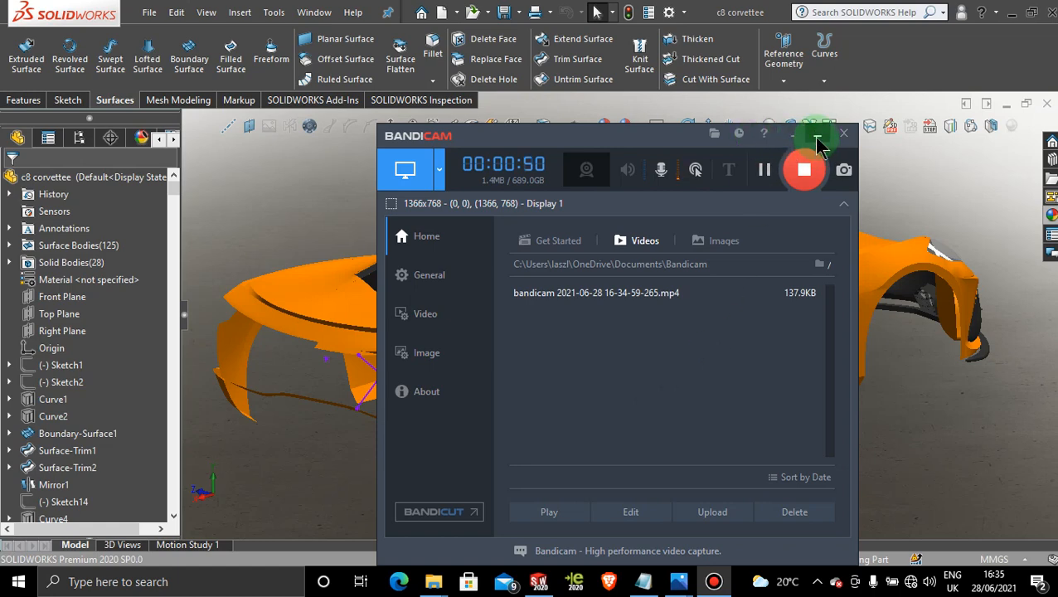
# Switch to the 2020-Chevrolet-Corvette-rear-three-quarter.jpg photo in Photos and enlarge the area around the near tail light.
pyautogui.click(817, 135)
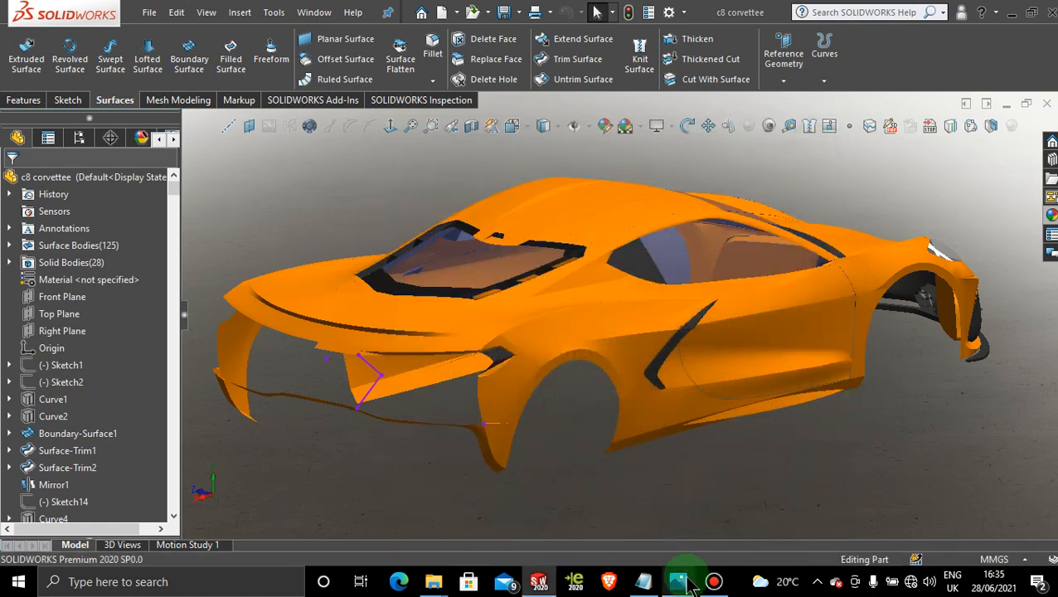
pyautogui.moveTo(690, 578)
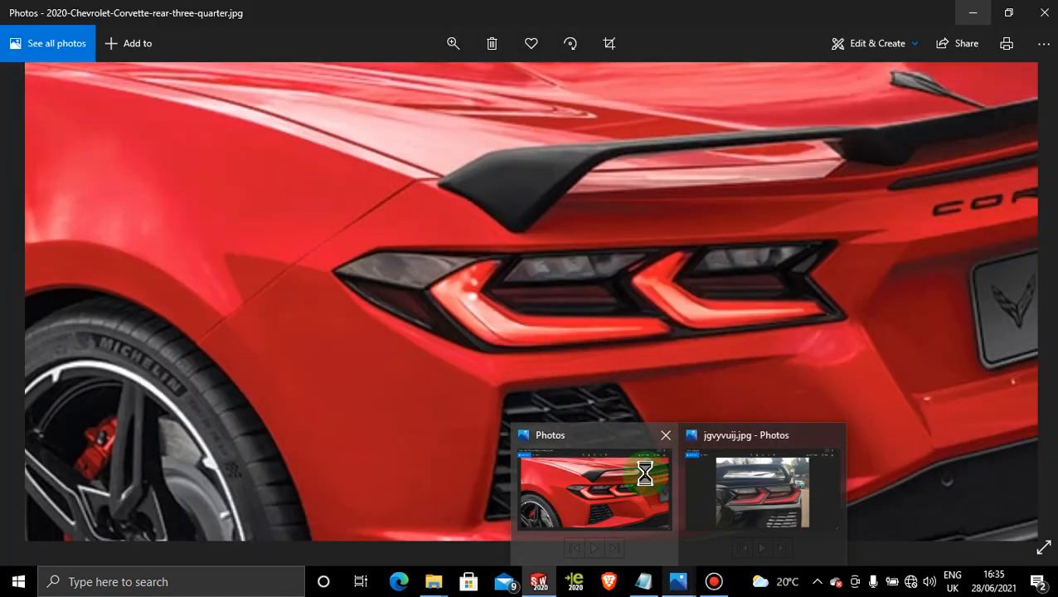
pyautogui.click(643, 469)
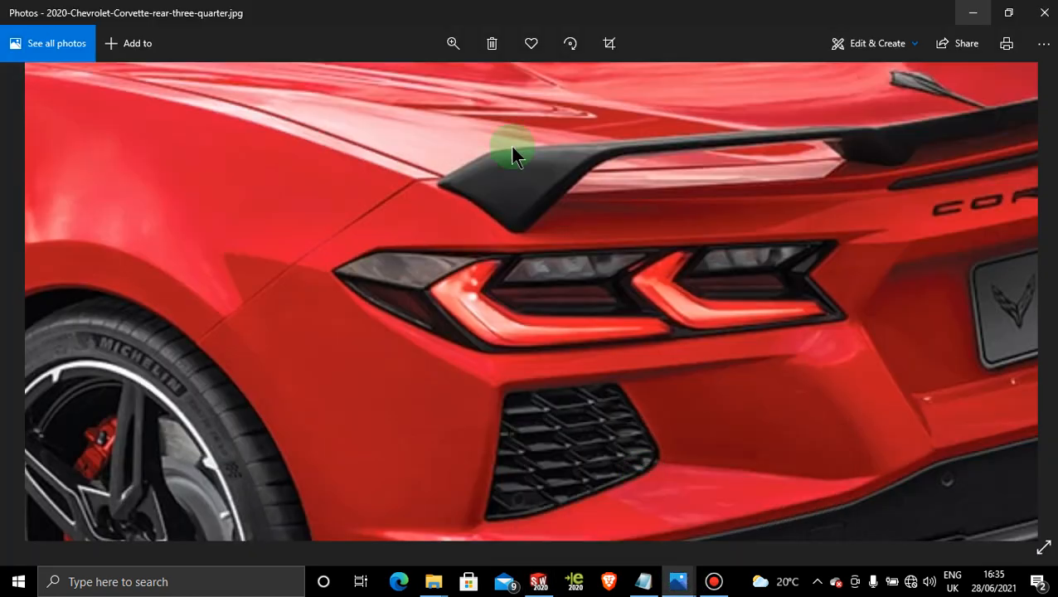
pyautogui.doubleClick(587, 238)
pyautogui.click(452, 43)
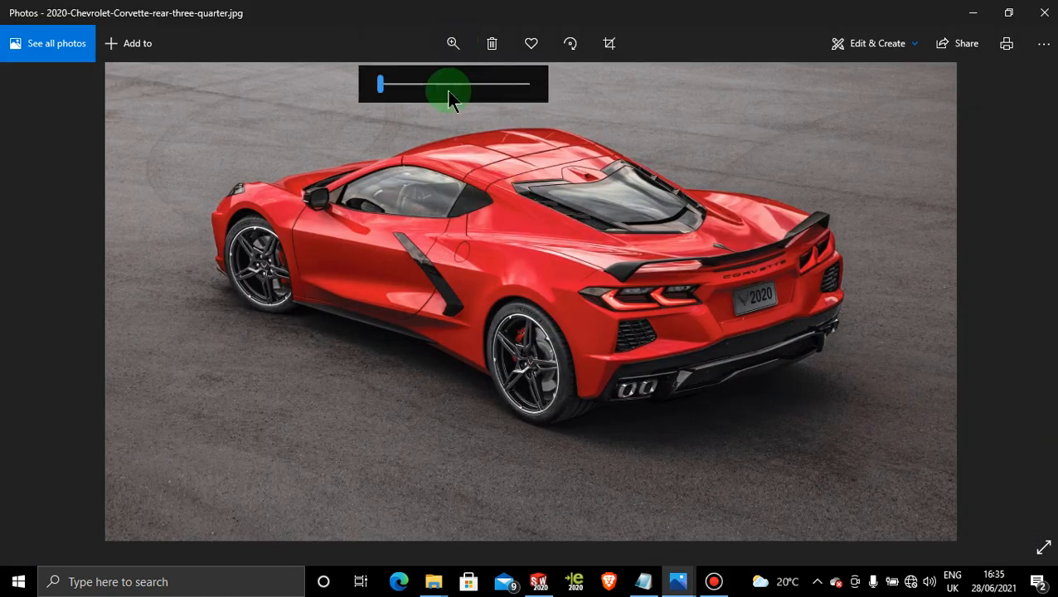
pyautogui.click(424, 84)
pyautogui.moveTo(850, 326); pyautogui.dragTo(624, 318)
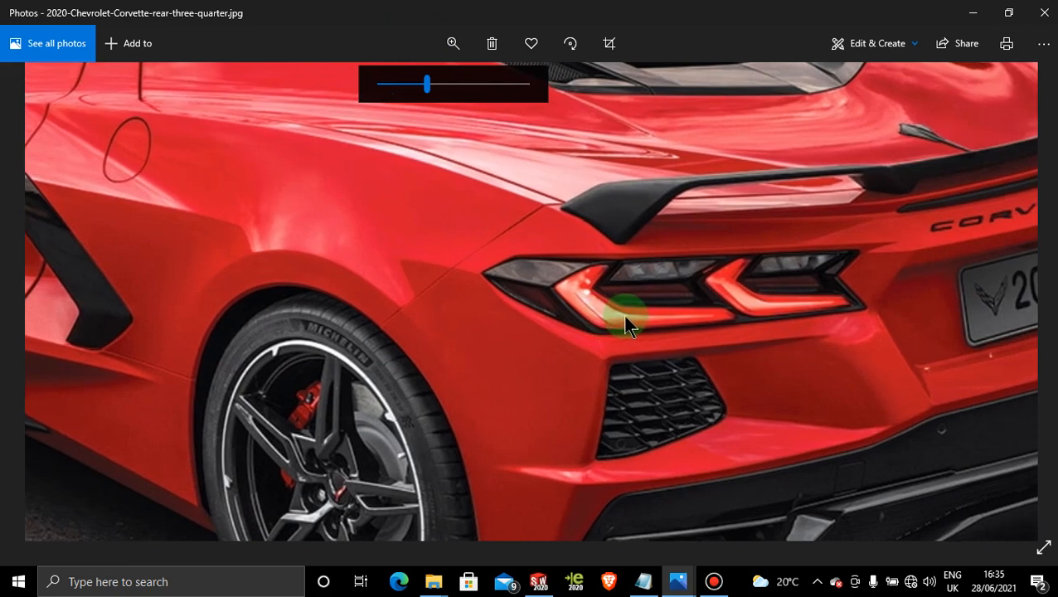
pyautogui.click(454, 43)
pyautogui.moveTo(425, 91); pyautogui.dragTo(454, 89)
pyautogui.moveTo(632, 228); pyautogui.dragTo(591, 229)
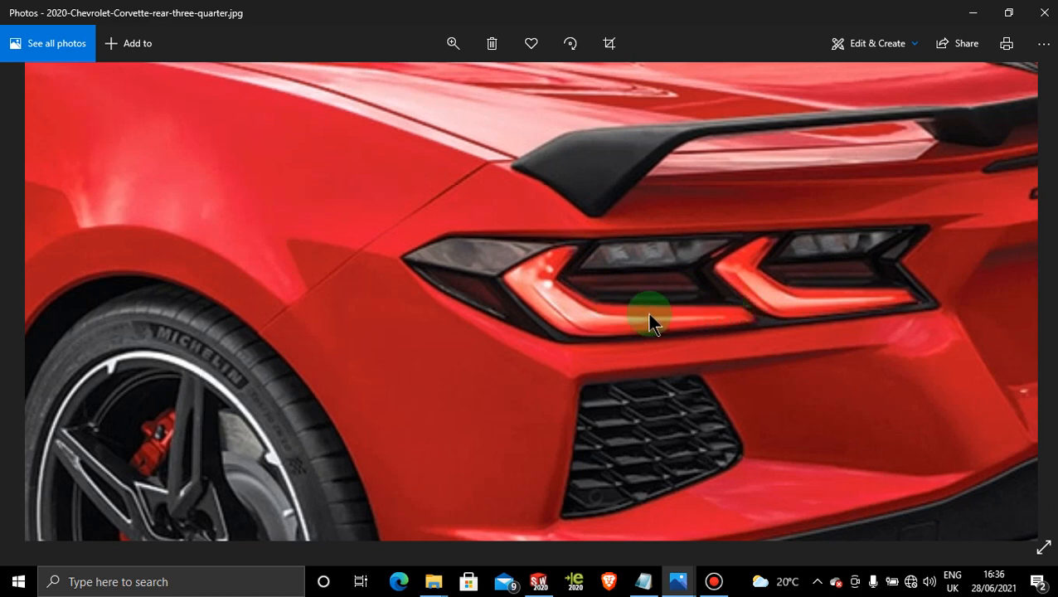
# Examine both tail lights, the number plate recess and the rear bumper in the reference photo, and return to the SOLIDWORKS model.
pyautogui.moveTo(695, 316); pyautogui.dragTo(440, 300)
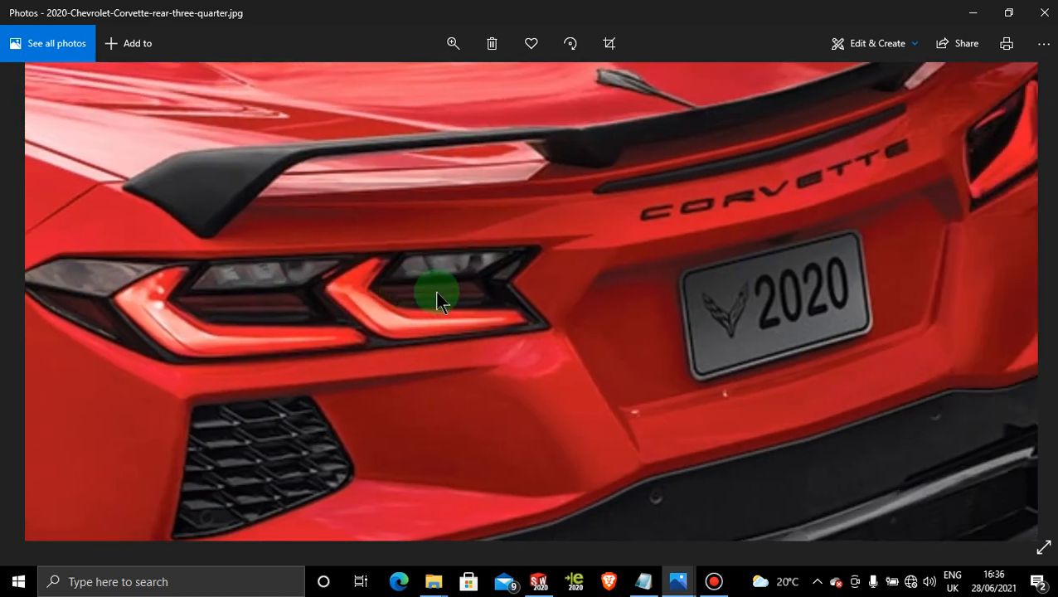
pyautogui.moveTo(709, 245); pyautogui.dragTo(599, 310)
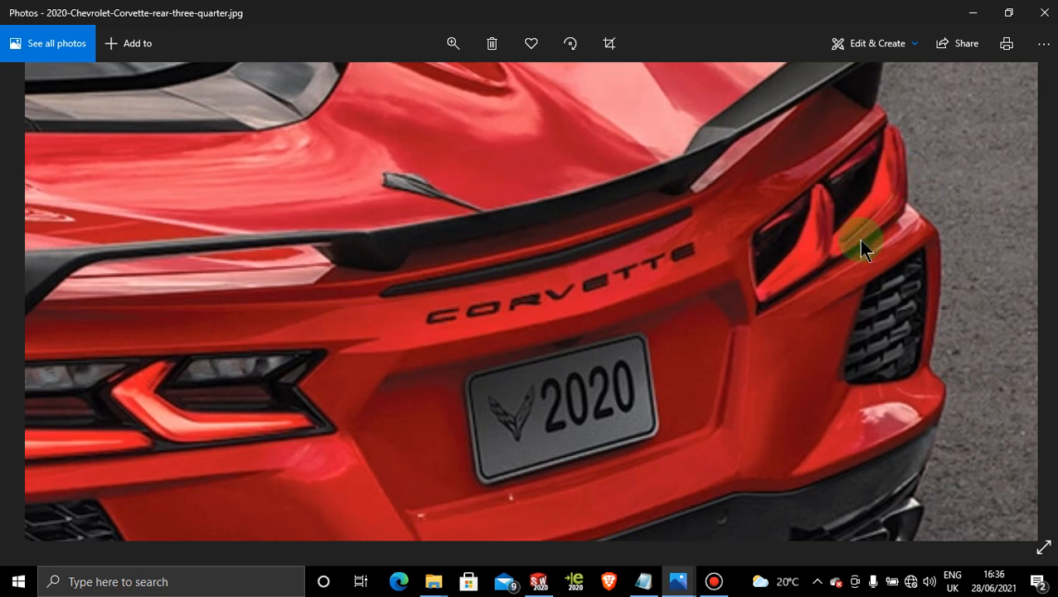
pyautogui.moveTo(721, 336); pyautogui.dragTo(881, 220)
pyautogui.moveTo(500, 304); pyautogui.dragTo(589, 297)
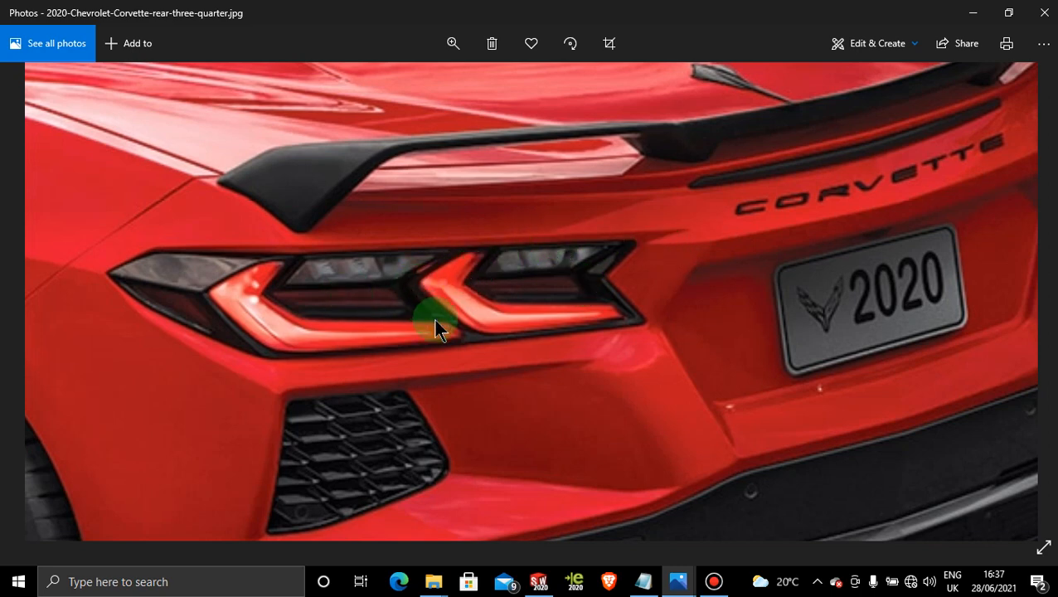
pyautogui.moveTo(898, 248); pyautogui.dragTo(469, 355)
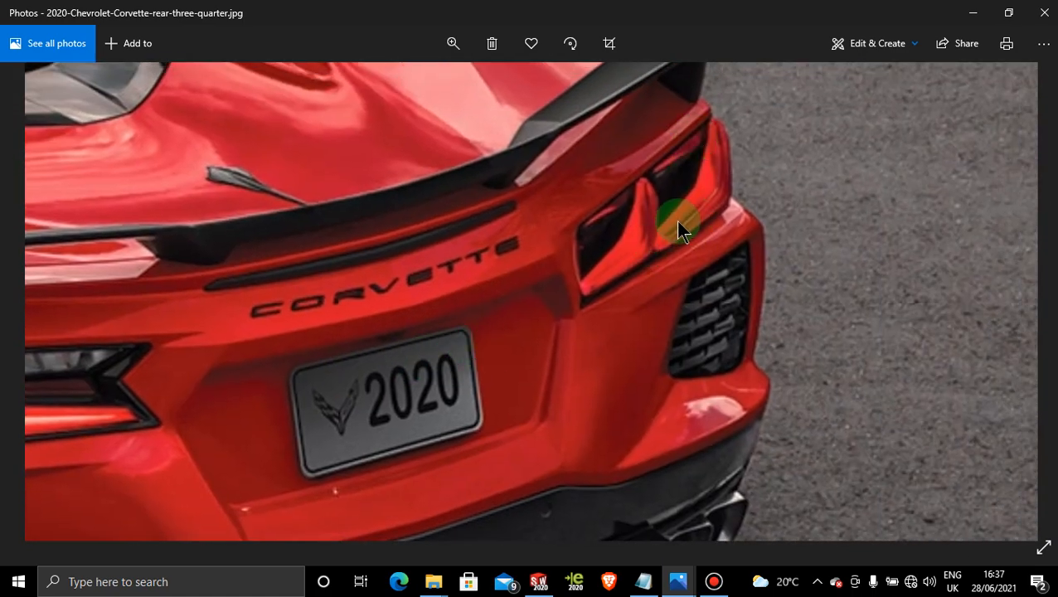
pyautogui.moveTo(550, 311); pyautogui.dragTo(848, 223)
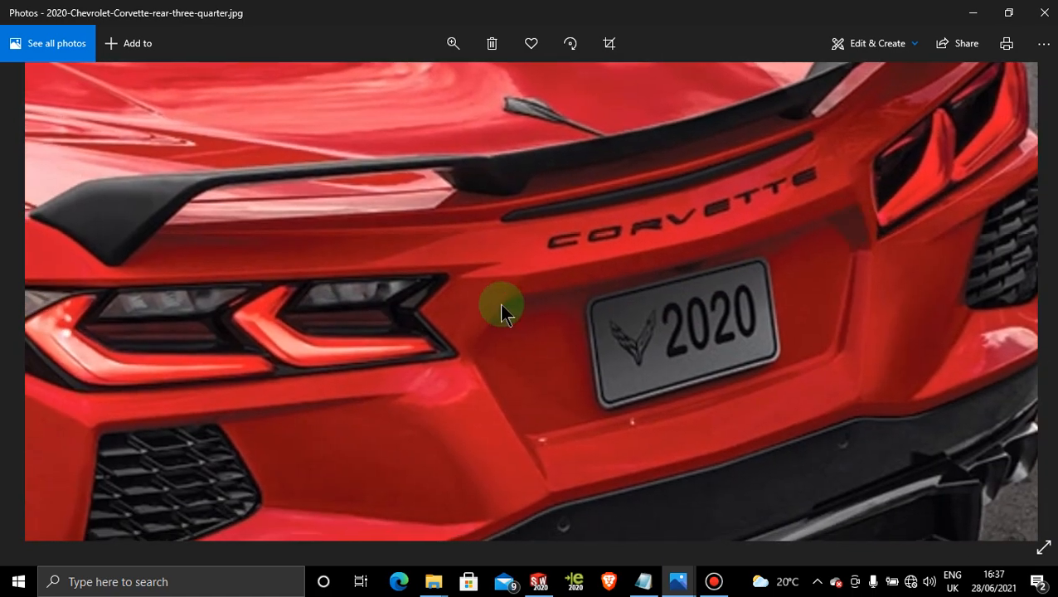
pyautogui.moveTo(500, 304); pyautogui.dragTo(621, 284)
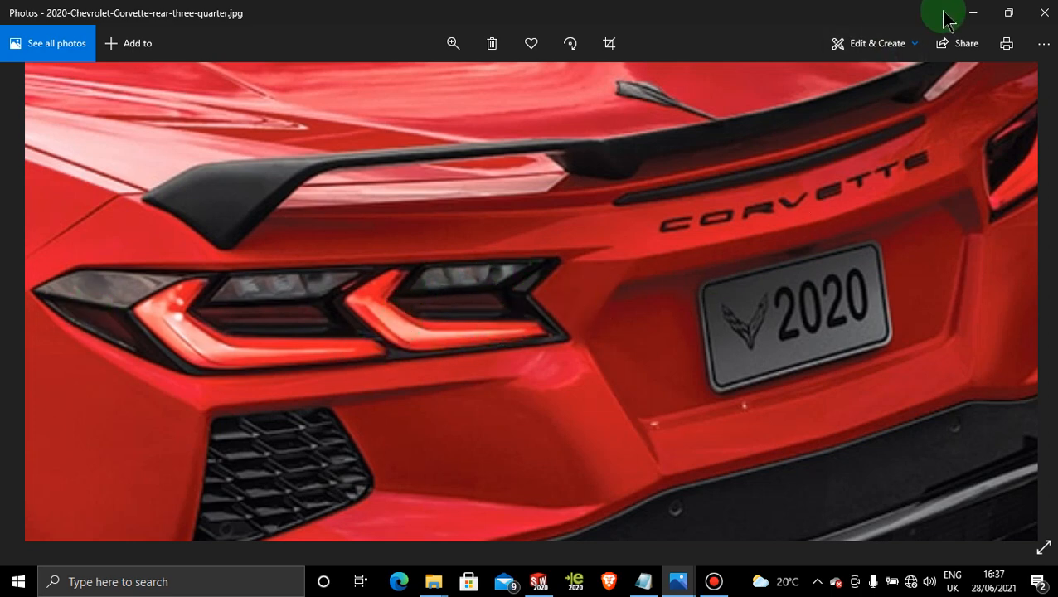
pyautogui.click(973, 13)
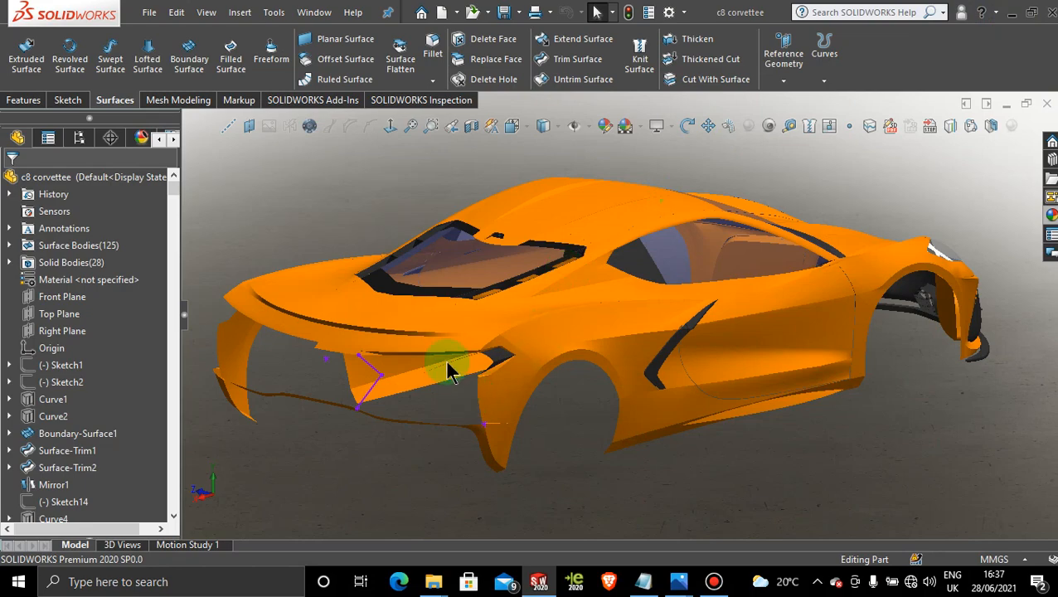
# Start a 3D sketch and draw a two-point spline about 81 mm long below the rear deck, ending at the dark corner trim.
pyautogui.scroll(-4, 447, 371)
pyautogui.scroll(7, 491, 394)
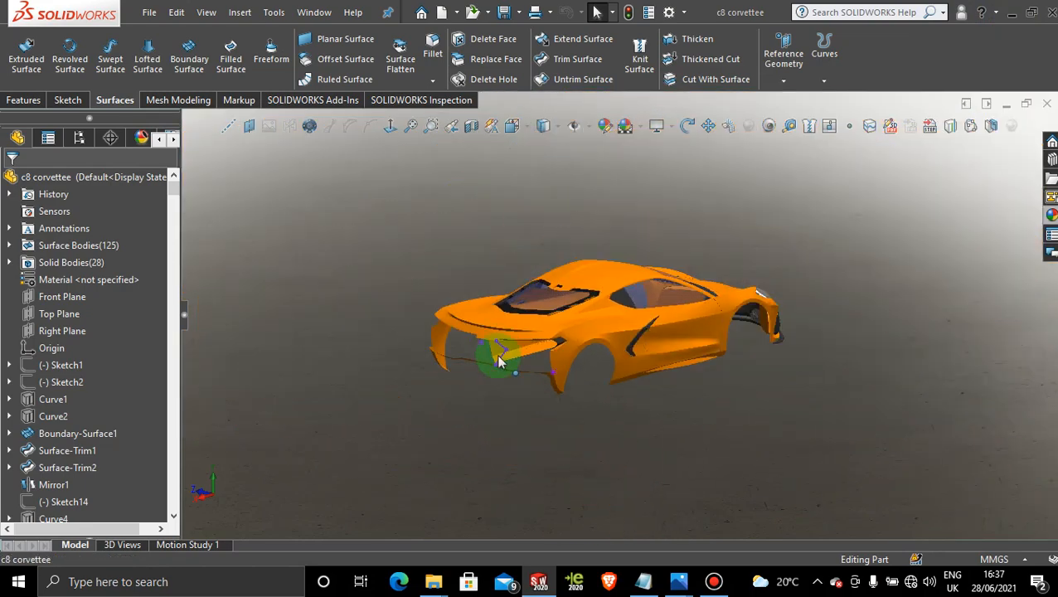
pyautogui.scroll(-5, 500, 362)
pyautogui.moveTo(586, 354); pyautogui.dragTo(600, 390, button='middle')
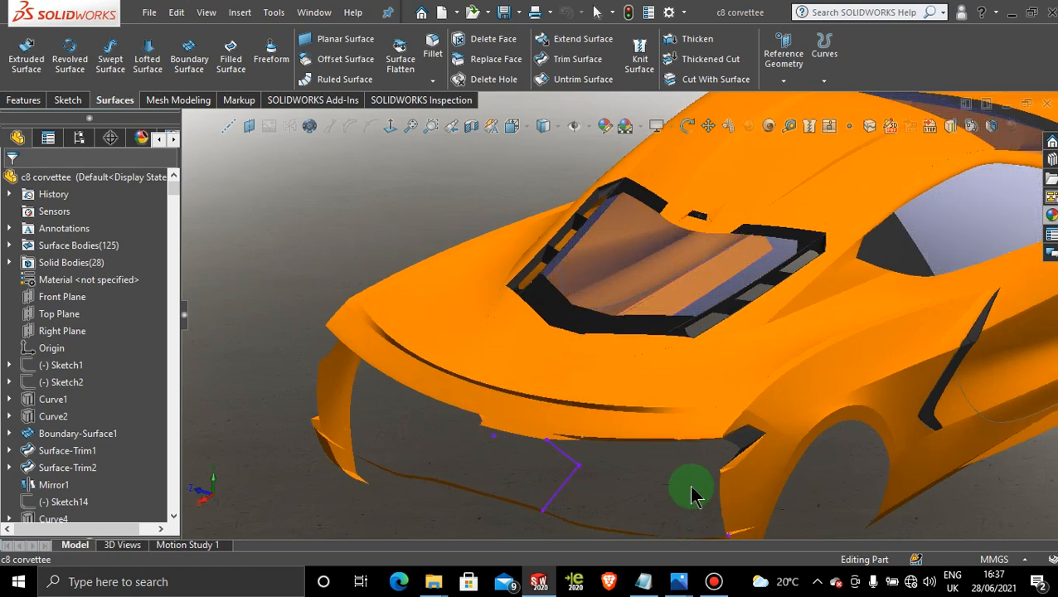
pyautogui.scroll(-5, 695, 464)
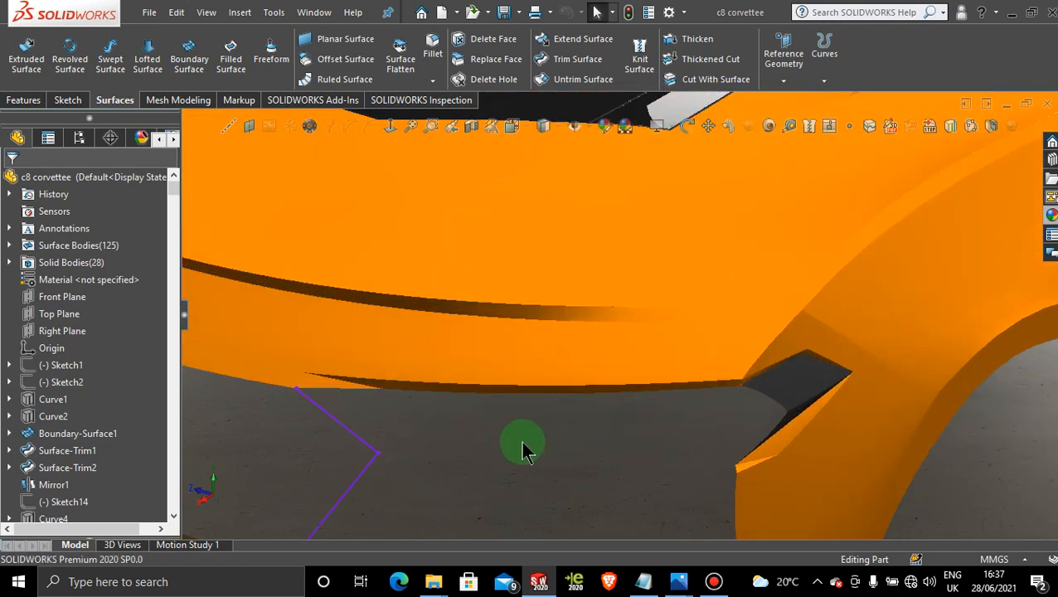
pyautogui.click(62, 99)
pyautogui.click(25, 83)
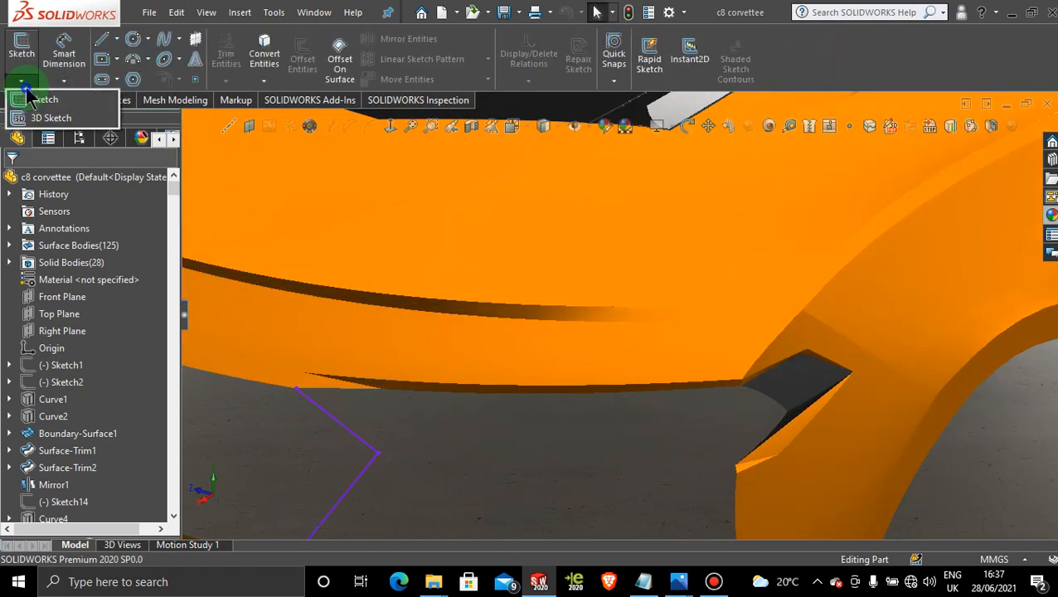
pyautogui.click(48, 118)
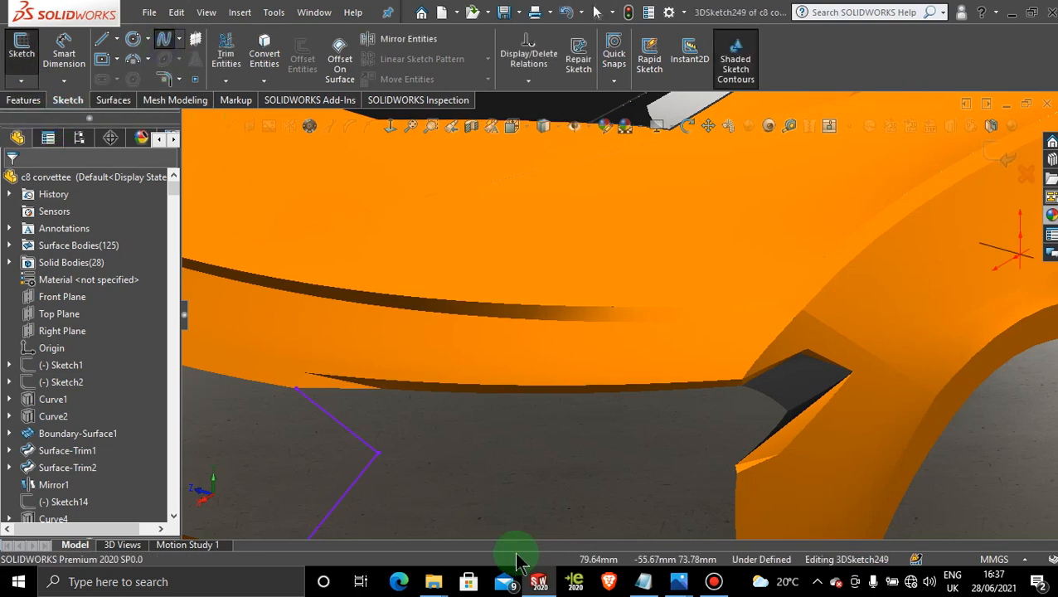
pyautogui.click(382, 388)
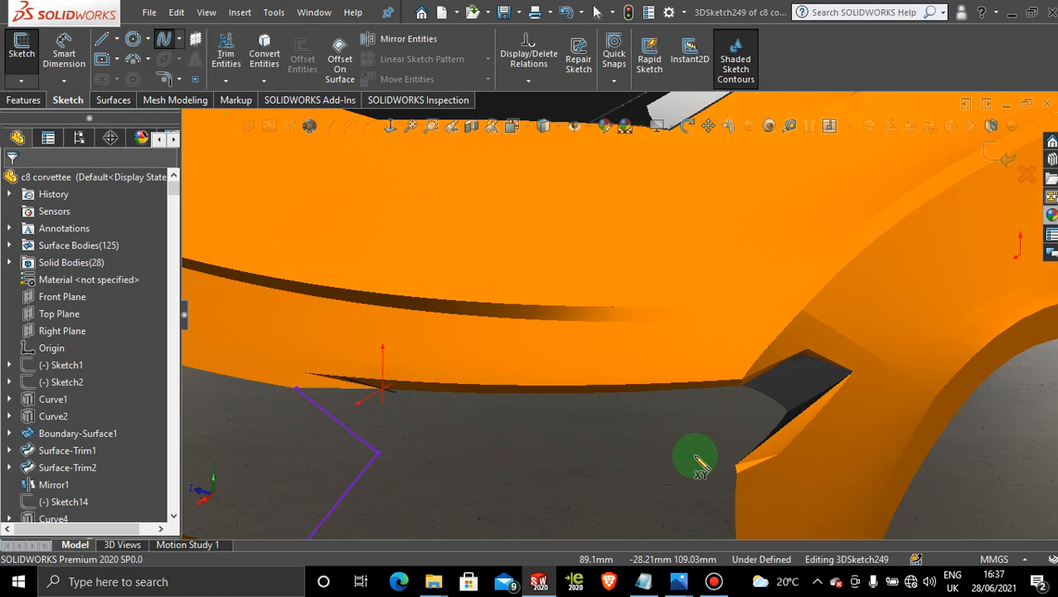
pyautogui.doubleClick(734, 397)
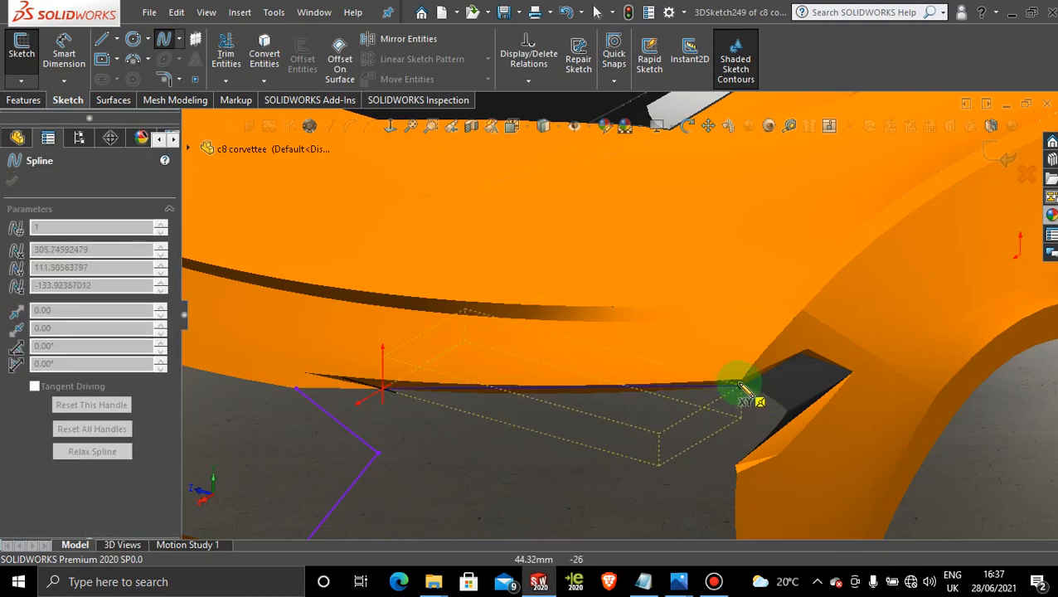
pyautogui.click(741, 385)
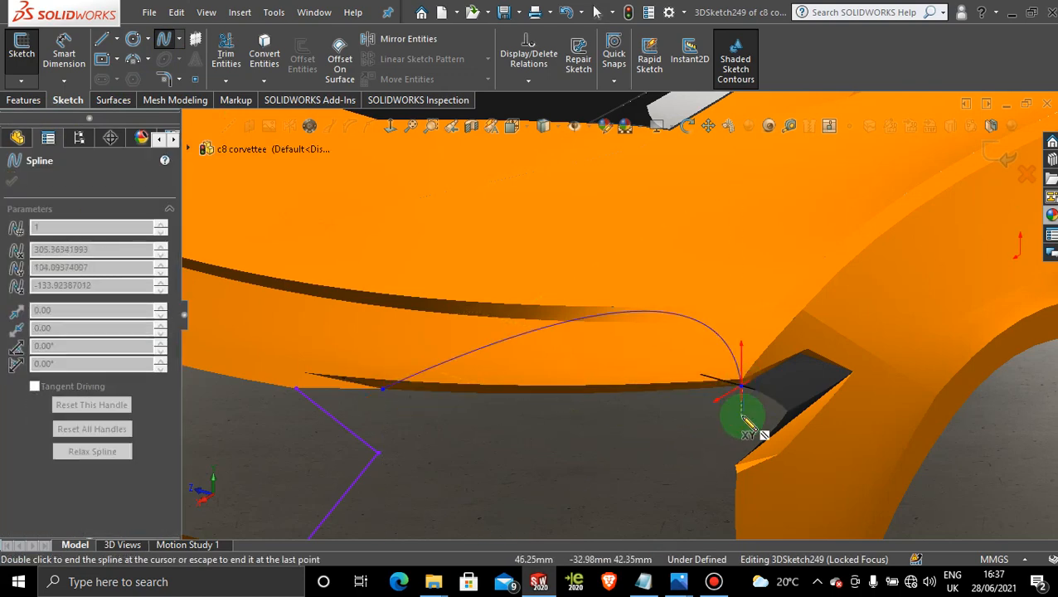
pyautogui.press('Escape')
# Curve the spline with its tangent handle in the top view to follow the rear panel's lower edge.
pyautogui.moveTo(604, 338); pyautogui.dragTo(593, 440, button='middle')
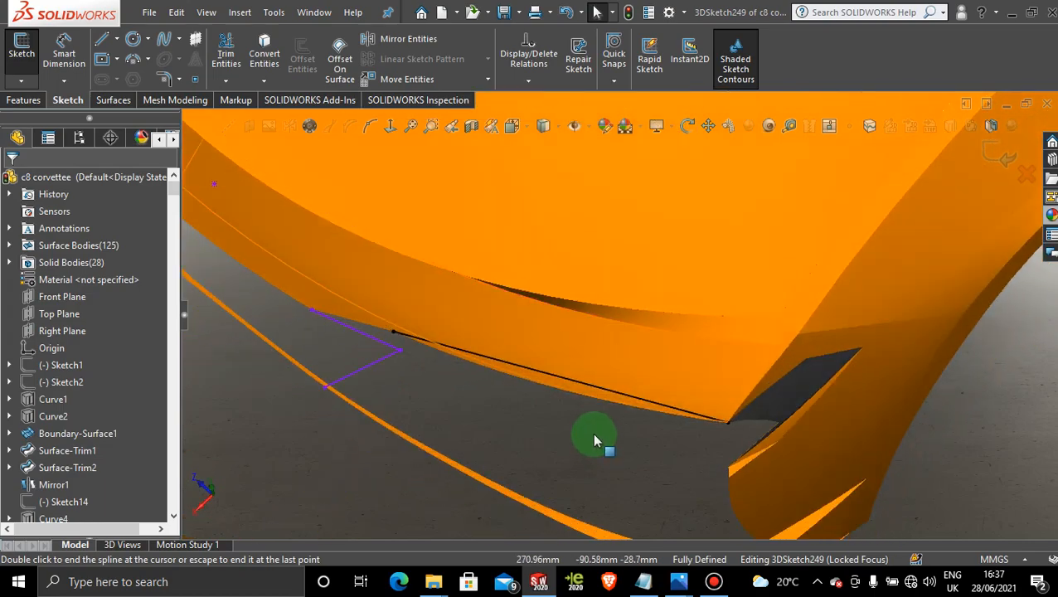
pyautogui.press('space')
pyautogui.click(517, 335)
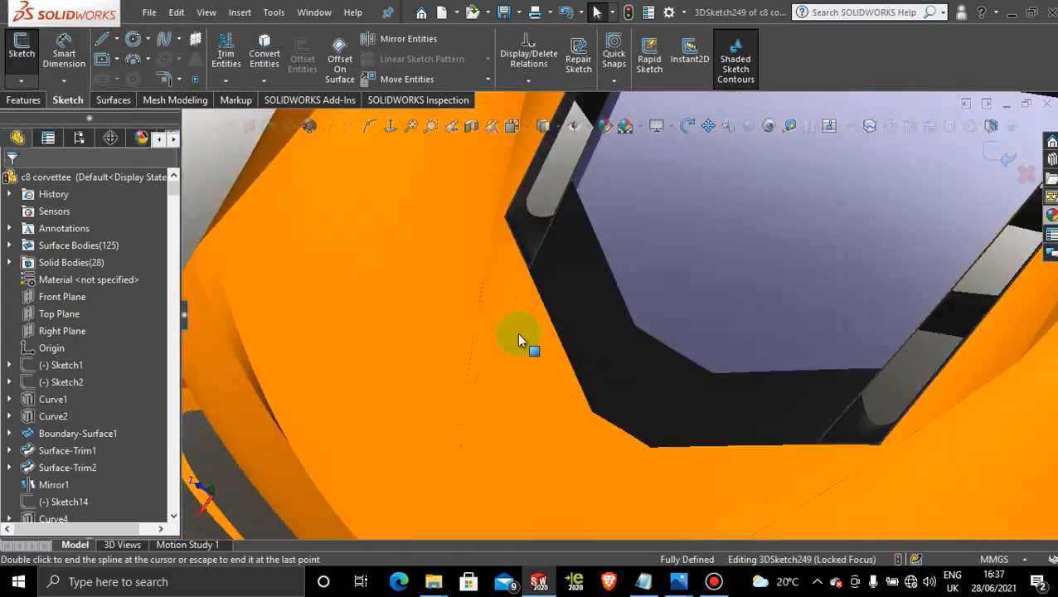
pyautogui.scroll(-6, 696, 473)
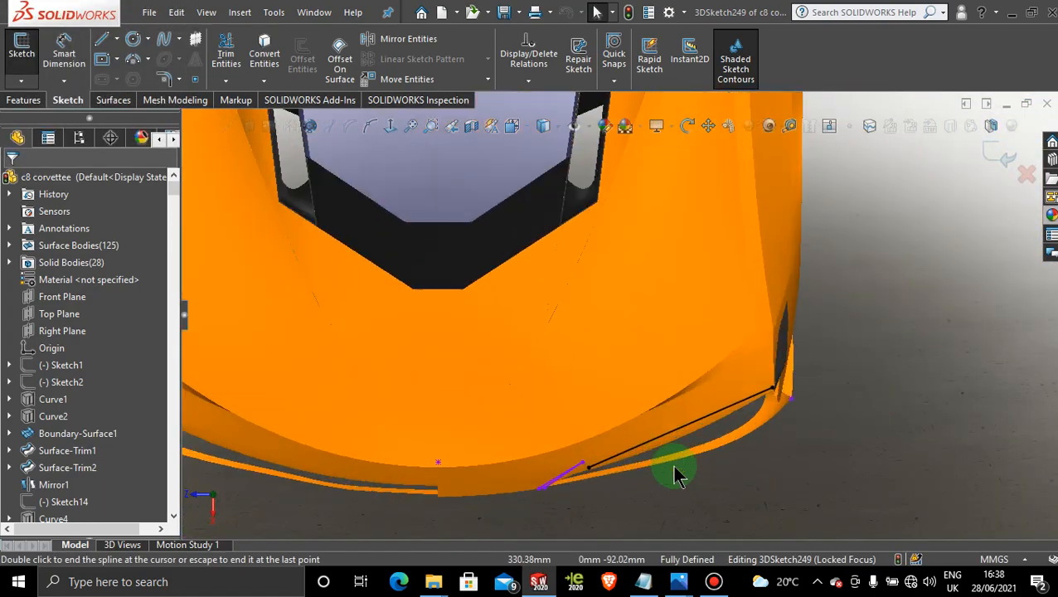
pyautogui.scroll(-3, 676, 475)
pyautogui.click(634, 322)
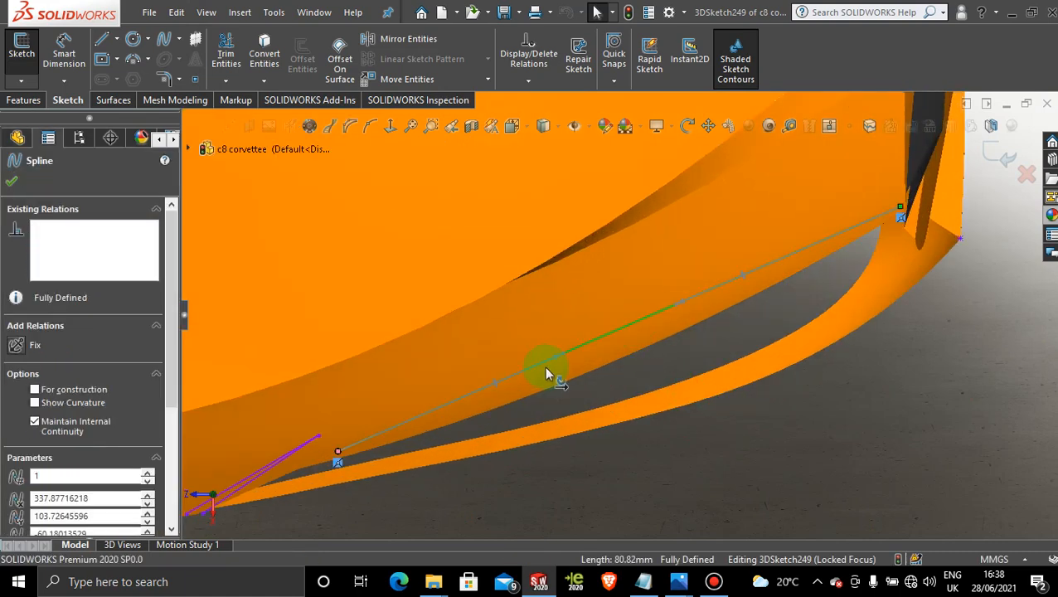
pyautogui.moveTo(562, 352); pyautogui.dragTo(560, 388)
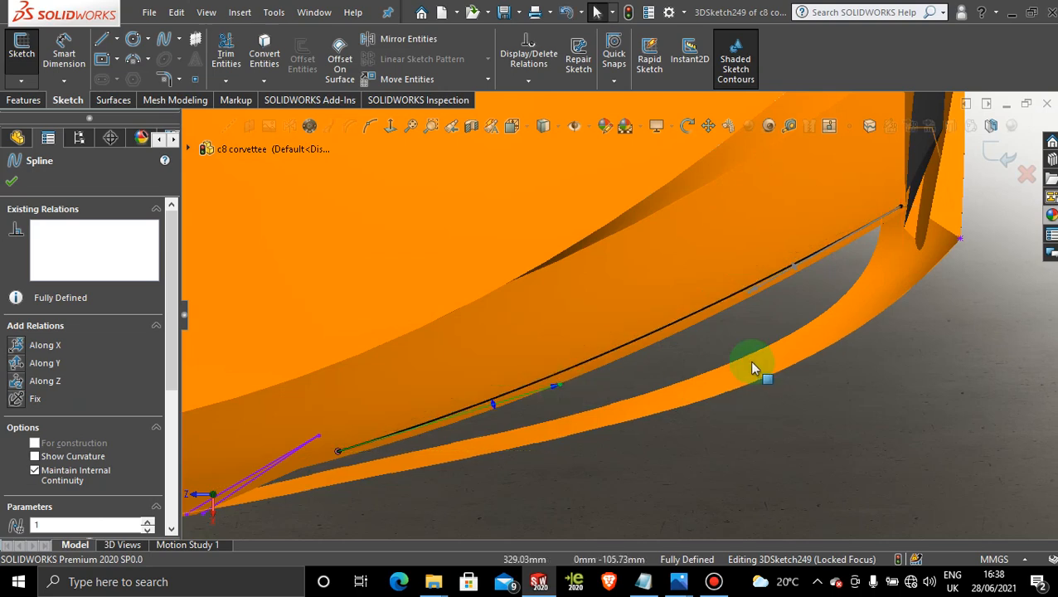
pyautogui.click(12, 182)
# Adjust the spline's inner tangent handle in the Right view so the curve follows the panel edge vertically.
pyautogui.moveTo(420, 449); pyautogui.dragTo(568, 415, button='middle')
pyautogui.press('space')
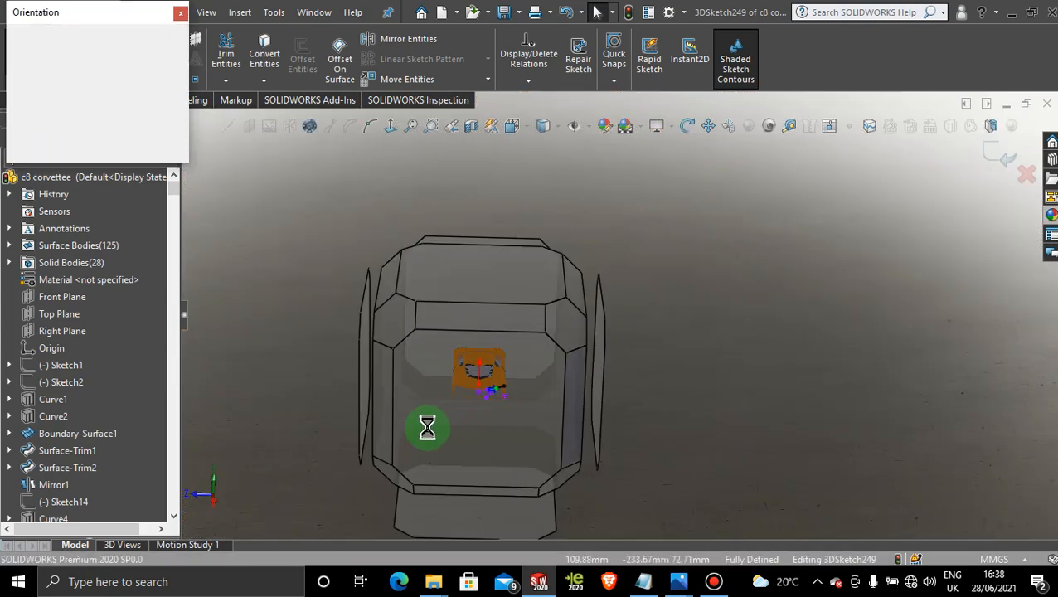
pyautogui.click(444, 432)
pyautogui.scroll(5, 746, 307)
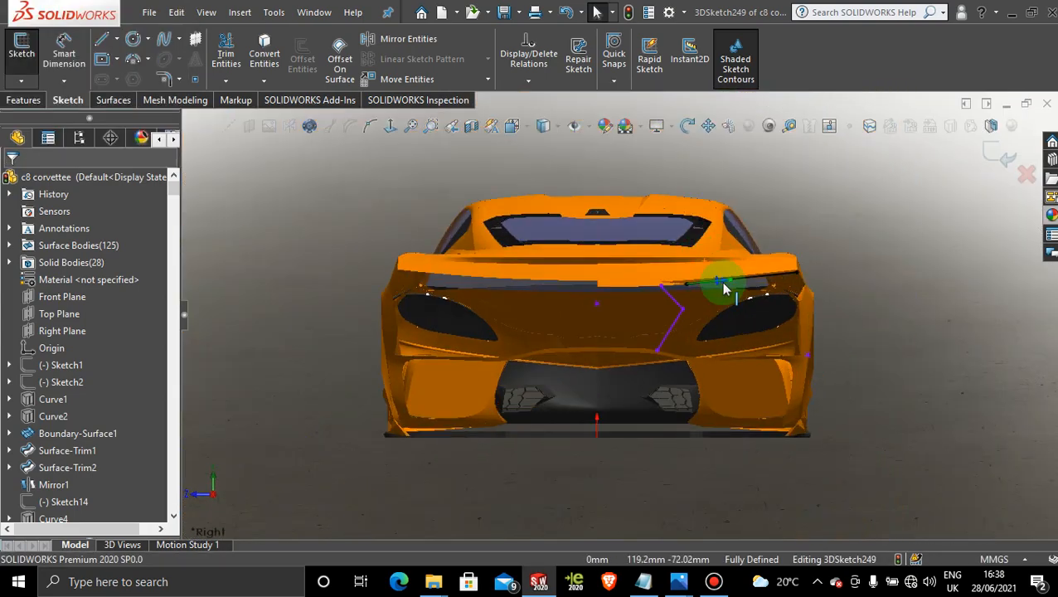
pyautogui.scroll(2, 693, 252)
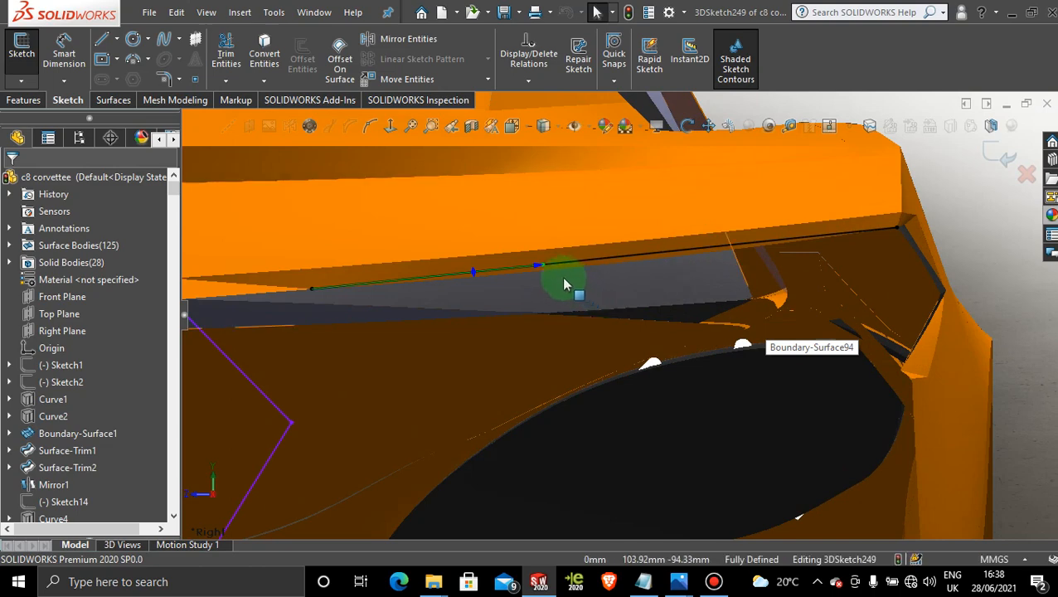
pyautogui.moveTo(543, 264); pyautogui.dragTo(541, 277)
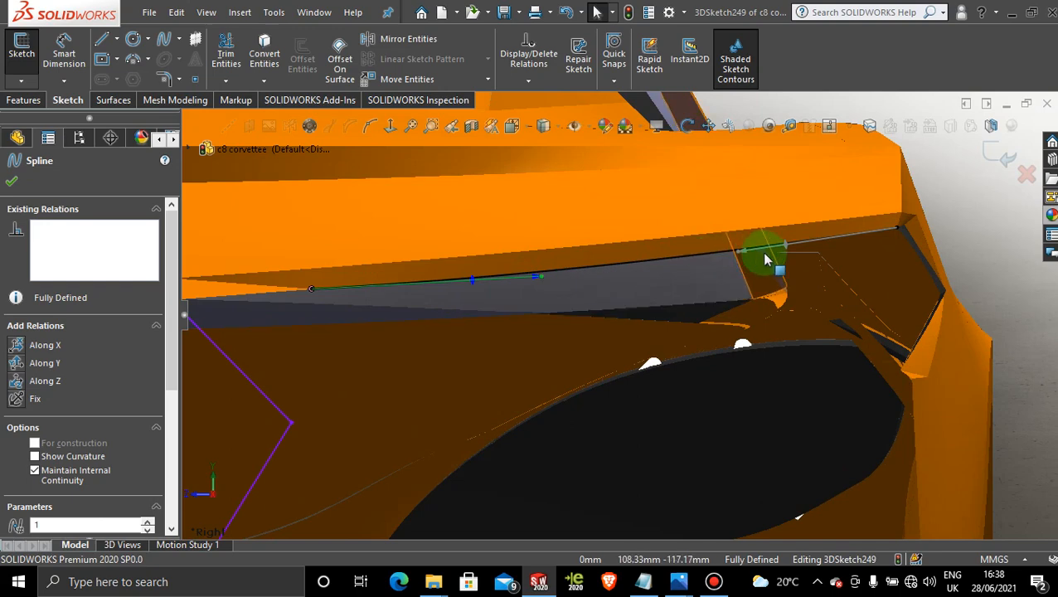
# Fine-tune the tangent handle at the spline's outer end against the panel edge and exit the 3D sketch.
pyautogui.scroll(2, 765, 260)
pyautogui.scroll(-2, 675, 280)
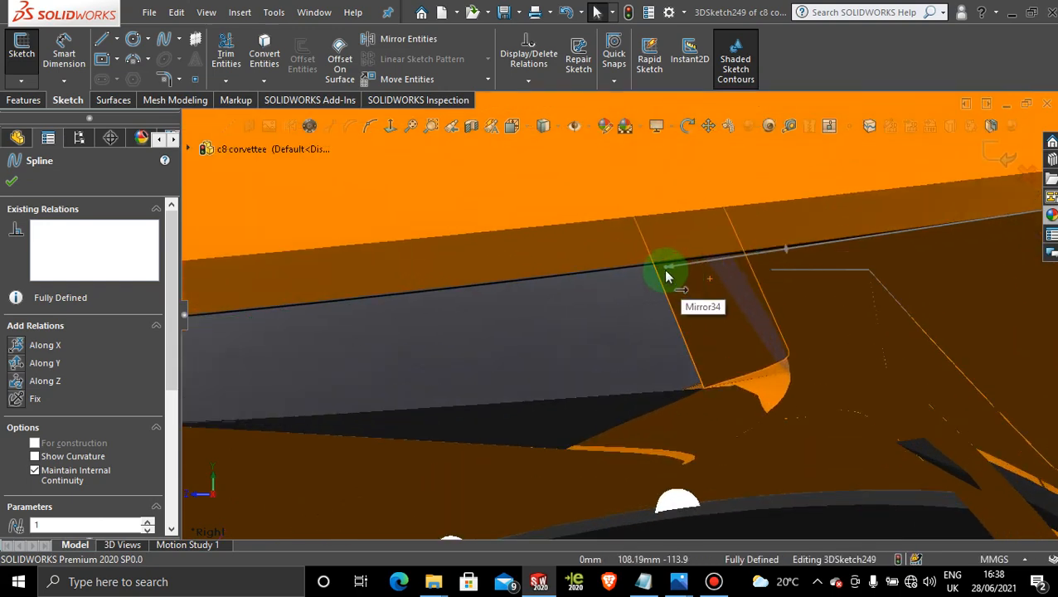
pyautogui.click(666, 270)
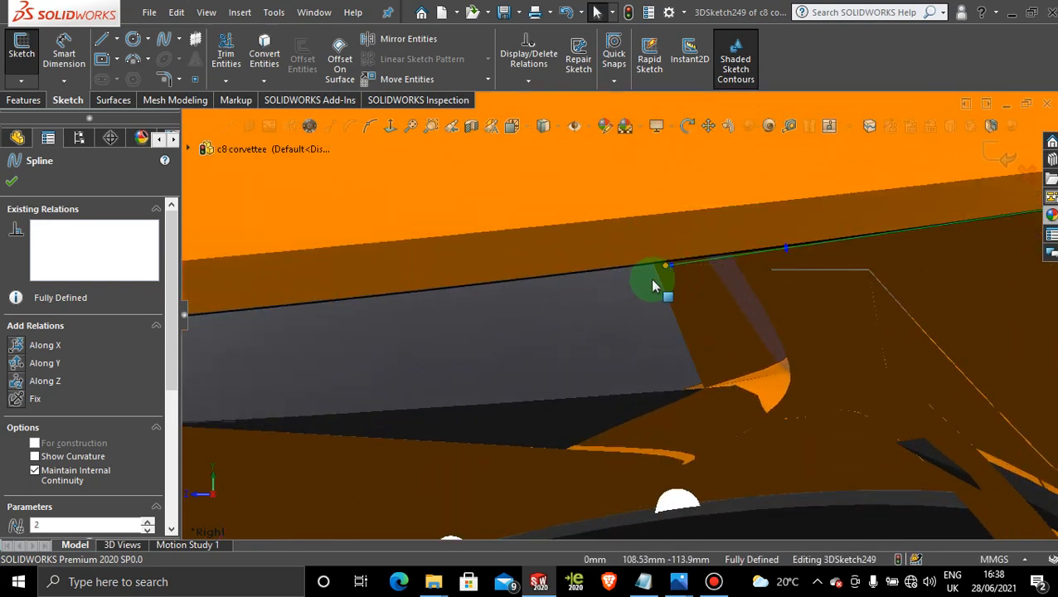
pyautogui.scroll(6, 589, 326)
pyautogui.scroll(1, 589, 326)
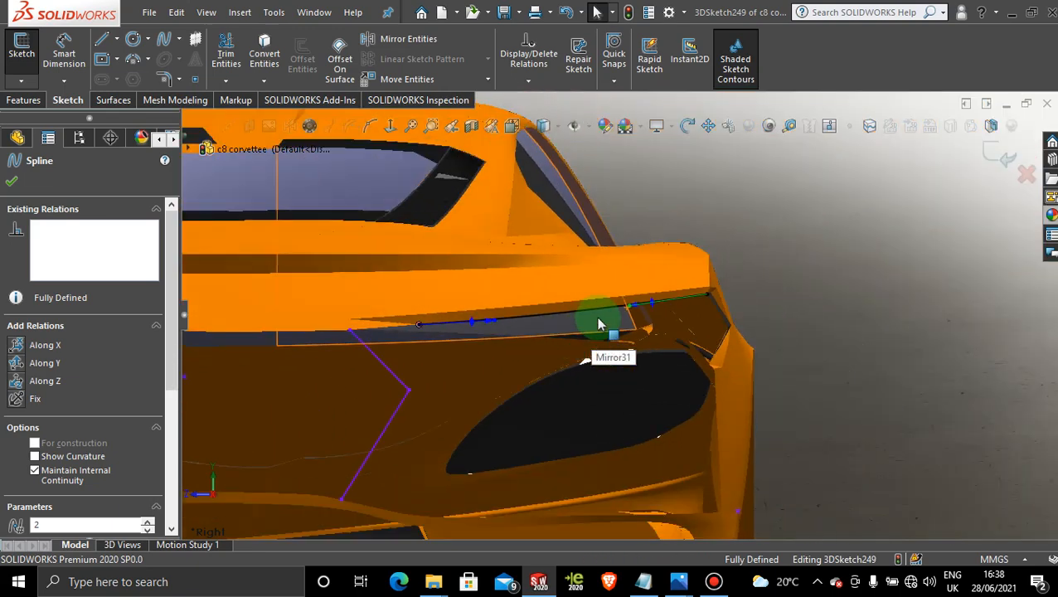
pyautogui.click(996, 156)
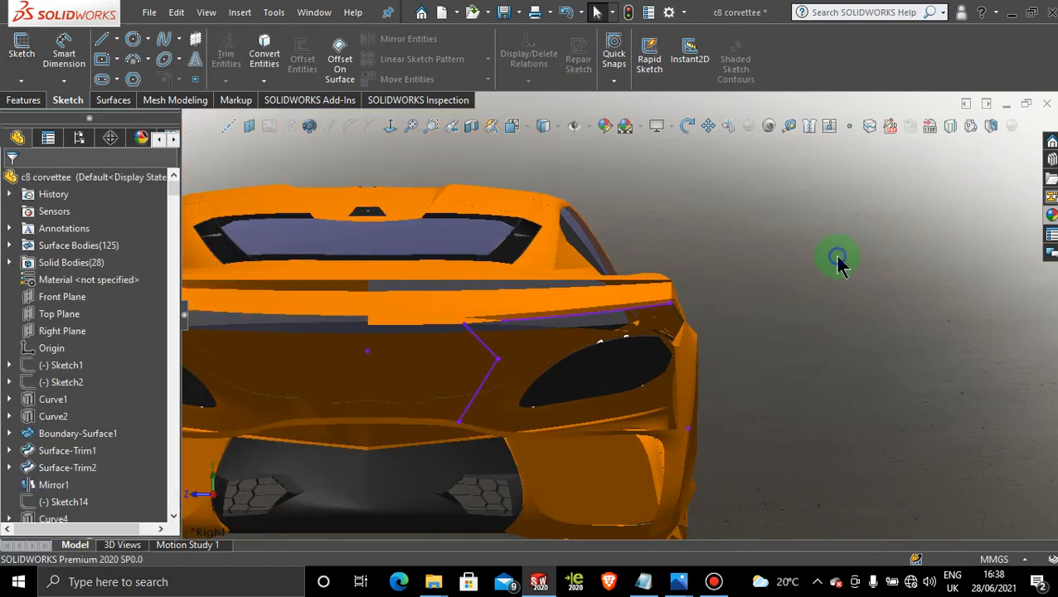
pyautogui.moveTo(652, 362); pyautogui.dragTo(440, 470, button='middle')
pyautogui.scroll(-6, 433, 449)
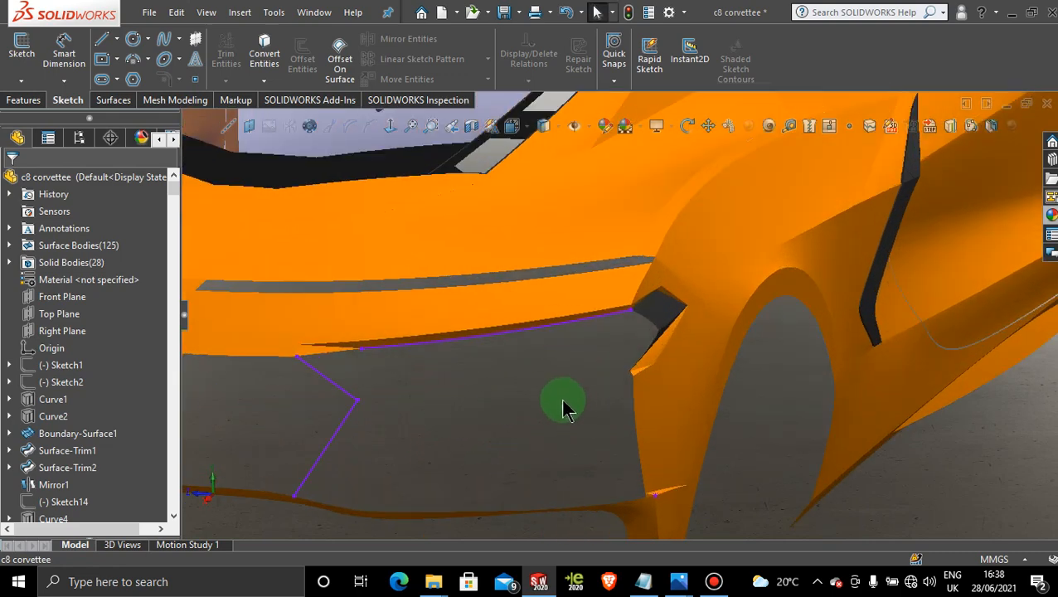
# Start a 3D sketch and draw a two-point spline about 82 mm long from the V-shaped lines' vertex to the body corner below the dark trim.
pyautogui.click(22, 81)
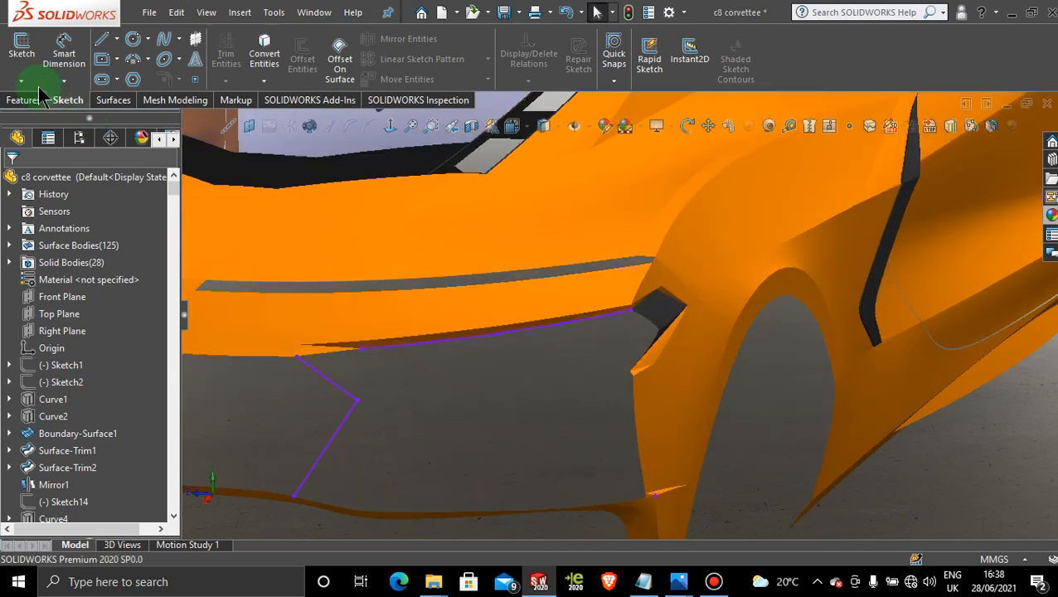
pyautogui.click(40, 116)
pyautogui.click(164, 40)
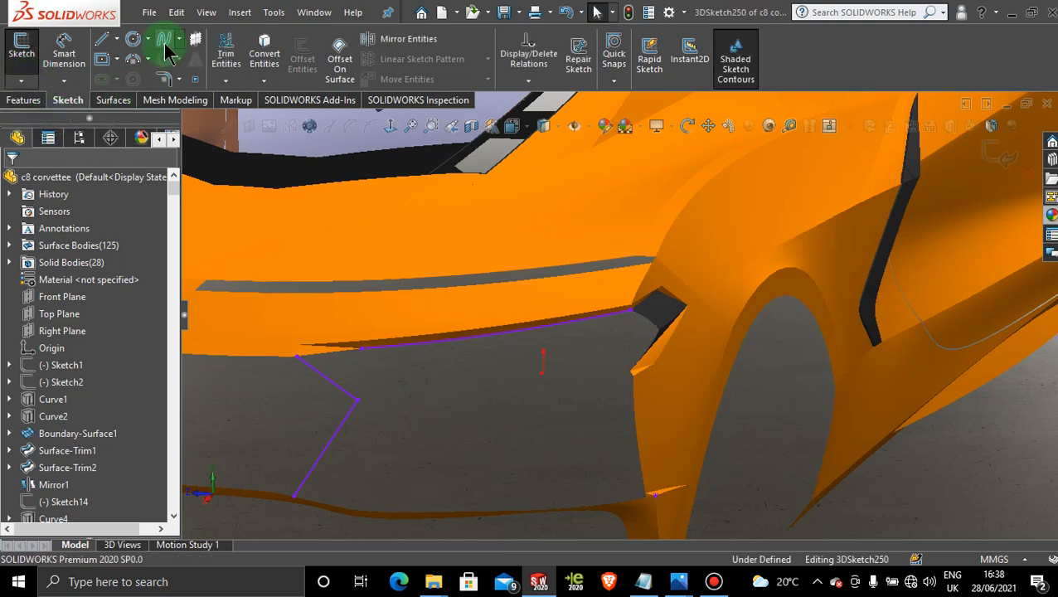
pyautogui.scroll(-3, 435, 403)
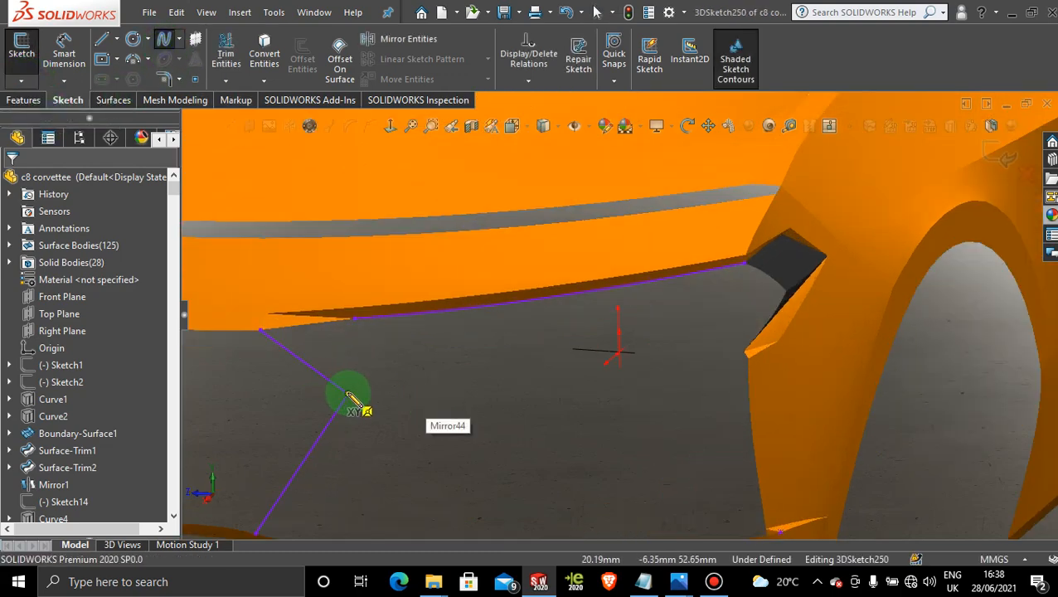
pyautogui.click(348, 398)
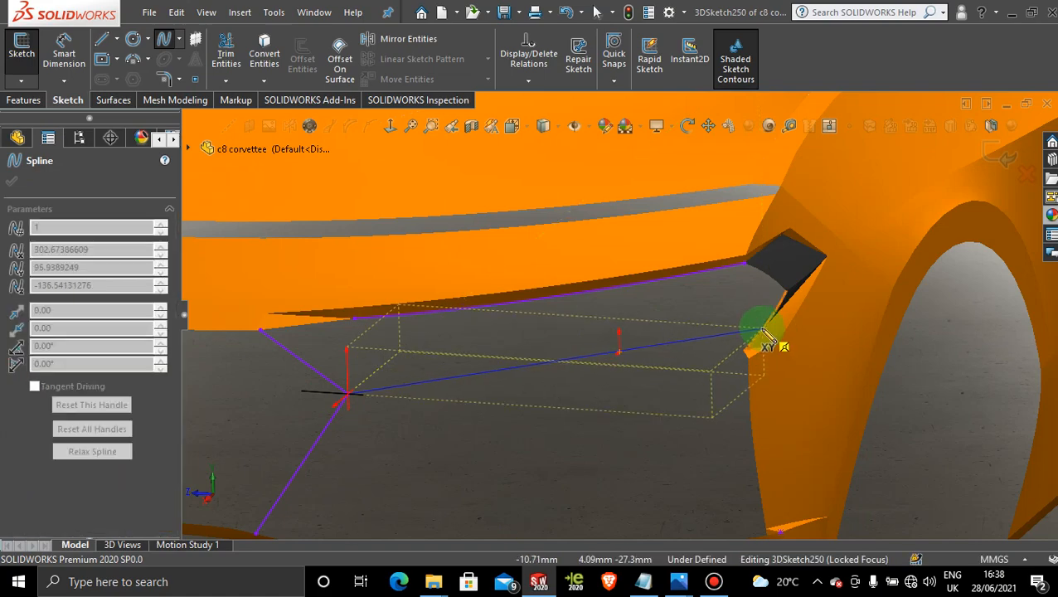
pyautogui.scroll(-3, 759, 344)
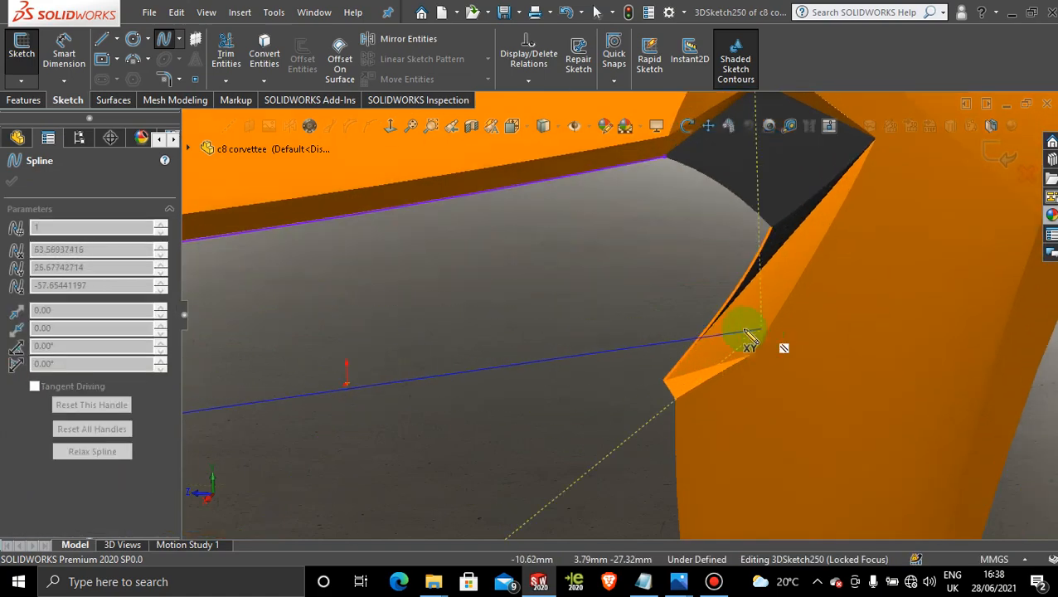
pyautogui.click(661, 396)
pyautogui.press('Escape')
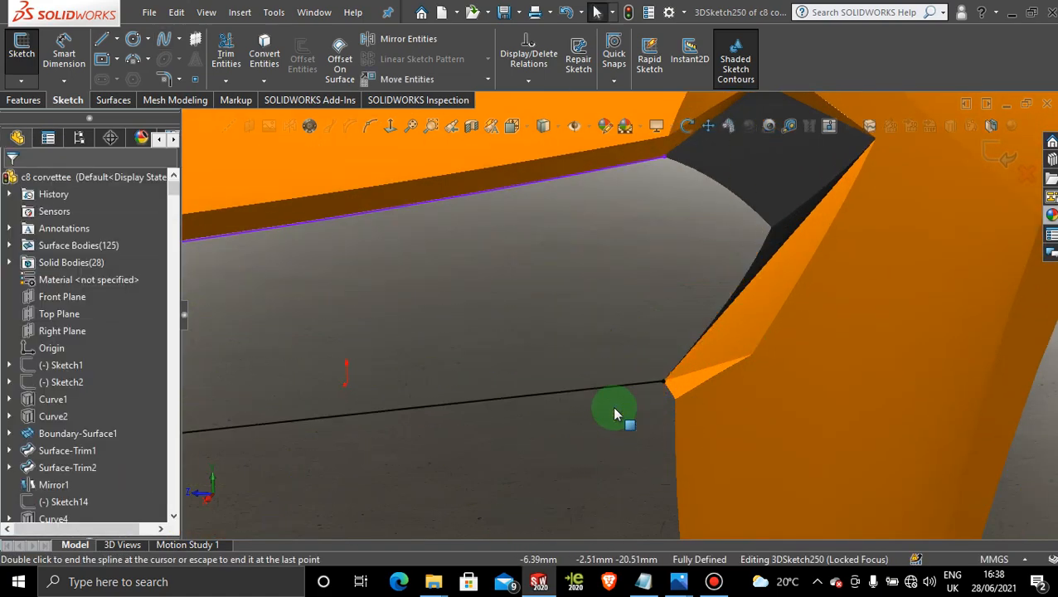
# Curve the new spline outward in the top view with its inner tangent handle to follow the rear panel's edge.
pyautogui.scroll(9, 614, 406)
pyautogui.moveTo(491, 307); pyautogui.dragTo(492, 384, button='middle')
pyautogui.press('space')
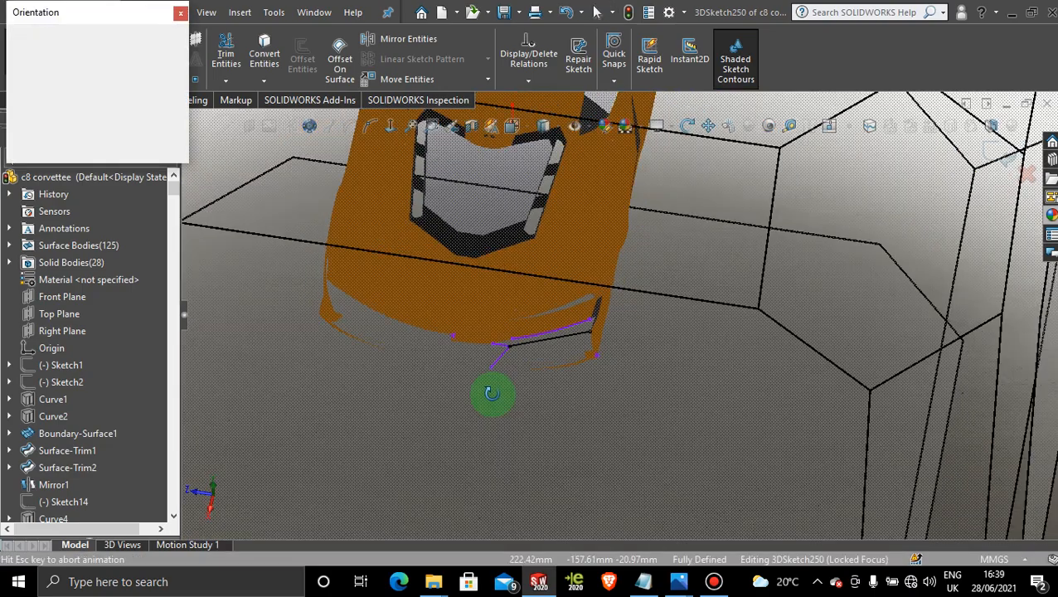
pyautogui.click(501, 306)
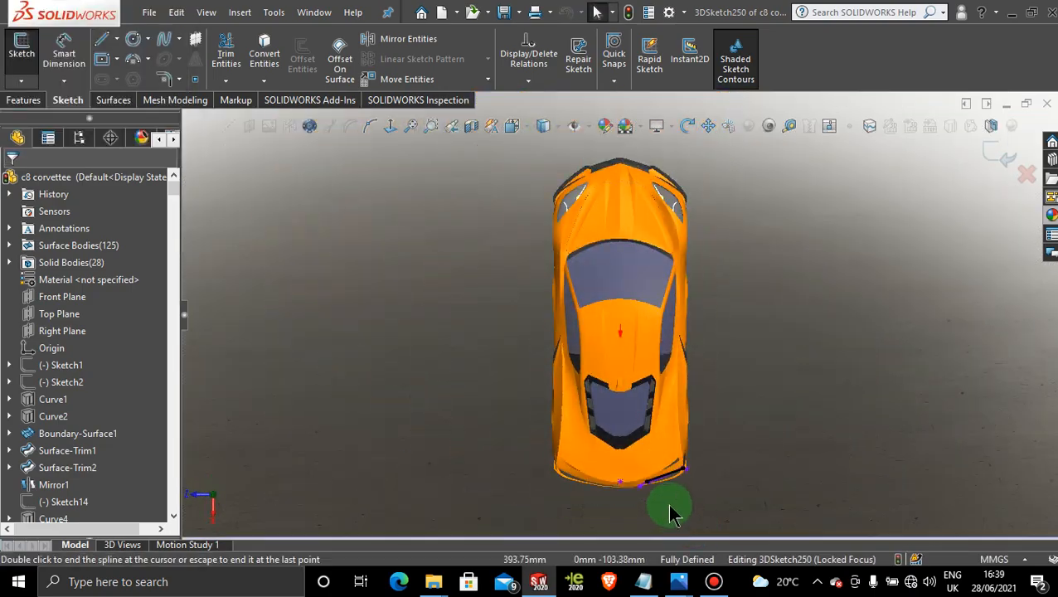
pyautogui.scroll(-10, 668, 508)
pyautogui.scroll(-1, 618, 336)
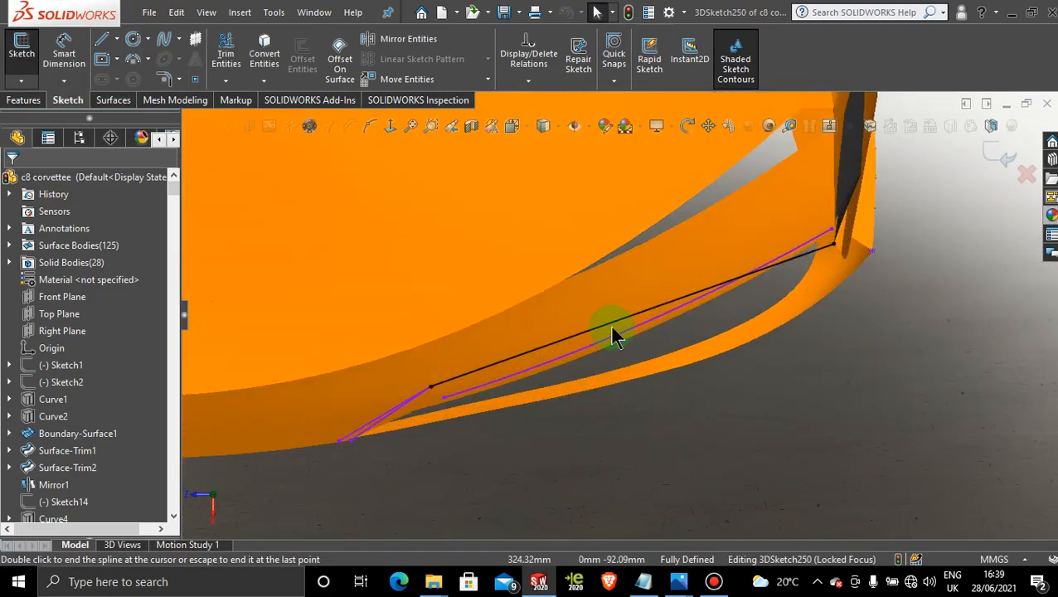
pyautogui.click(610, 328)
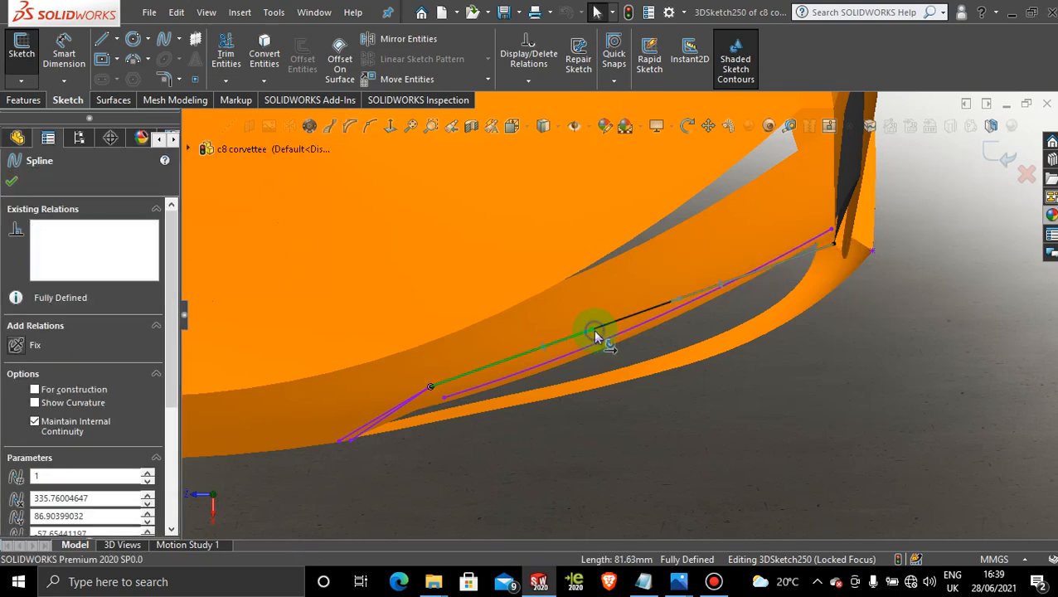
pyautogui.moveTo(596, 332); pyautogui.dragTo(596, 351)
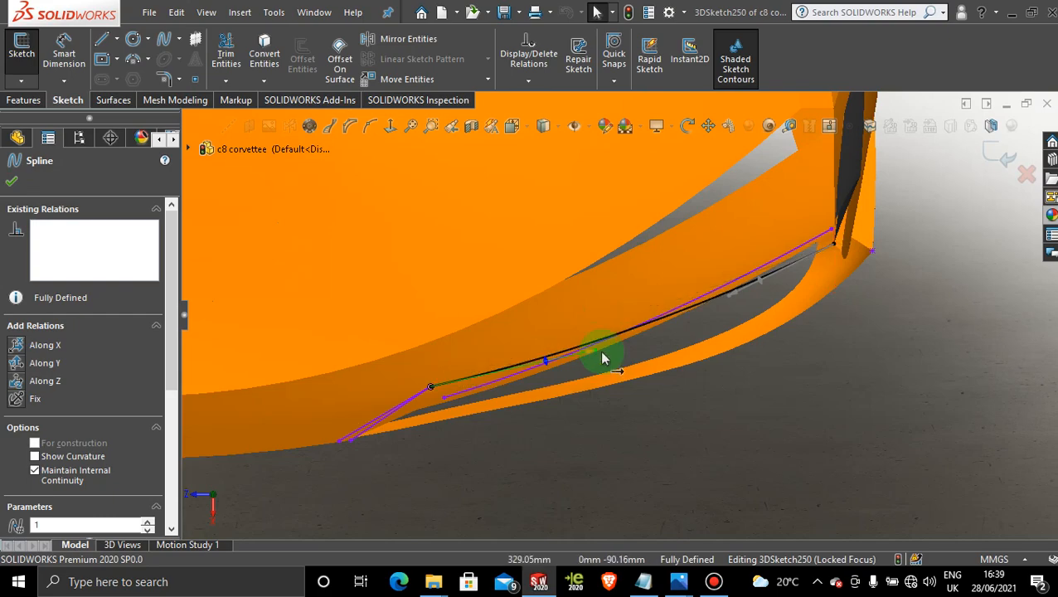
# Adjust the spline's inner tangent handle in the Right view to refine its vertical curvature toward the outer corner.
pyautogui.moveTo(605, 359); pyautogui.dragTo(590, 211, button='middle')
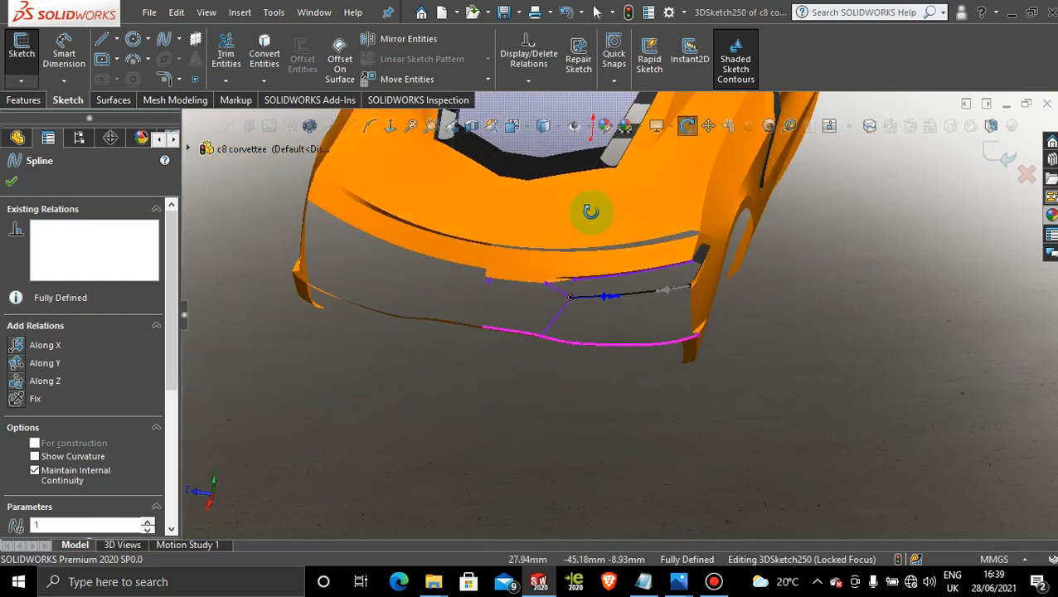
pyautogui.press('space')
pyautogui.click(486, 439)
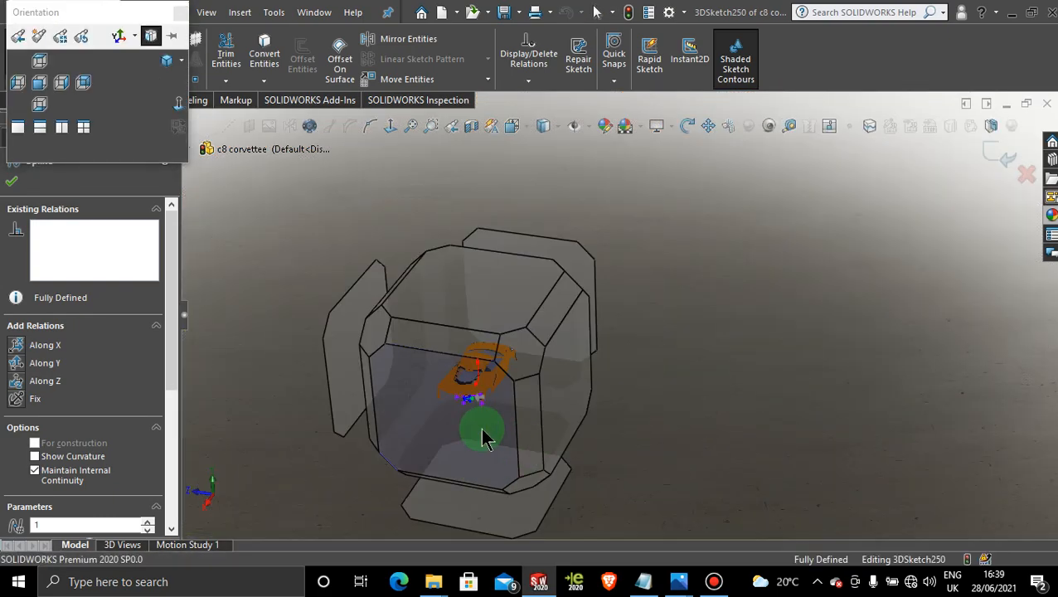
pyautogui.scroll(-6, 769, 315)
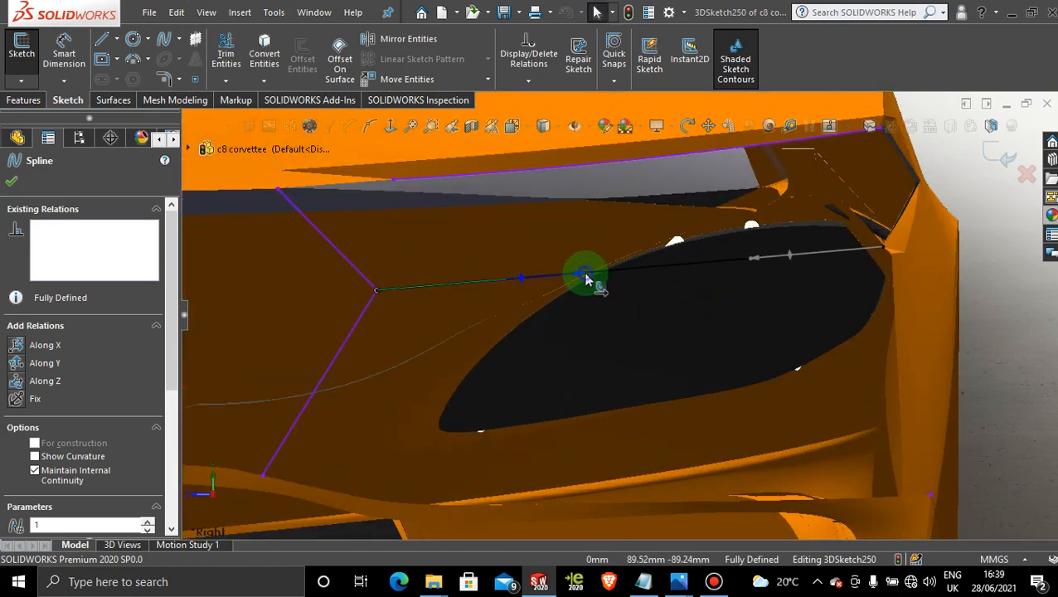
pyautogui.moveTo(586, 280); pyautogui.dragTo(574, 291)
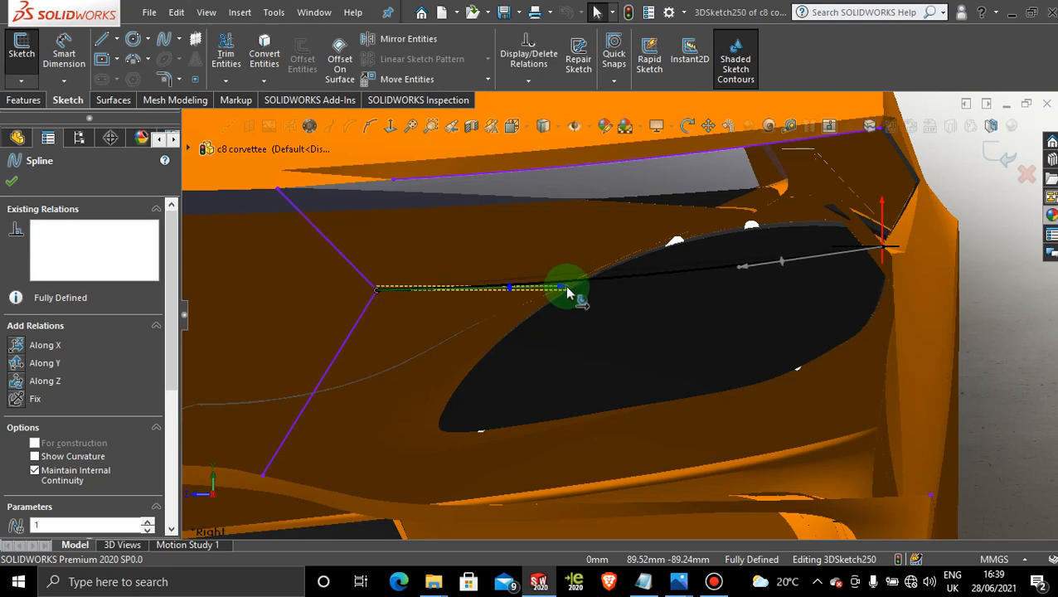
pyautogui.moveTo(568, 291); pyautogui.dragTo(568, 291)
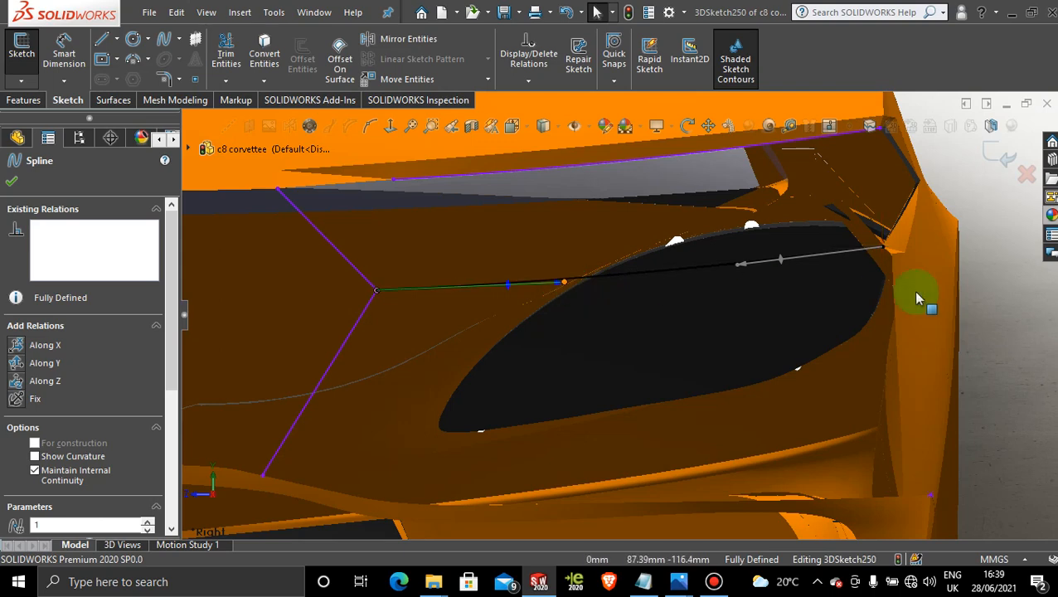
pyautogui.click(1002, 323)
# Examine the new spline's fit across the rear opening from several angles and distances.
pyautogui.moveTo(1002, 324)
pyautogui.mouseDown(button='middle')
pyautogui.moveTo(690, 359)
pyautogui.moveTo(599, 305)
pyautogui.moveTo(591, 319)
pyautogui.moveTo(590, 307)
pyautogui.moveTo(472, 366)
pyautogui.mouseUp(button='middle')
pyautogui.scroll(-5, 402, 355)
pyautogui.scroll(6, 460, 371)
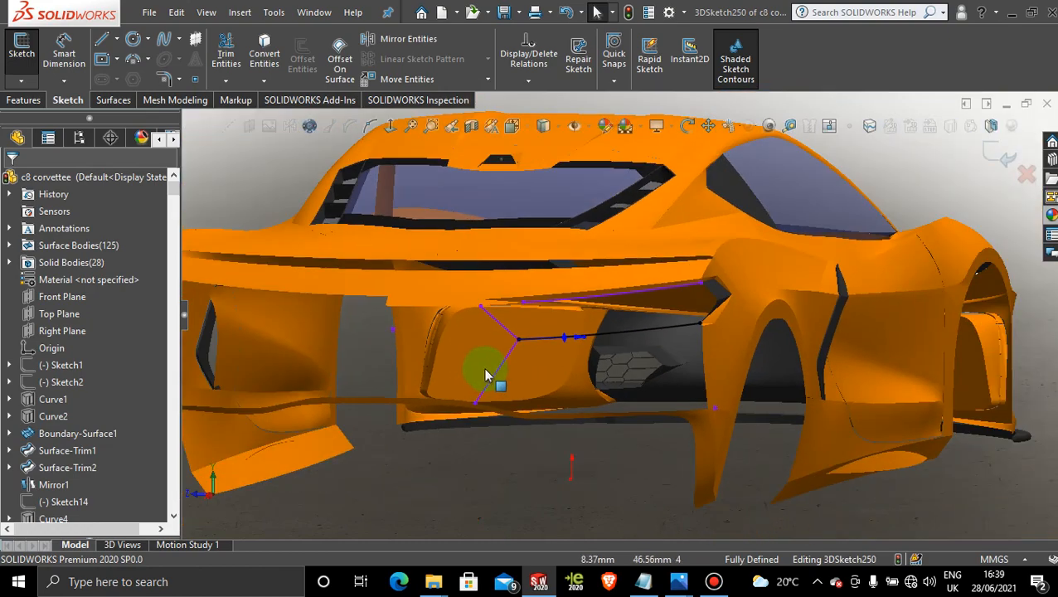
pyautogui.scroll(-6, 538, 354)
pyautogui.scroll(6, 533, 366)
pyautogui.moveTo(531, 365)
pyautogui.mouseDown(button='middle')
pyautogui.moveTo(538, 399)
pyautogui.moveTo(507, 402)
pyautogui.moveTo(503, 421)
pyautogui.mouseUp(button='middle')
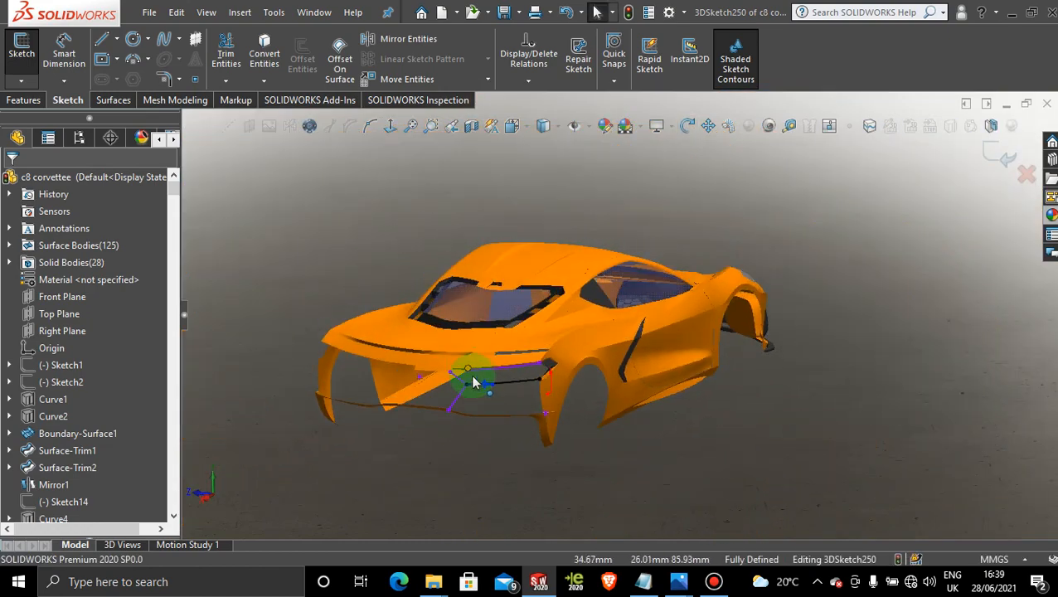
pyautogui.scroll(-5, 466, 386)
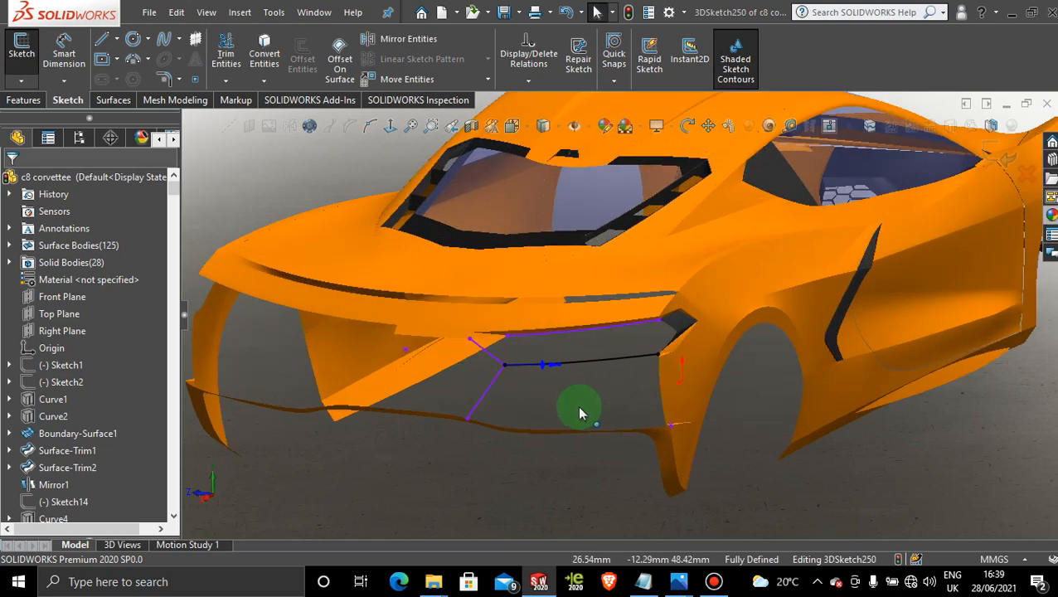
pyautogui.scroll(5, 577, 407)
# Activate <Default>_Display State 1 to show the reference pictures and exit the 3D sketch.
pyautogui.click(79, 138)
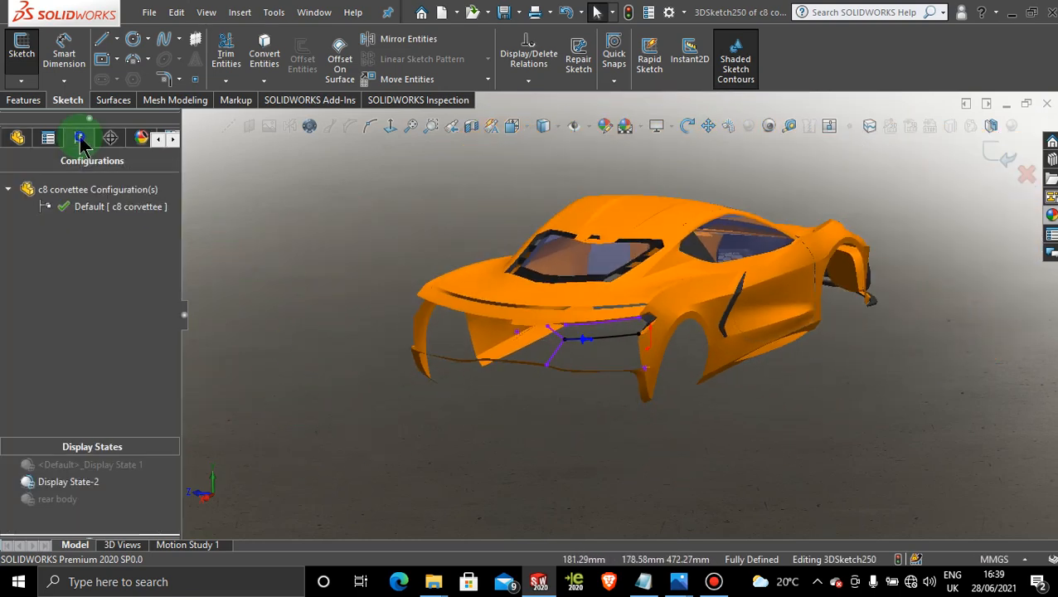
pyautogui.click(117, 467)
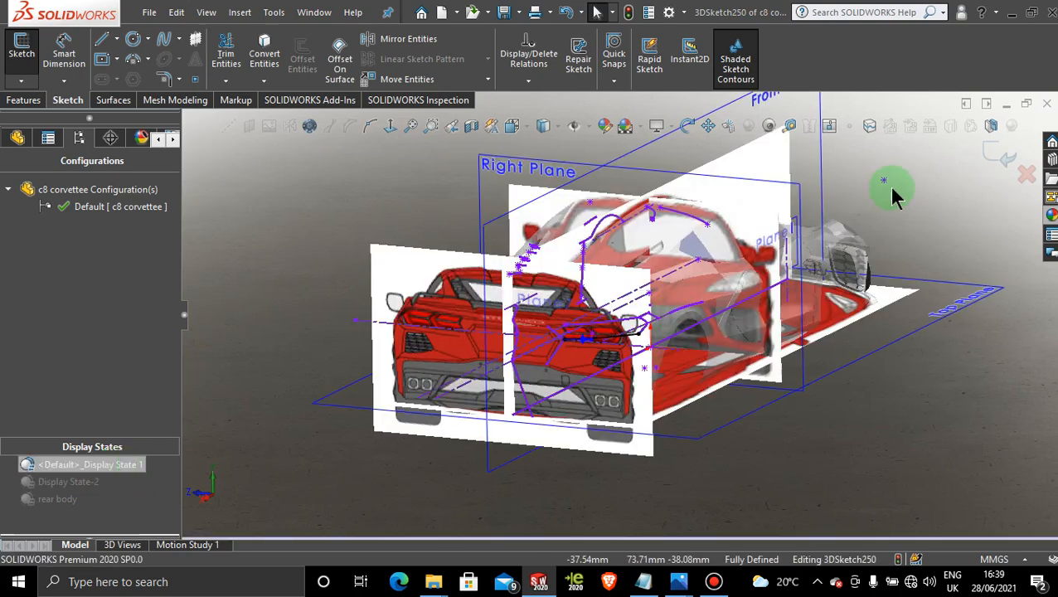
pyautogui.click(539, 170)
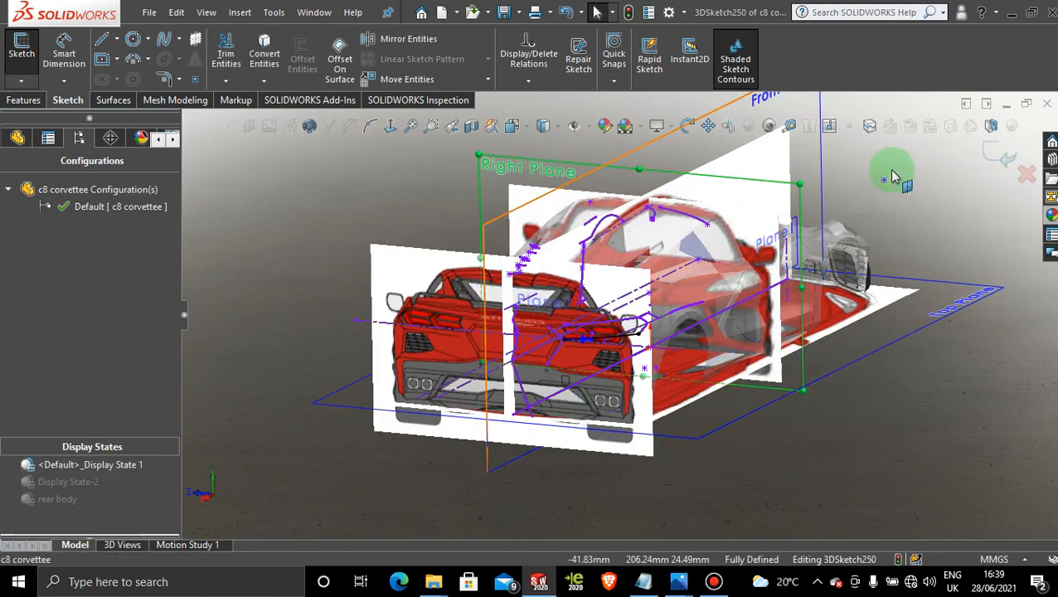
pyautogui.click(1001, 141)
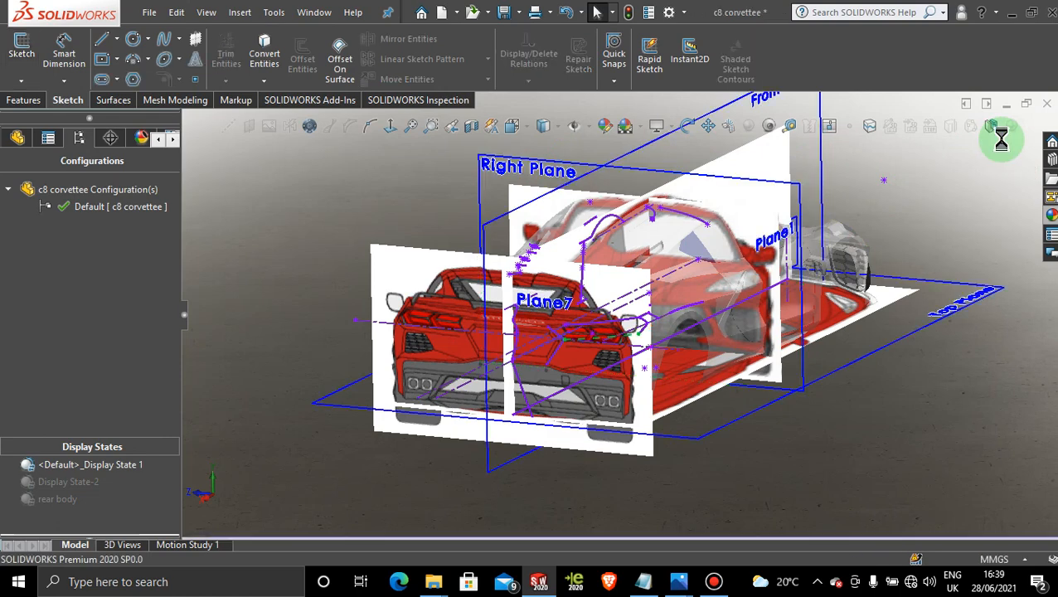
# Sketch a point on the Right Plane at the tail light's inner notch in the rear reference picture, at about X 63.5, Y 96.6 mm.
pyautogui.click(490, 170)
pyautogui.click(562, 130)
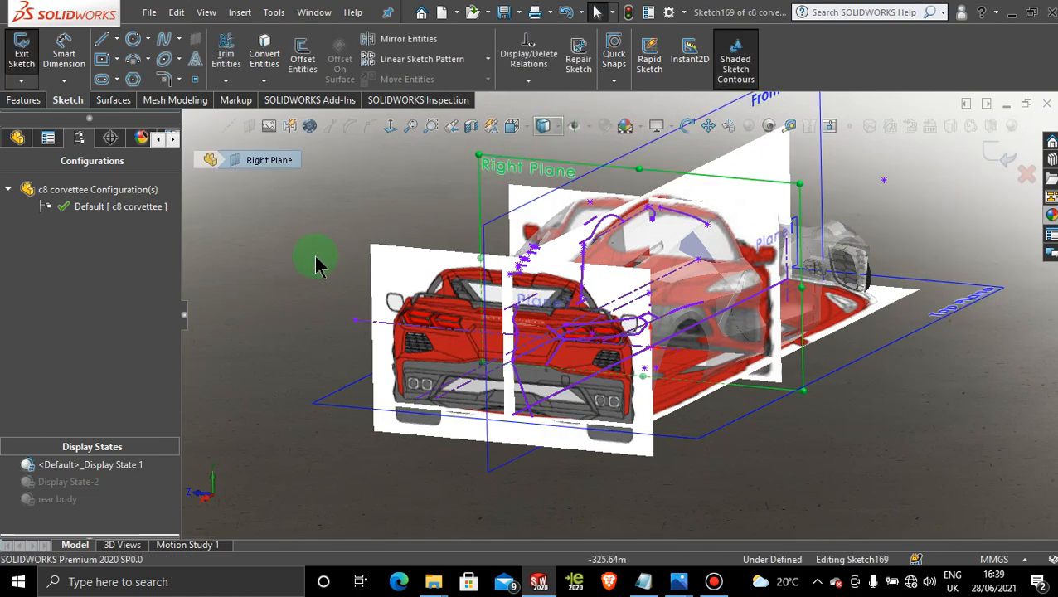
pyautogui.click(389, 126)
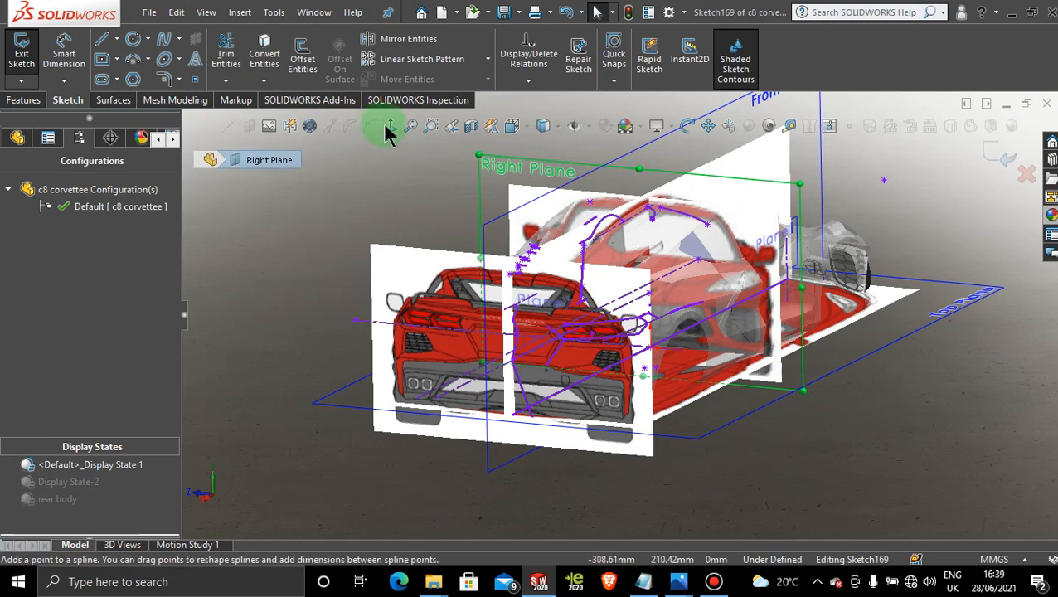
pyautogui.scroll(-10, 632, 441)
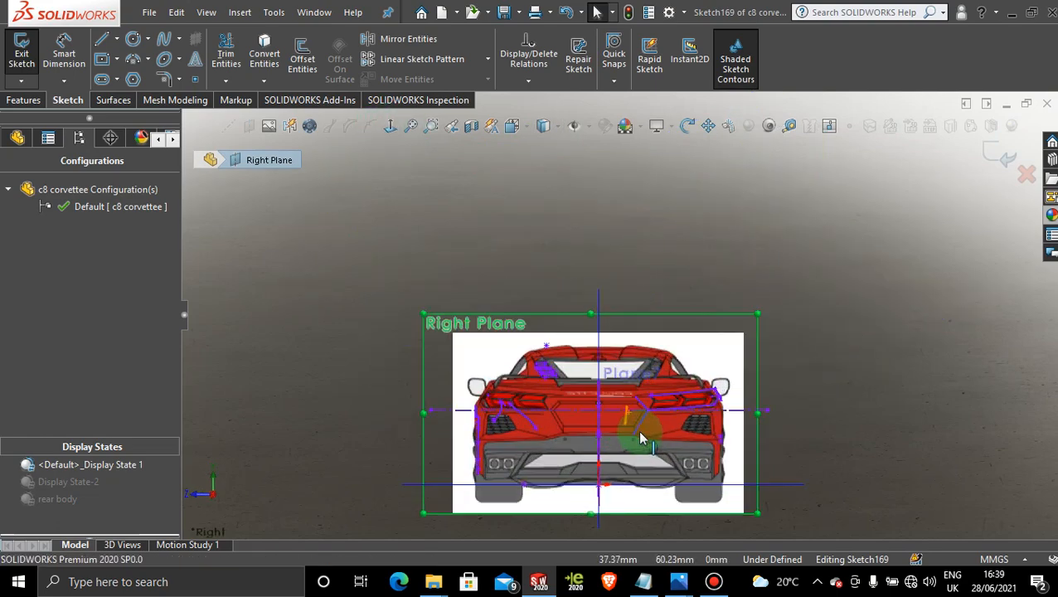
pyautogui.scroll(-8, 660, 322)
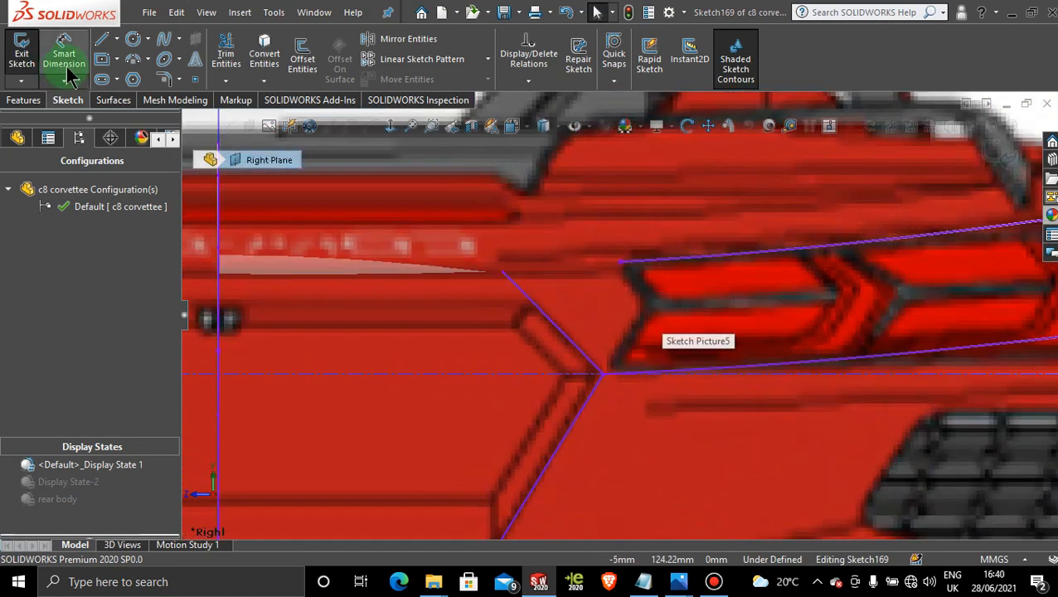
pyautogui.click(195, 79)
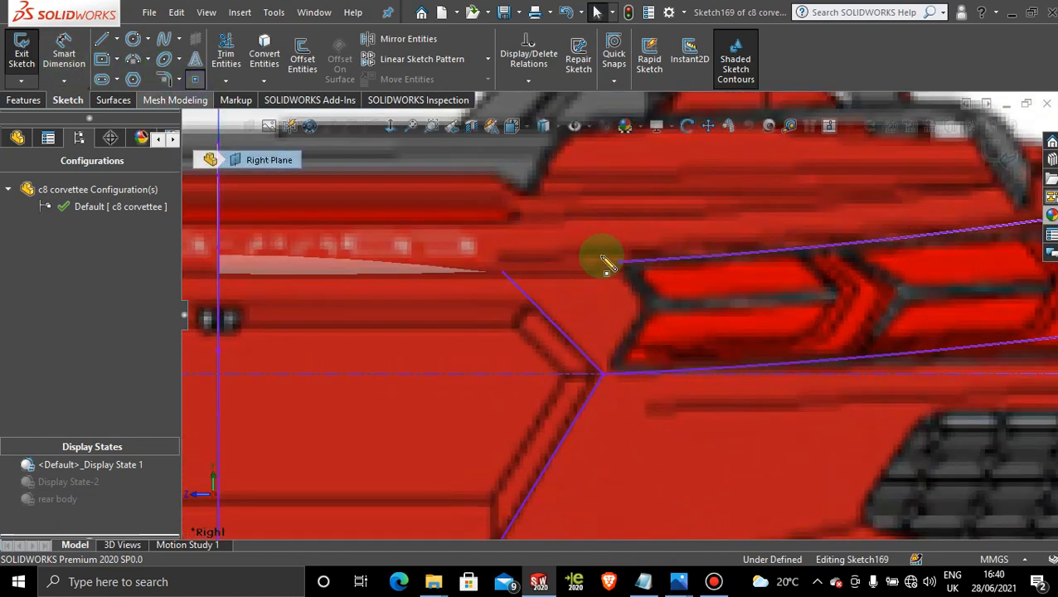
pyautogui.click(643, 309)
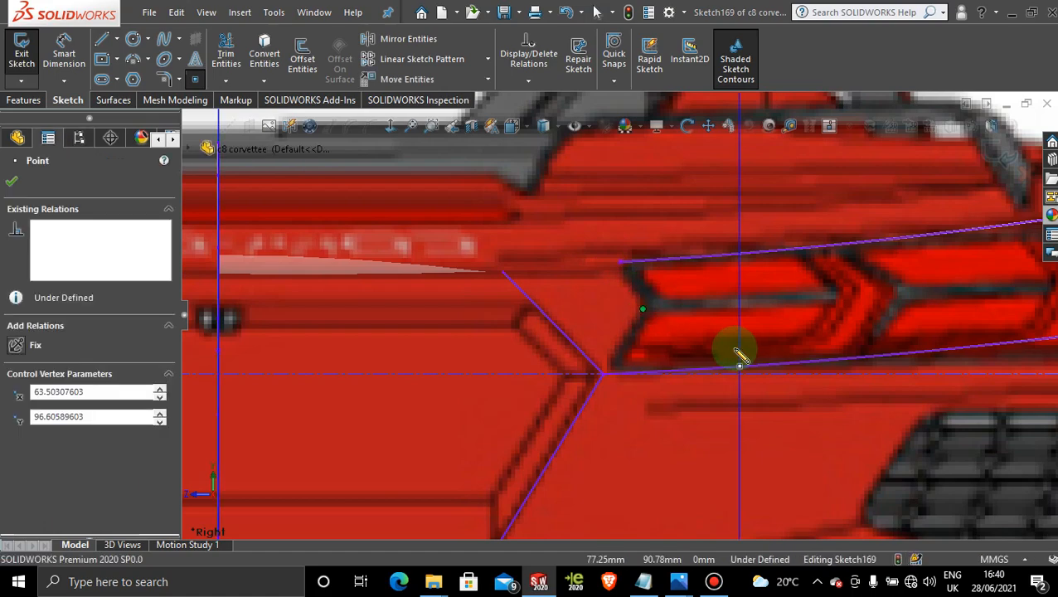
pyautogui.press('Escape')
# Exit the point sketch and activate Display State-2 to show the car body again.
pyautogui.scroll(10, 736, 352)
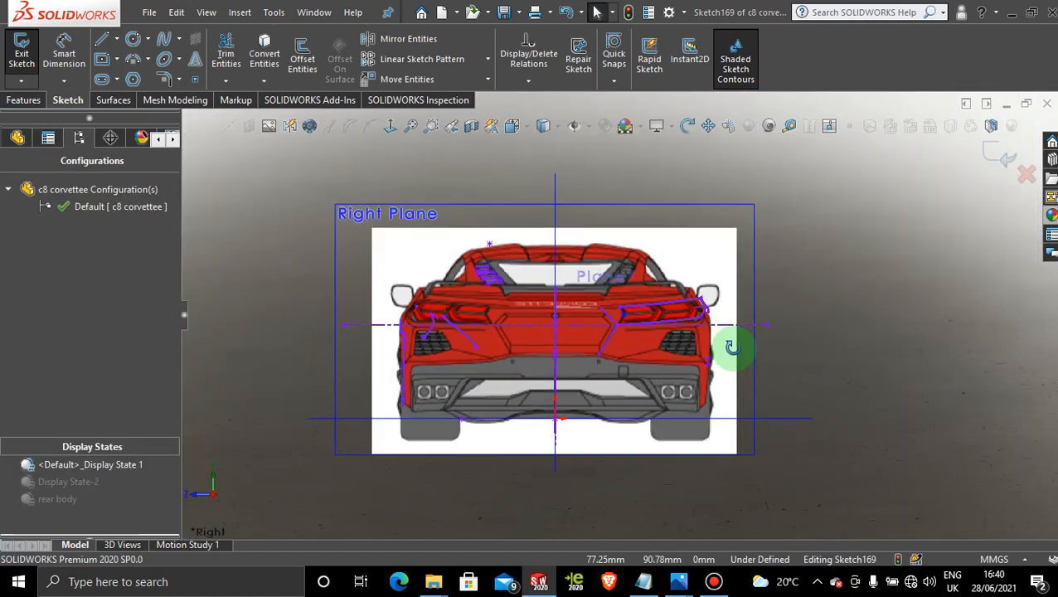
pyautogui.moveTo(732, 347); pyautogui.dragTo(638, 369, button='middle')
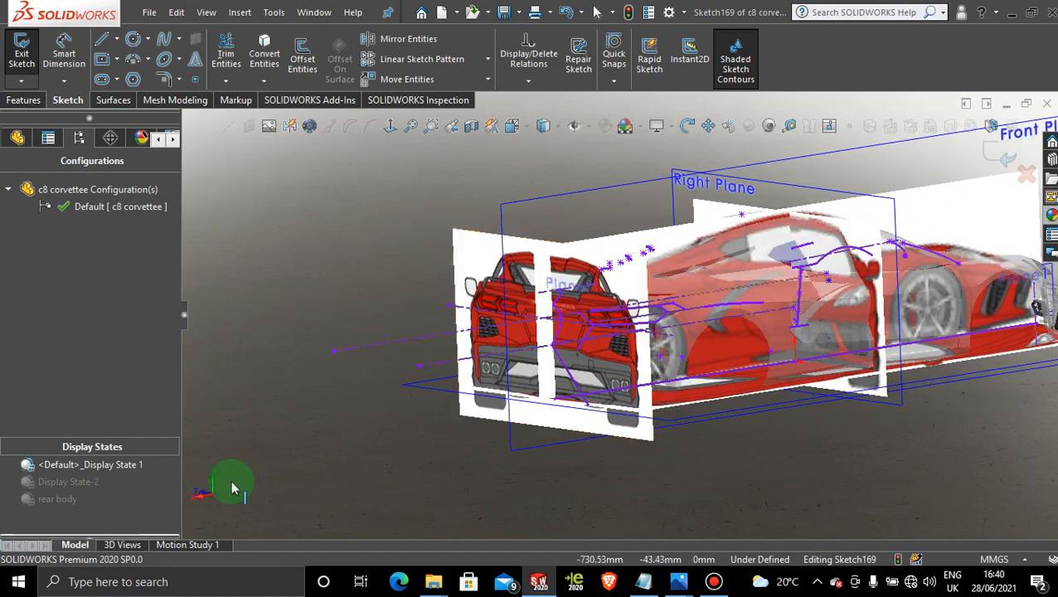
pyautogui.doubleClick(97, 490)
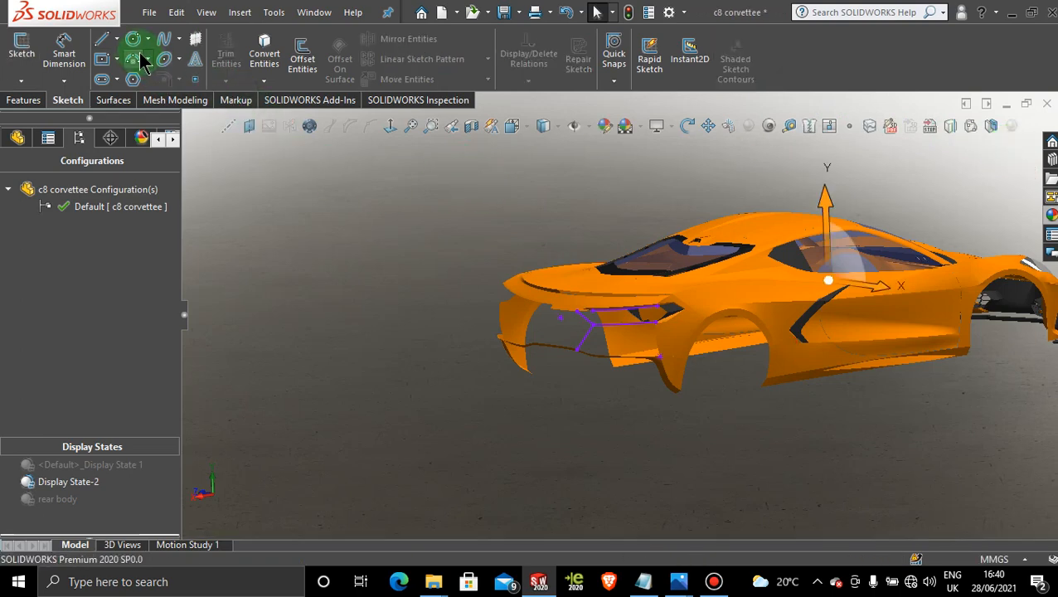
# In a new 3D sketch, draw a construction centerline from the reference point at the door lengthwise out past the rear bumper.
pyautogui.click(22, 86)
pyautogui.click(36, 116)
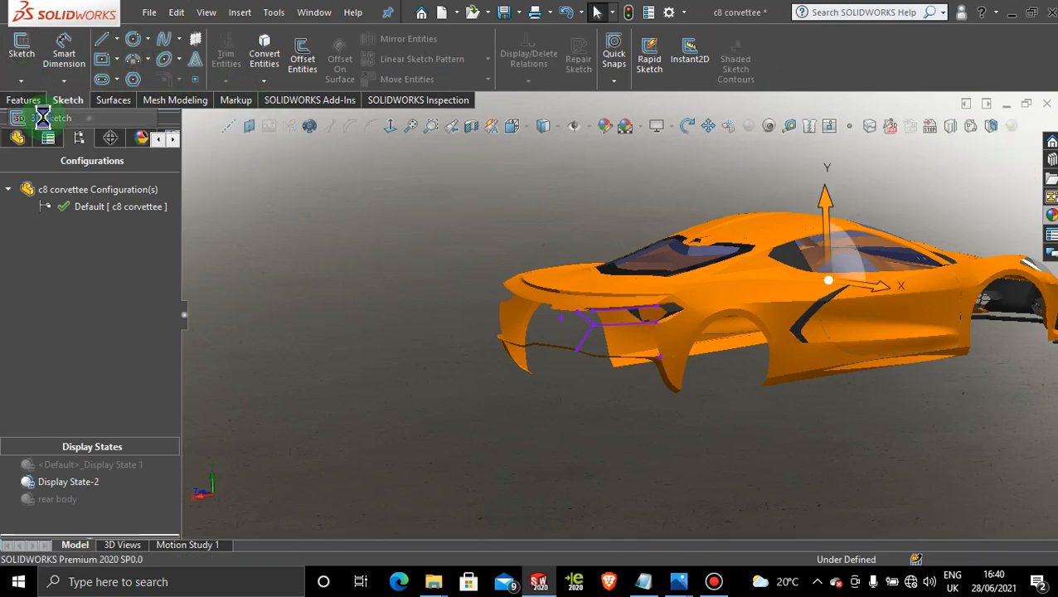
pyautogui.click(118, 39)
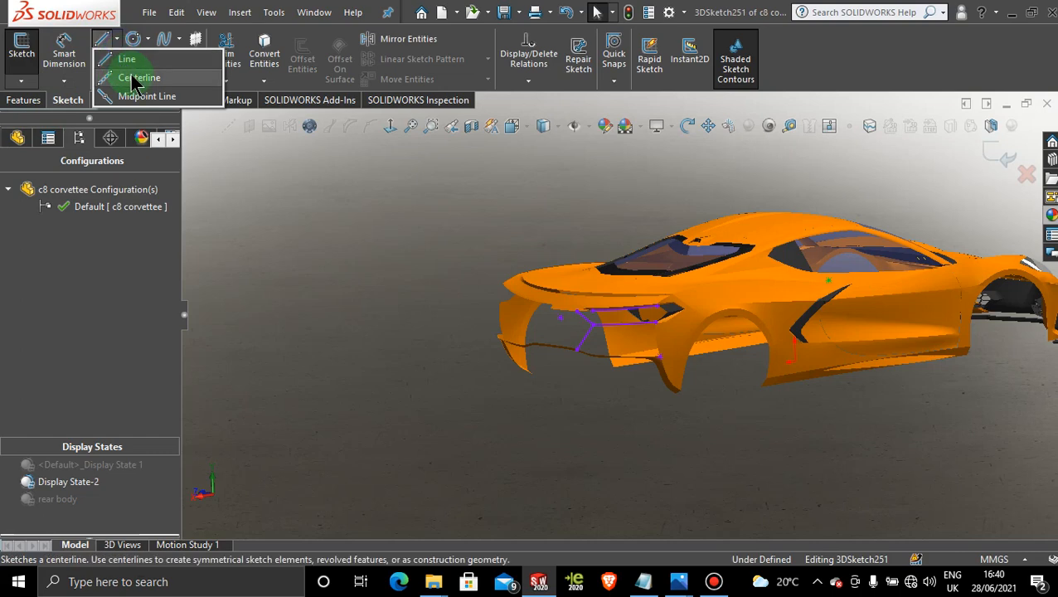
pyautogui.click(140, 79)
pyautogui.scroll(-2, 840, 290)
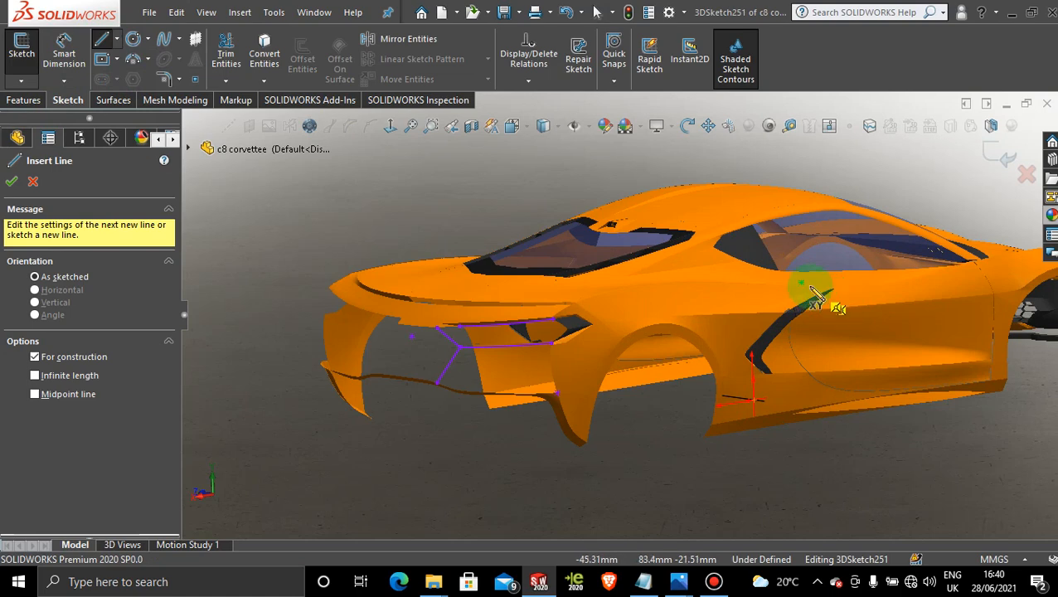
pyautogui.click(802, 284)
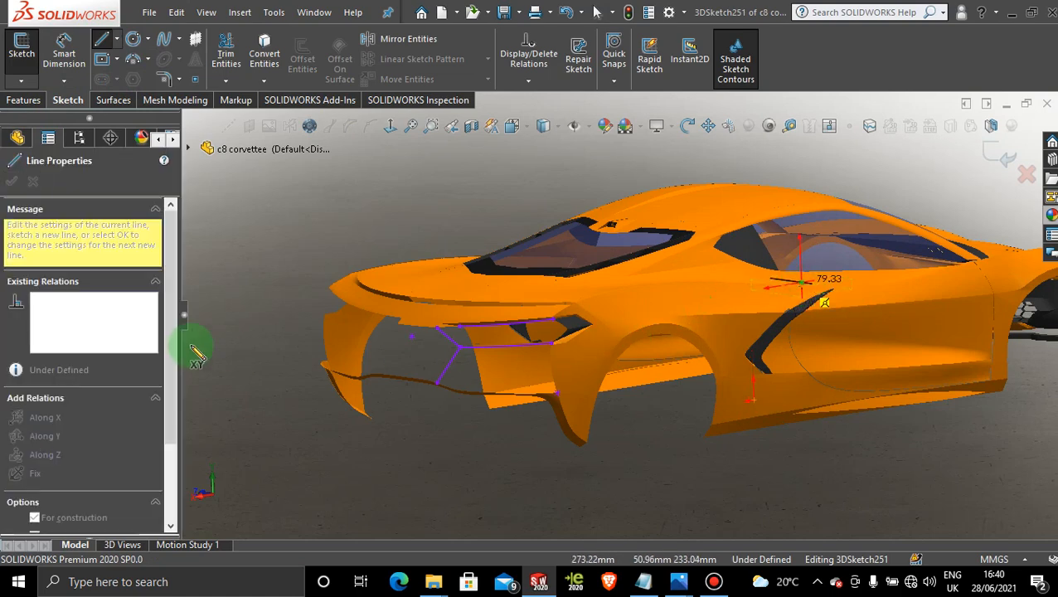
pyautogui.click(231, 372)
pyautogui.press('Escape')
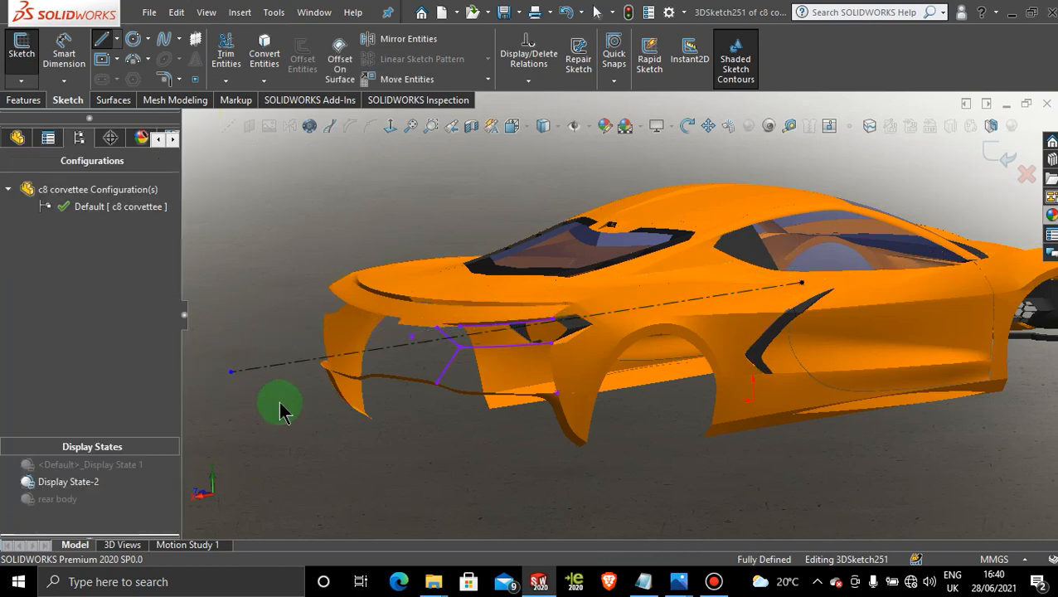
# In the top view, place a point on the centerline where it crosses the inner spline, at about X 334.65, Z -63.5 mm, and exit the sketch.
pyautogui.press('z')
pyautogui.moveTo(462, 290); pyautogui.dragTo(433, 373, button='middle')
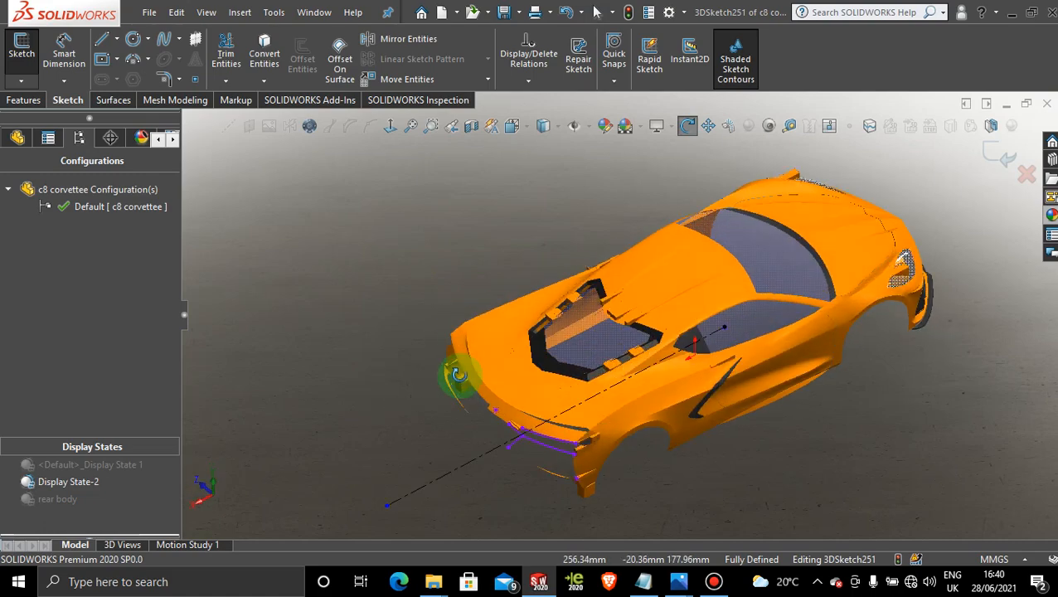
pyautogui.press('space')
pyautogui.click(452, 315)
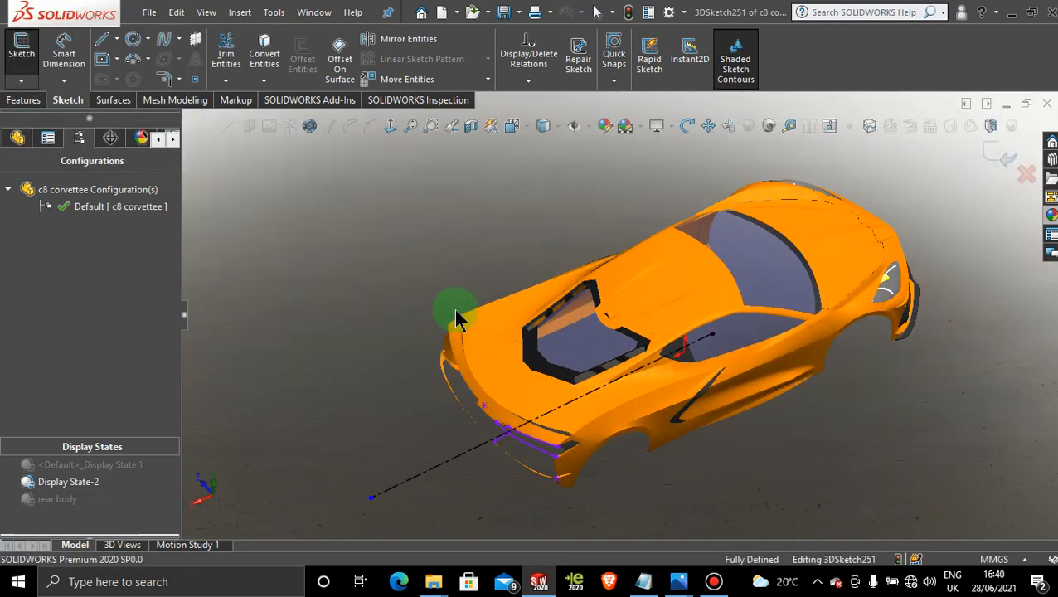
pyautogui.scroll(-5, 481, 340)
pyautogui.scroll(-8, 500, 352)
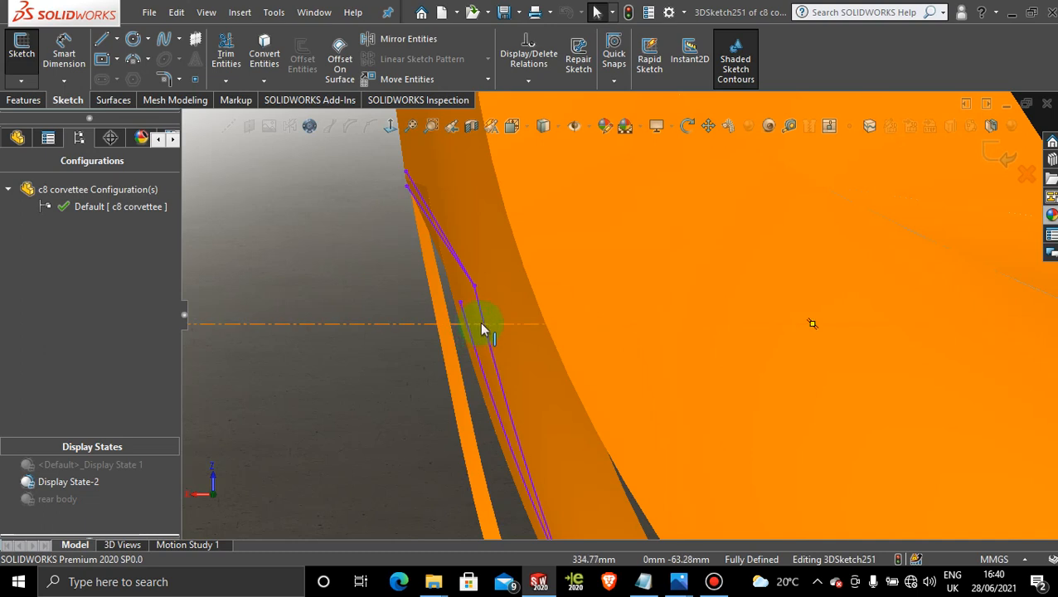
pyautogui.click(198, 80)
pyautogui.scroll(-3, 488, 326)
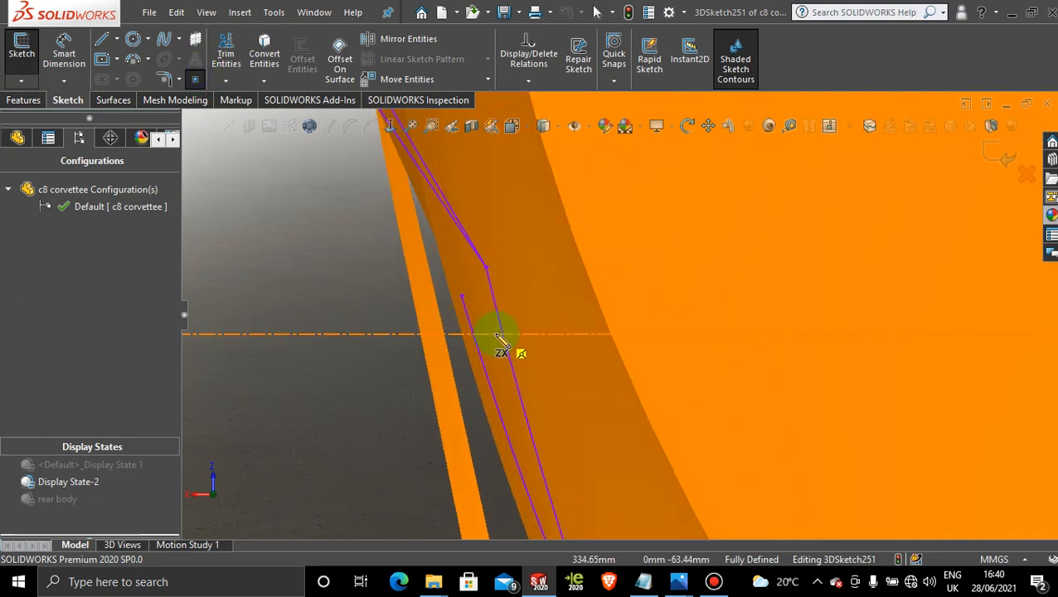
pyautogui.click(499, 335)
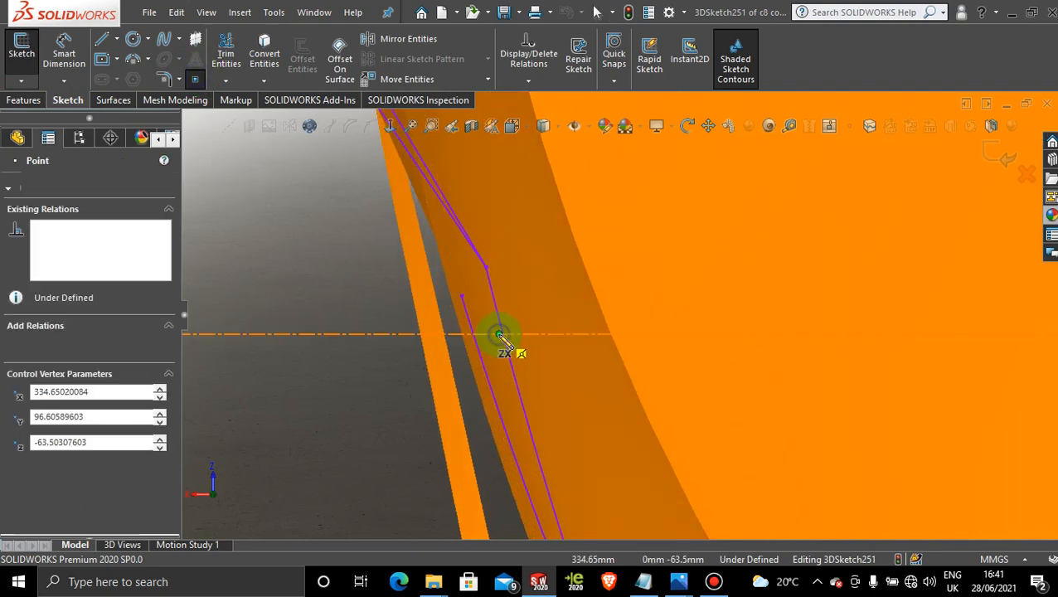
pyautogui.press('Escape')
pyautogui.scroll(6, 528, 358)
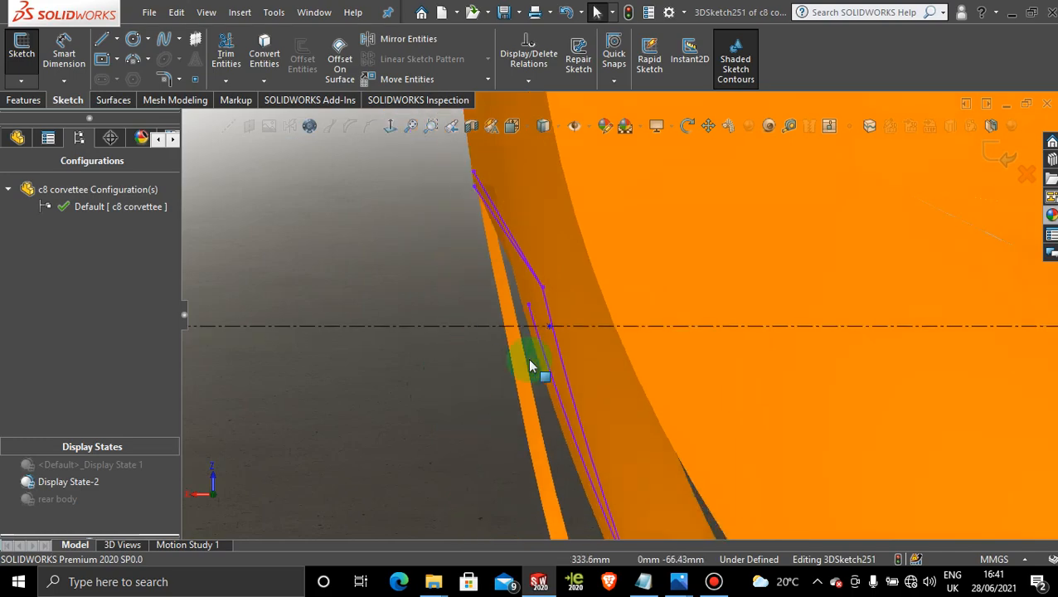
pyautogui.scroll(3, 572, 380)
pyautogui.moveTo(690, 416)
pyautogui.mouseDown(button='middle')
pyautogui.moveTo(632, 293)
pyautogui.moveTo(699, 170)
pyautogui.moveTo(655, 311)
pyautogui.moveTo(539, 396)
pyautogui.moveTo(972, 277)
pyautogui.mouseUp(button='middle')
pyautogui.scroll(-8, 590, 432)
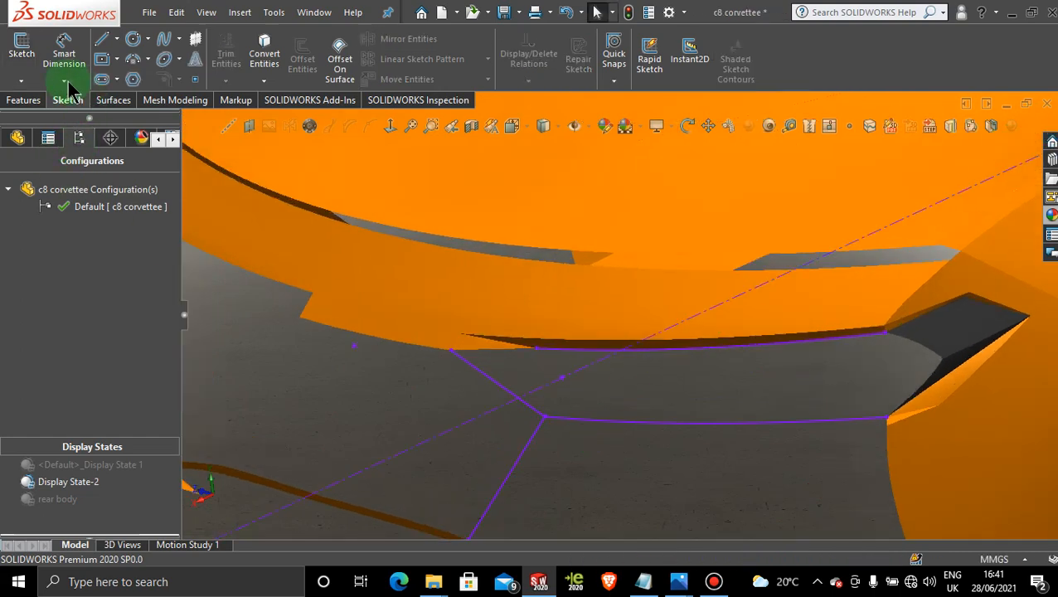
# In a new 3D sketch, draw a straight spline from the inner end of the upper tail light curve to the point on the centerline.
pyautogui.click(20, 80)
pyautogui.click(50, 114)
pyautogui.click(164, 39)
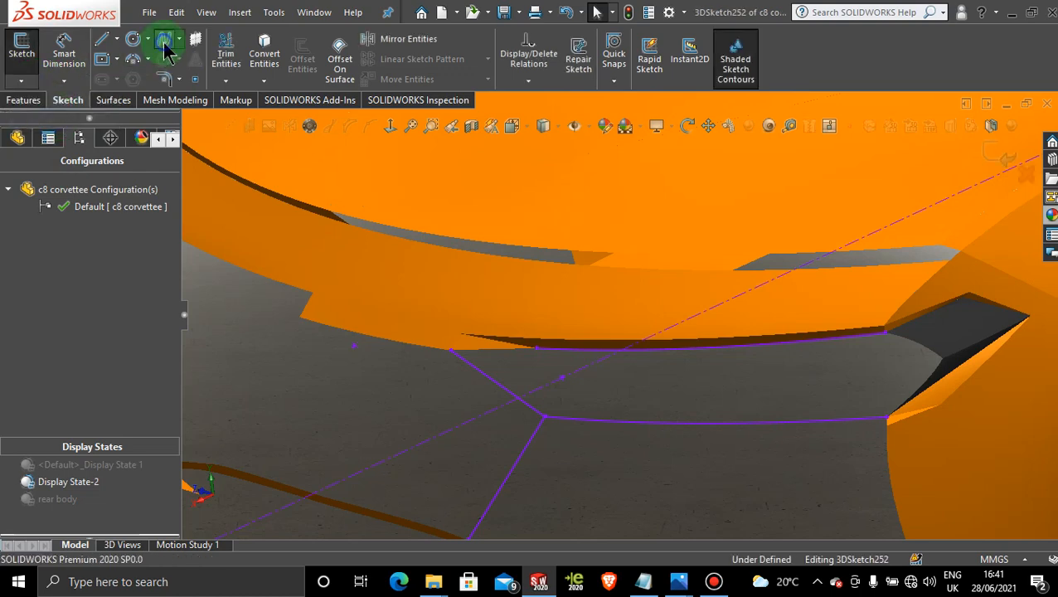
pyautogui.moveTo(626, 376); pyautogui.dragTo(571, 378, button='middle')
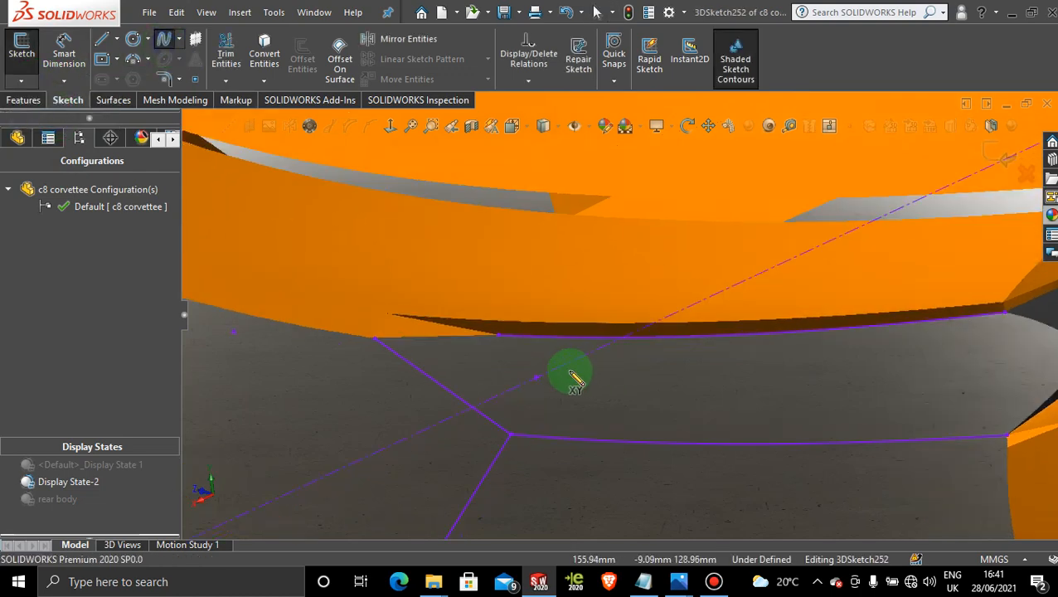
pyautogui.click(509, 348)
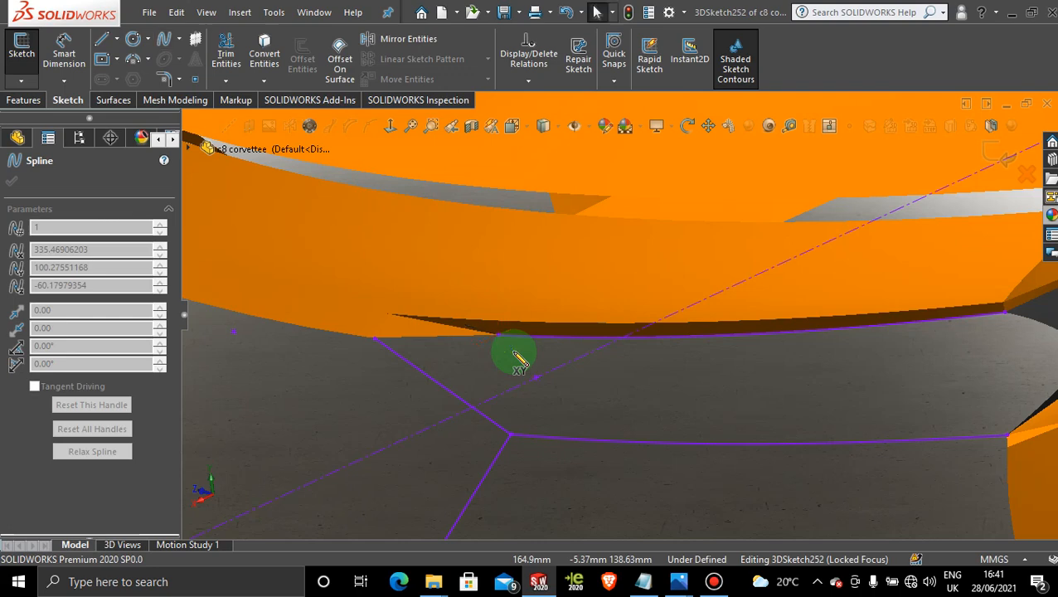
pyautogui.click(162, 43)
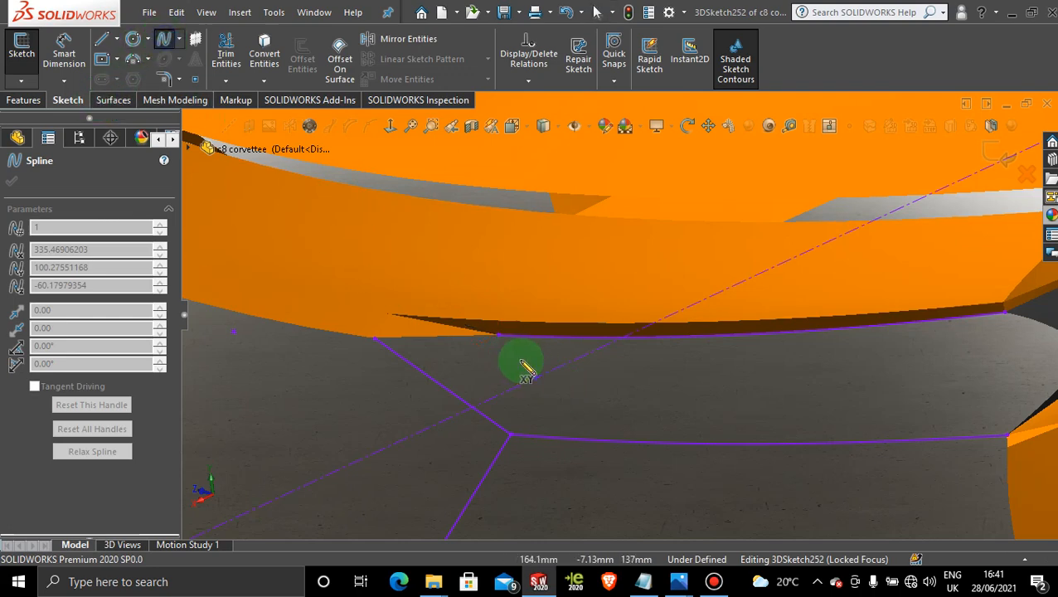
pyautogui.click(500, 336)
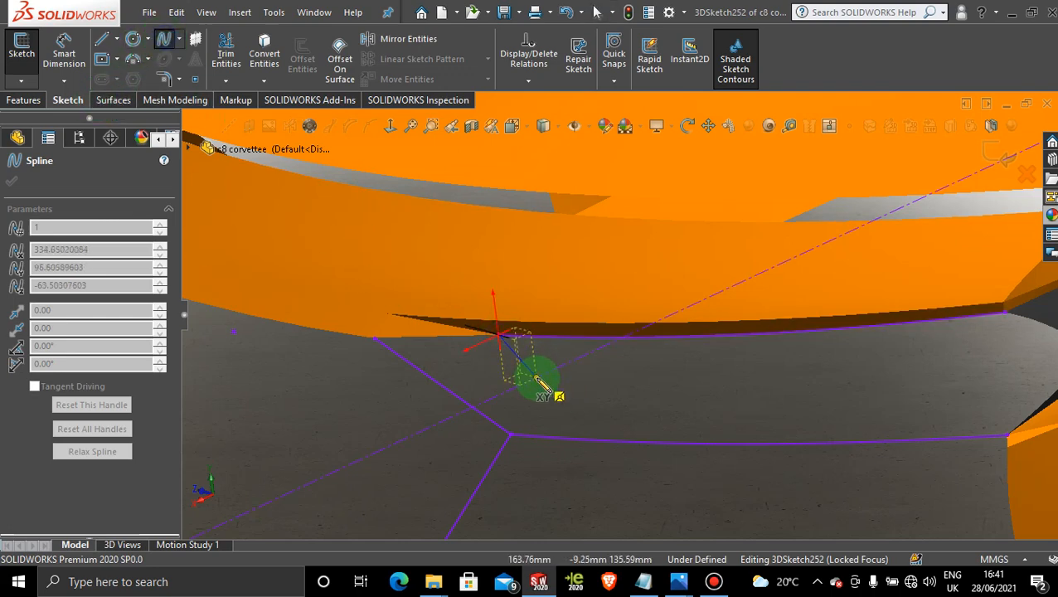
pyautogui.click(537, 378)
pyautogui.press('Escape')
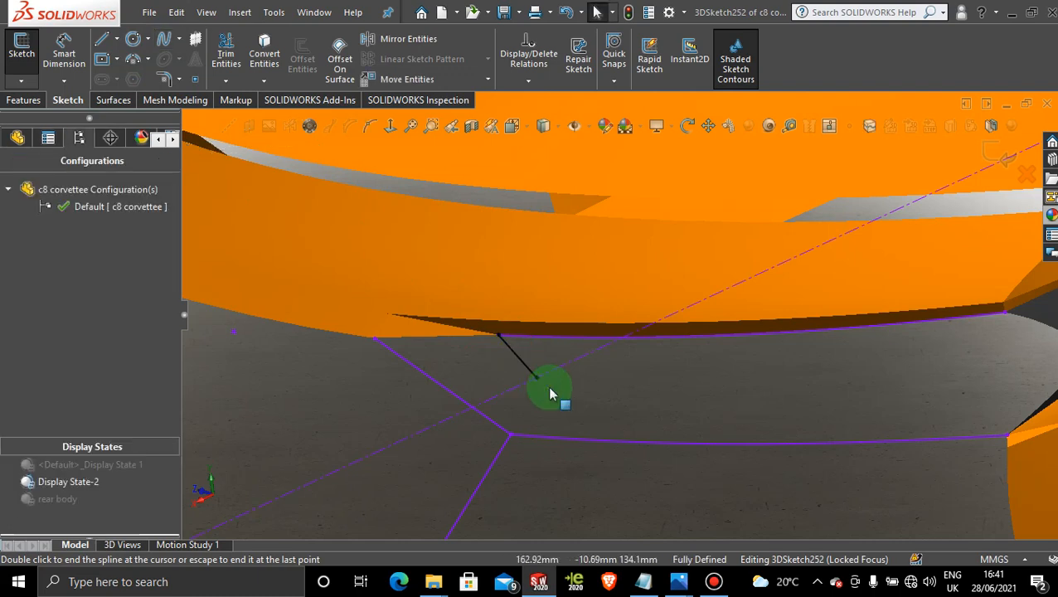
# Draw a second spline from the notch point on the centerline to the inner end of the lower tail light curve.
pyautogui.click(163, 41)
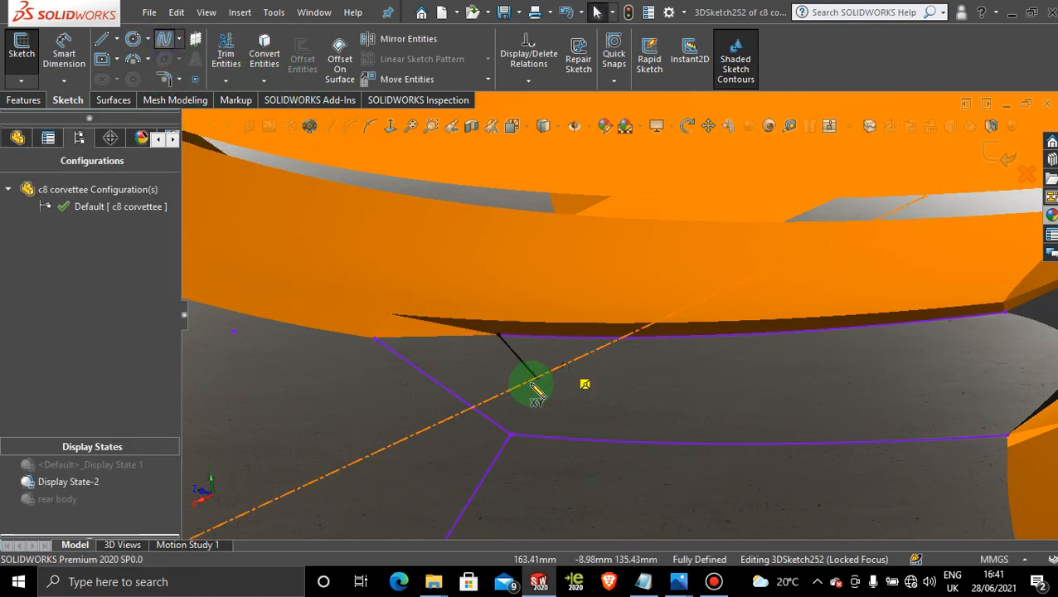
pyautogui.click(536, 379)
pyautogui.click(514, 434)
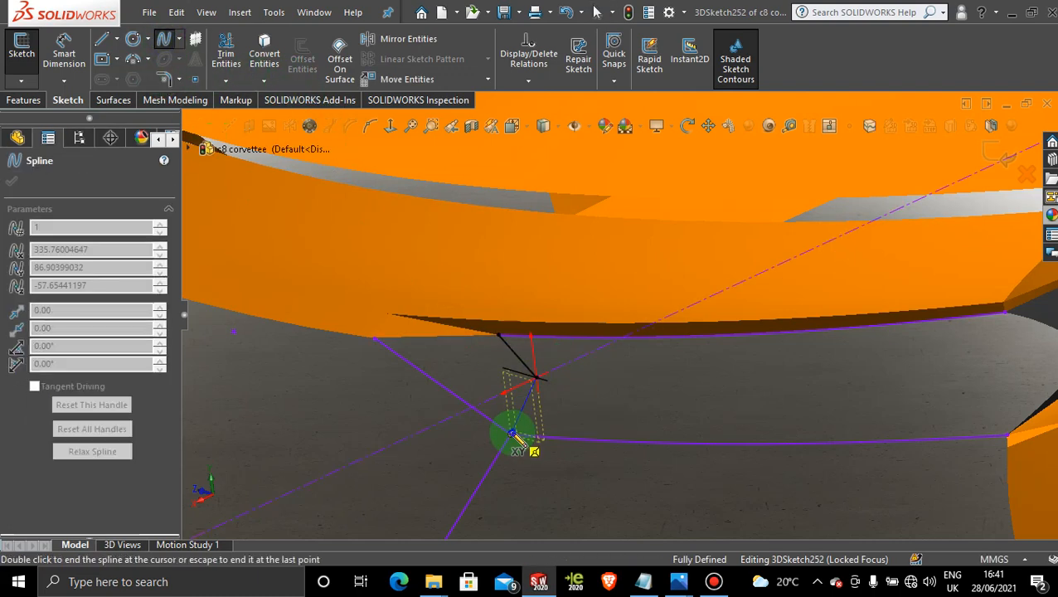
pyautogui.press('Escape')
# Delete the Coincident1 relation from the notch point shared by the two short splines.
pyautogui.scroll(5, 582, 448)
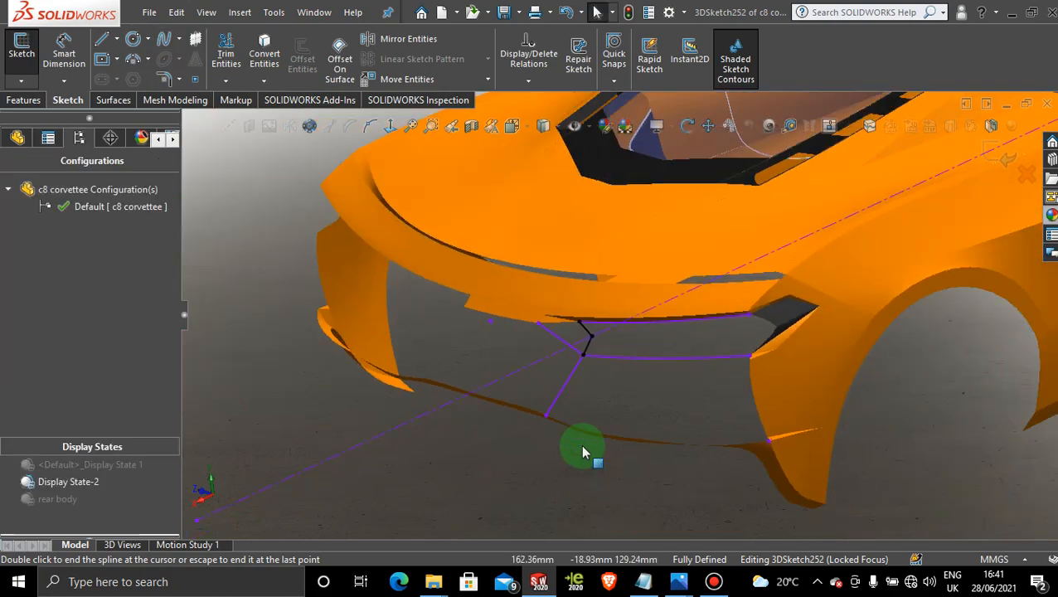
pyautogui.moveTo(579, 394)
pyautogui.mouseDown(button='middle')
pyautogui.moveTo(510, 392)
pyautogui.moveTo(542, 399)
pyautogui.moveTo(585, 347)
pyautogui.moveTo(704, 321)
pyautogui.moveTo(679, 295)
pyautogui.moveTo(704, 295)
pyautogui.moveTo(618, 307)
pyautogui.moveTo(560, 351)
pyautogui.moveTo(567, 377)
pyautogui.moveTo(634, 325)
pyautogui.mouseUp(button='middle')
pyautogui.scroll(-5, 632, 355)
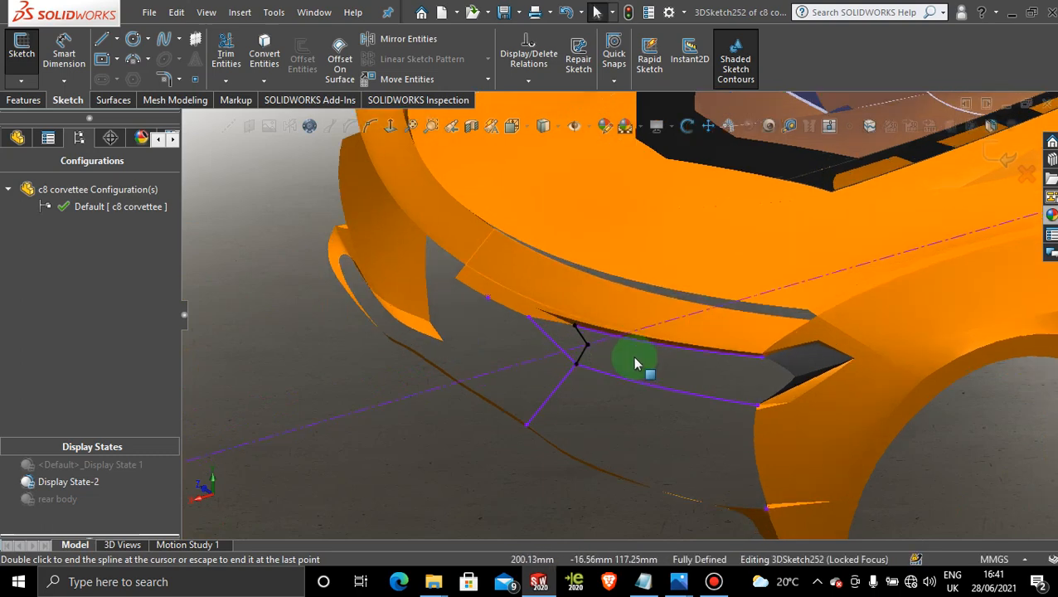
pyautogui.moveTo(587, 319); pyautogui.dragTo(633, 325)
pyautogui.click(619, 349)
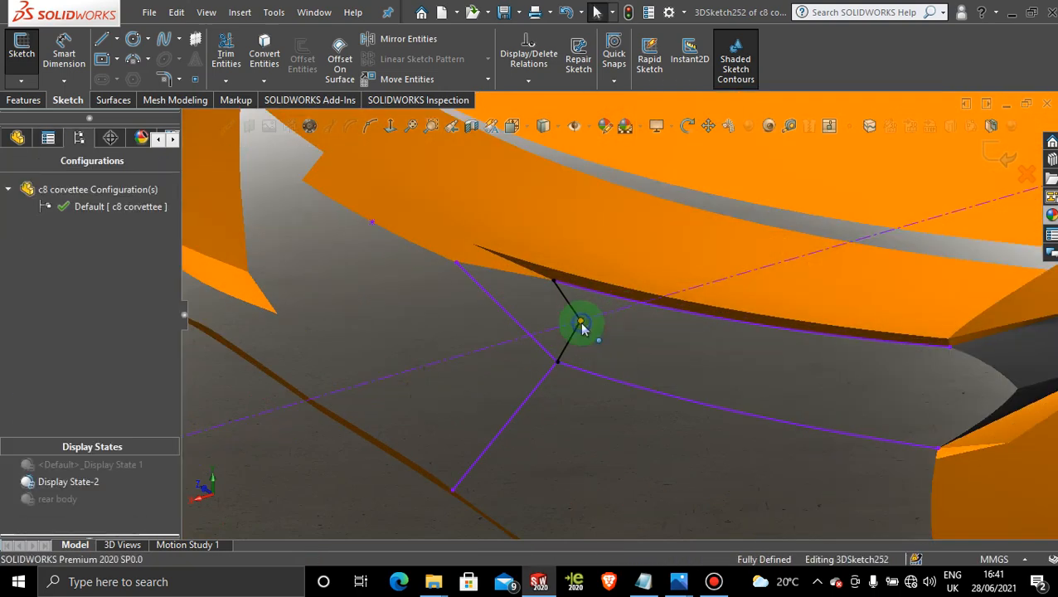
pyautogui.click(582, 325)
pyautogui.rightClick(139, 245)
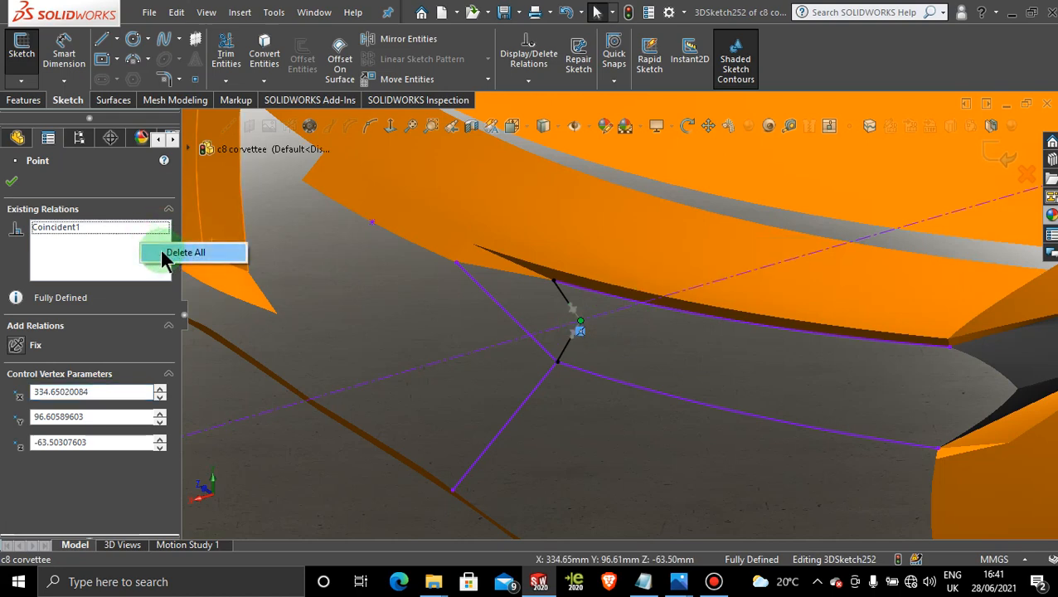
pyautogui.rightClick(121, 226)
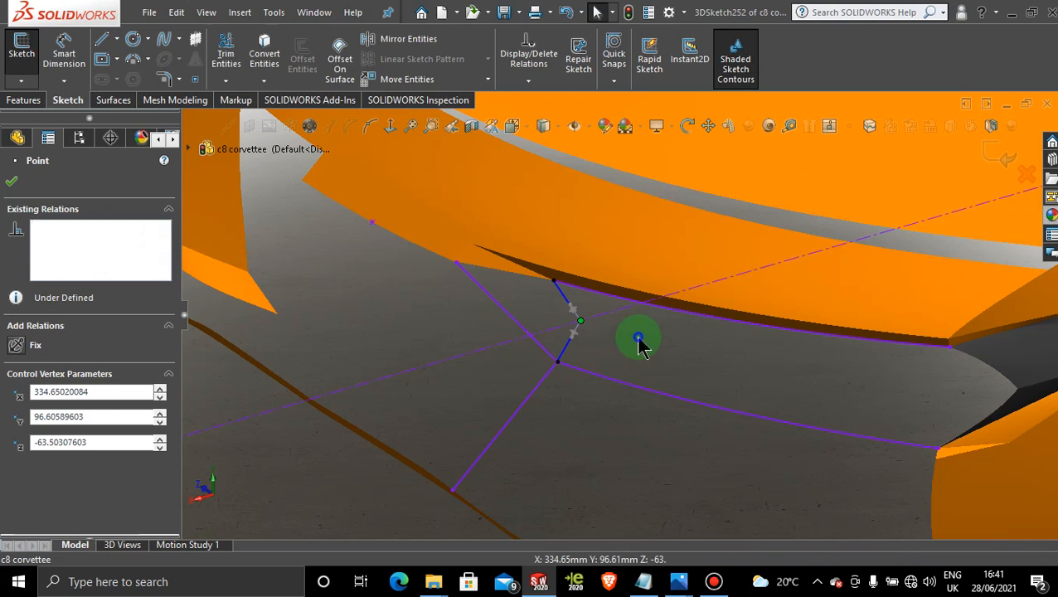
# Move the notch point slightly forward along the centerline to about X 333.75 mm, keeping it coincident with the line.
pyautogui.press('Escape')
pyautogui.moveTo(594, 325); pyautogui.dragTo(622, 322)
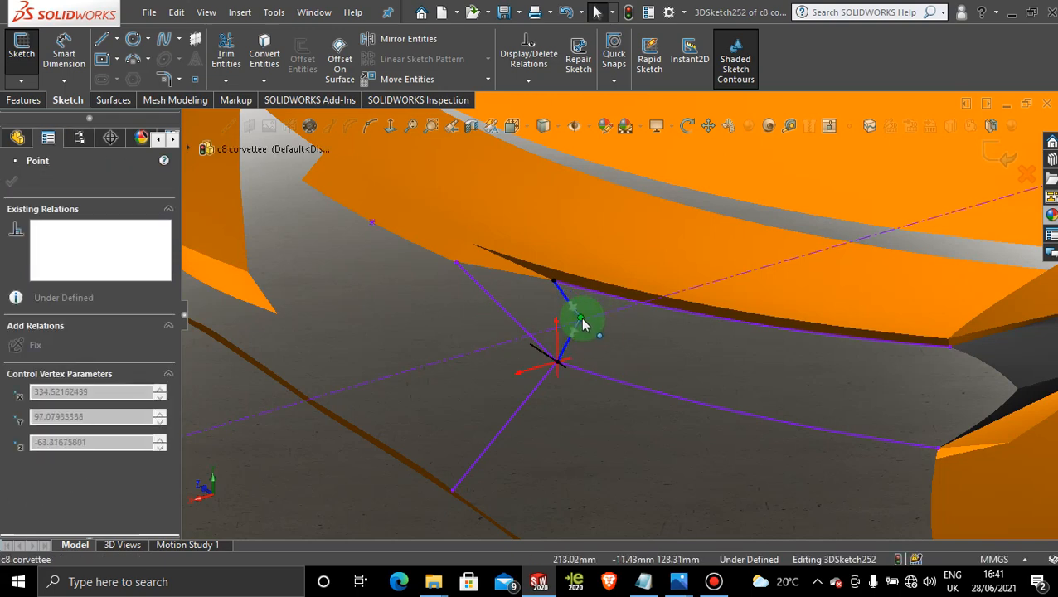
pyautogui.moveTo(588, 324); pyautogui.dragTo(590, 327)
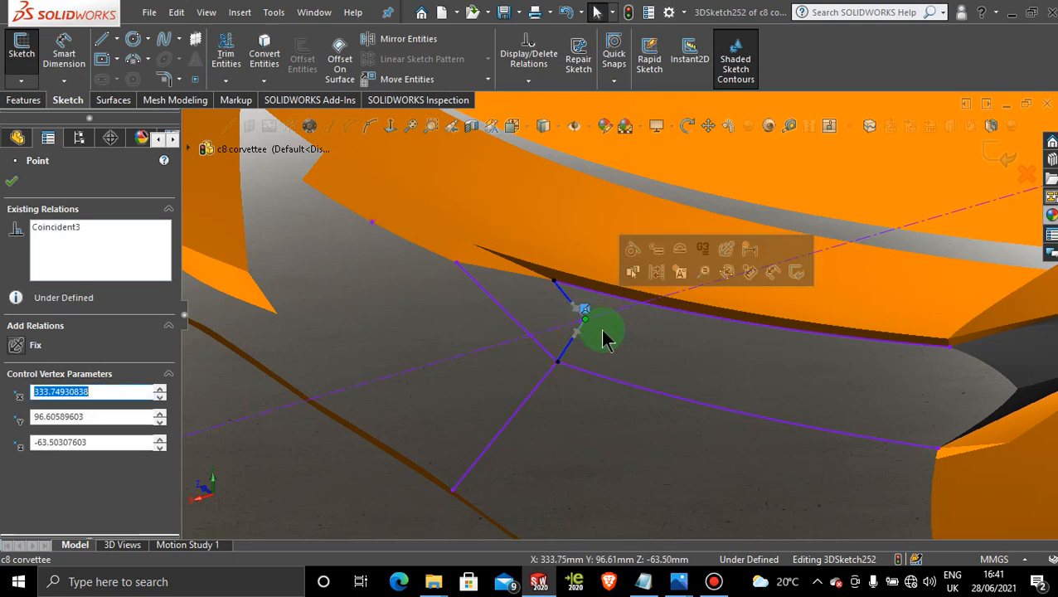
pyautogui.press('Escape')
# Examine the adjusted notch splines against the tail light opening from several angles and distances.
pyautogui.scroll(2, 597, 330)
pyautogui.scroll(-6, 609, 320)
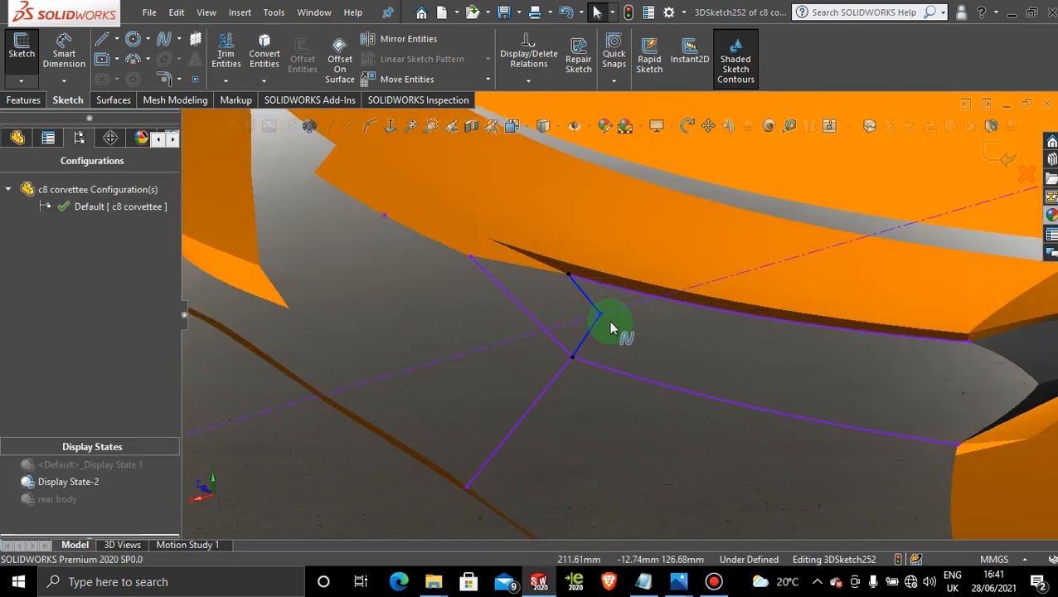
pyautogui.scroll(6, 636, 390)
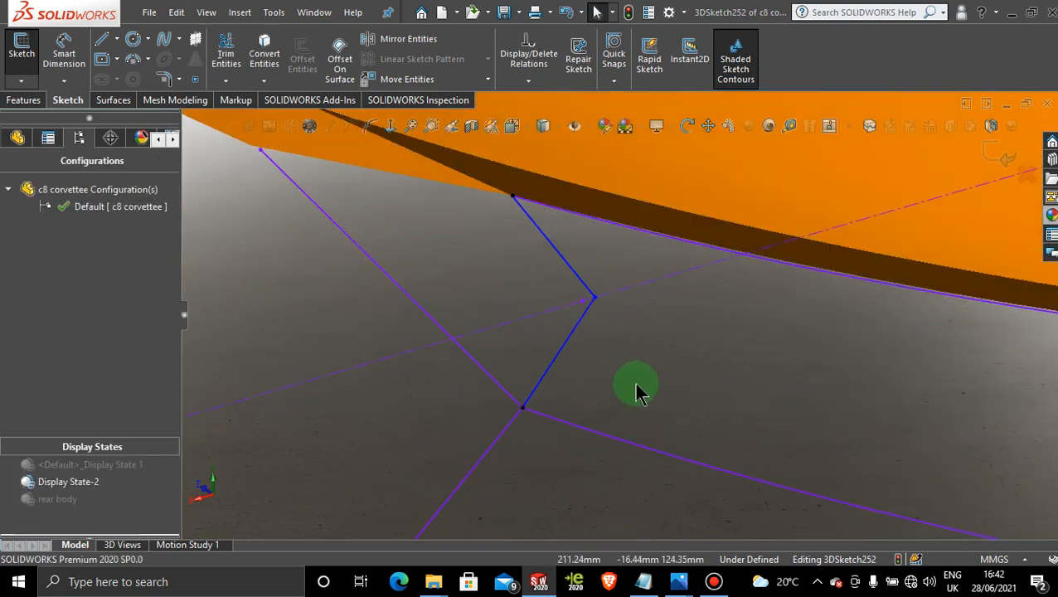
pyautogui.moveTo(618, 354)
pyautogui.mouseDown(button='middle')
pyautogui.moveTo(655, 338)
pyautogui.moveTo(596, 302)
pyautogui.moveTo(752, 277)
pyautogui.moveTo(785, 310)
pyautogui.moveTo(805, 278)
pyautogui.moveTo(679, 281)
pyautogui.moveTo(645, 267)
pyautogui.moveTo(678, 267)
pyautogui.moveTo(720, 352)
pyautogui.mouseUp(button='middle')
pyautogui.scroll(-2, 722, 361)
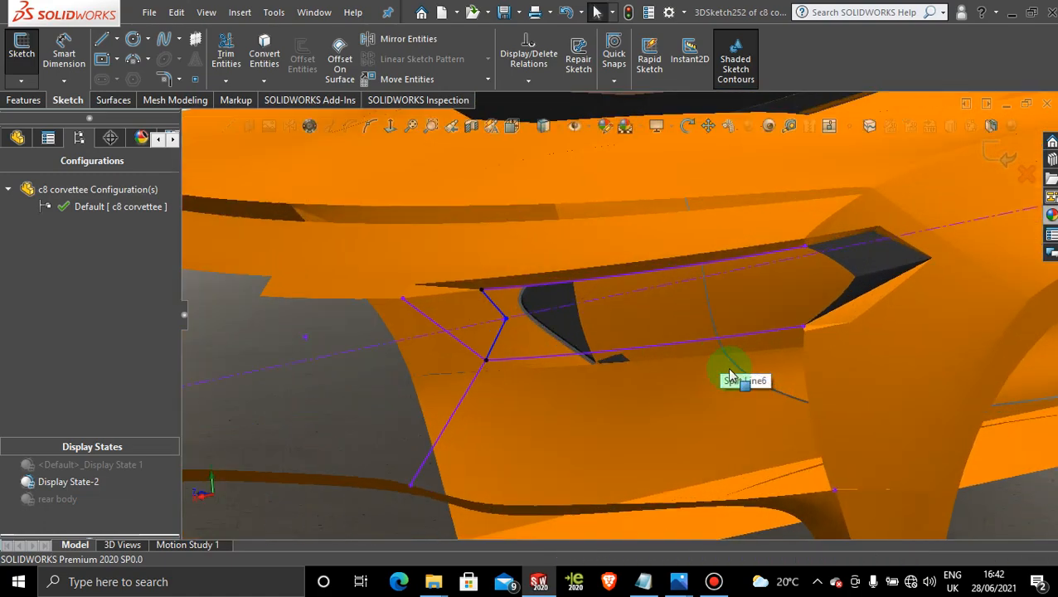
pyautogui.scroll(-2, 738, 303)
pyautogui.moveTo(727, 295)
pyautogui.mouseDown(button='middle')
pyautogui.moveTo(747, 348)
pyautogui.moveTo(713, 366)
pyautogui.moveTo(638, 375)
pyautogui.mouseUp(button='middle')
pyautogui.scroll(6, 775, 402)
pyautogui.scroll(-6, 672, 396)
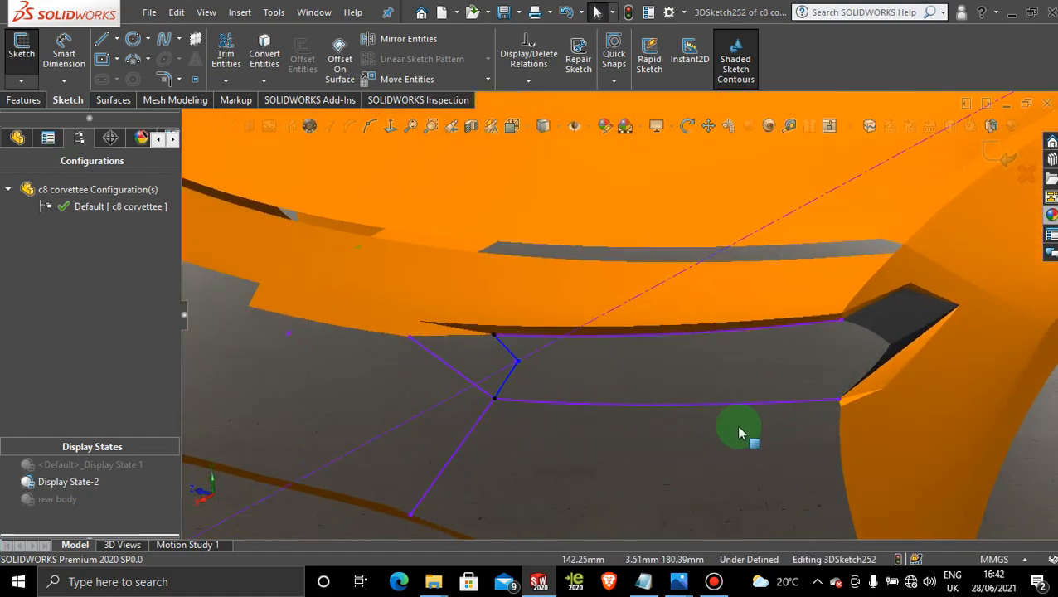
# Finish the notch sketch and draw a spline in a new 3D sketch from the notch point to the outer tip of the tail light recess's curved edge.
pyautogui.click(1001, 157)
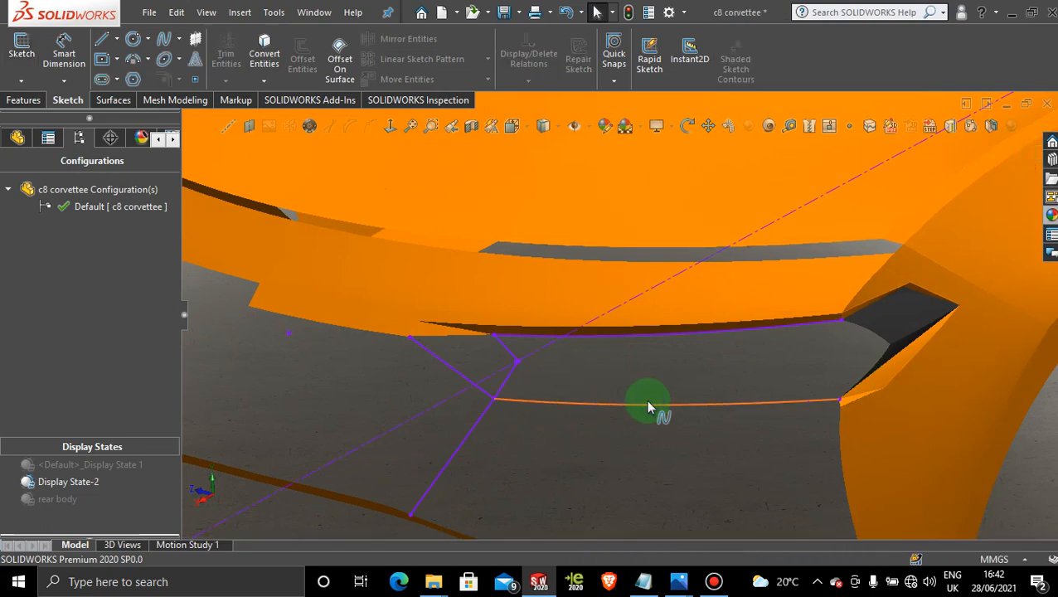
pyautogui.click(21, 80)
pyautogui.click(37, 114)
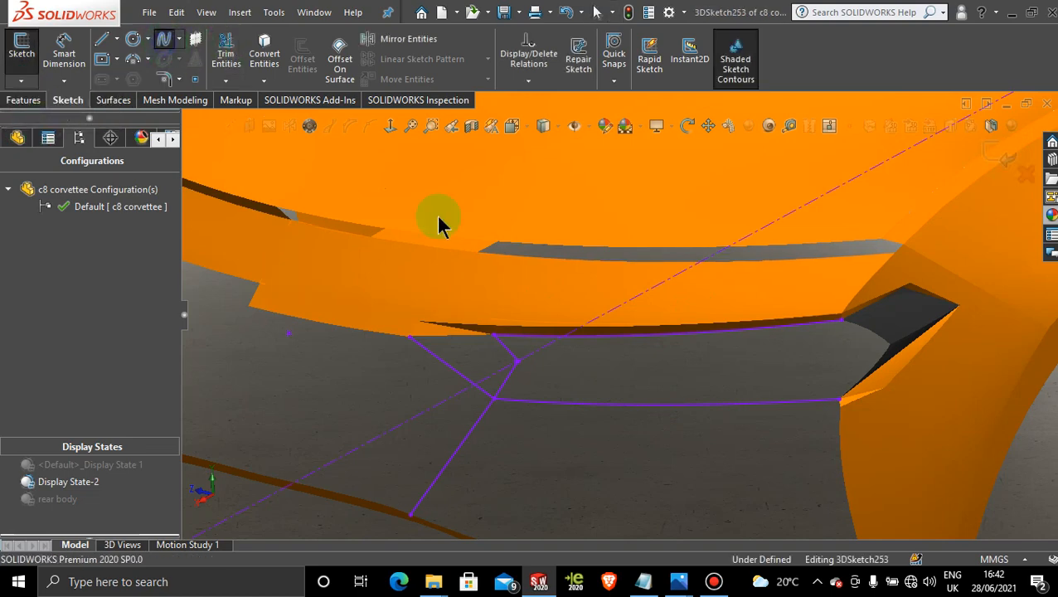
pyautogui.scroll(-4, 586, 370)
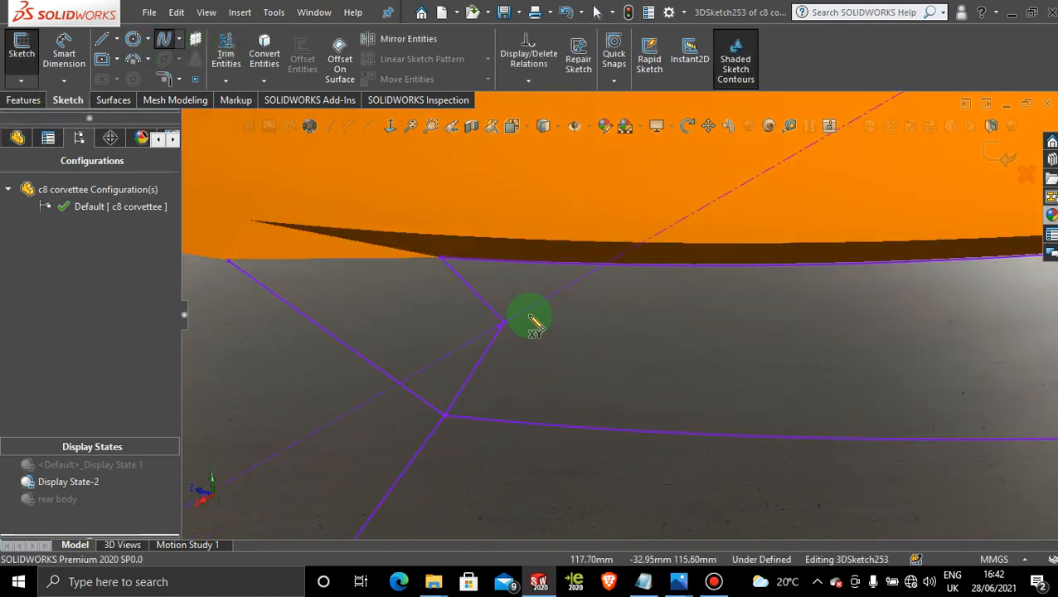
pyautogui.click(501, 324)
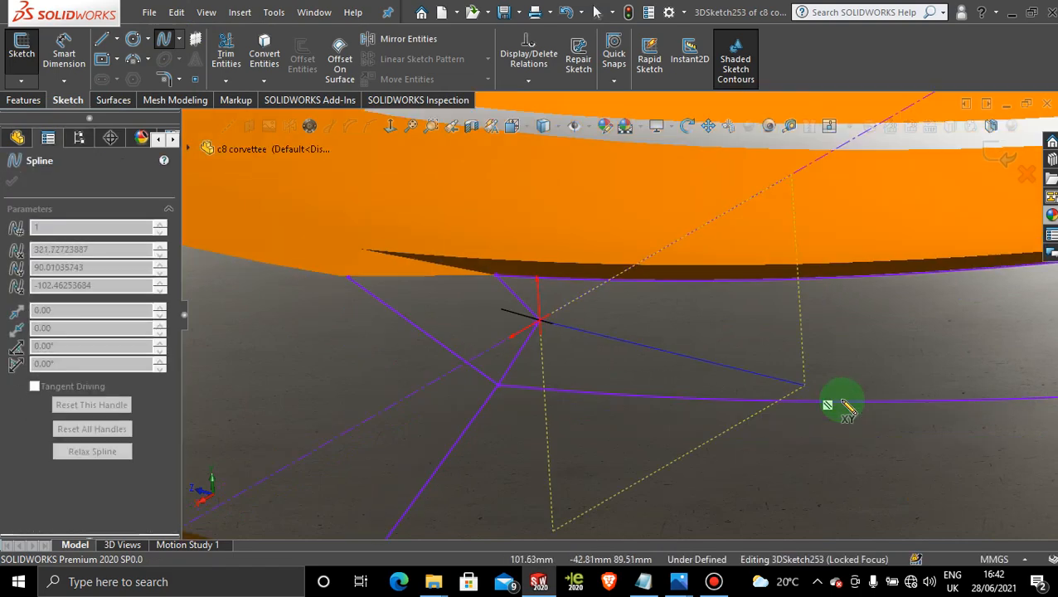
pyautogui.scroll(4, 844, 402)
pyautogui.scroll(-3, 929, 353)
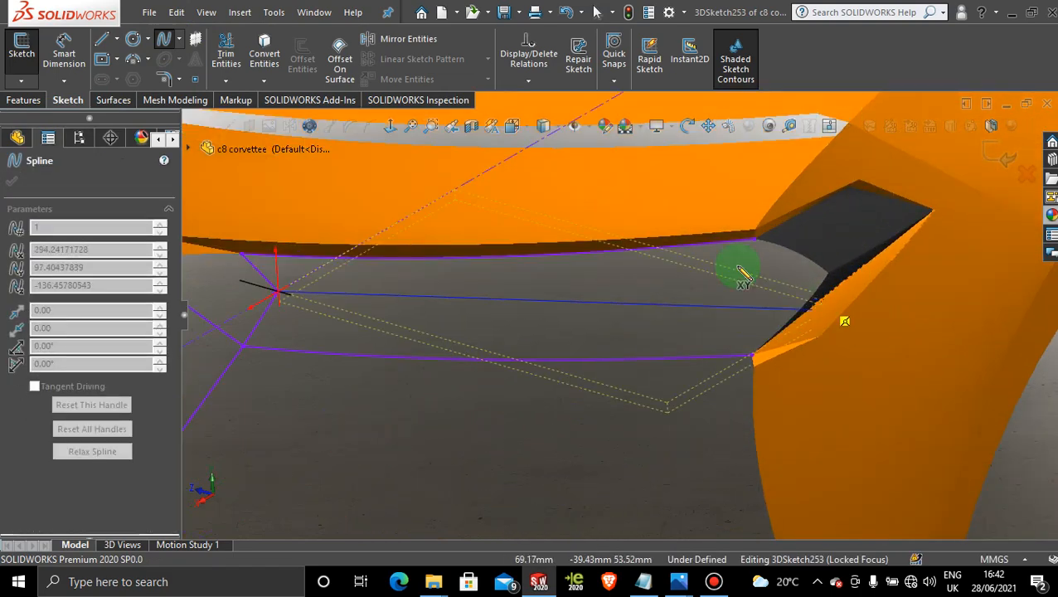
pyautogui.click(825, 274)
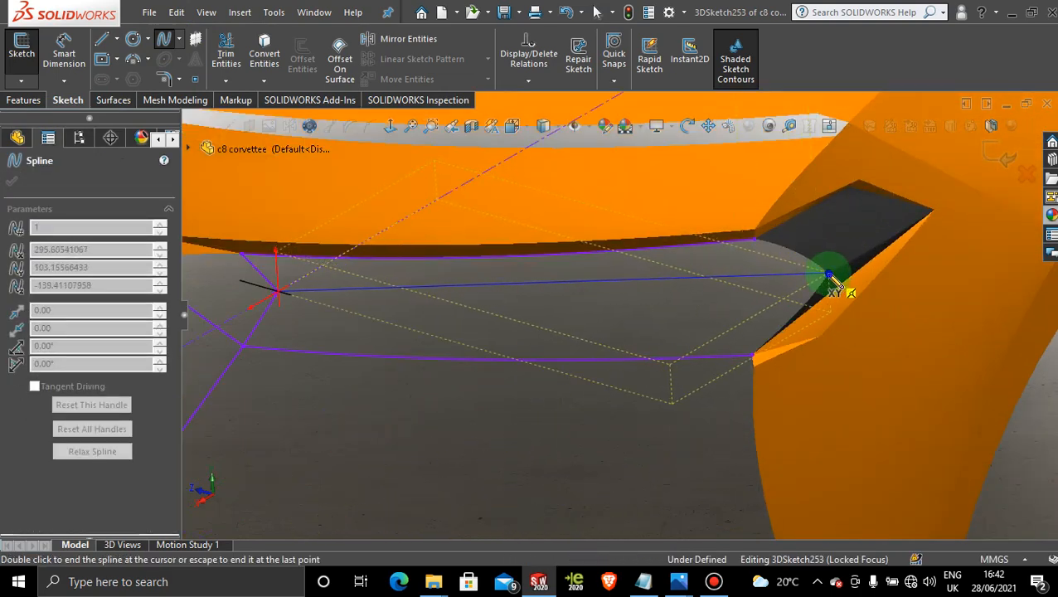
pyautogui.doubleClick(702, 293)
pyautogui.scroll(6, 701, 292)
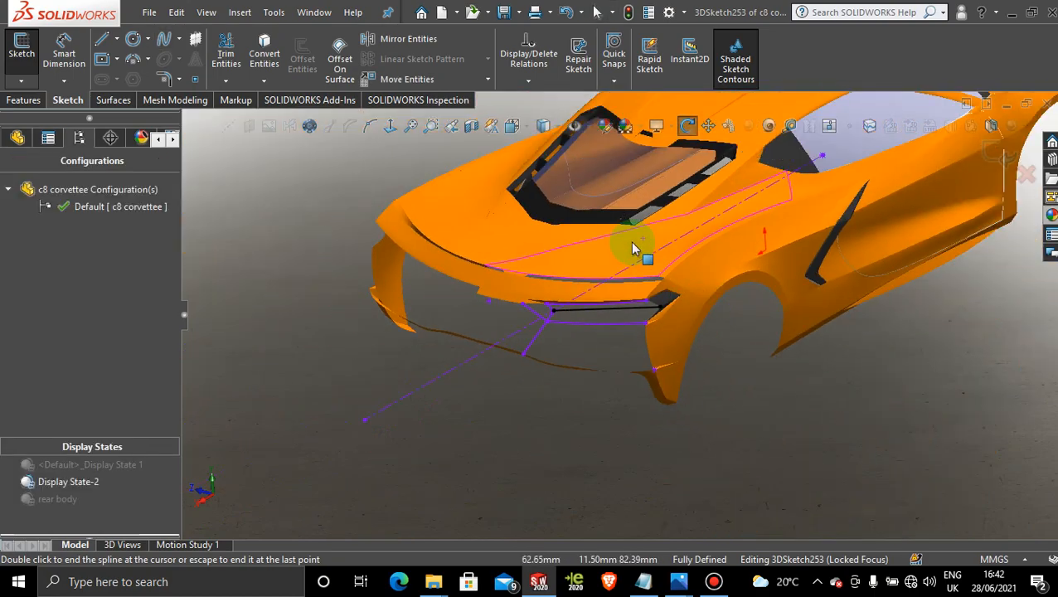
# Bend the new middle spline rearward in the top view so it follows the curvature of the neighbouring tail light curves.
pyautogui.press('space')
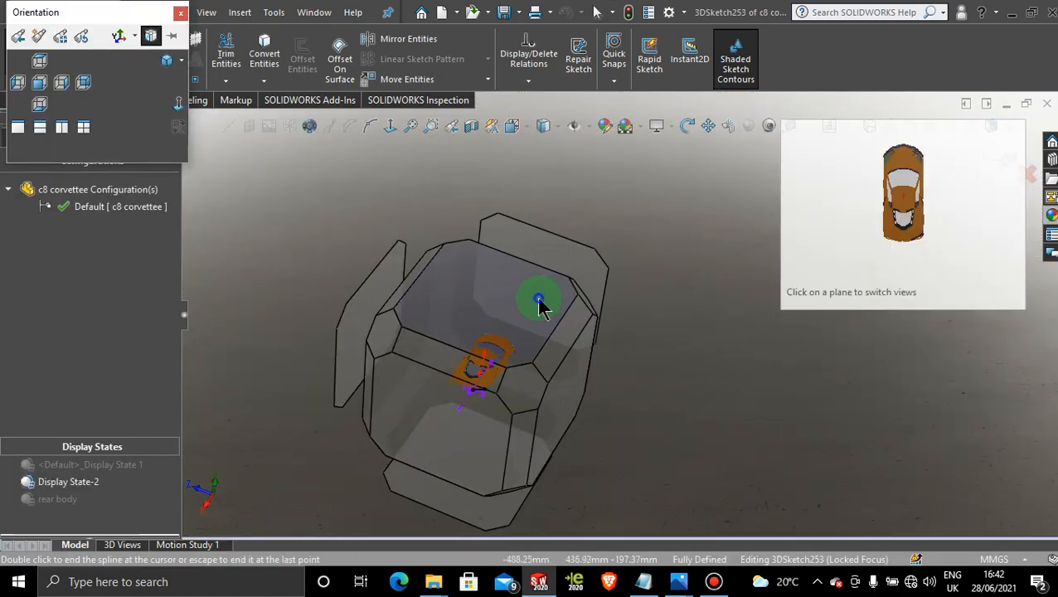
pyautogui.click(539, 301)
pyautogui.scroll(-8, 680, 426)
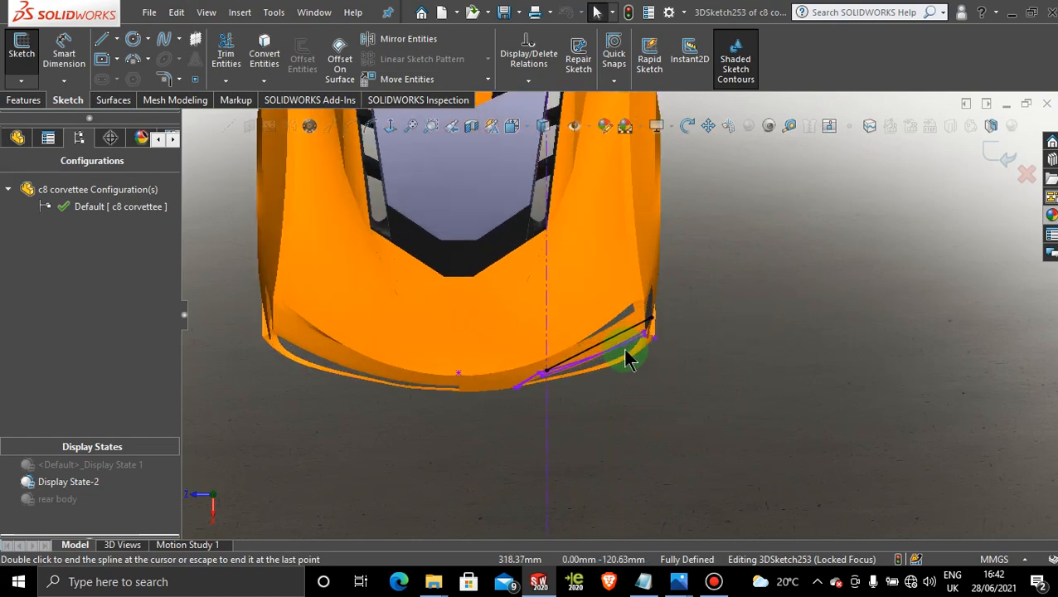
pyautogui.scroll(-6, 628, 358)
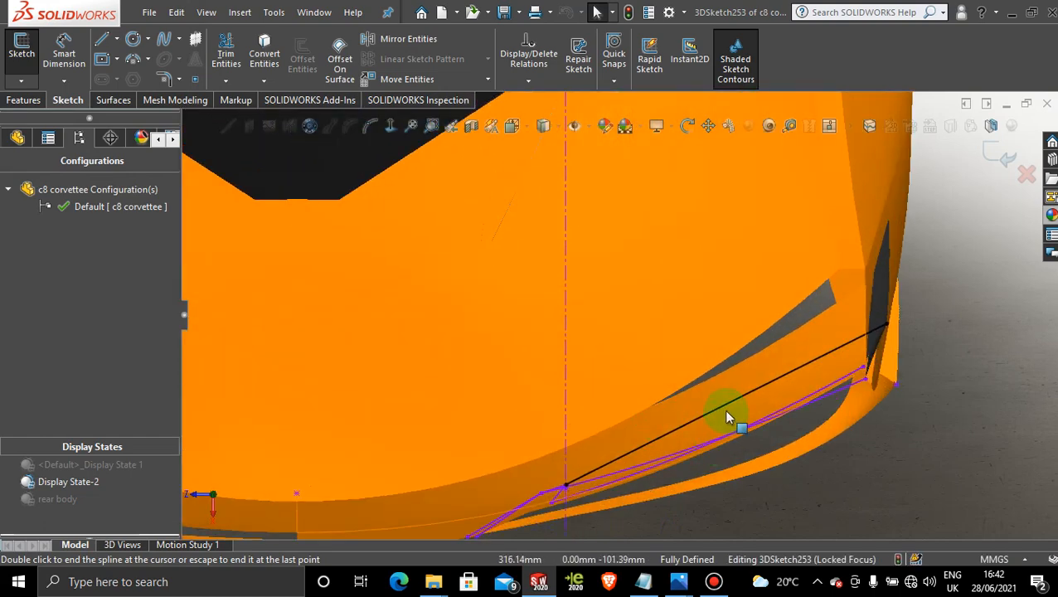
pyautogui.press('Escape')
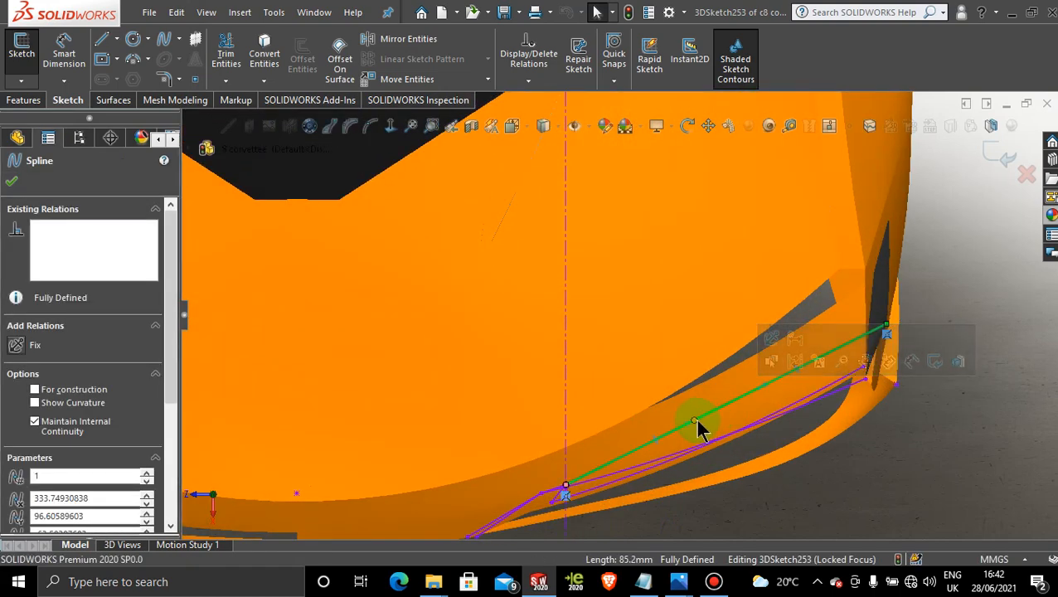
pyautogui.moveTo(695, 419); pyautogui.dragTo(714, 438)
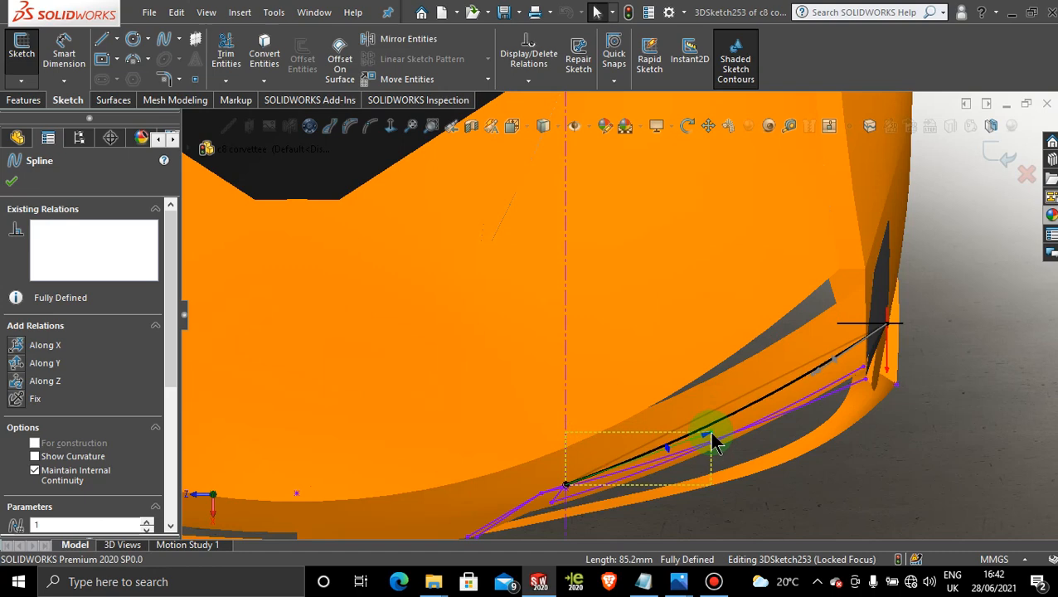
pyautogui.moveTo(711, 433); pyautogui.dragTo(713, 433)
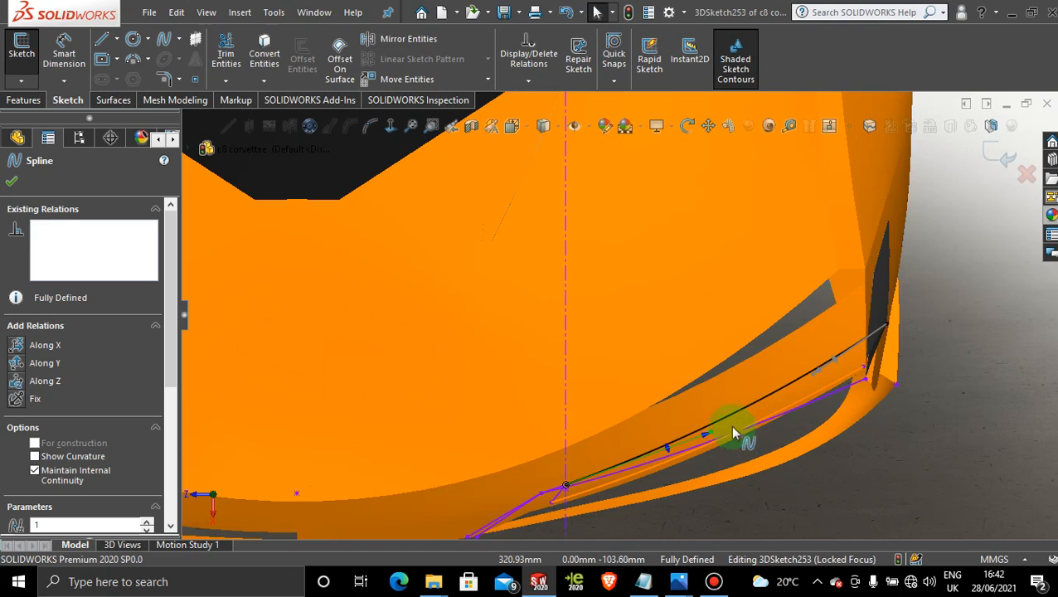
pyautogui.scroll(6, 829, 481)
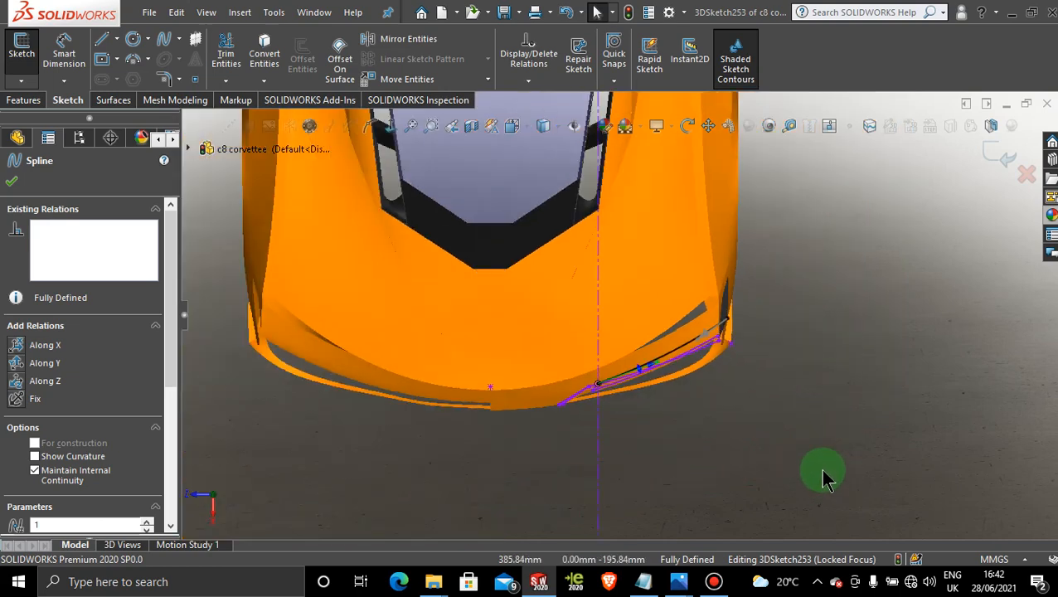
# Lower the inner tangent handle of the middle spline slightly in the rear view and finish the 3D sketch.
pyautogui.moveTo(519, 421); pyautogui.dragTo(540, 371, button='middle')
pyautogui.press('space')
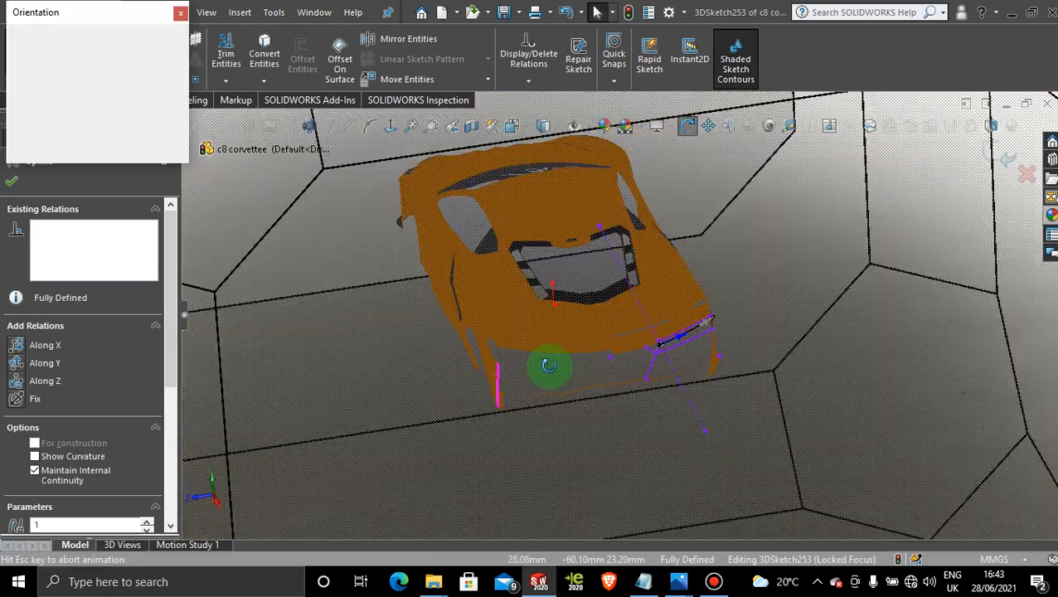
pyautogui.click(519, 427)
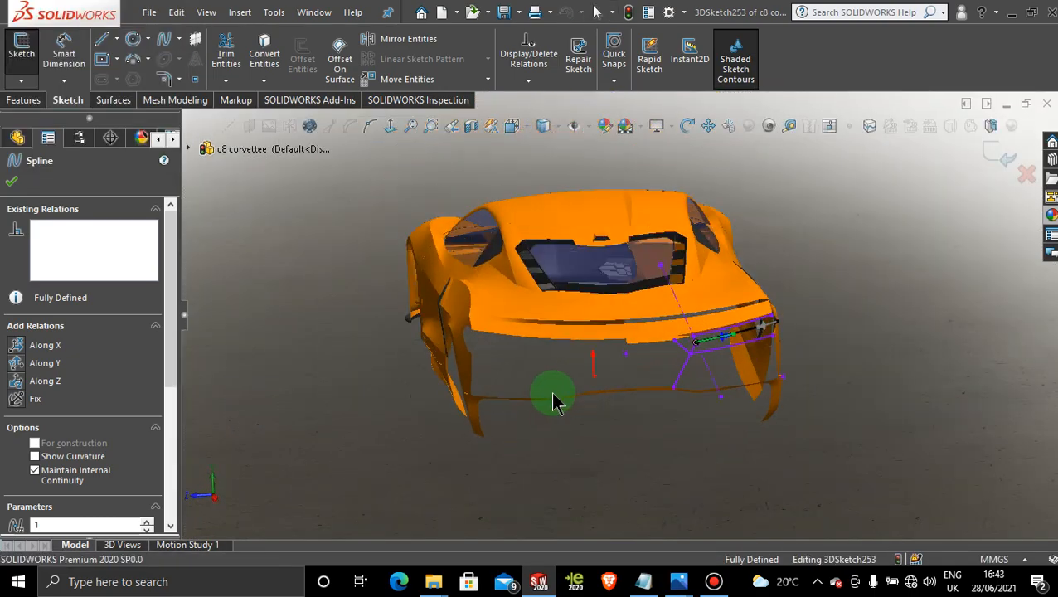
pyautogui.scroll(-6, 718, 311)
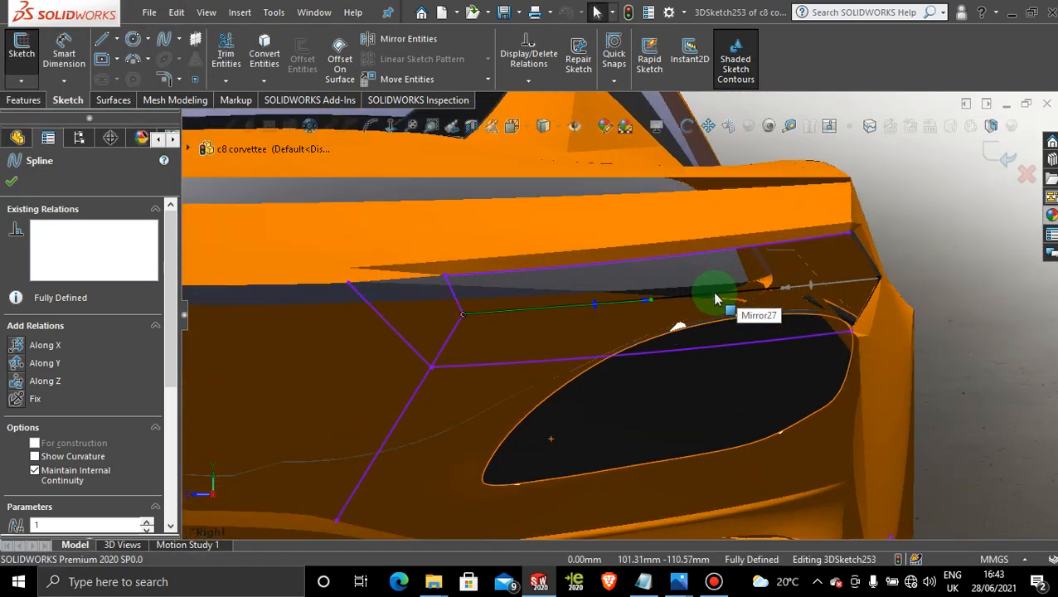
pyautogui.click(655, 307)
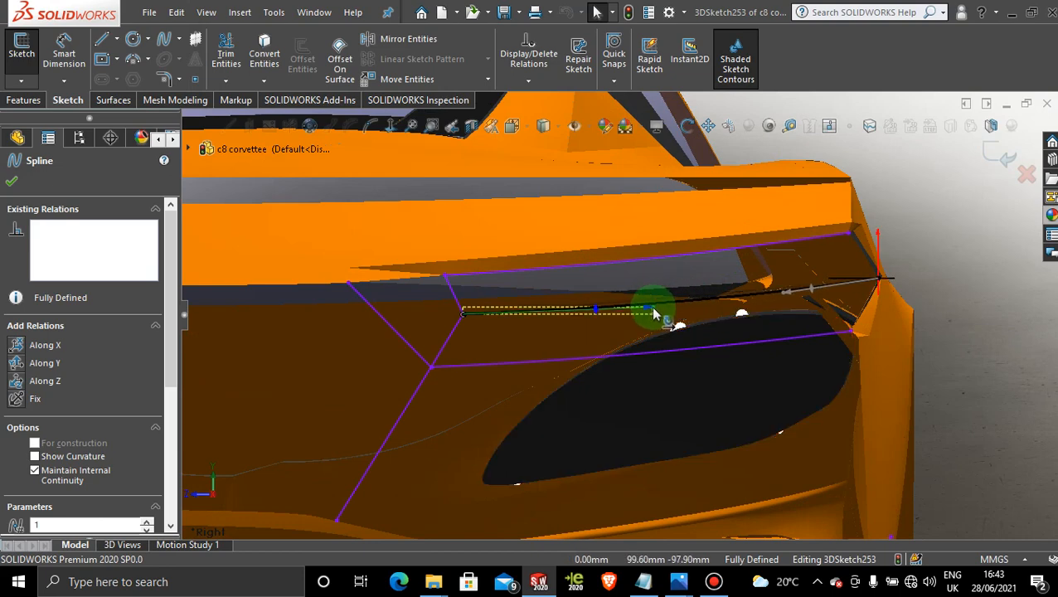
pyautogui.moveTo(653, 313); pyautogui.dragTo(652, 310)
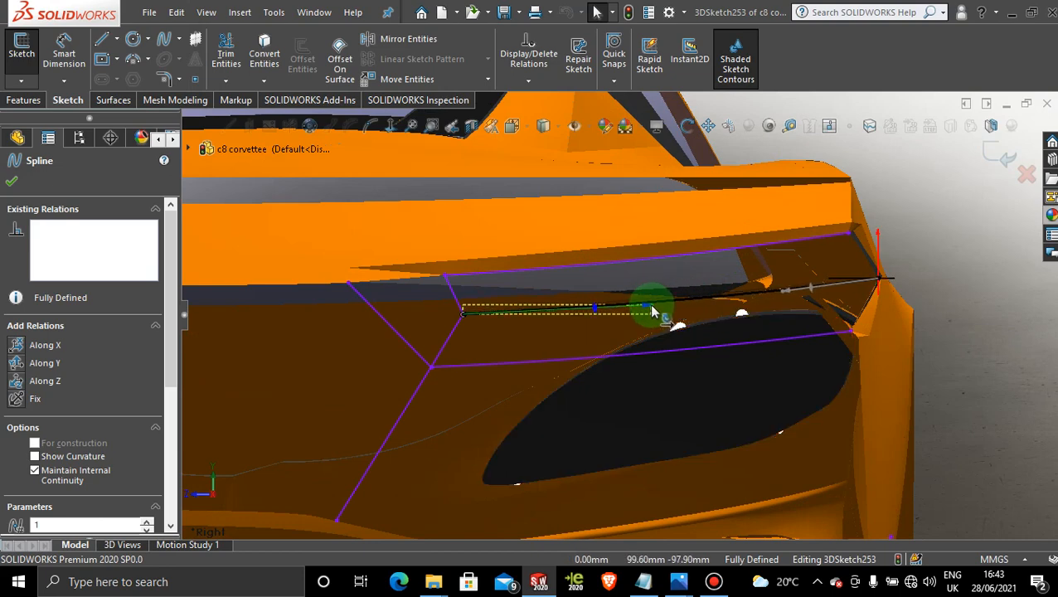
pyautogui.click(919, 243)
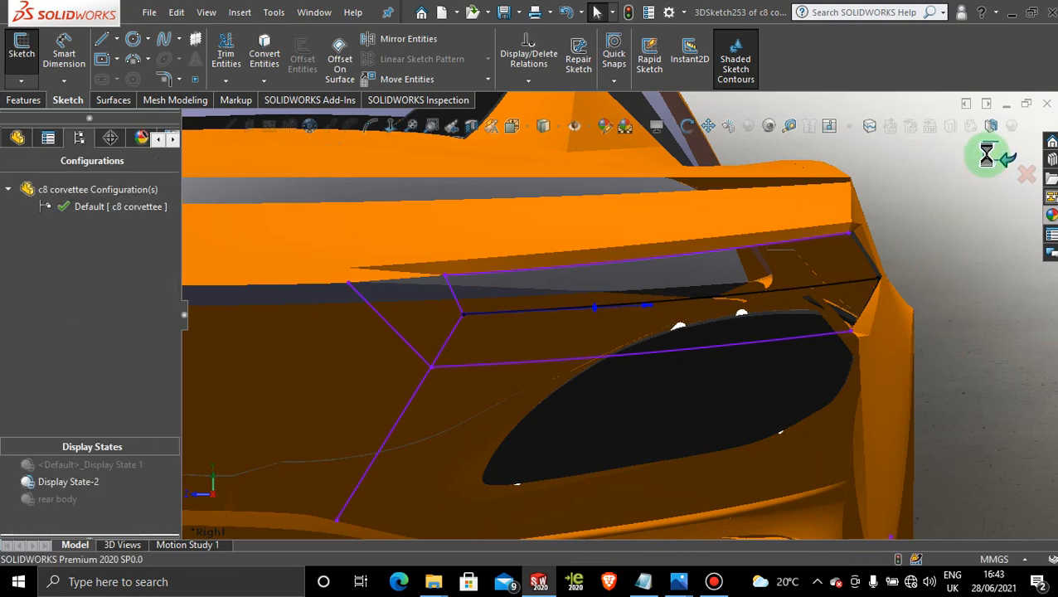
# Set up a boundary surface with the upper tail light curve, picked as an open group, and the middle spline as Direction 1 curves.
pyautogui.moveTo(979, 311); pyautogui.dragTo(920, 319, button='middle')
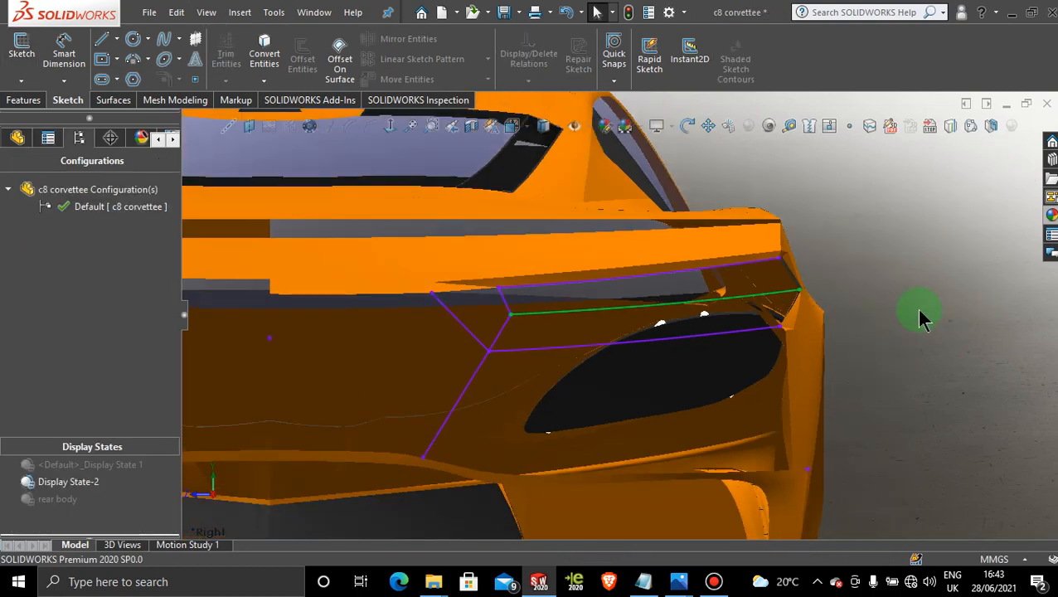
pyautogui.moveTo(627, 294)
pyautogui.mouseDown(button='middle')
pyautogui.moveTo(846, 302)
pyautogui.moveTo(827, 303)
pyautogui.mouseUp(button='middle')
pyautogui.scroll(8, 481, 340)
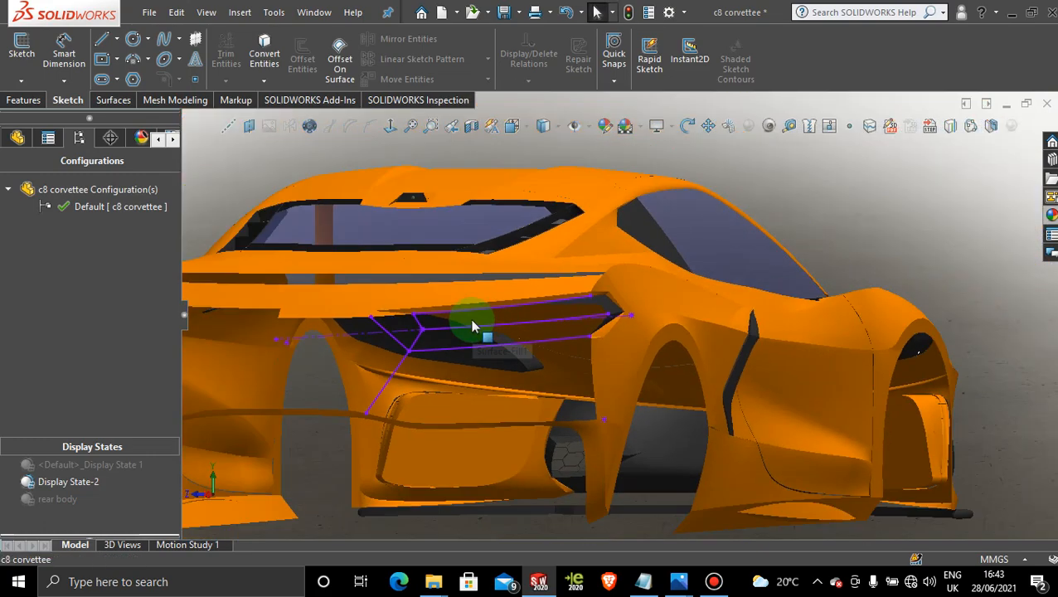
pyautogui.moveTo(472, 326)
pyautogui.mouseDown(button='middle')
pyautogui.moveTo(520, 337)
pyautogui.moveTo(503, 343)
pyautogui.moveTo(515, 373)
pyautogui.moveTo(508, 444)
pyautogui.mouseUp(button='middle')
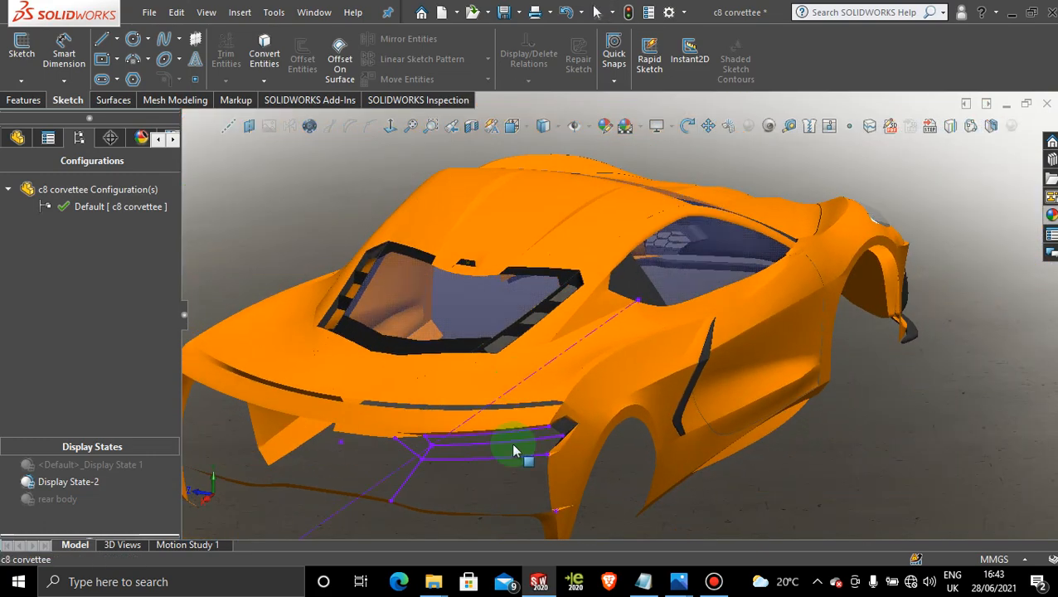
pyautogui.scroll(-5, 491, 448)
pyautogui.scroll(-2, 497, 381)
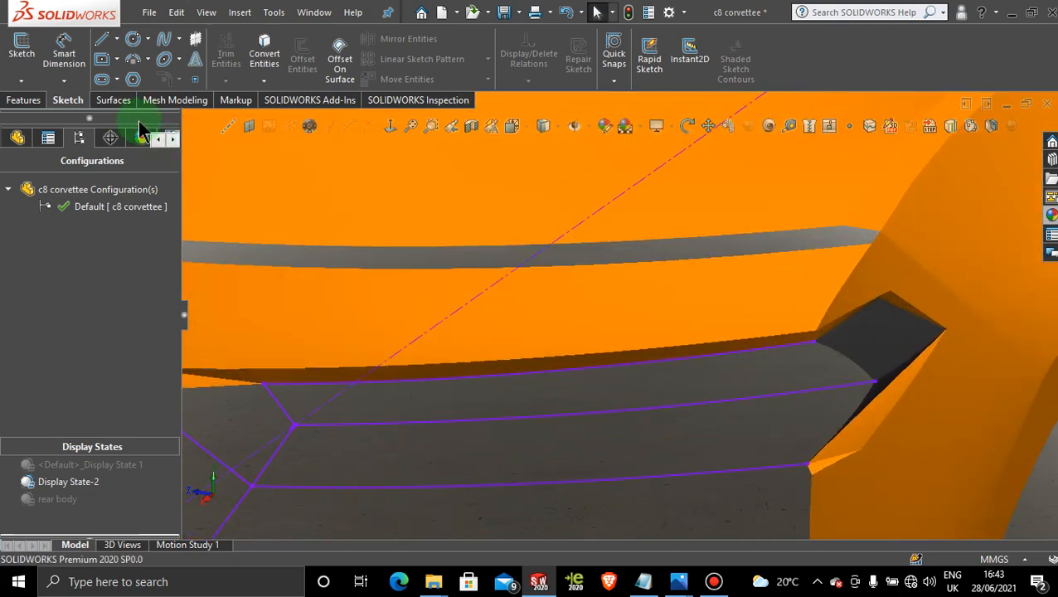
pyautogui.click(116, 101)
pyautogui.click(189, 60)
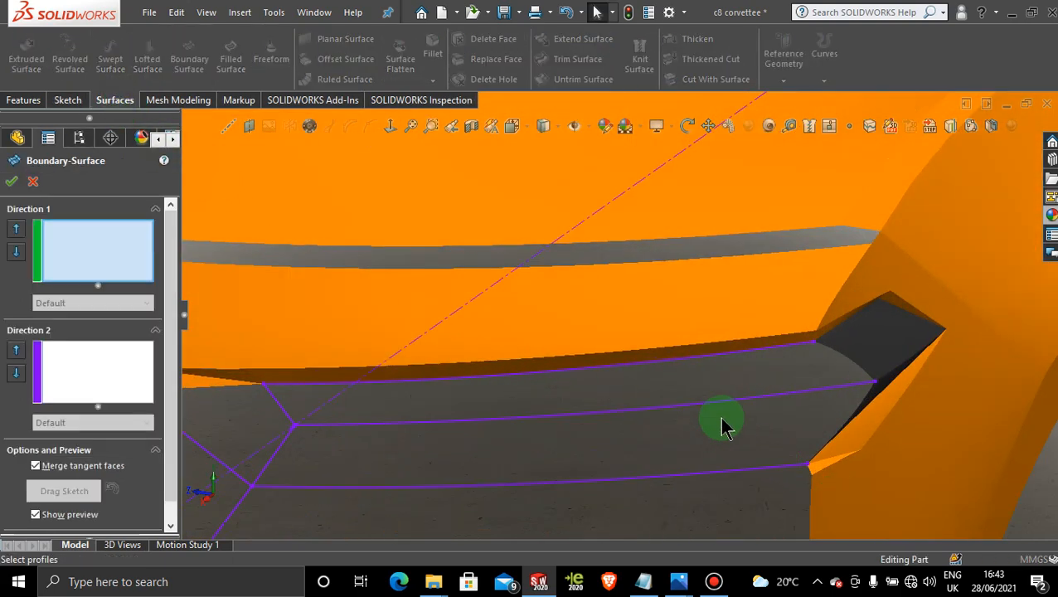
pyautogui.rightClick(673, 386)
pyautogui.click(749, 152)
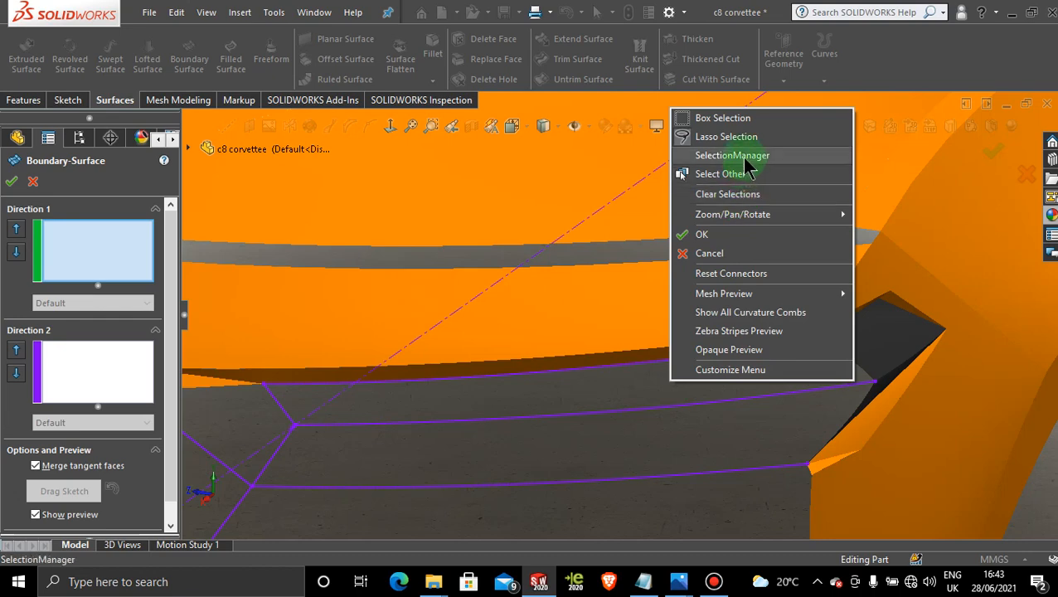
pyautogui.click(608, 371)
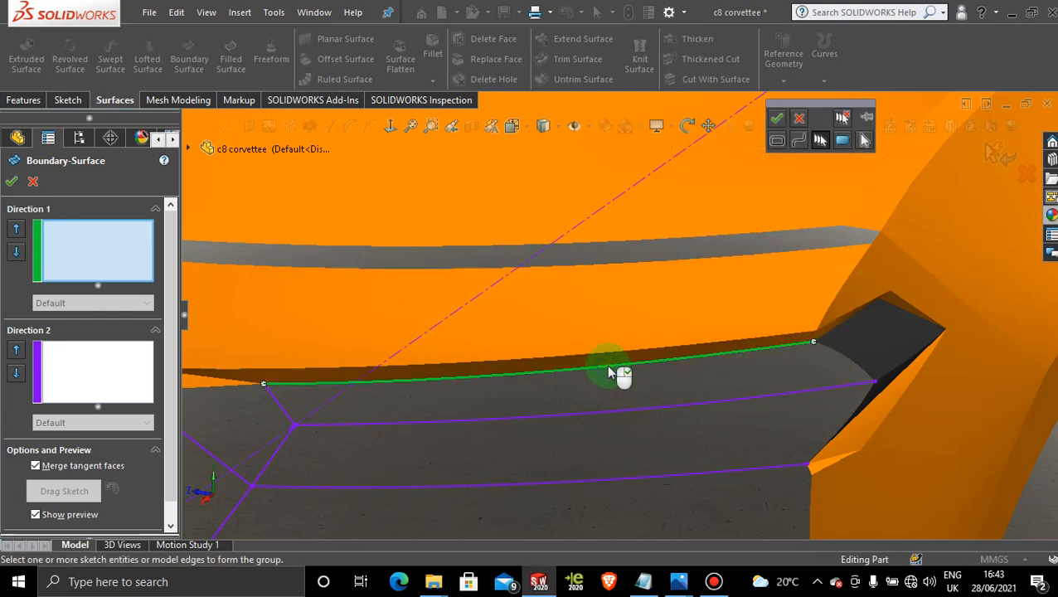
pyautogui.click(776, 121)
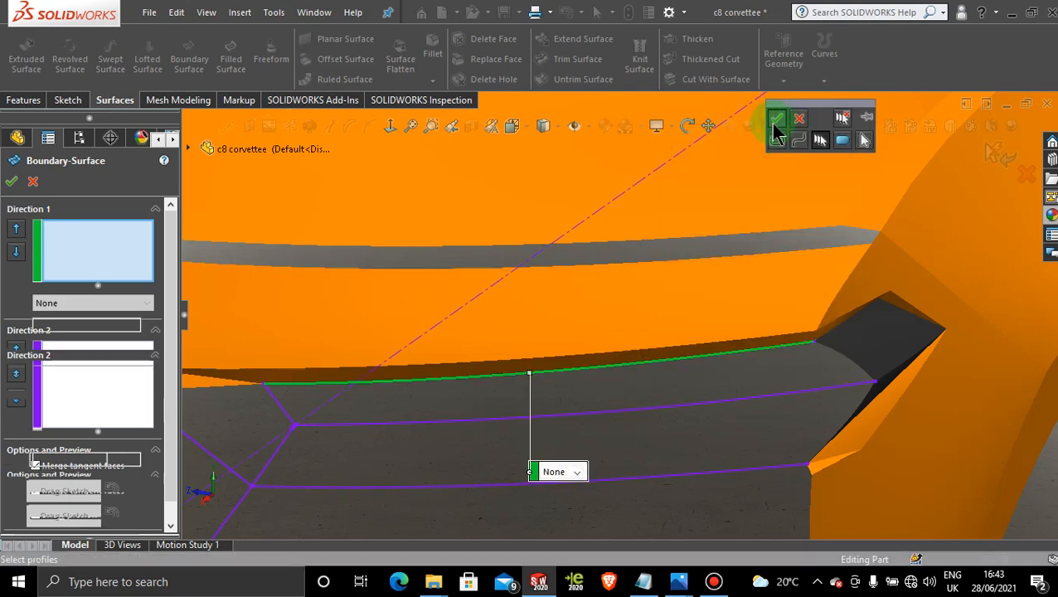
pyautogui.click(618, 417)
# Add the curved recess edge and the upper notch spline as Direction 2 curves and create the boundary surface.
pyautogui.click(87, 399)
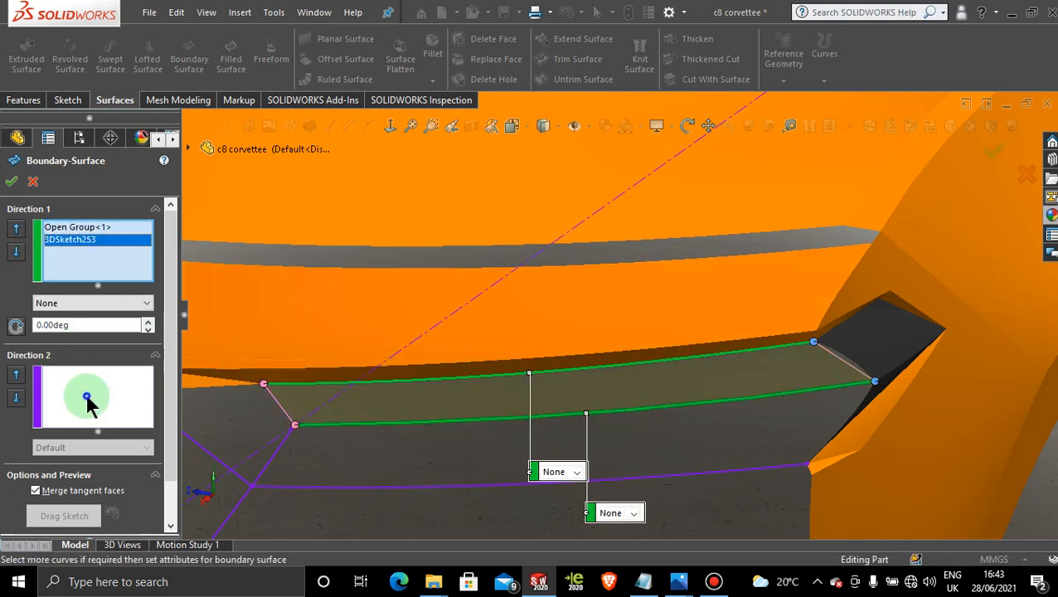
pyautogui.click(847, 357)
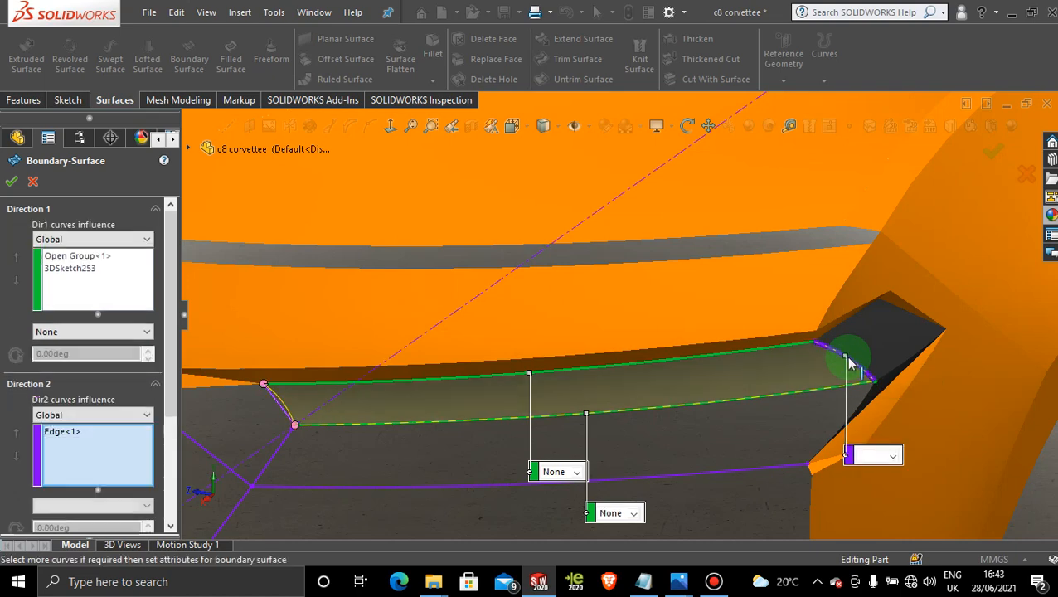
pyautogui.click(282, 407)
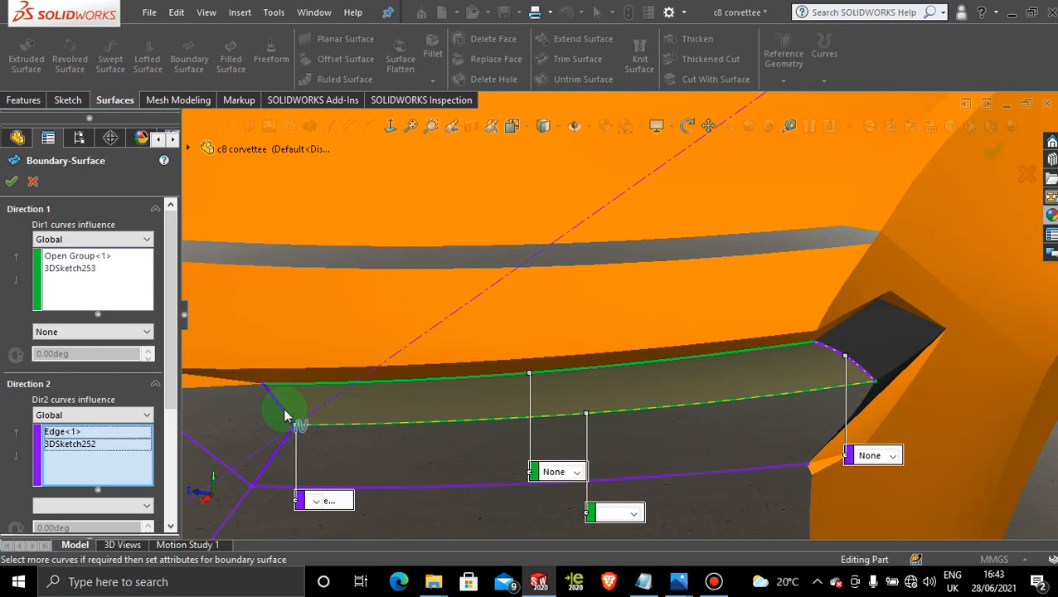
pyautogui.click(12, 188)
pyautogui.click(465, 446)
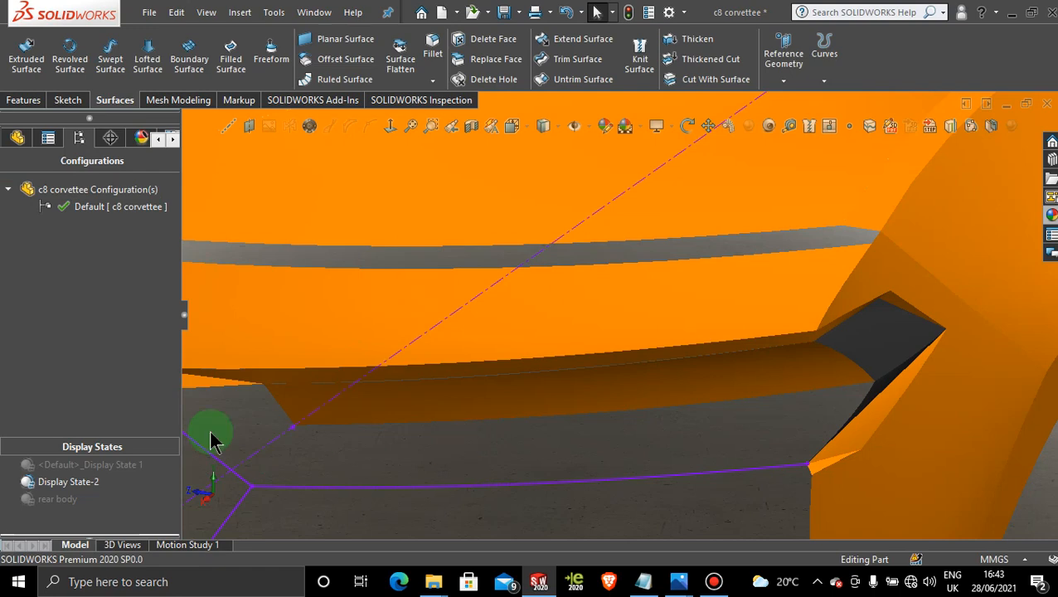
# Show the notch sketch 3DSketch252 that is absorbed under Boundary-Surface102.
pyautogui.click(17, 137)
pyautogui.moveTo(173, 199); pyautogui.dragTo(172, 508)
pyautogui.click(10, 502)
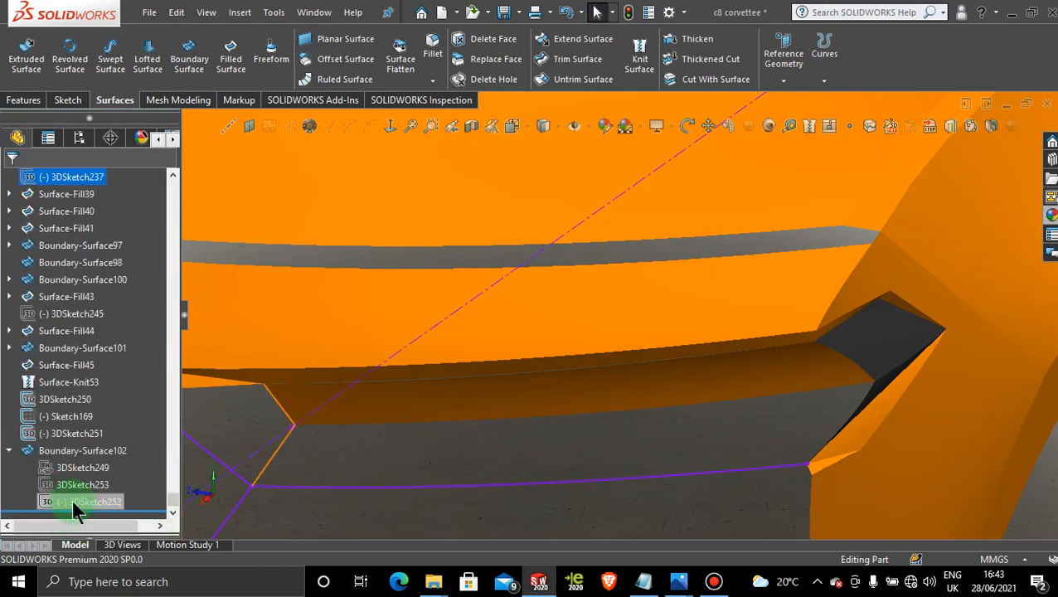
pyautogui.click(72, 501)
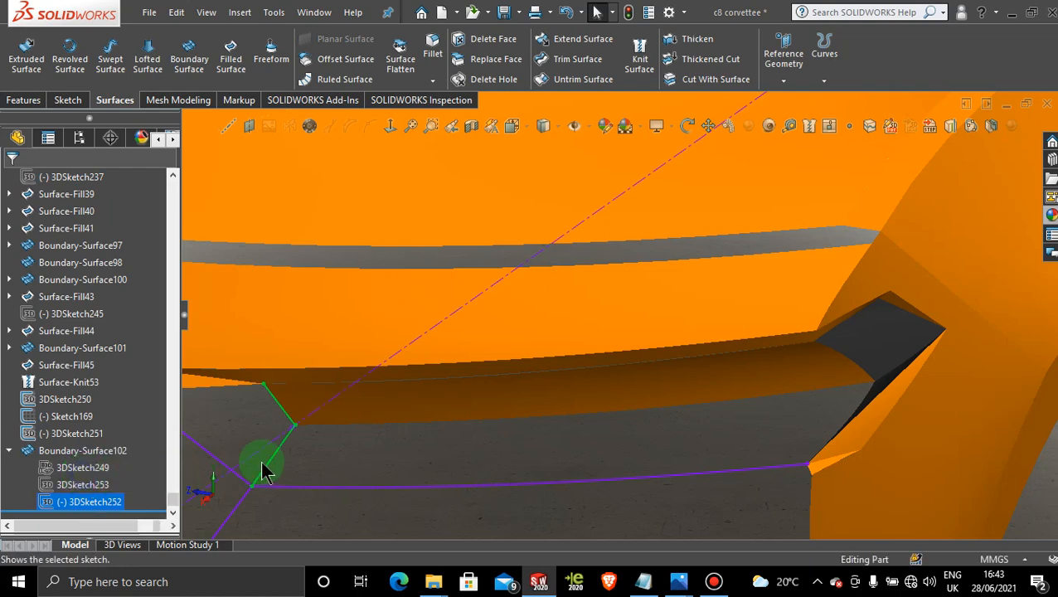
pyautogui.click(326, 461)
# Set up a boundary surface with the lower edge of the upper tail light surface and 3DSketch250 as Direction 1 curves.
pyautogui.click(189, 56)
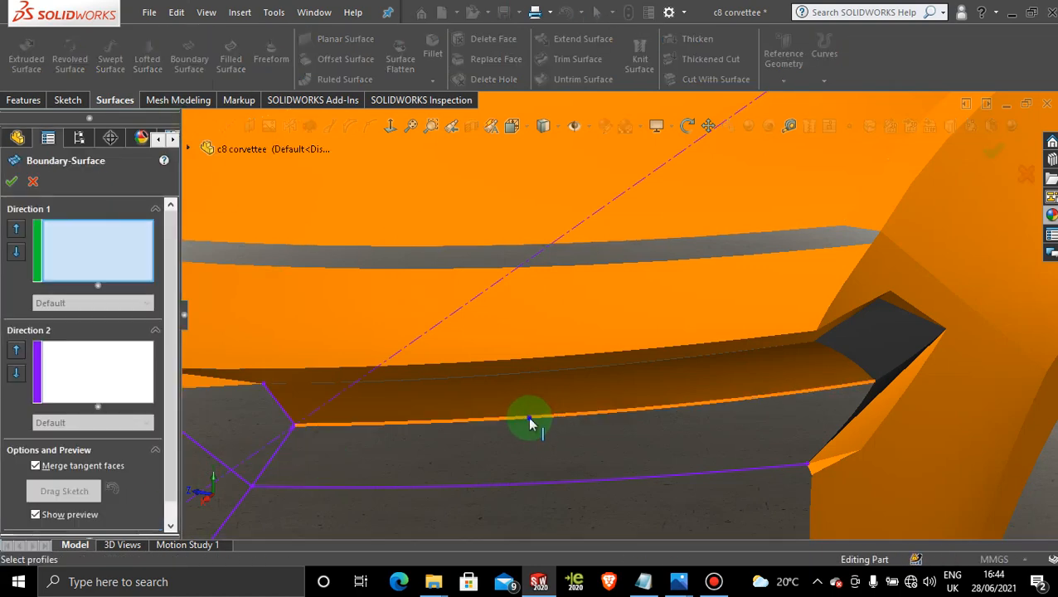
pyautogui.click(530, 420)
pyautogui.click(516, 484)
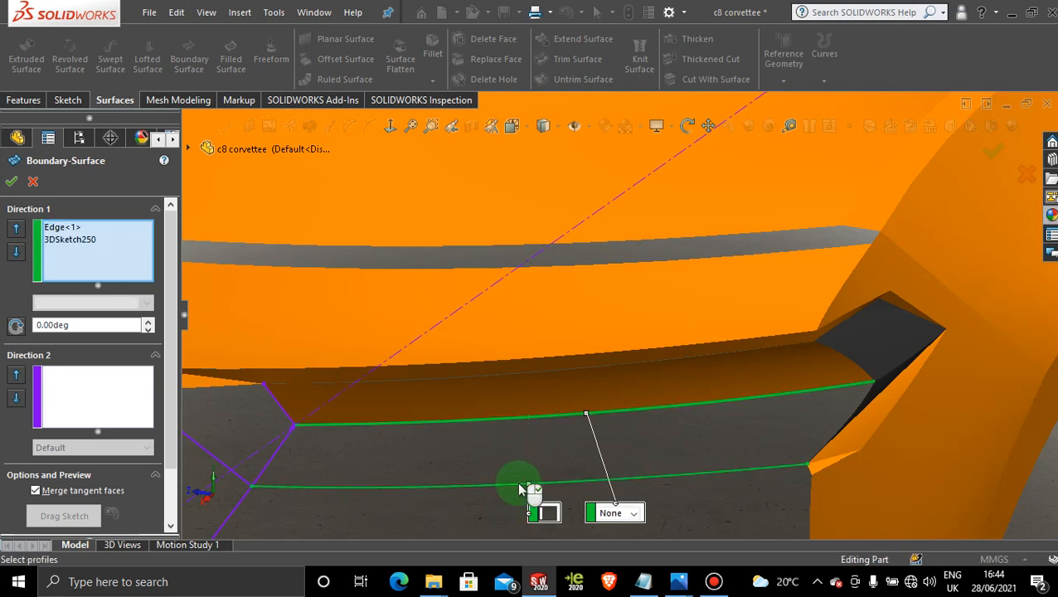
pyautogui.click(72, 400)
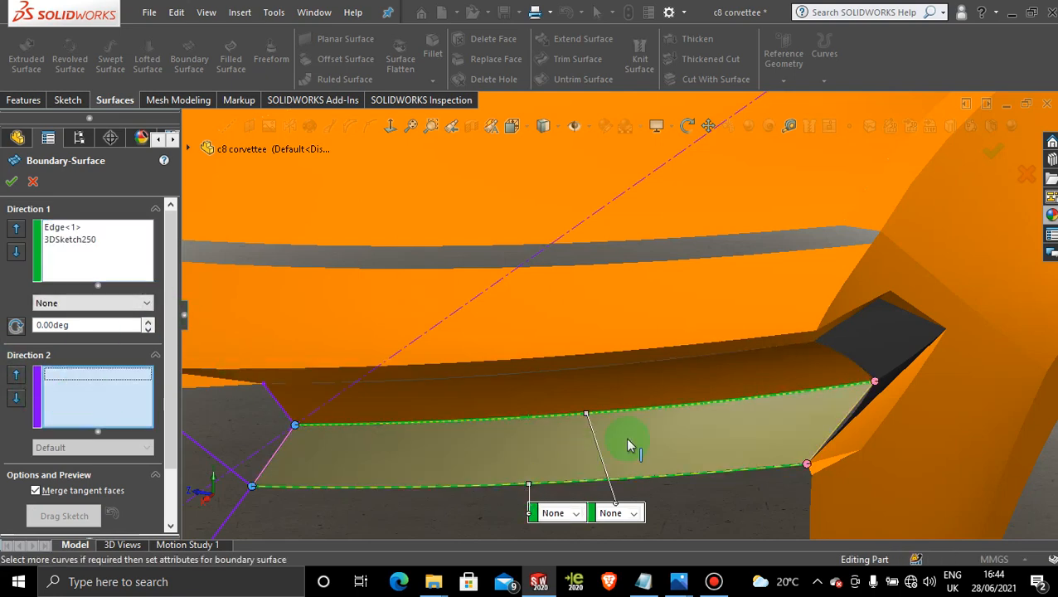
pyautogui.scroll(-3, 900, 428)
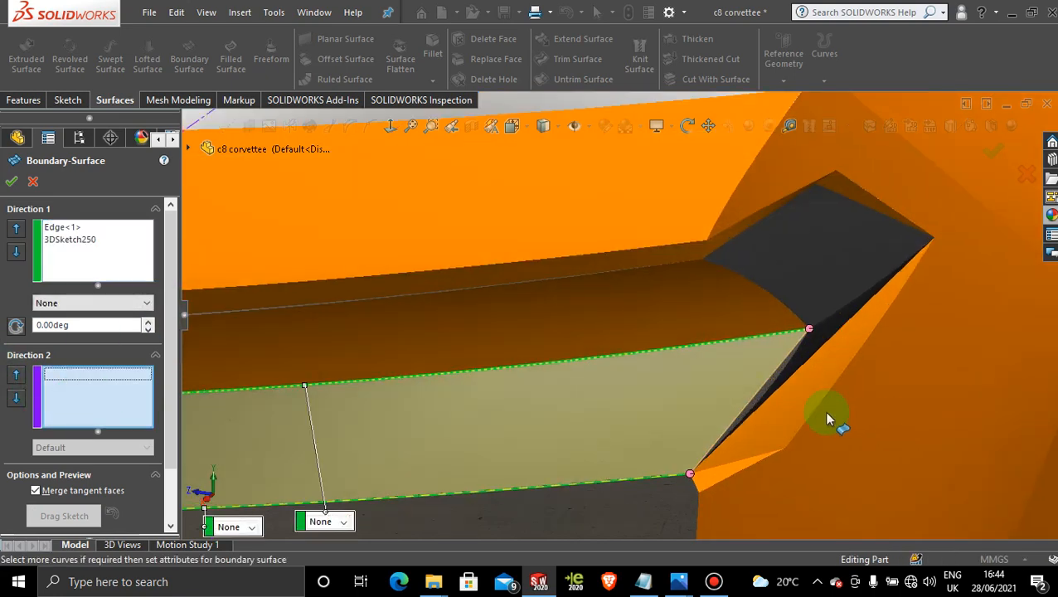
# Add the outer recess edge and the lower notch spline of 3DSketch252 as Direction 2 curves and create the boundary surface.
pyautogui.click(778, 376)
pyautogui.scroll(5, 778, 380)
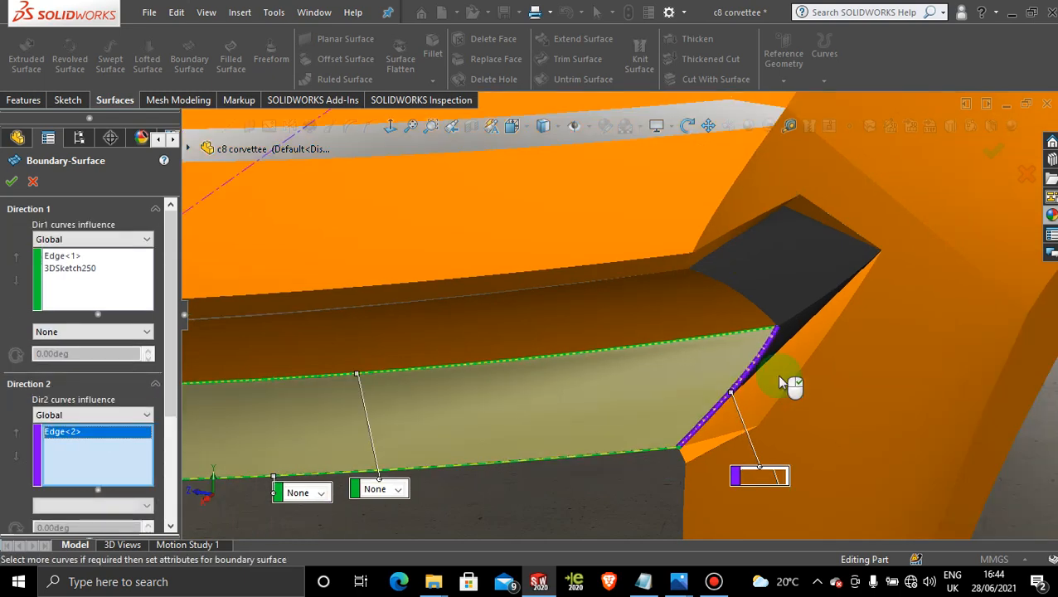
pyautogui.scroll(-4, 301, 363)
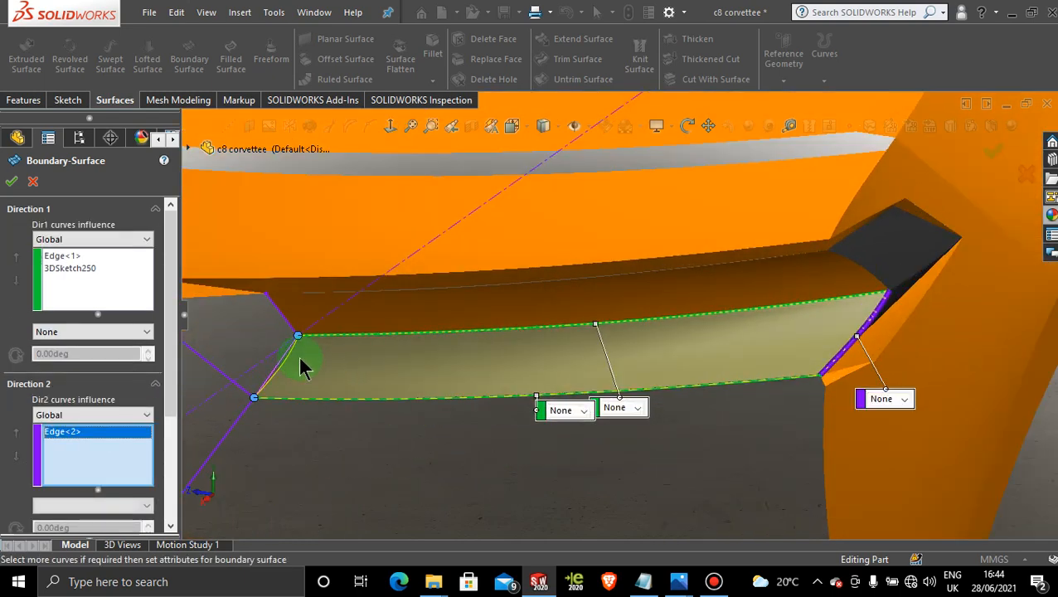
pyautogui.click(302, 360)
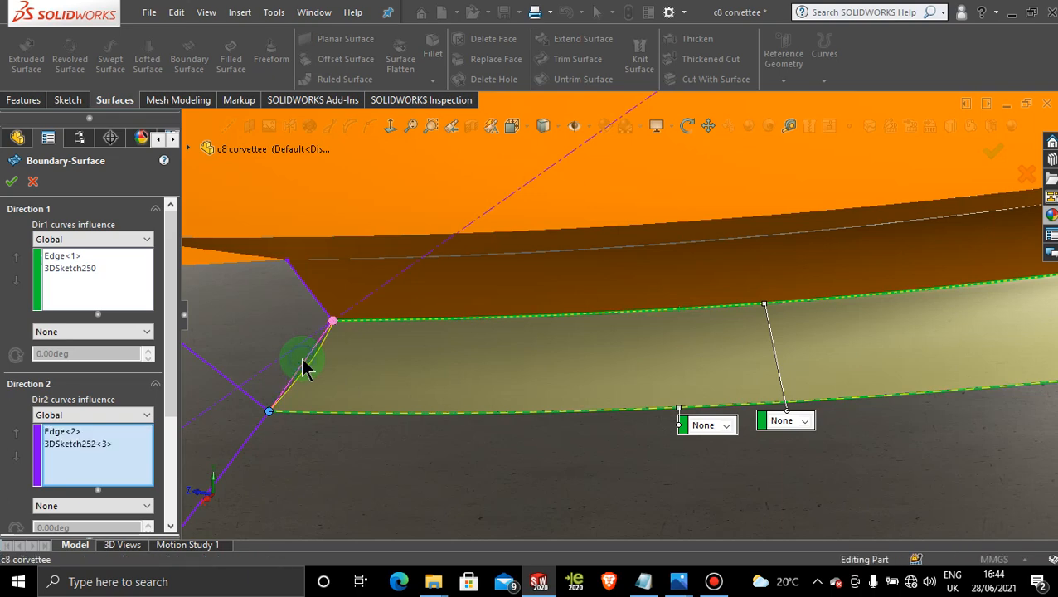
pyautogui.click(10, 181)
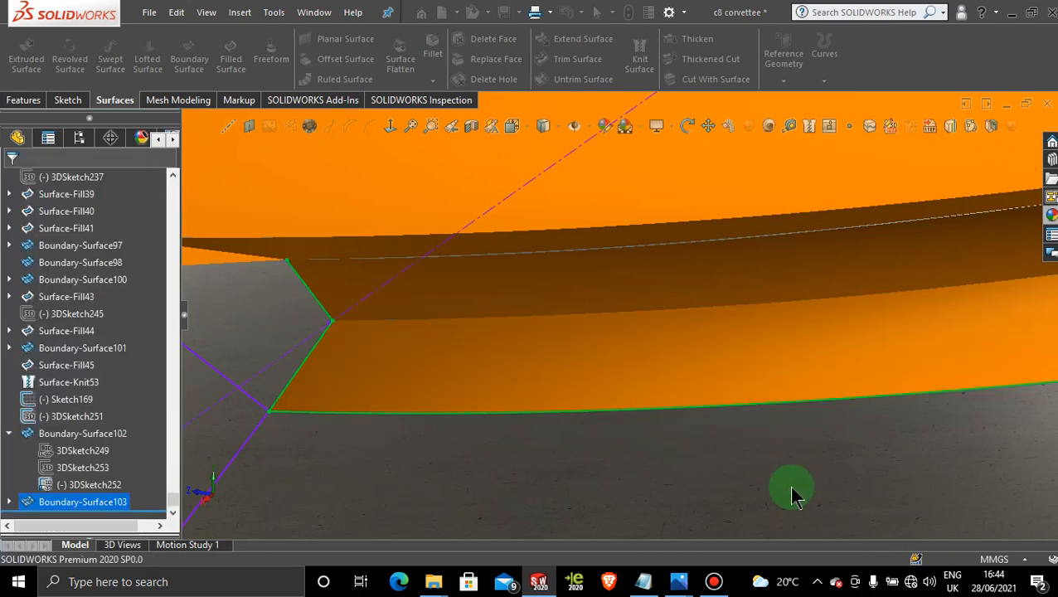
# Start a 2D sketch on the Right Plane and orient the view normal to it at the tail light recess.
pyautogui.scroll(7, 794, 491)
pyautogui.moveTo(680, 408); pyautogui.dragTo(493, 273, button='middle')
pyautogui.scroll(3, 862, 421)
pyautogui.scroll(-3, 643, 373)
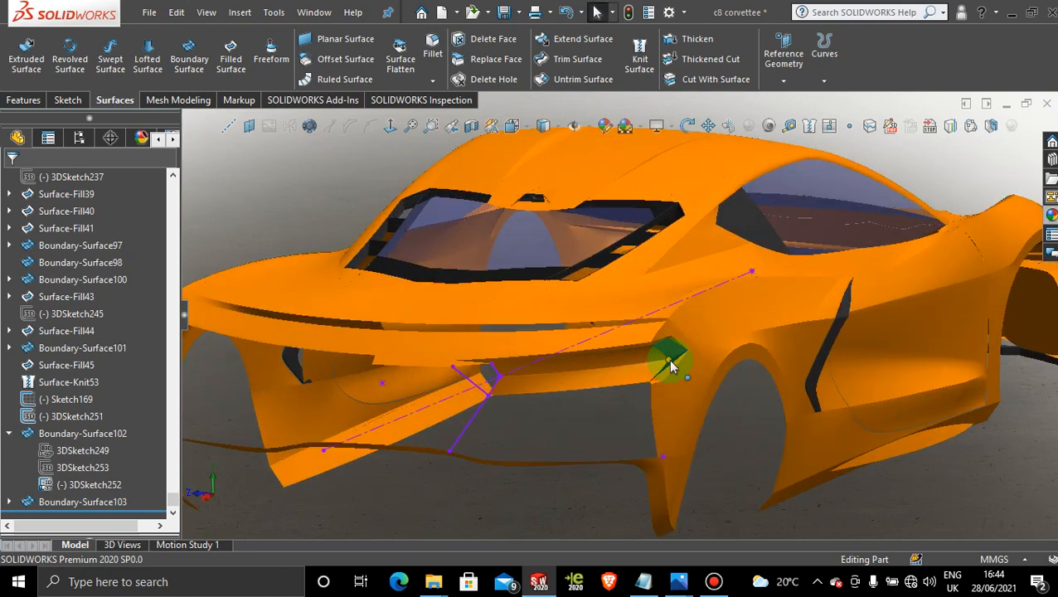
pyautogui.scroll(-5, 630, 360)
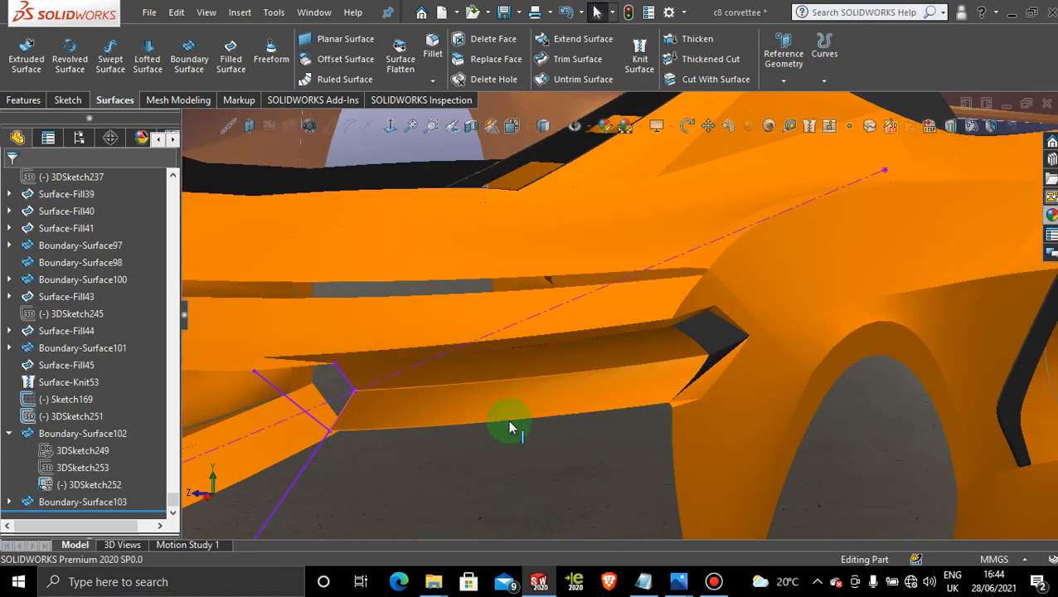
pyautogui.moveTo(509, 427); pyautogui.dragTo(488, 426, button='middle')
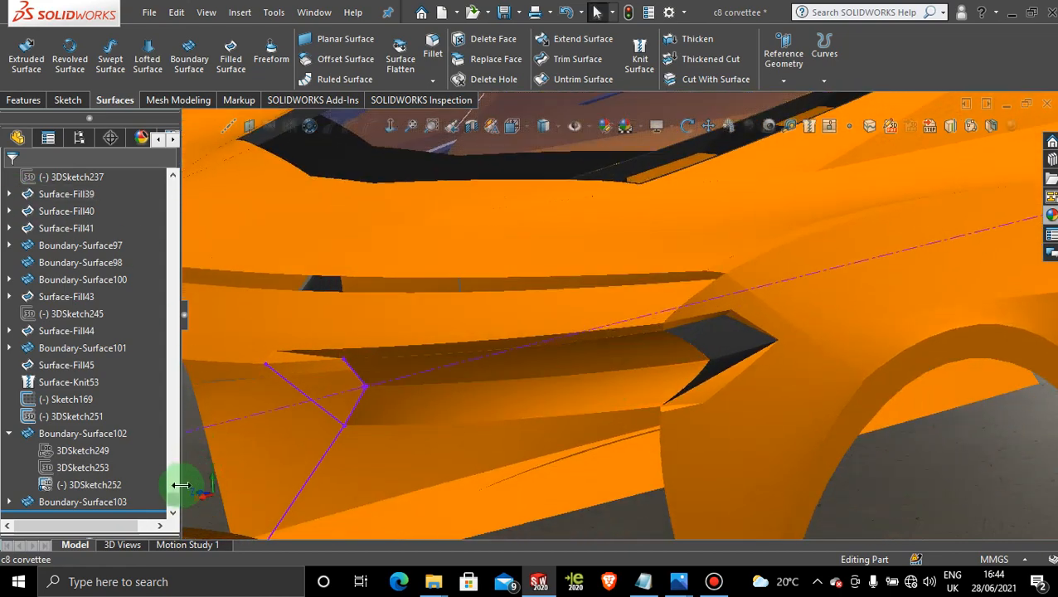
pyautogui.moveTo(173, 502); pyautogui.dragTo(164, 175)
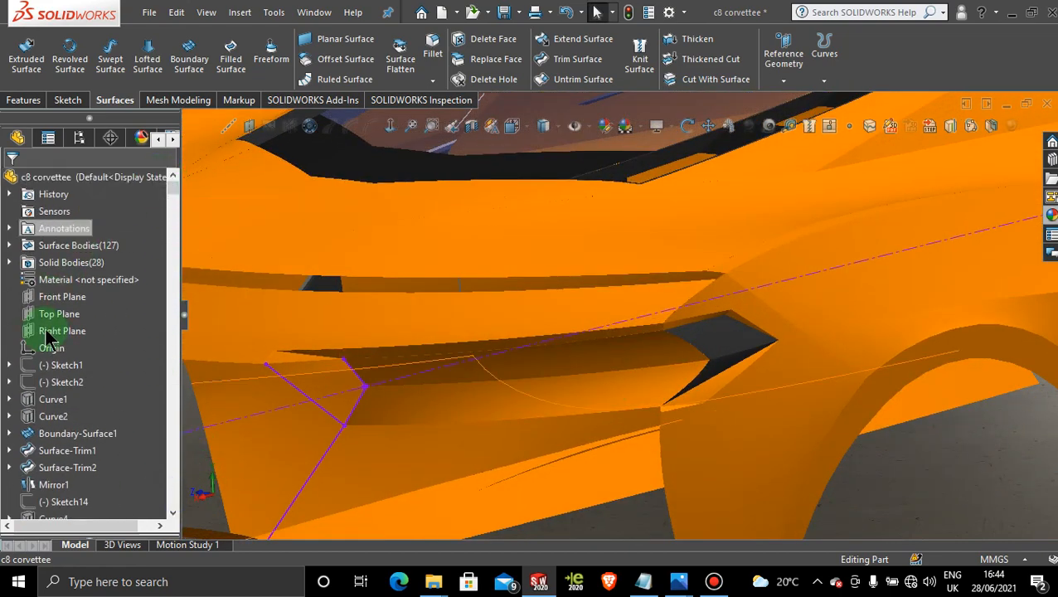
pyautogui.scroll(7, 697, 415)
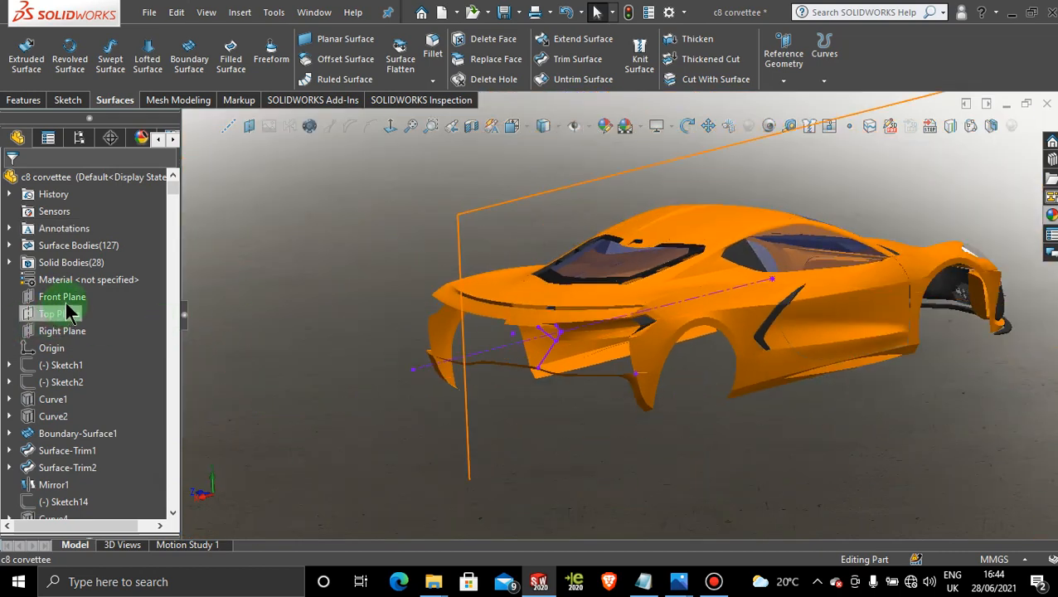
pyautogui.click(75, 336)
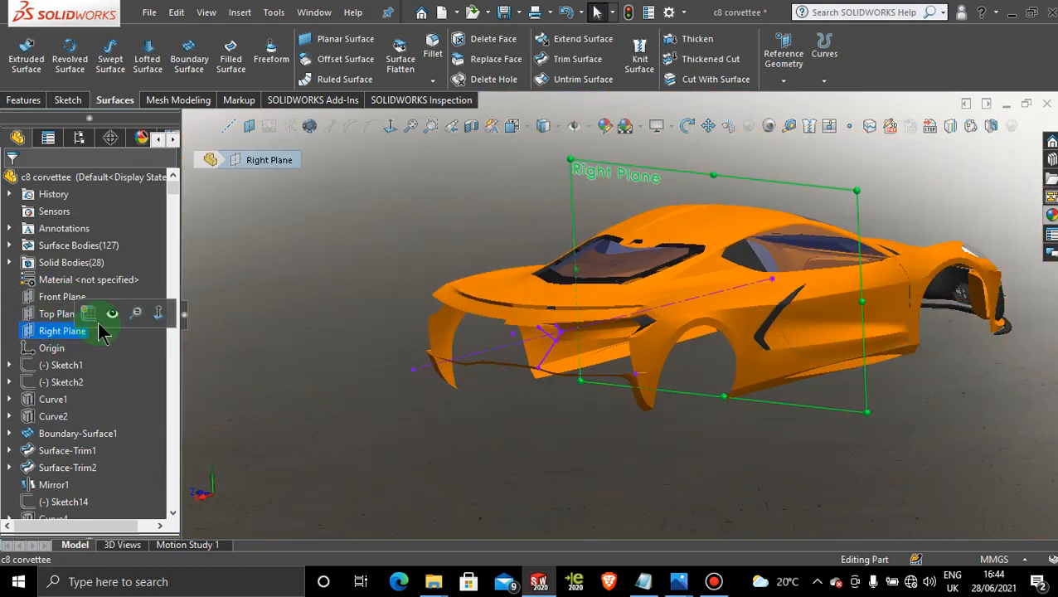
pyautogui.click(87, 313)
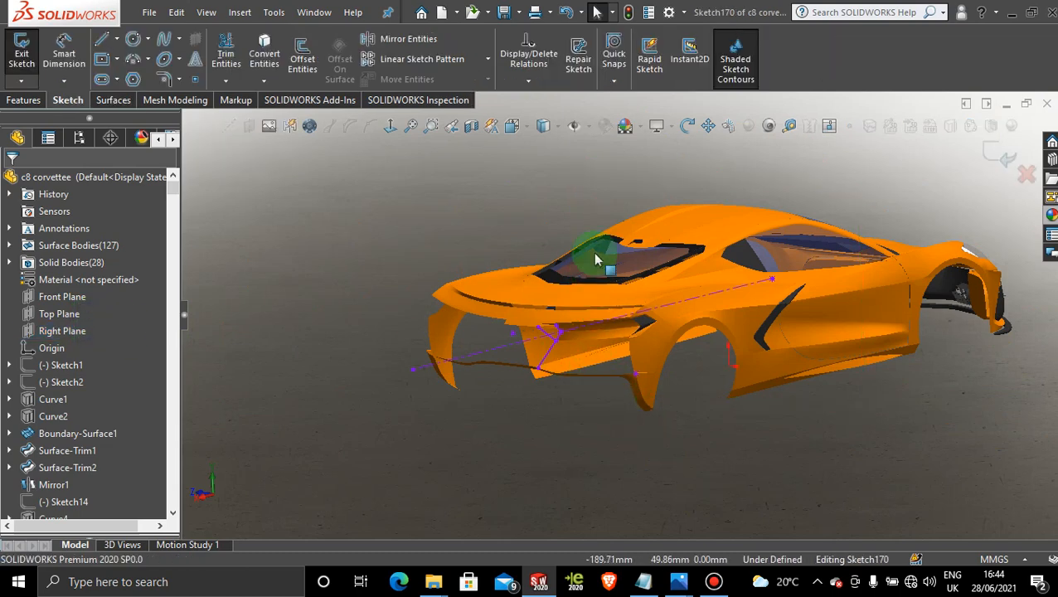
pyautogui.click(393, 128)
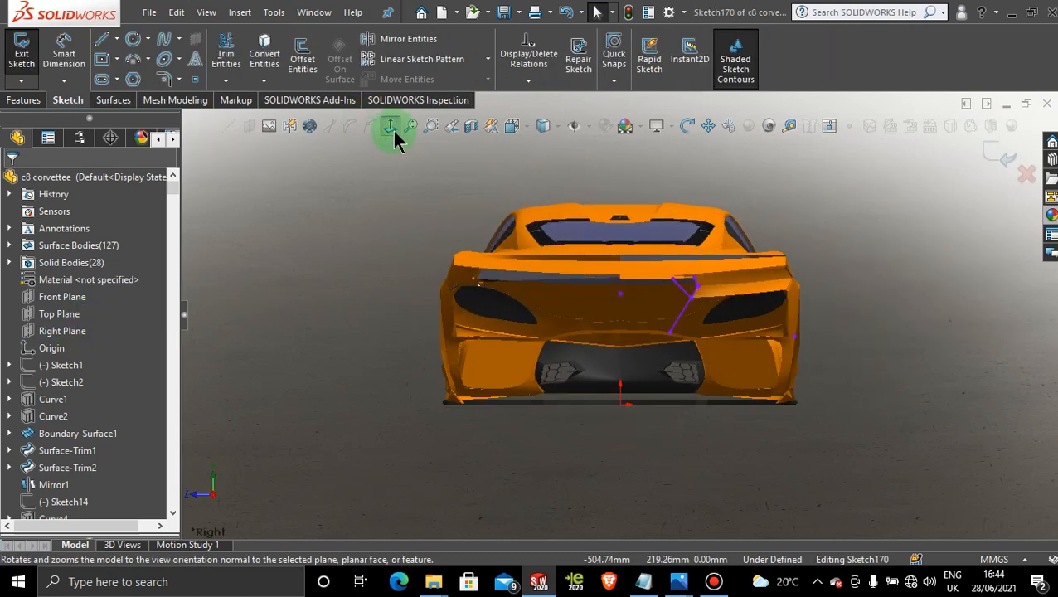
pyautogui.scroll(-6, 747, 290)
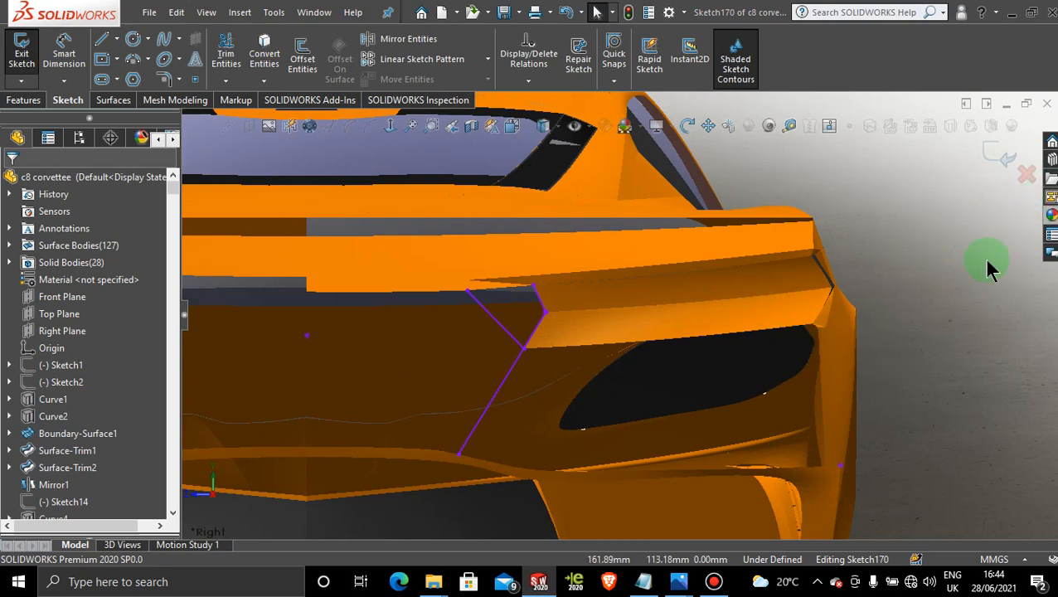
# Convert the outlines of the upper and lower tail light recess faces into sketch entities.
pyautogui.click(279, 65)
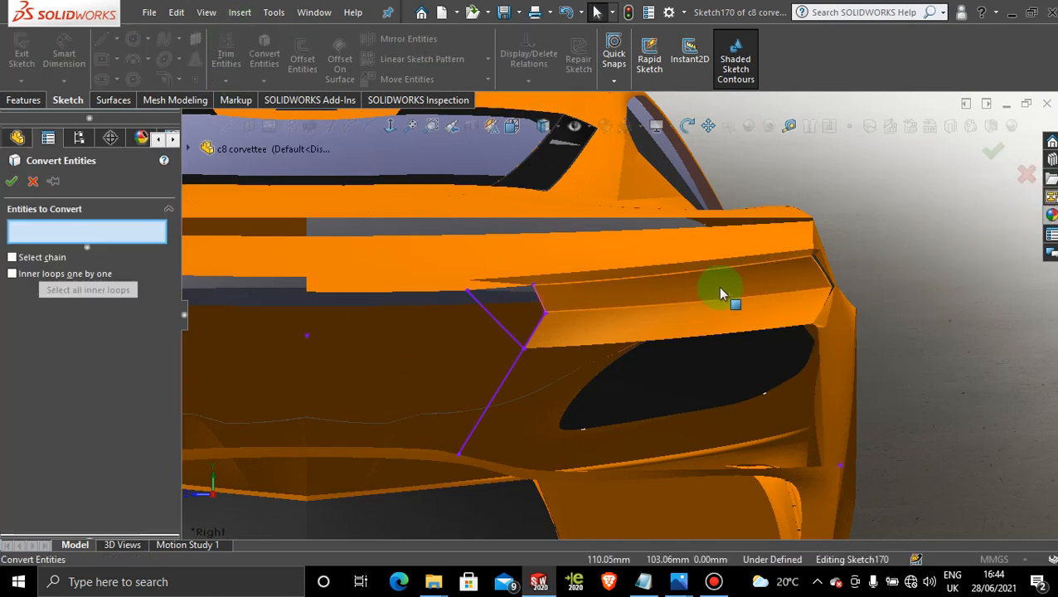
pyautogui.click(716, 287)
pyautogui.click(733, 308)
pyautogui.click(12, 181)
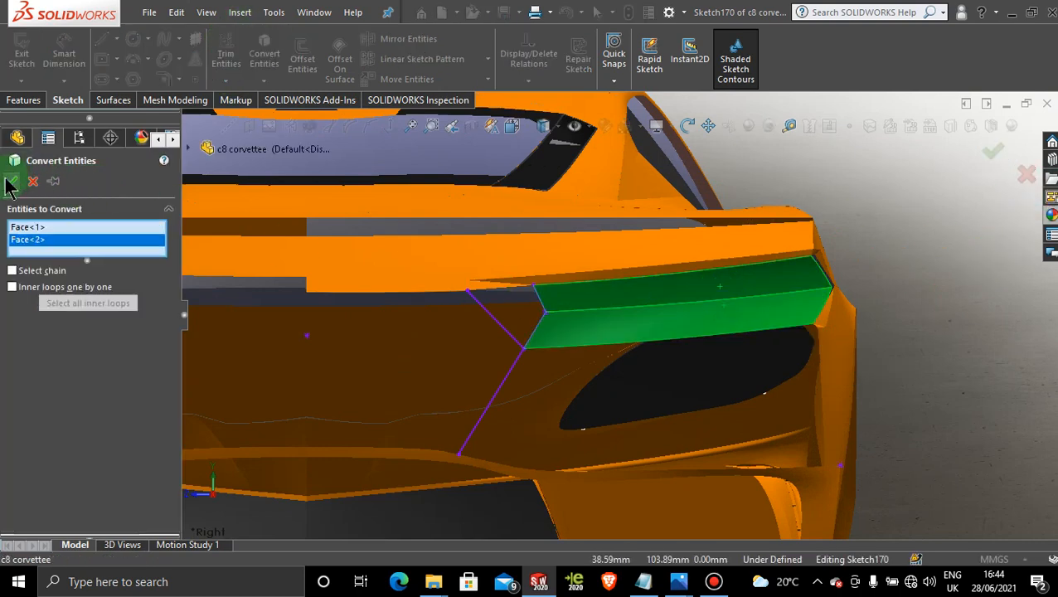
# Power trim the shared middle line between the two converted face outlines, working toward the inner notch corner.
pyautogui.click(224, 50)
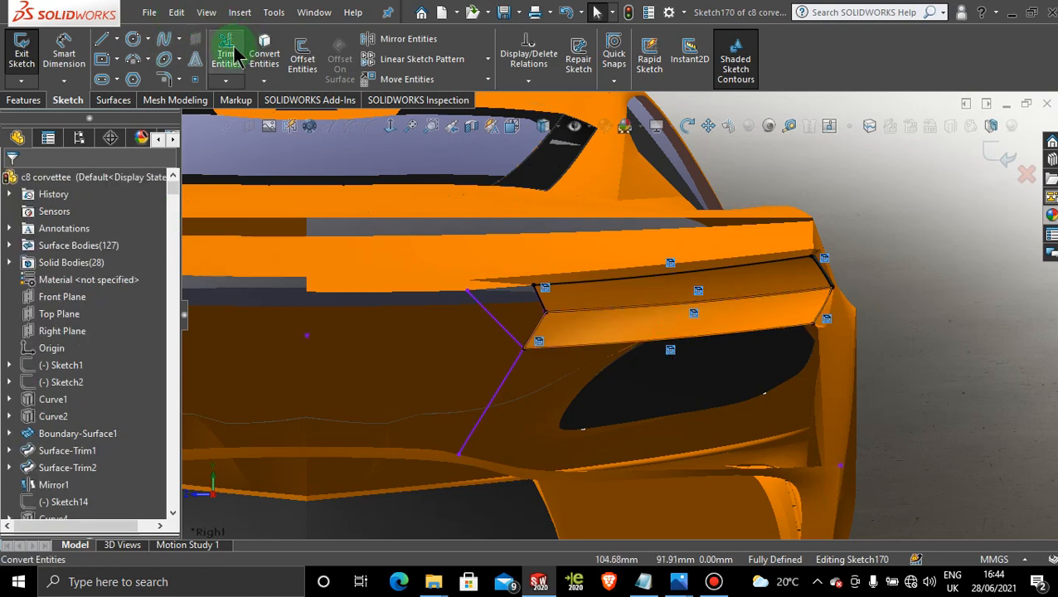
pyautogui.scroll(-5, 643, 331)
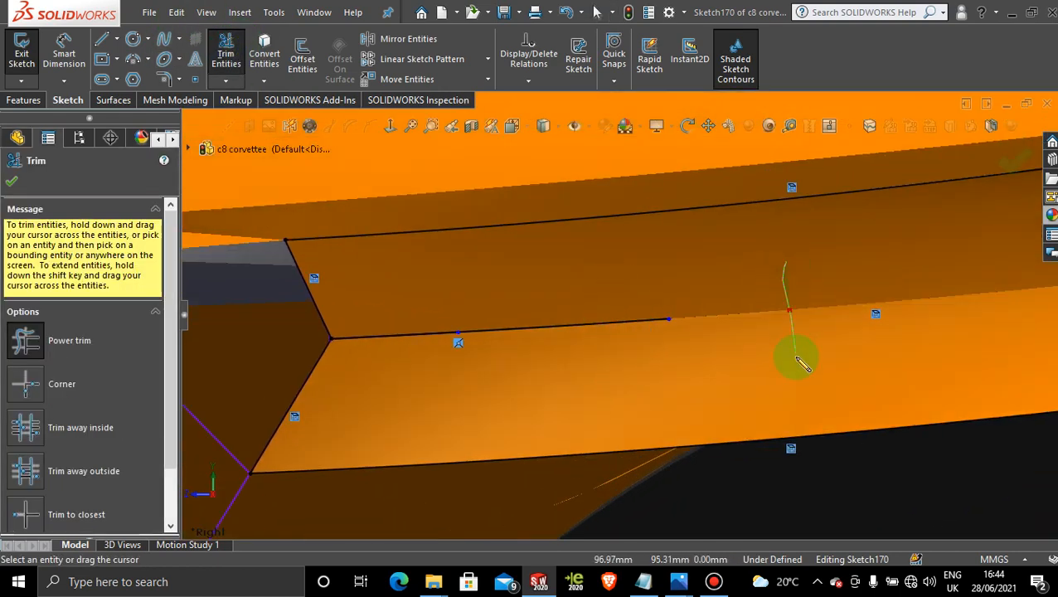
pyautogui.moveTo(678, 300)
pyautogui.mouseDown()
pyautogui.moveTo(597, 354)
pyautogui.moveTo(449, 337)
pyautogui.mouseUp()
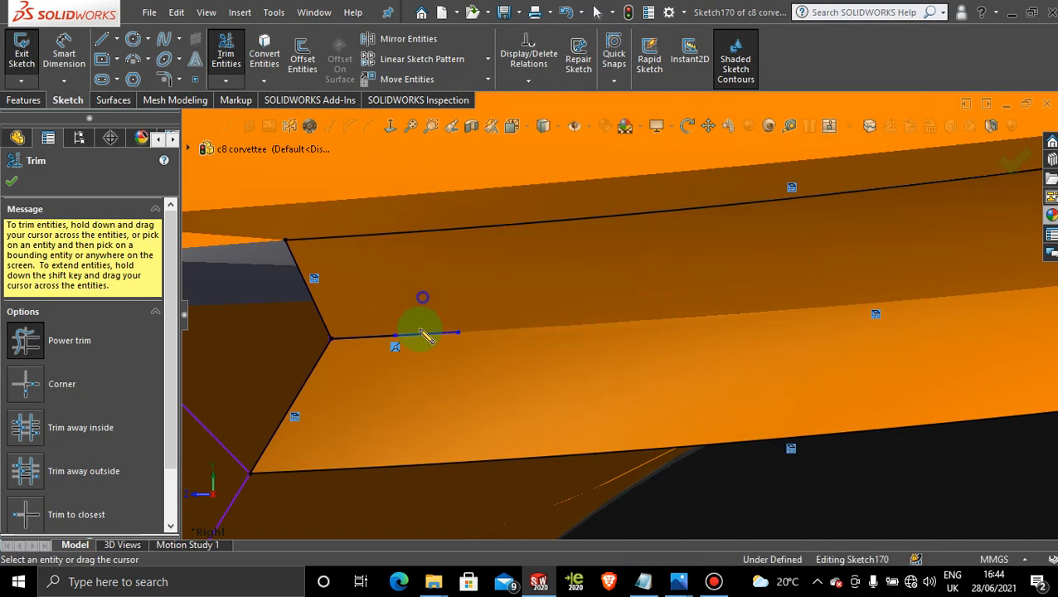
pyautogui.scroll(-8, 343, 359)
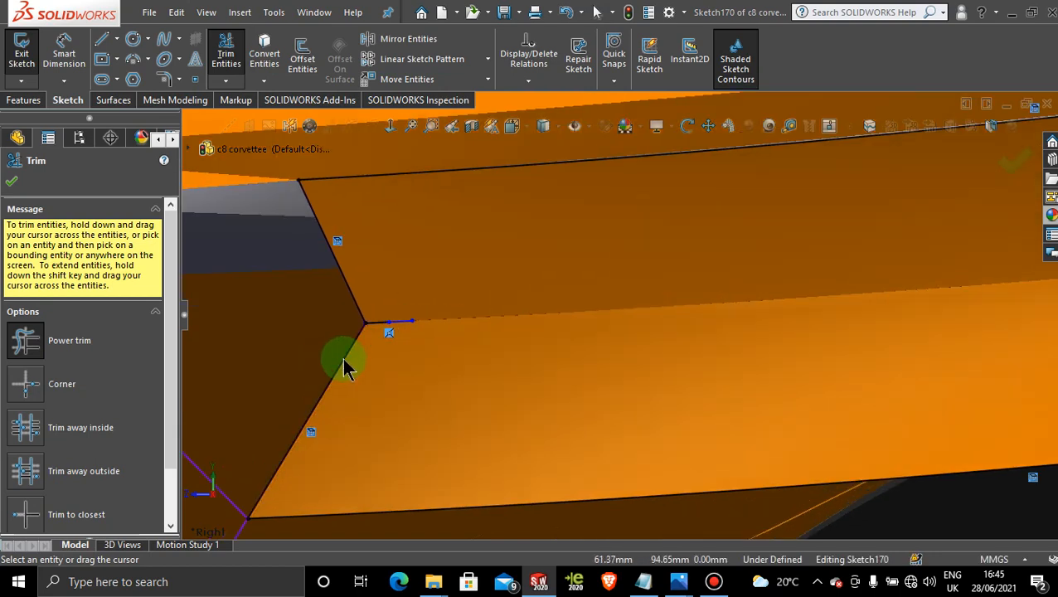
pyautogui.scroll(-3, 451, 316)
pyautogui.moveTo(458, 196); pyautogui.dragTo(450, 305)
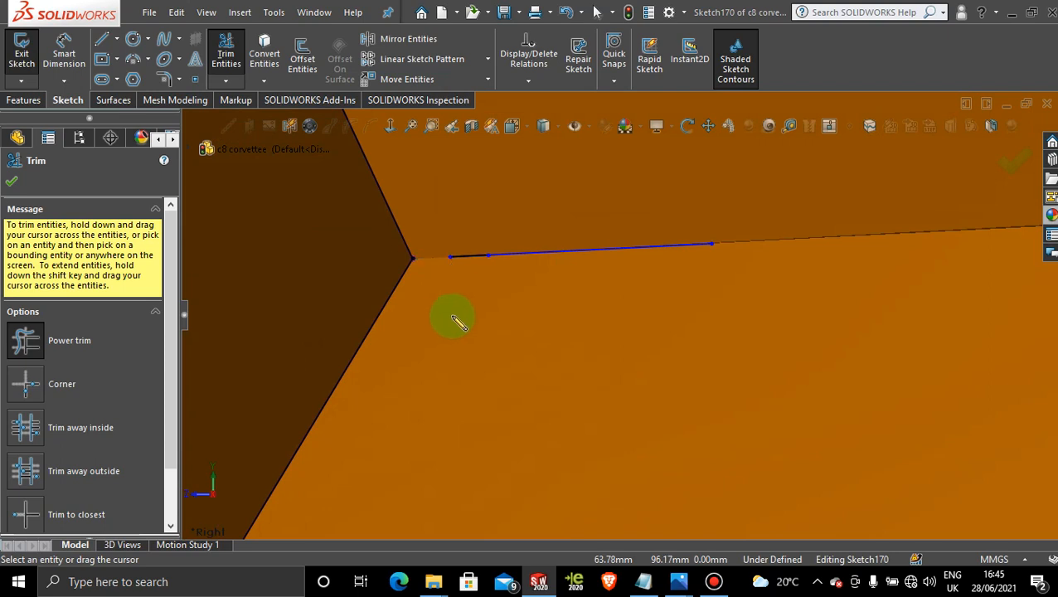
pyautogui.moveTo(476, 190); pyautogui.dragTo(476, 261)
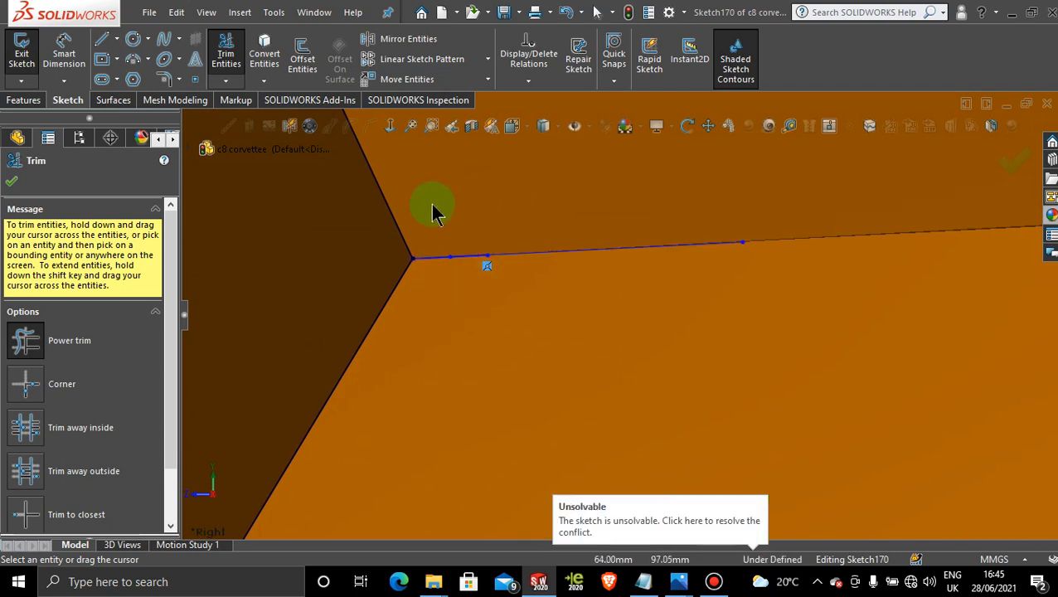
# Trim the leftover stubs of the middle line at the inner notch corner, including the piece extending beyond the outline.
pyautogui.moveTo(432, 205); pyautogui.dragTo(447, 315)
pyautogui.moveTo(468, 190); pyautogui.dragTo(476, 307)
pyautogui.moveTo(542, 160)
pyautogui.mouseDown()
pyautogui.moveTo(557, 260)
pyautogui.moveTo(534, 318)
pyautogui.moveTo(493, 313)
pyautogui.mouseUp()
pyautogui.scroll(-5, 498, 261)
pyautogui.moveTo(496, 382); pyautogui.dragTo(480, 342)
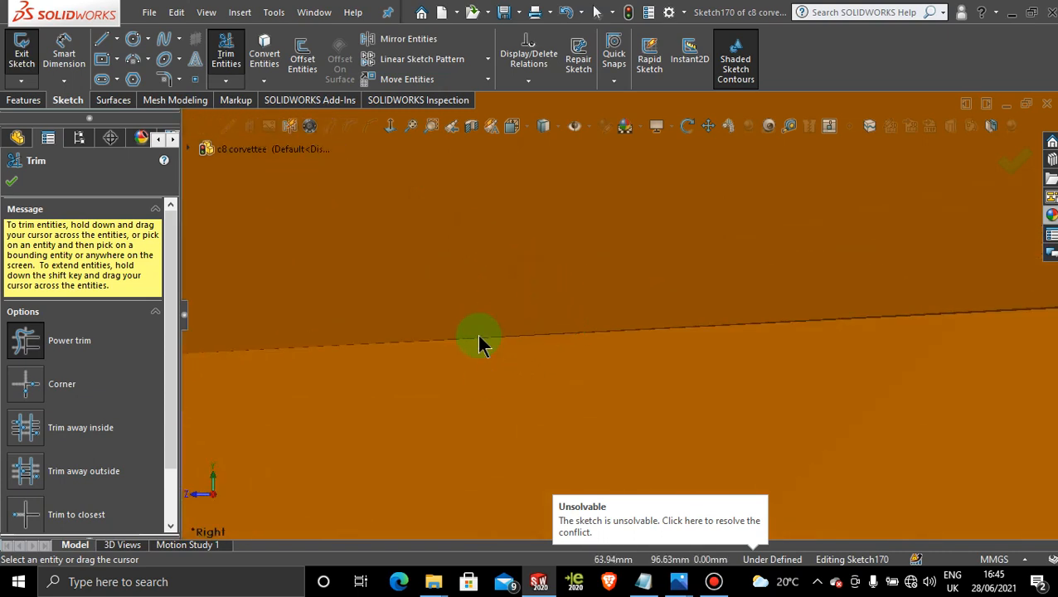
pyautogui.scroll(5, 500, 344)
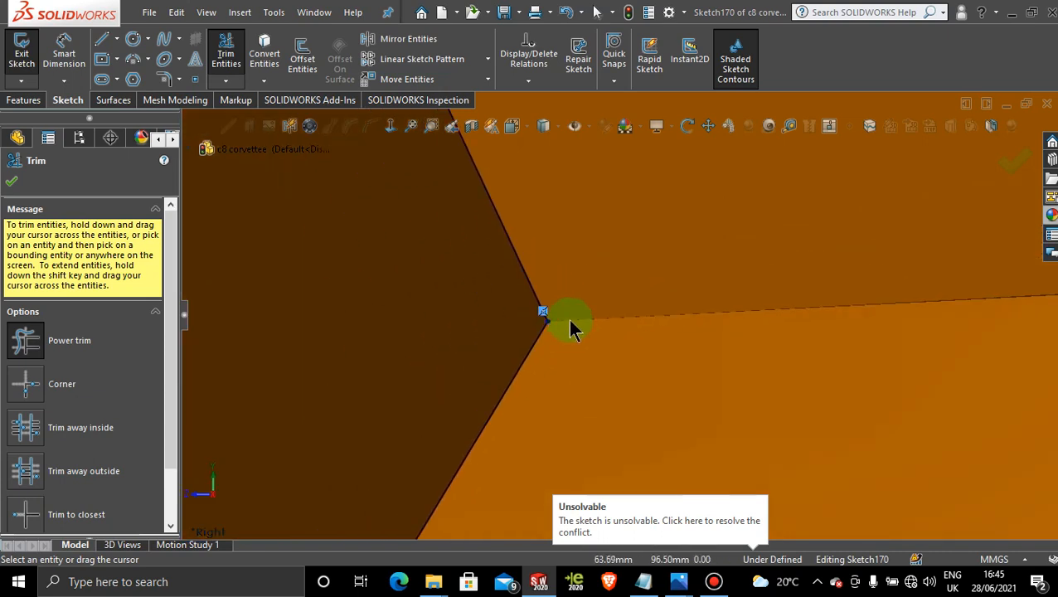
pyautogui.moveTo(568, 327)
pyautogui.mouseDown(button='middle')
pyautogui.moveTo(496, 354)
pyautogui.moveTo(508, 337)
pyautogui.moveTo(523, 360)
pyautogui.moveTo(562, 310)
pyautogui.moveTo(561, 245)
pyautogui.moveTo(453, 241)
pyautogui.mouseUp(button='middle')
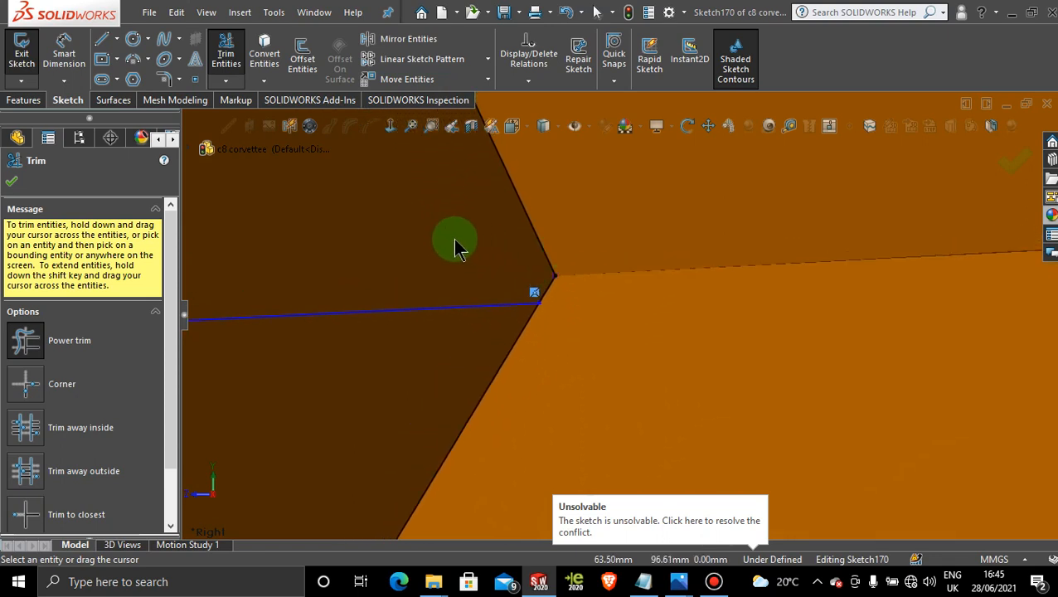
pyautogui.moveTo(441, 306); pyautogui.dragTo(434, 350)
pyautogui.moveTo(558, 290); pyautogui.dragTo(586, 340, button='middle')
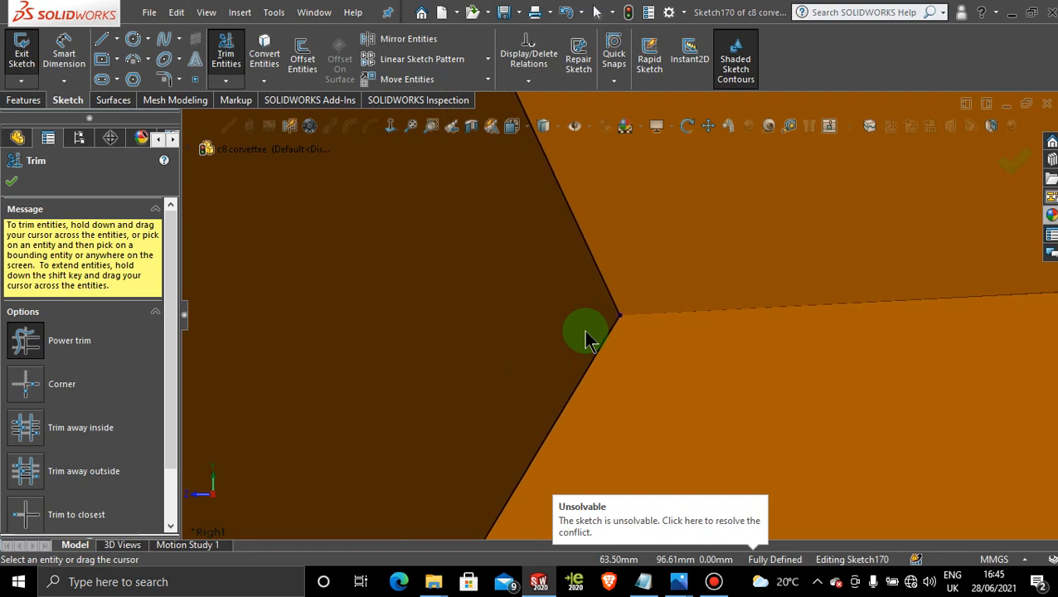
# Examine the outer corner of the converted outline for leftover middle-line pieces and check the sketch against the car body.
pyautogui.moveTo(742, 330)
pyautogui.mouseDown(button='middle')
pyautogui.moveTo(735, 341)
pyautogui.moveTo(881, 302)
pyautogui.moveTo(839, 302)
pyautogui.mouseUp(button='middle')
pyautogui.scroll(6, 736, 341)
pyautogui.scroll(-4, 743, 335)
pyautogui.scroll(-10, 743, 330)
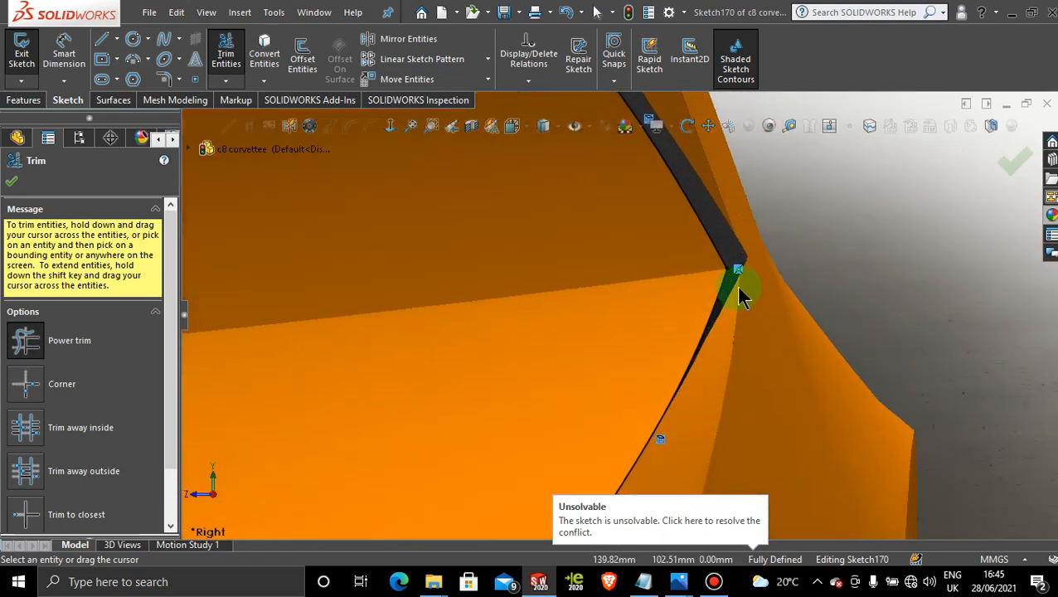
pyautogui.scroll(-4, 644, 264)
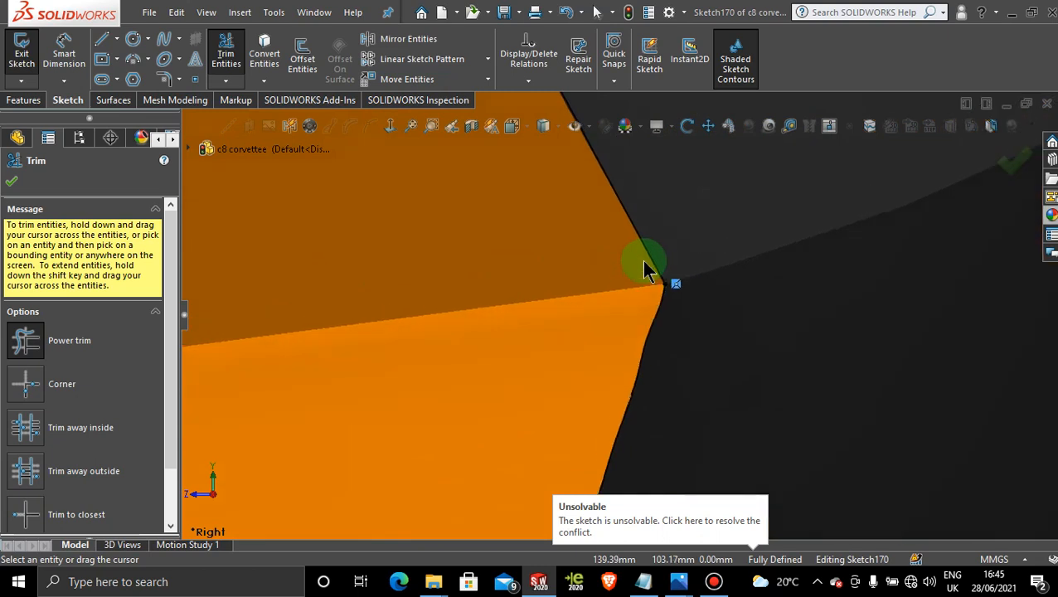
pyautogui.scroll(-1, 664, 320)
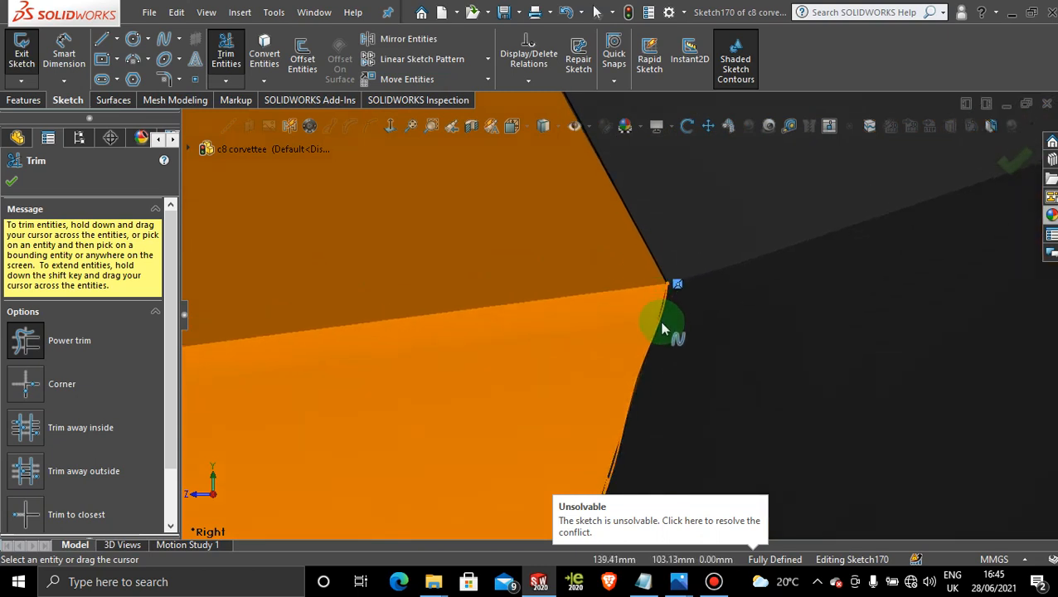
pyautogui.scroll(10, 662, 328)
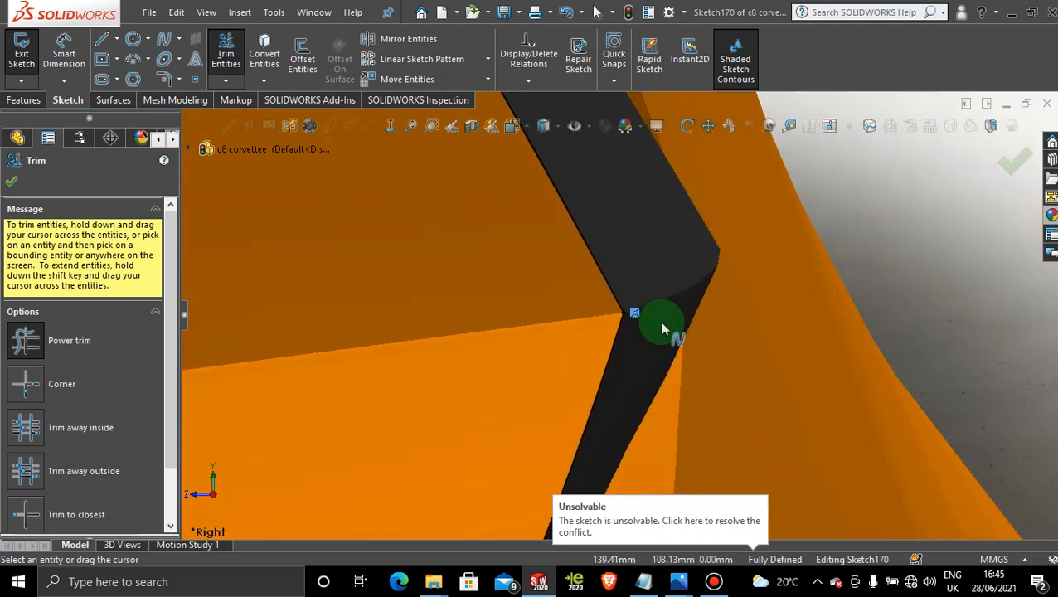
pyautogui.scroll(10, 662, 328)
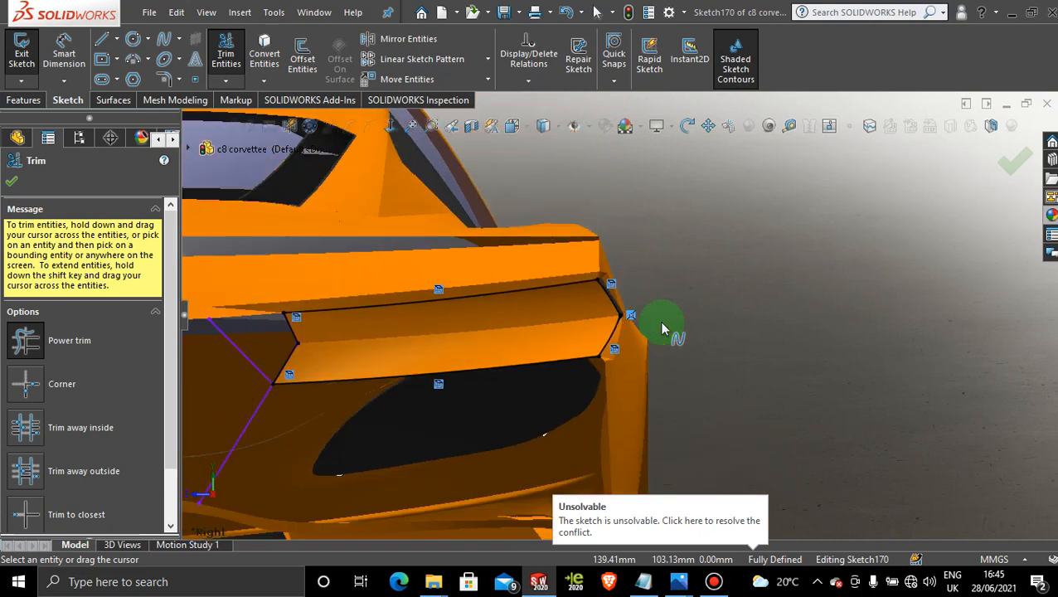
pyautogui.moveTo(662, 329); pyautogui.dragTo(667, 280, button='middle')
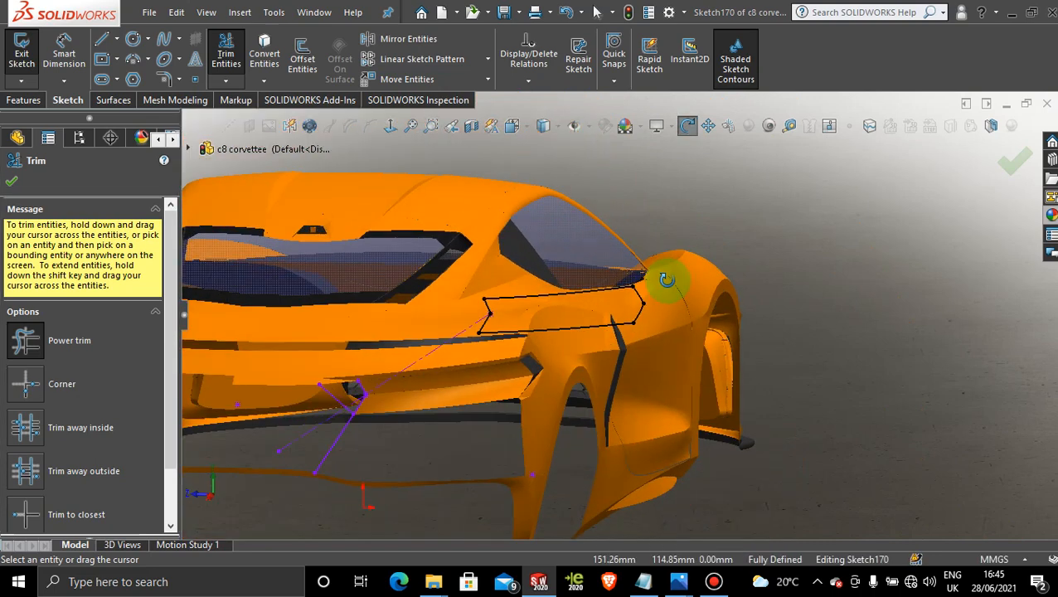
# Finish trimming the tail light outline and view its sketch face-on, close to the recess.
pyautogui.click(412, 134)
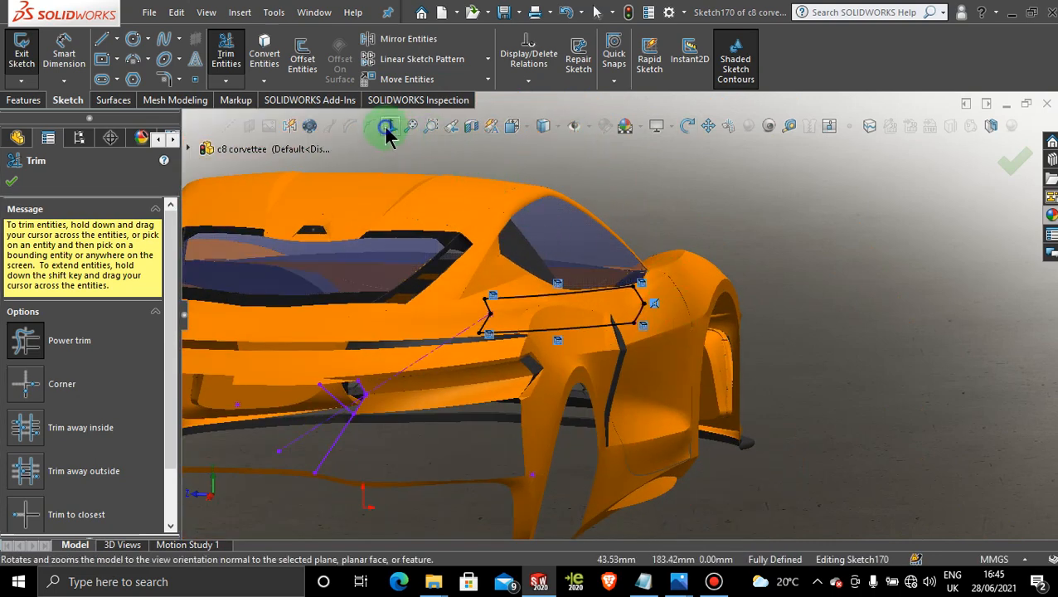
pyautogui.click(12, 181)
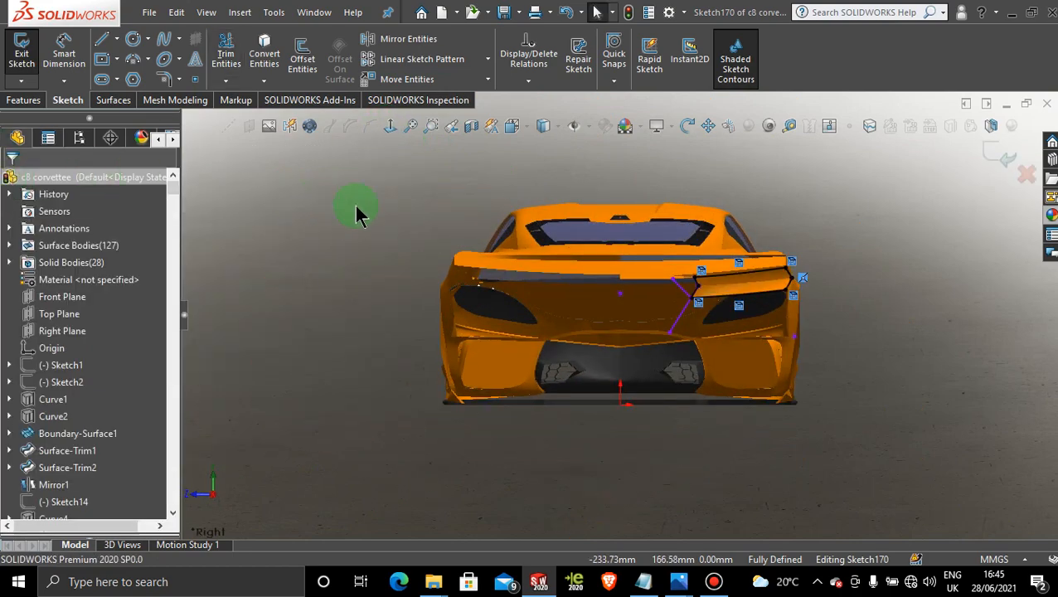
pyautogui.scroll(-5, 744, 297)
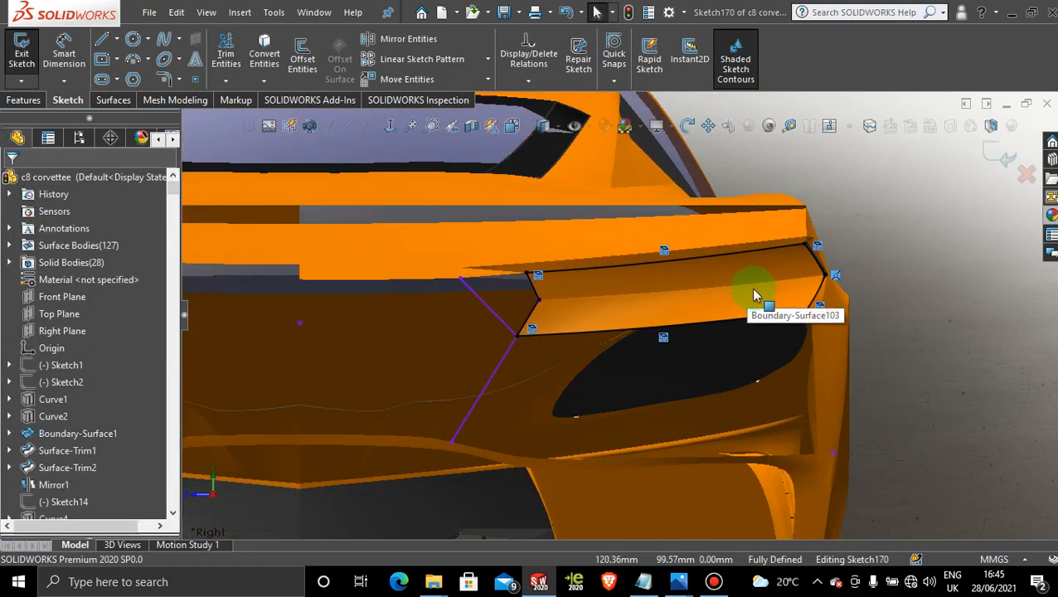
# Try to offset the outline of the tail light recess face by 10 mm, and undo the offset.
pyautogui.click(302, 58)
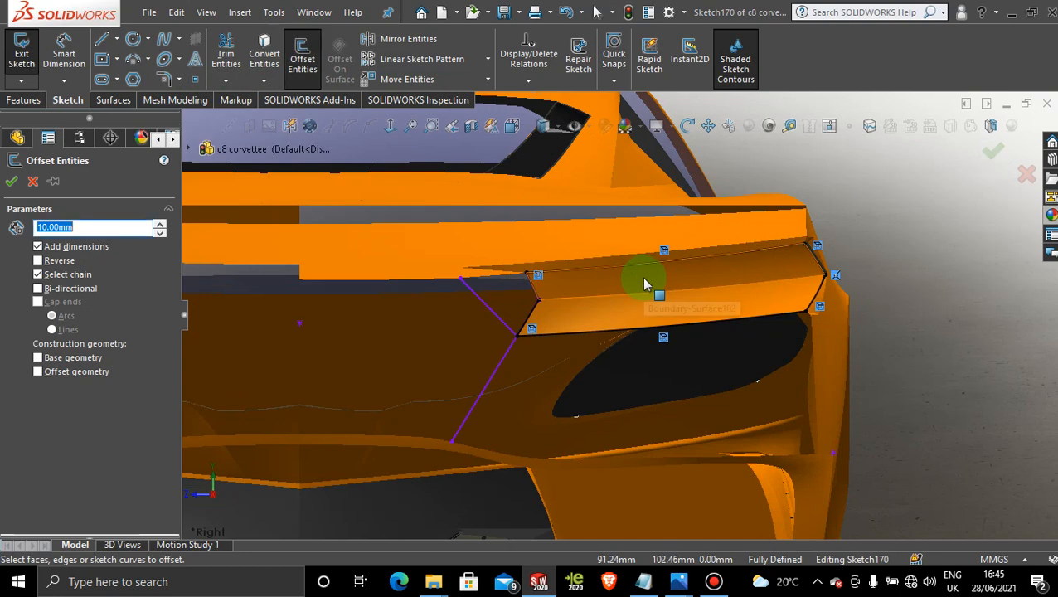
pyautogui.click(645, 284)
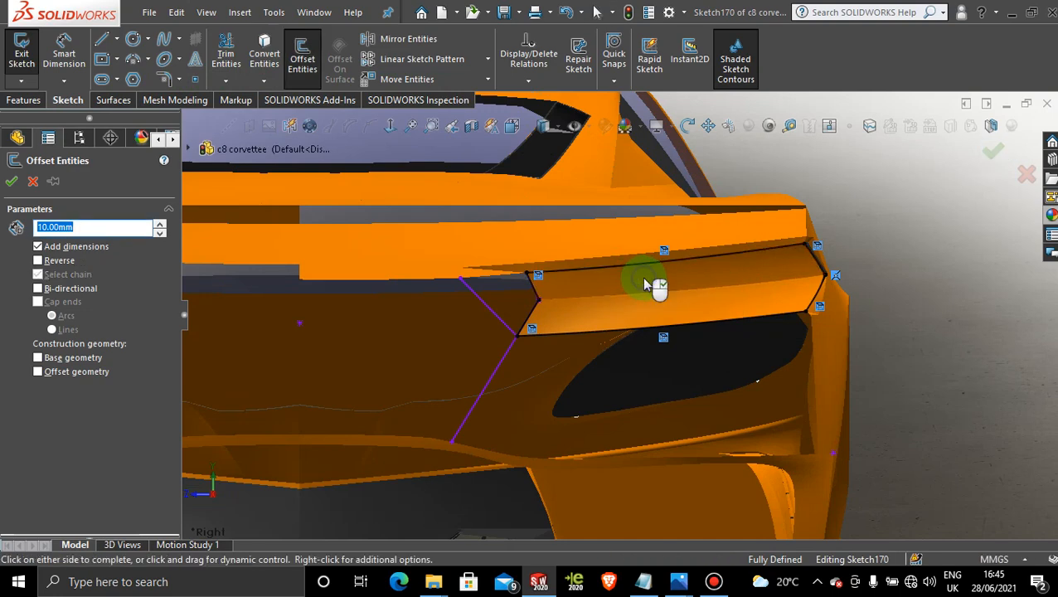
pyautogui.click(923, 232)
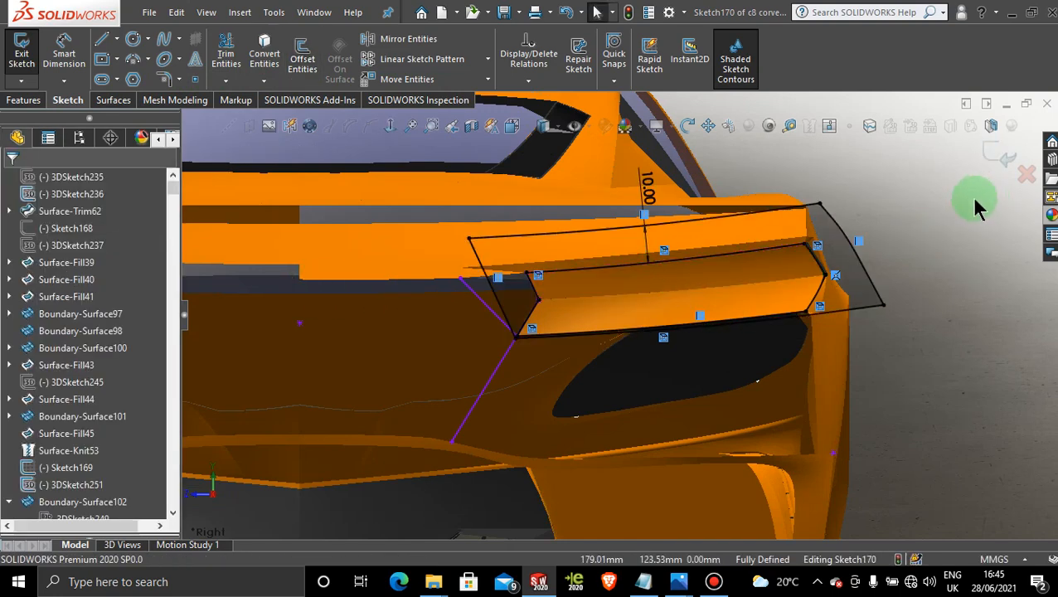
pyautogui.hotkey('ctrl', 'z')
pyautogui.click(941, 206)
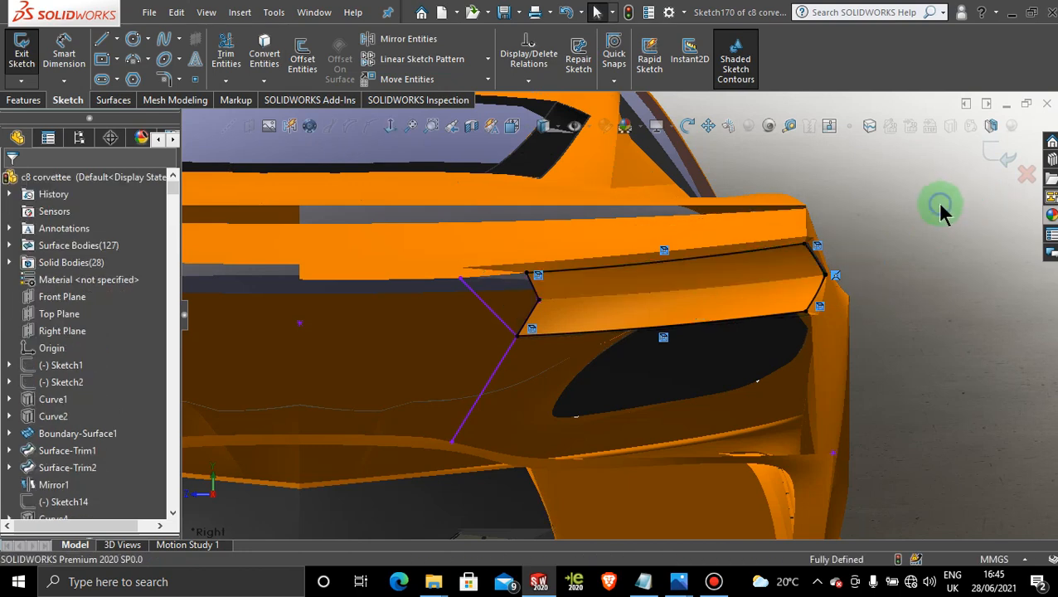
# Try to offset the entire closed tail light outline by 1 mm.
pyautogui.click(302, 54)
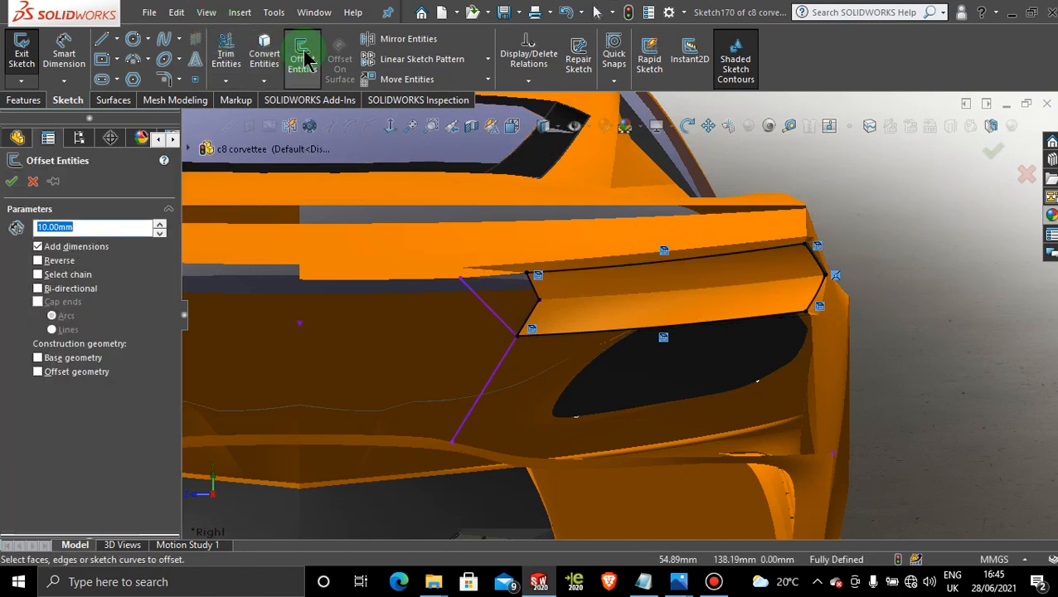
pyautogui.click(793, 210)
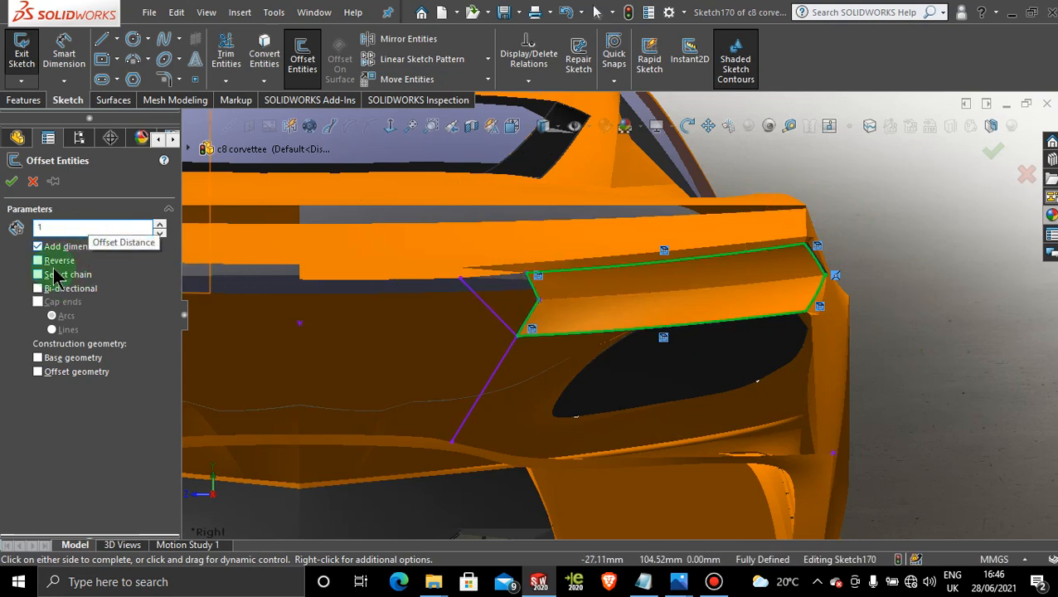
pyautogui.click(910, 261)
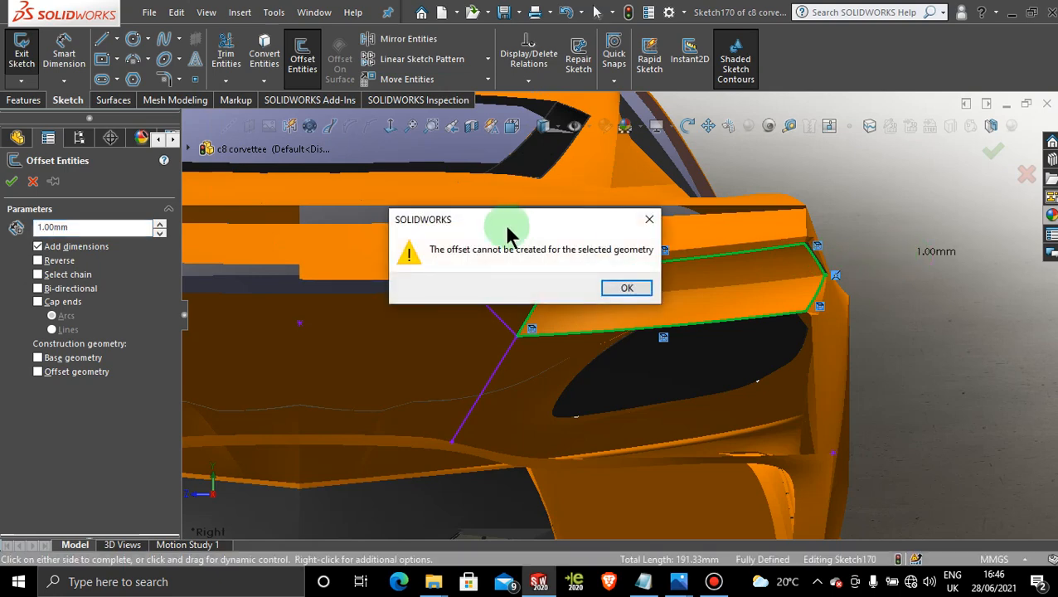
pyautogui.click(649, 223)
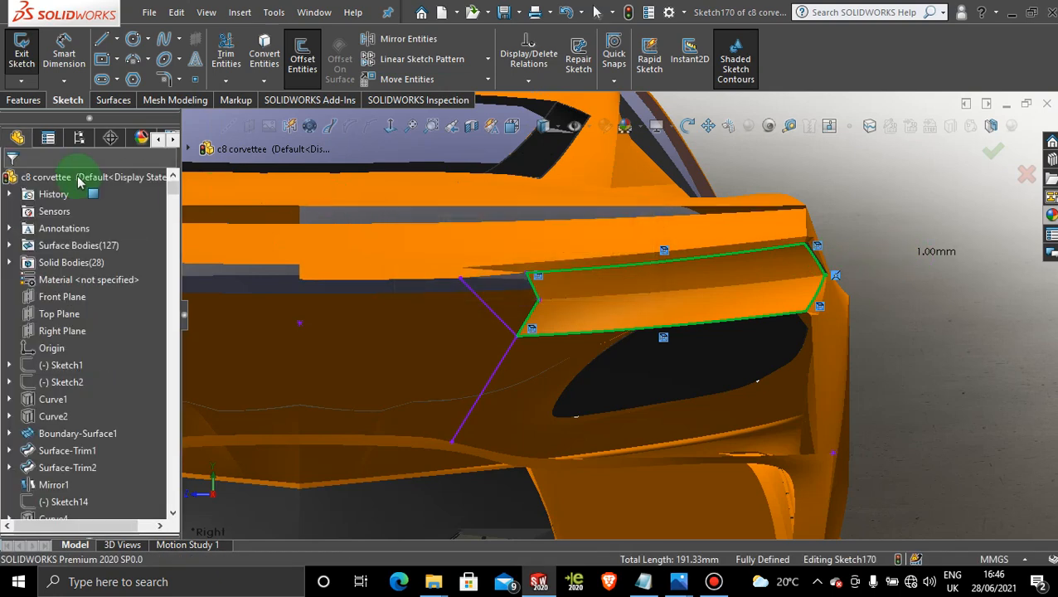
# Try to offset the outline's inner notch, upper edge and outer end segments outward by 1 mm, and undo the offset.
pyautogui.scroll(-3, 617, 314)
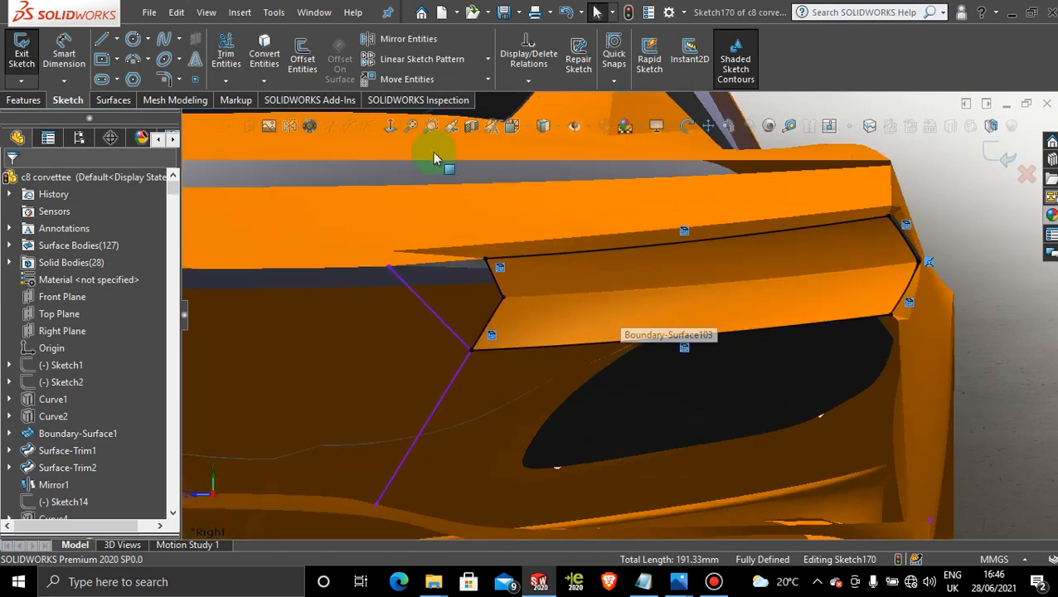
pyautogui.click(303, 57)
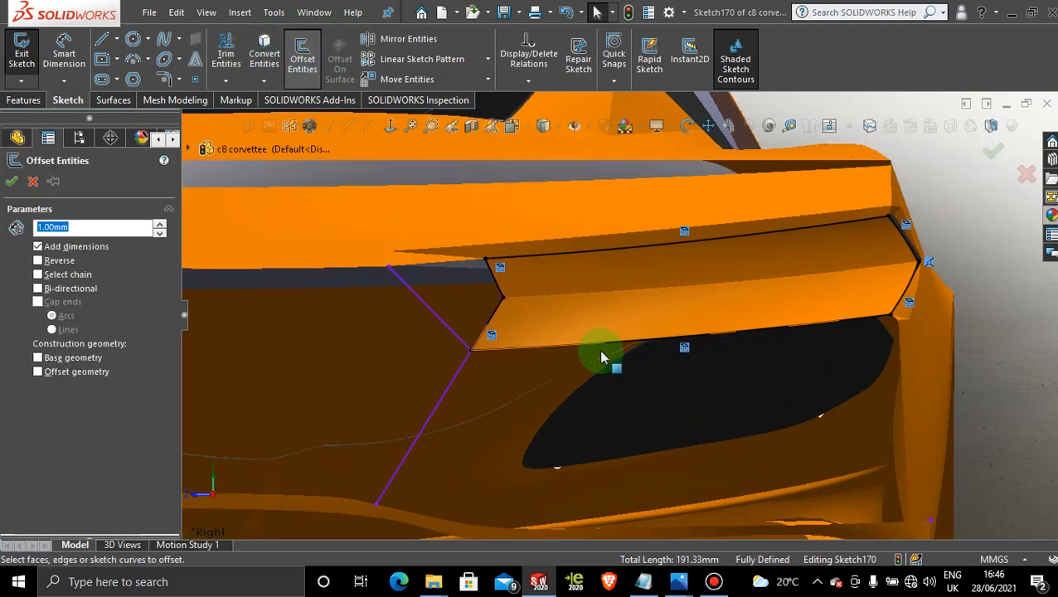
pyautogui.click(498, 313)
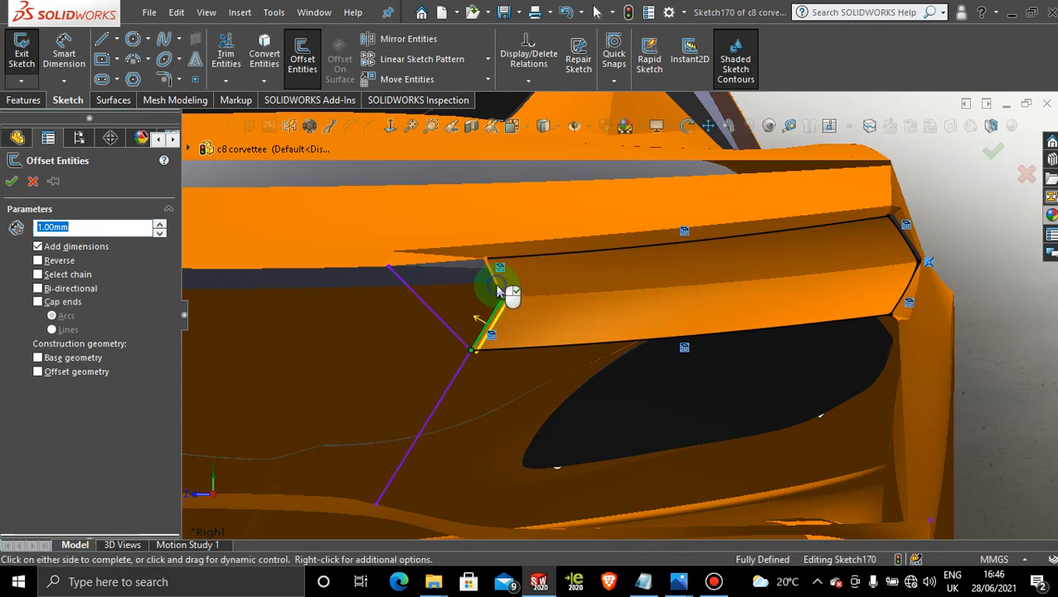
pyautogui.click(498, 286)
pyautogui.click(536, 258)
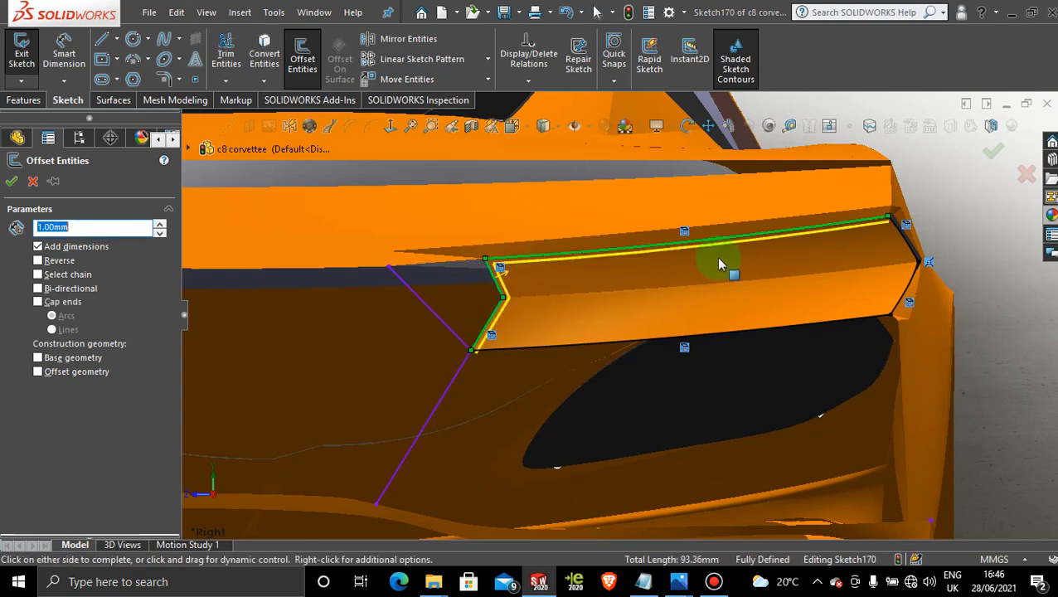
pyautogui.click(903, 241)
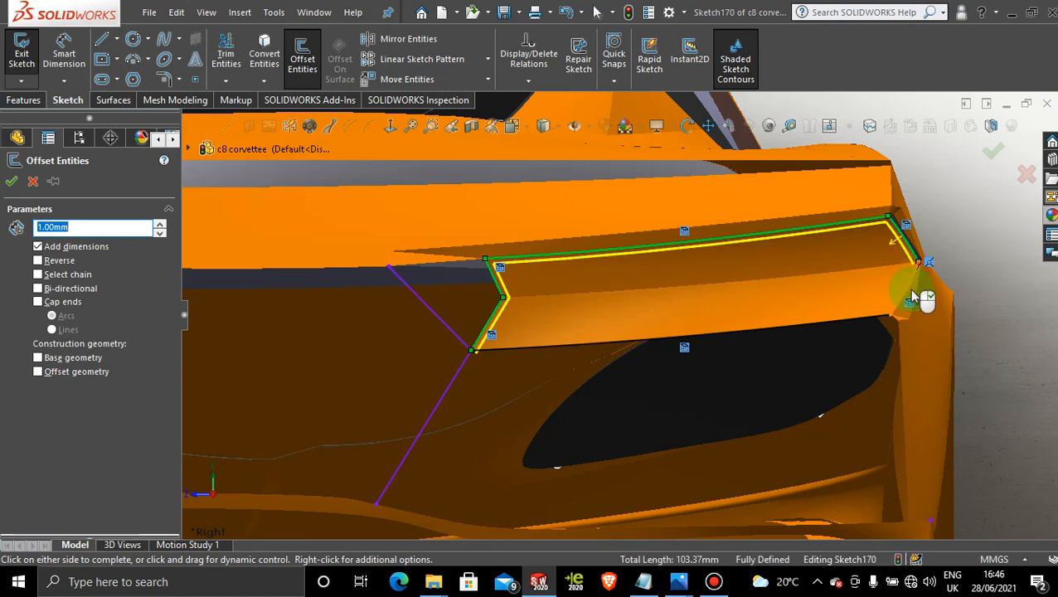
pyautogui.scroll(-2, 920, 282)
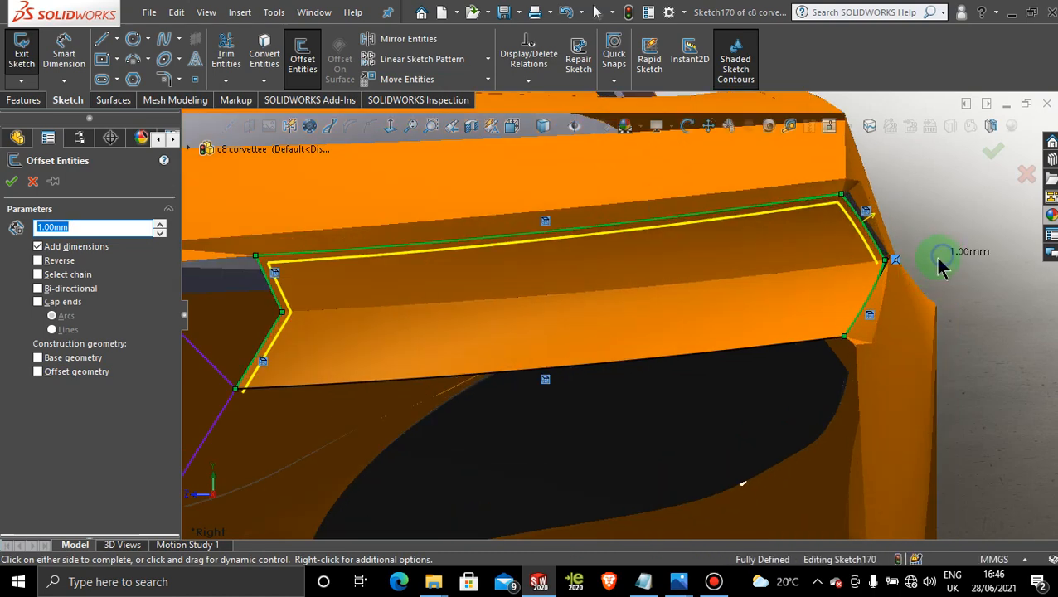
pyautogui.click(941, 264)
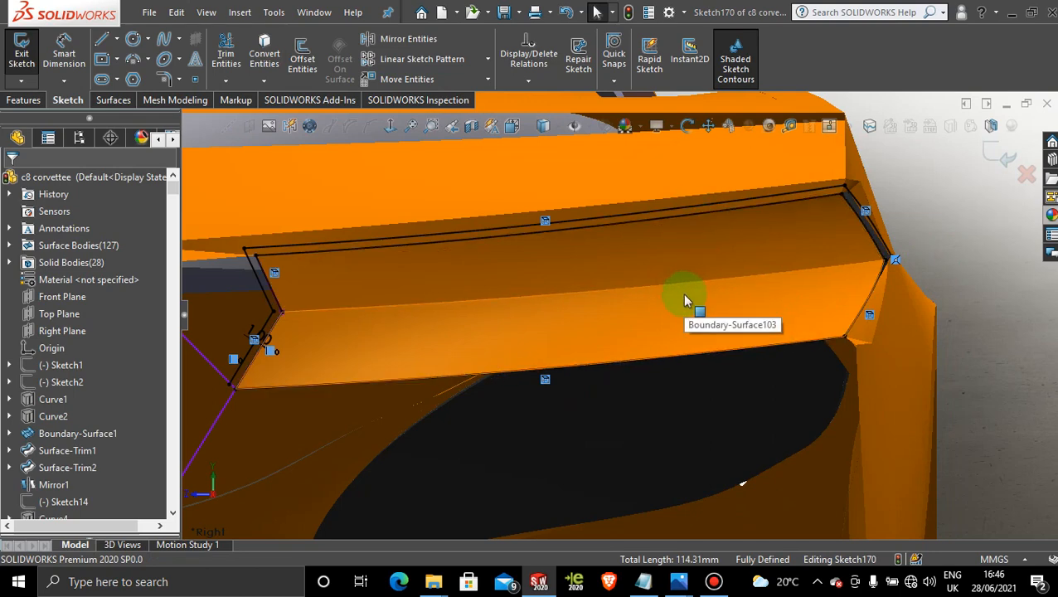
pyautogui.hotkey('ctrl', 'a')
pyautogui.click(931, 206)
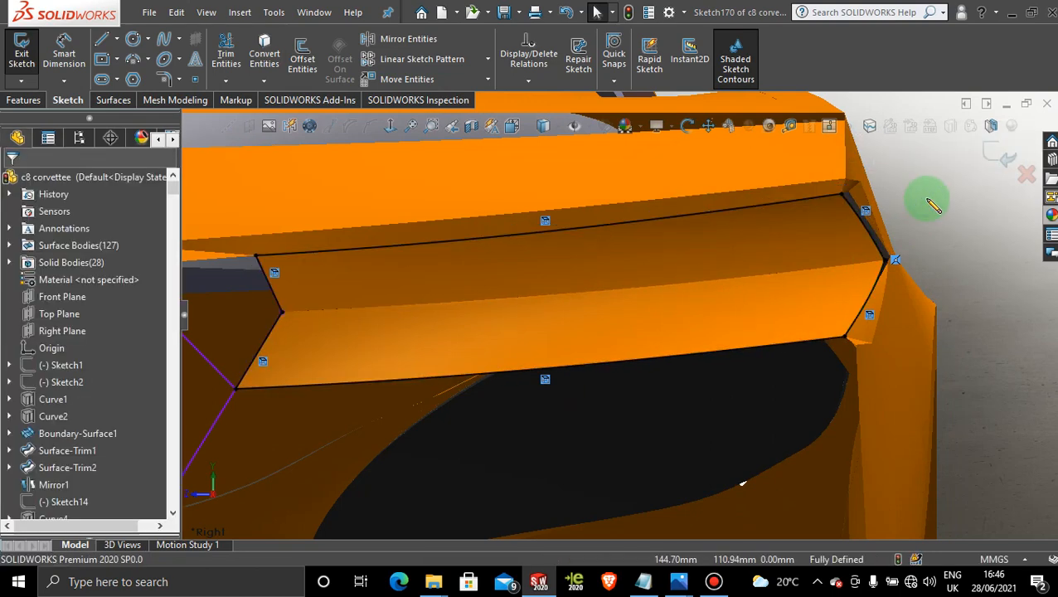
# Inspect the outer tip of the tail light outline where its end segments meet.
pyautogui.scroll(-3, 926, 266)
pyautogui.scroll(-3, 801, 235)
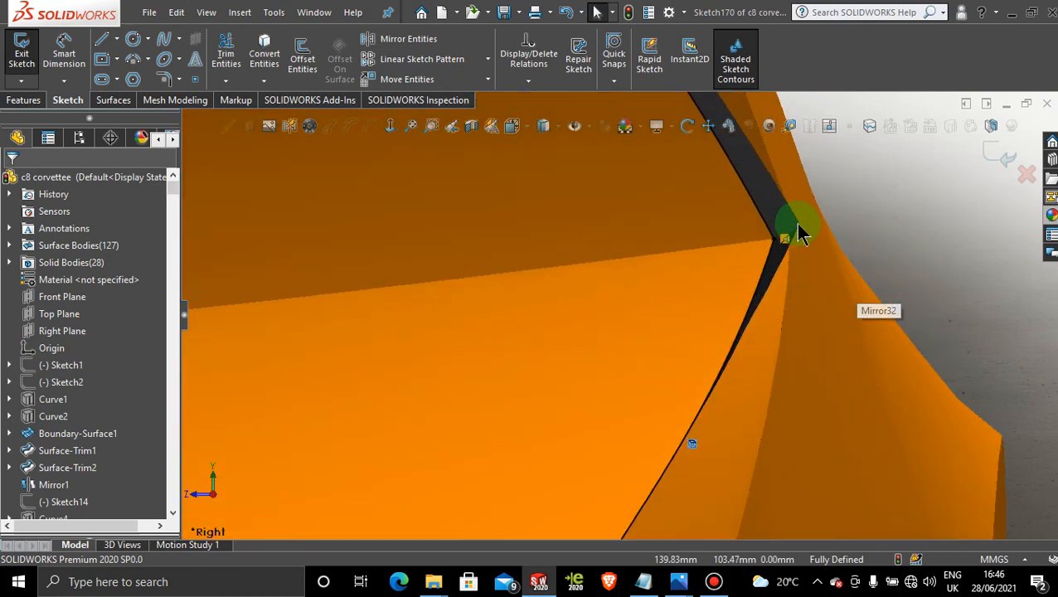
pyautogui.scroll(8, 763, 268)
pyautogui.scroll(6, 762, 267)
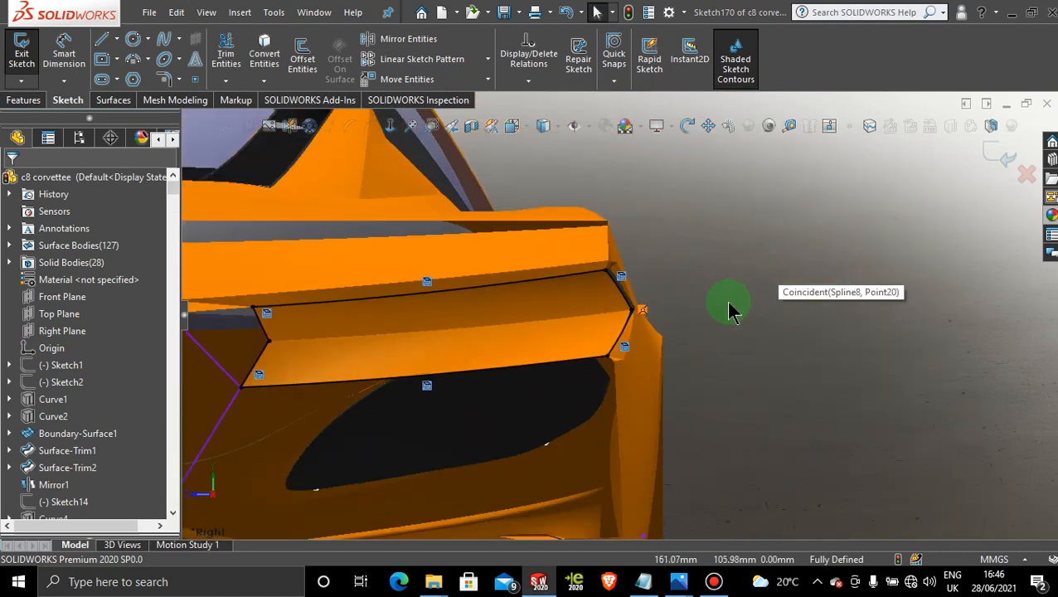
pyautogui.scroll(-2, 453, 362)
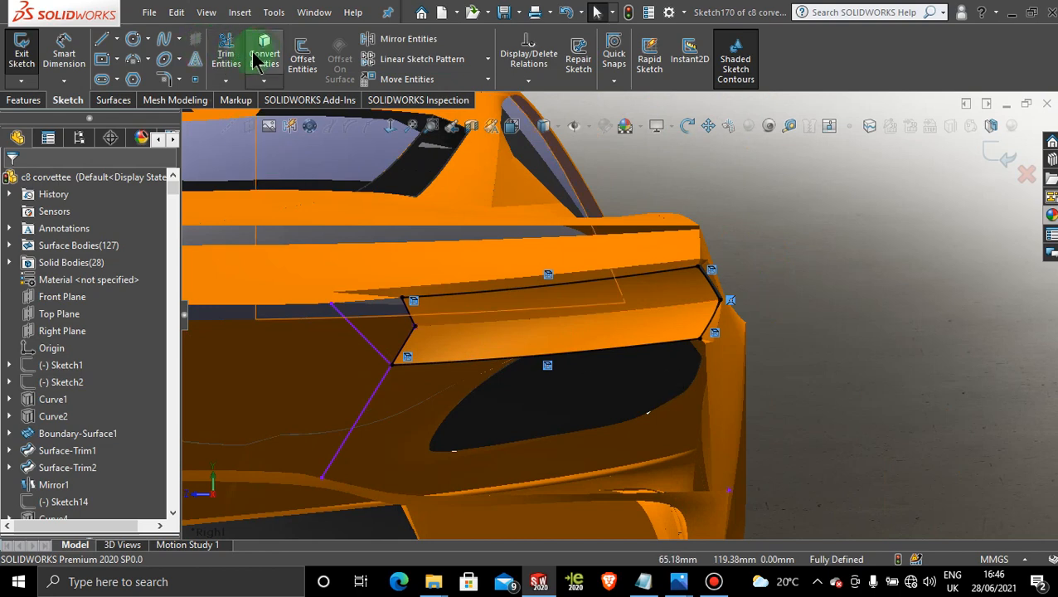
pyautogui.click(302, 55)
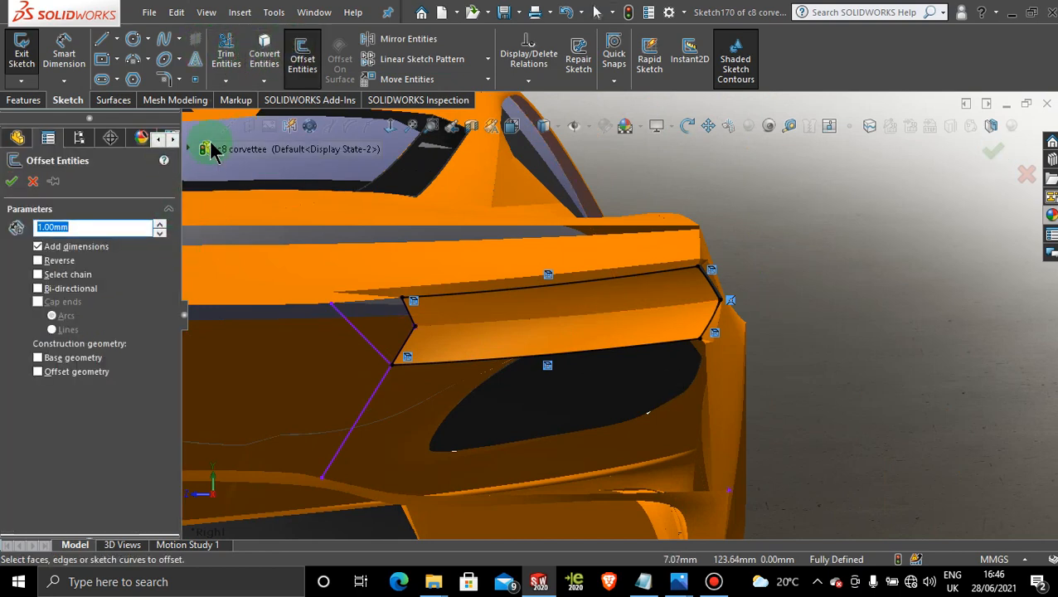
pyautogui.click(189, 146)
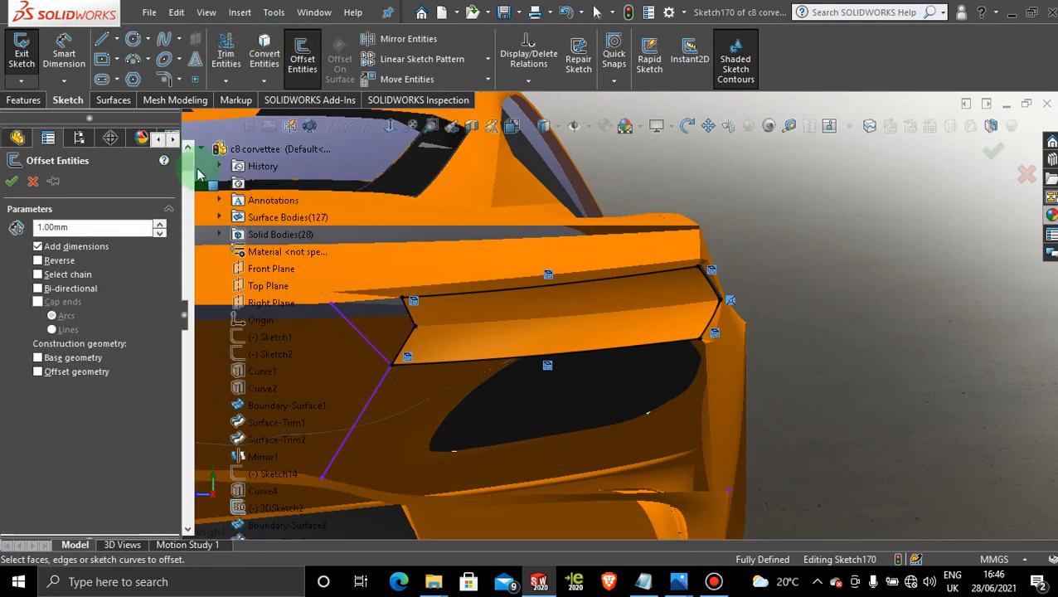
pyautogui.moveTo(199, 224); pyautogui.dragTo(195, 537)
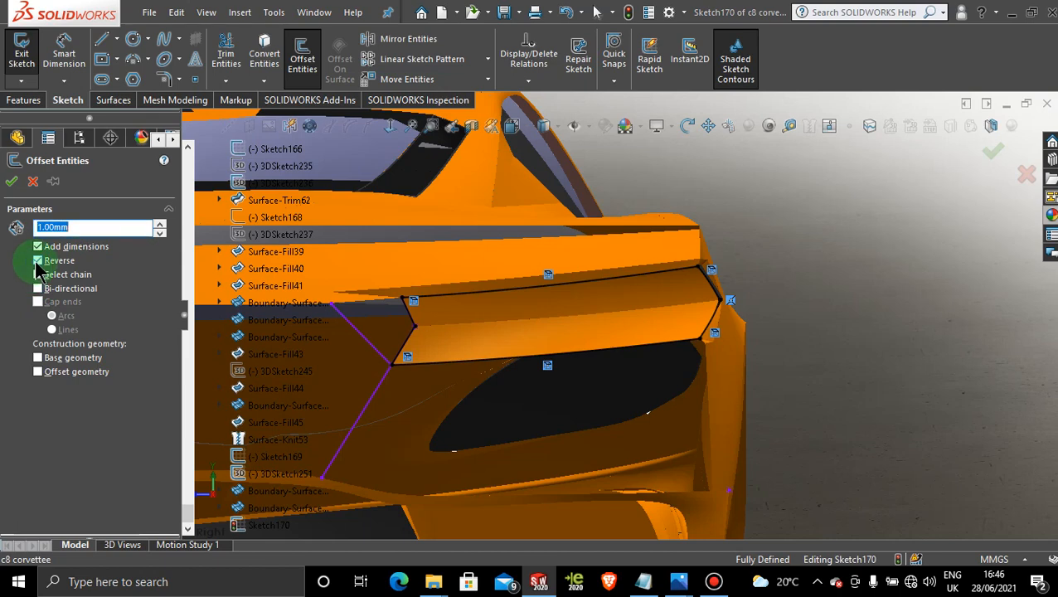
pyautogui.click(33, 184)
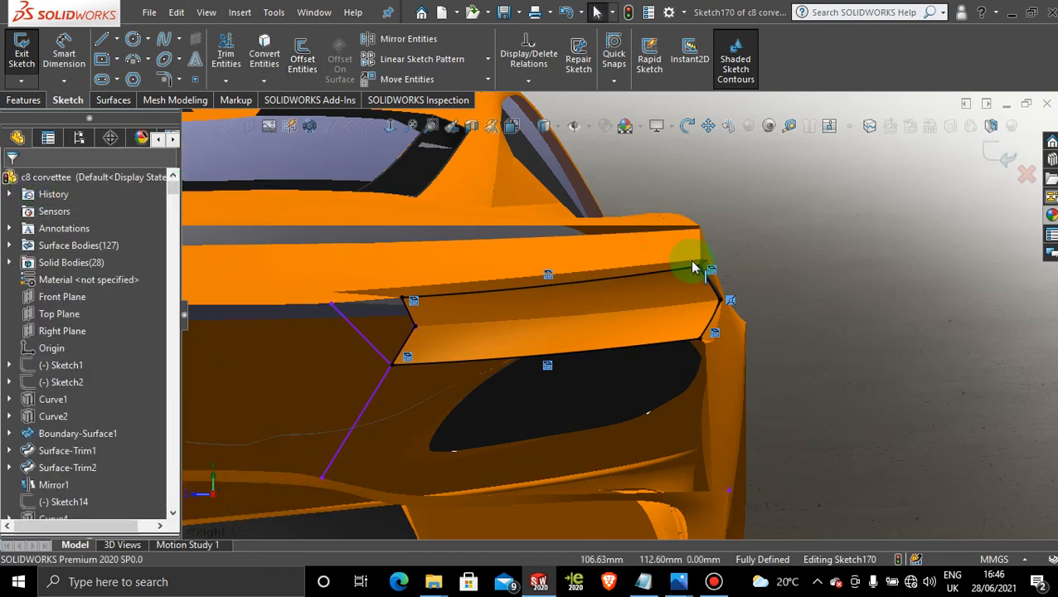
# Examine the outline's upper outer corner and outer tip up close for gaps or stray segments.
pyautogui.scroll(-5, 690, 266)
pyautogui.scroll(-6, 693, 299)
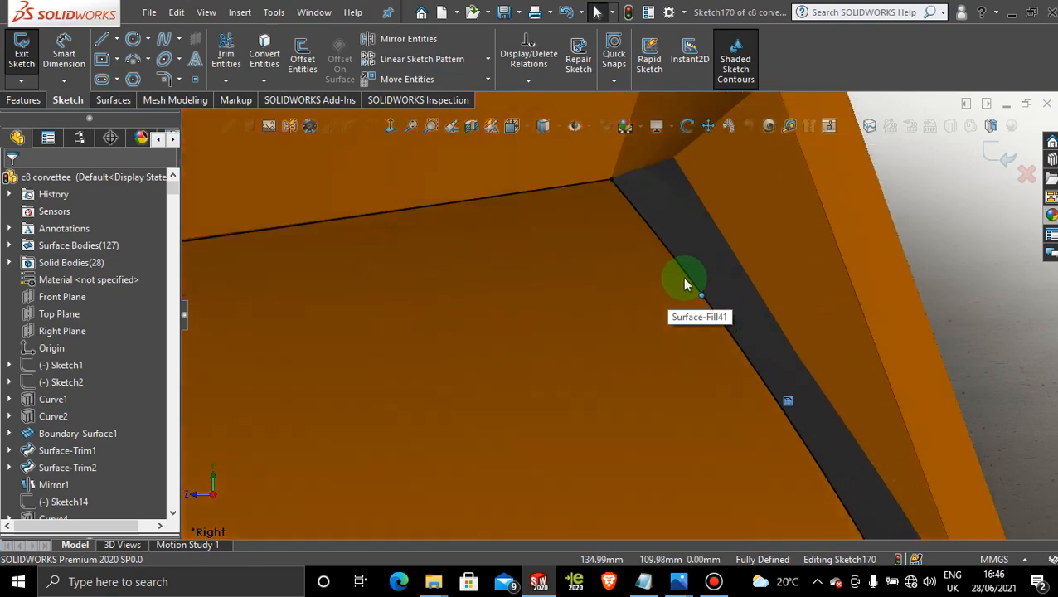
pyautogui.scroll(5, 738, 414)
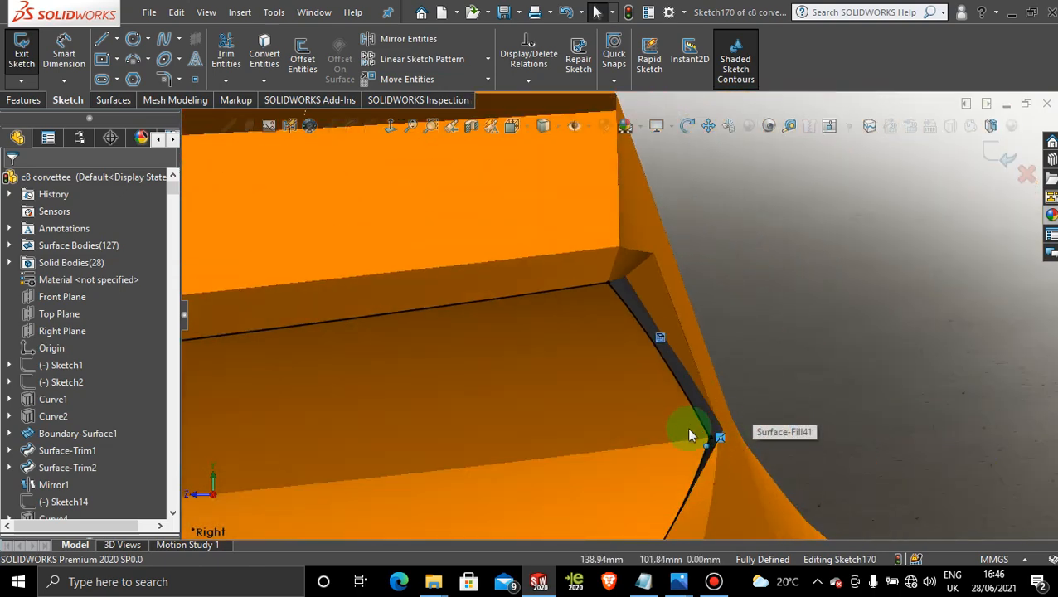
pyautogui.scroll(-5, 689, 427)
pyautogui.scroll(-3, 730, 303)
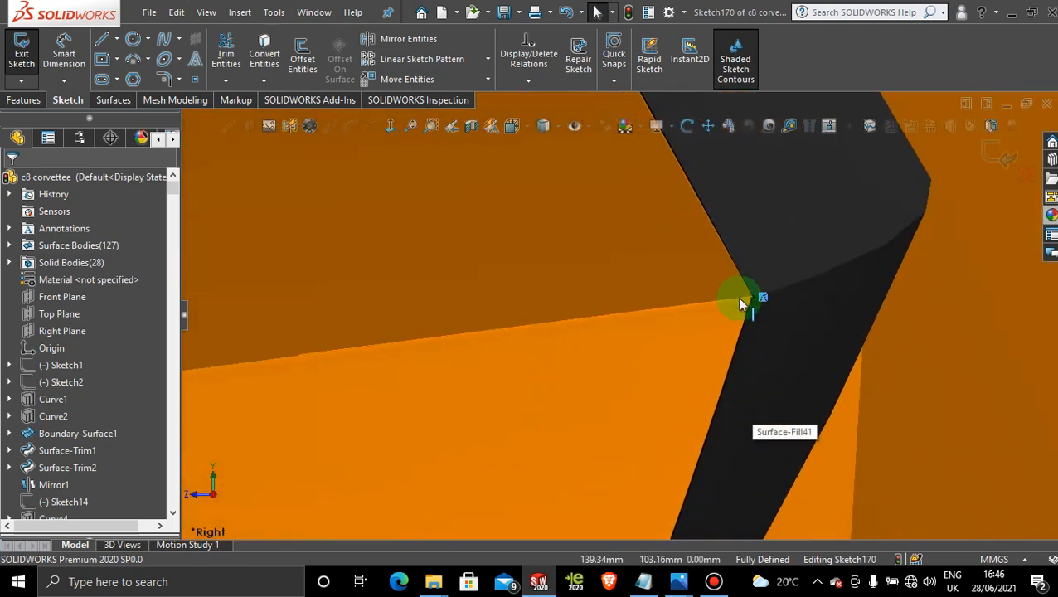
pyautogui.scroll(8, 742, 303)
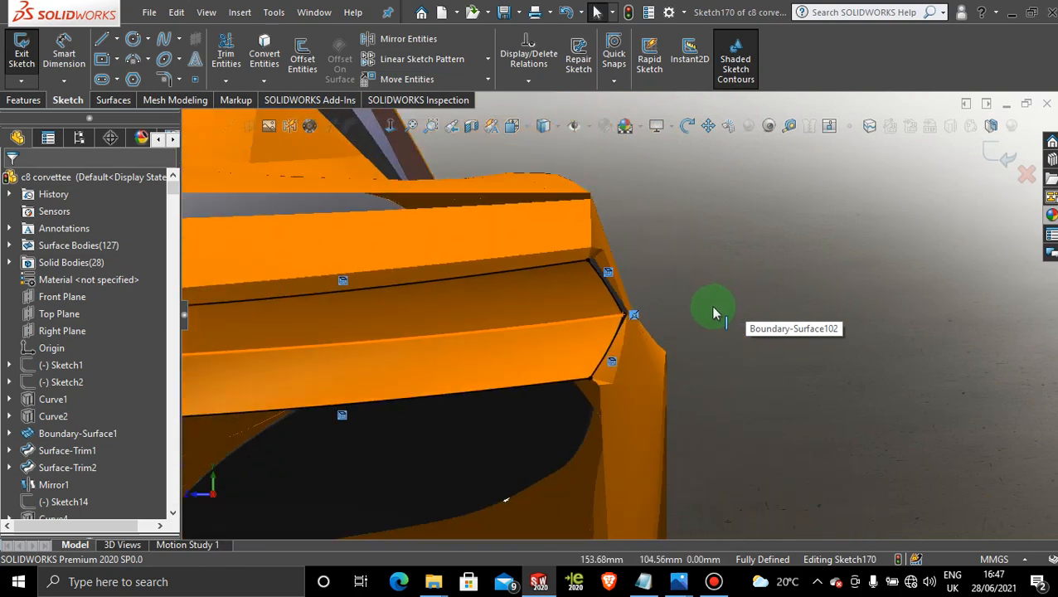
pyautogui.scroll(6, 713, 313)
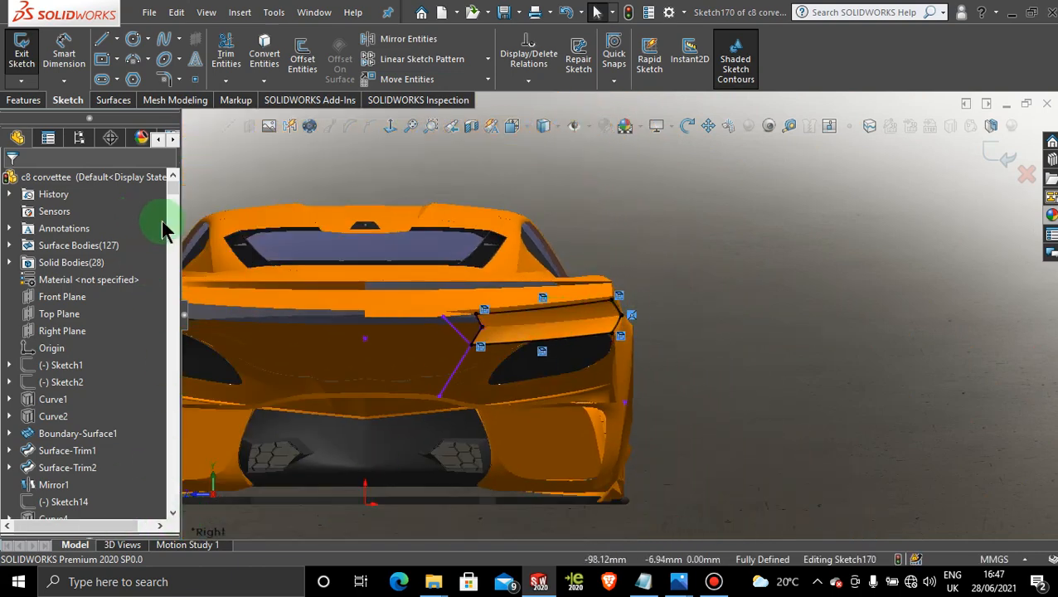
# Exit the tail light outline sketch and delete Sketch170 from the model.
pyautogui.moveTo(174, 193)
pyautogui.mouseDown()
pyautogui.moveTo(173, 496)
pyautogui.moveTo(91, 499)
pyautogui.mouseUp()
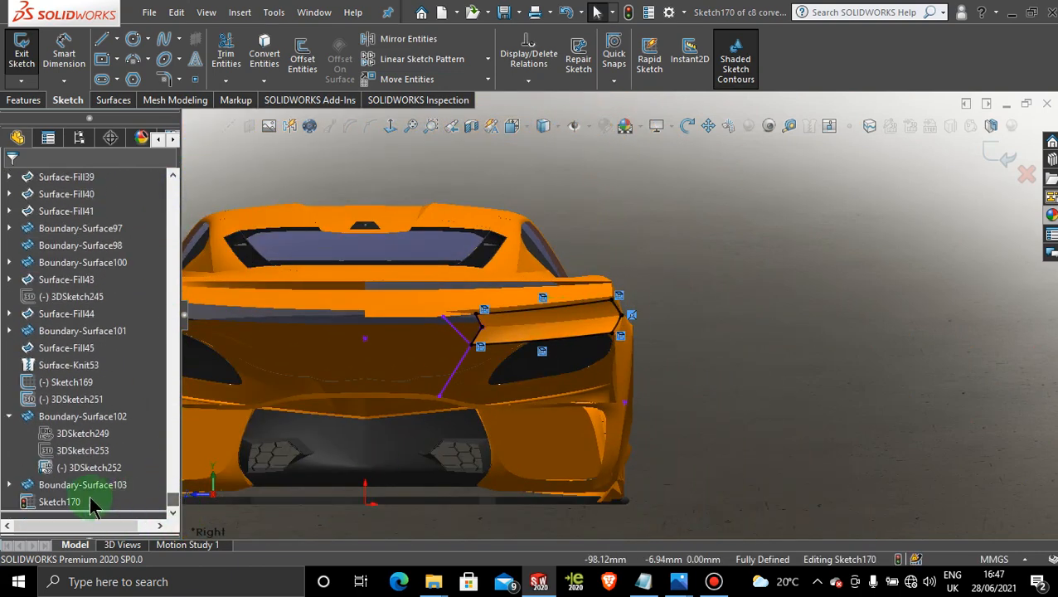
pyautogui.rightClick(74, 505)
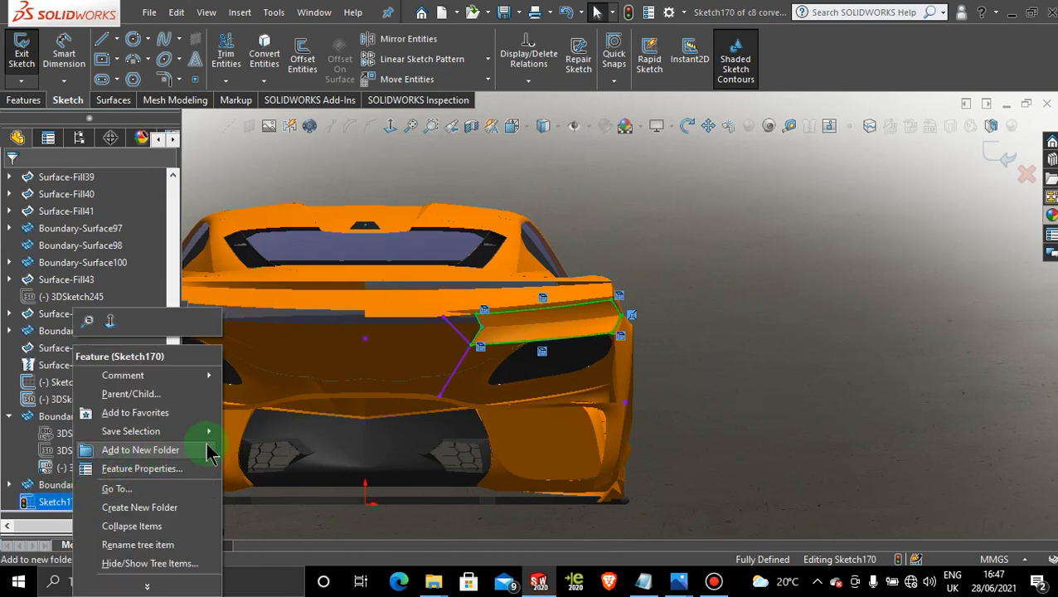
pyautogui.click(995, 156)
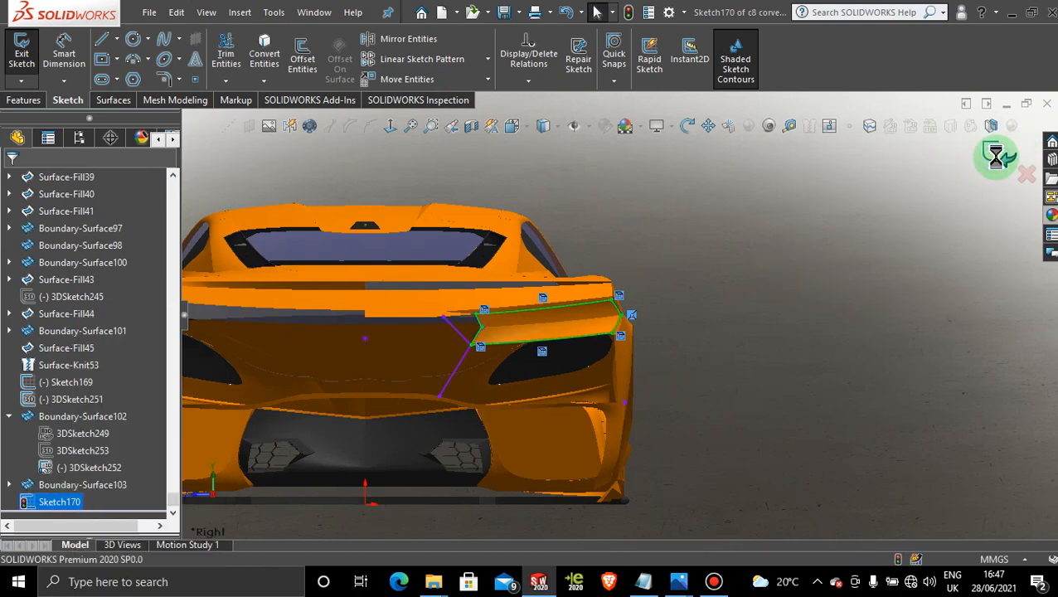
pyautogui.rightClick(46, 506)
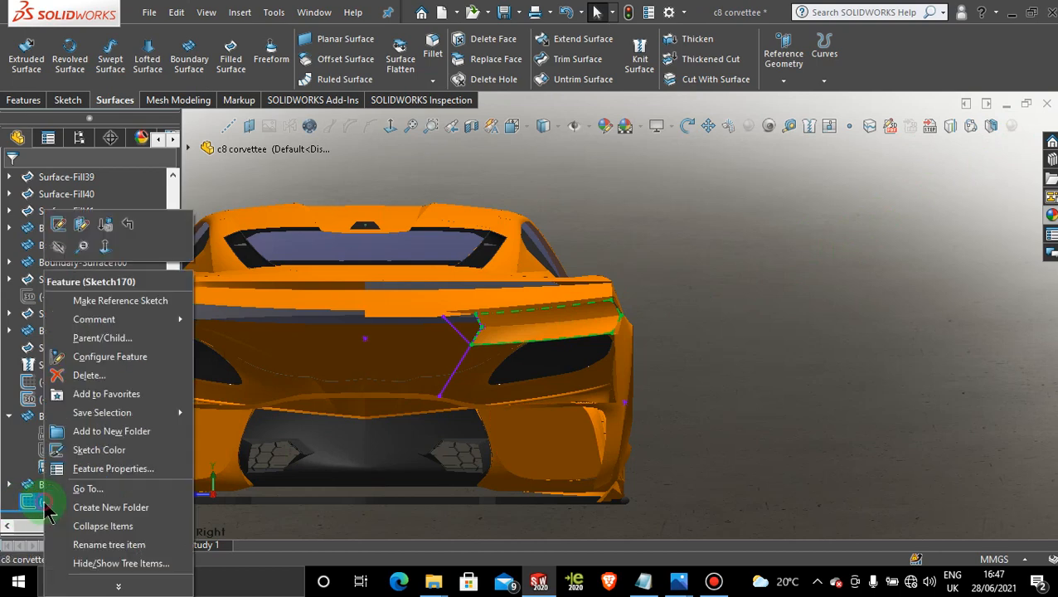
pyautogui.click(83, 375)
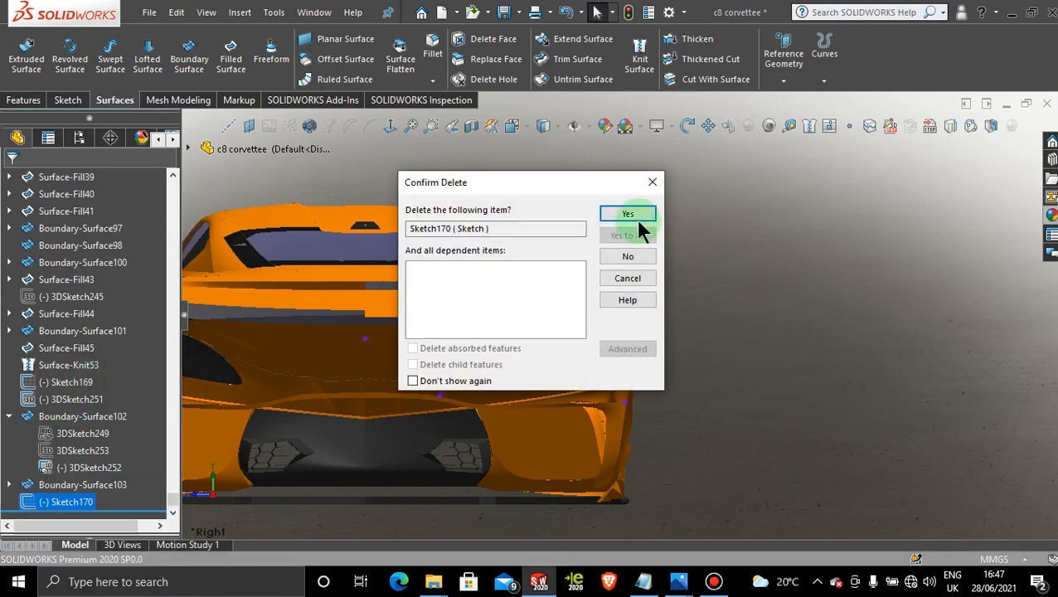
pyautogui.click(636, 218)
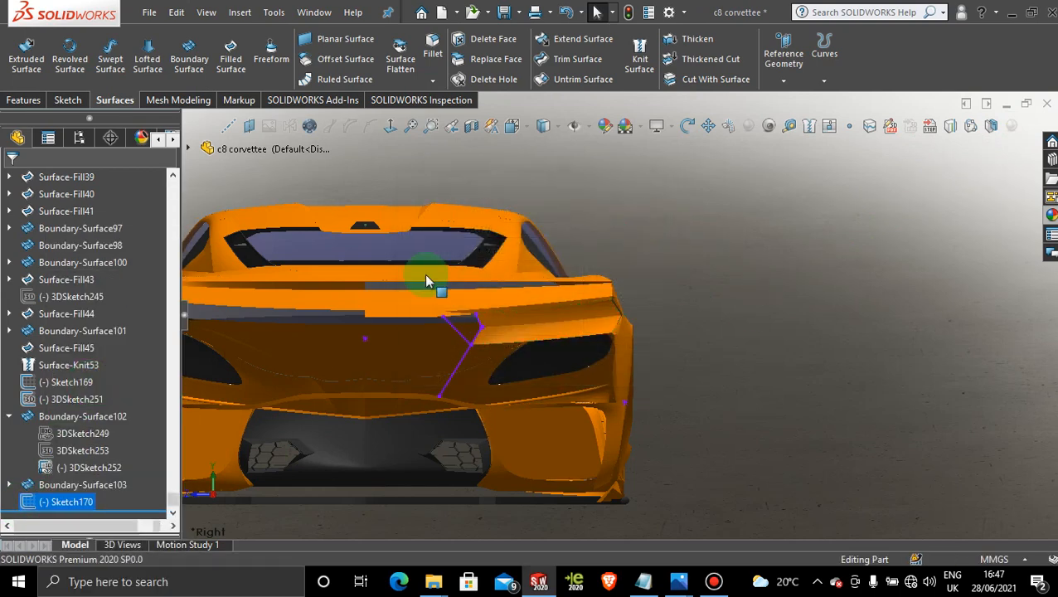
# Hide 3DSketch252, which runs along the inner notch of the tail light surfaces.
pyautogui.scroll(-5, 515, 339)
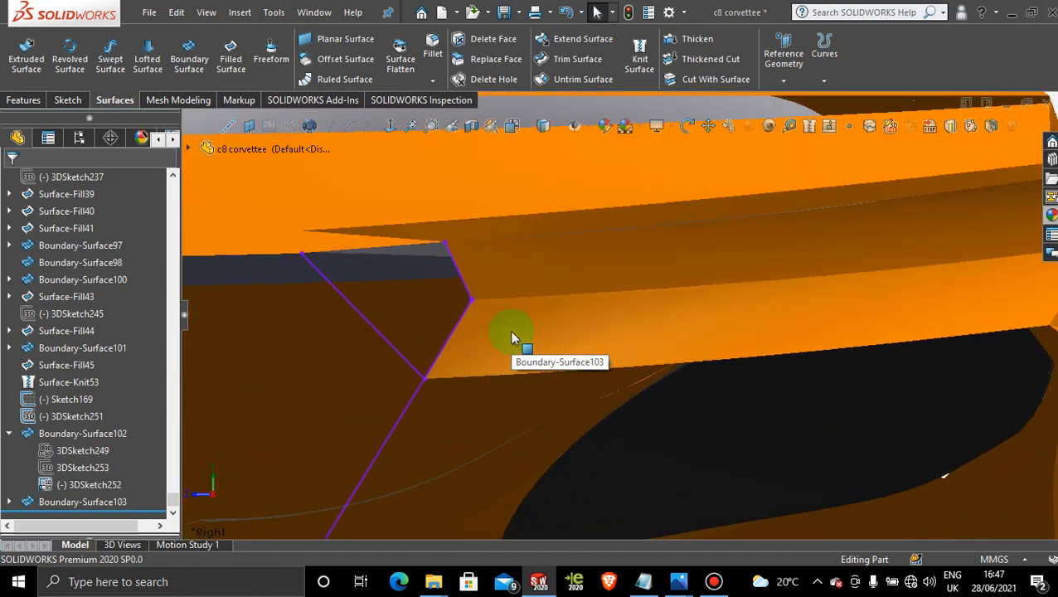
pyautogui.scroll(-2, 512, 335)
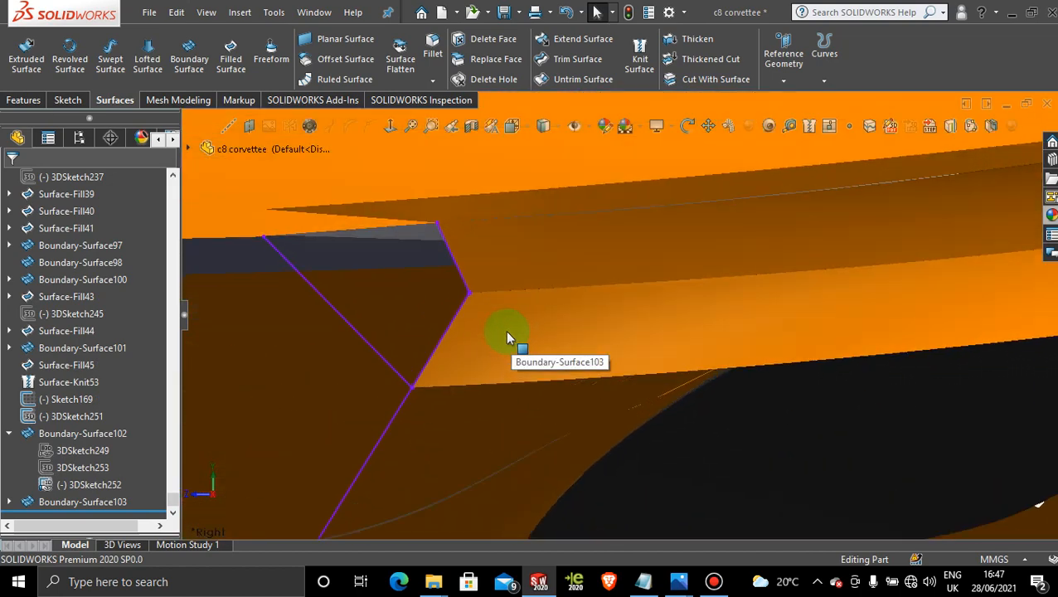
pyautogui.rightClick(456, 320)
pyautogui.click(471, 290)
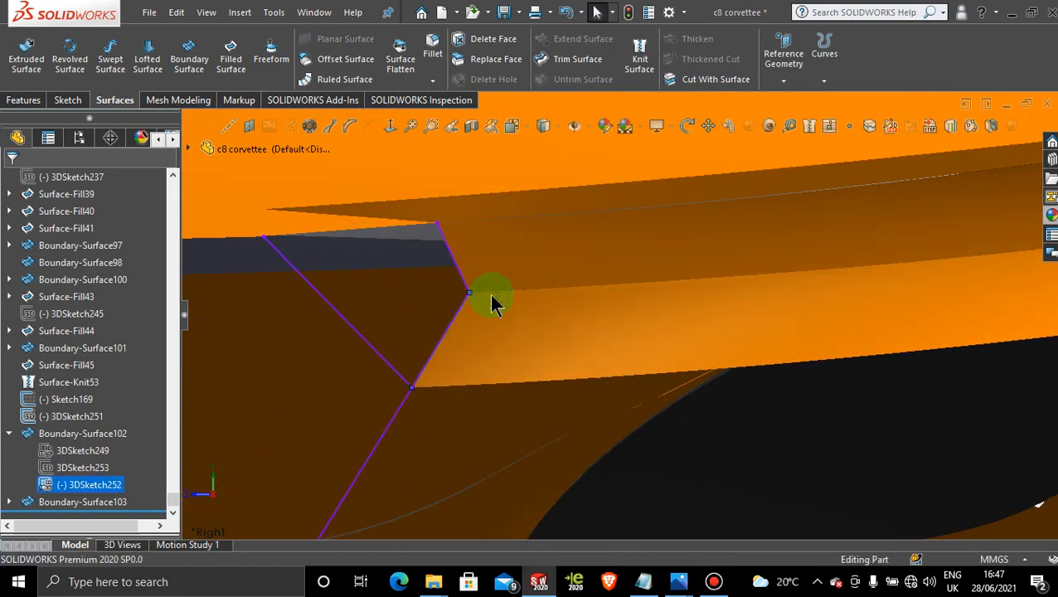
# Hide Sketch169 and 3DSketch251, whose points lie at the corner of the tail light's inner notch.
pyautogui.scroll(2, 538, 309)
pyautogui.scroll(-7, 523, 310)
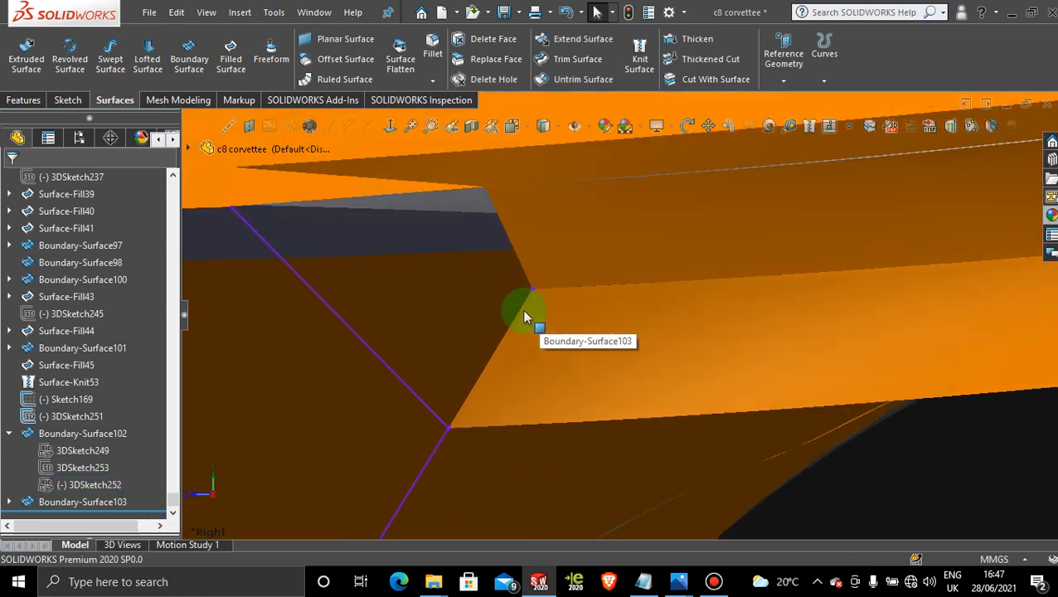
pyautogui.rightClick(569, 269)
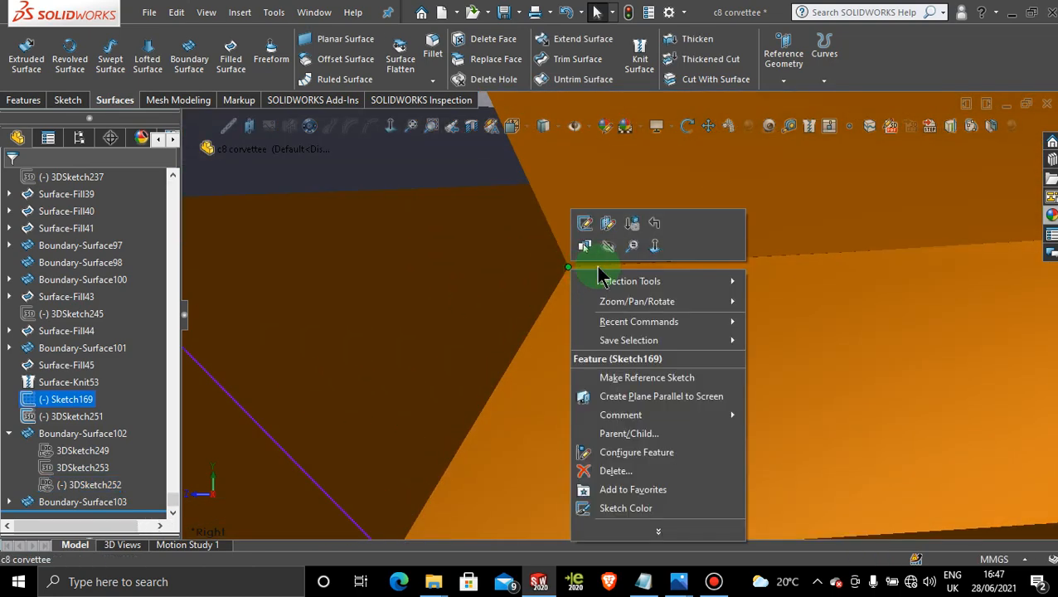
pyautogui.click(612, 259)
pyautogui.scroll(1, 685, 372)
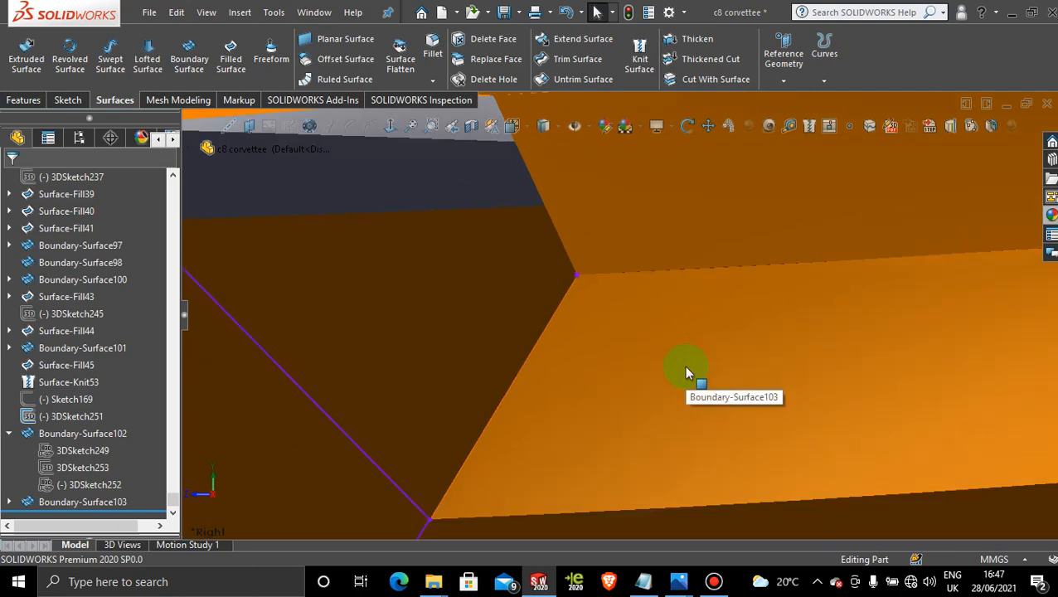
pyautogui.scroll(6, 686, 373)
pyautogui.scroll(-5, 677, 345)
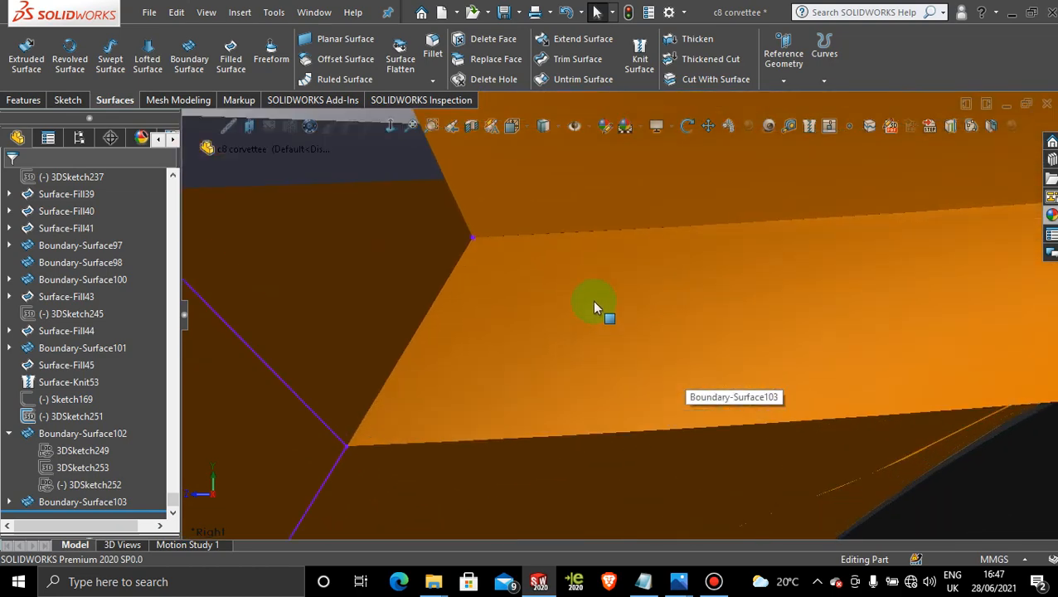
pyautogui.rightClick(472, 236)
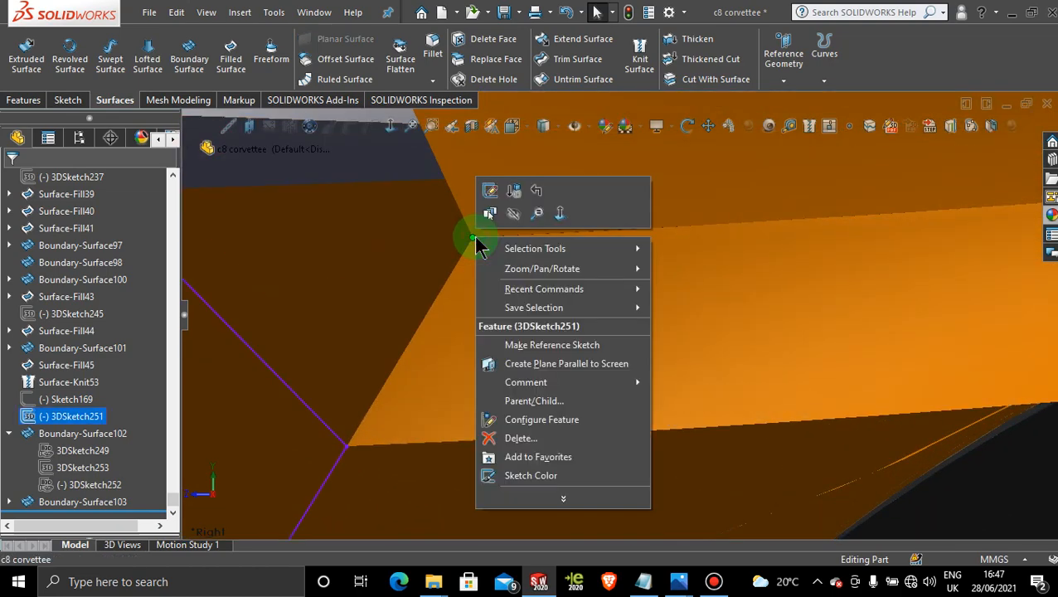
pyautogui.click(517, 217)
pyautogui.scroll(5, 596, 287)
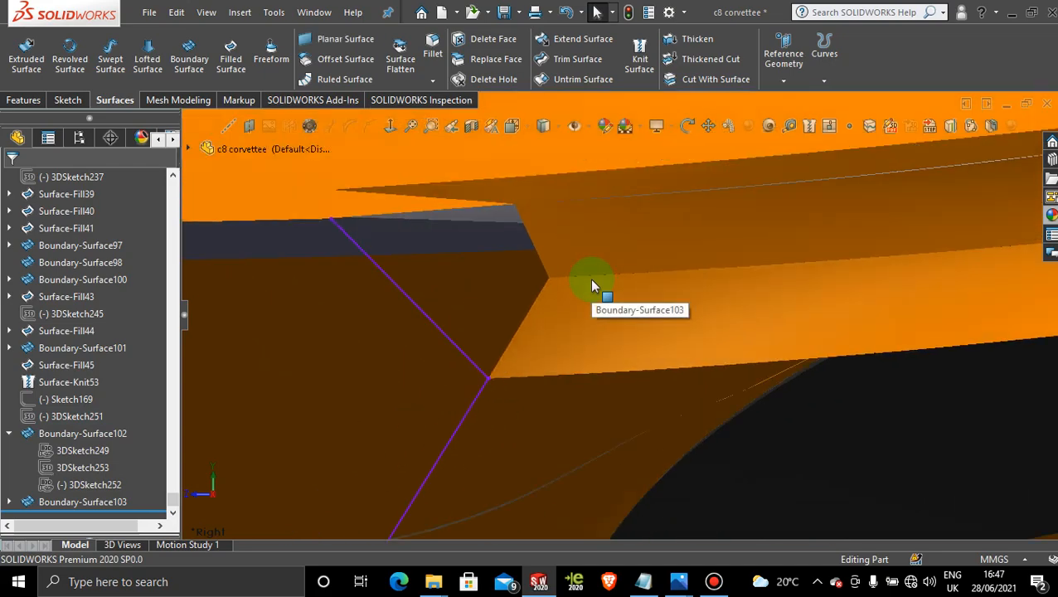
# Knit the upper and lower tail light surfaces, Boundary-Surface102 and Boundary-Surface103, without merging entities.
pyautogui.moveTo(874, 291); pyautogui.dragTo(746, 208, button='middle')
pyautogui.click(639, 56)
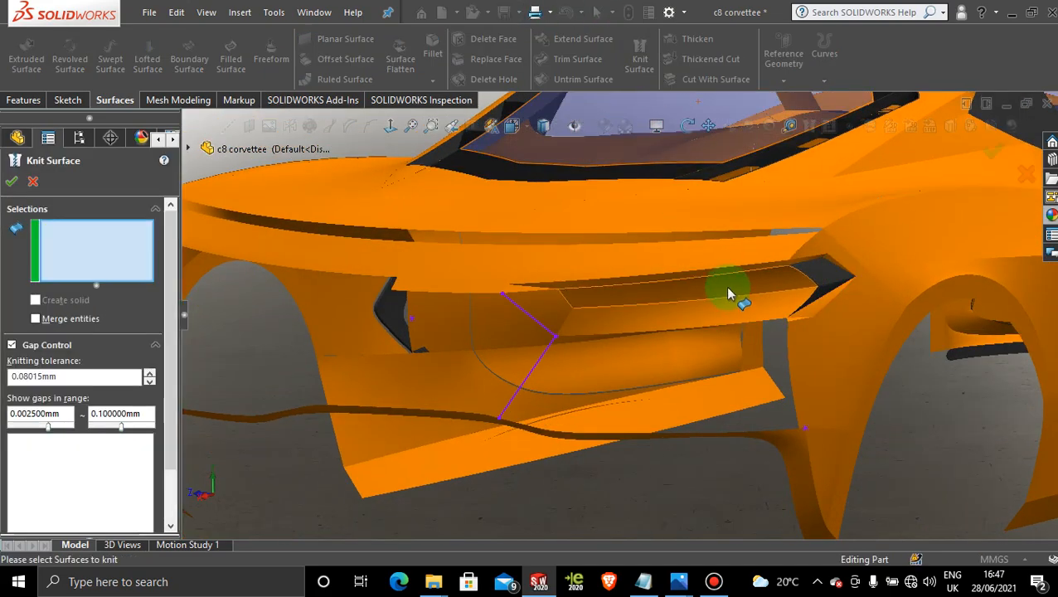
pyautogui.click(730, 297)
pyautogui.click(723, 318)
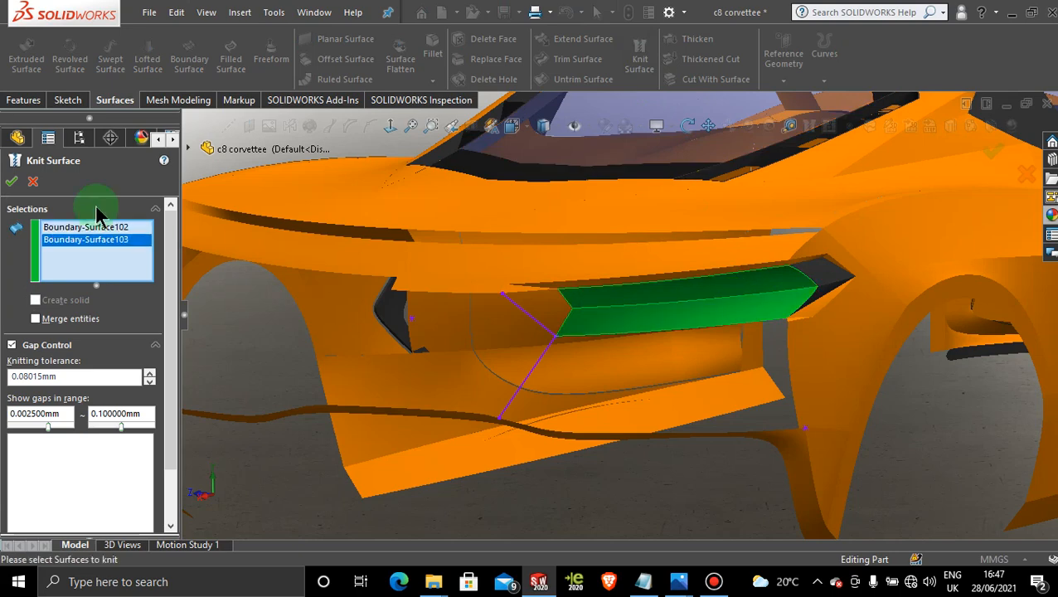
pyautogui.click(12, 182)
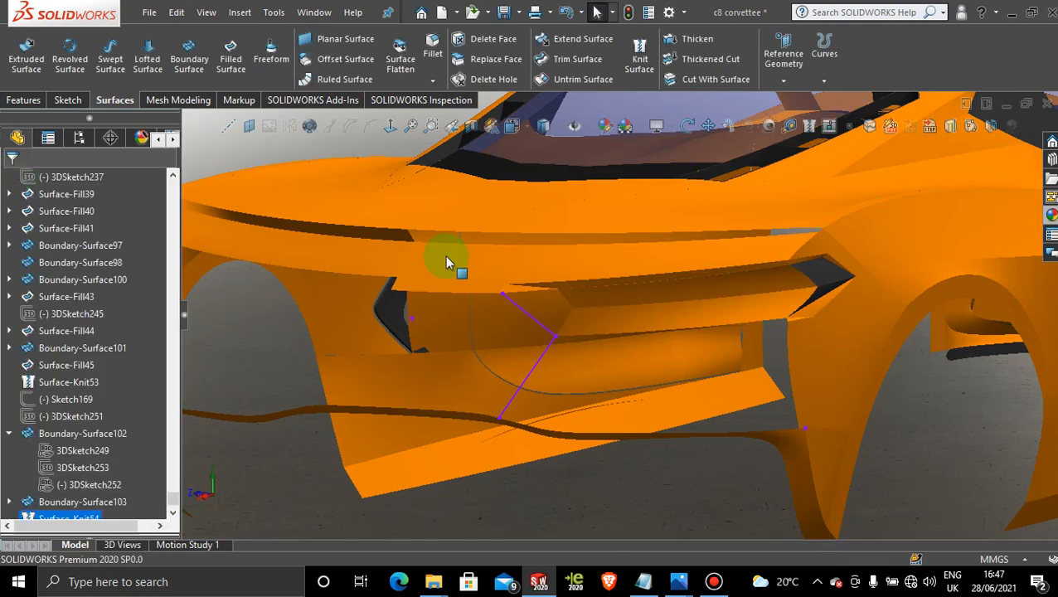
# Start a sketch on the Right Plane and convert both knitted tail light faces into one closed outline.
pyautogui.moveTo(969, 420); pyautogui.dragTo(960, 412, button='middle')
pyautogui.scroll(5, 962, 419)
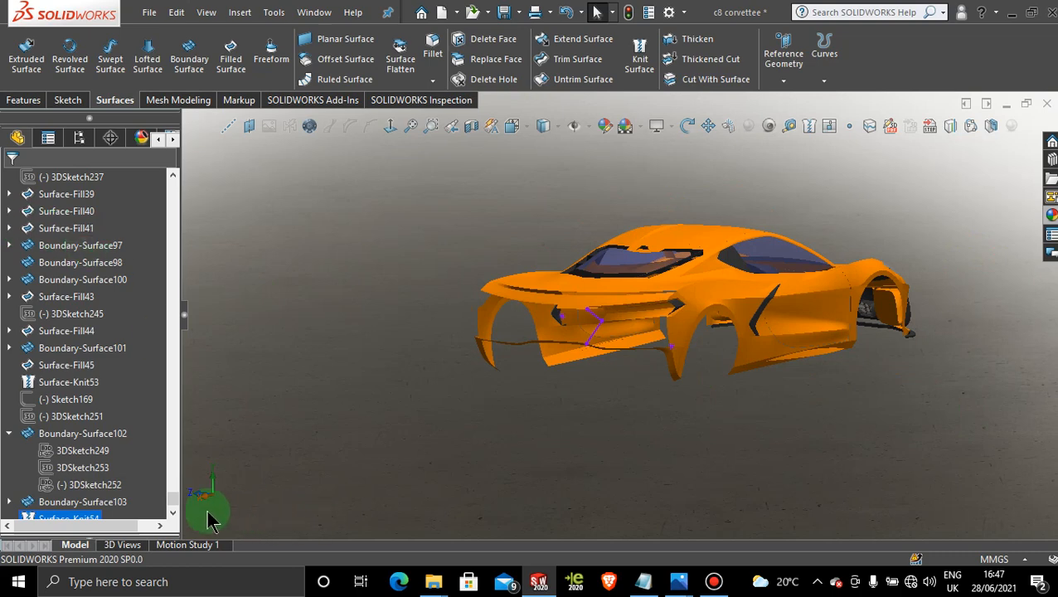
pyautogui.moveTo(207, 513)
pyautogui.mouseDown()
pyautogui.moveTo(154, 455)
pyautogui.moveTo(151, 178)
pyautogui.mouseUp()
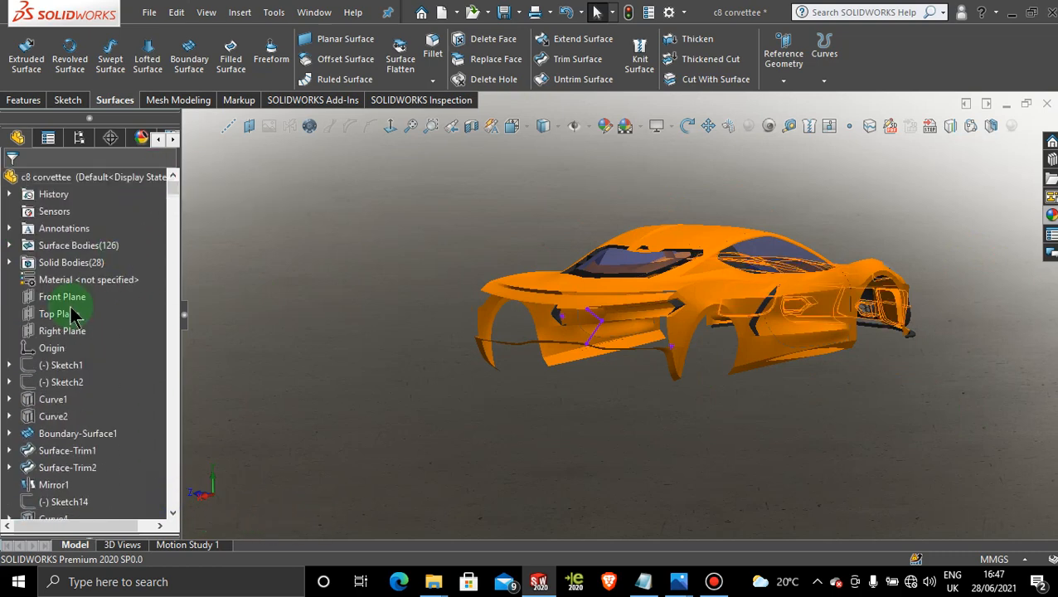
pyautogui.click(63, 331)
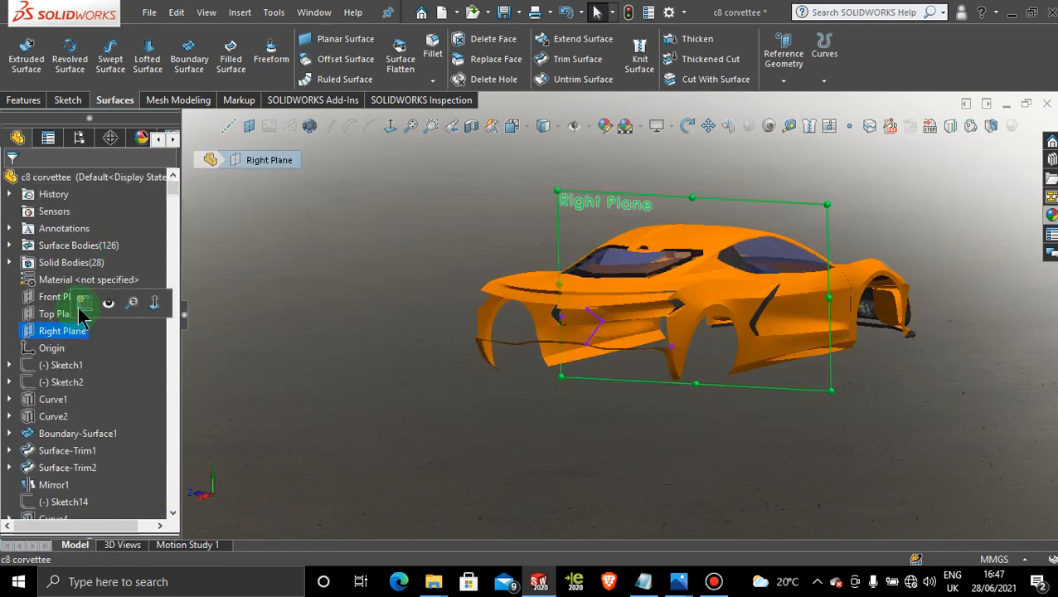
pyautogui.click(83, 303)
pyautogui.click(393, 130)
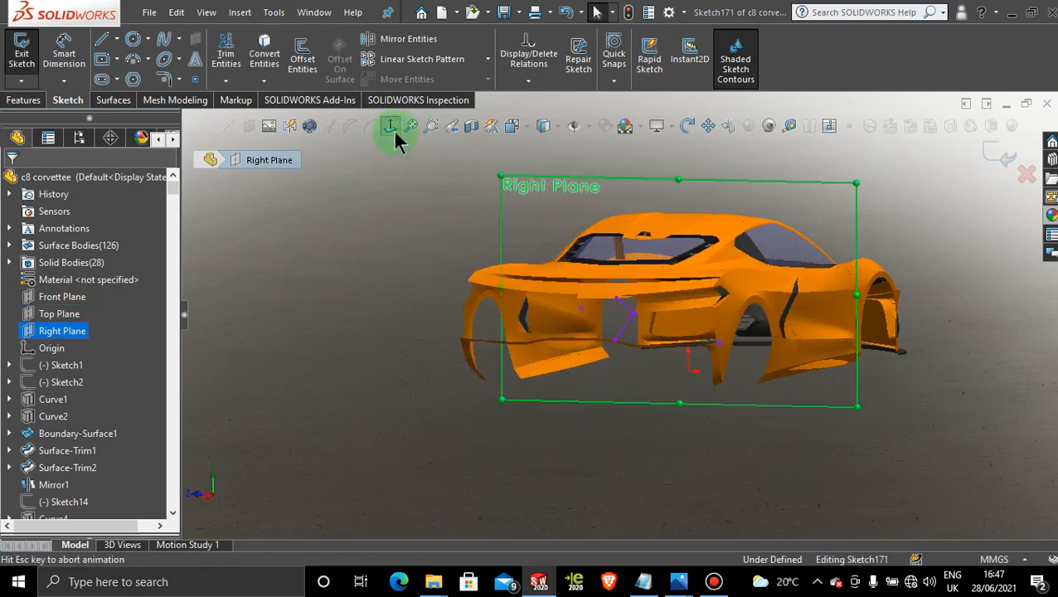
pyautogui.scroll(-5, 700, 272)
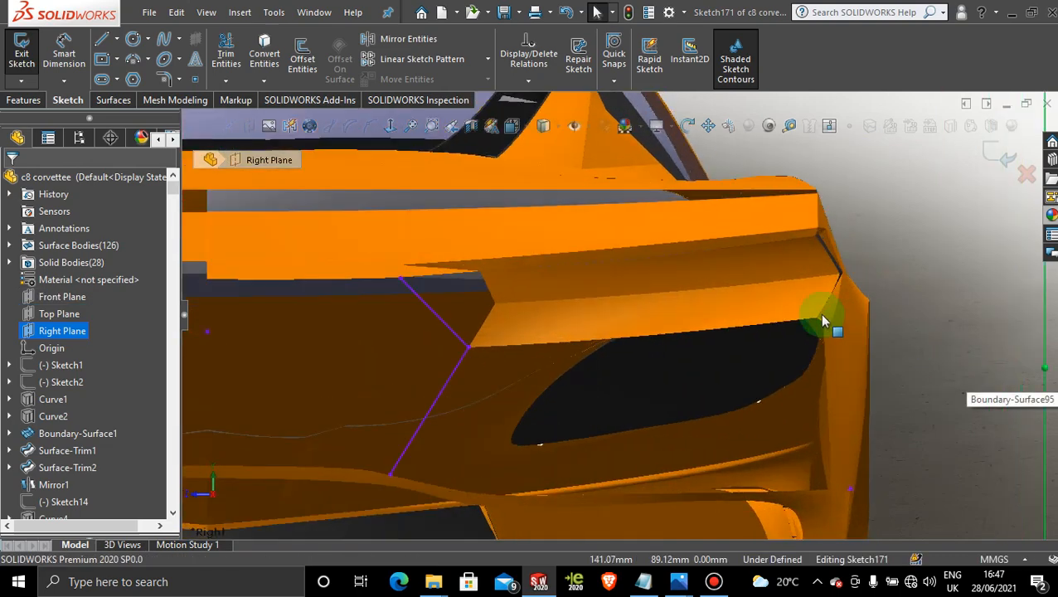
pyautogui.click(266, 46)
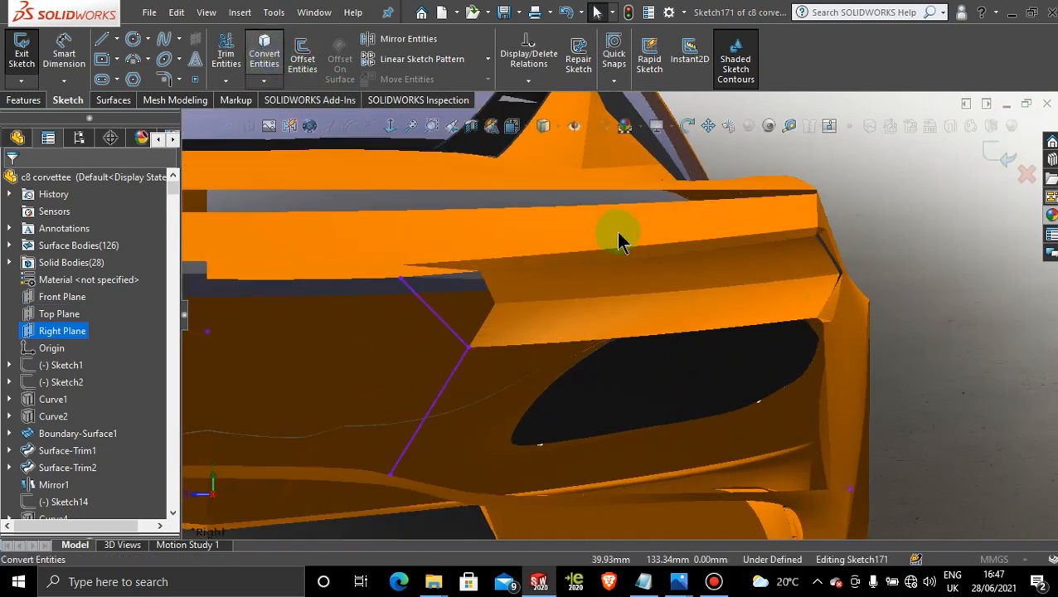
pyautogui.click(661, 286)
pyautogui.click(658, 302)
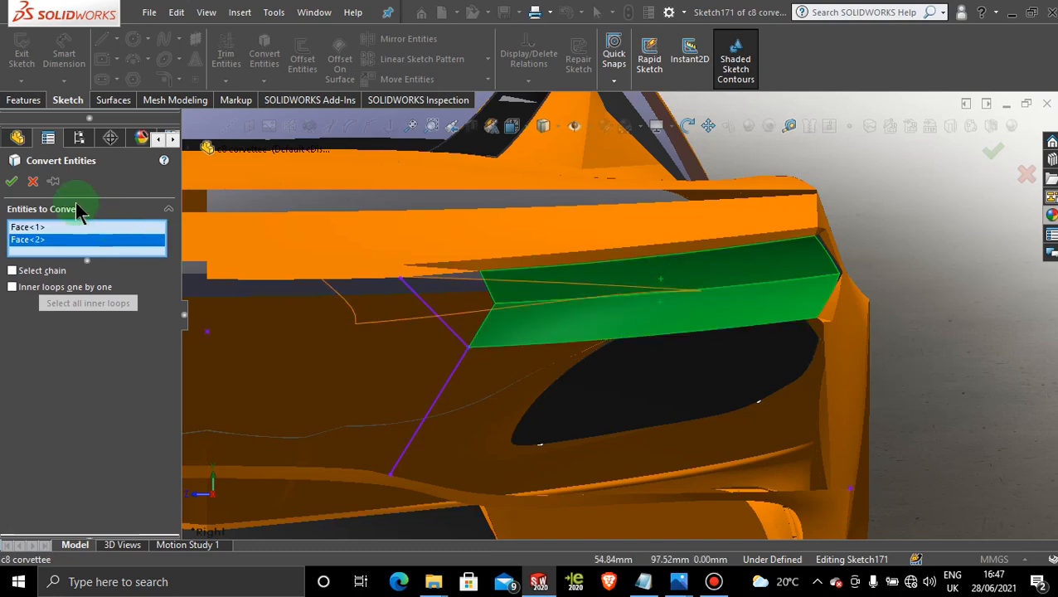
pyautogui.click(9, 183)
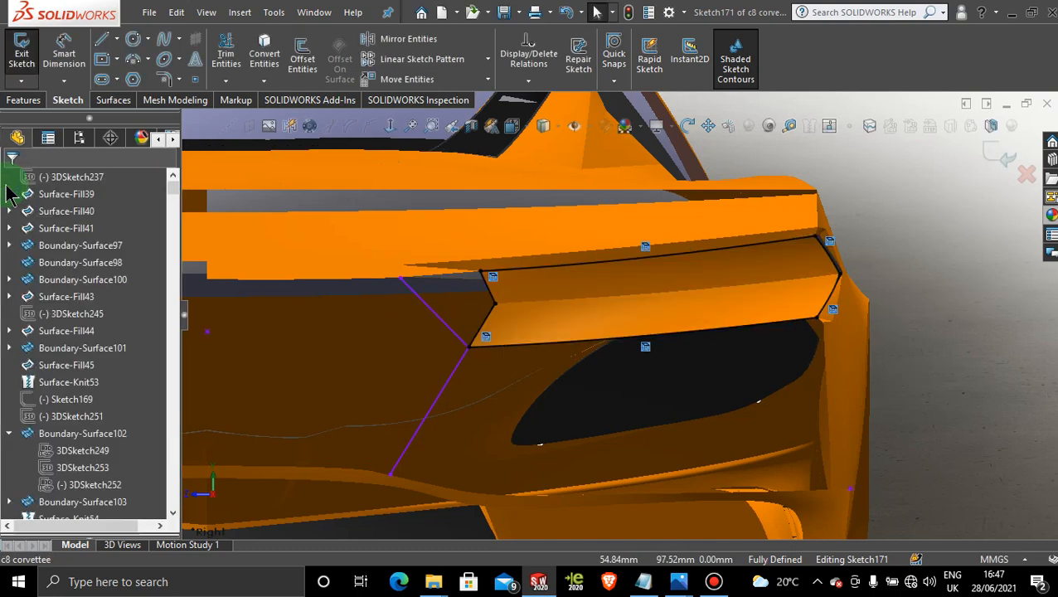
# Try to offset the chained tail light outline inward by 0.50 mm in the current sketch.
pyautogui.scroll(-6, 598, 276)
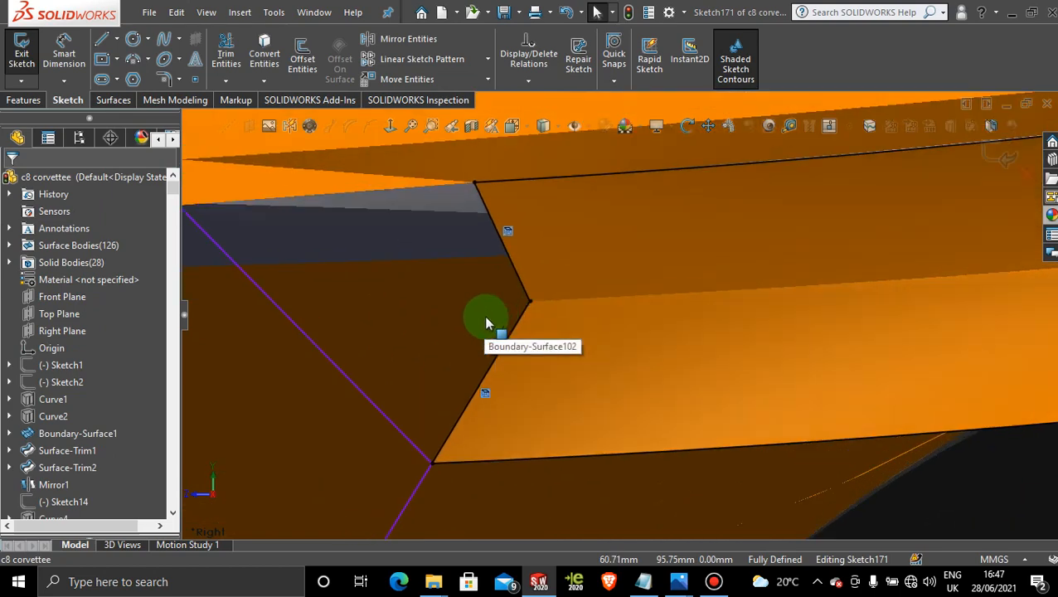
pyautogui.scroll(6, 604, 308)
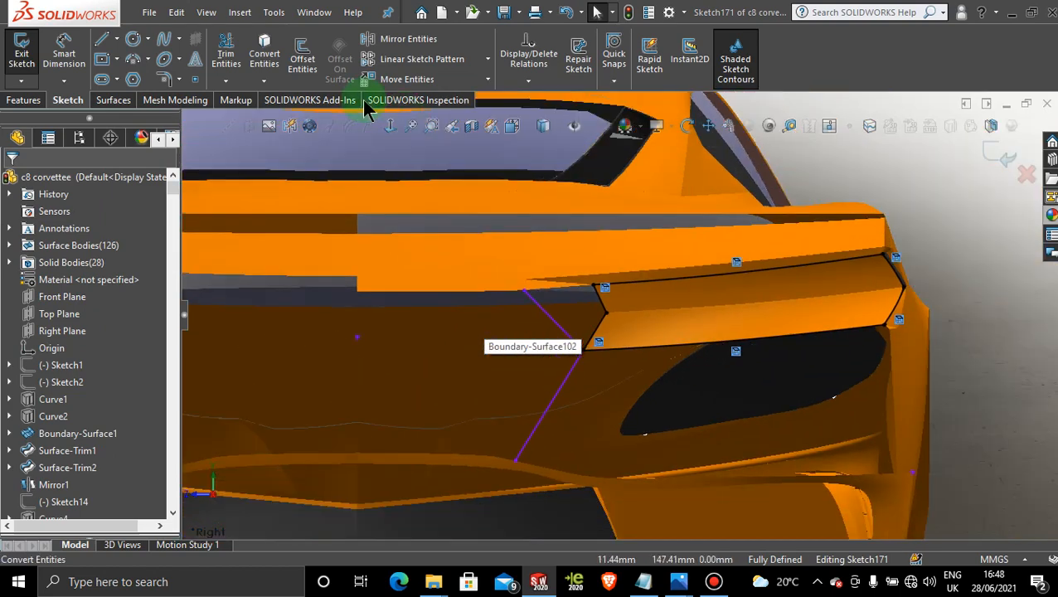
pyautogui.click(302, 51)
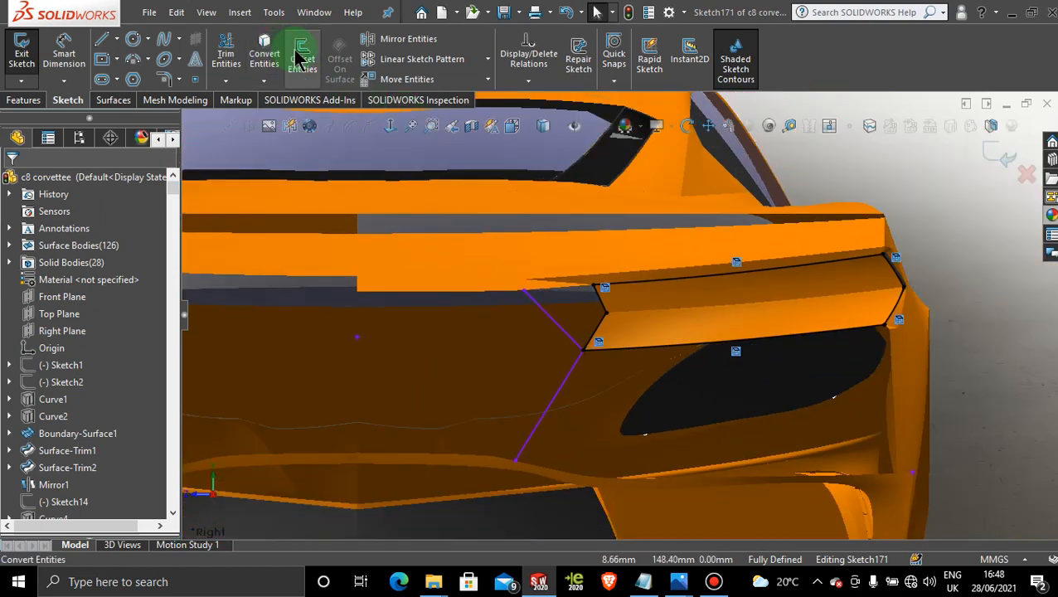
pyautogui.click(722, 282)
pyautogui.click(722, 282)
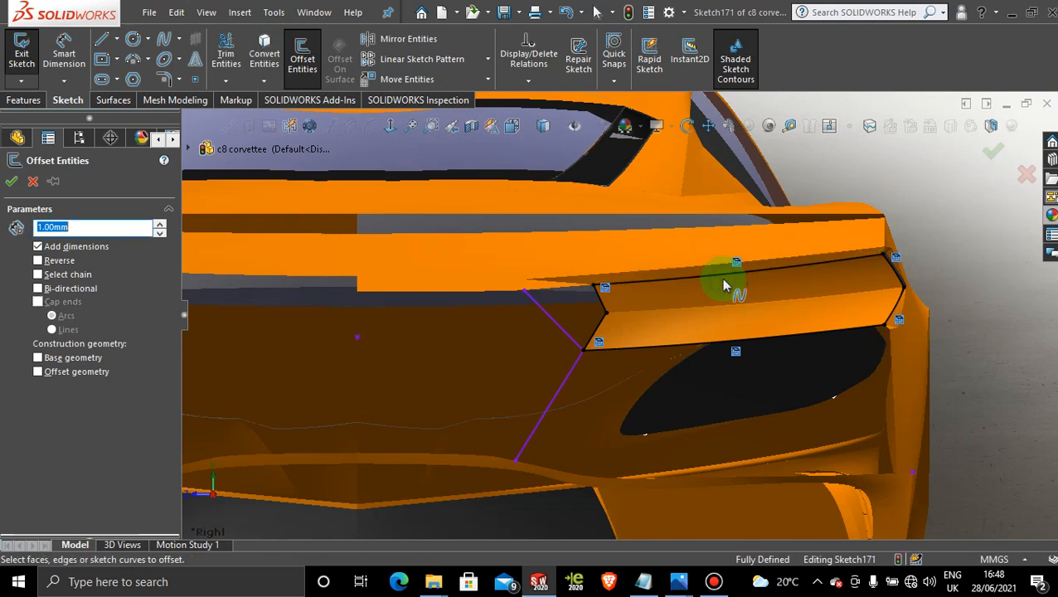
pyautogui.moveTo(699, 246)
pyautogui.mouseDown()
pyautogui.moveTo(898, 374)
pyautogui.moveTo(546, 330)
pyautogui.moveTo(599, 233)
pyautogui.mouseUp()
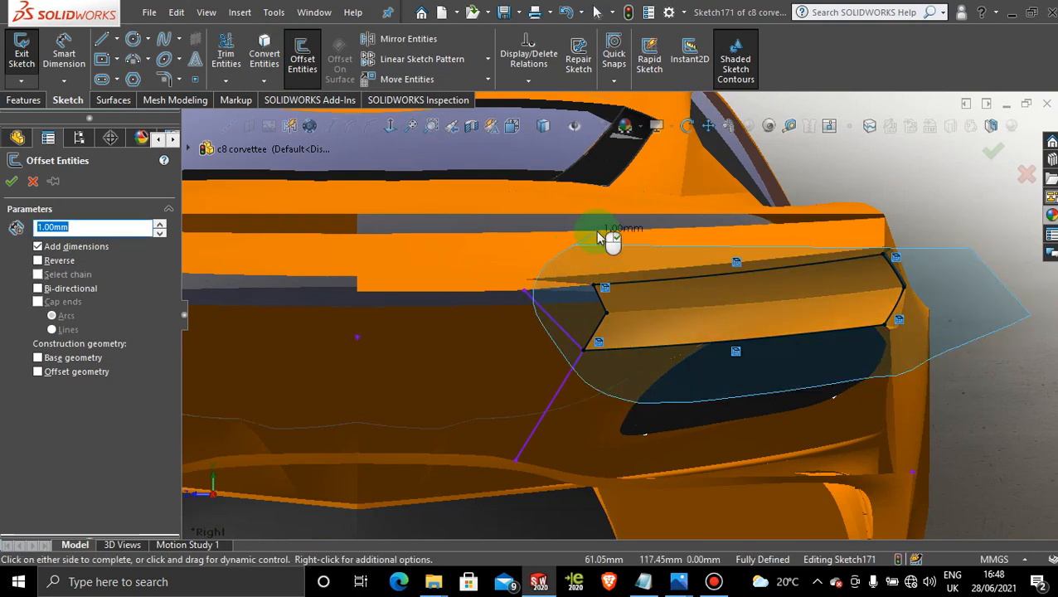
pyautogui.click(36, 260)
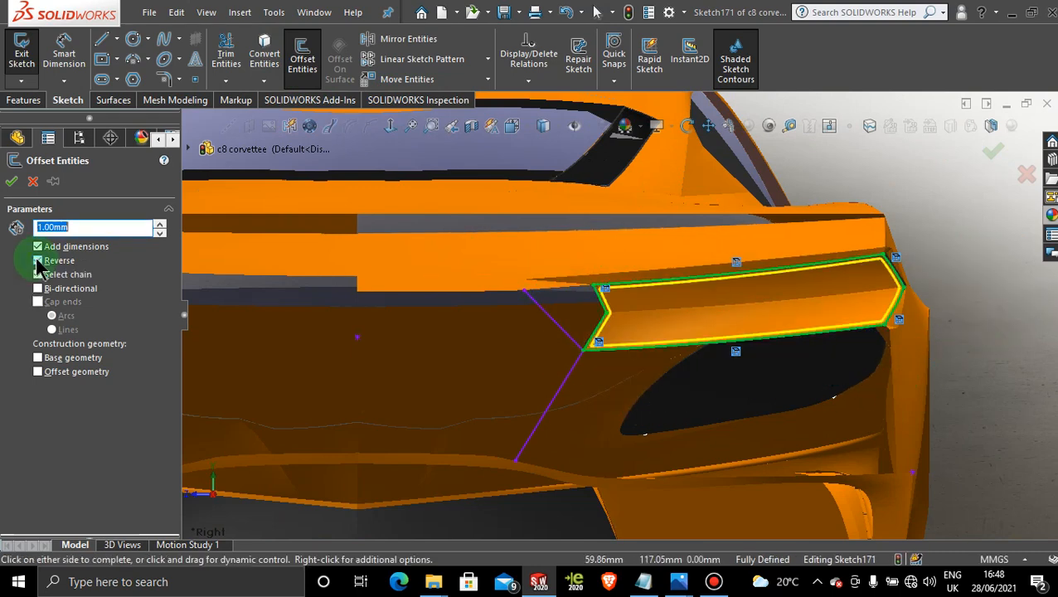
pyautogui.scroll(-3, 879, 298)
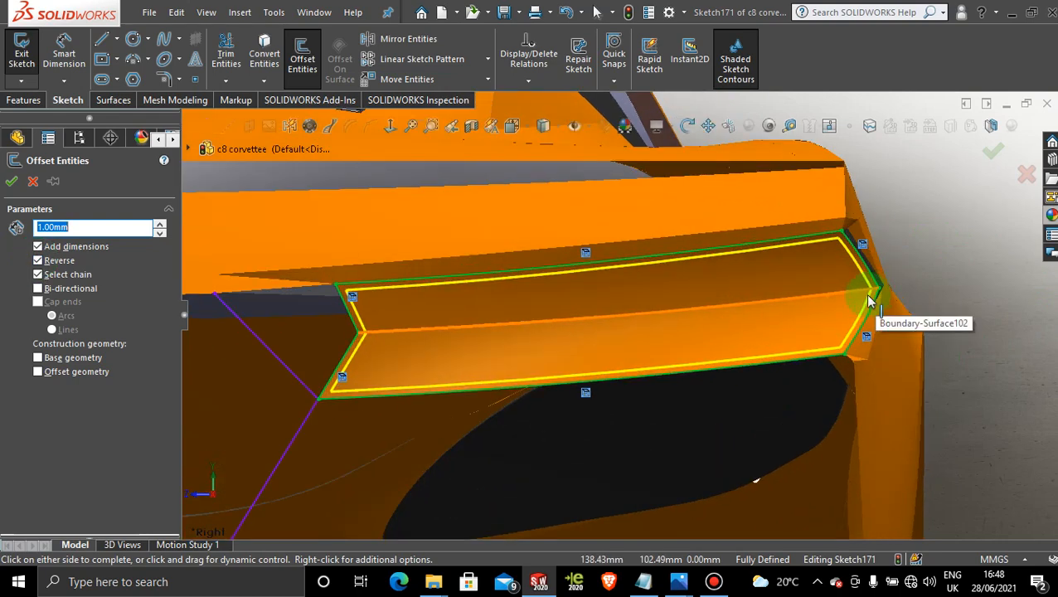
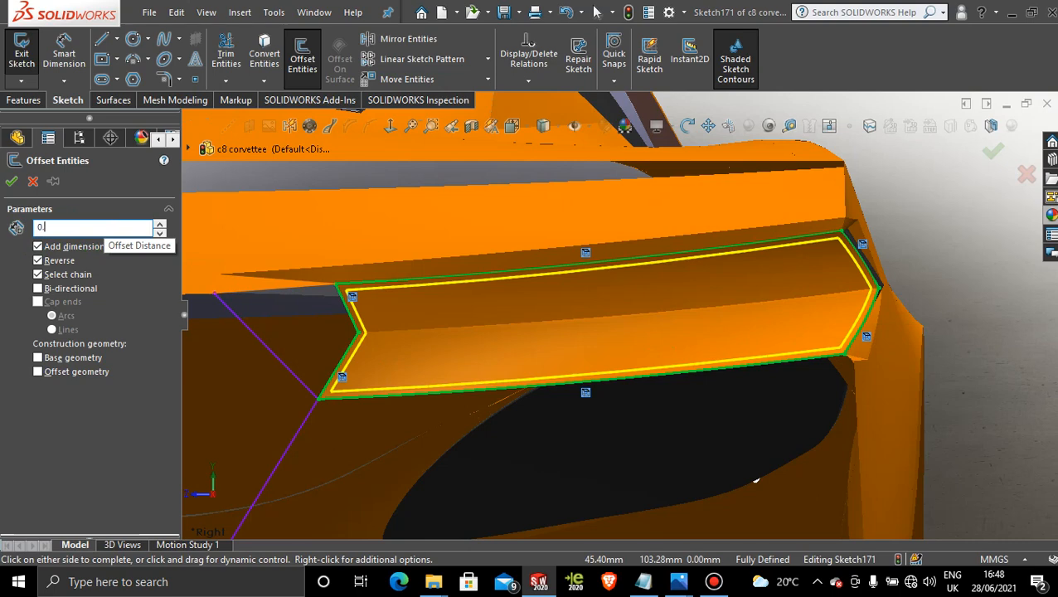
pyautogui.click(925, 214)
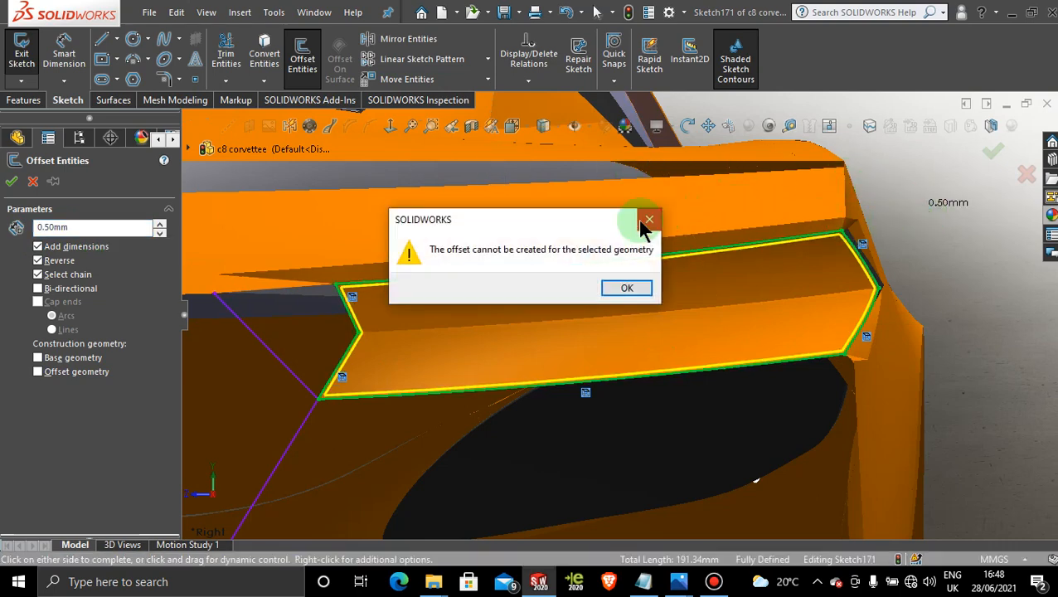
pyautogui.click(646, 221)
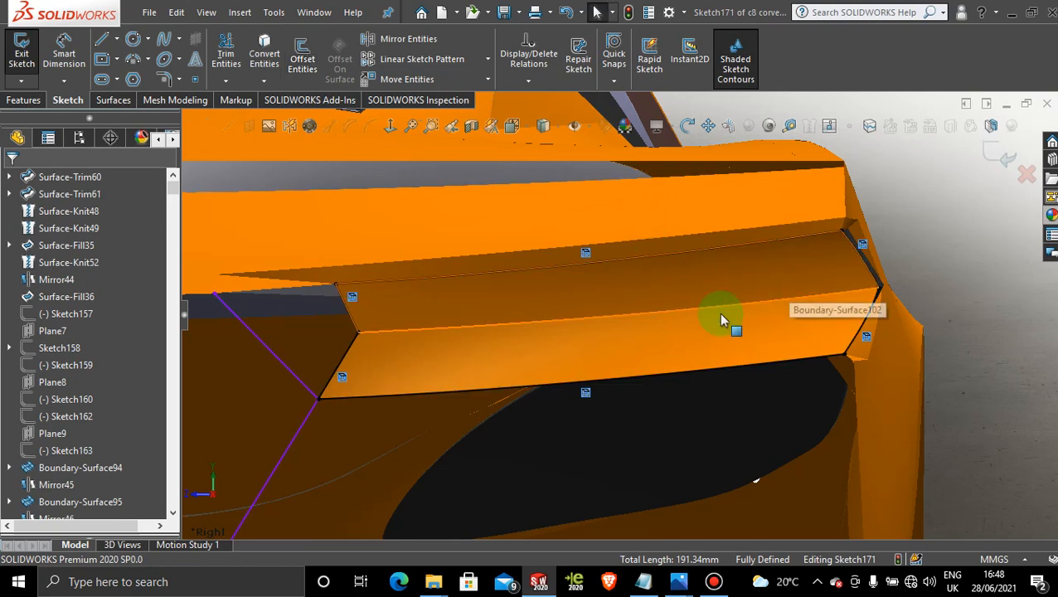
# Reopen the tail light outline sketch, Sketch171, and offset the whole chain 0.50 mm inward.
pyautogui.moveTo(1008, 282); pyautogui.dragTo(893, 315, button='middle')
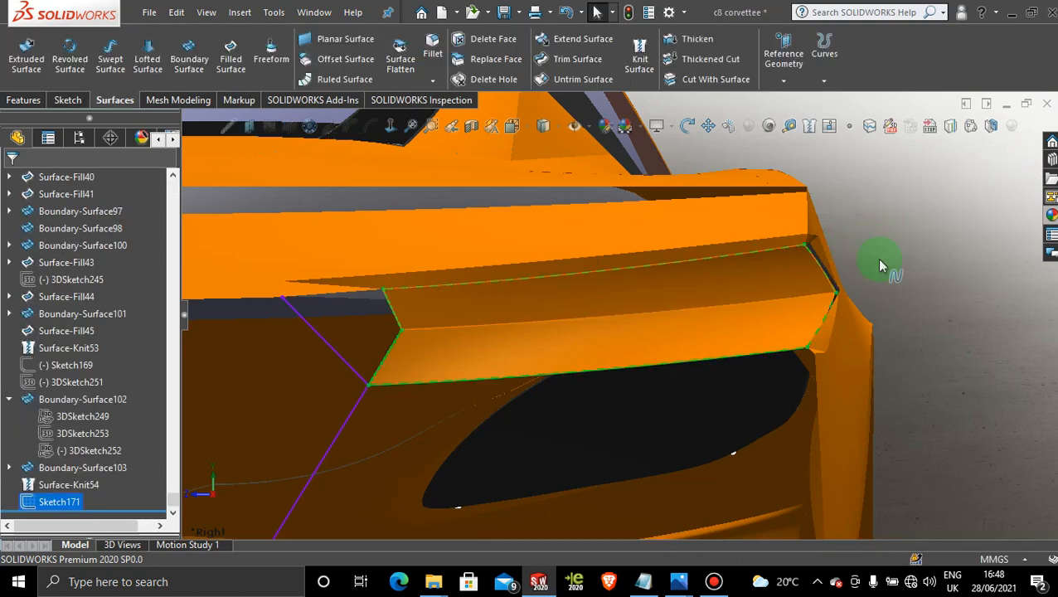
pyautogui.rightClick(45, 502)
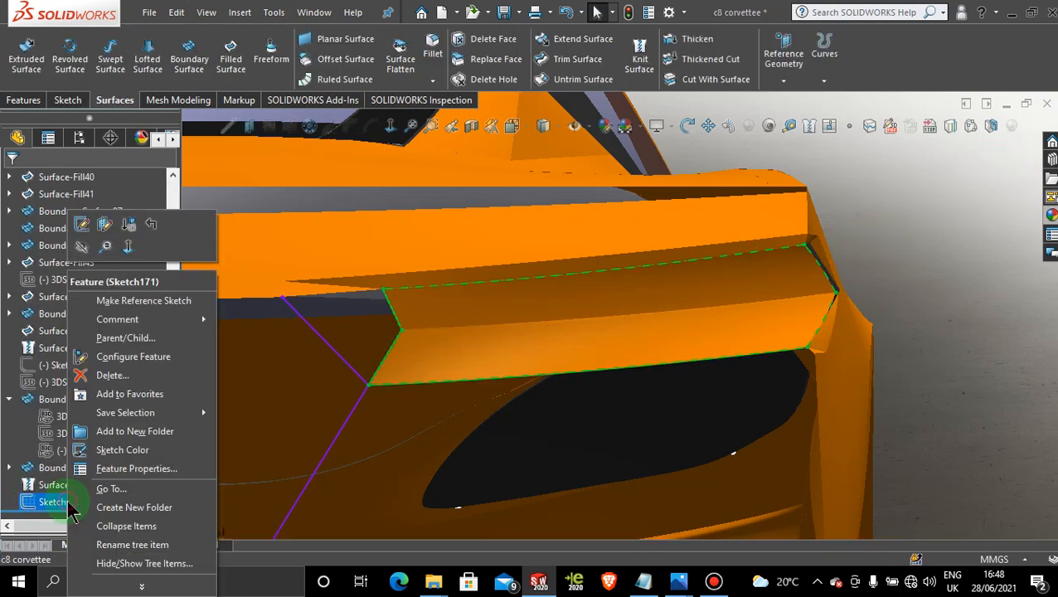
pyautogui.click(81, 224)
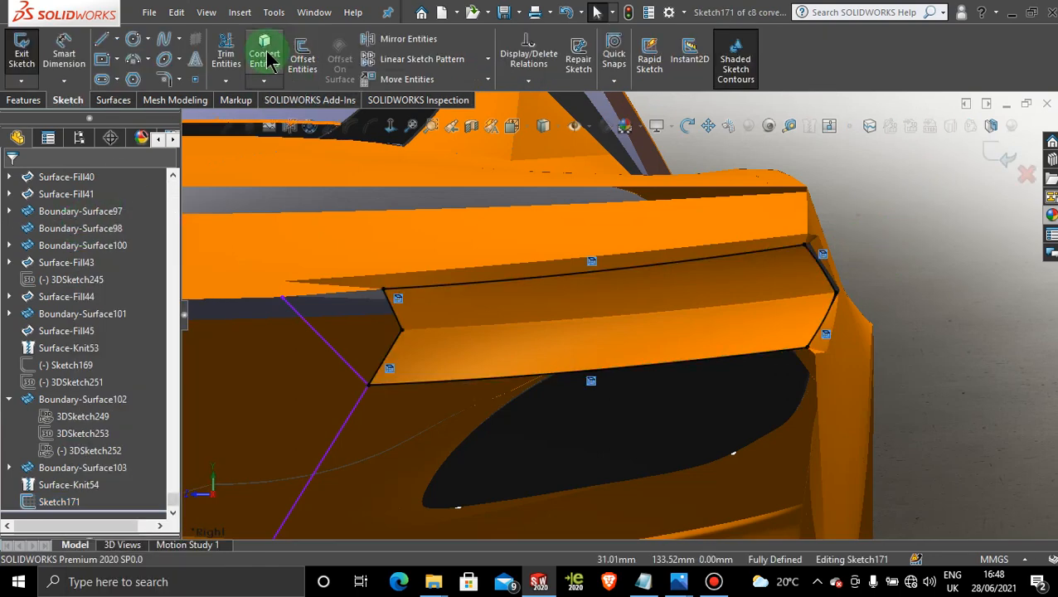
pyautogui.click(300, 58)
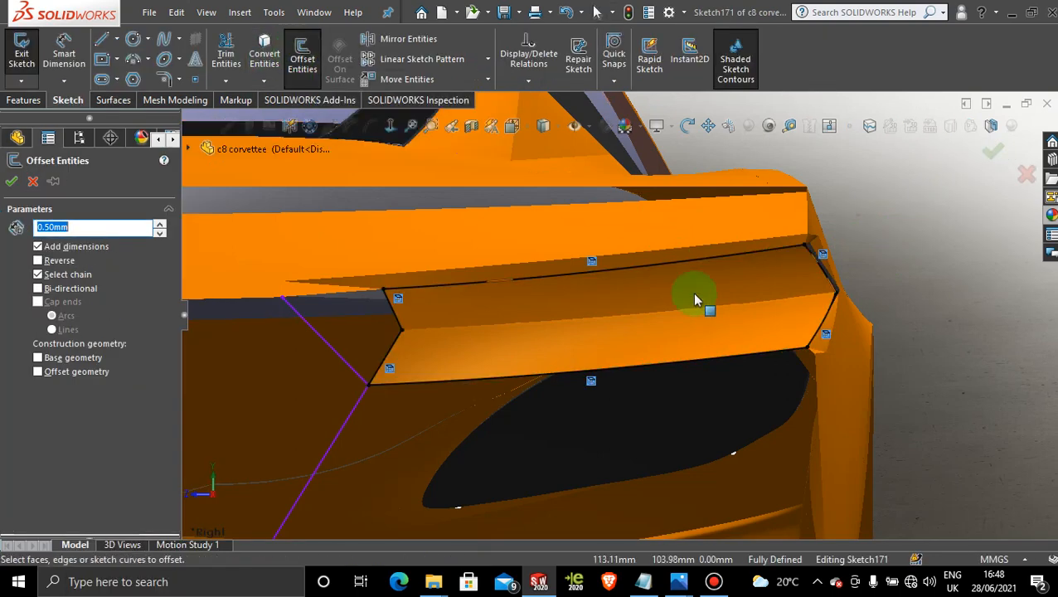
pyautogui.moveTo(850, 175)
pyautogui.mouseDown()
pyautogui.moveTo(389, 284)
pyautogui.moveTo(425, 413)
pyautogui.moveTo(886, 295)
pyautogui.moveTo(834, 199)
pyautogui.moveTo(797, 199)
pyautogui.mouseUp()
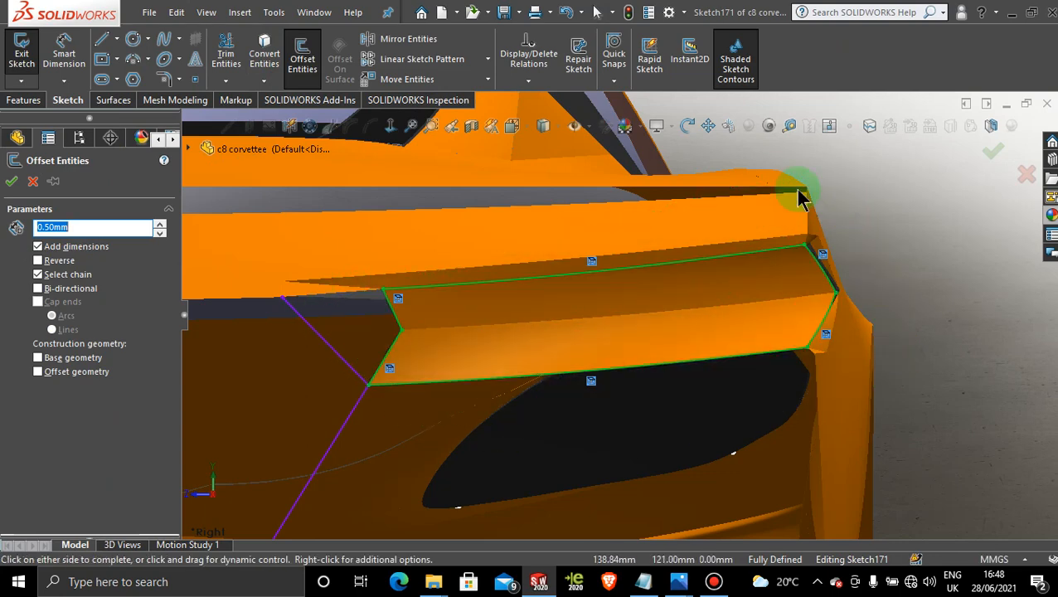
pyautogui.click(38, 261)
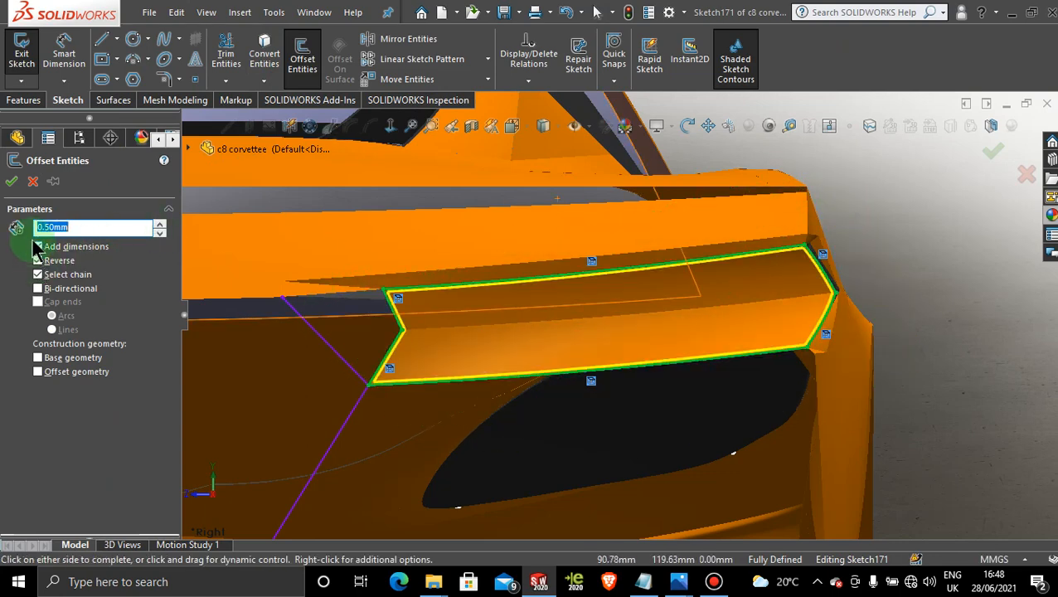
pyautogui.click(37, 246)
pyautogui.click(12, 183)
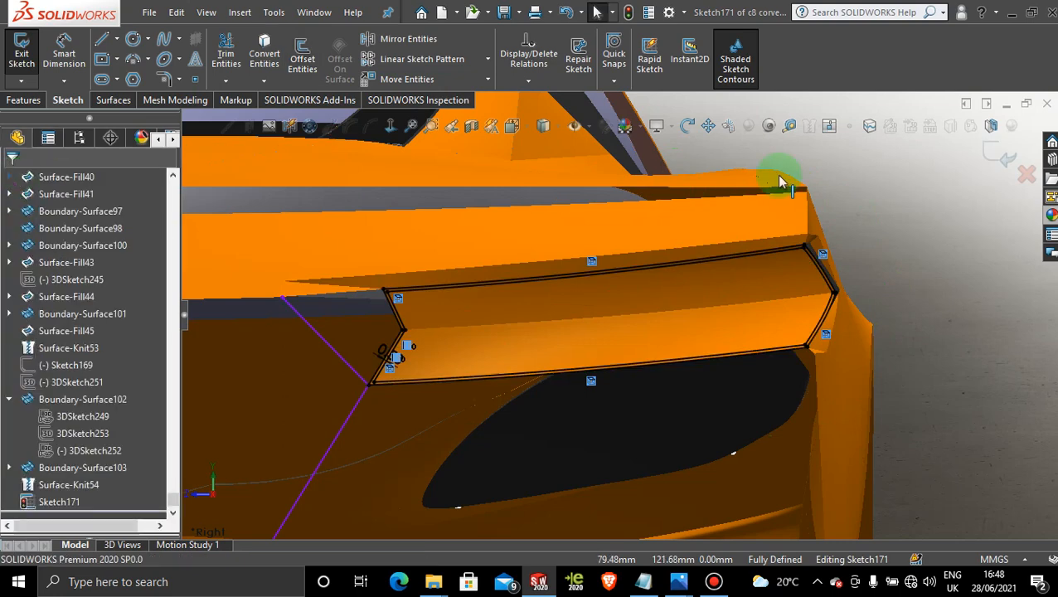
# Trim away all segments of the original outer tail light outline with Power trim, keeping only the inner offset loop.
pyautogui.scroll(-5, 787, 257)
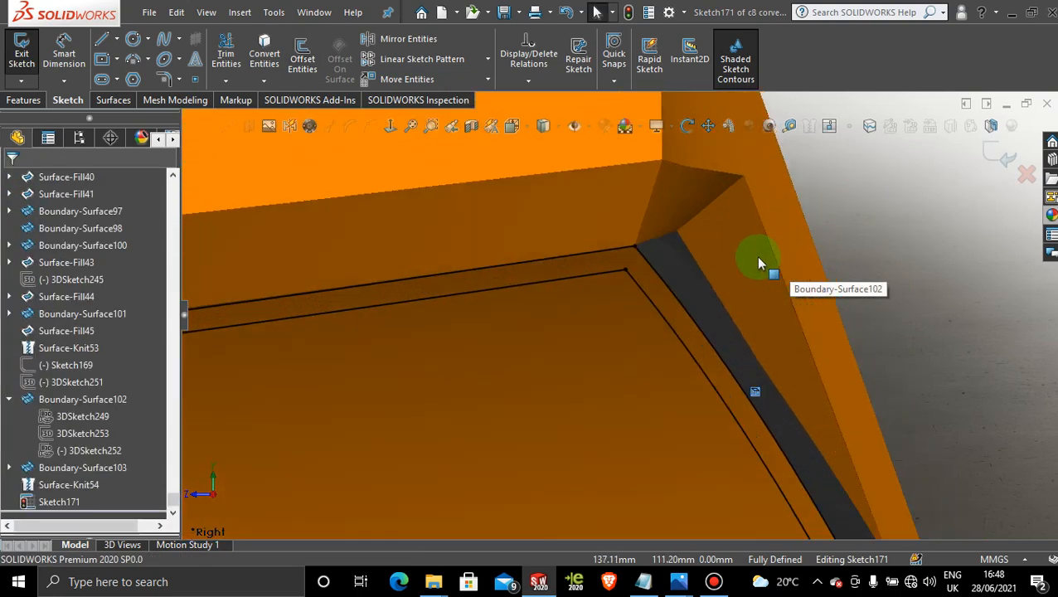
pyautogui.click(218, 56)
pyautogui.moveTo(685, 229)
pyautogui.mouseDown()
pyautogui.moveTo(659, 265)
pyautogui.moveTo(590, 251)
pyautogui.mouseUp()
pyautogui.moveTo(596, 258)
pyautogui.mouseDown(button='middle')
pyautogui.moveTo(791, 413)
pyautogui.moveTo(774, 455)
pyautogui.moveTo(690, 456)
pyautogui.moveTo(682, 387)
pyautogui.mouseUp(button='middle')
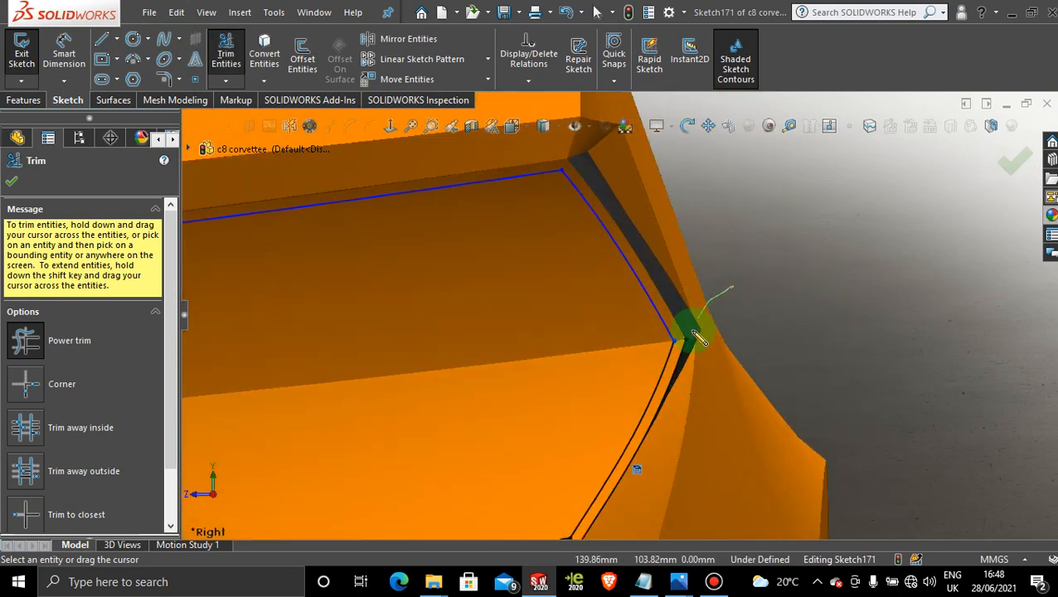
pyautogui.moveTo(687, 367); pyautogui.dragTo(687, 373)
pyautogui.scroll(4, 658, 430)
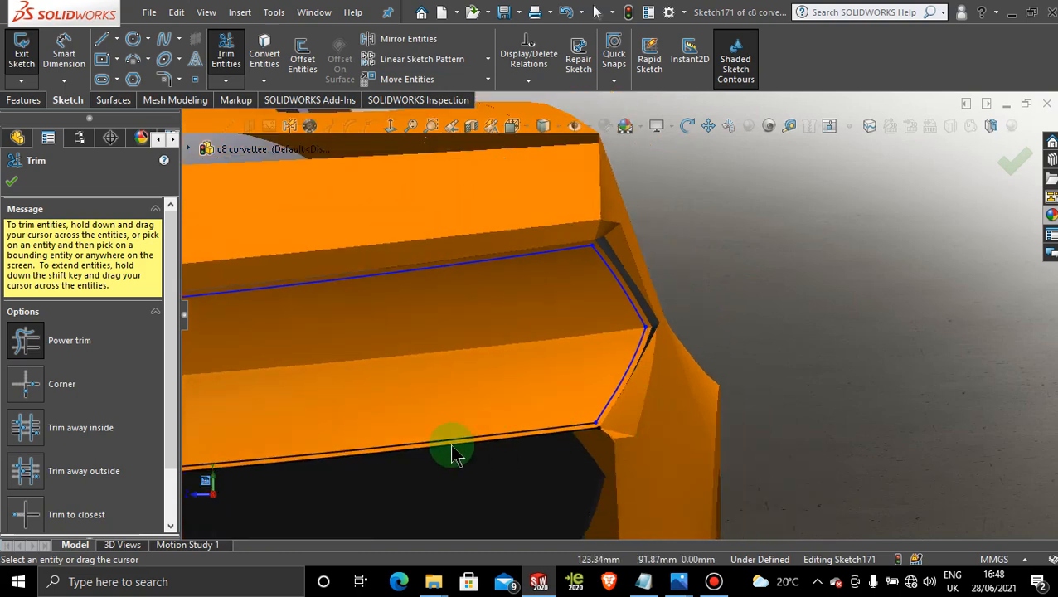
pyautogui.scroll(-4, 490, 466)
pyautogui.moveTo(531, 387); pyautogui.dragTo(551, 341)
pyautogui.scroll(8, 524, 425)
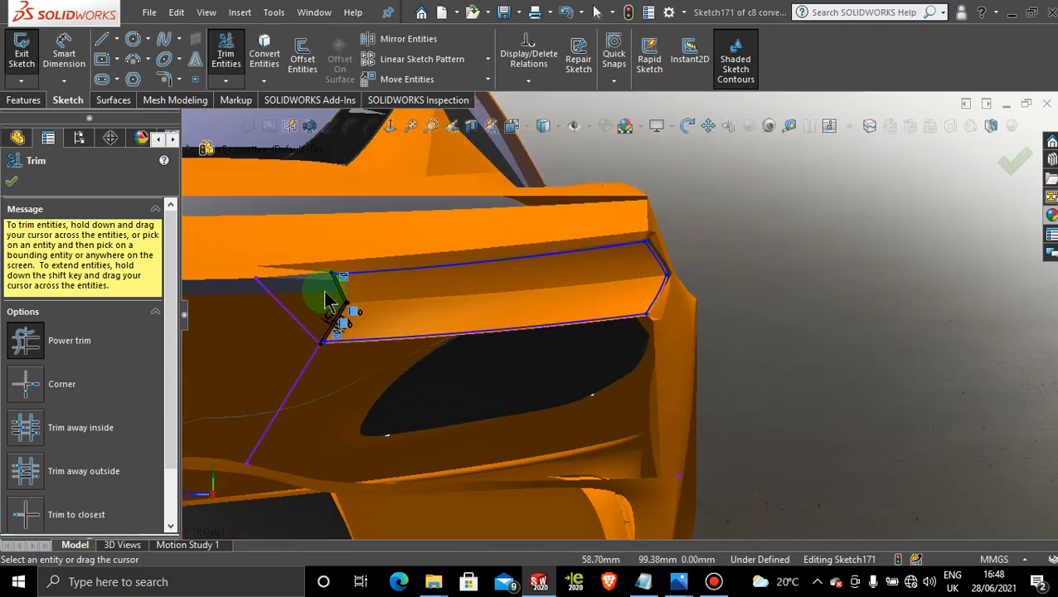
pyautogui.scroll(-6, 330, 303)
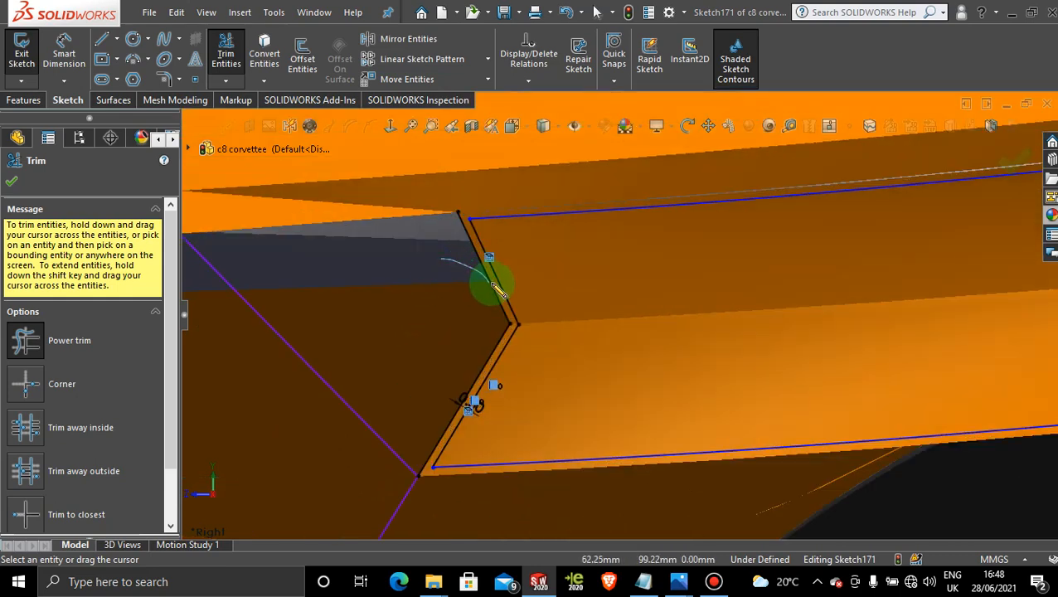
pyautogui.moveTo(496, 286); pyautogui.dragTo(471, 355)
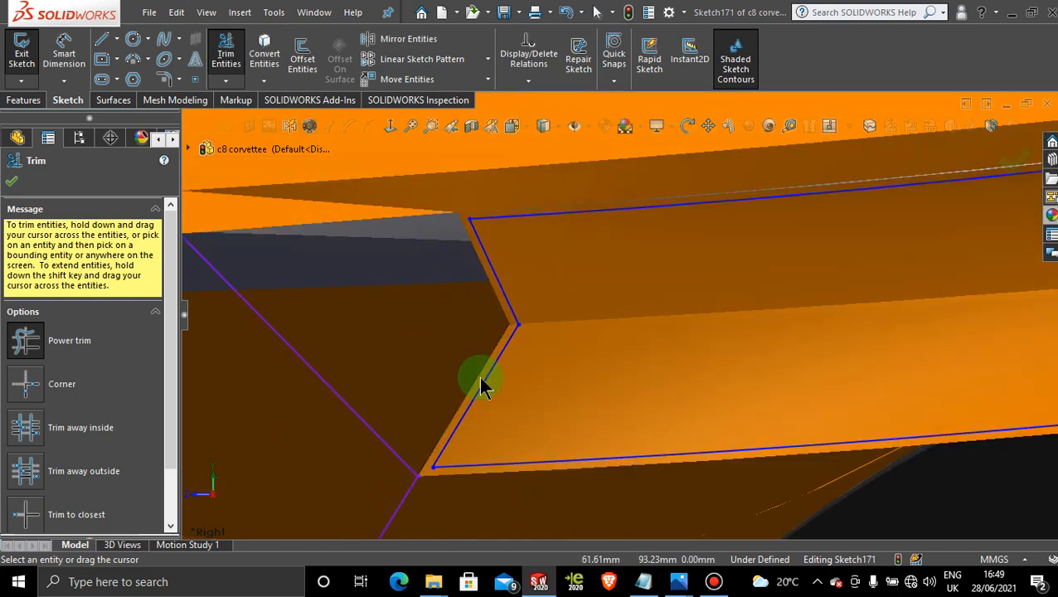
pyautogui.click(14, 184)
# Trim the knitted tail light surface with Sketch171, removing the area inside the offset loop and leaving a thin border.
pyautogui.click(115, 100)
pyautogui.click(580, 59)
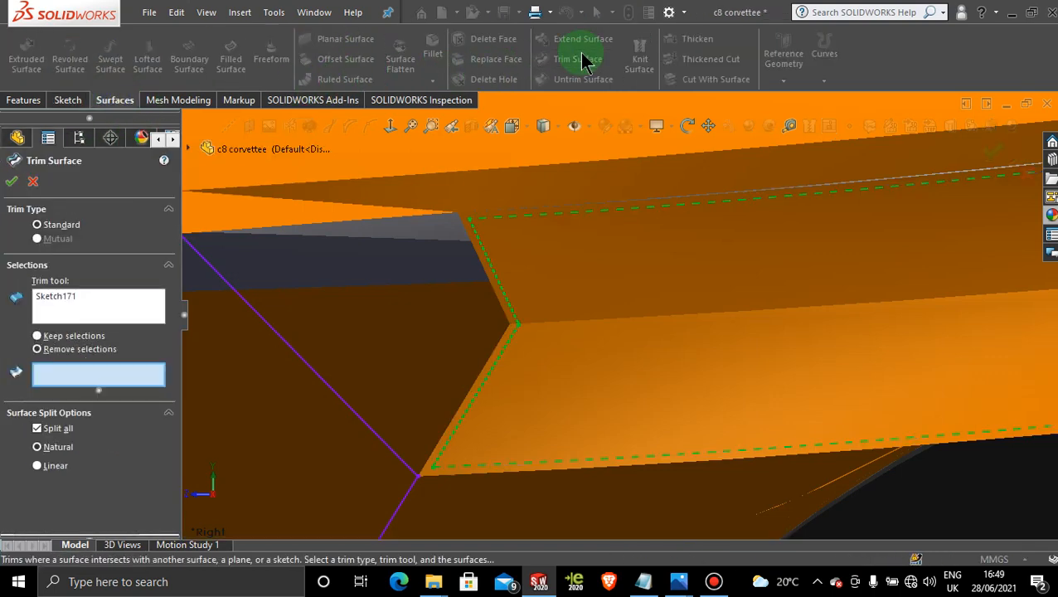
pyautogui.click(685, 265)
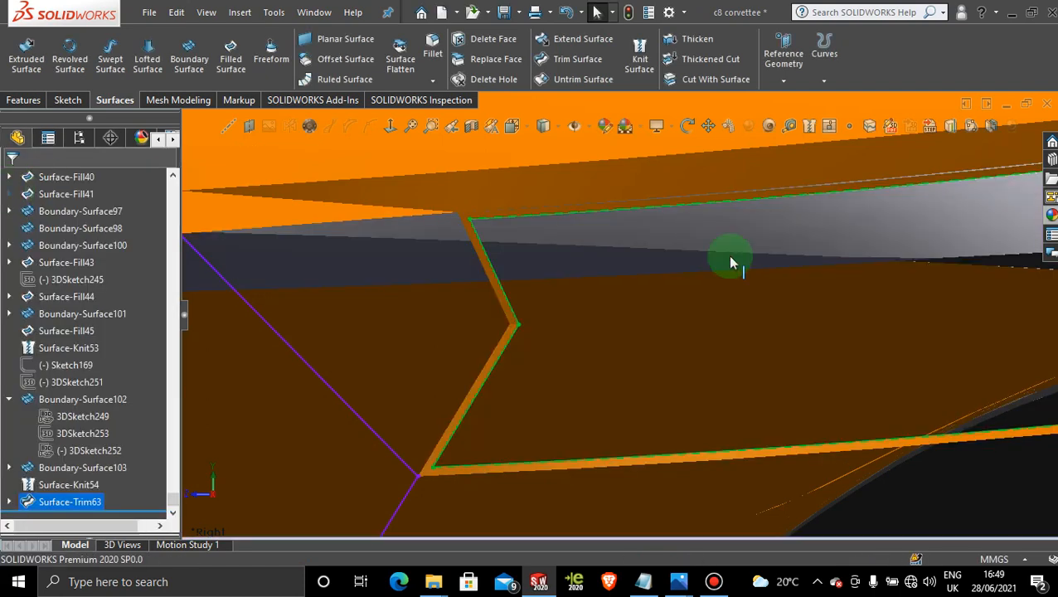
# Start a 3D sketch and select the trimmed border's inner top, bottom and two center-side edges for Convert Entities.
pyautogui.scroll(3, 895, 281)
pyautogui.scroll(3, 900, 288)
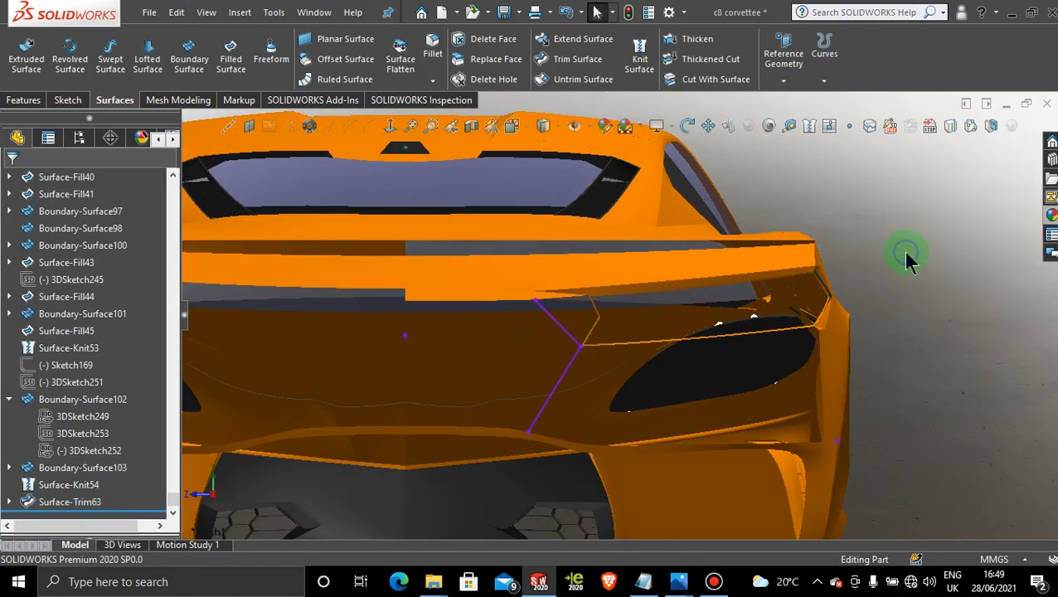
pyautogui.moveTo(746, 318); pyautogui.dragTo(862, 363, button='middle')
pyautogui.scroll(-5, 862, 363)
pyautogui.moveTo(730, 343); pyautogui.dragTo(751, 351, button='middle')
pyautogui.scroll(-2, 749, 361)
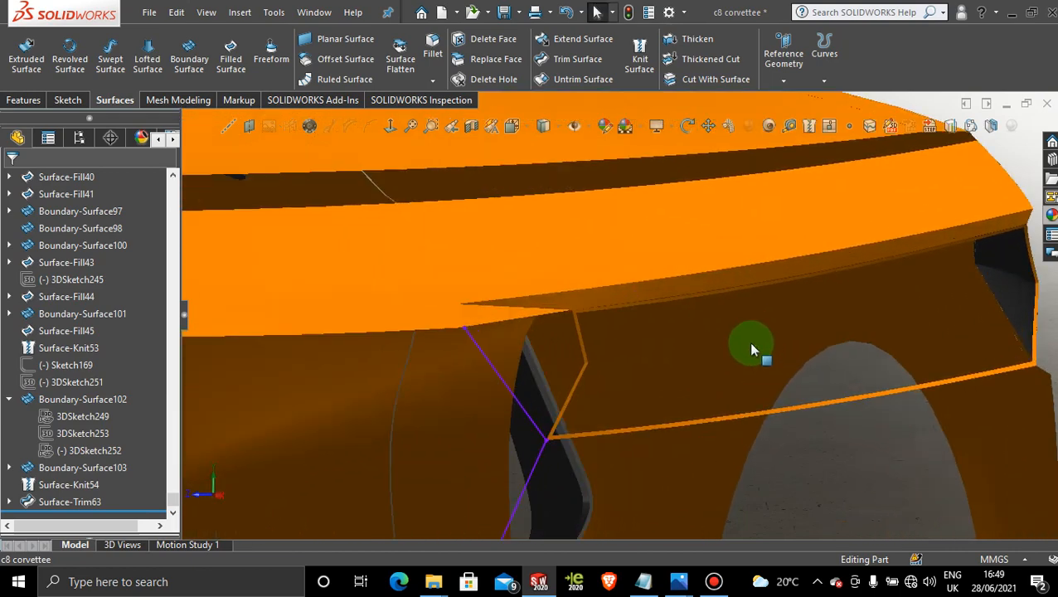
pyautogui.click(52, 97)
pyautogui.click(21, 81)
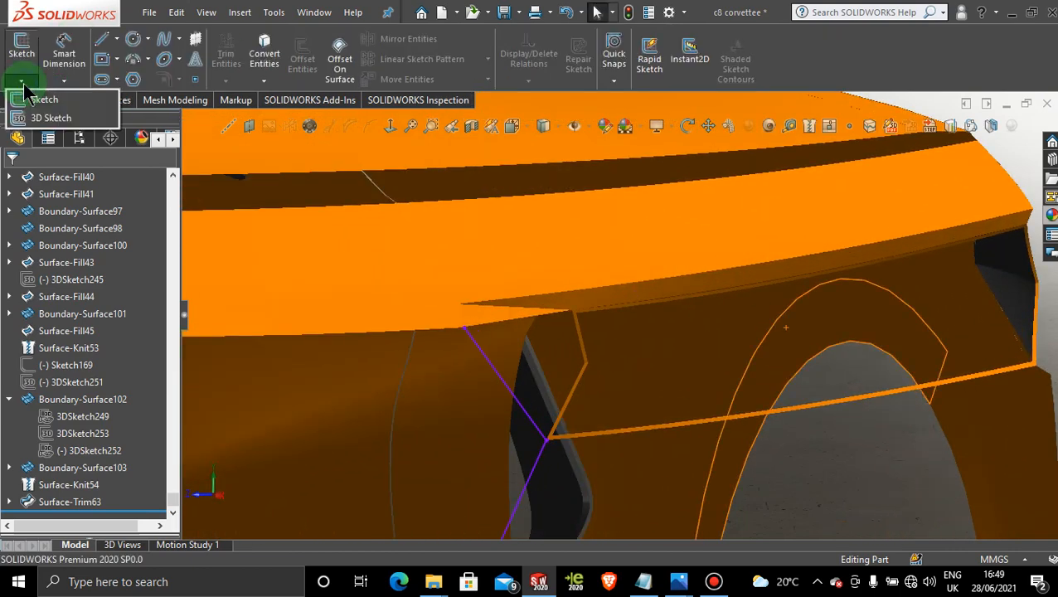
pyautogui.click(42, 113)
pyautogui.click(264, 54)
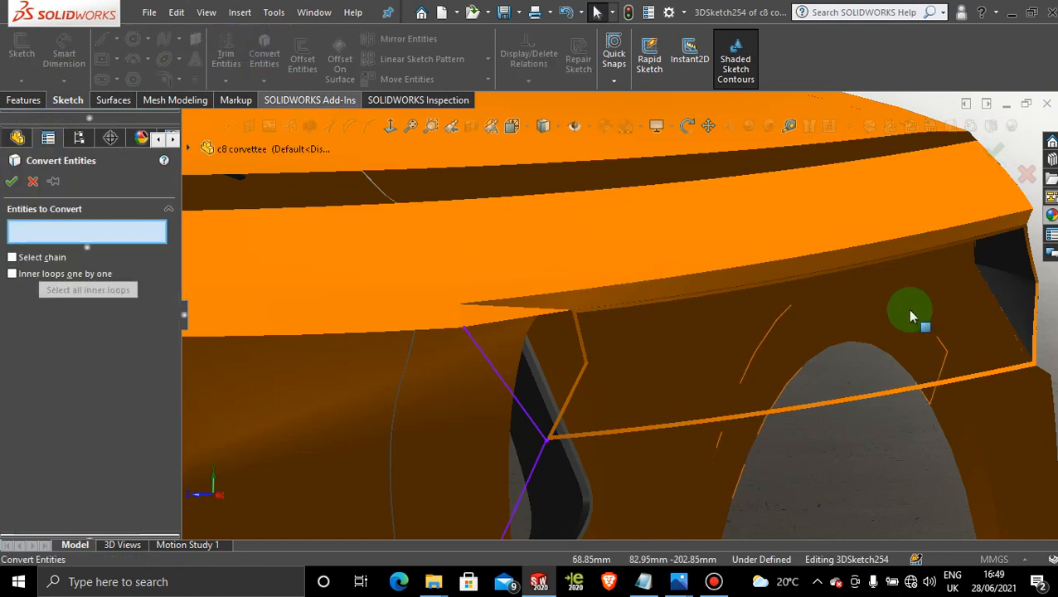
pyautogui.scroll(-3, 896, 302)
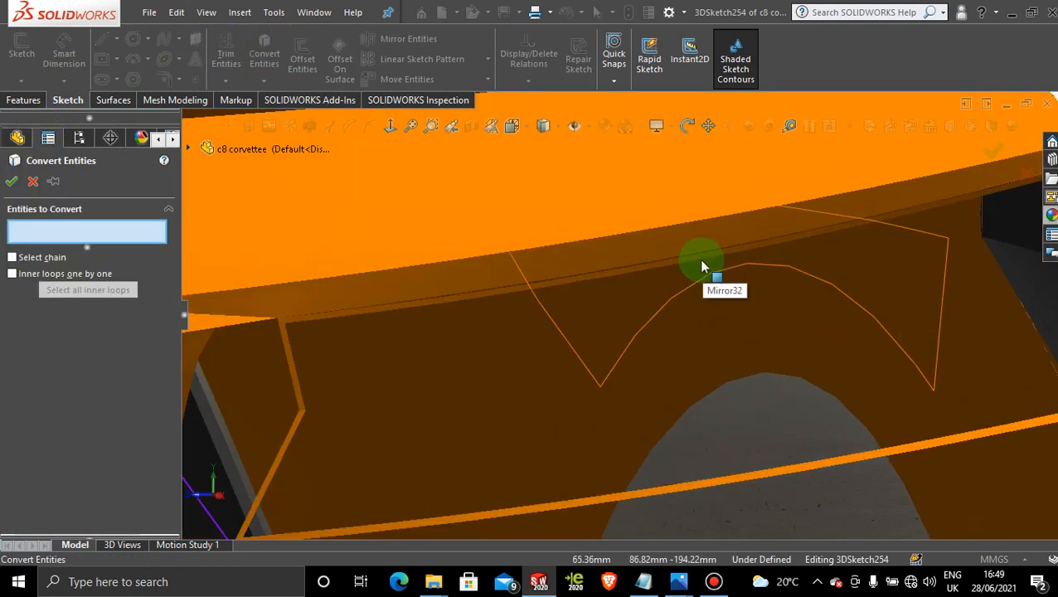
pyautogui.click(696, 263)
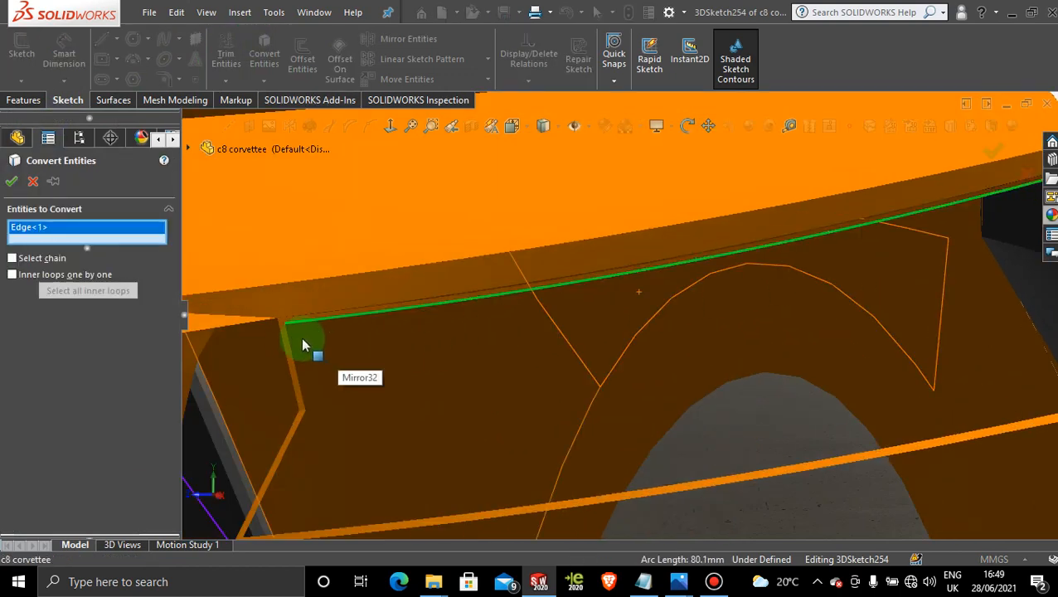
pyautogui.click(307, 399)
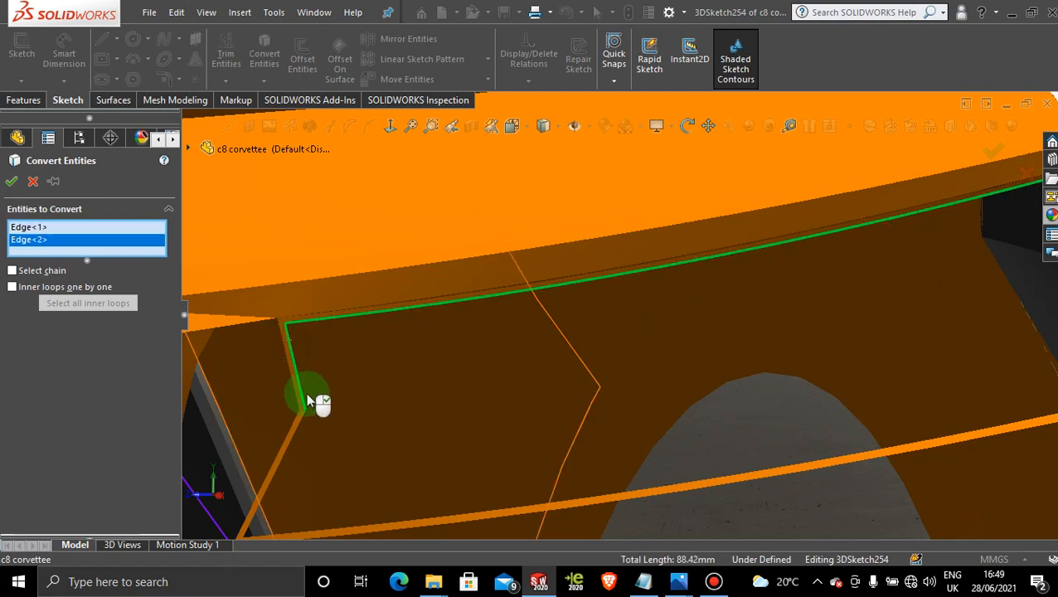
pyautogui.click(302, 420)
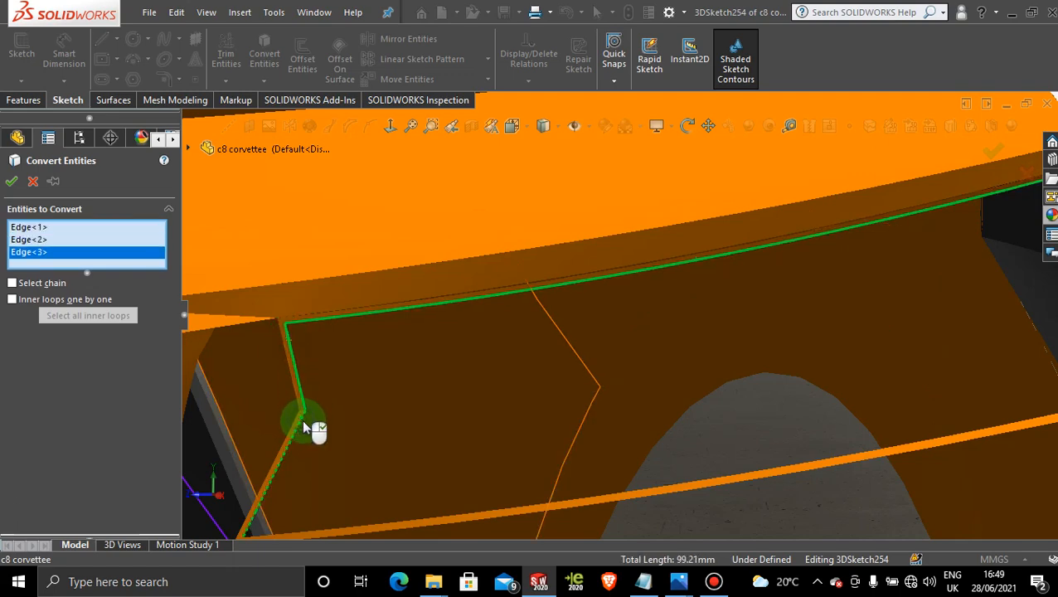
pyautogui.click(386, 531)
# Add the two inner edges at the opening's wheel-side end and convert the full edge selection into the 3D sketch.
pyautogui.scroll(3, 629, 414)
pyautogui.scroll(-4, 801, 337)
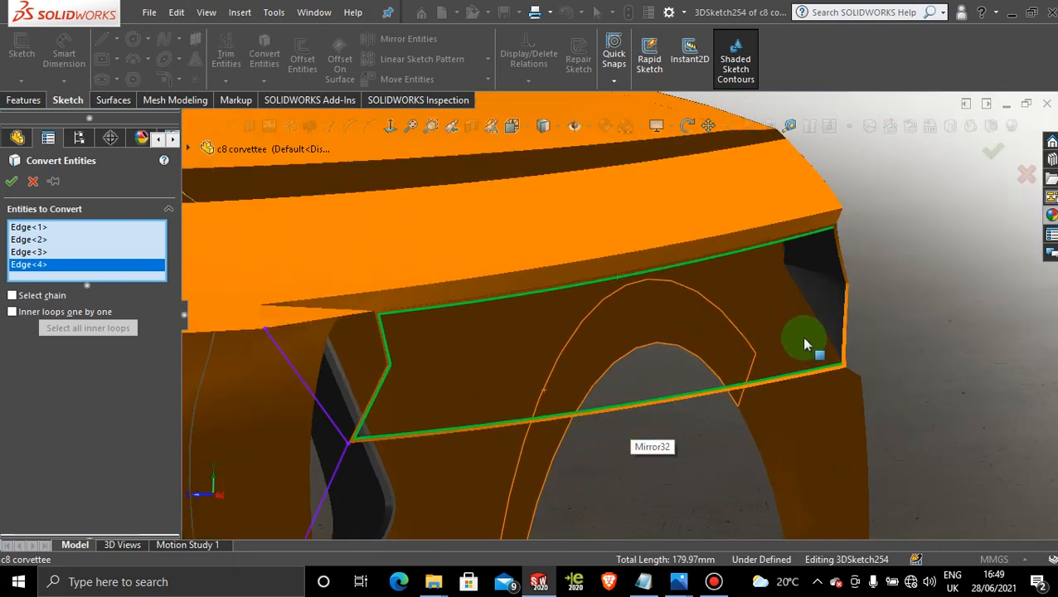
pyautogui.moveTo(811, 270); pyautogui.dragTo(771, 267, button='middle')
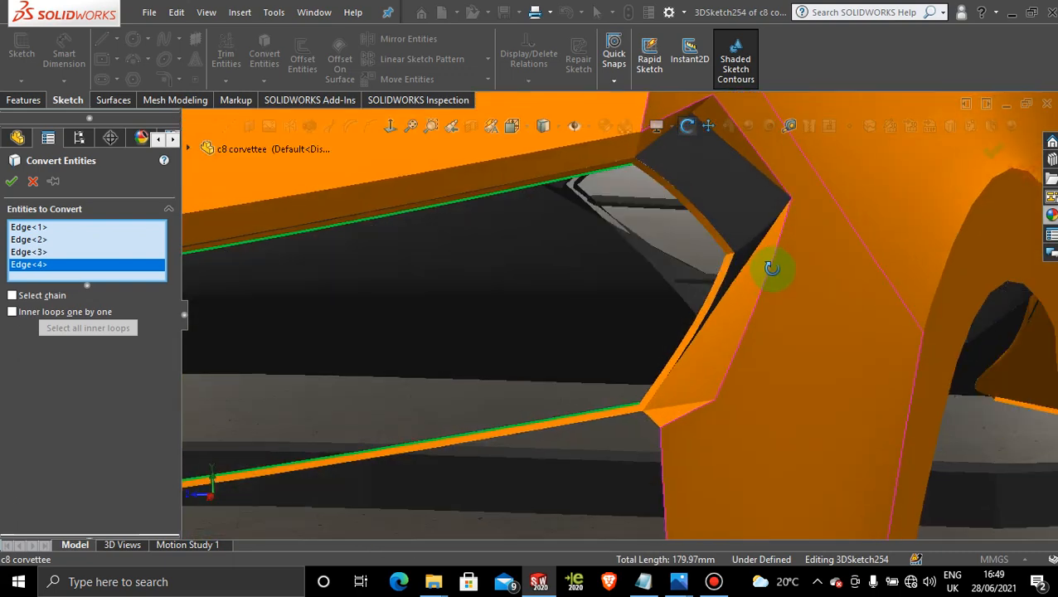
pyautogui.click(661, 189)
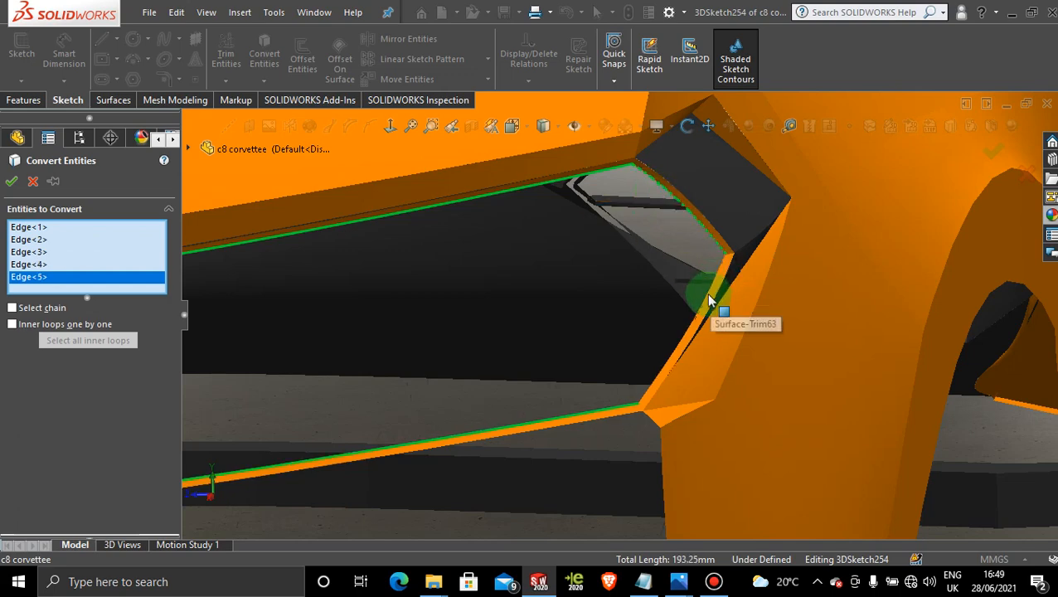
pyautogui.click(709, 300)
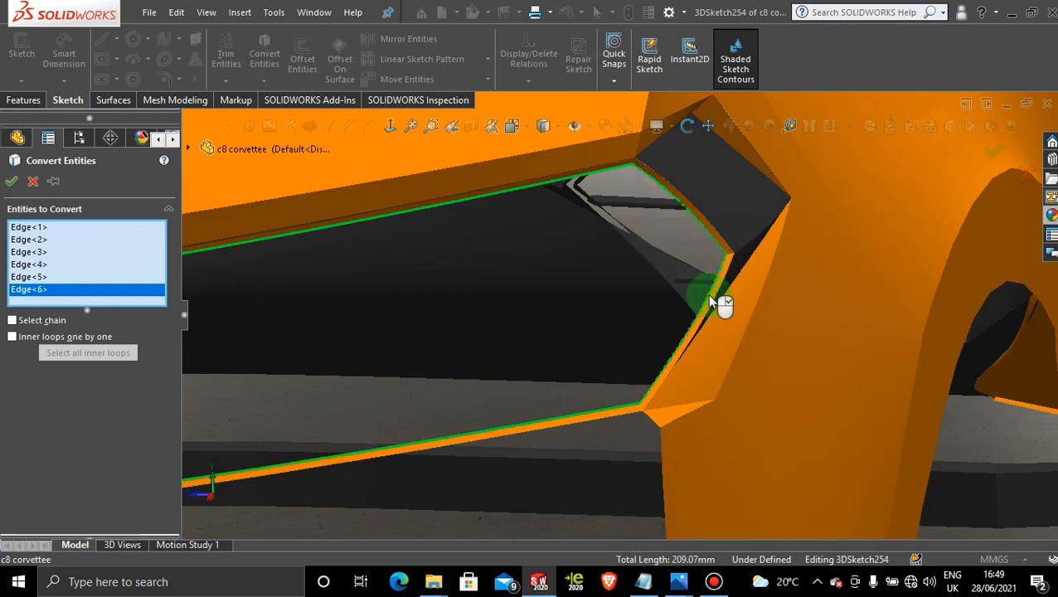
pyautogui.click(10, 182)
# Draw a short line joining the two open edge endpoints at the outline's wheel-side pointed corner.
pyautogui.scroll(2, 796, 312)
pyautogui.scroll(3, 755, 269)
pyautogui.scroll(2, 740, 263)
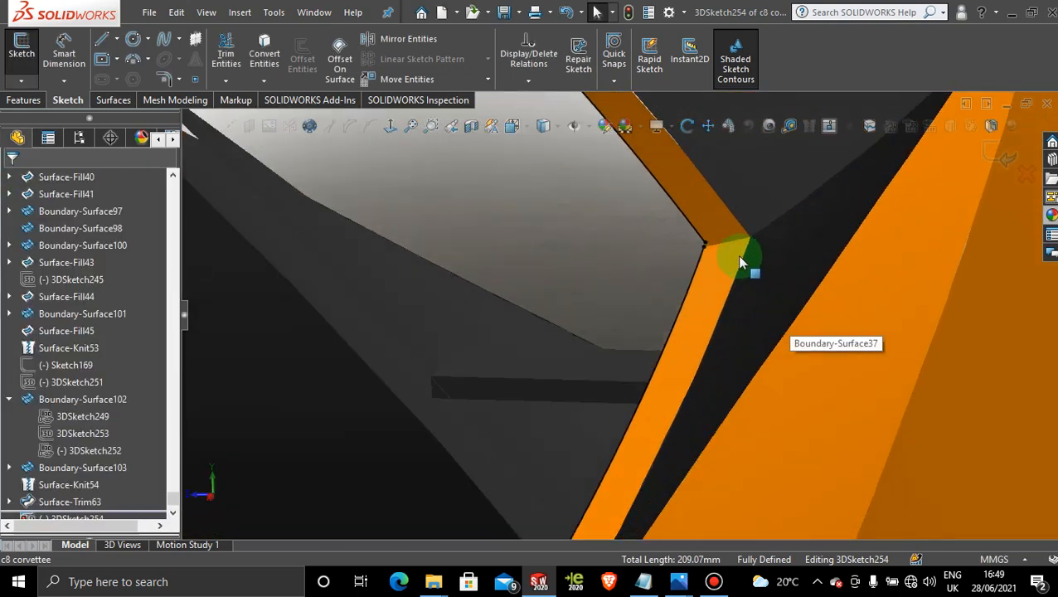
pyautogui.scroll(2, 633, 255)
pyautogui.scroll(3, 609, 282)
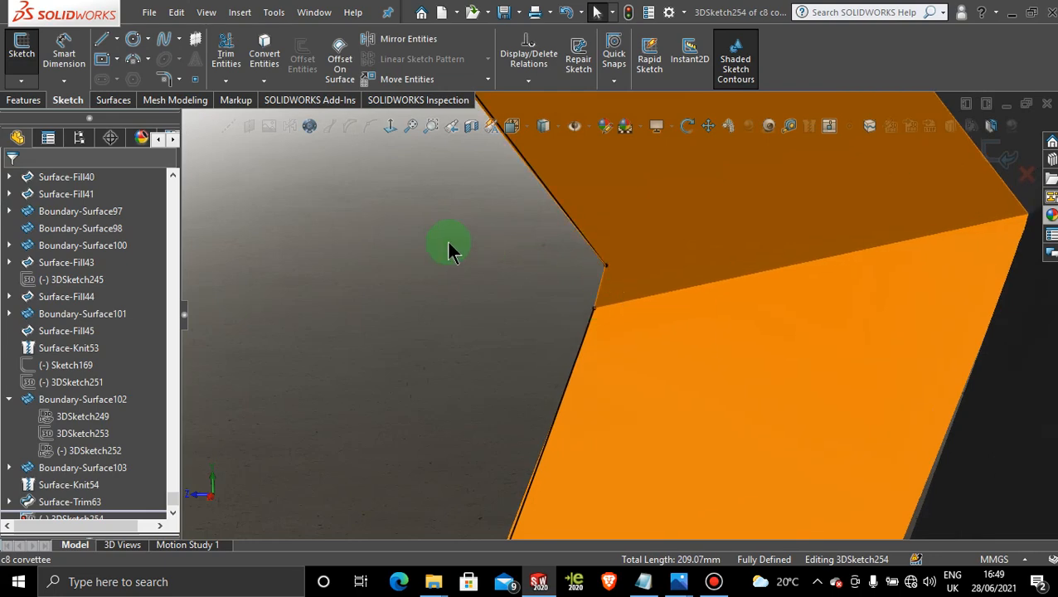
pyautogui.click(100, 41)
pyautogui.click(606, 266)
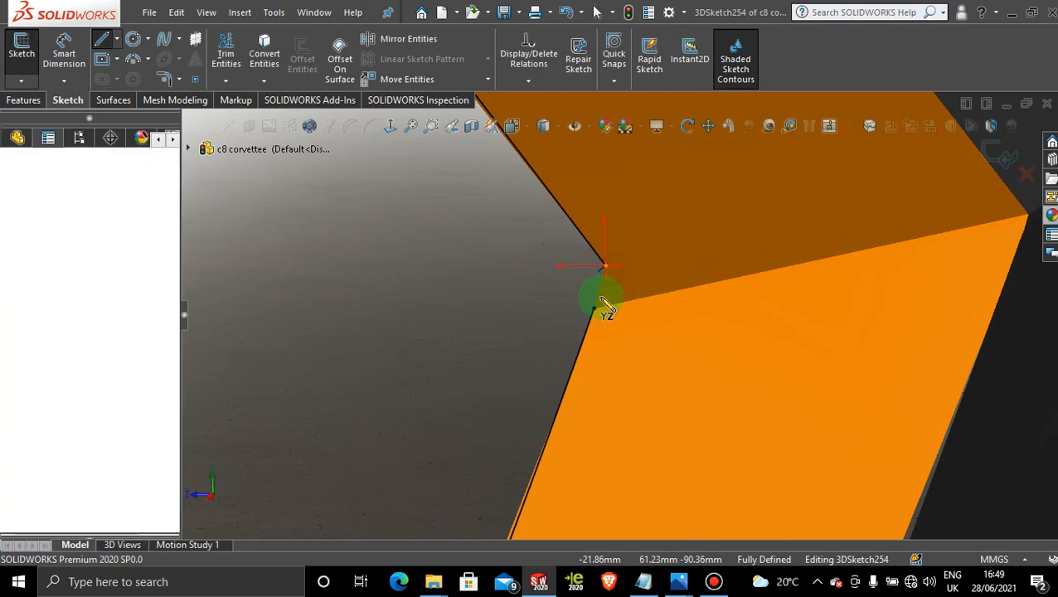
pyautogui.click(594, 308)
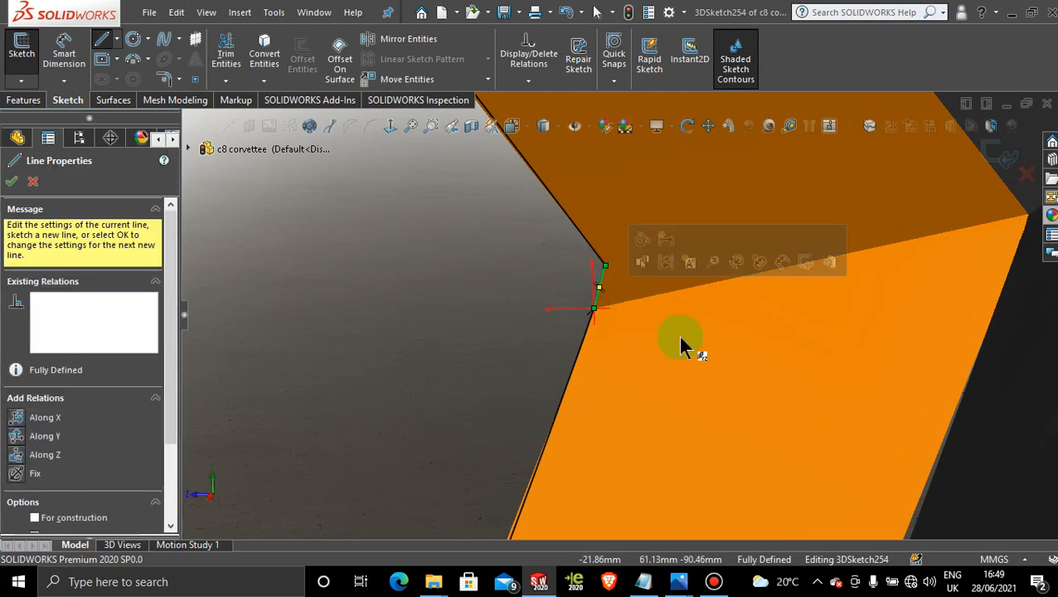
# Draw a line about 0.06 mm long closing the gap at the outline's center-side pointed corner, and finish the Line tool.
pyautogui.scroll(10, 680, 339)
pyautogui.scroll(12, 579, 354)
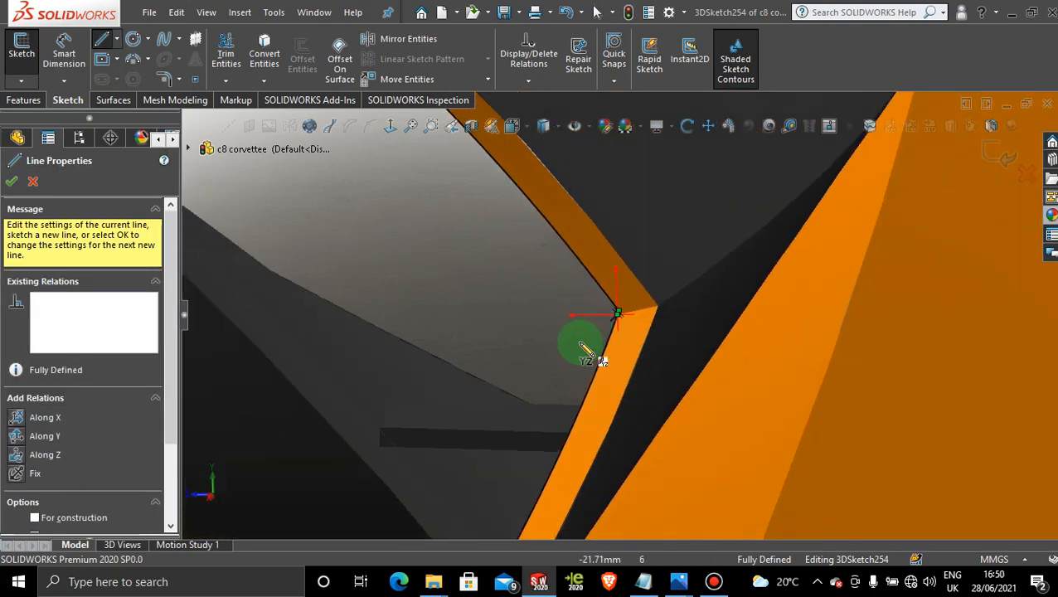
pyautogui.scroll(4, 548, 346)
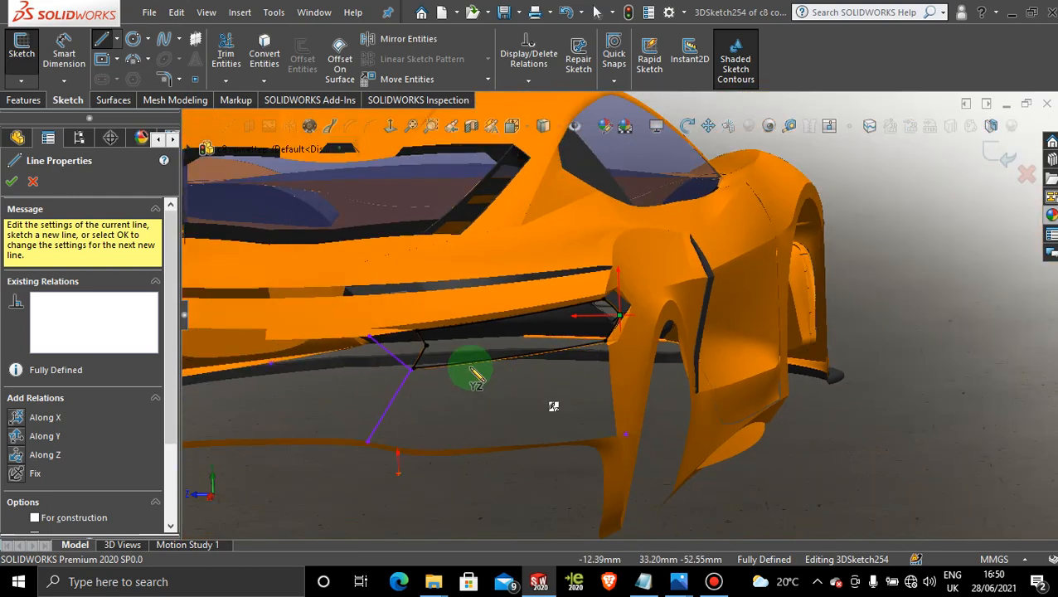
pyautogui.scroll(-9, 452, 348)
pyautogui.scroll(-10, 498, 295)
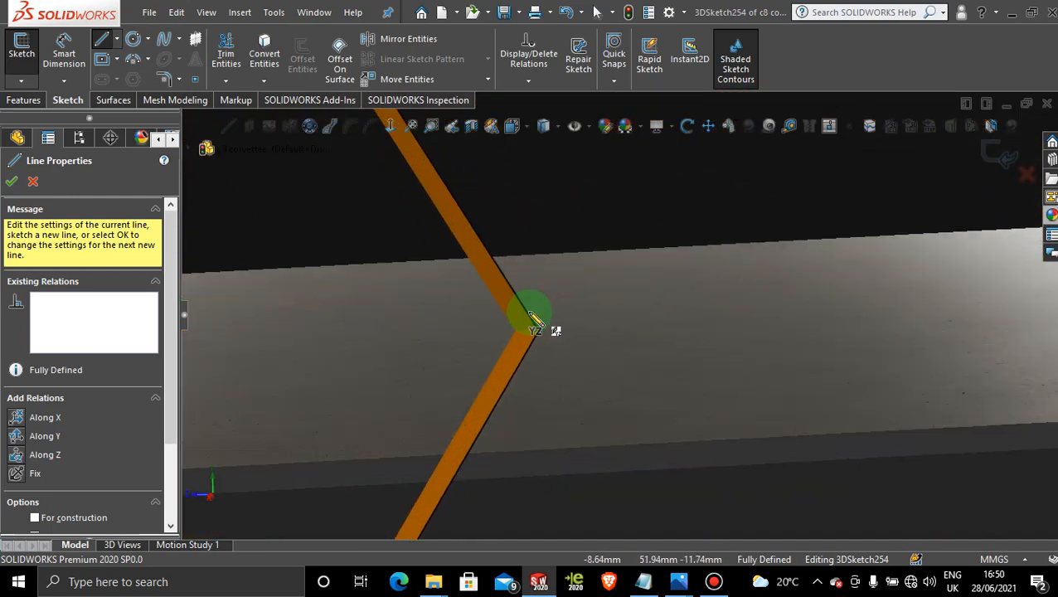
pyautogui.scroll(-3, 579, 322)
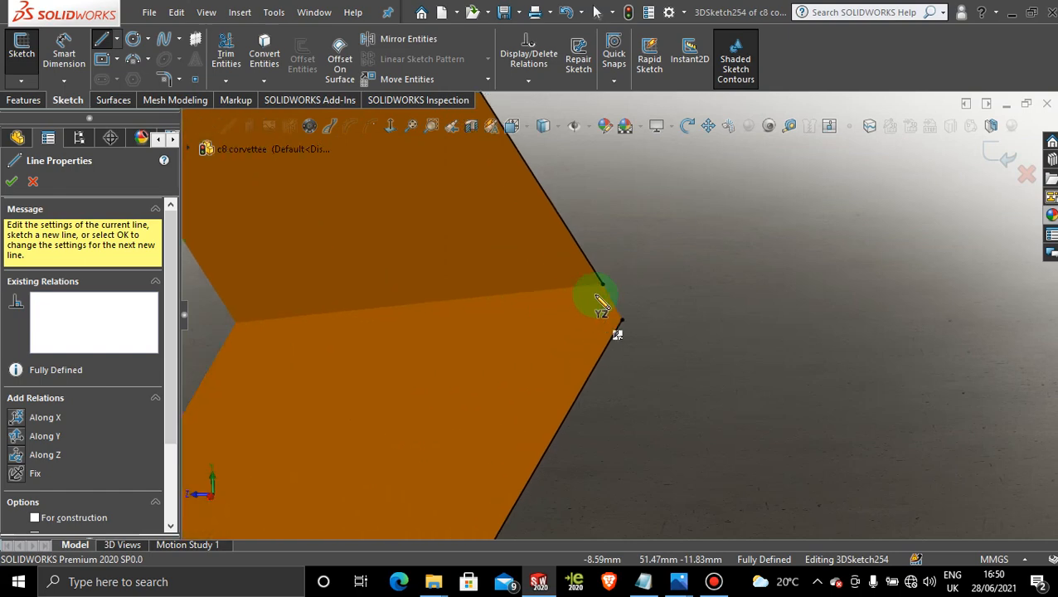
pyautogui.click(602, 285)
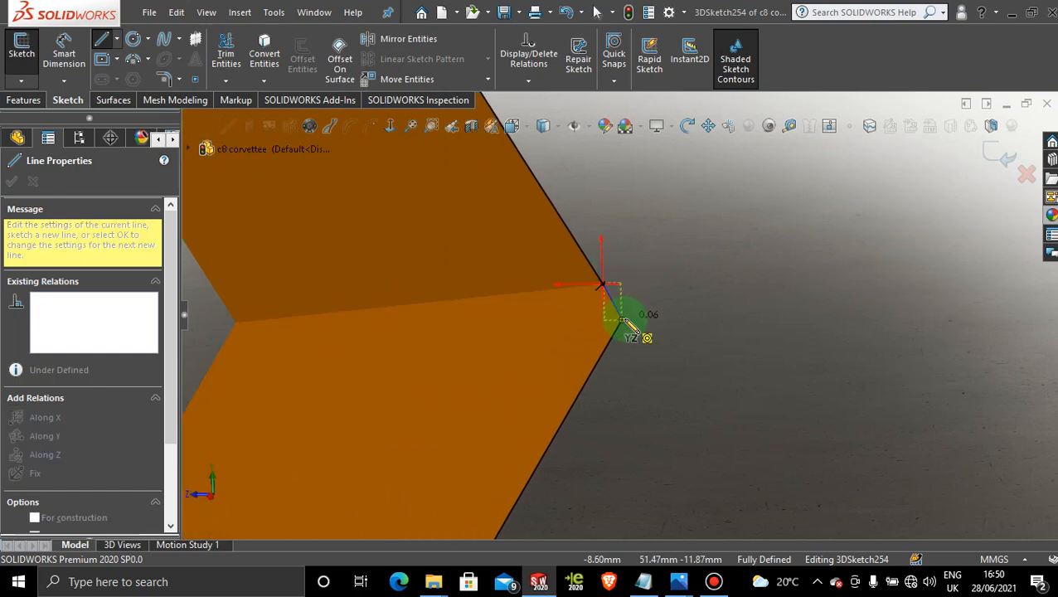
pyautogui.click(621, 319)
pyautogui.moveTo(740, 340); pyautogui.dragTo(655, 332, button='middle')
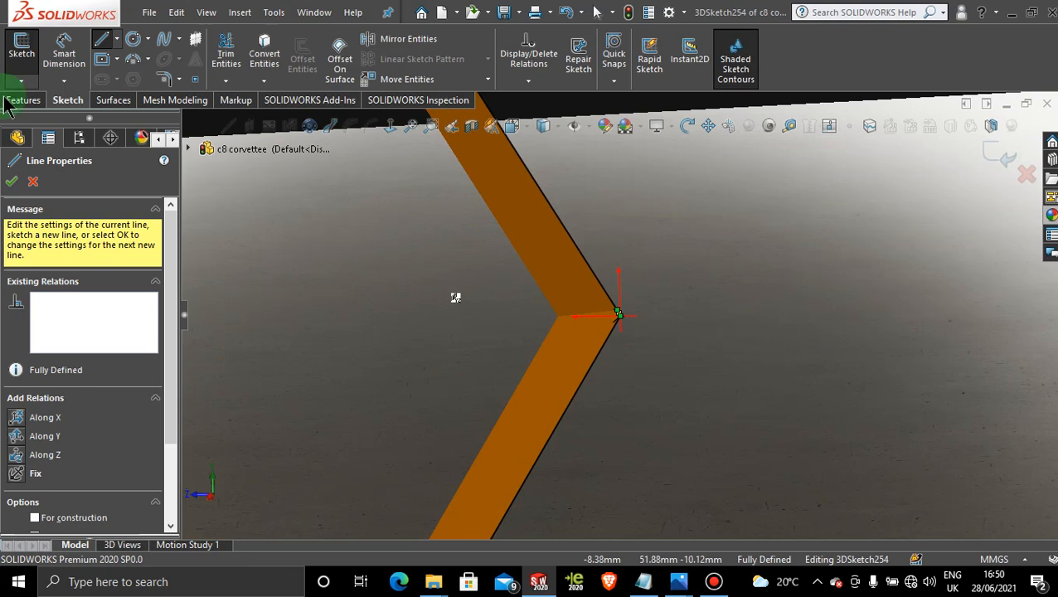
pyautogui.click(18, 182)
pyautogui.moveTo(680, 397); pyautogui.dragTo(653, 385, button='middle')
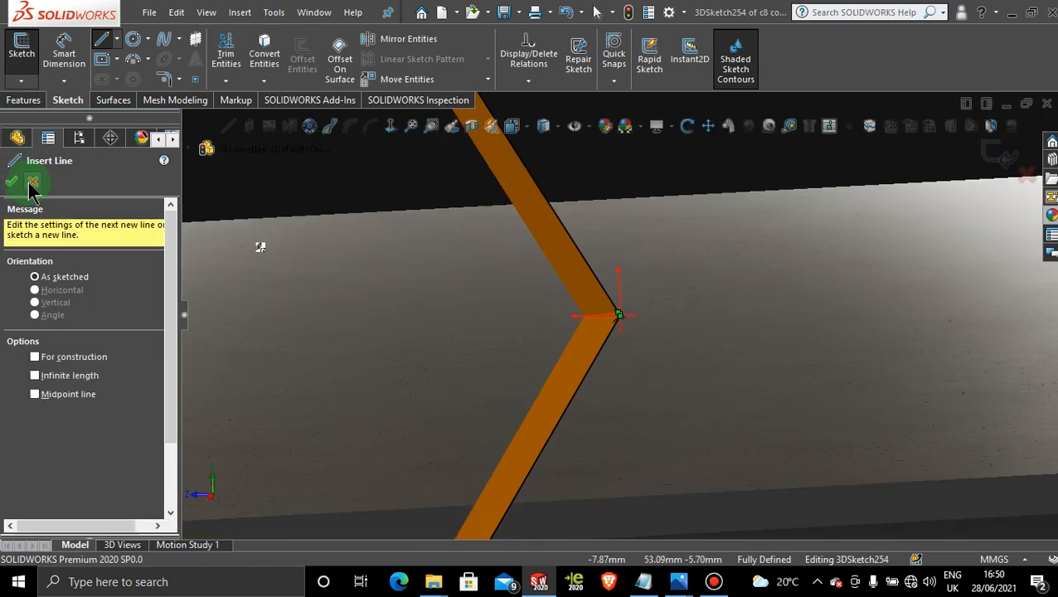
pyautogui.click(33, 182)
# Examine the tail light outline in the 3D sketch from several angles around the rear of the car.
pyautogui.click(763, 224)
pyautogui.moveTo(751, 251)
pyautogui.mouseDown(button='middle')
pyautogui.moveTo(770, 343)
pyautogui.moveTo(708, 348)
pyautogui.mouseUp(button='middle')
pyautogui.scroll(5, 705, 375)
pyautogui.moveTo(718, 309)
pyautogui.mouseDown(button='middle')
pyautogui.moveTo(701, 307)
pyautogui.moveTo(690, 333)
pyautogui.mouseUp(button='middle')
pyautogui.scroll(5, 351, 498)
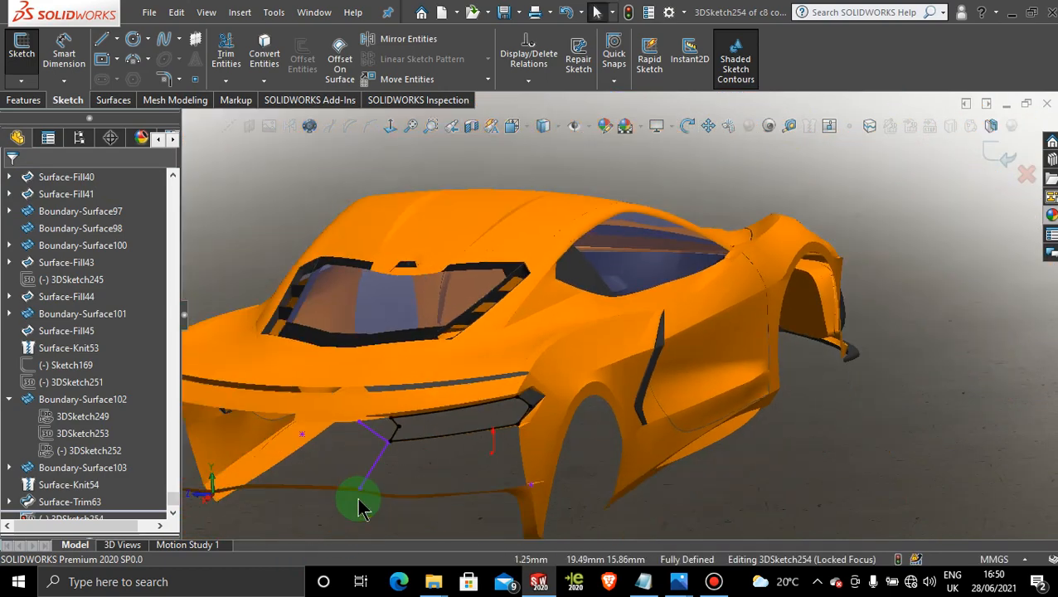
pyautogui.moveTo(469, 425); pyautogui.dragTo(463, 440, button='middle')
pyautogui.scroll(-8, 473, 447)
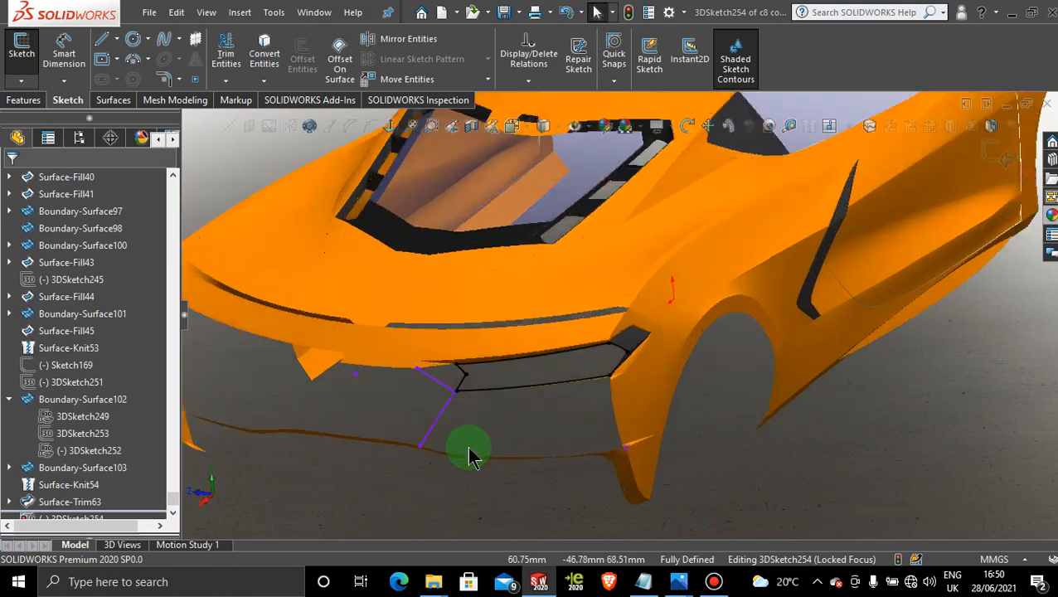
pyautogui.scroll(-4, 506, 366)
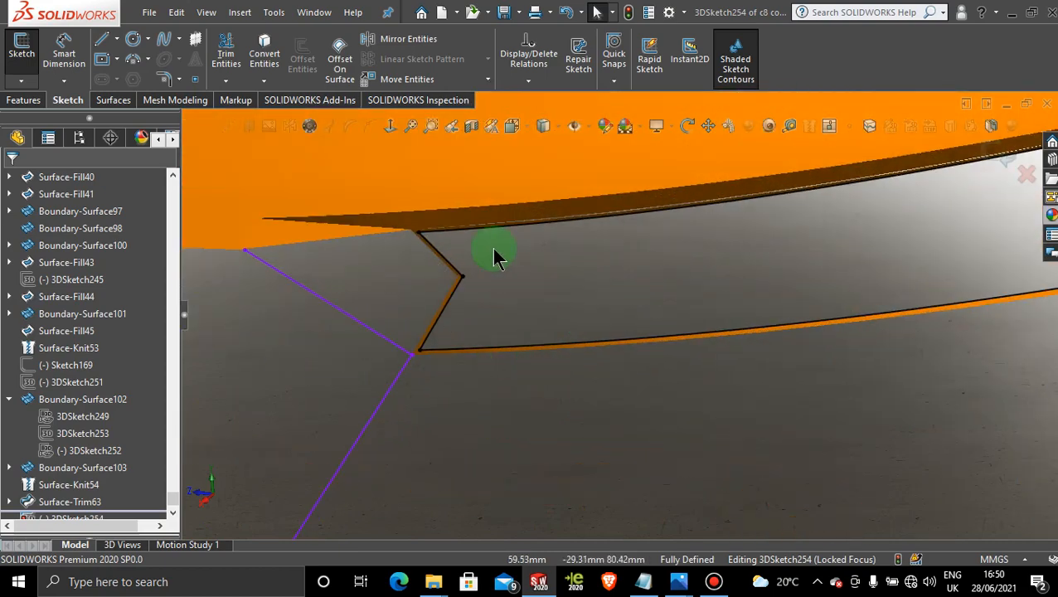
pyautogui.scroll(6, 592, 301)
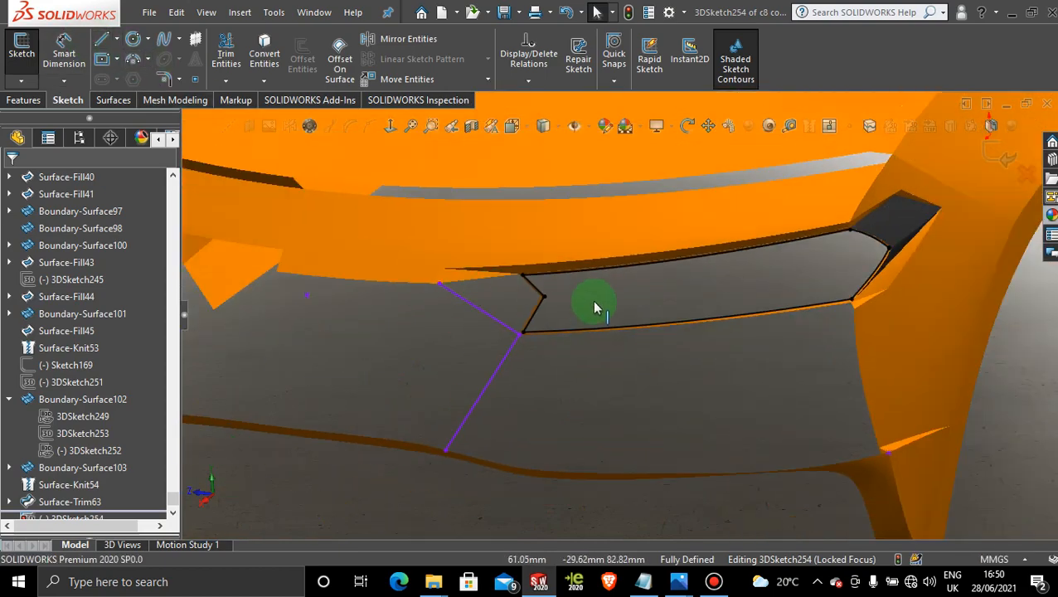
pyautogui.moveTo(602, 300)
pyautogui.mouseDown(button='middle')
pyautogui.moveTo(570, 313)
pyautogui.moveTo(616, 281)
pyautogui.mouseUp(button='middle')
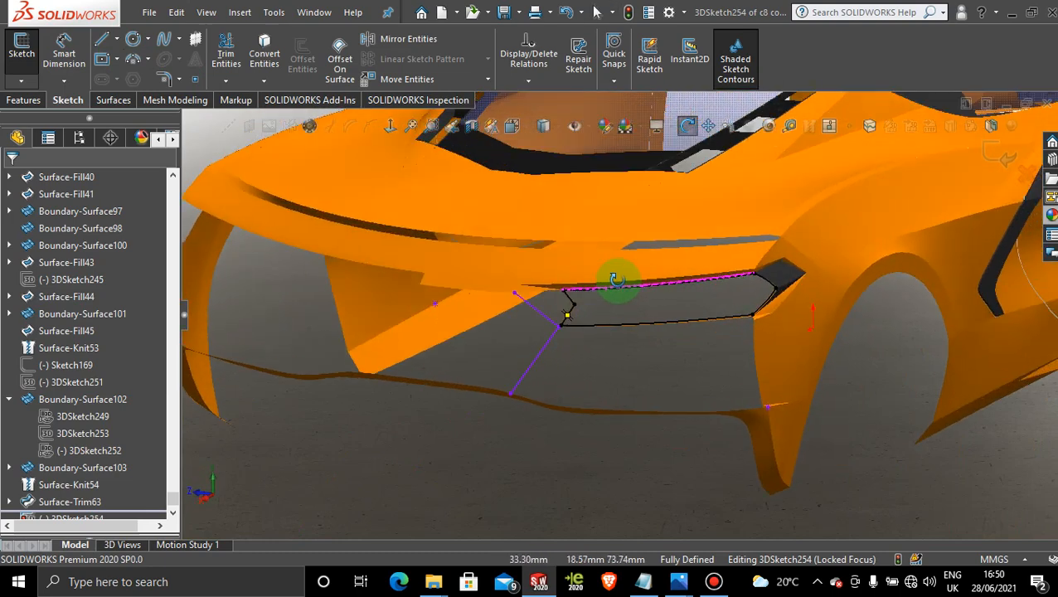
# Sketch a centerline about 30 mm long on the ZX plane from the lower center-side corner of the tail light outline.
pyautogui.click(117, 38)
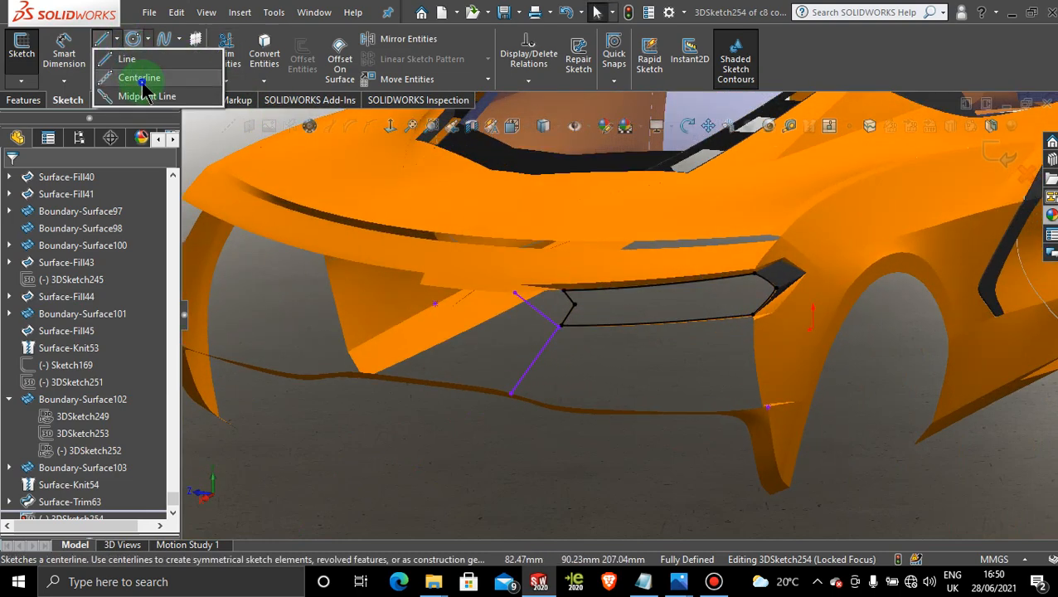
pyautogui.click(139, 73)
pyautogui.scroll(-3, 597, 315)
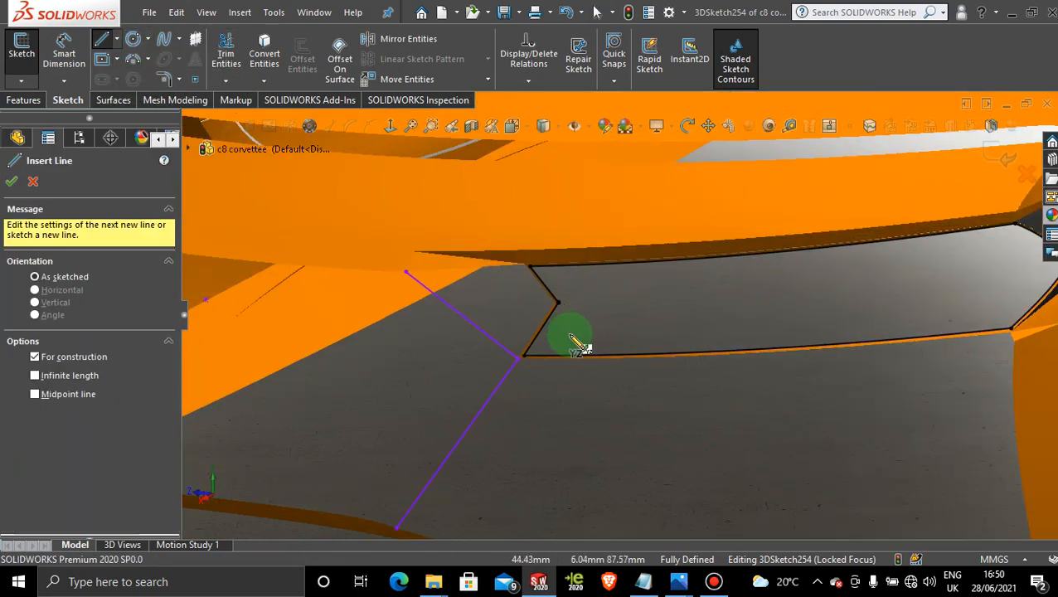
pyautogui.scroll(-3, 579, 347)
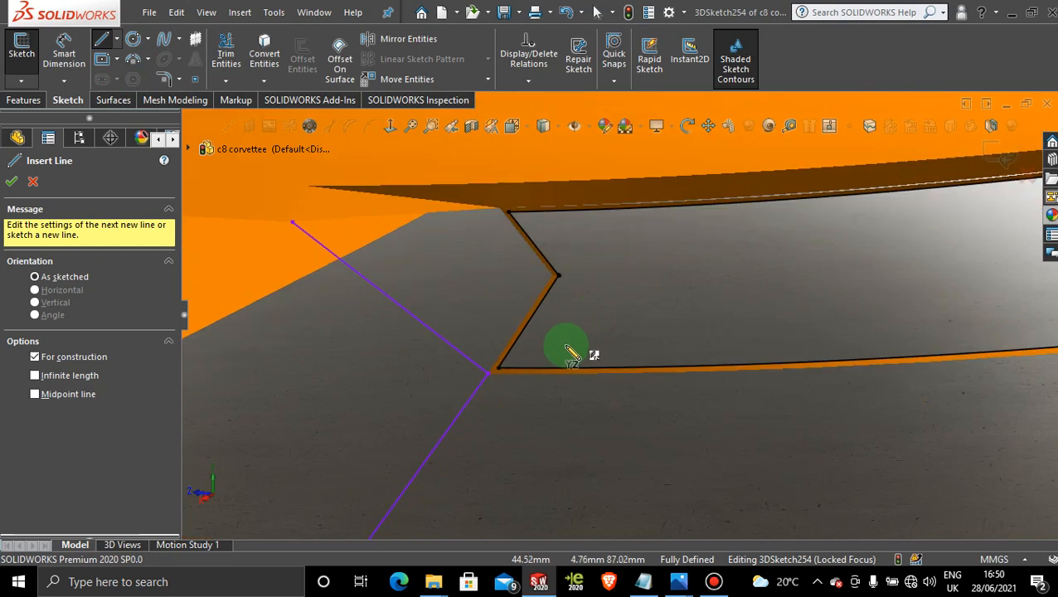
pyautogui.click(500, 369)
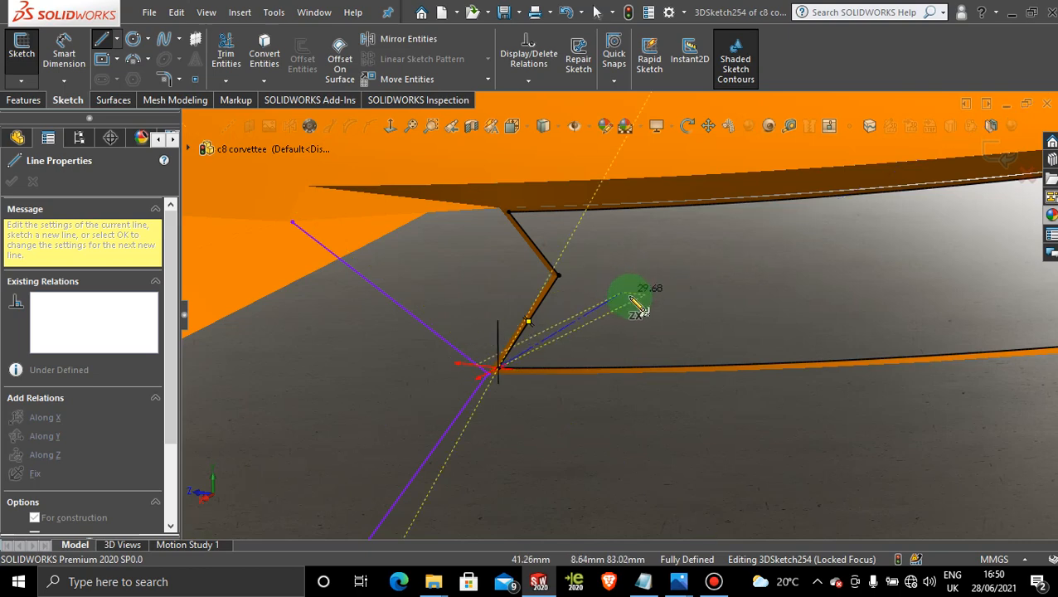
pyautogui.click(636, 300)
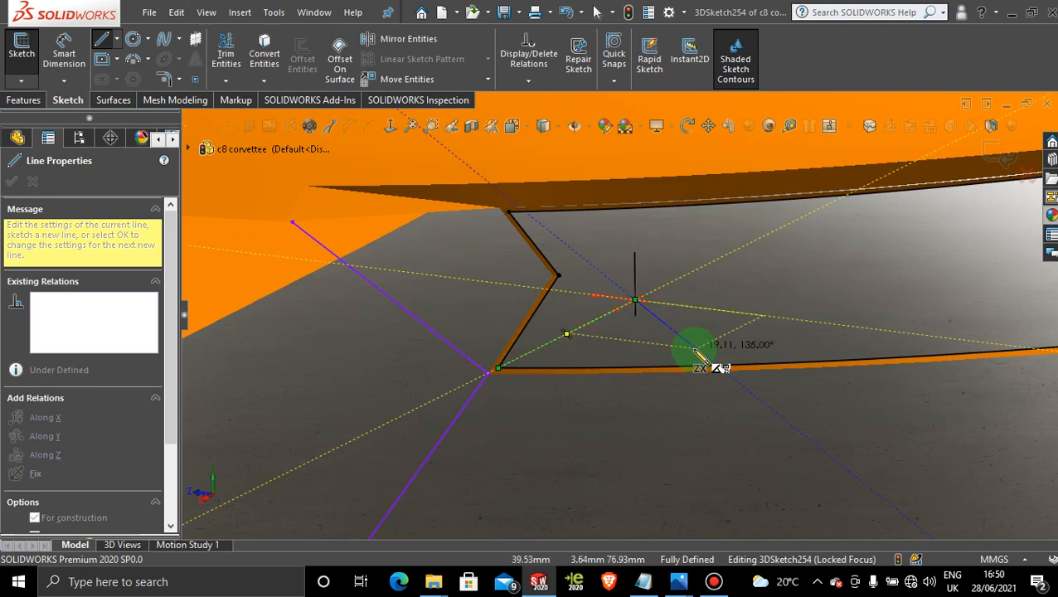
pyautogui.press('Escape')
# Check the centerline at the tail light outline's lower center-side corner in the top view and delete it.
pyautogui.scroll(7, 696, 357)
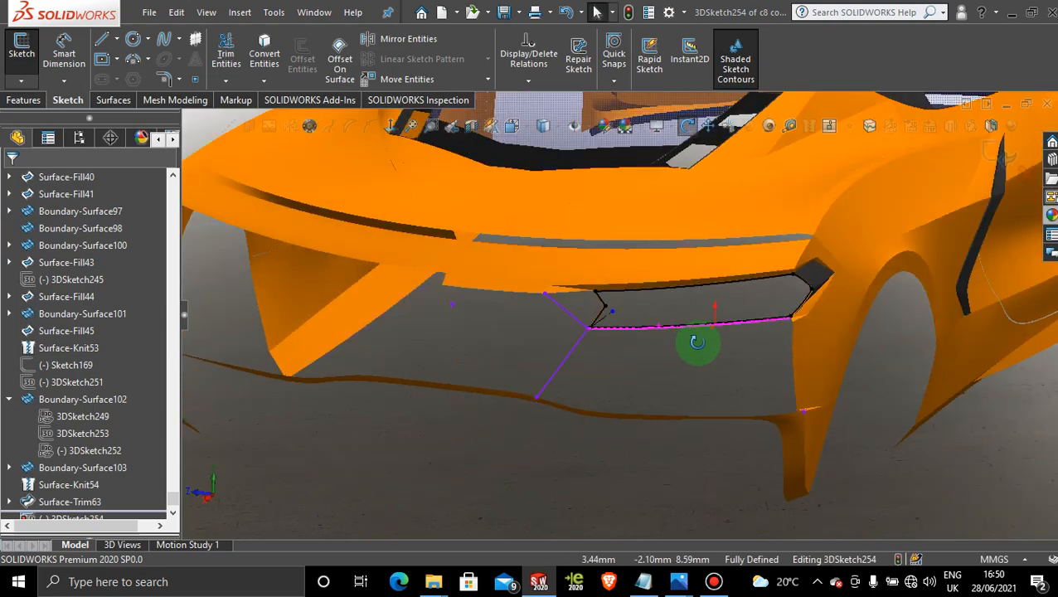
pyautogui.moveTo(693, 338); pyautogui.dragTo(689, 421, button='middle')
pyautogui.press('space')
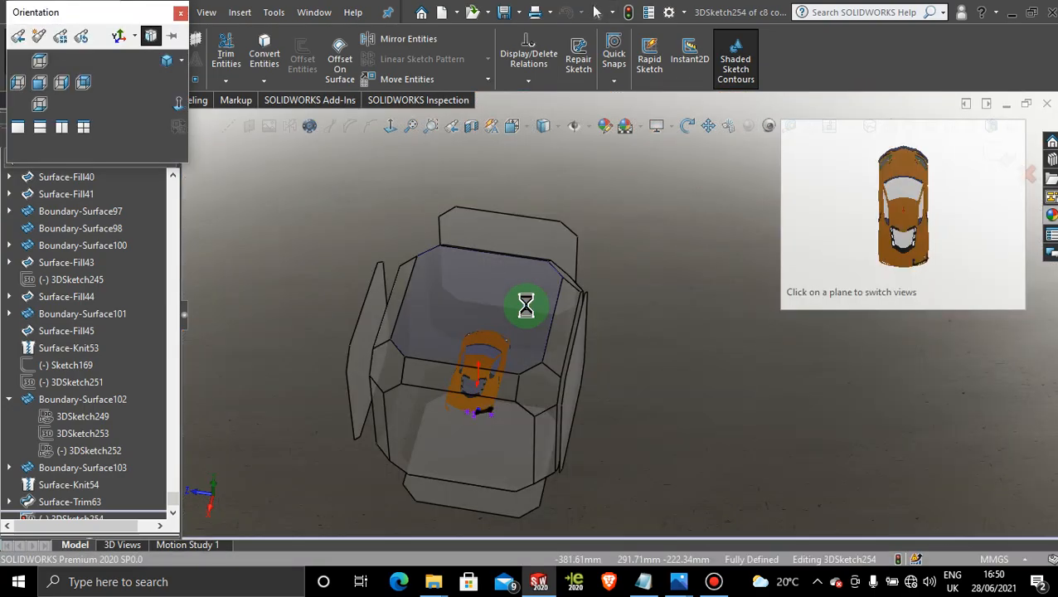
pyautogui.click(531, 315)
pyautogui.scroll(-4, 697, 486)
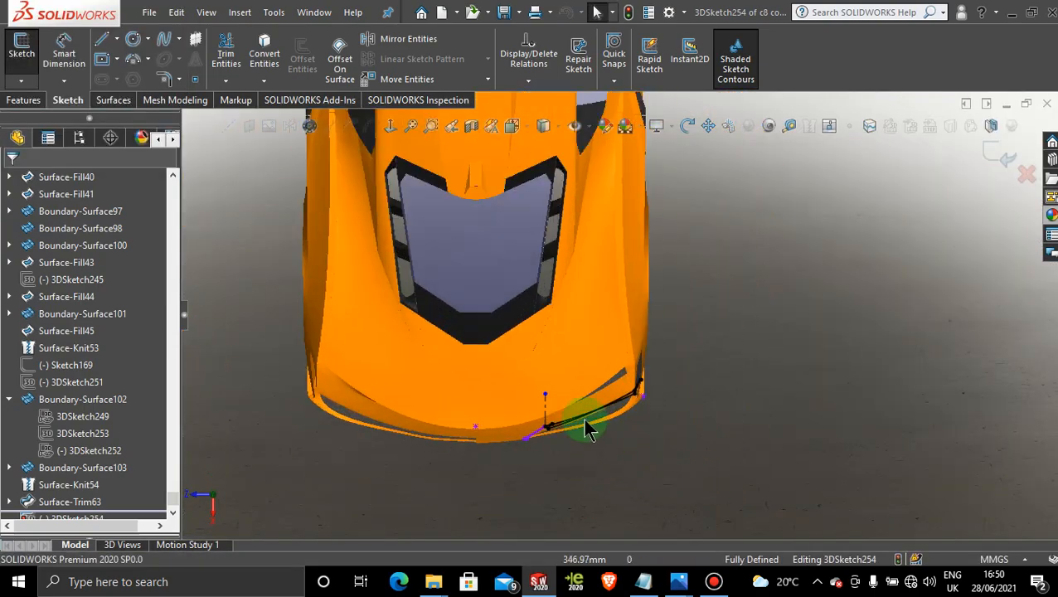
pyautogui.scroll(-4, 580, 419)
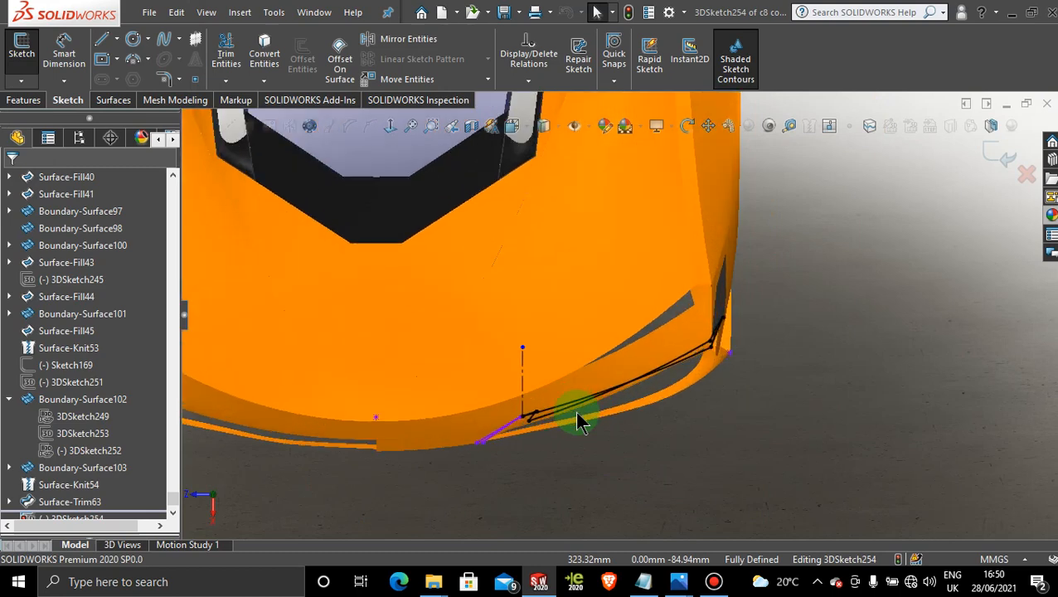
pyautogui.click(522, 348)
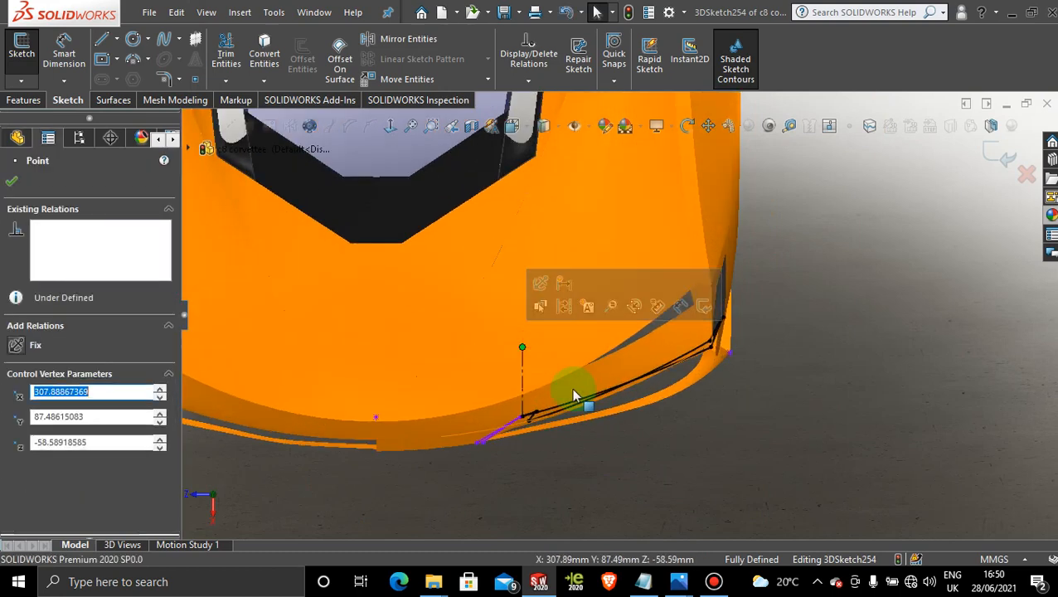
pyautogui.click(923, 346)
pyautogui.scroll(-5, 534, 401)
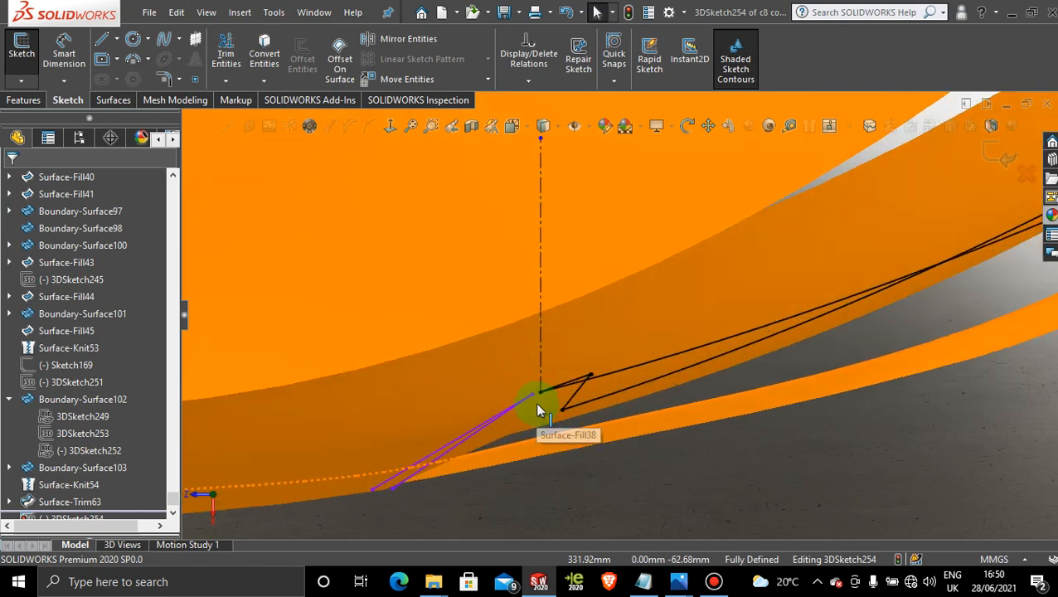
pyautogui.rightClick(544, 202)
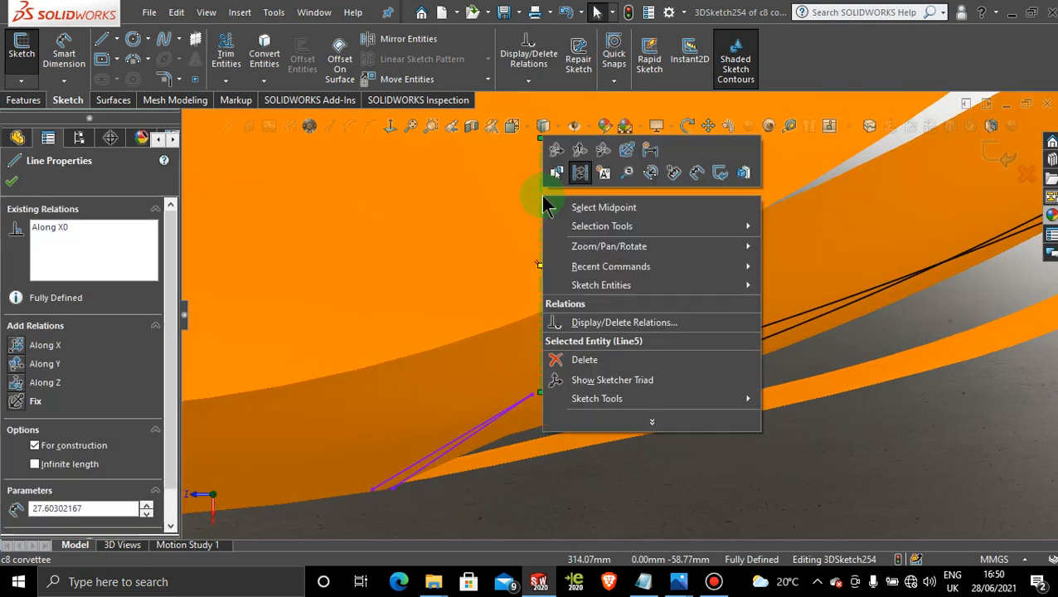
pyautogui.click(554, 358)
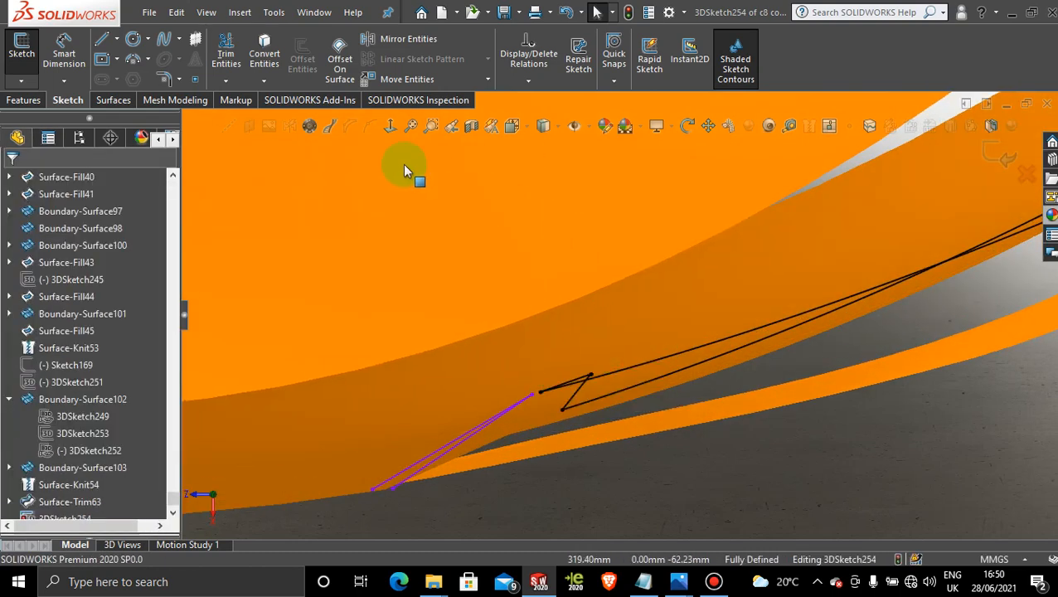
# Sketch a slanted centerline on the ZX plane from the outline's lower center-side corner, running forward and slightly toward the car's middle.
pyautogui.click(116, 39)
pyautogui.click(137, 78)
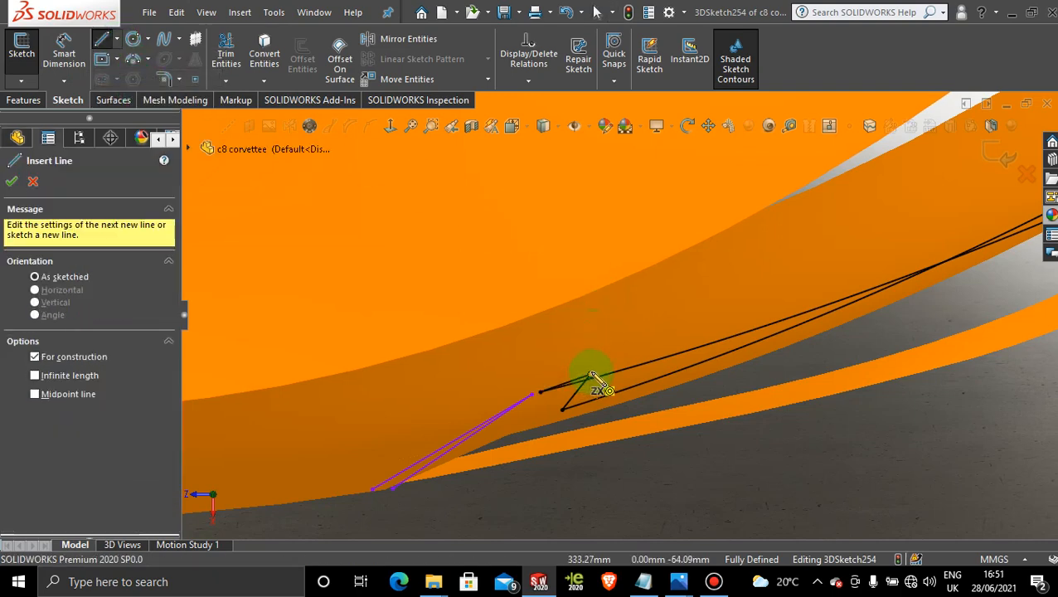
pyautogui.click(540, 393)
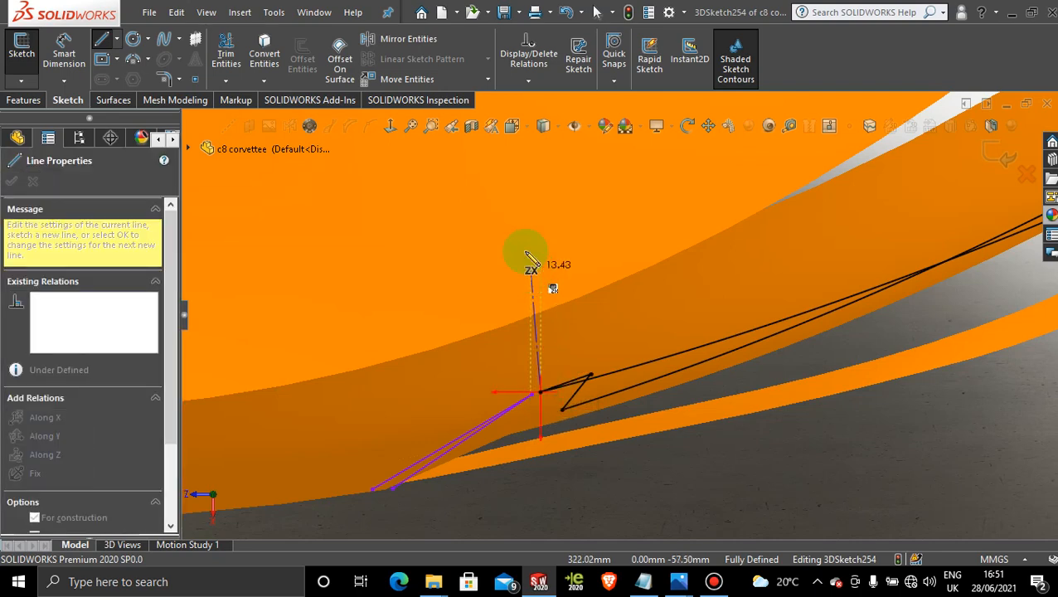
pyautogui.click(515, 225)
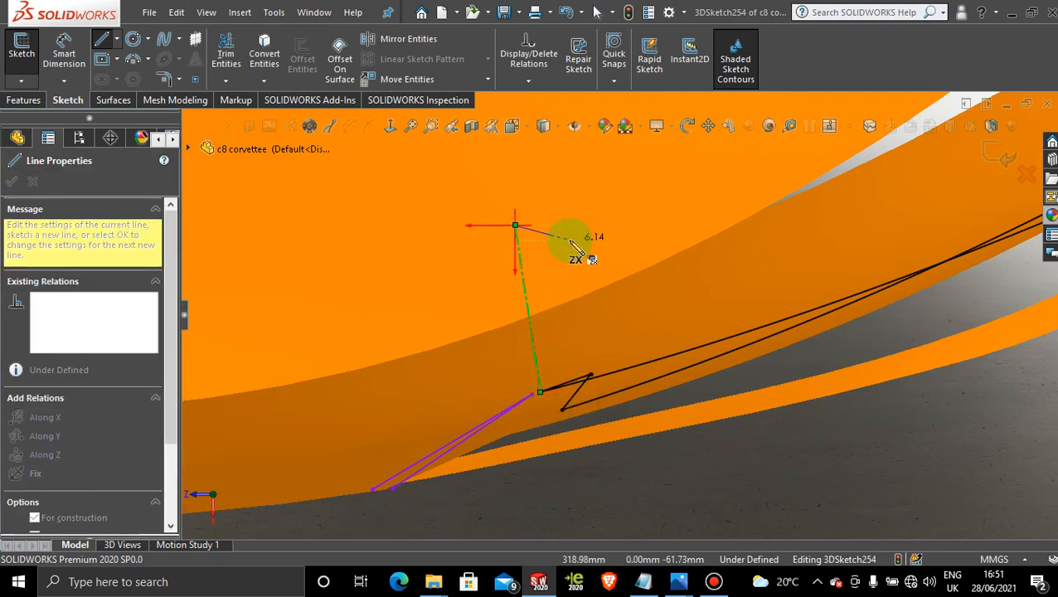
pyautogui.press('Escape')
pyautogui.press('Escape')
pyautogui.scroll(7, 569, 241)
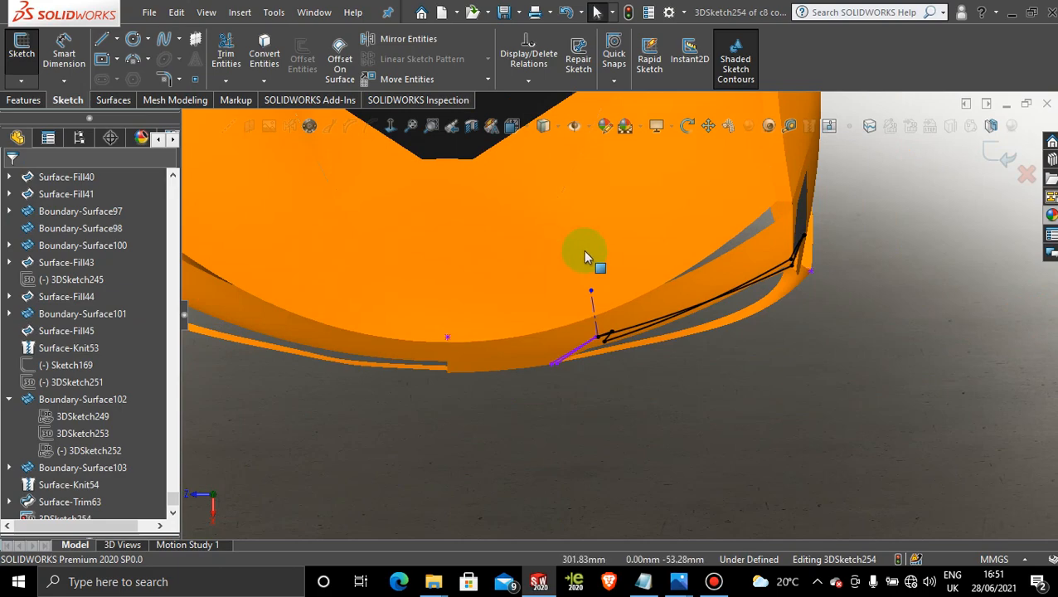
pyautogui.scroll(-2, 585, 252)
pyautogui.scroll(2, 761, 456)
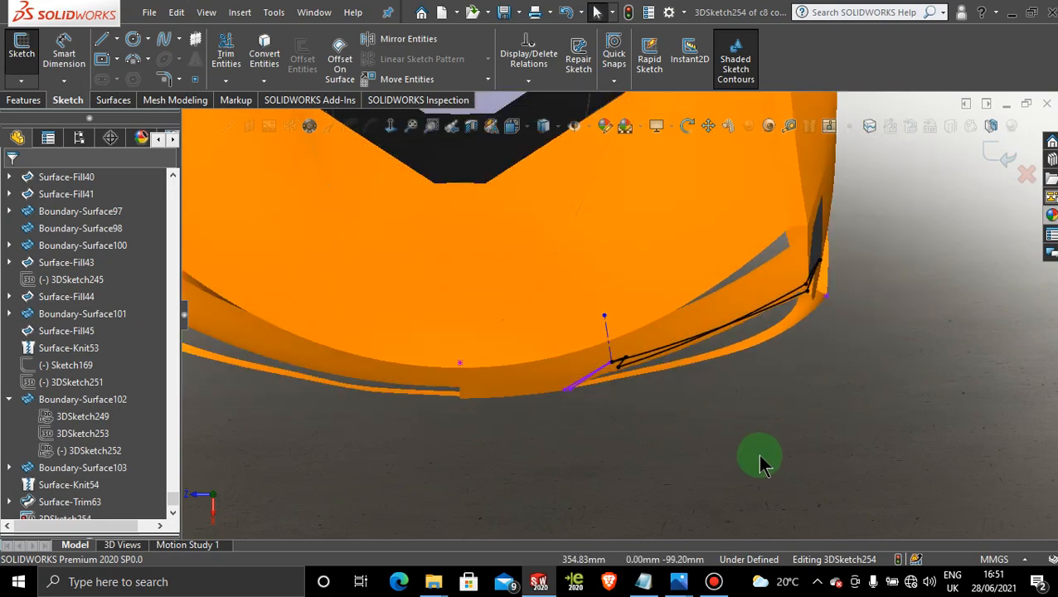
# Check the closed tail-light outline in the 3D sketch from the back and at an angle, and exit the sketch.
pyautogui.moveTo(760, 462)
pyautogui.mouseDown(button='middle')
pyautogui.moveTo(696, 430)
pyautogui.moveTo(683, 253)
pyautogui.moveTo(626, 208)
pyautogui.moveTo(630, 264)
pyautogui.moveTo(645, 268)
pyautogui.moveTo(685, 421)
pyautogui.moveTo(643, 418)
pyautogui.moveTo(614, 315)
pyautogui.moveTo(626, 336)
pyautogui.mouseUp(button='middle')
pyautogui.press('space')
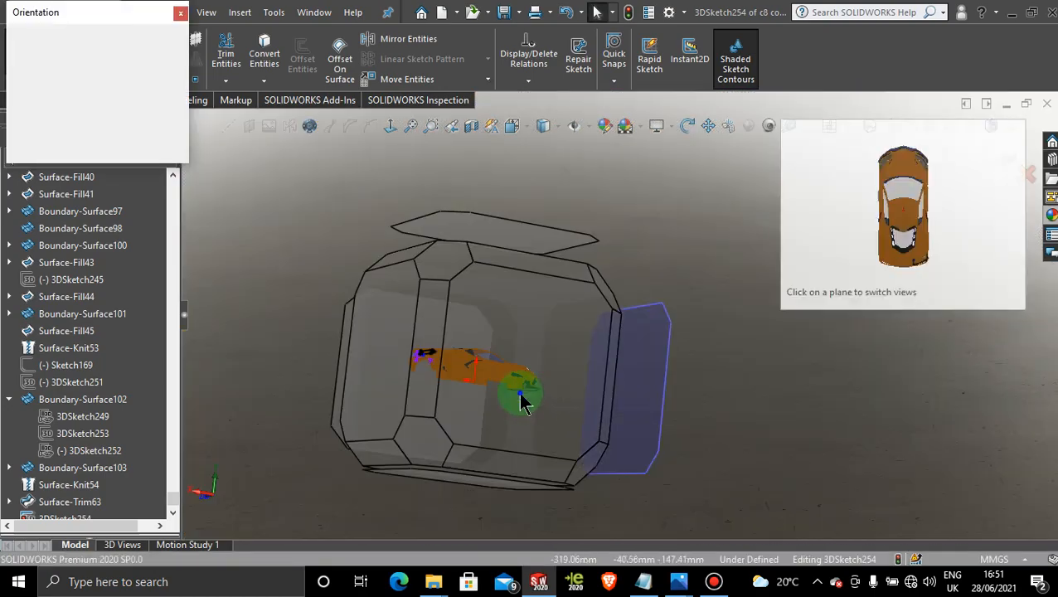
pyautogui.click(522, 395)
pyautogui.scroll(-5, 420, 314)
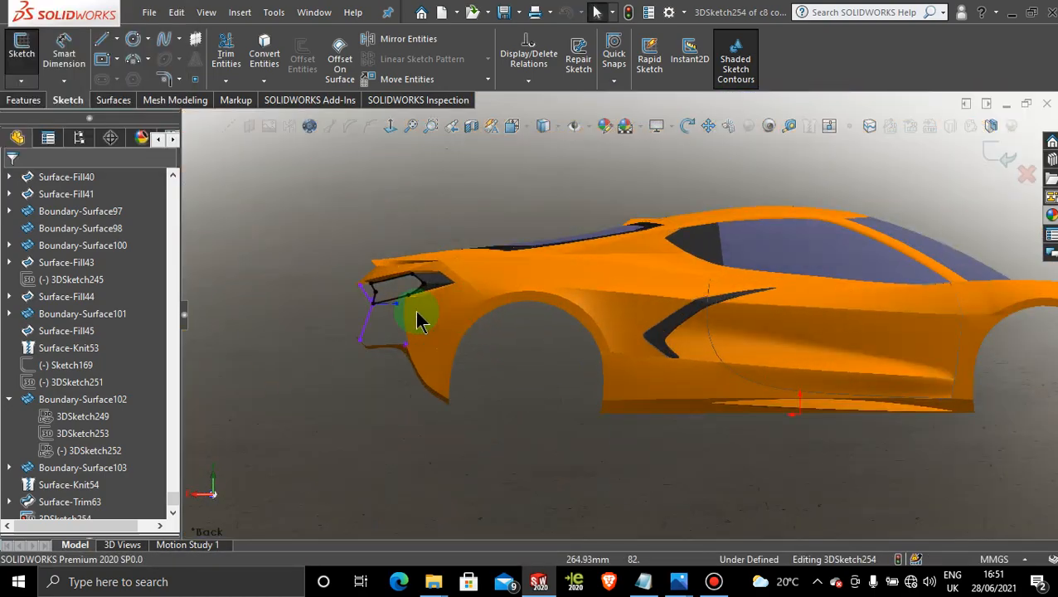
pyautogui.scroll(-2, 410, 311)
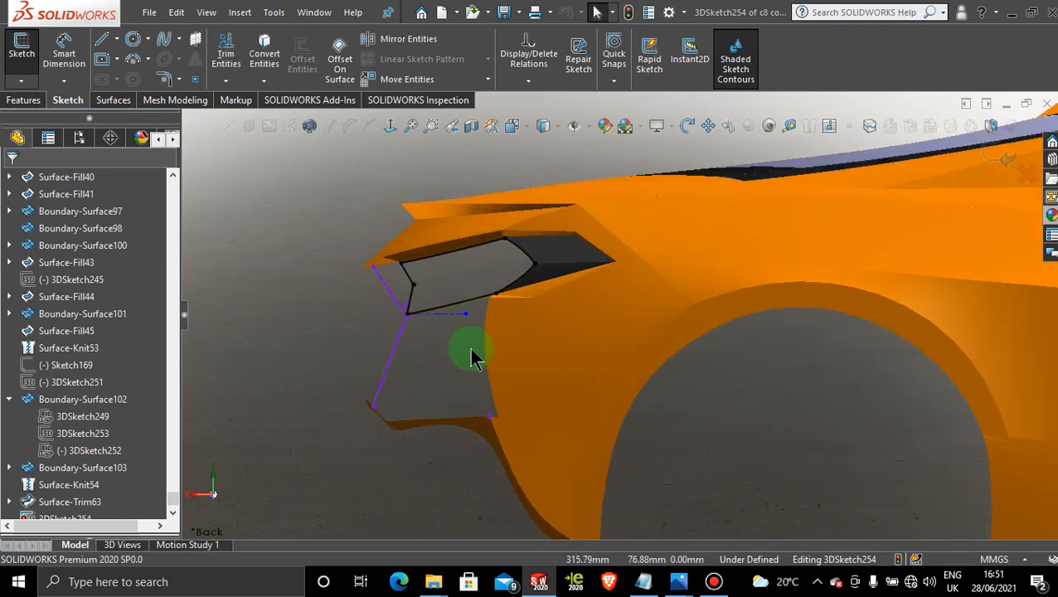
pyautogui.scroll(4, 471, 356)
pyautogui.moveTo(473, 354); pyautogui.dragTo(559, 303, button='middle')
pyautogui.scroll(-3, 560, 303)
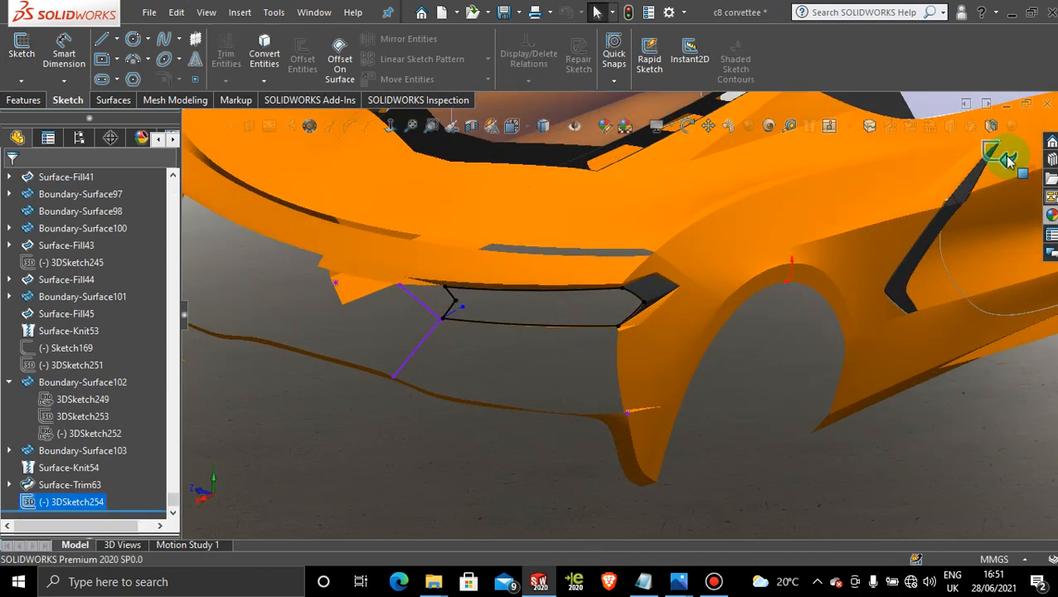
pyautogui.click(113, 99)
pyautogui.click(26, 53)
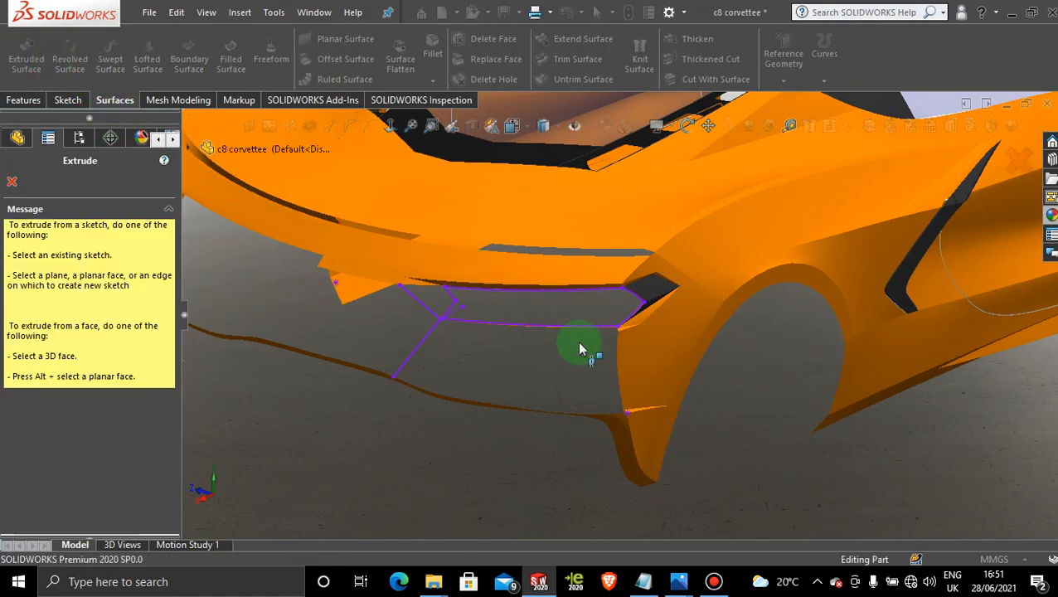
pyautogui.click(454, 254)
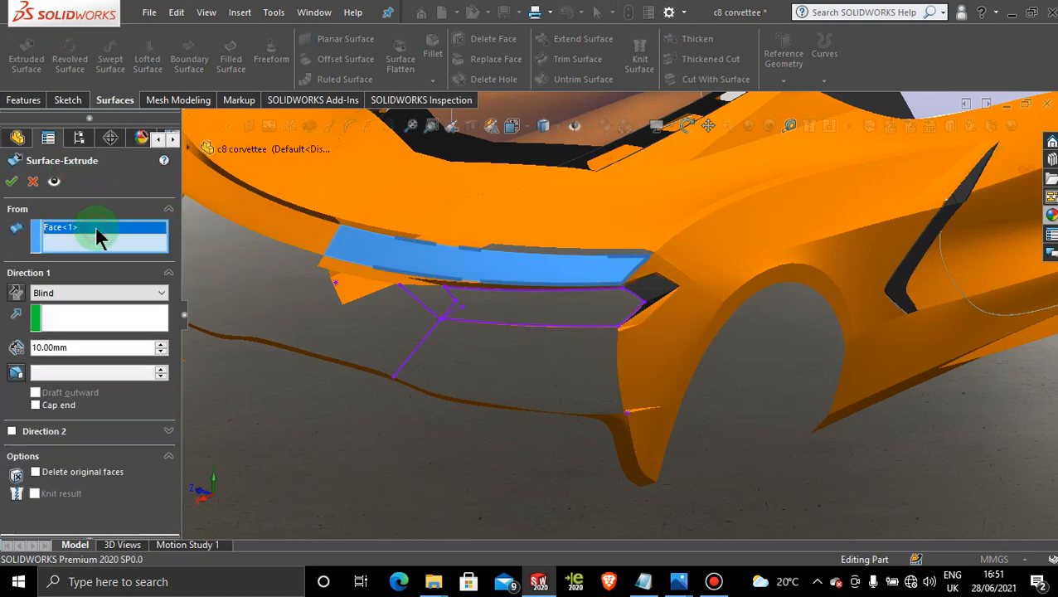
pyautogui.rightClick(96, 229)
pyautogui.click(148, 238)
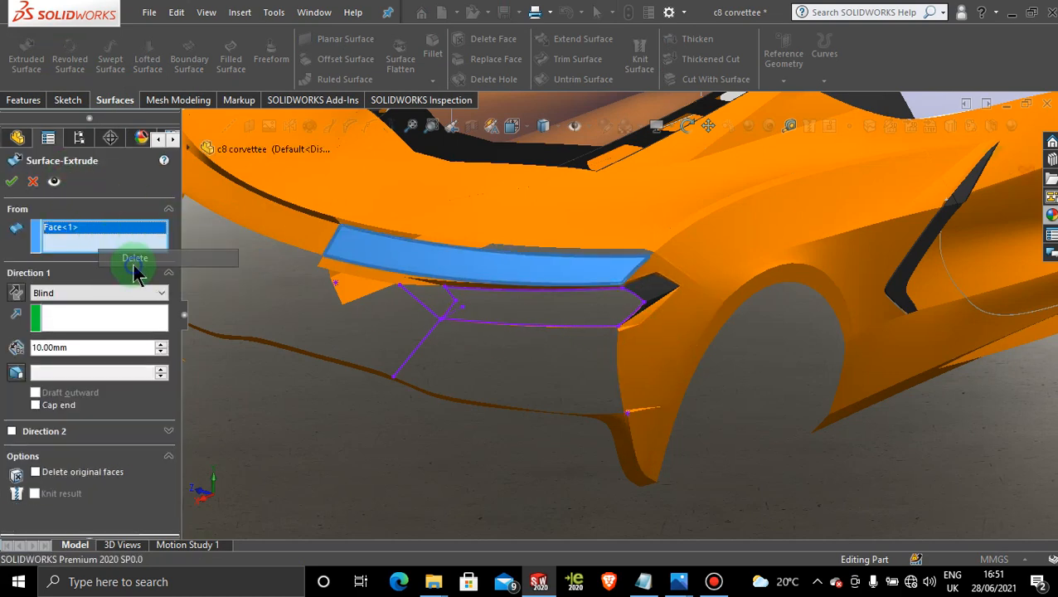
pyautogui.click(511, 332)
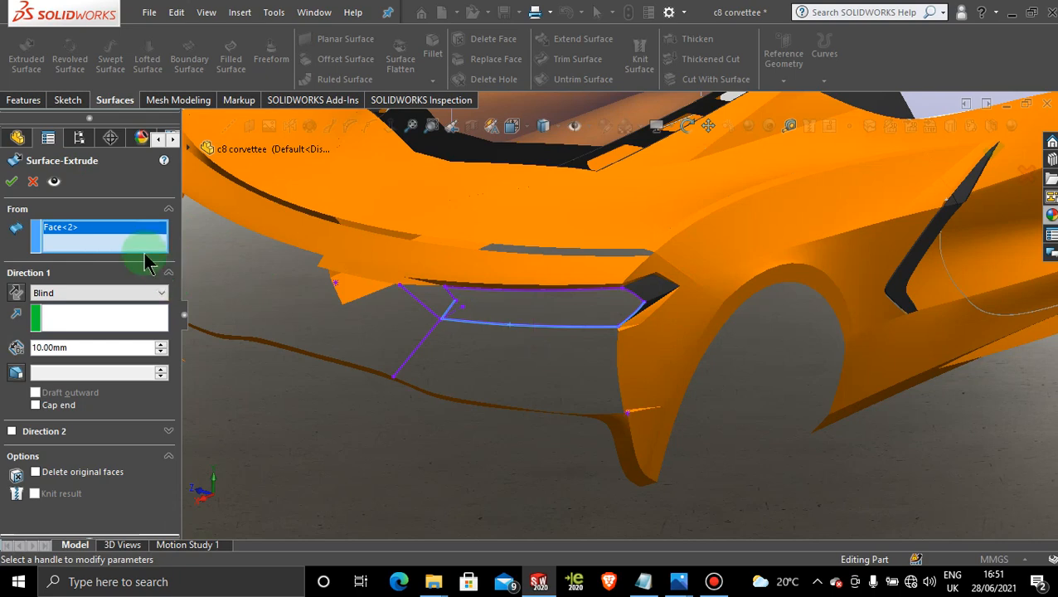
pyautogui.click(37, 184)
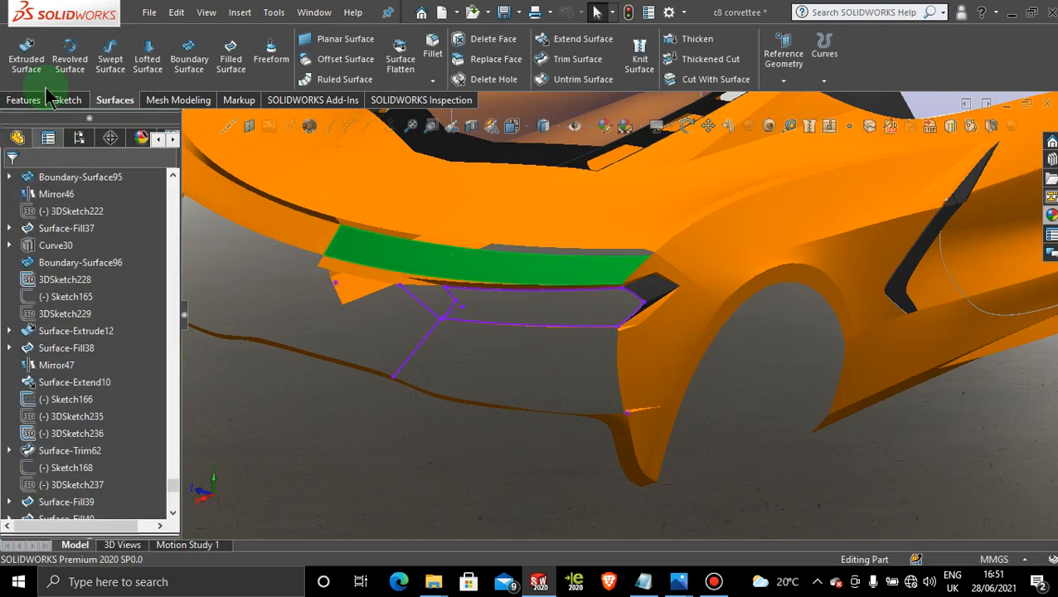
pyautogui.click(18, 50)
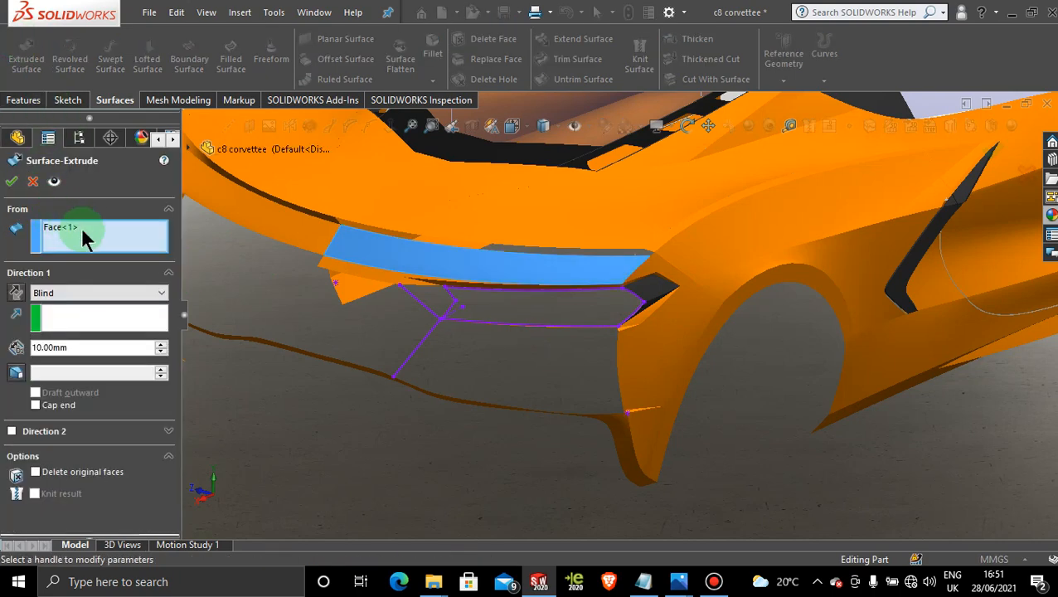
pyautogui.rightClick(106, 241)
pyautogui.click(124, 261)
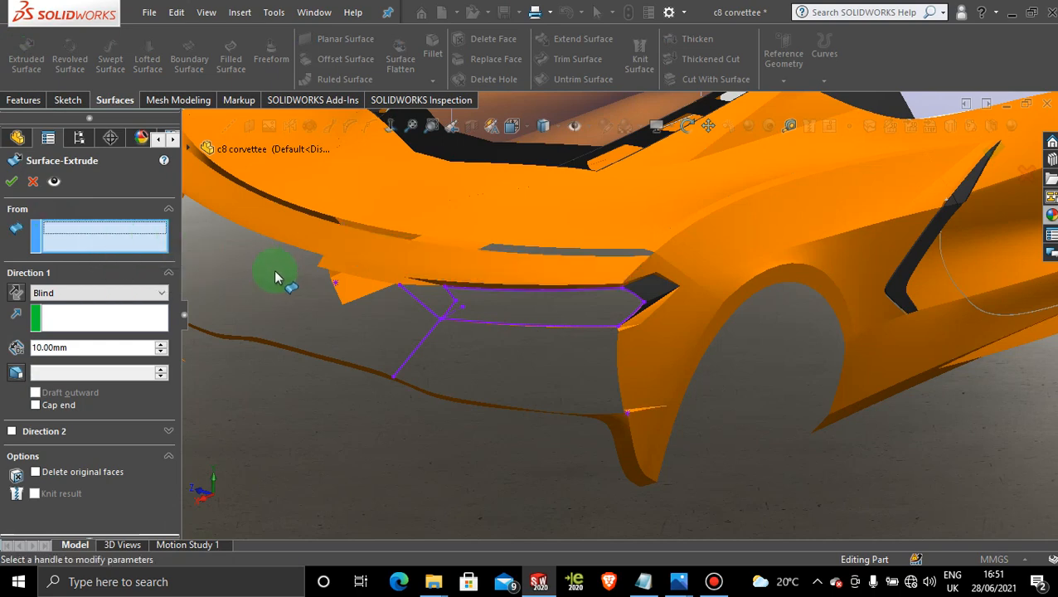
pyautogui.click(191, 150)
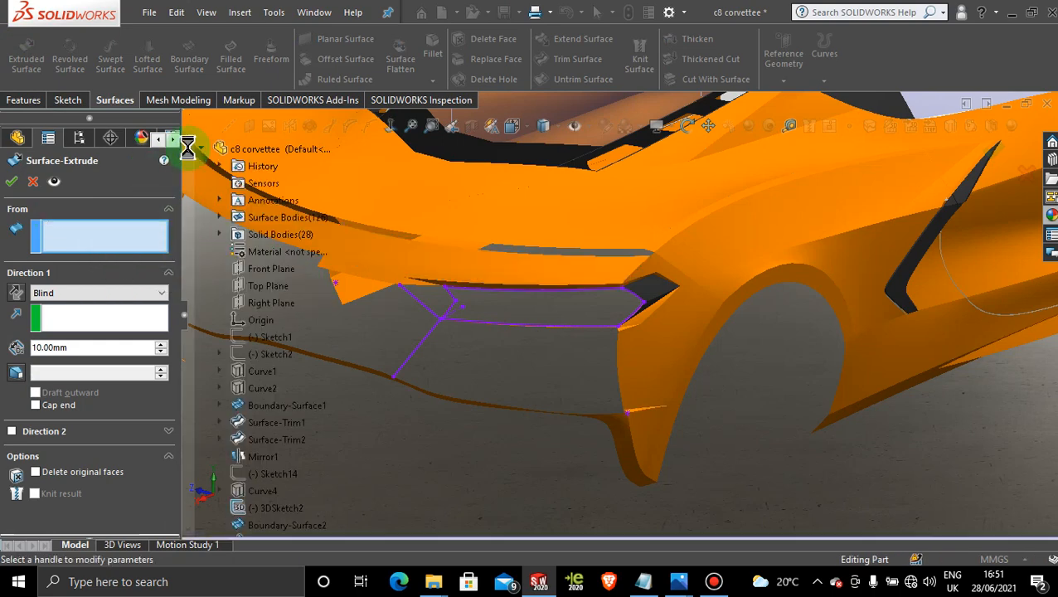
pyautogui.scroll(-5, 214, 313)
pyautogui.moveTo(214, 313); pyautogui.dragTo(212, 502)
pyautogui.scroll(-1, 332, 510)
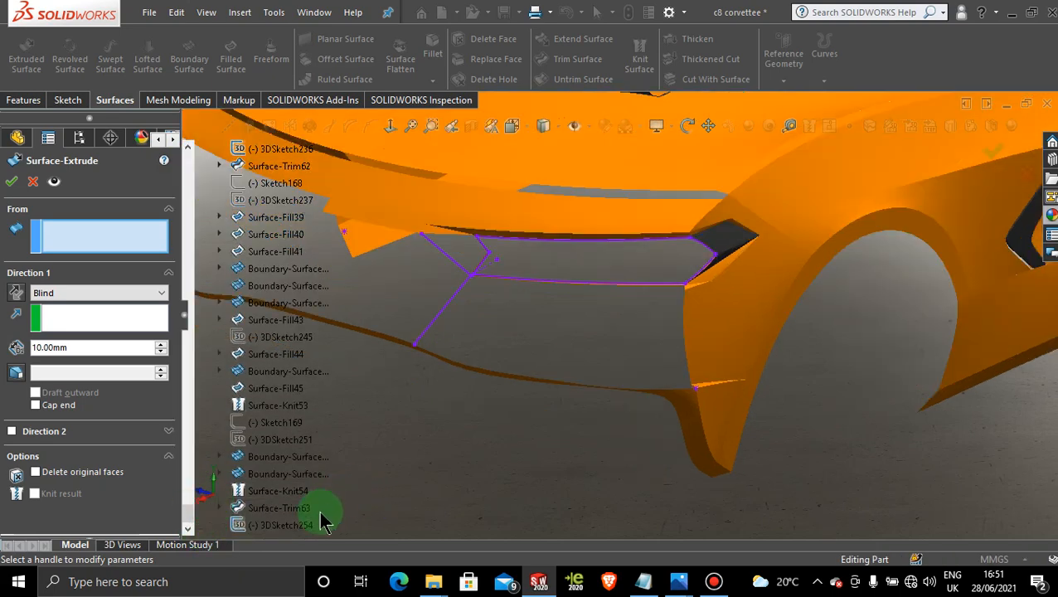
pyautogui.click(286, 525)
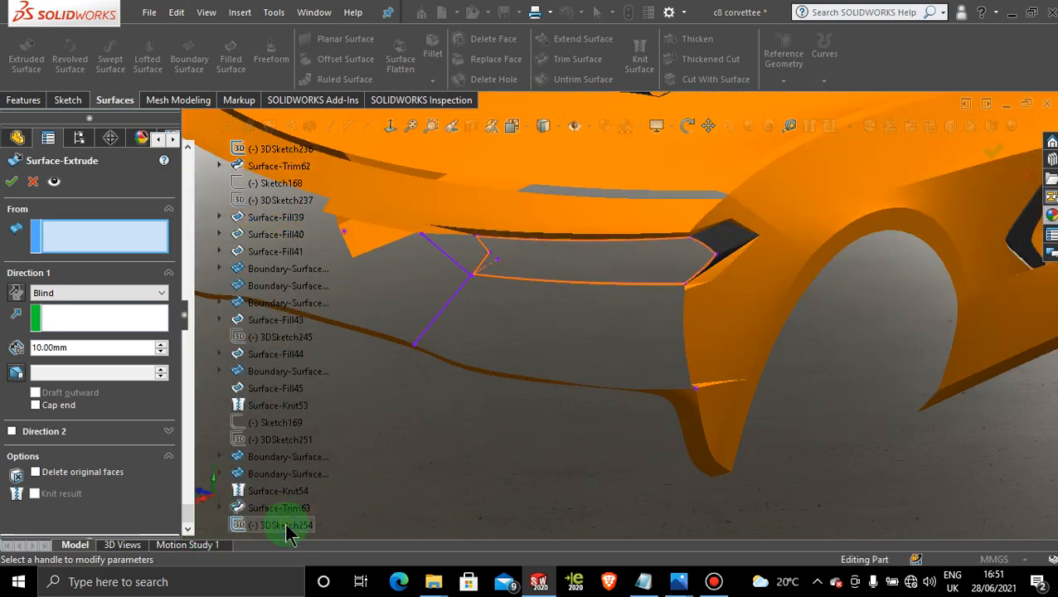
pyautogui.click(79, 240)
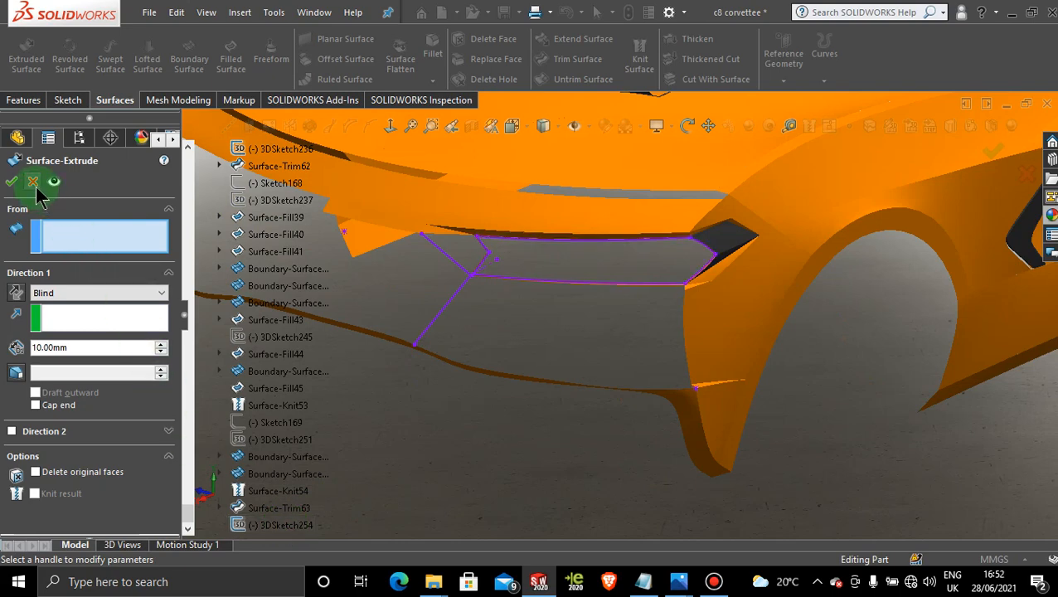
pyautogui.click(79, 315)
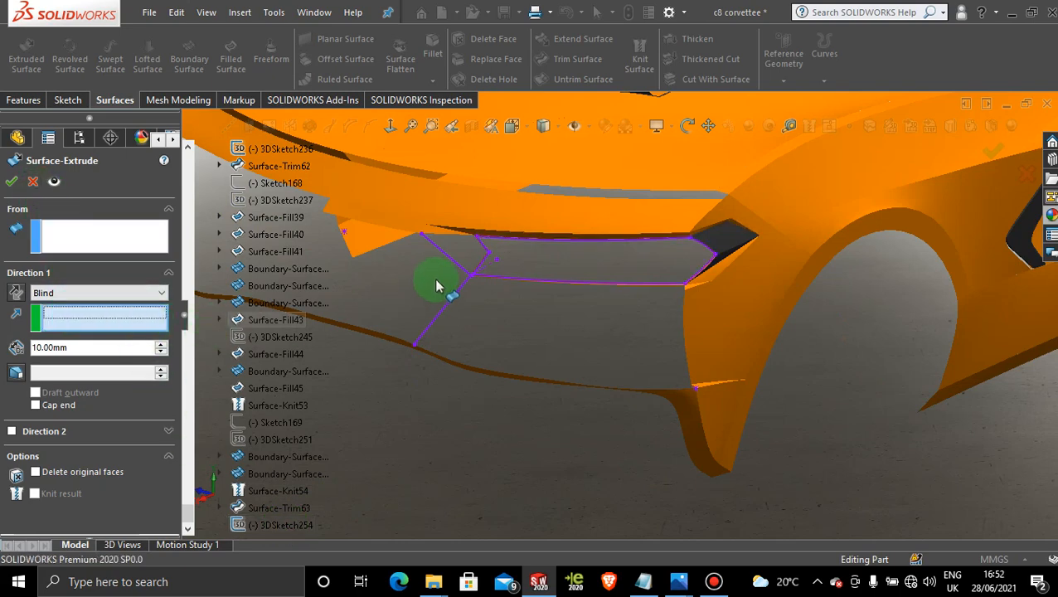
pyautogui.click(484, 275)
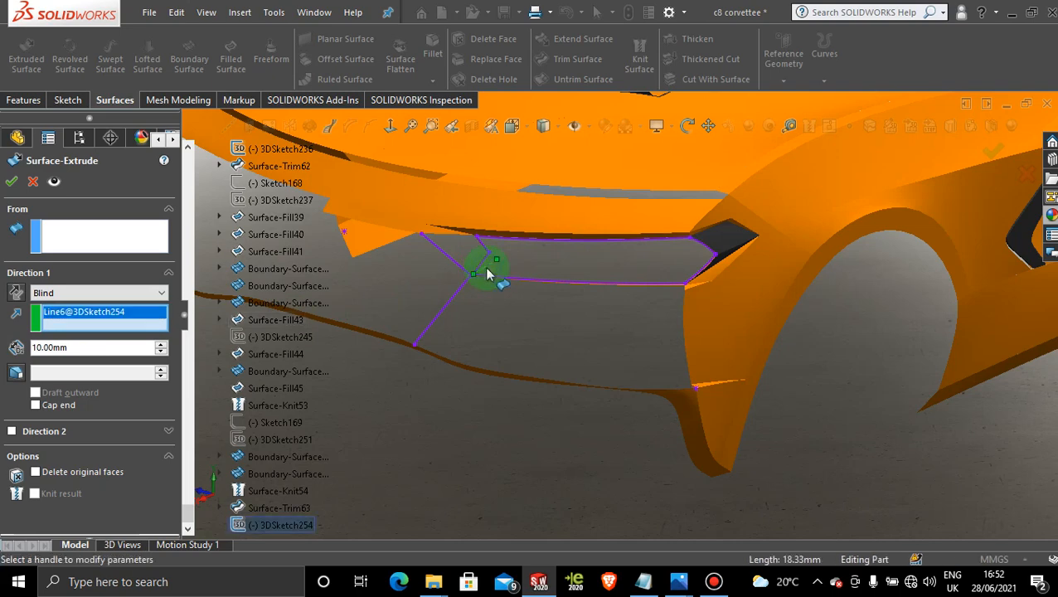
pyautogui.click(168, 438)
pyautogui.click(157, 432)
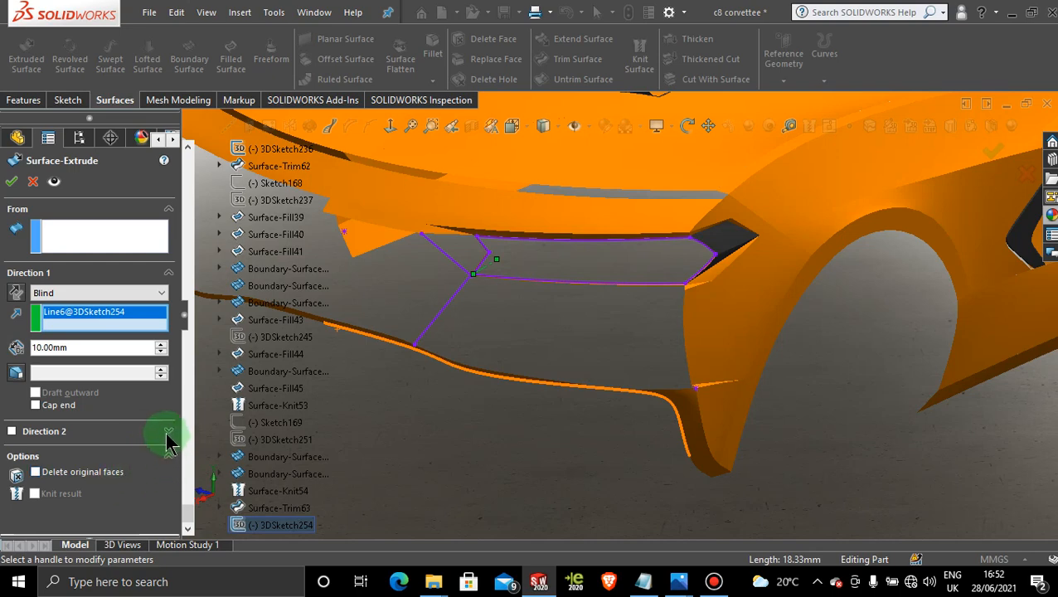
pyautogui.click(11, 181)
pyautogui.click(228, 382)
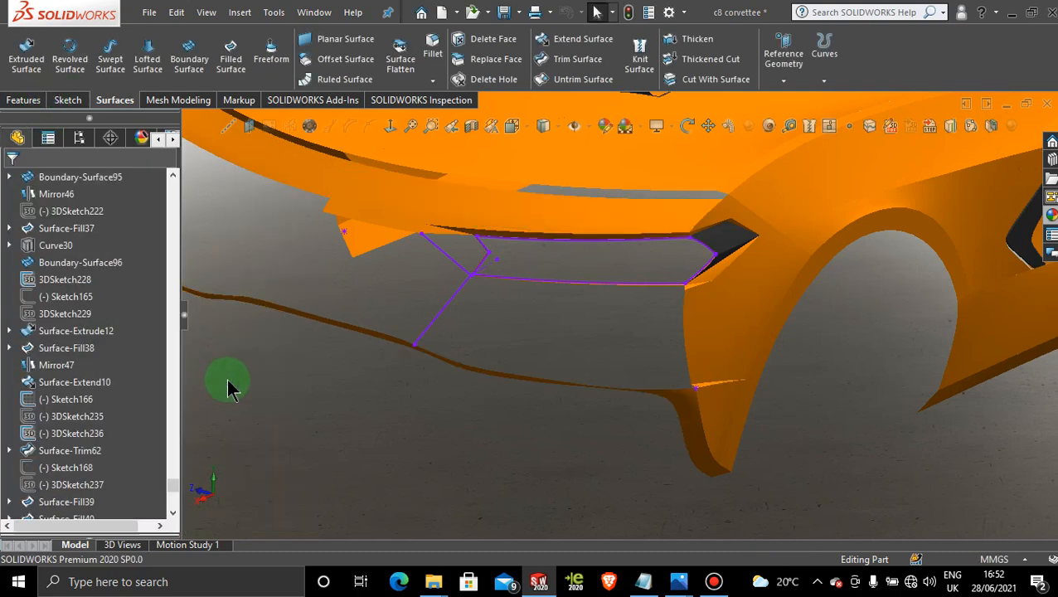
# Set up a surface extrude of the closed tail-light contour in 3DSketch254, directed along the short construction line at its lower inner corner.
pyautogui.click(28, 52)
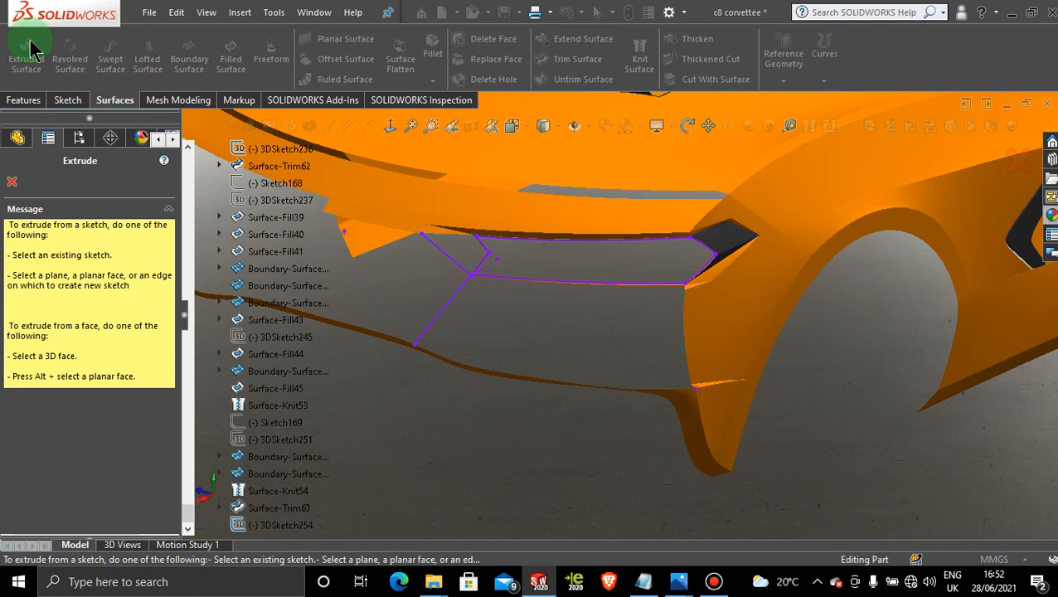
pyautogui.click(483, 264)
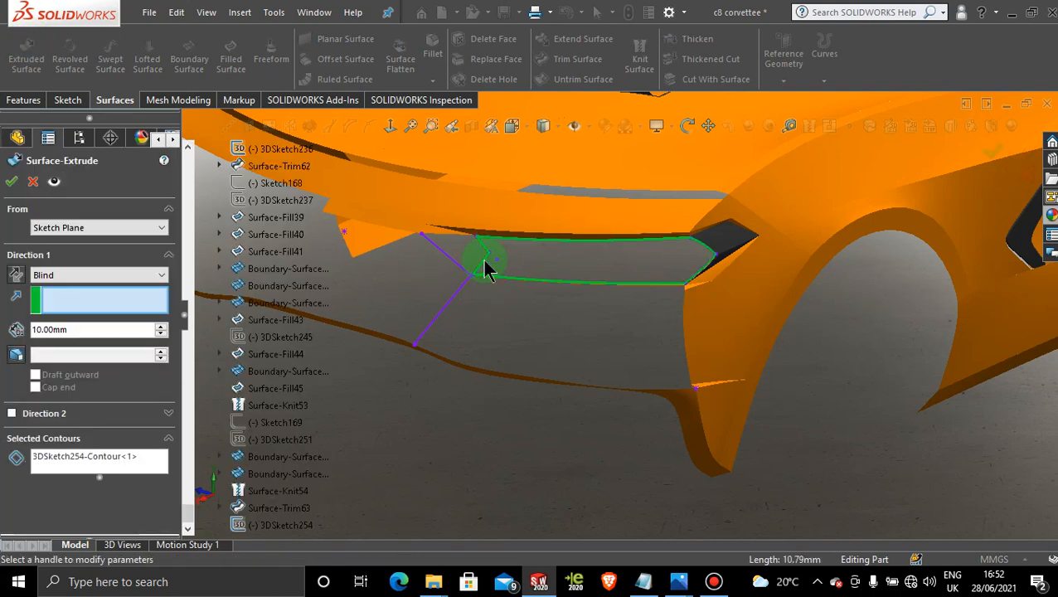
pyautogui.scroll(-5, 485, 262)
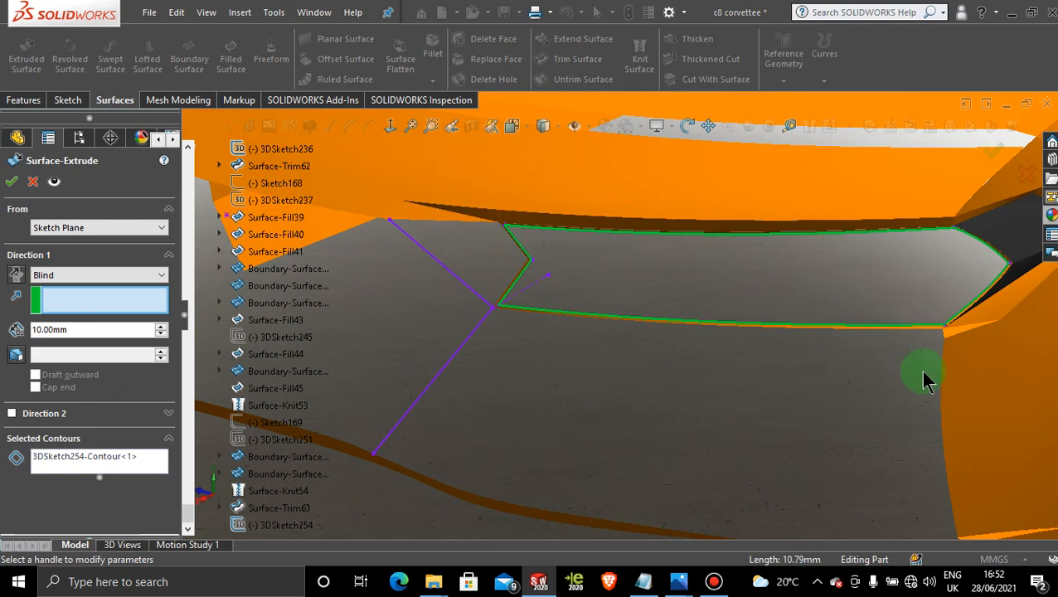
pyautogui.scroll(-2, 912, 287)
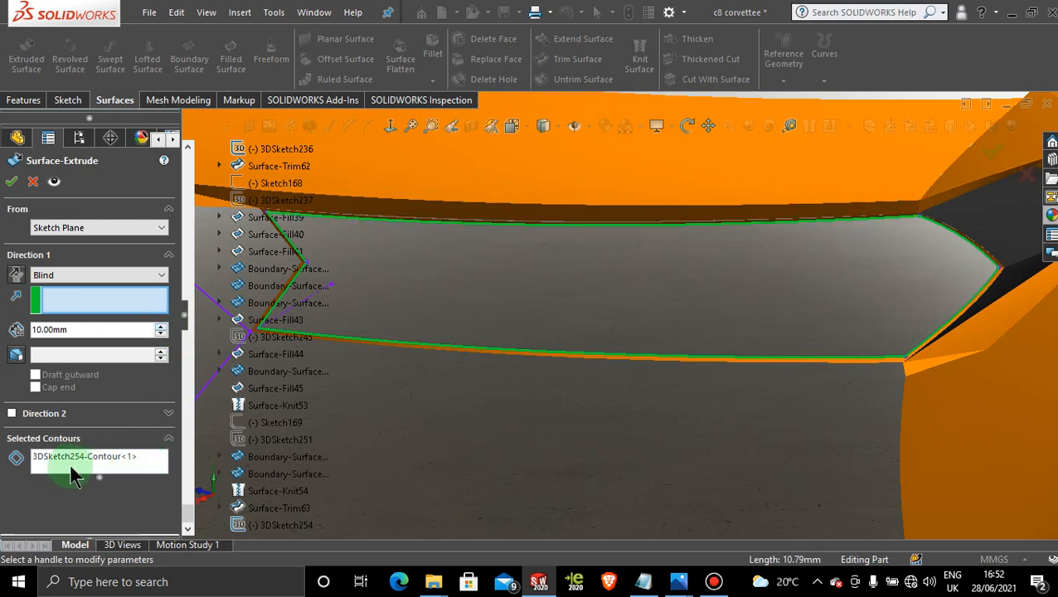
pyautogui.click(92, 303)
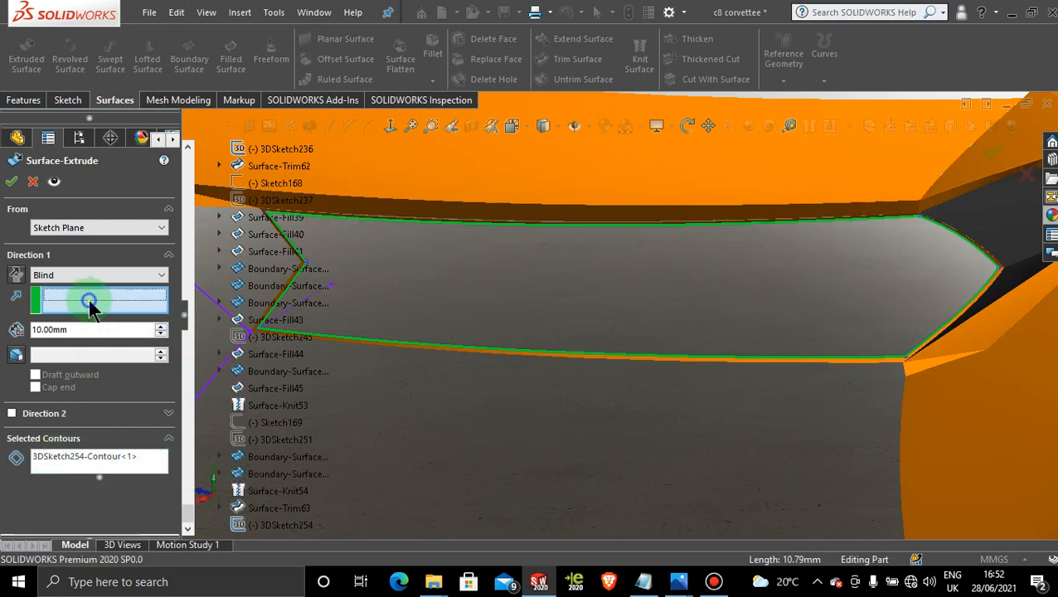
pyautogui.moveTo(319, 295); pyautogui.dragTo(425, 307, button='middle')
pyautogui.click(399, 305)
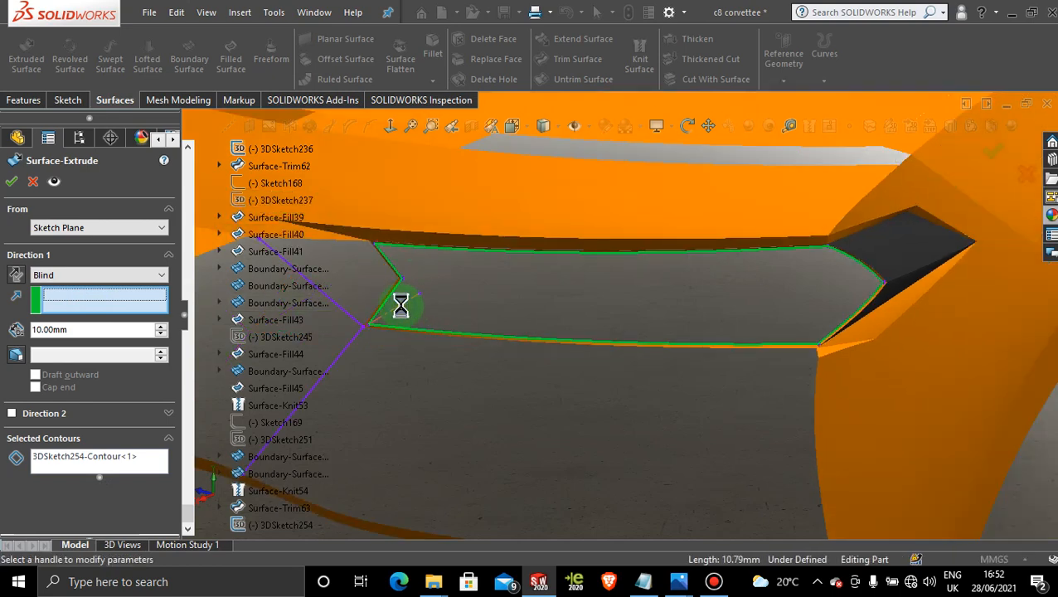
# Set the blind depth of the tail-light surface extrude to 29 mm, running into the car body, and create the surface.
pyautogui.moveTo(555, 280); pyautogui.dragTo(514, 326, button='middle')
pyautogui.scroll(1, 514, 323)
pyautogui.scroll(-2, 437, 318)
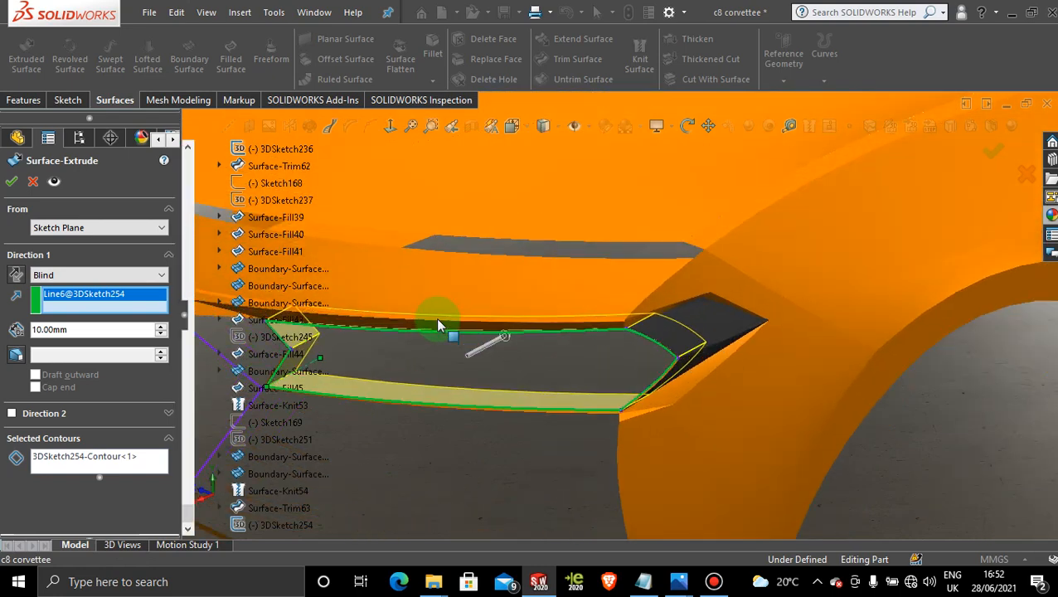
pyautogui.moveTo(507, 334); pyautogui.dragTo(562, 333)
pyautogui.moveTo(567, 337); pyautogui.dragTo(642, 329, button='middle')
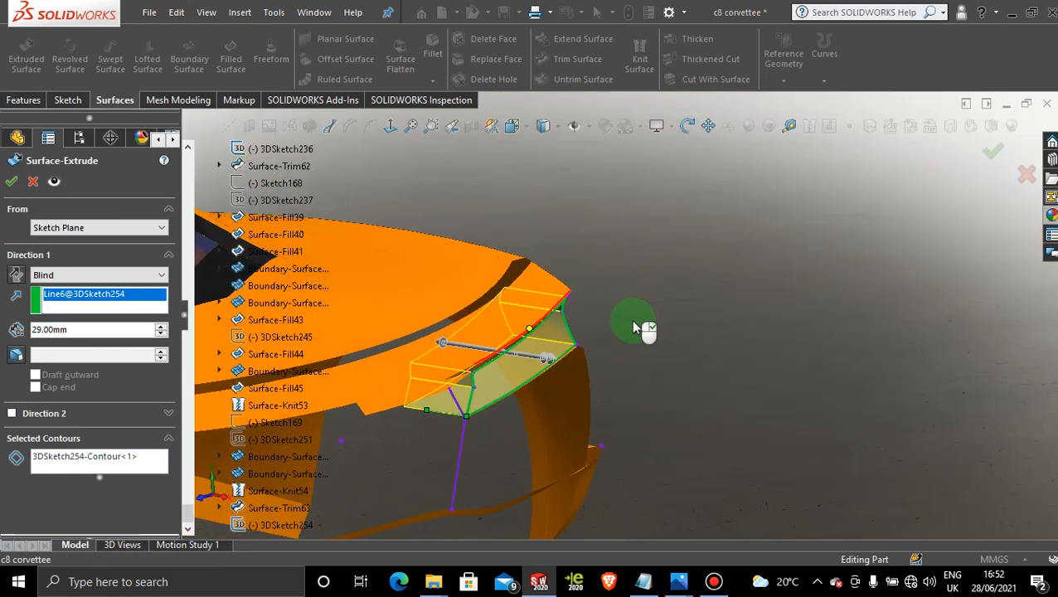
pyautogui.click(13, 187)
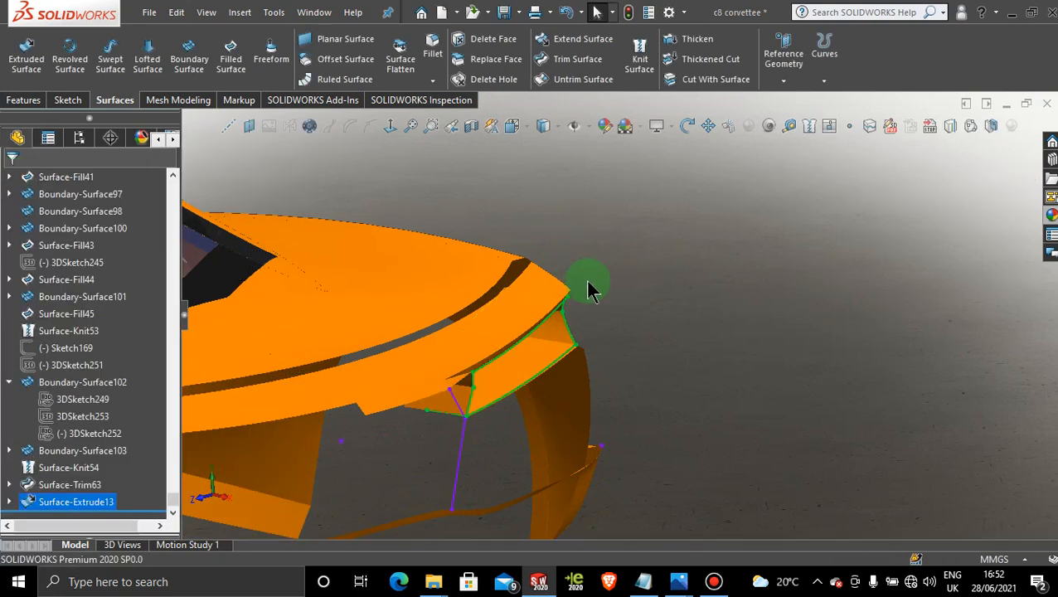
# Examine the extruded tail-light walls from several angles, especially where their inner corner meets the bumper sketch lines.
pyautogui.moveTo(588, 288); pyautogui.dragTo(531, 406, button='middle')
pyautogui.scroll(-10, 503, 347)
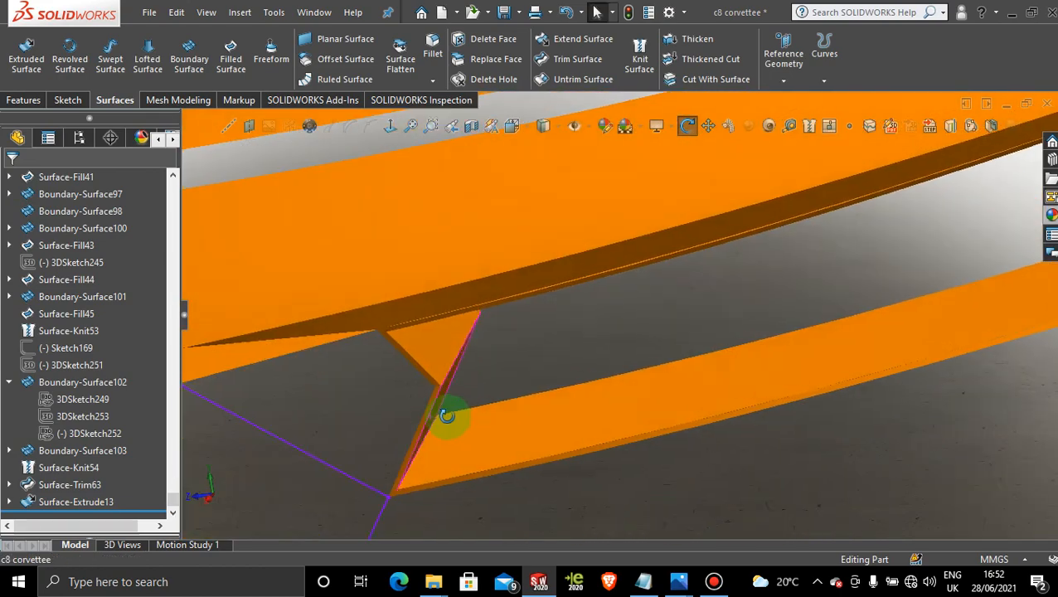
pyautogui.moveTo(447, 416); pyautogui.dragTo(613, 346, button='middle')
pyautogui.scroll(4, 499, 430)
pyautogui.scroll(-5, 614, 346)
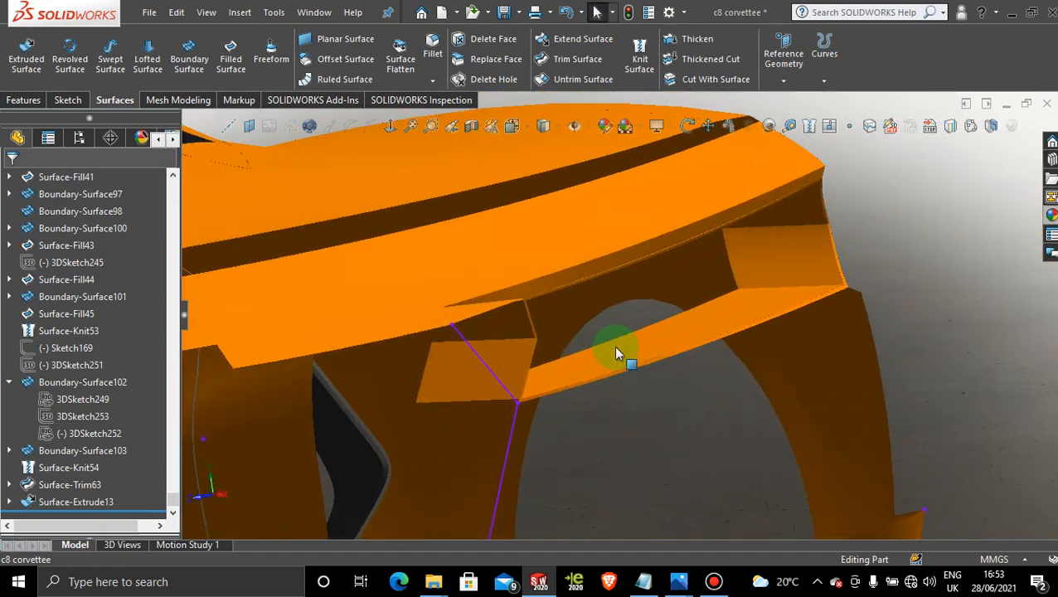
pyautogui.scroll(-3, 501, 425)
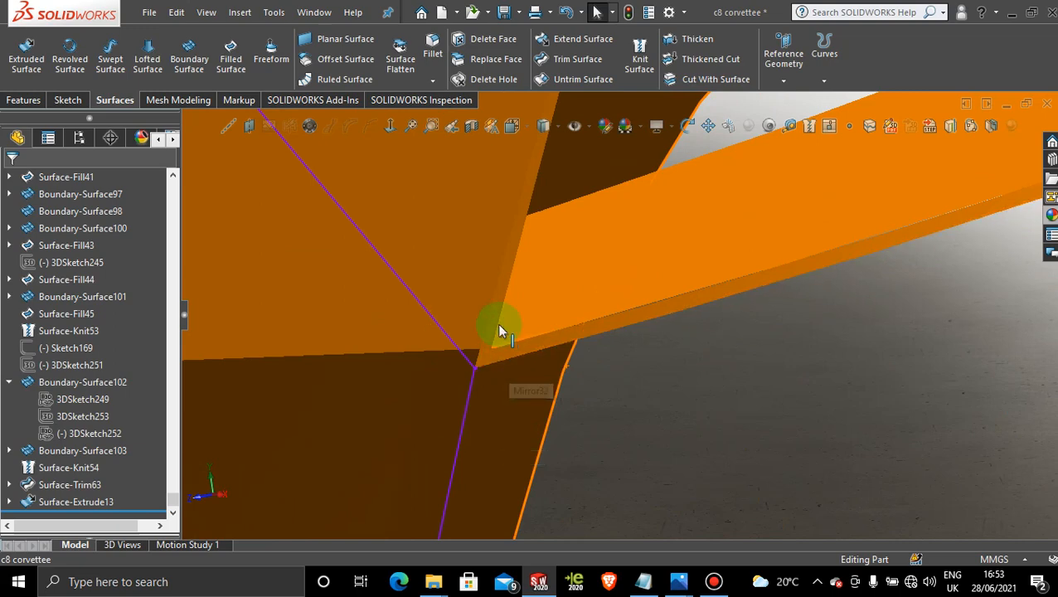
pyautogui.scroll(8, 696, 292)
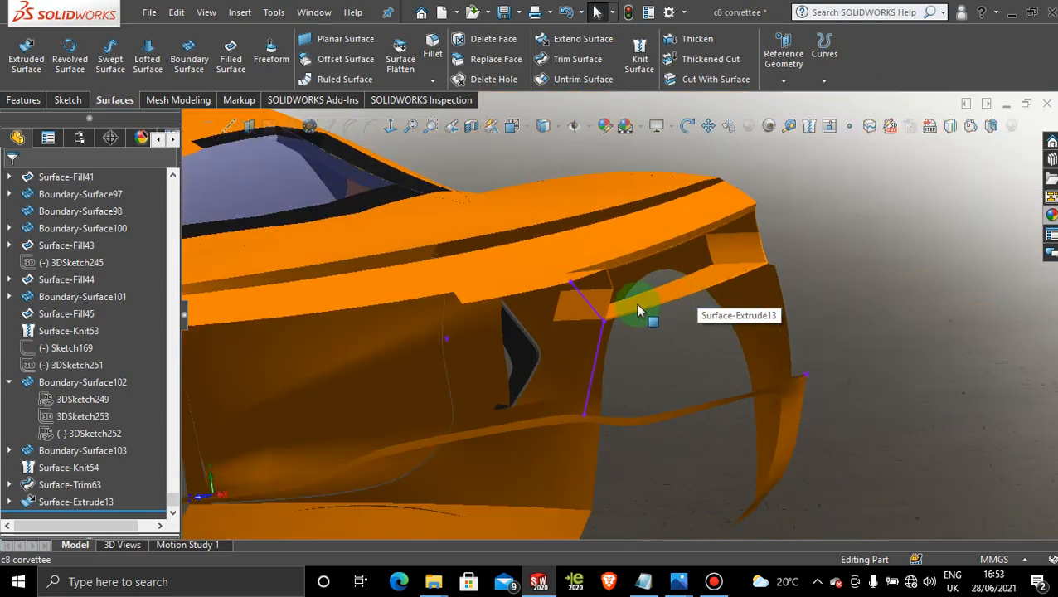
pyautogui.moveTo(637, 310); pyautogui.dragTo(591, 437, button='middle')
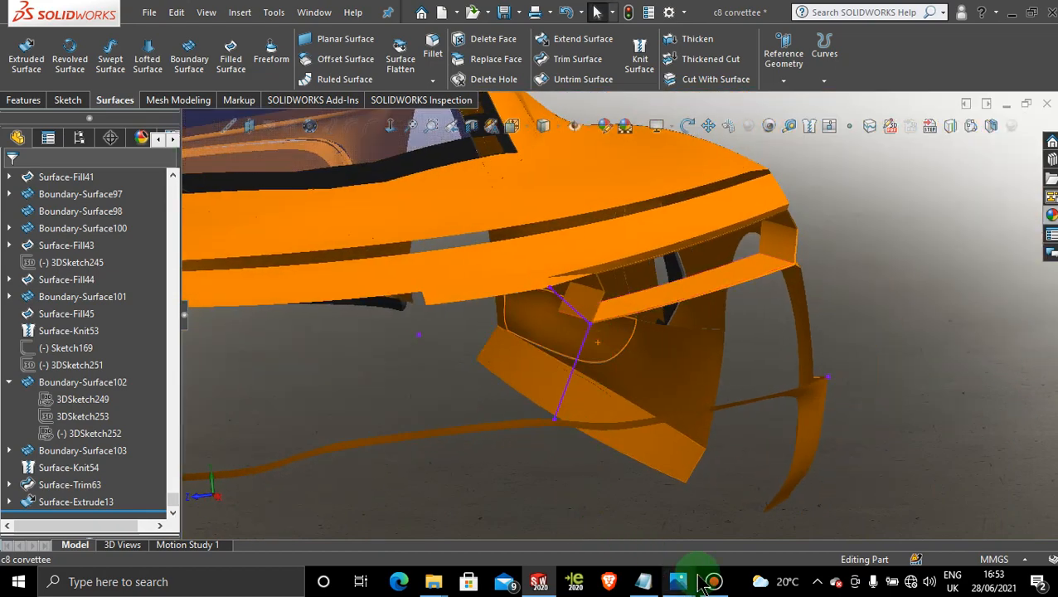
# Save the c8 corvettee part.
pyautogui.click(500, 15)
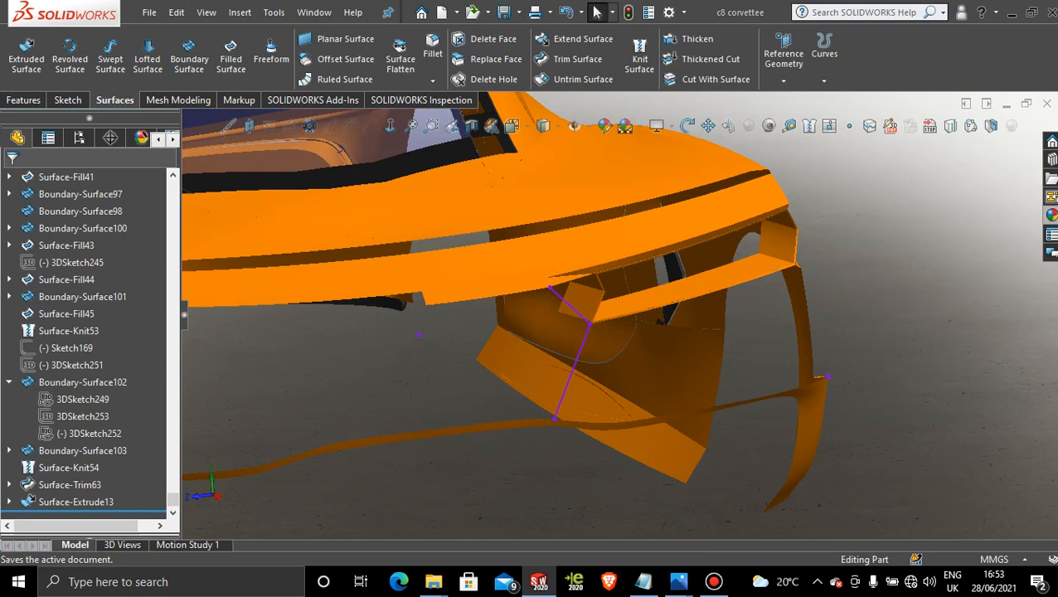
pyautogui.click(713, 582)
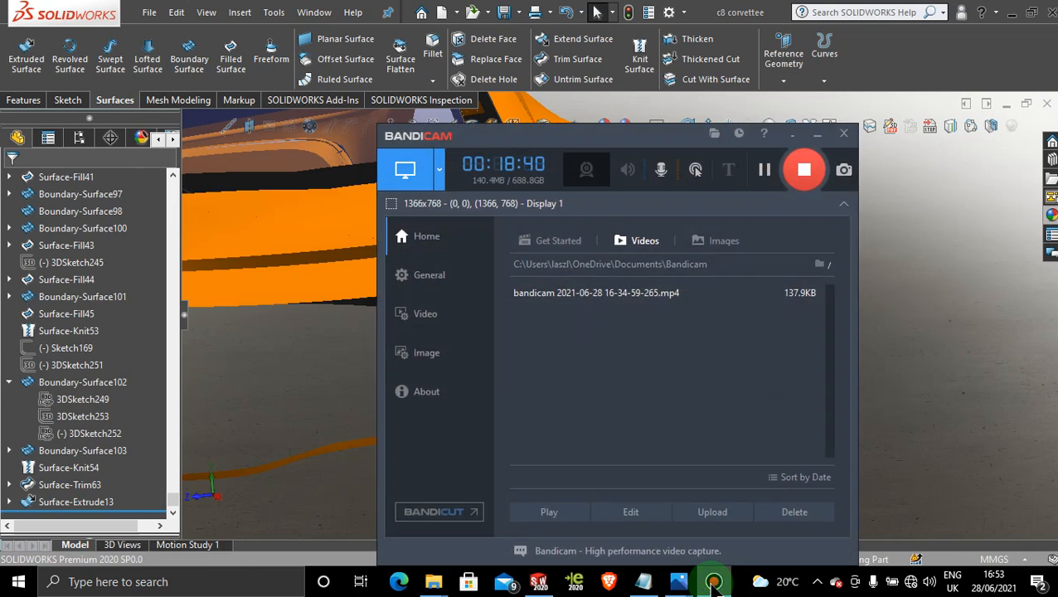
# Switch to the reference photo jgvyvuij.jpg, study the tail-light's shape, and return to the SOLIDWORKS model.
pyautogui.click(817, 136)
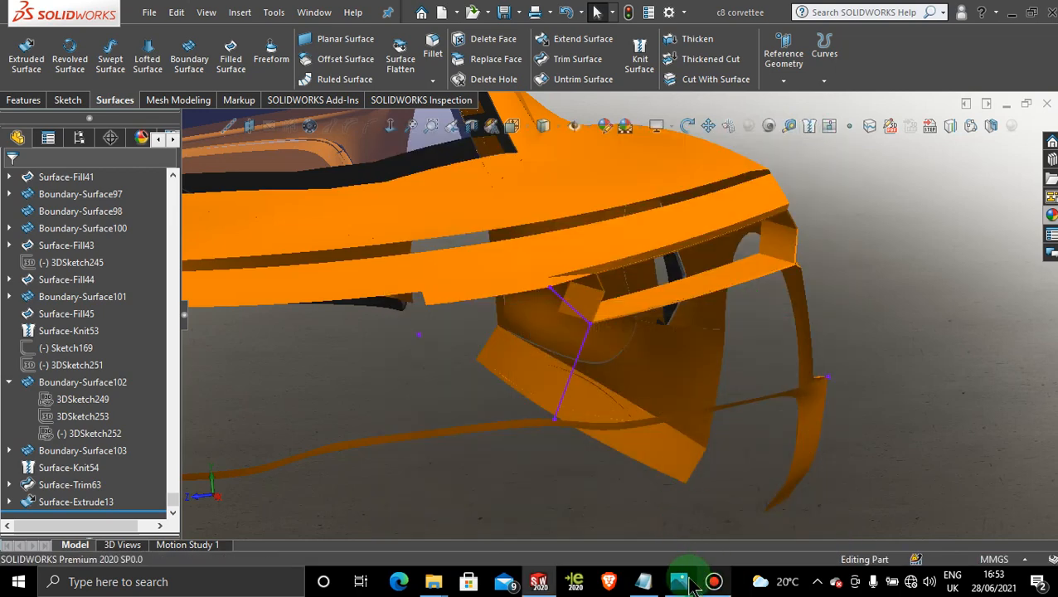
pyautogui.moveTo(679, 586)
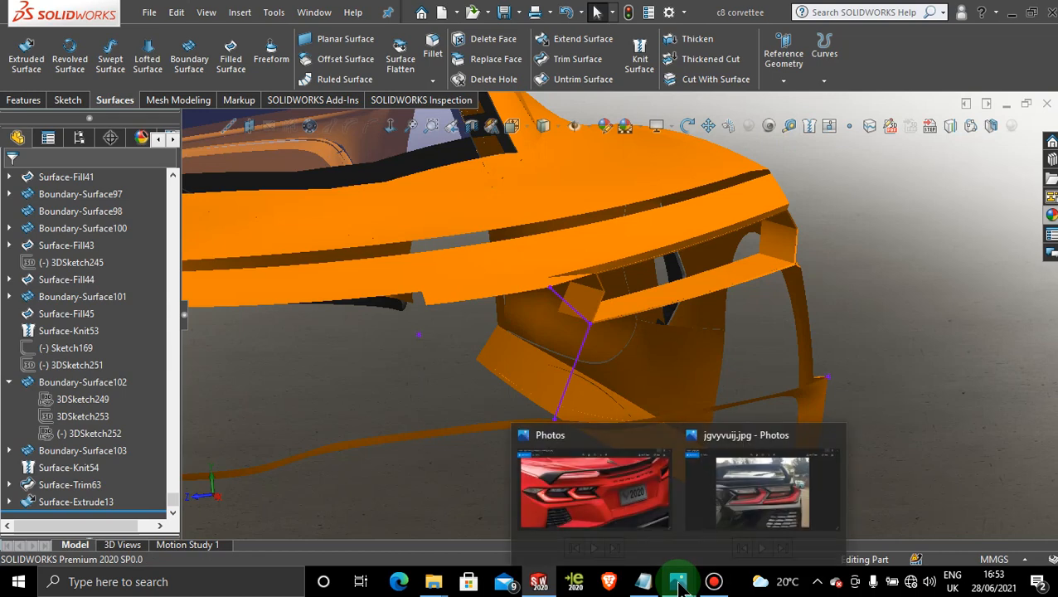
pyautogui.click(701, 539)
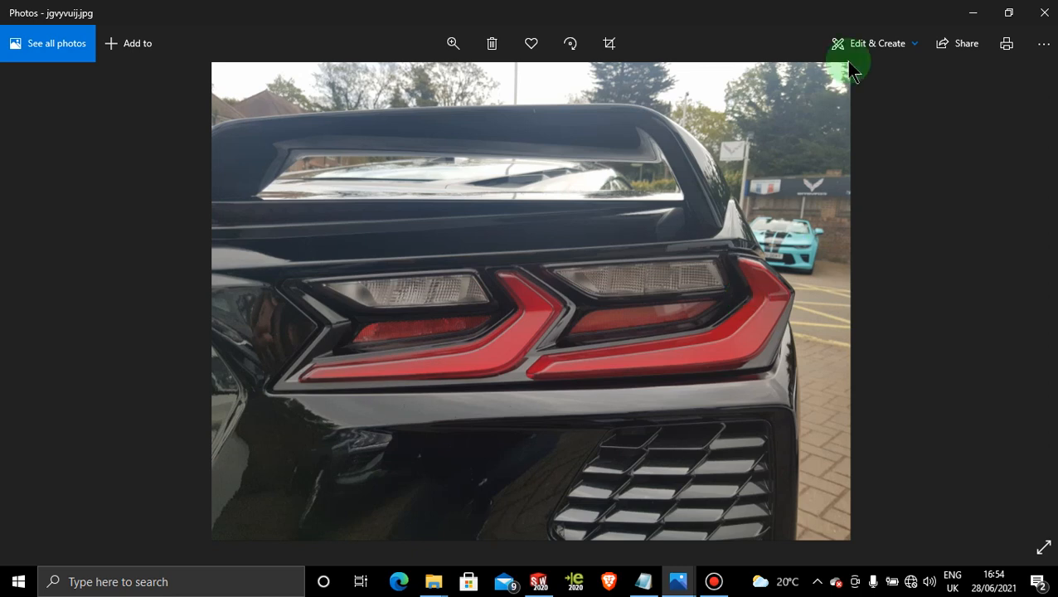
pyautogui.click(974, 17)
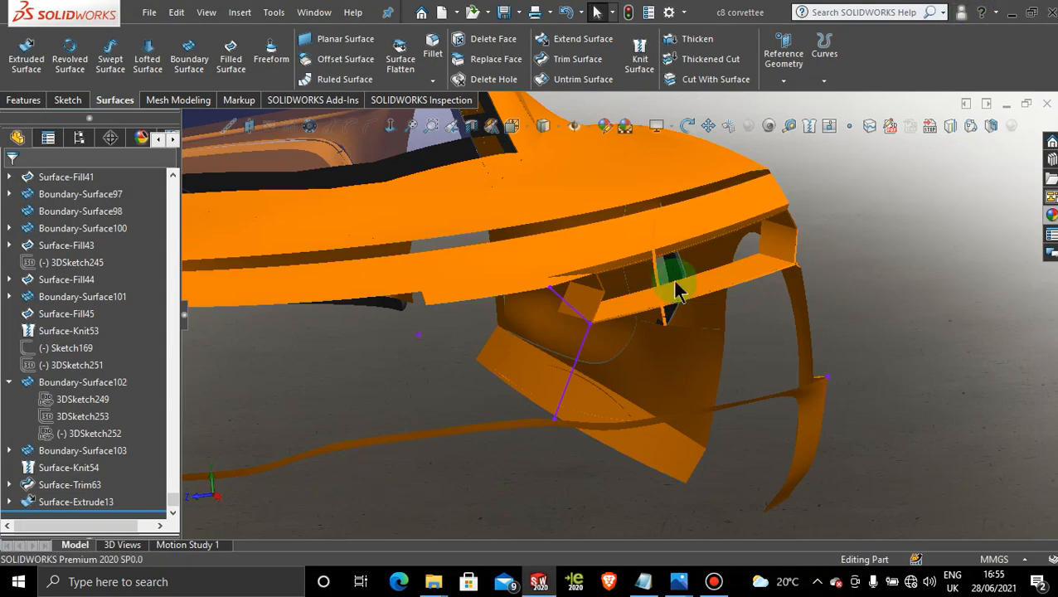
# Start a 3D sketch and begin a spline at the pointed middle corner of the tail-light opening's inner end.
pyautogui.scroll(-3, 672, 280)
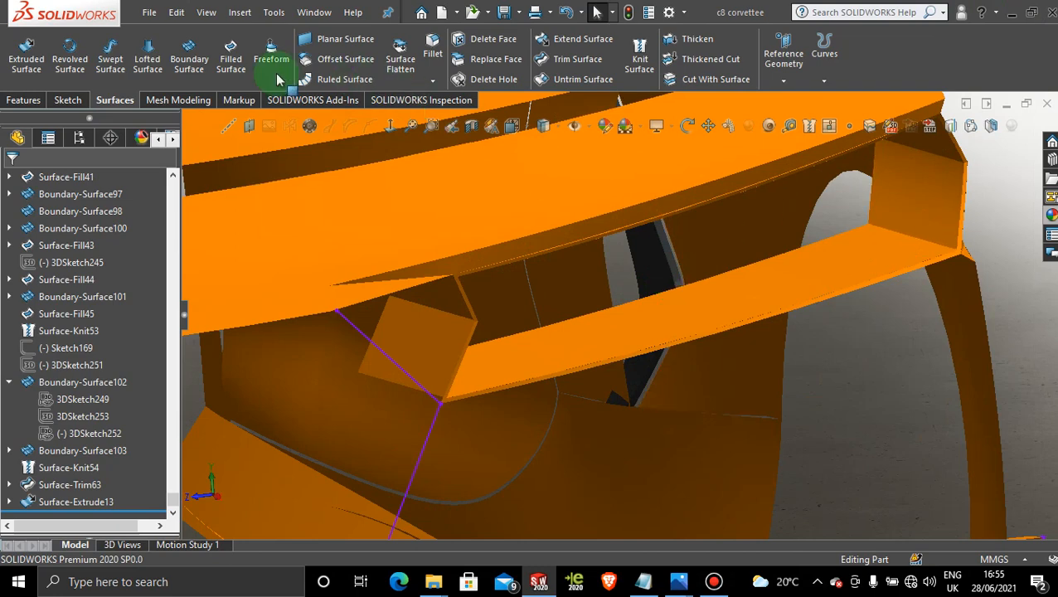
pyautogui.click(74, 100)
pyautogui.click(20, 80)
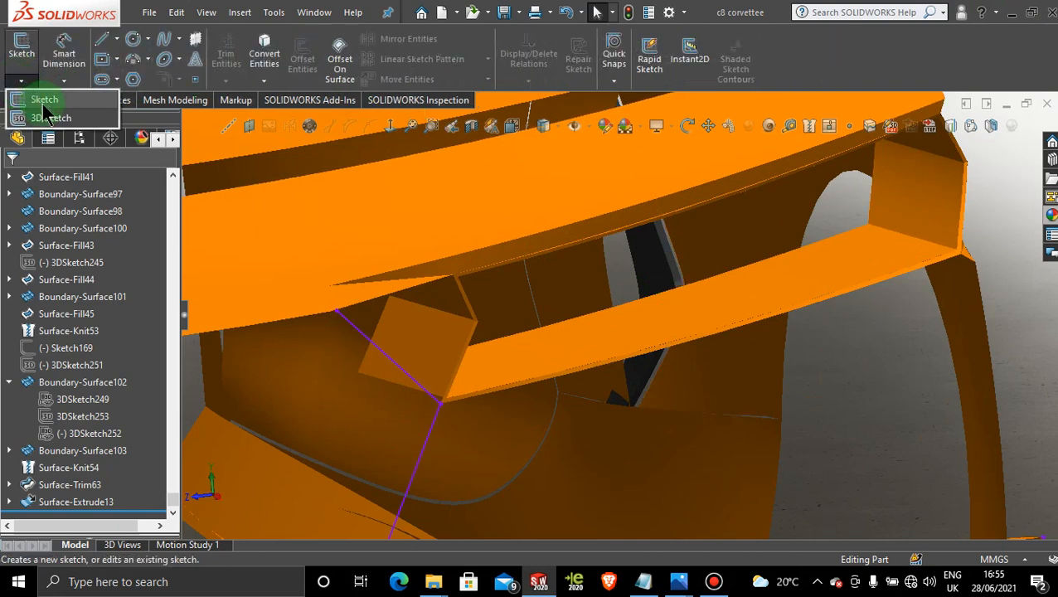
pyautogui.click(50, 117)
pyautogui.click(164, 39)
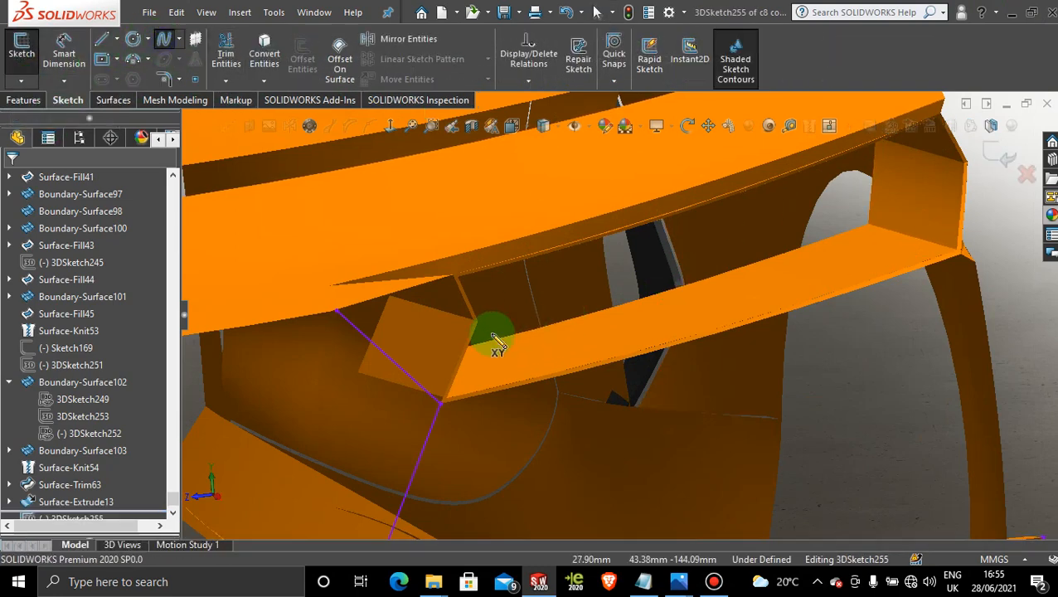
pyautogui.scroll(-2, 497, 319)
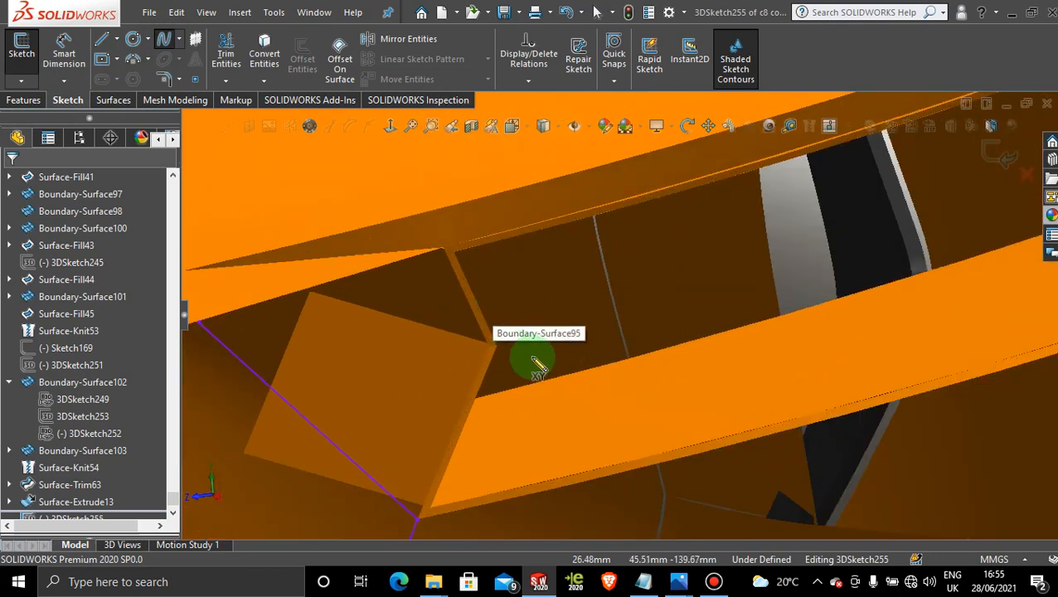
pyautogui.scroll(-2, 482, 342)
pyautogui.scroll(-2, 482, 342)
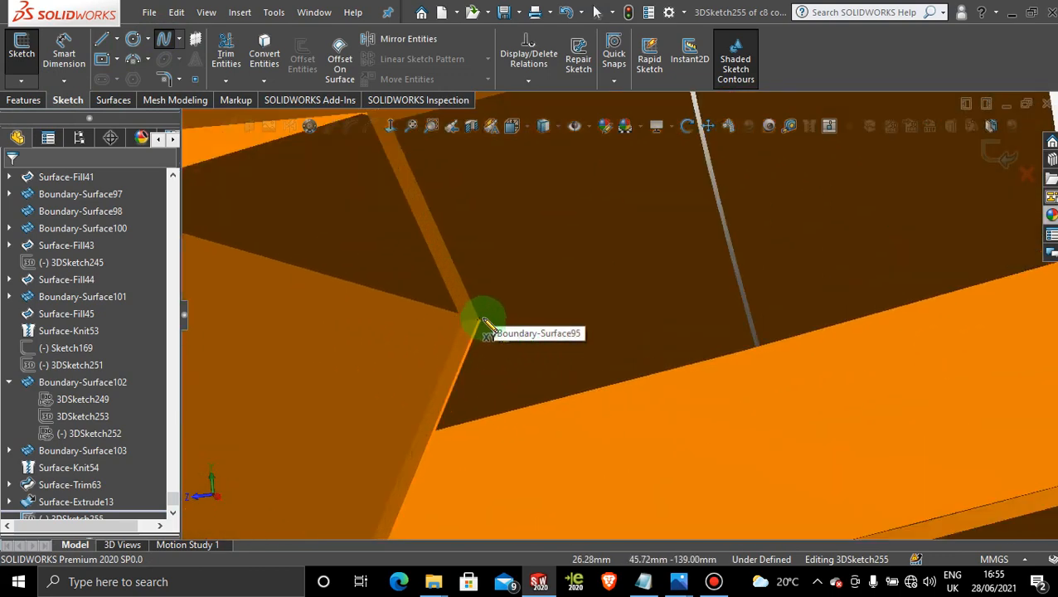
pyautogui.scroll(-1, 480, 319)
pyautogui.moveTo(520, 324)
pyautogui.mouseDown(button='middle')
pyautogui.moveTo(650, 326)
pyautogui.moveTo(618, 319)
pyautogui.moveTo(597, 335)
pyautogui.moveTo(615, 343)
pyautogui.moveTo(618, 307)
pyautogui.moveTo(609, 296)
pyautogui.moveTo(563, 303)
pyautogui.moveTo(566, 284)
pyautogui.mouseUp(button='middle')
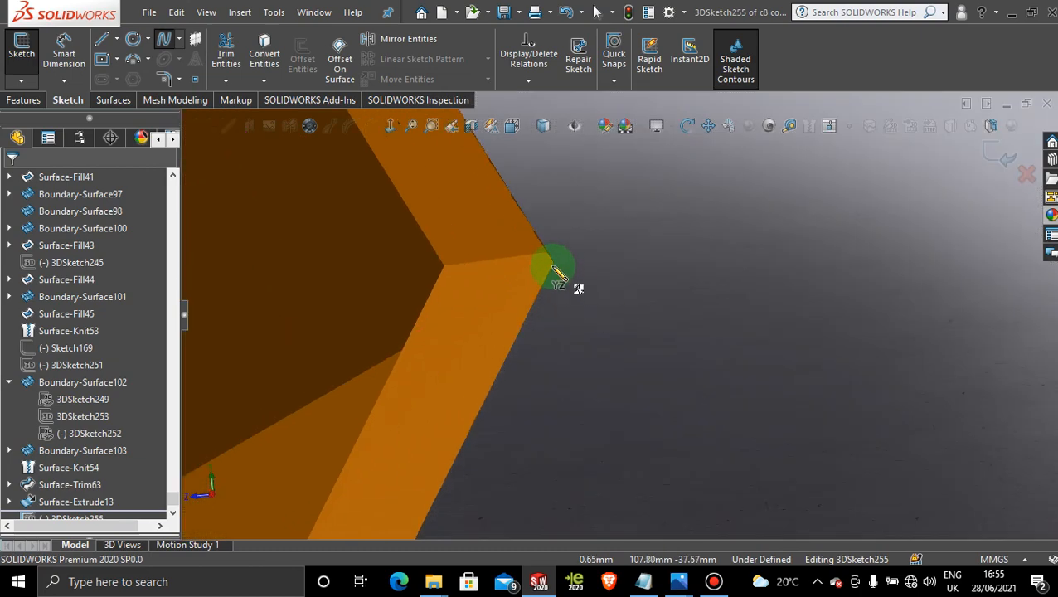
pyautogui.click(555, 265)
# End the spline at the middle corner of the opening's outer end, making a two-point curve about 84 mm long.
pyautogui.moveTo(664, 324)
pyautogui.mouseDown(button='middle')
pyautogui.moveTo(668, 331)
pyautogui.moveTo(642, 328)
pyautogui.moveTo(787, 288)
pyautogui.moveTo(775, 307)
pyautogui.mouseUp(button='middle')
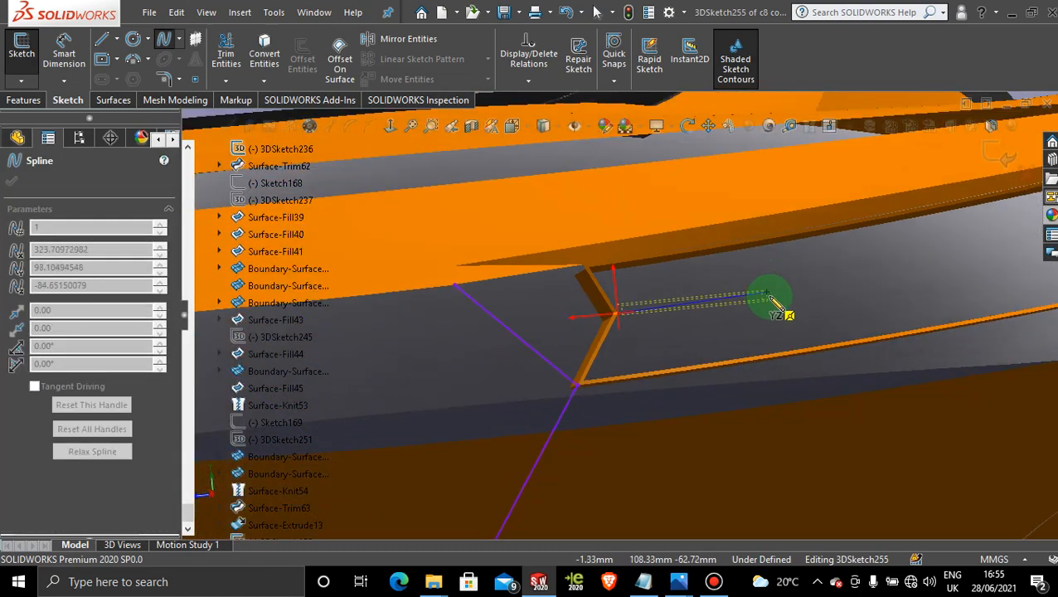
pyautogui.scroll(2, 772, 297)
pyautogui.scroll(-5, 931, 267)
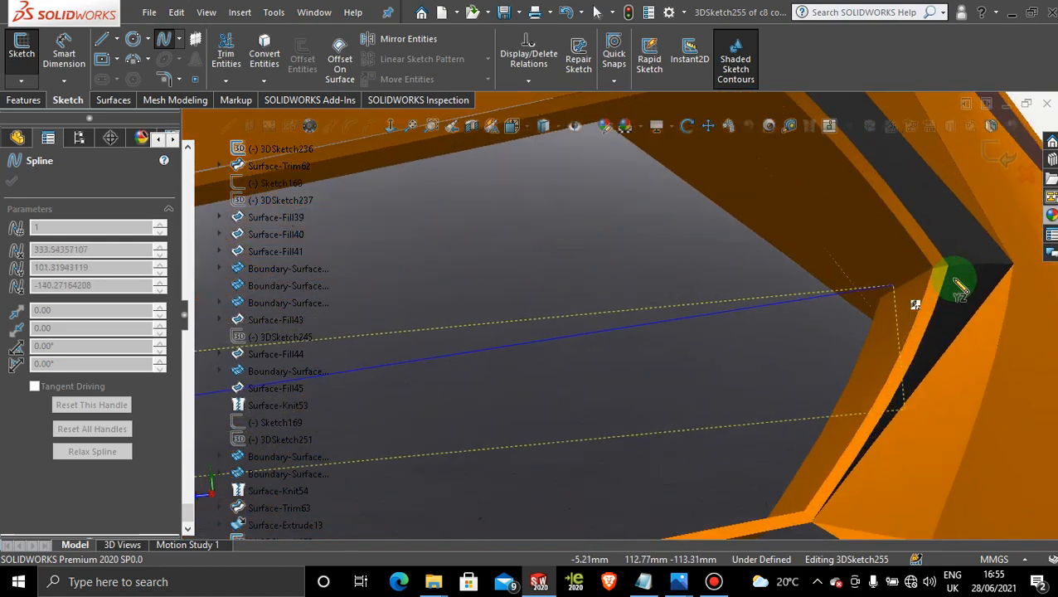
pyautogui.scroll(-2, 929, 278)
pyautogui.click(912, 267)
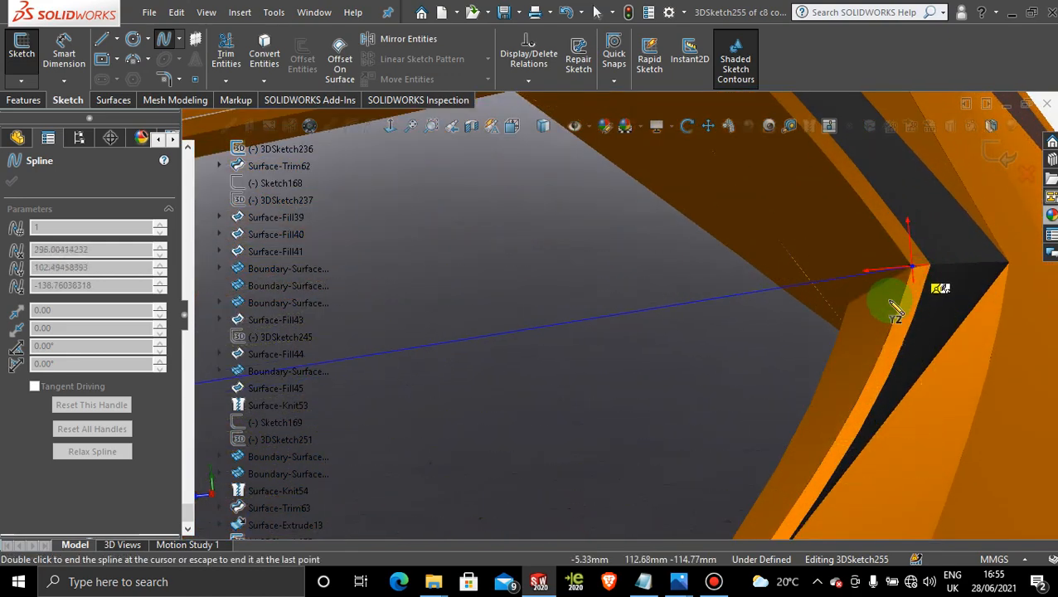
pyautogui.press('Escape')
pyautogui.scroll(7, 891, 301)
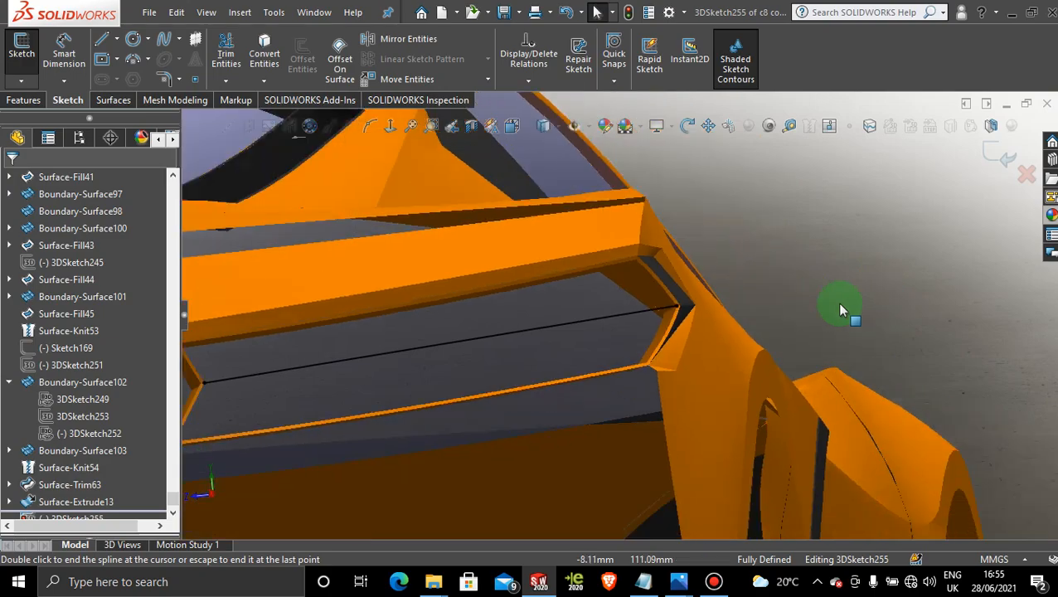
# In top view, pull the spline's inner-end tangent handle rearward so the curve bows outward like the bumper.
pyautogui.scroll(4, 604, 313)
pyautogui.moveTo(524, 327); pyautogui.dragTo(507, 405, button='middle')
pyautogui.press('space')
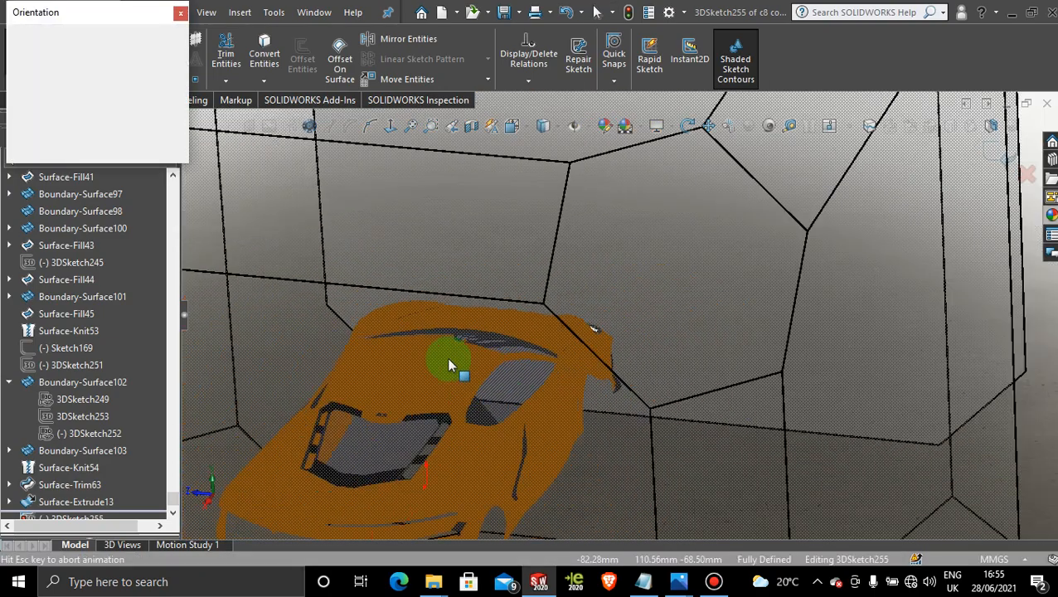
pyautogui.click(468, 308)
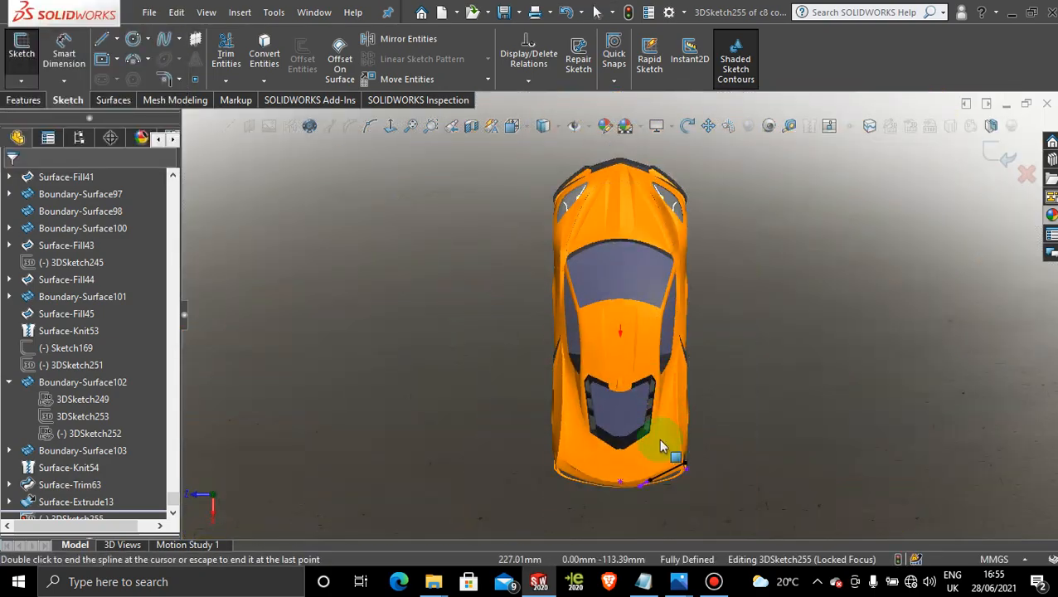
pyautogui.scroll(-10, 660, 446)
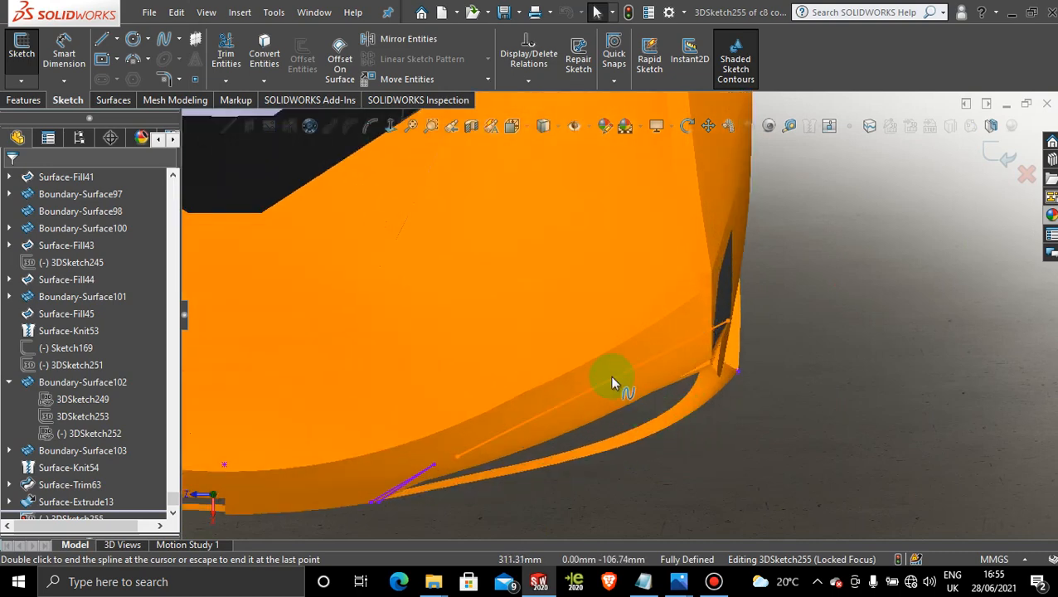
pyautogui.press('Escape')
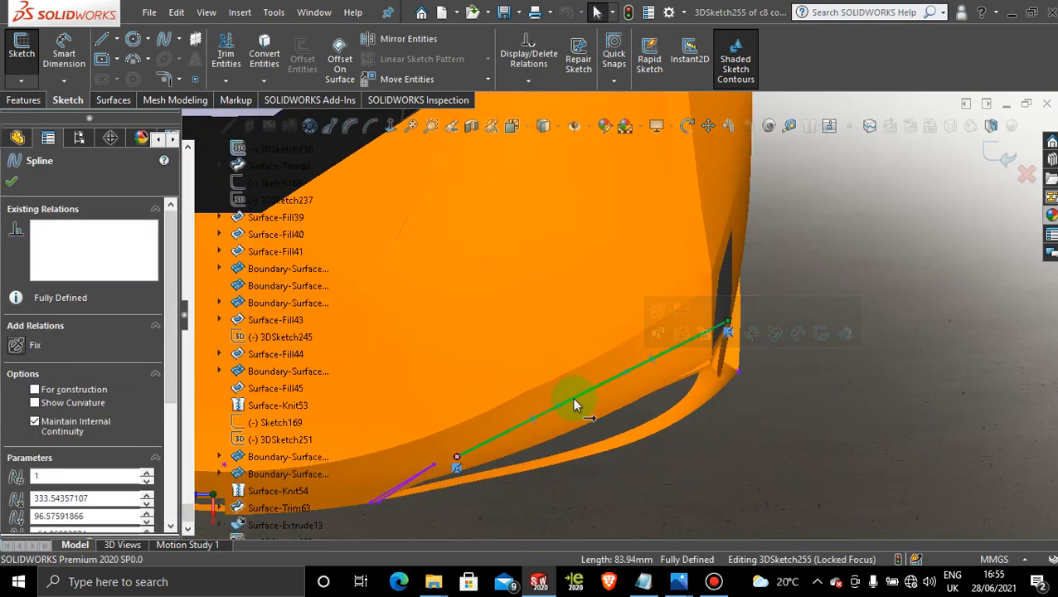
pyautogui.moveTo(566, 403); pyautogui.dragTo(583, 419)
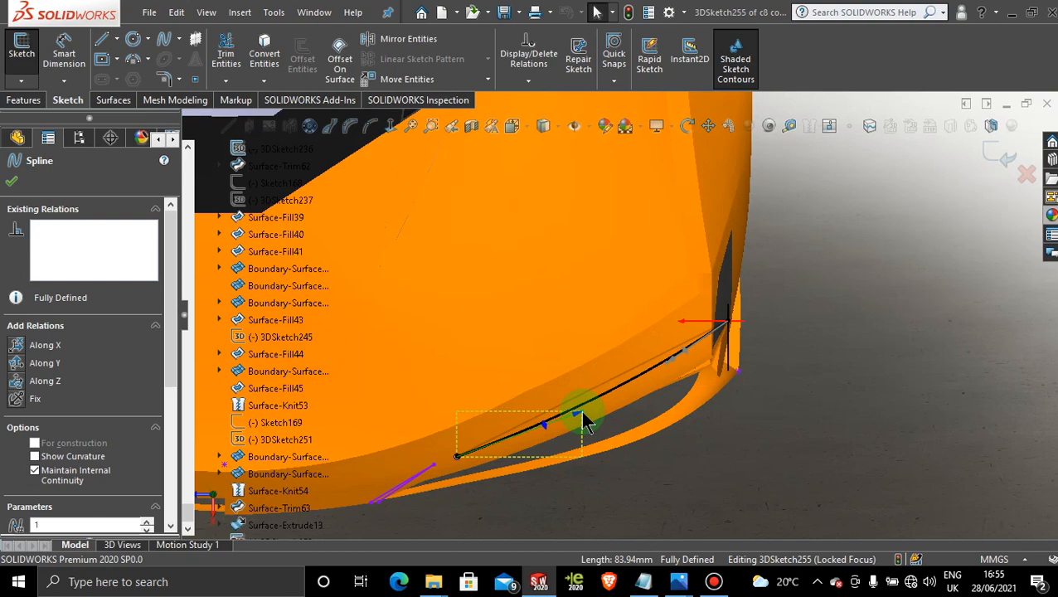
# From the rear view, fine-tune the spline's inner-end tangent handle along the tail-light opening and close the 3D sketch.
pyautogui.moveTo(649, 432); pyautogui.dragTo(626, 258, button='middle')
pyautogui.press('space')
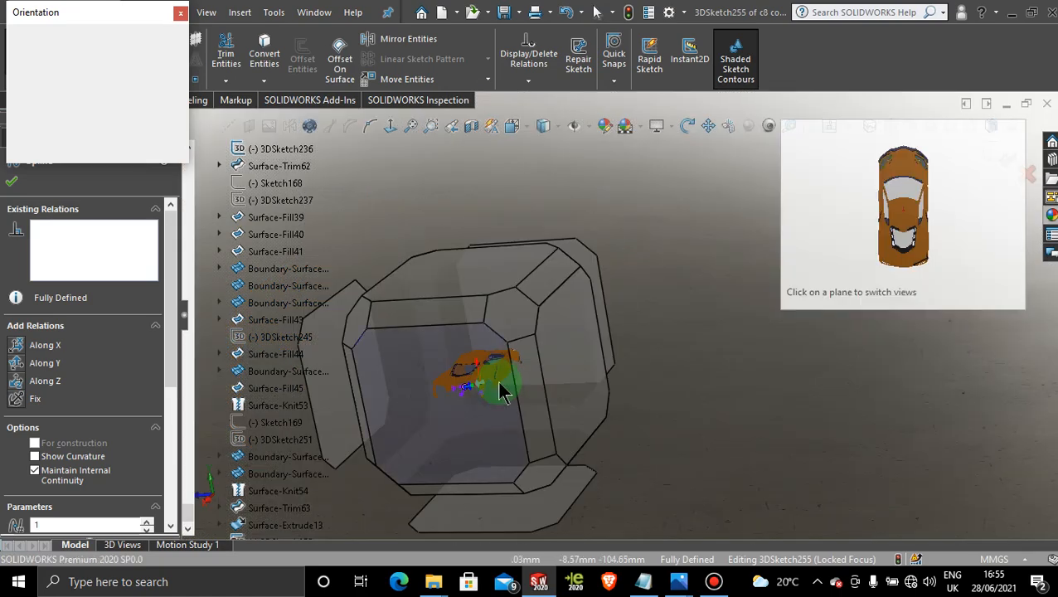
pyautogui.click(495, 397)
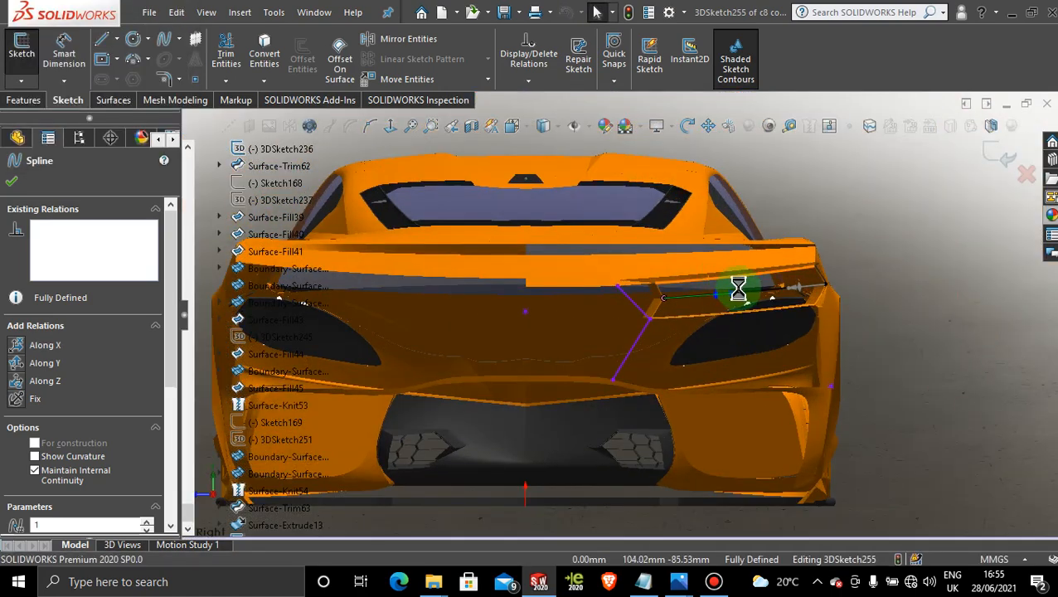
pyautogui.scroll(-3, 733, 315)
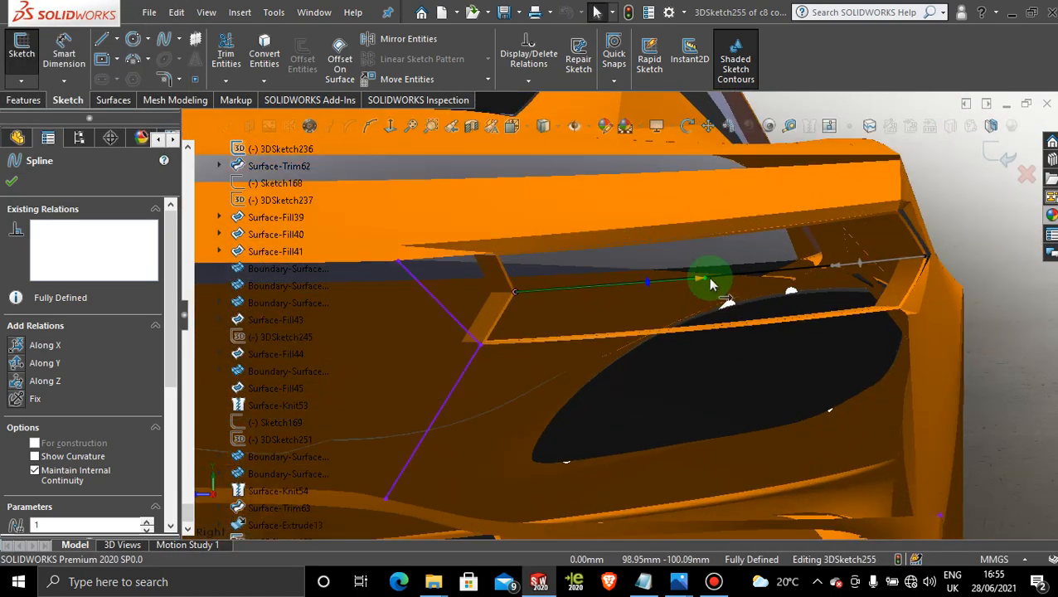
pyautogui.click(706, 283)
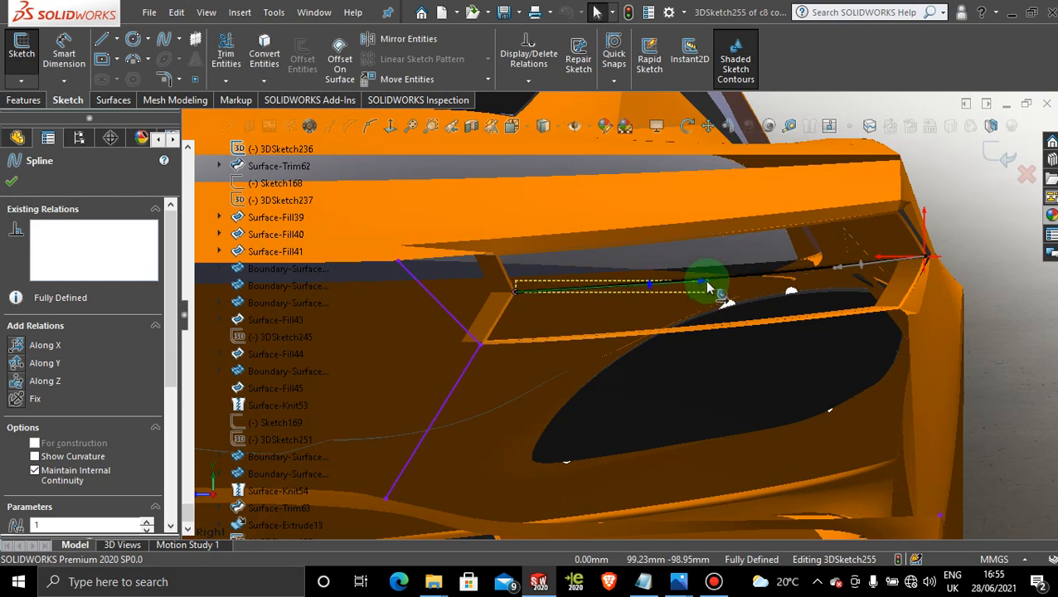
pyautogui.doubleClick(703, 284)
pyautogui.press('Escape')
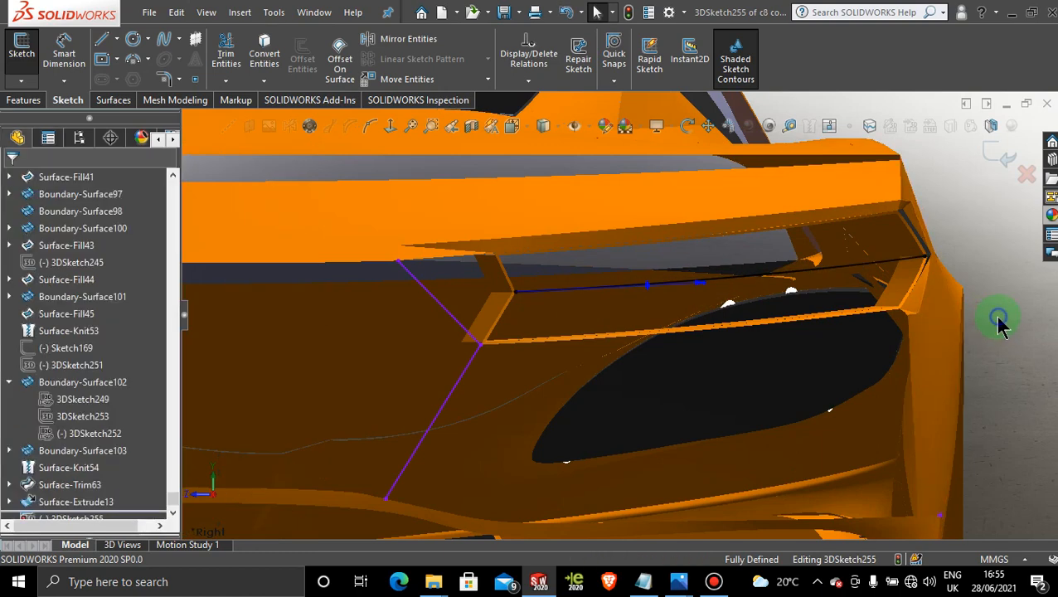
pyautogui.moveTo(999, 323)
pyautogui.mouseDown(button='middle')
pyautogui.moveTo(987, 314)
pyautogui.moveTo(548, 371)
pyautogui.moveTo(713, 325)
pyautogui.moveTo(688, 317)
pyautogui.moveTo(637, 342)
pyautogui.moveTo(657, 359)
pyautogui.moveTo(730, 344)
pyautogui.moveTo(779, 286)
pyautogui.moveTo(750, 289)
pyautogui.moveTo(761, 341)
pyautogui.mouseUp(button='middle')
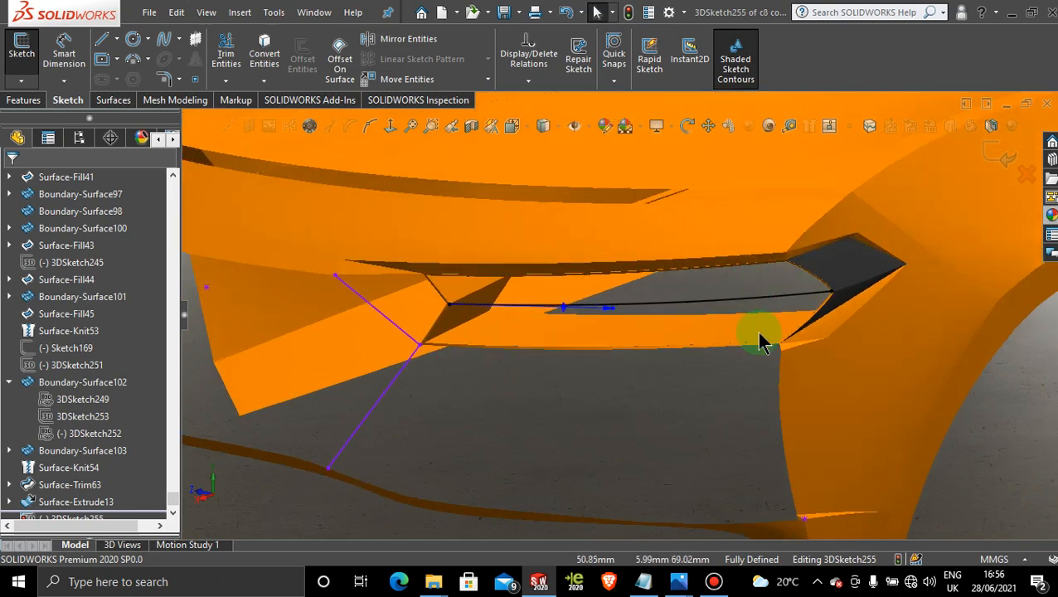
pyautogui.click(990, 155)
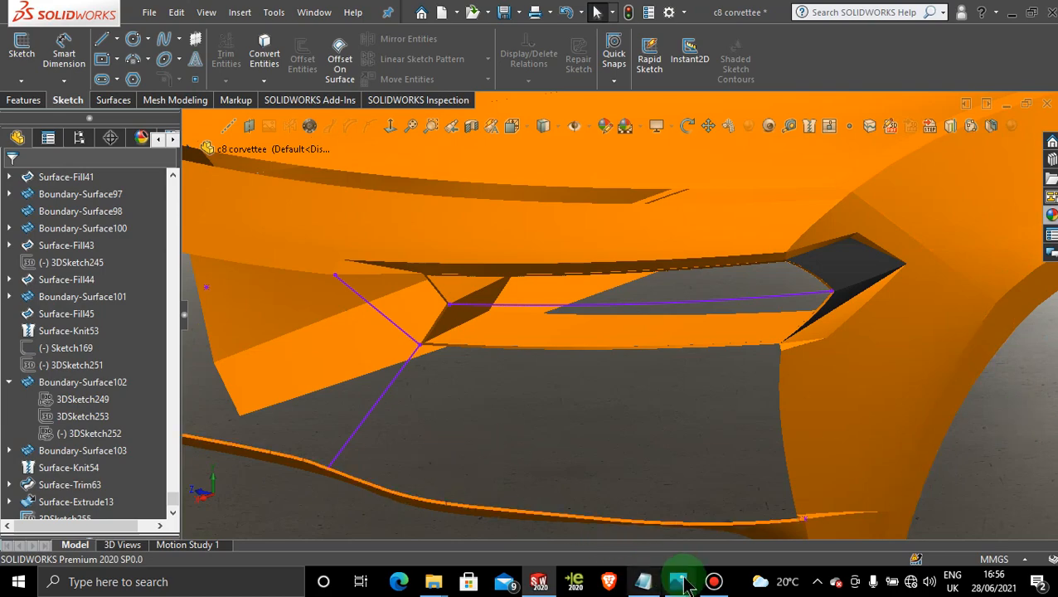
# Compare the modelled tail-light opening with the red Corvette photo and the jgvyvuij.jpg close-up, focusing on the lamp outlines.
pyautogui.moveTo(686, 584)
pyautogui.moveTo(655, 501)
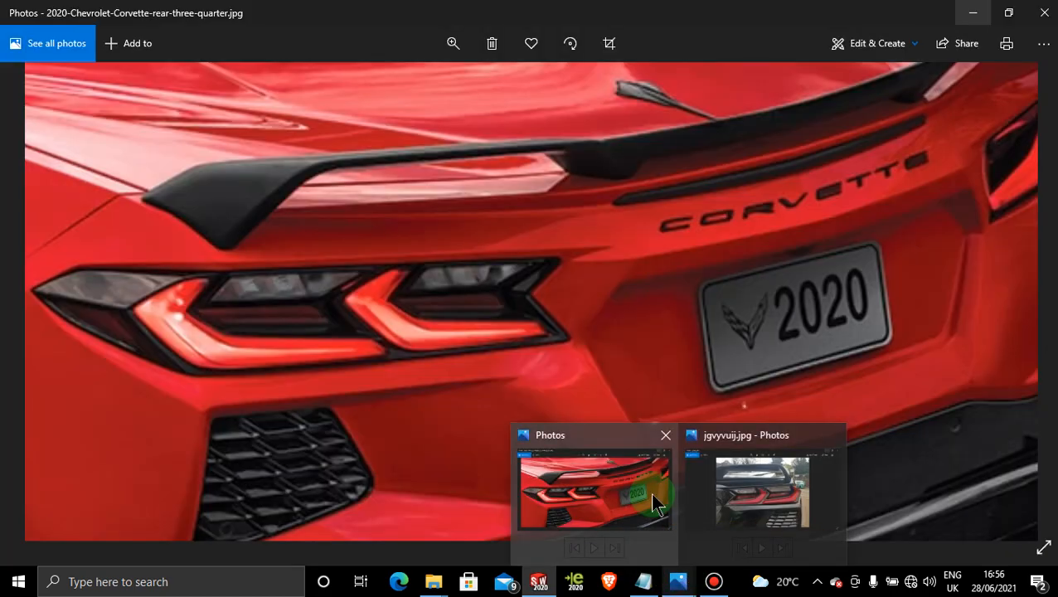
pyautogui.moveTo(807, 490)
pyautogui.moveTo(563, 497)
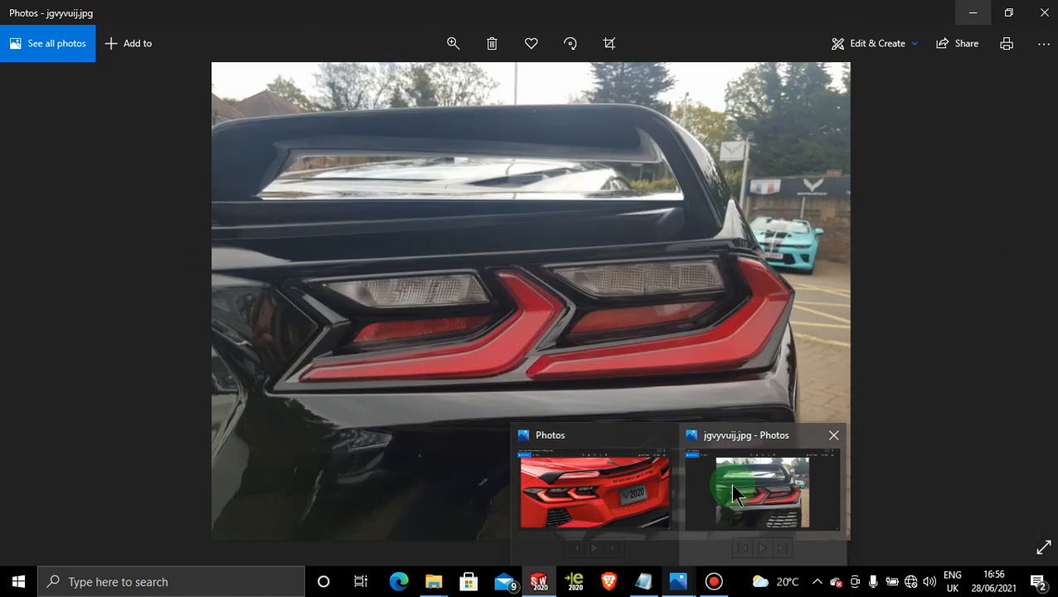
pyautogui.click(730, 485)
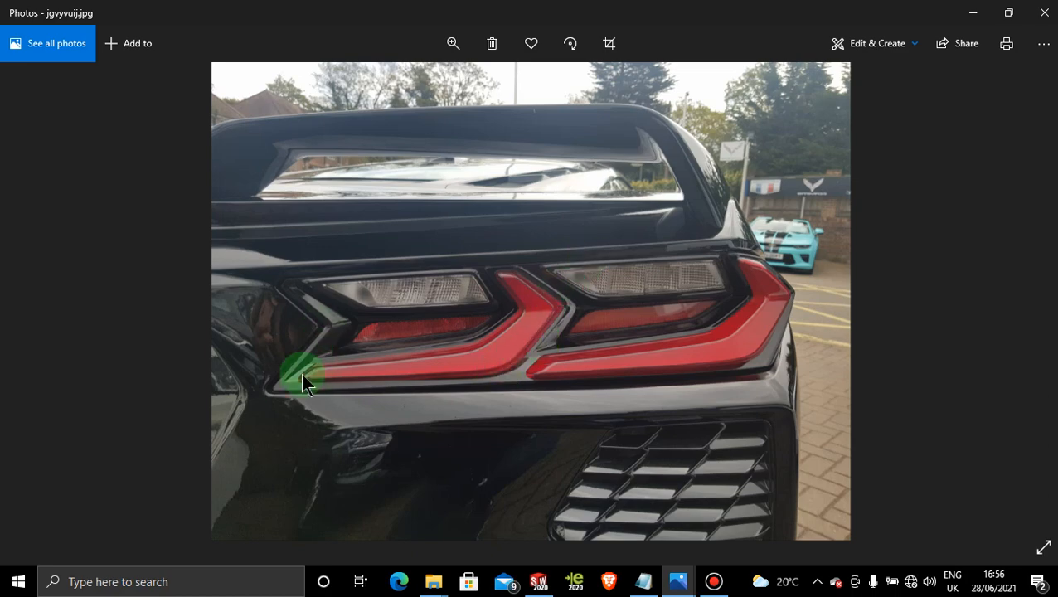
pyautogui.click(975, 13)
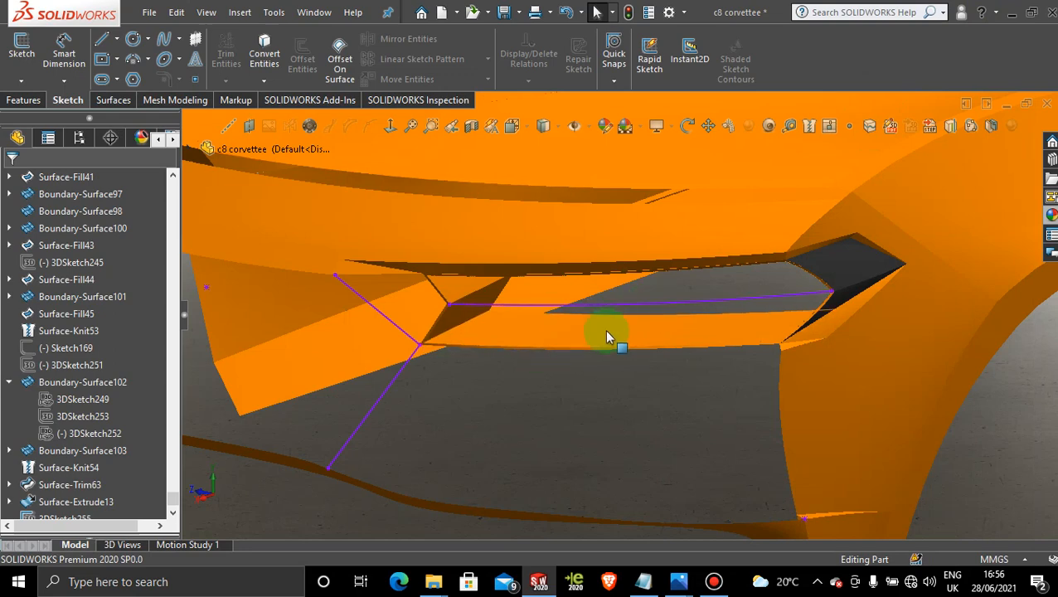
pyautogui.click(554, 483)
pyautogui.click(678, 583)
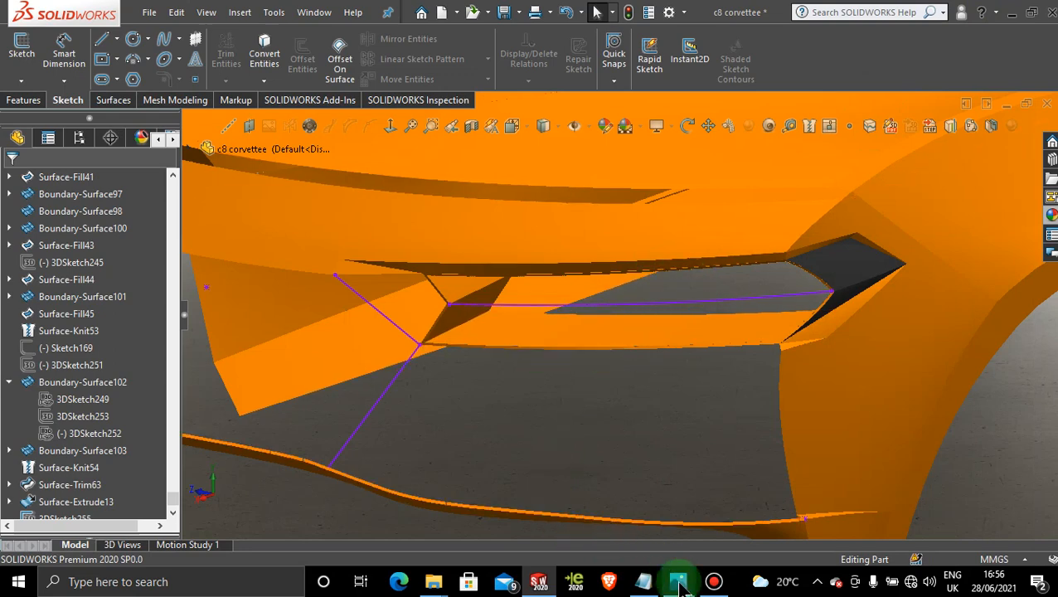
pyautogui.moveTo(786, 508)
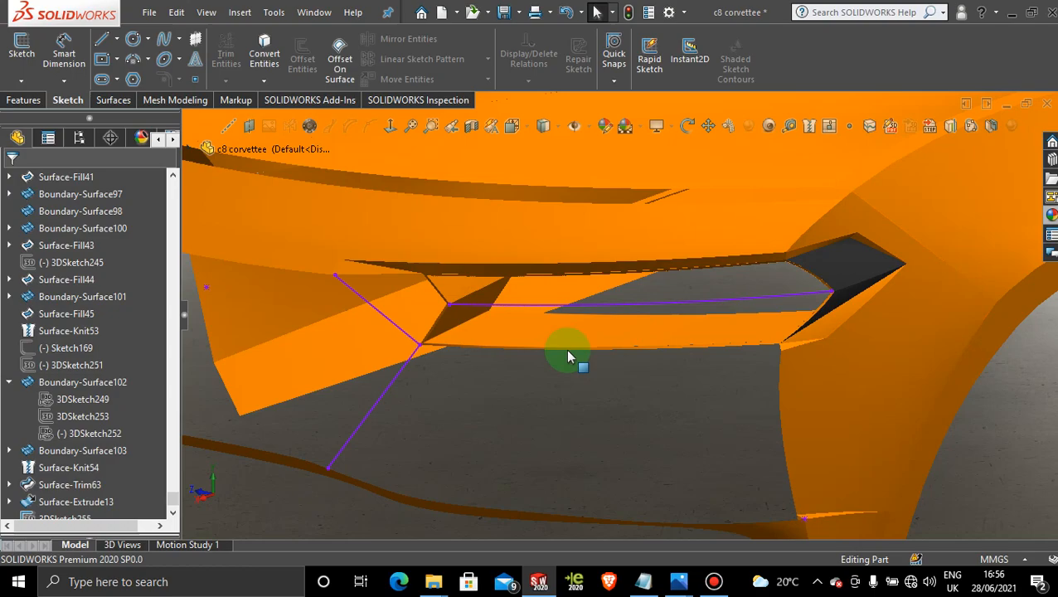
# In rear view, open a new 3D sketch and start a spline near the middle of the long guide curve across the tail-light opening.
pyautogui.moveTo(567, 354); pyautogui.dragTo(661, 335, button='middle')
pyautogui.moveTo(663, 338); pyautogui.dragTo(658, 350)
pyautogui.press('space')
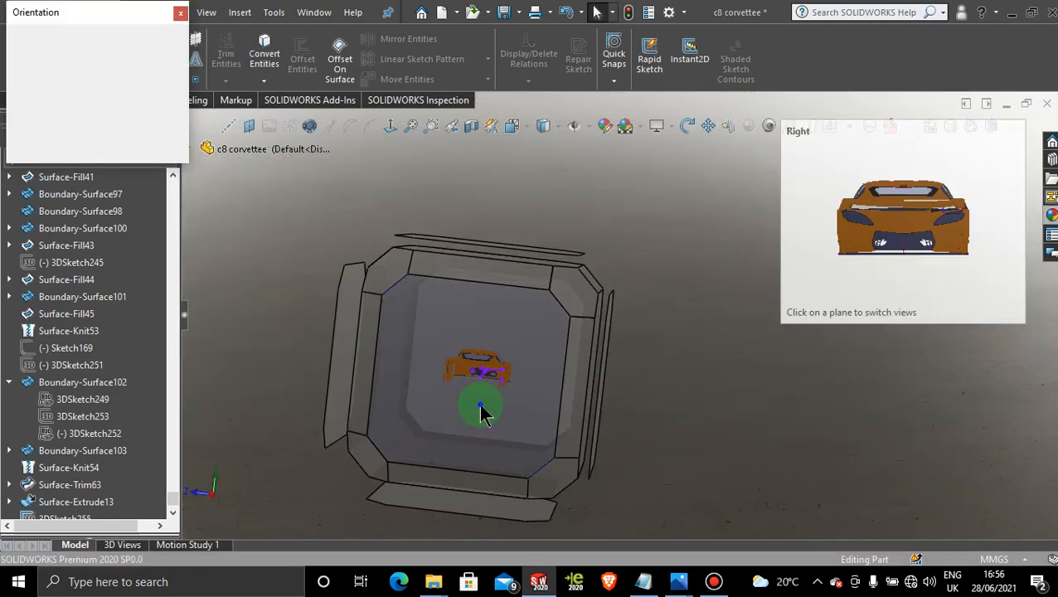
pyautogui.click(481, 405)
pyautogui.scroll(-8, 729, 305)
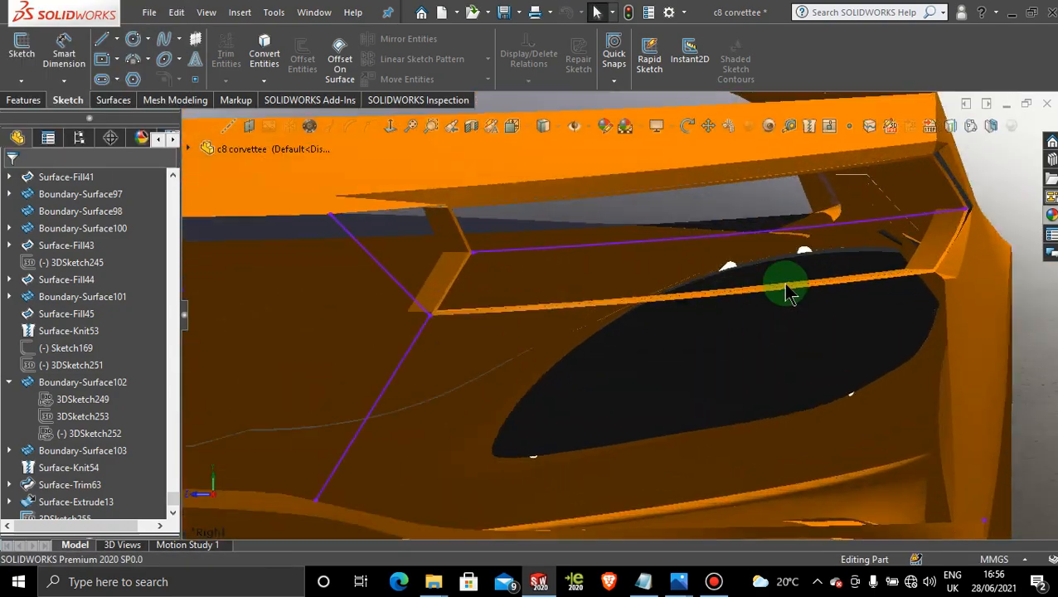
pyautogui.click(21, 81)
pyautogui.click(46, 120)
pyautogui.click(163, 39)
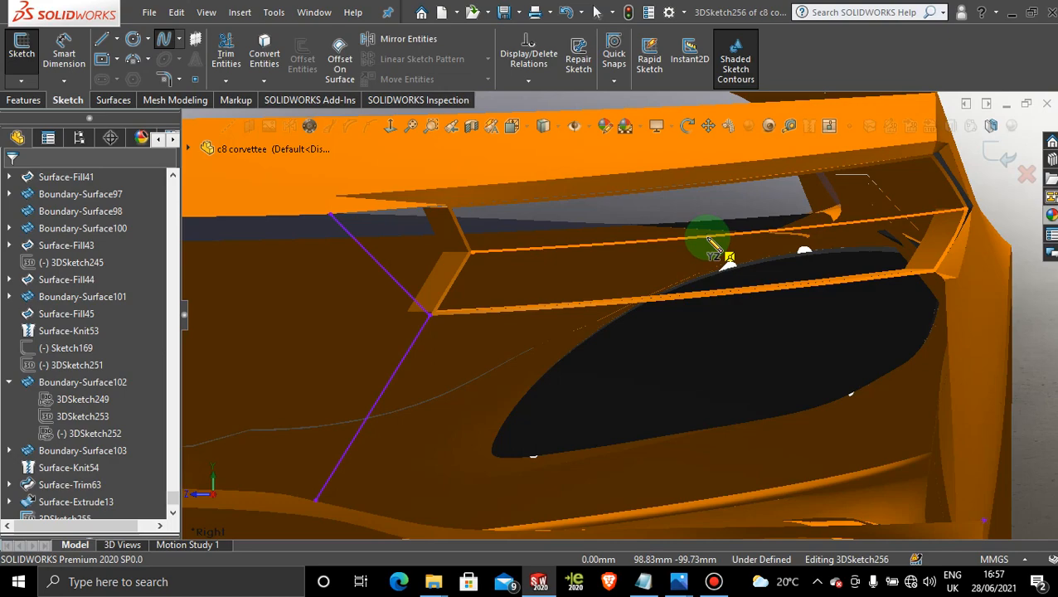
pyautogui.click(706, 238)
# End the spline on the lower edge of the tail-light opening, making a short slanted two-point divider curve.
pyautogui.moveTo(701, 272); pyautogui.dragTo(698, 286, button='middle')
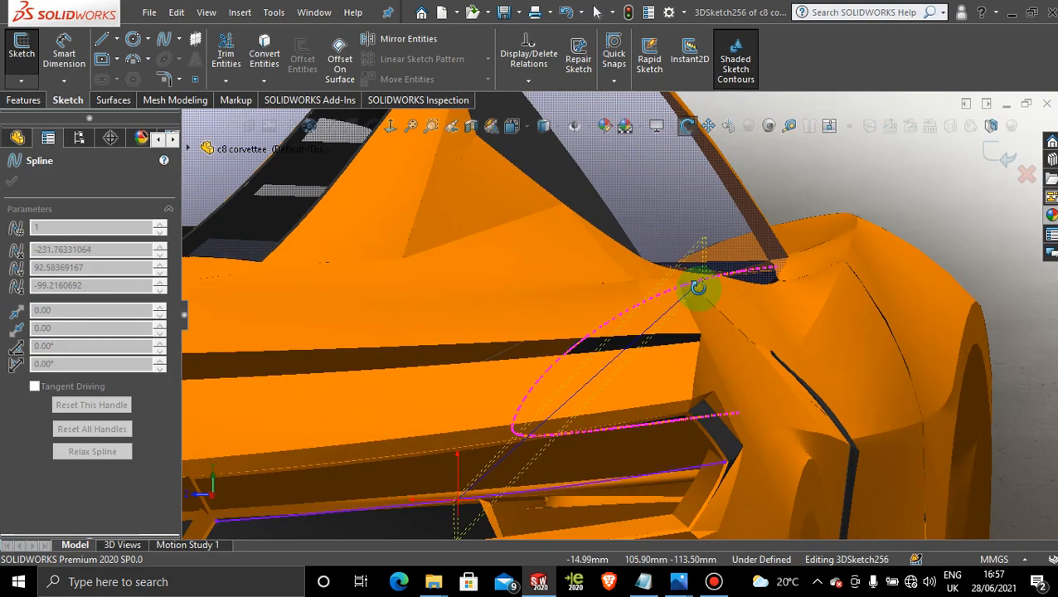
pyautogui.scroll(3, 501, 498)
pyautogui.scroll(-3, 516, 475)
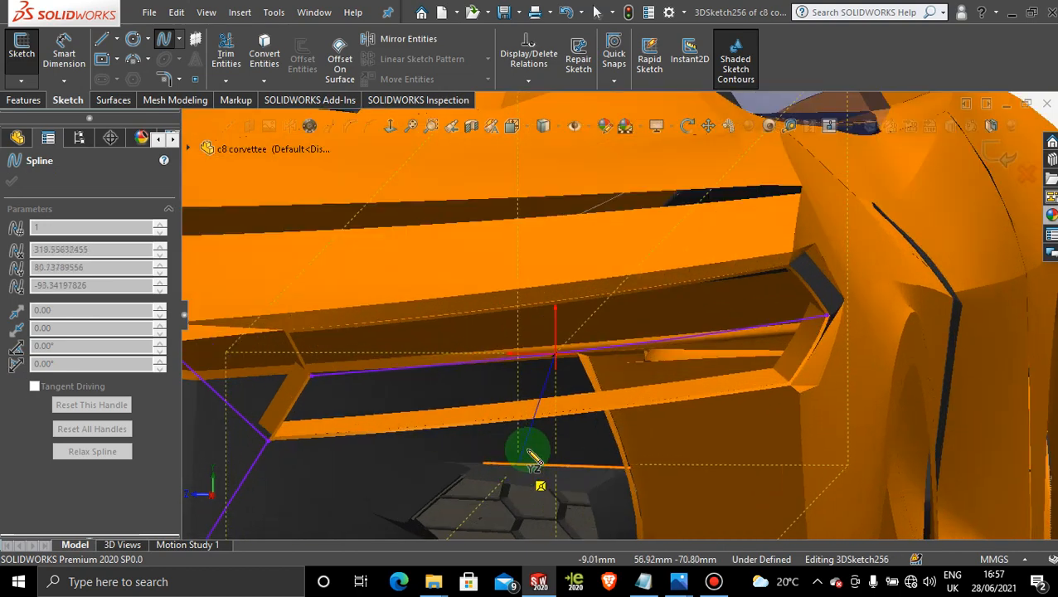
pyautogui.scroll(-2, 533, 456)
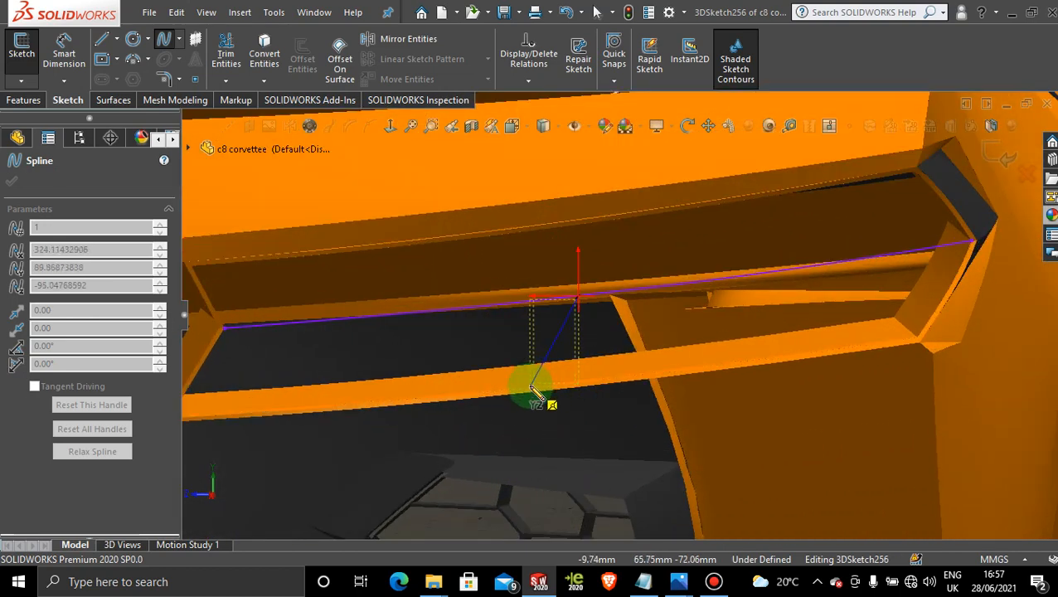
pyautogui.click(530, 386)
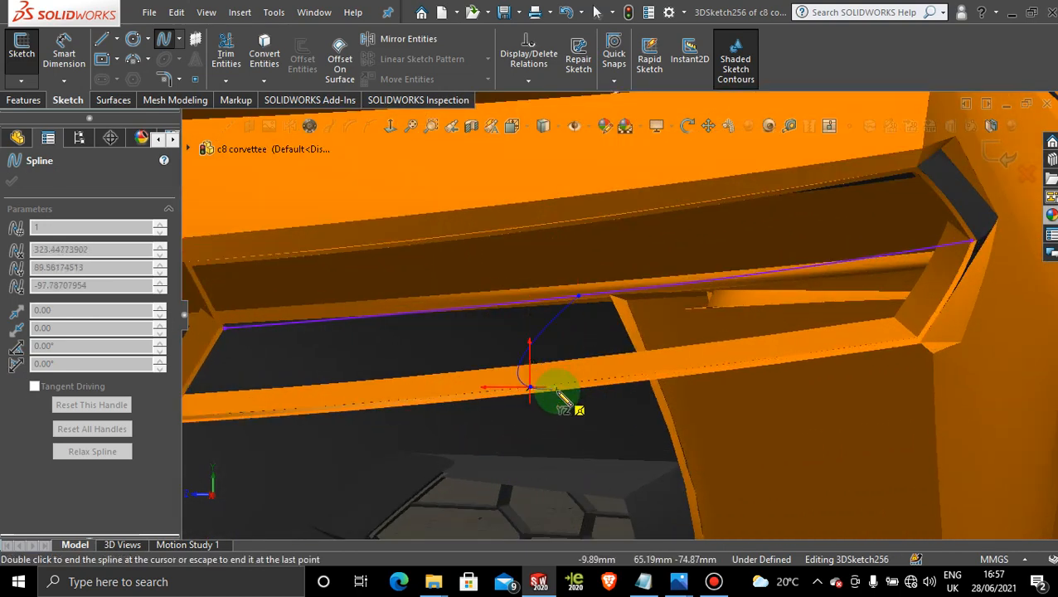
pyautogui.scroll(5, 557, 395)
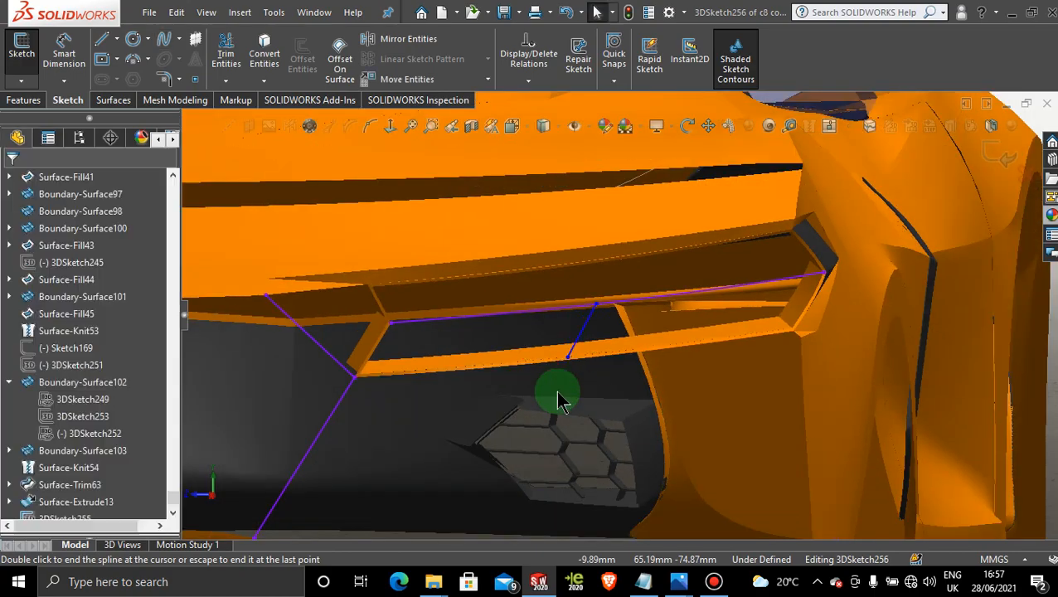
pyautogui.scroll(-2, 564, 360)
pyautogui.scroll(4, 565, 402)
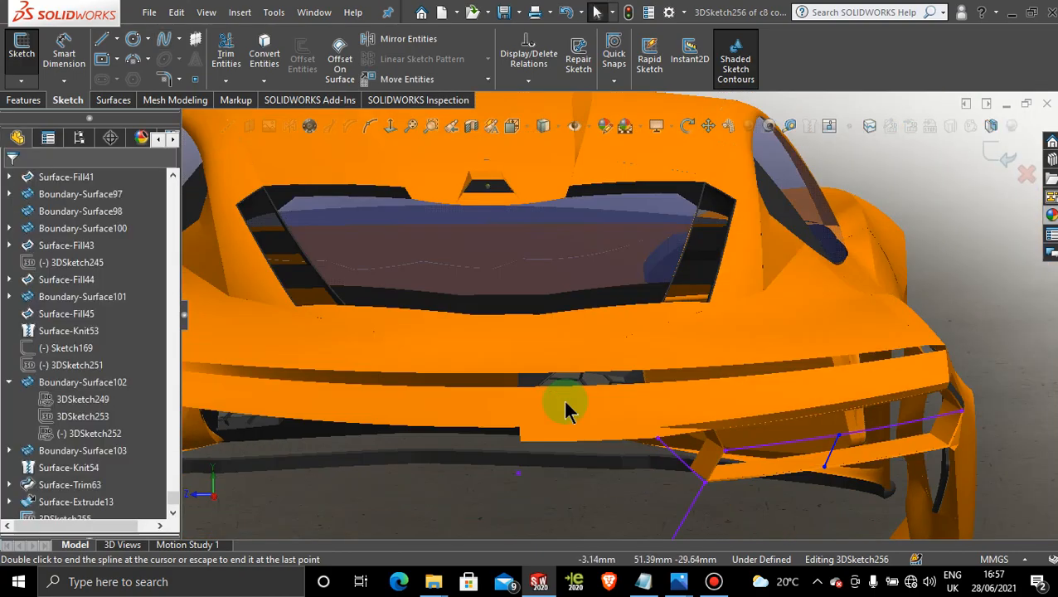
# In rear view, activate <Default>_Display State 1 to show the red Corvette reference picture behind the tail-light sketches.
pyautogui.press('space')
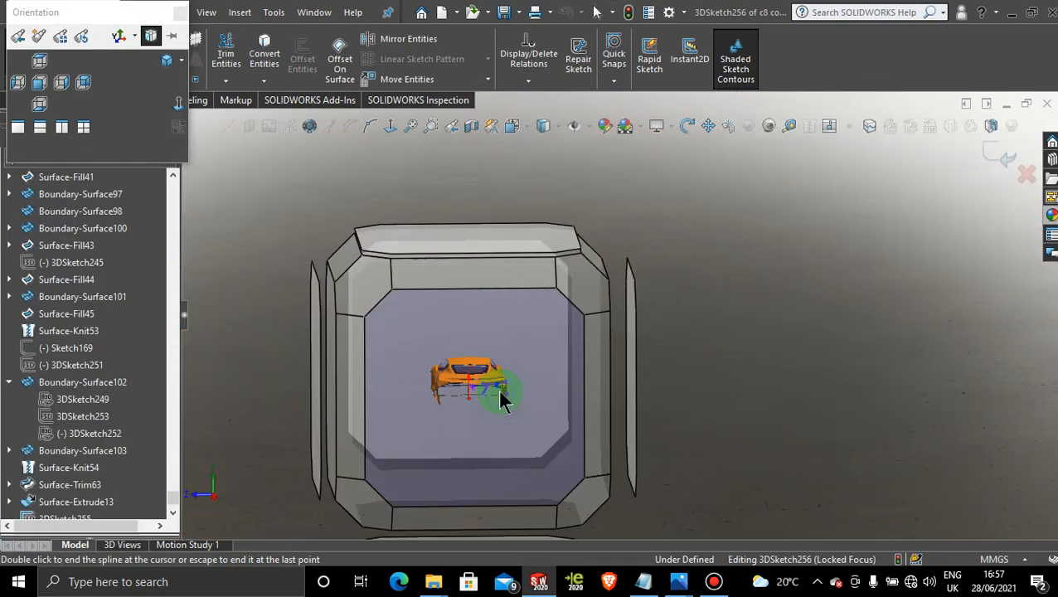
pyautogui.click(503, 396)
pyautogui.click(79, 137)
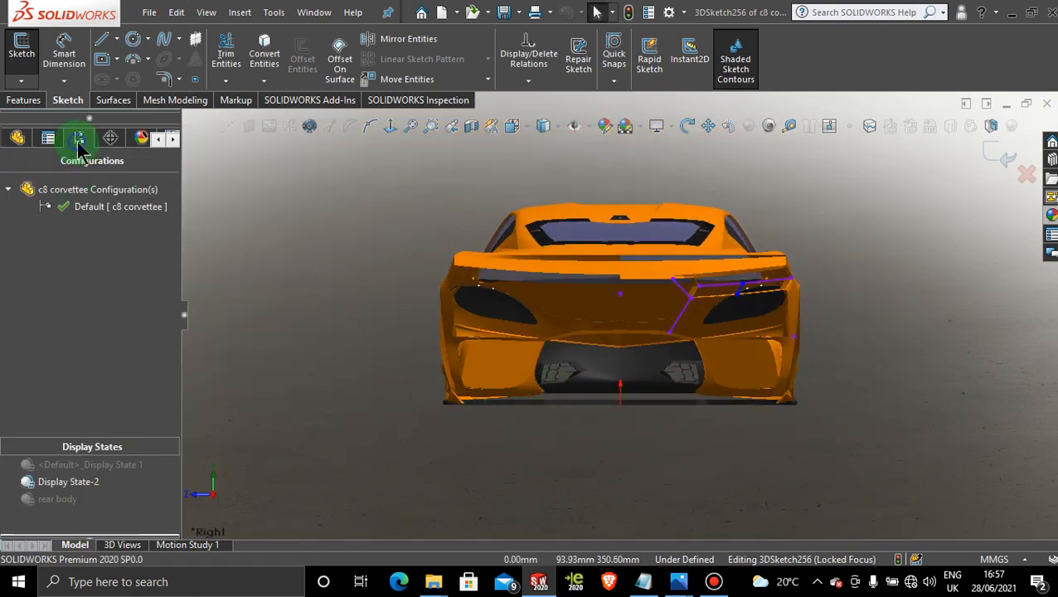
pyautogui.click(106, 465)
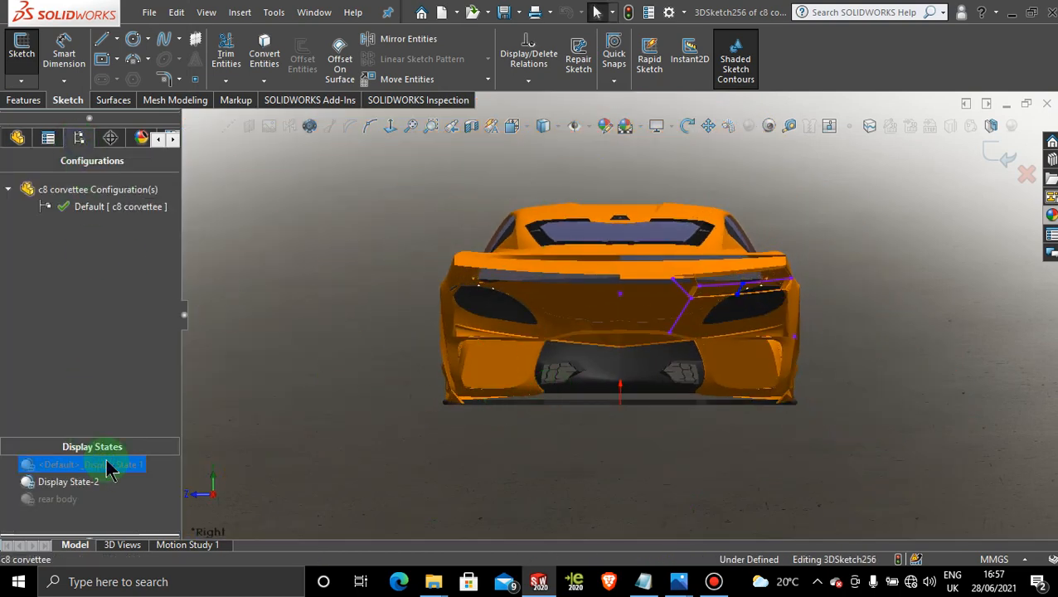
pyautogui.scroll(-2, 755, 289)
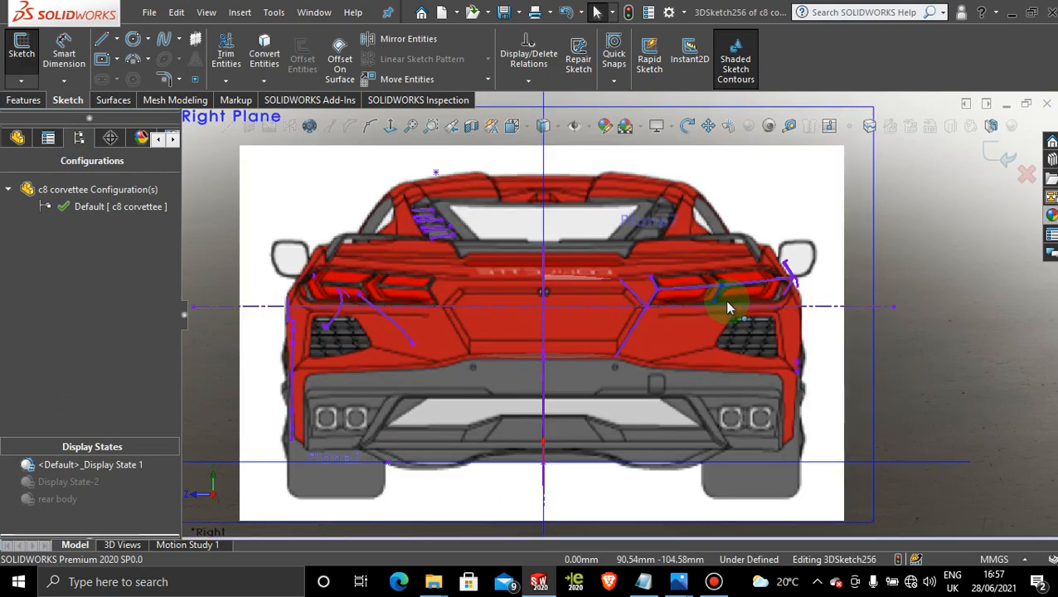
pyautogui.scroll(-5, 727, 305)
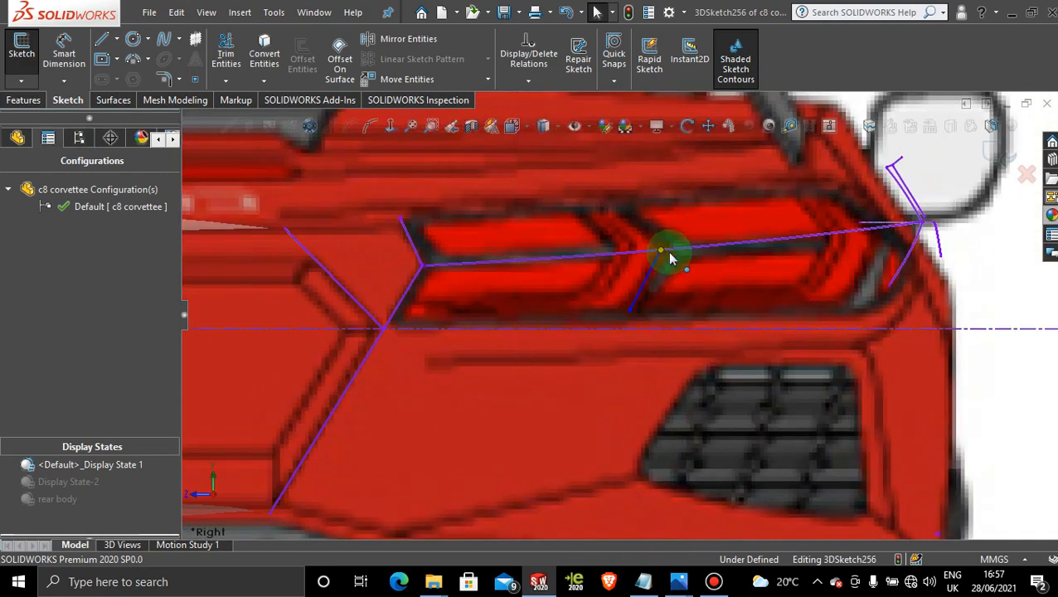
# Shift the short spline outward along the guide curve onto the divider between the two pictured lamps, about 12.8 mm long.
pyautogui.moveTo(670, 252); pyautogui.dragTo(693, 258)
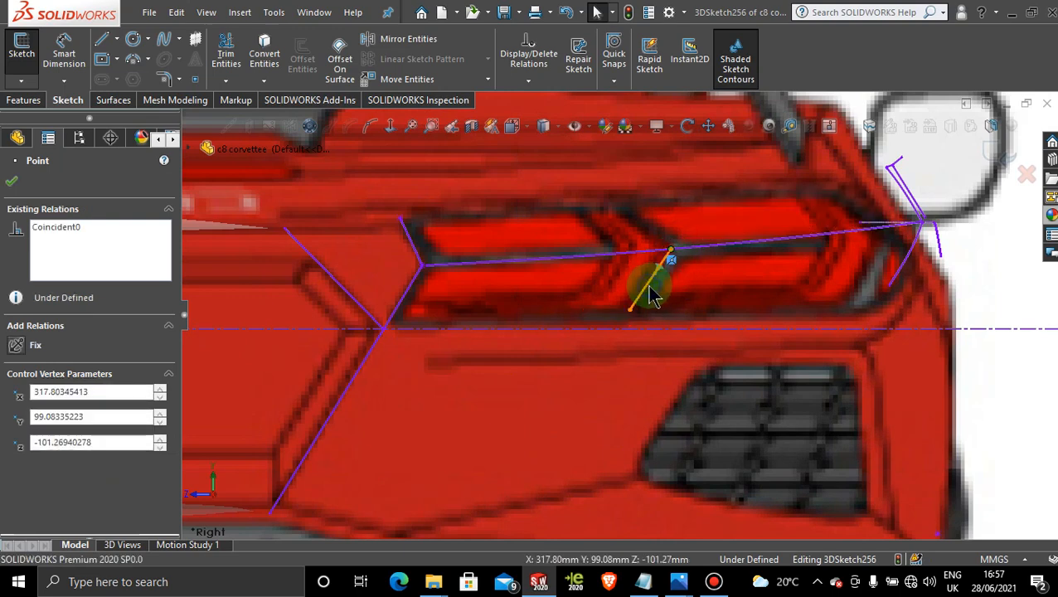
pyautogui.click(666, 299)
pyautogui.moveTo(669, 302)
pyautogui.mouseDown()
pyautogui.moveTo(680, 302)
pyautogui.moveTo(672, 309)
pyautogui.mouseUp()
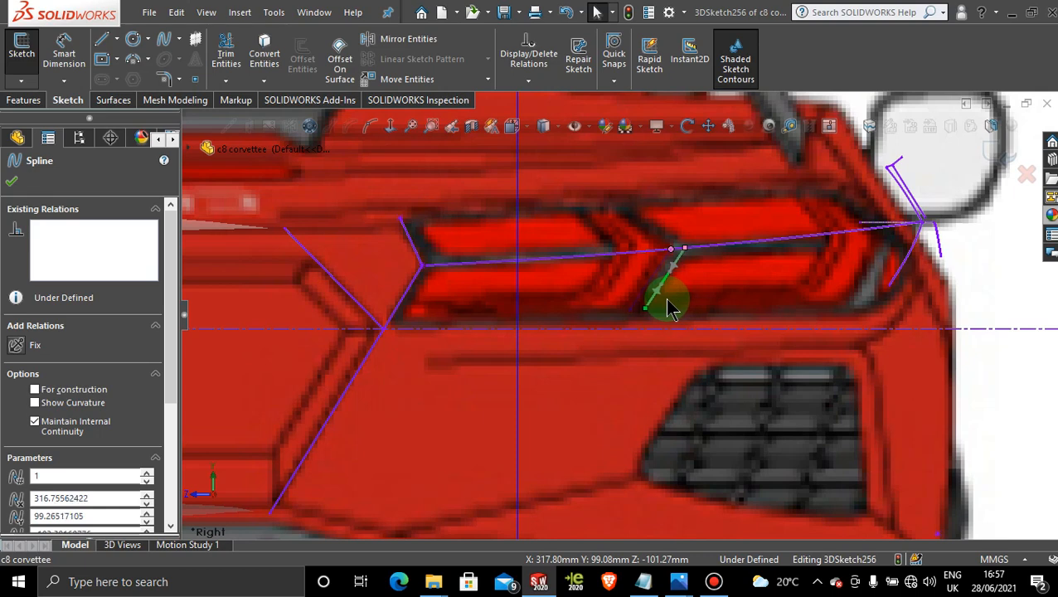
pyautogui.moveTo(662, 300); pyautogui.dragTo(662, 299)
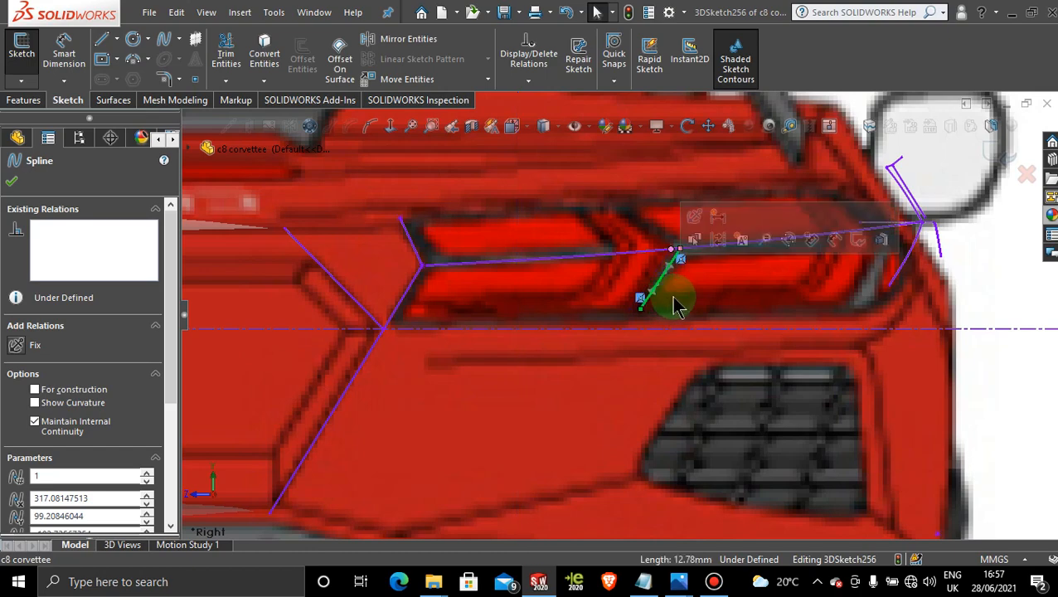
pyautogui.scroll(1, 979, 336)
pyautogui.scroll(2, 980, 336)
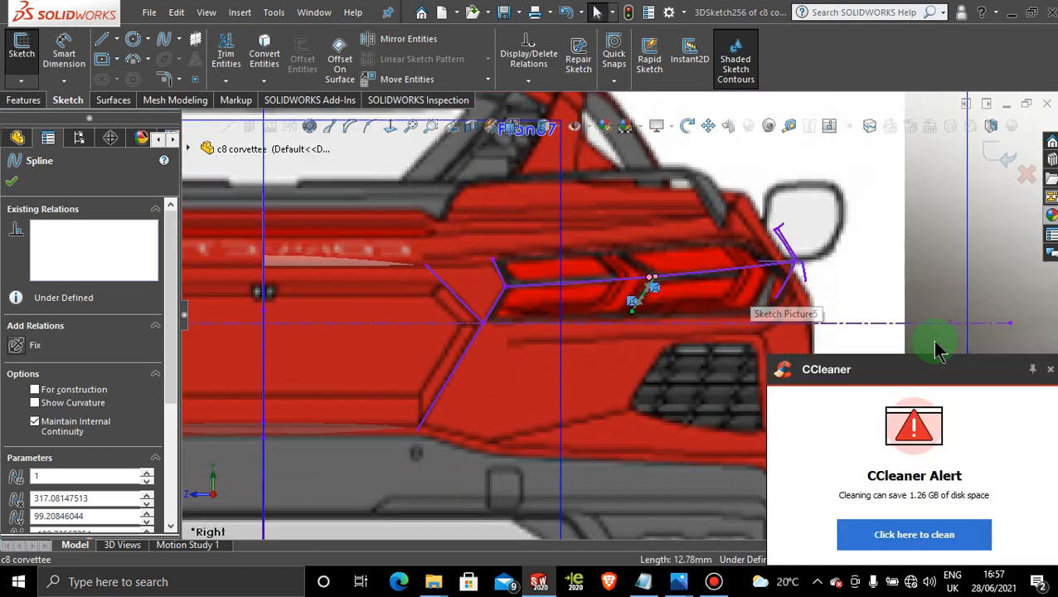
# Dismiss the CCleaner alert and switch back to Display State-2 to show the modelled body.
pyautogui.click(995, 296)
pyautogui.click(1051, 369)
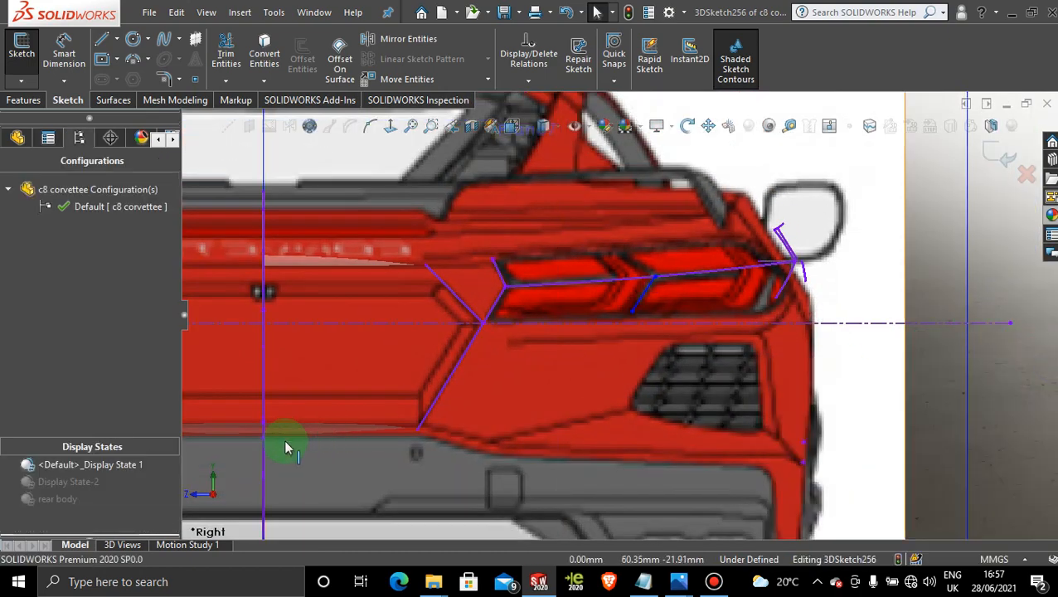
pyautogui.click(90, 484)
pyautogui.doubleClick(93, 488)
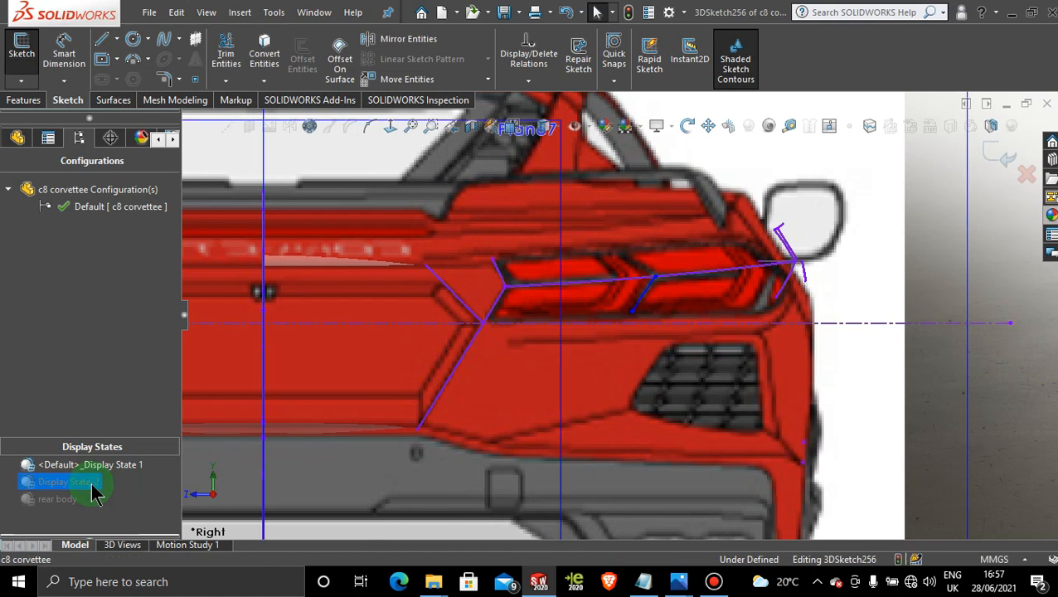
pyautogui.scroll(-2, 633, 323)
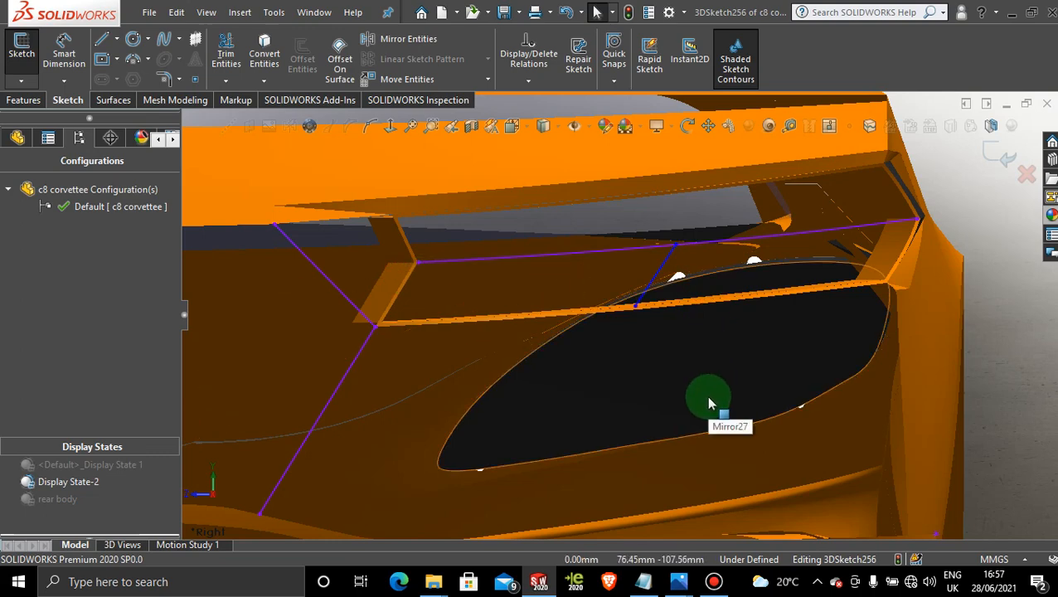
# Examine from several angles how the short divider spline meets the guide curve and the lower edge of the tail-light opening.
pyautogui.scroll(2, 644, 353)
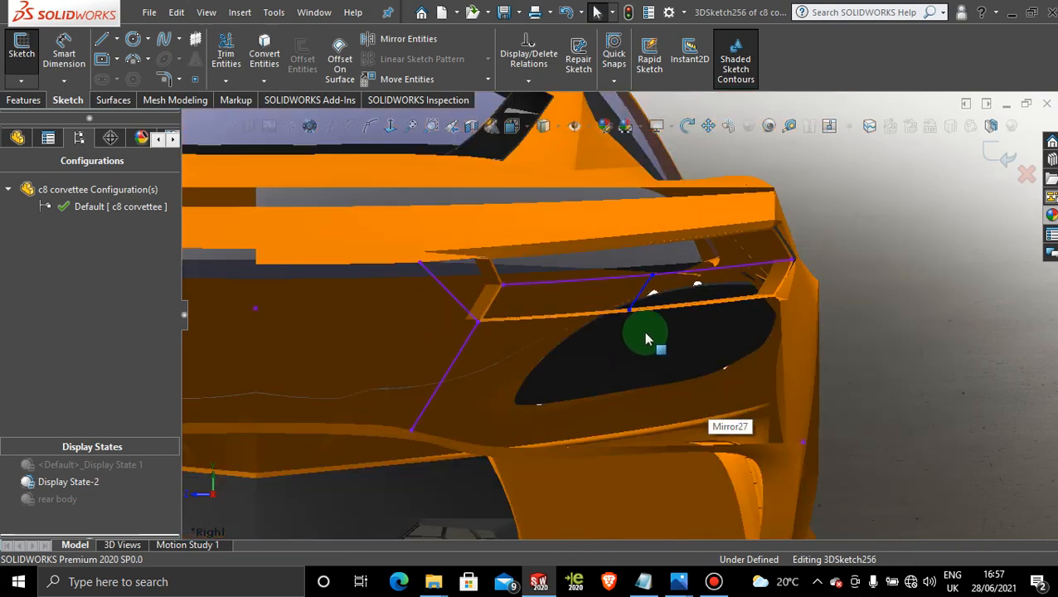
pyautogui.moveTo(646, 335); pyautogui.dragTo(651, 343, button='middle')
pyautogui.scroll(-5, 901, 394)
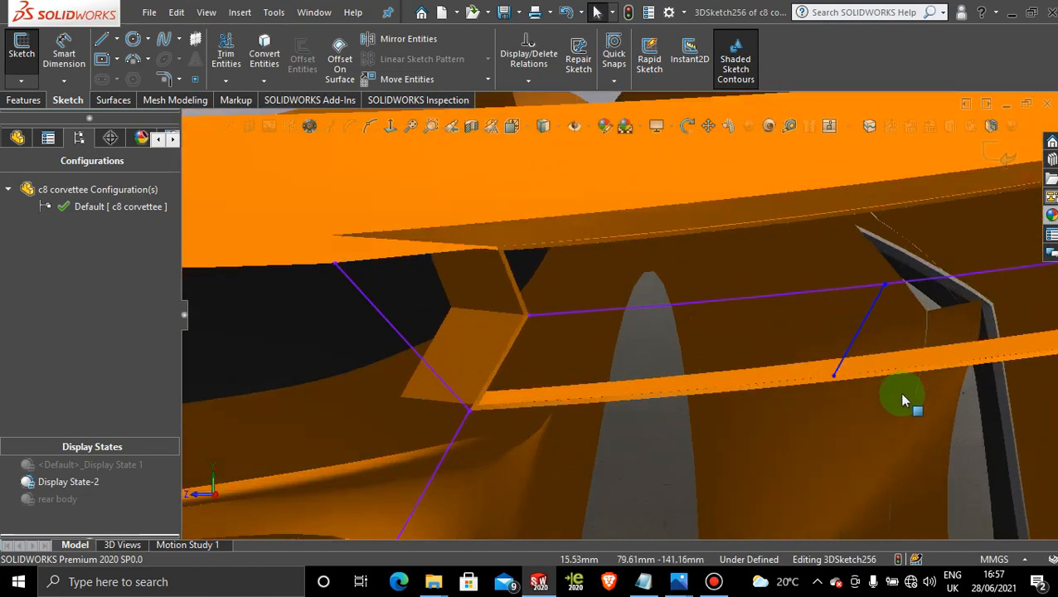
pyautogui.scroll(-2, 902, 398)
pyautogui.scroll(4, 792, 375)
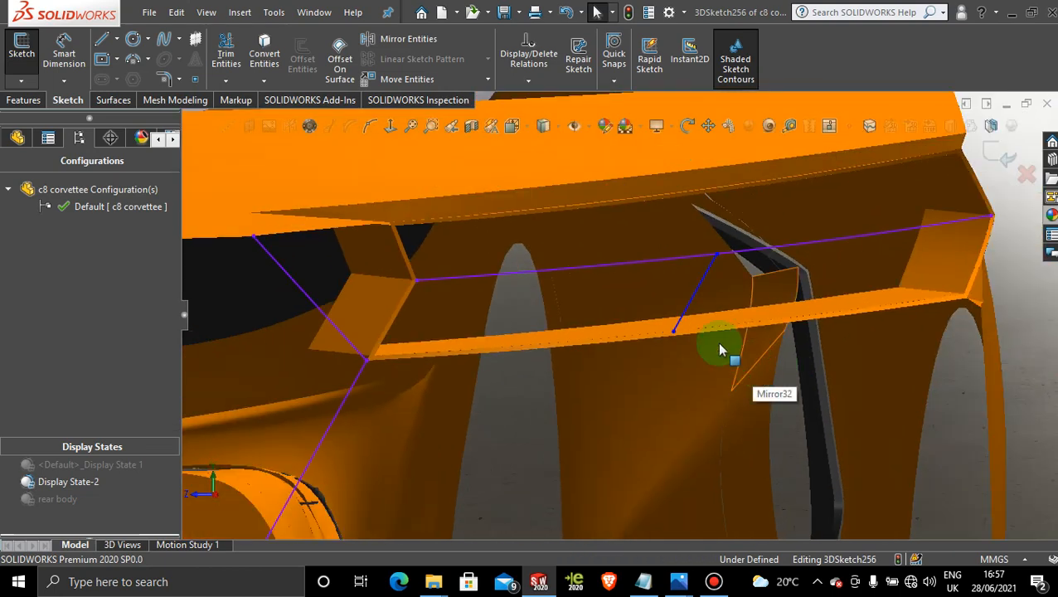
pyautogui.moveTo(602, 331); pyautogui.dragTo(588, 334, button='middle')
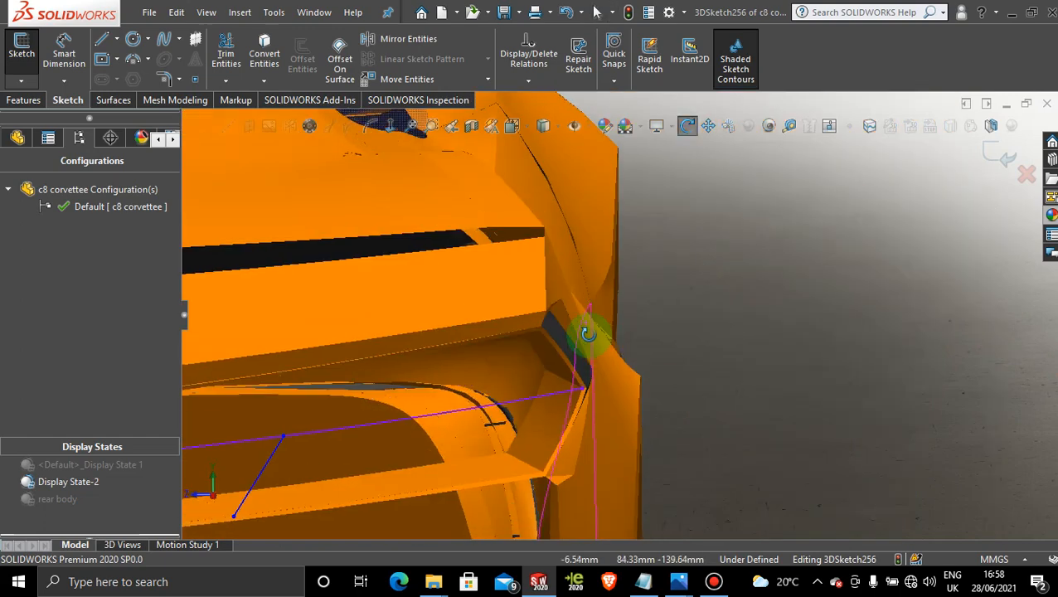
pyautogui.scroll(2, 515, 457)
pyautogui.scroll(-3, 480, 408)
pyautogui.press('Escape')
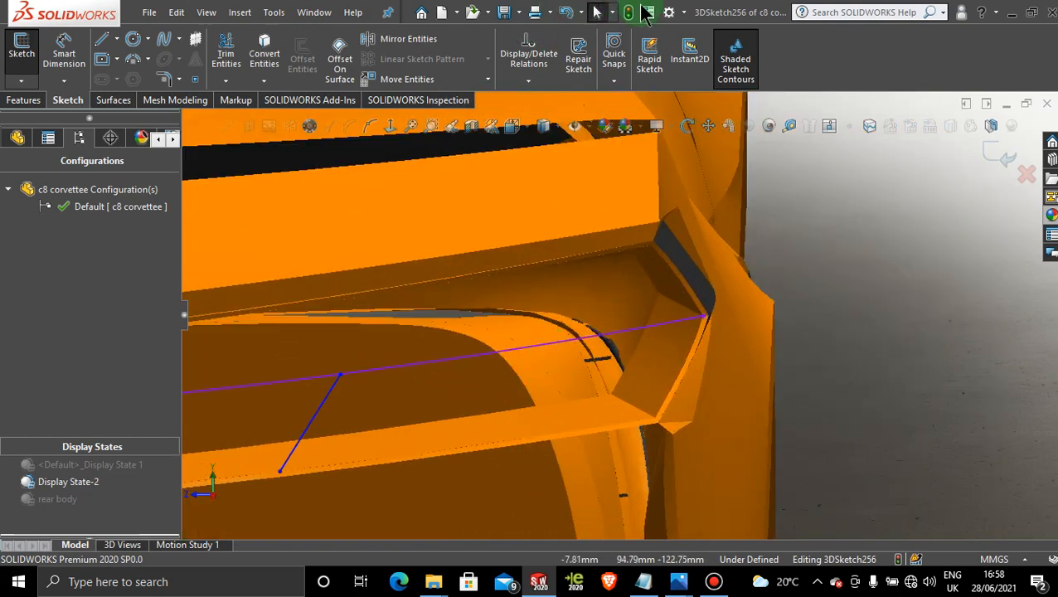
# Close the 3D sketch containing the short divider spline.
pyautogui.click(113, 99)
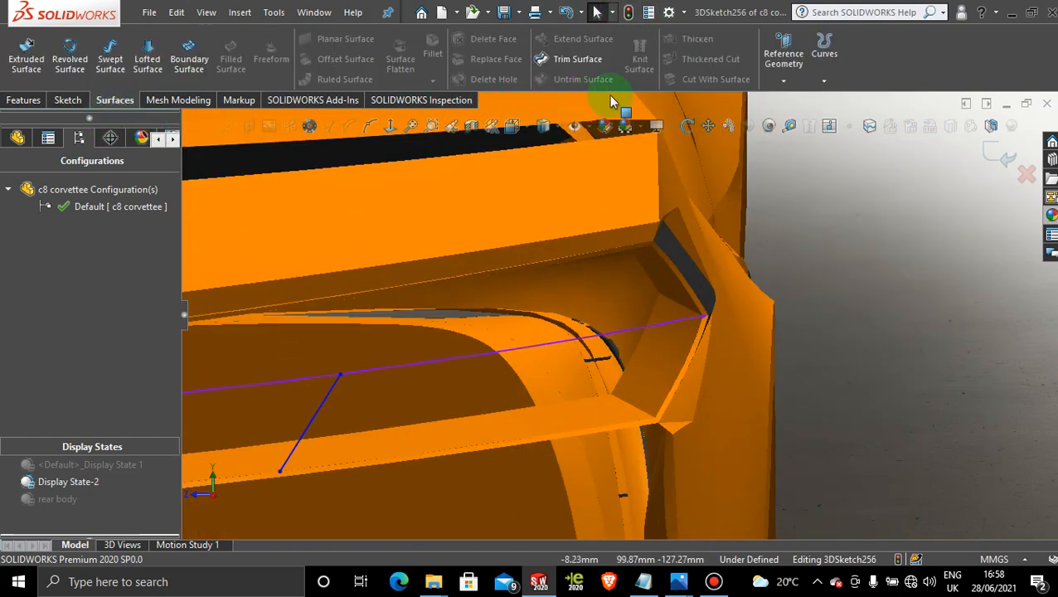
pyautogui.click(994, 148)
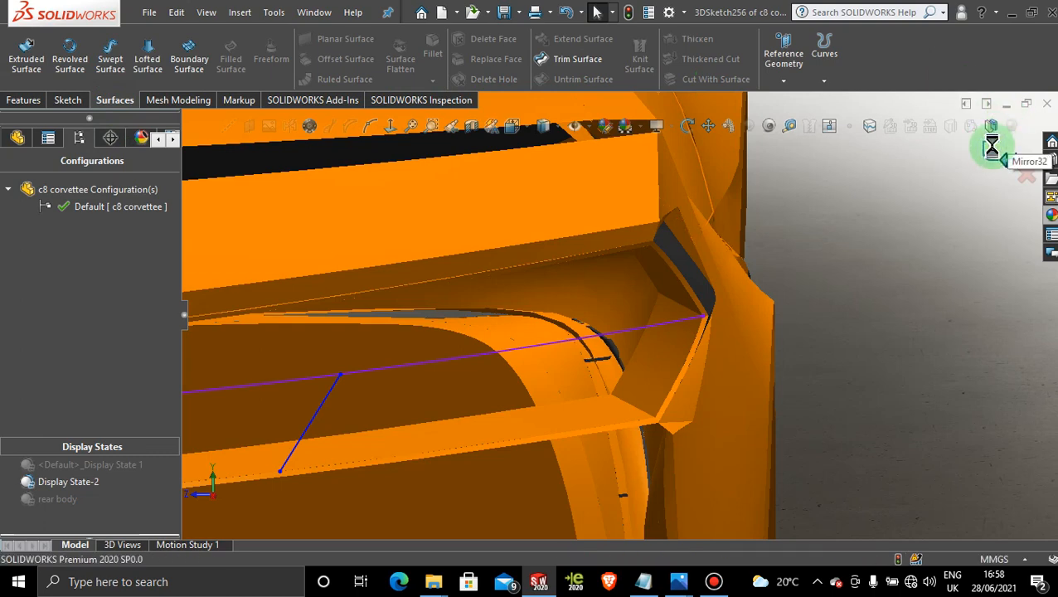
pyautogui.click(944, 257)
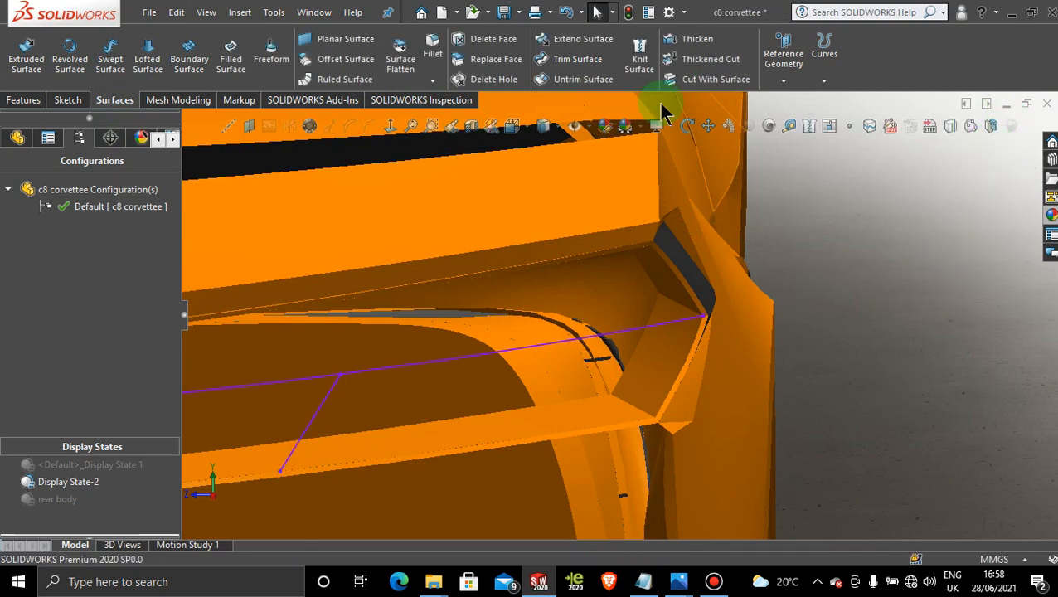
# Knit the tail-light opening's rim, Surface-Trim63, with its recess walls, Surface-Extrude13, without merging entities.
pyautogui.click(638, 60)
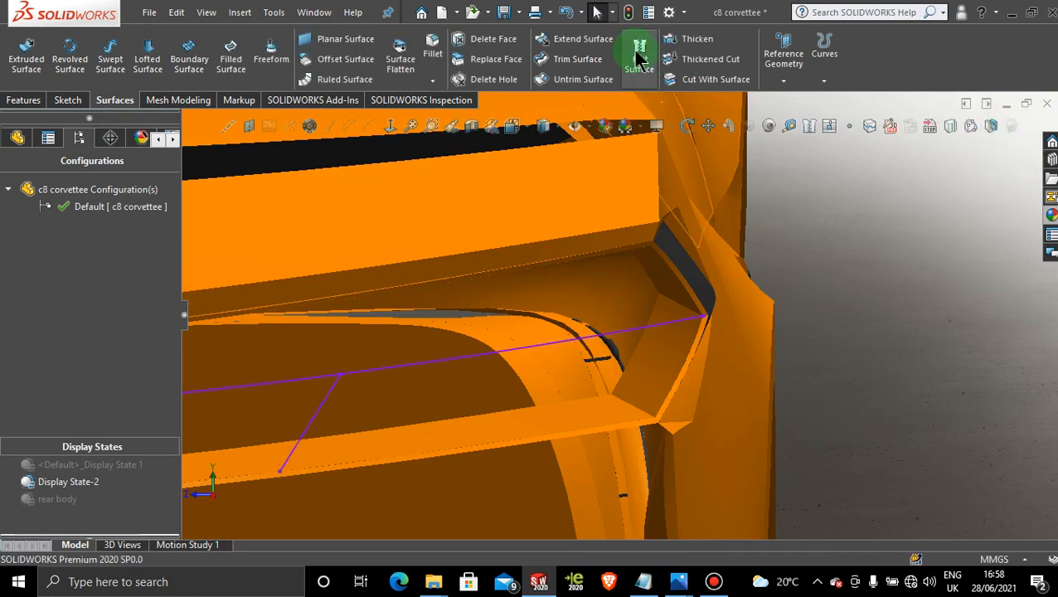
pyautogui.click(575, 435)
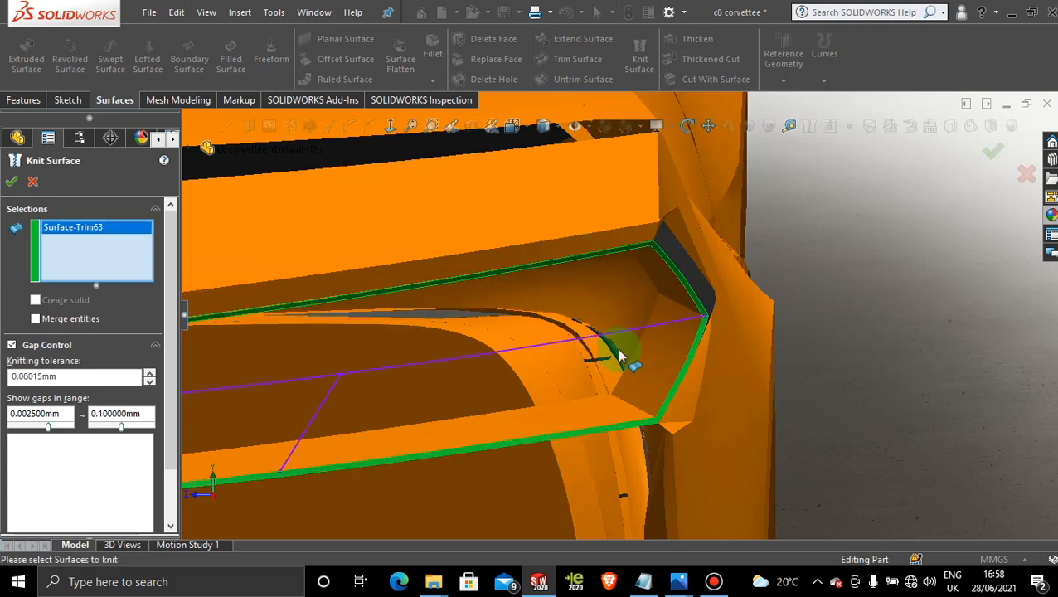
pyautogui.click(646, 373)
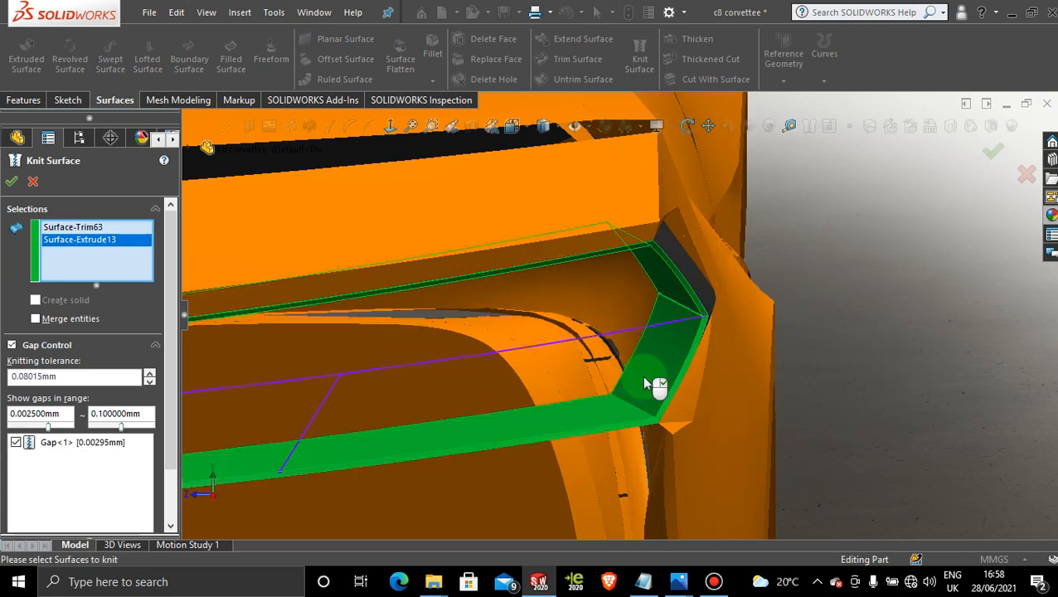
pyautogui.moveTo(655, 386); pyautogui.dragTo(534, 406, button='middle')
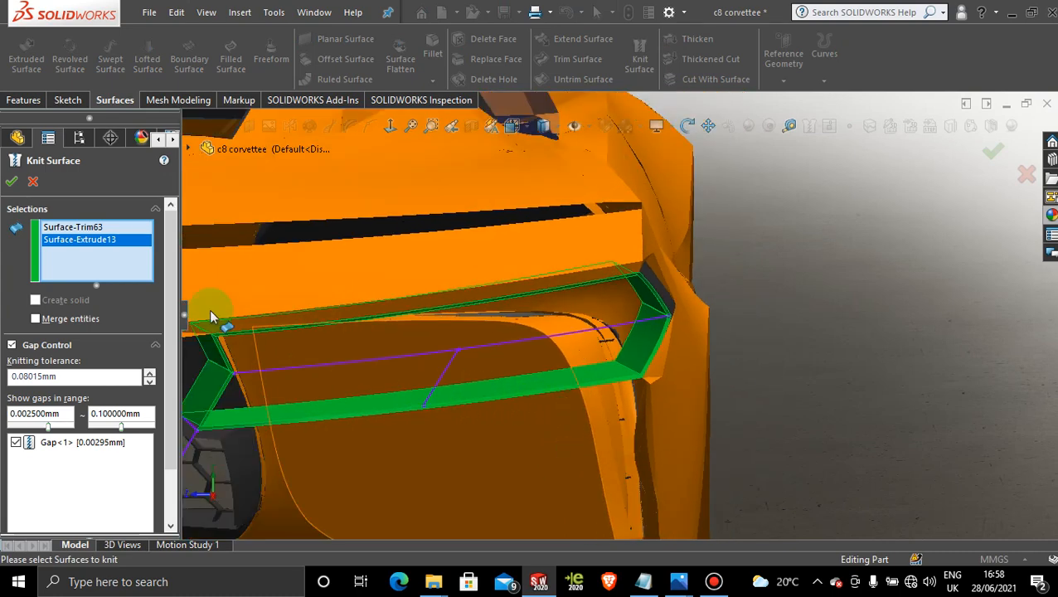
pyautogui.click(13, 183)
pyautogui.scroll(-2, 406, 431)
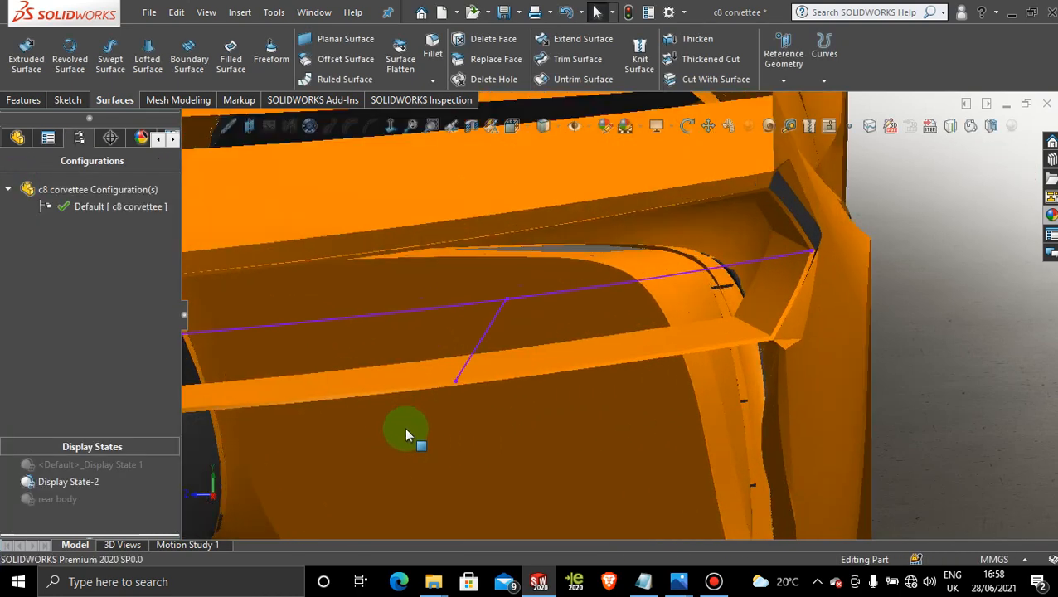
pyautogui.scroll(-2, 406, 432)
pyautogui.scroll(4, 541, 329)
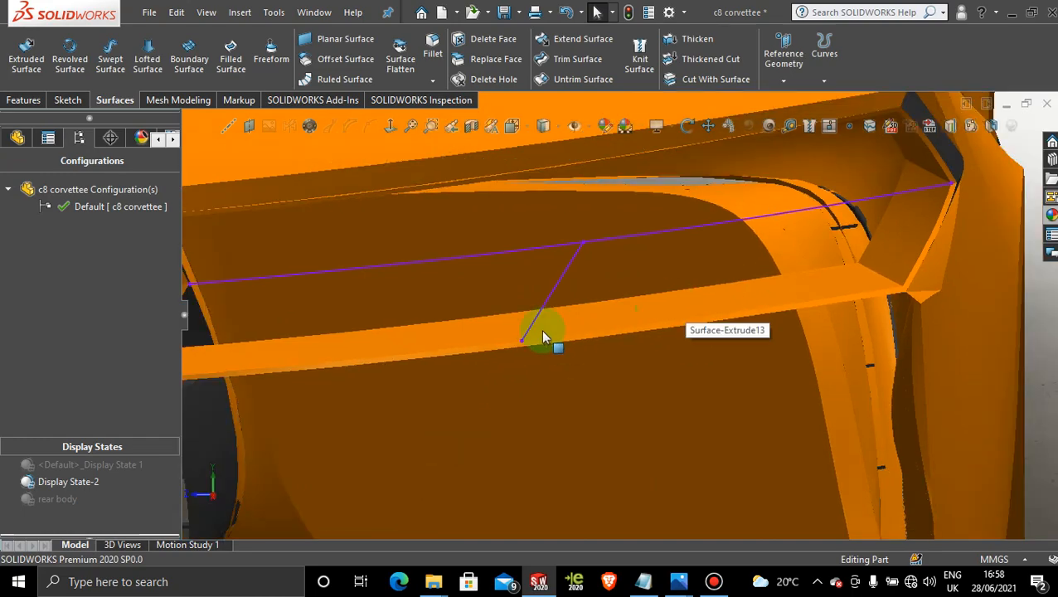
# Examine the guide curve, short divider spline and recess walls of the tail-light opening from several angles and distances.
pyautogui.moveTo(541, 366); pyautogui.dragTo(553, 396, button='middle')
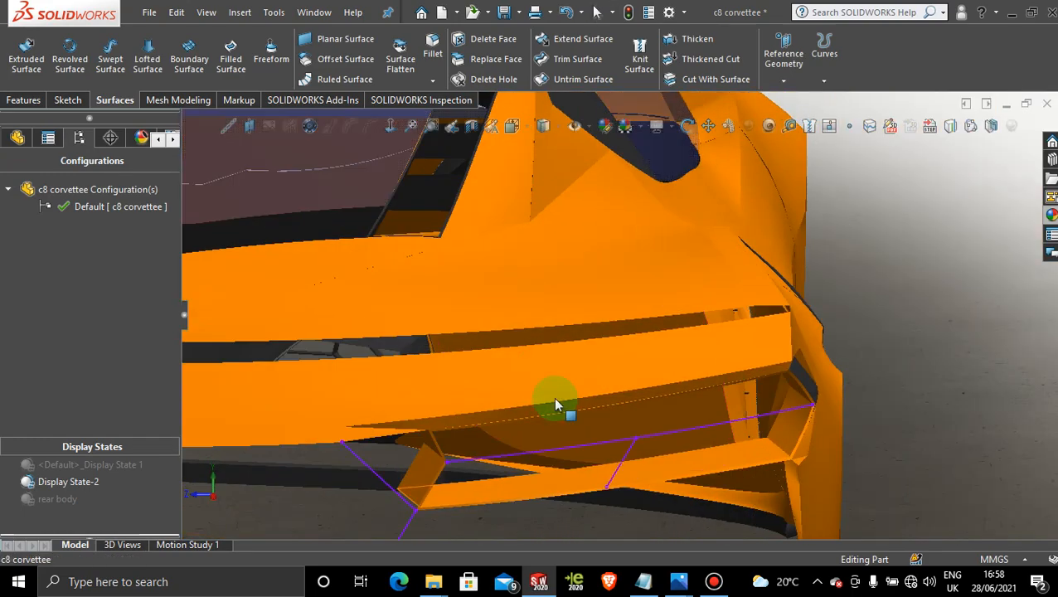
pyautogui.scroll(1, 607, 432)
pyautogui.scroll(-4, 614, 437)
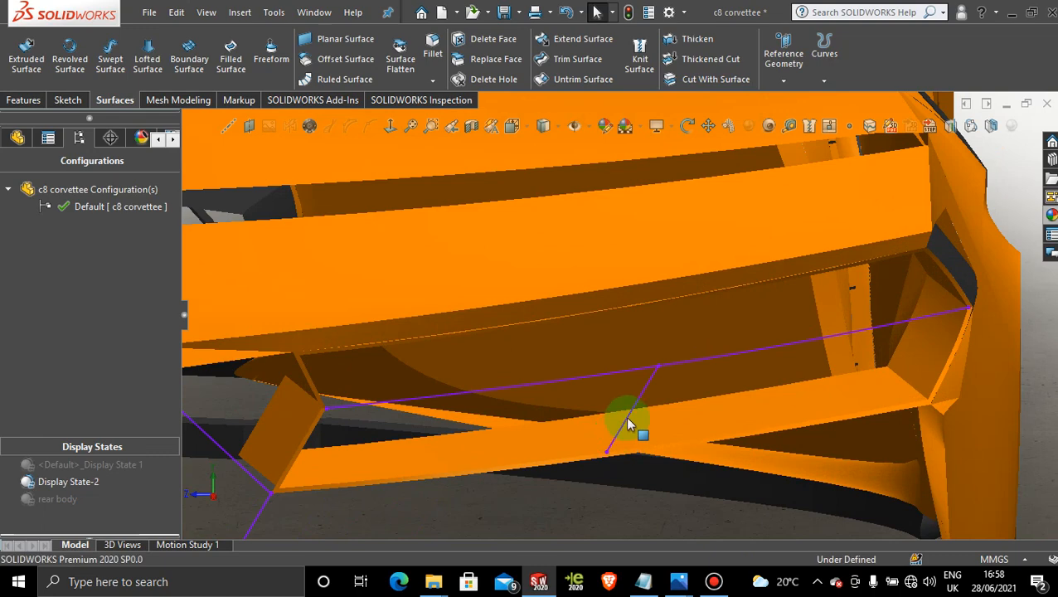
pyautogui.scroll(-5, 623, 427)
pyautogui.scroll(6, 632, 419)
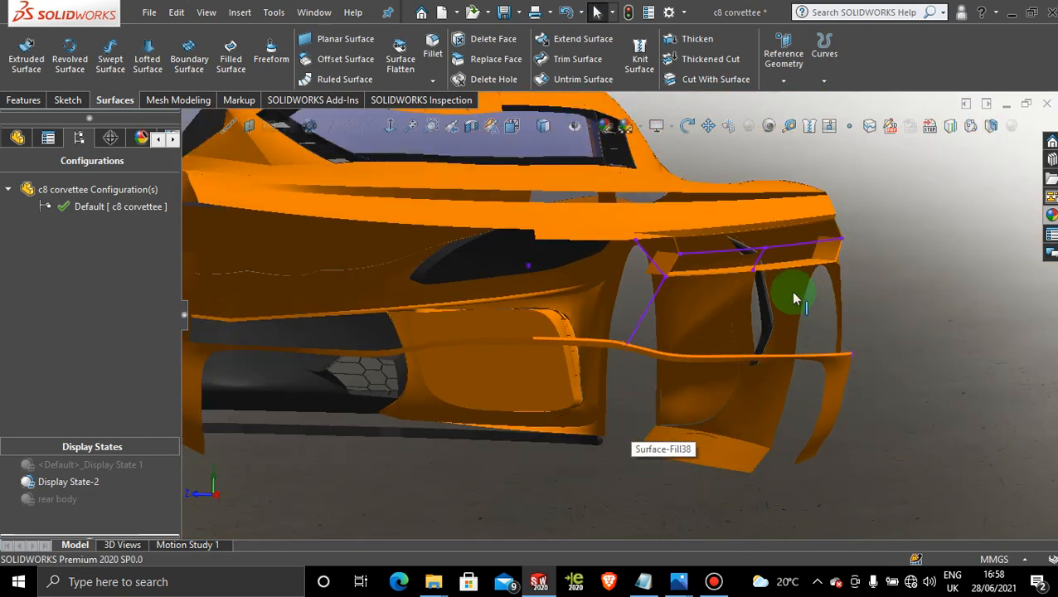
pyautogui.scroll(-3, 772, 262)
pyautogui.scroll(-2, 773, 267)
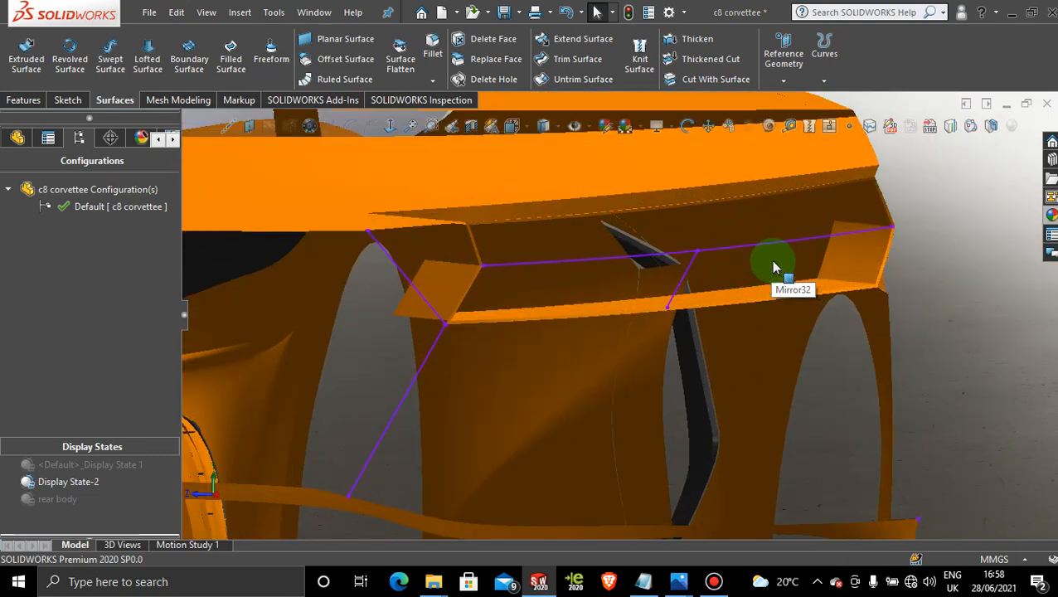
pyautogui.moveTo(697, 286); pyautogui.dragTo(616, 303, button='middle')
pyautogui.scroll(5, 607, 335)
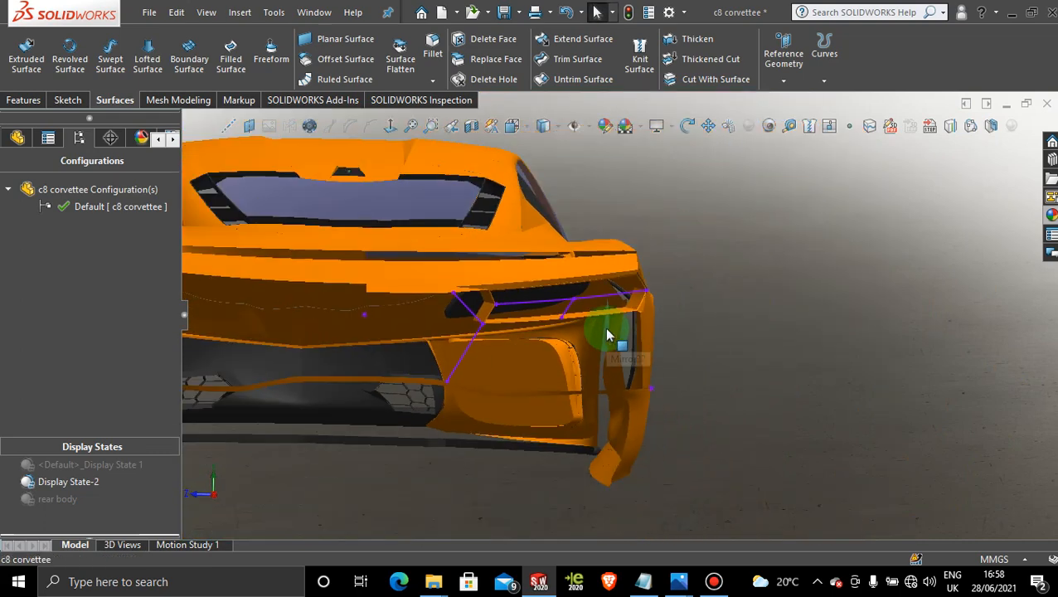
pyautogui.moveTo(557, 331); pyautogui.dragTo(501, 364, button='middle')
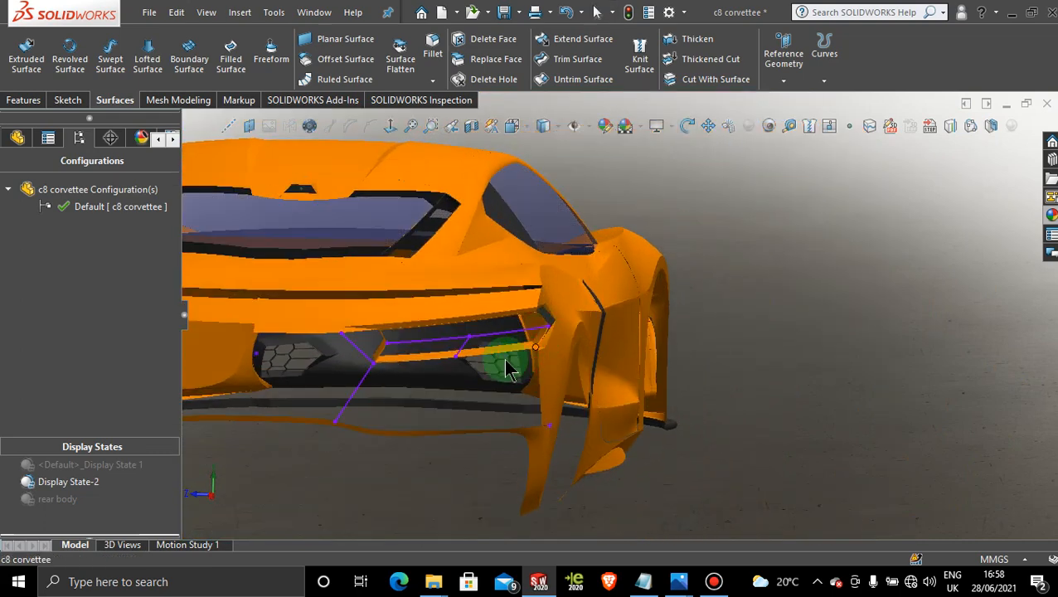
pyautogui.scroll(-4, 479, 357)
pyautogui.scroll(-3, 496, 347)
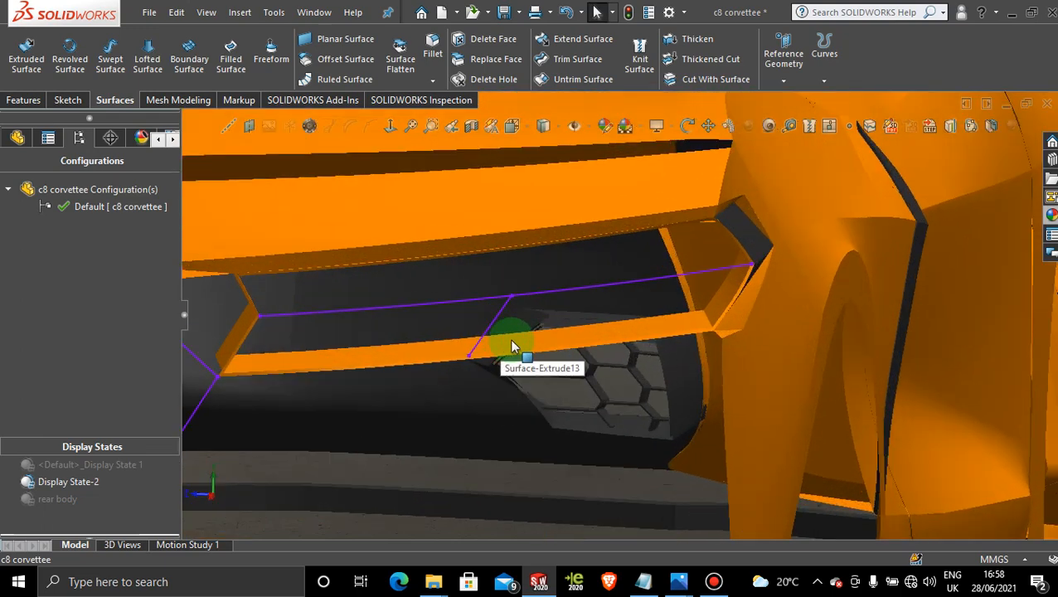
# Check the tail-lamp shapes in the reference photo jgvyvuij.jpg in Photos, and return to the SOLIDWORKS model.
pyautogui.moveTo(675, 583)
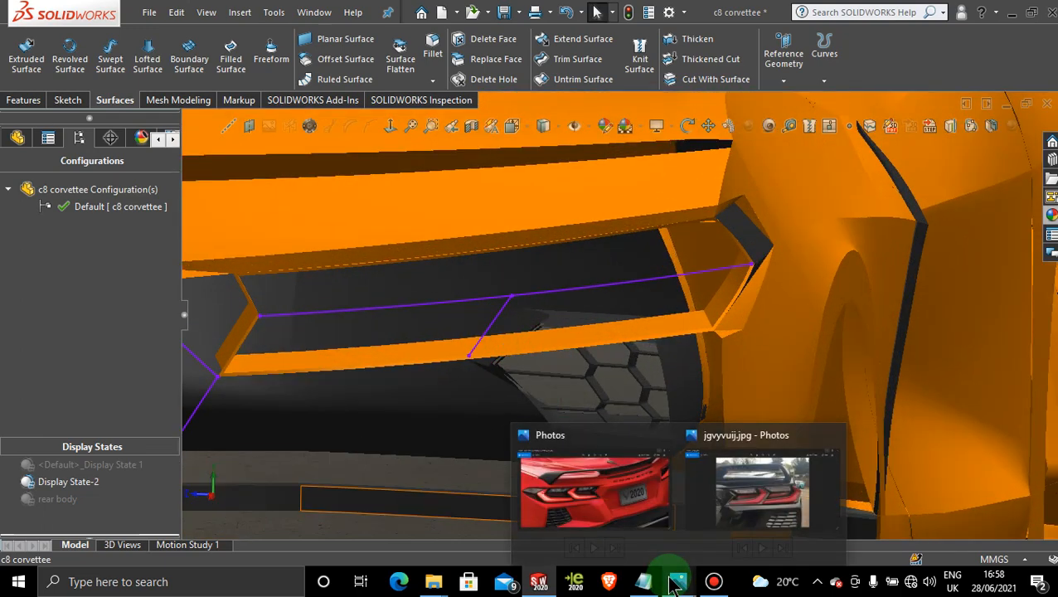
pyautogui.moveTo(764, 494)
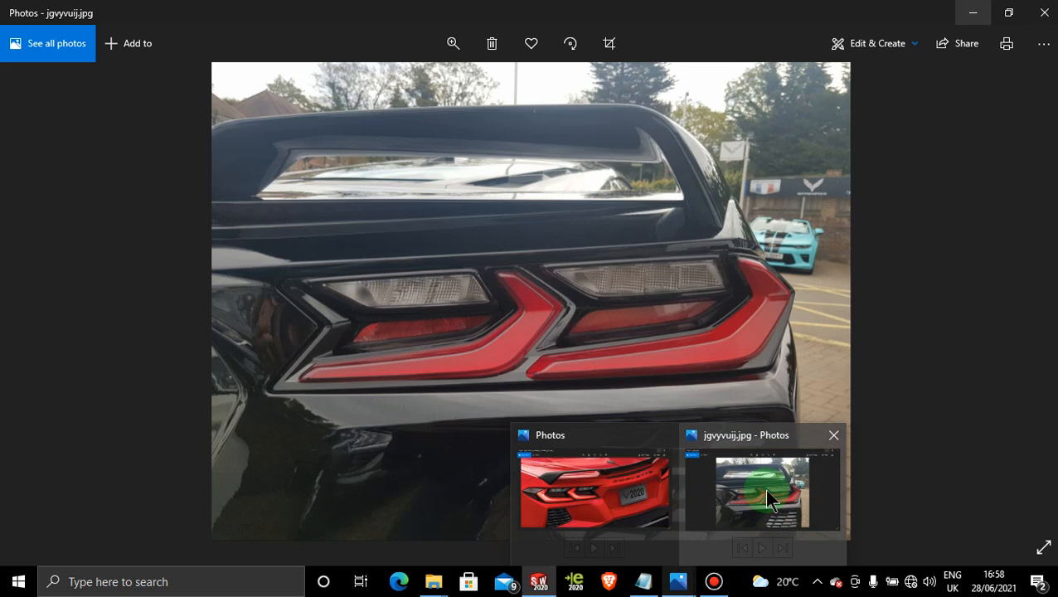
pyautogui.click(765, 492)
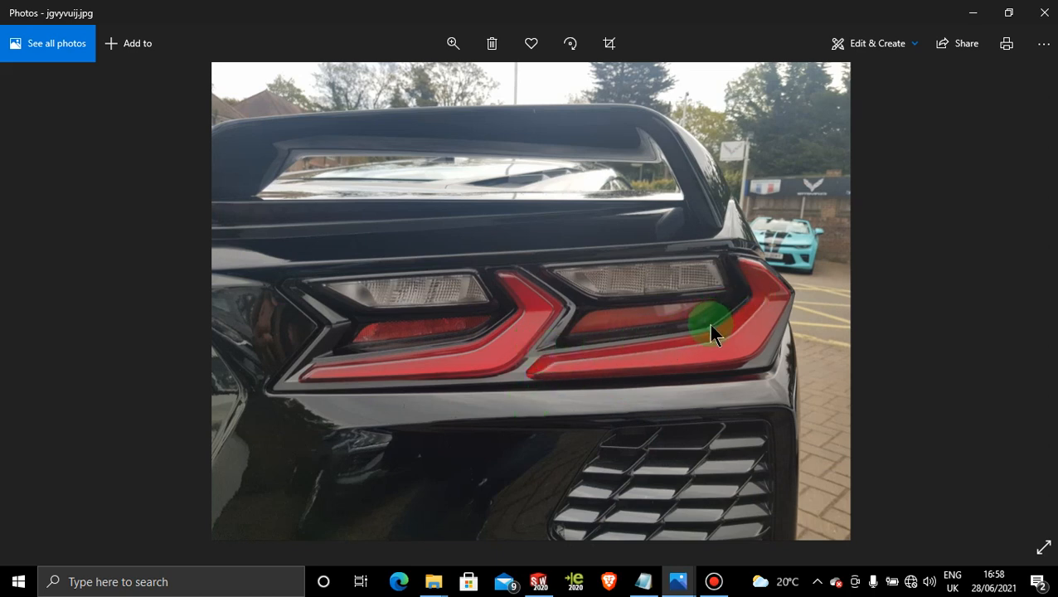
pyautogui.click(973, 12)
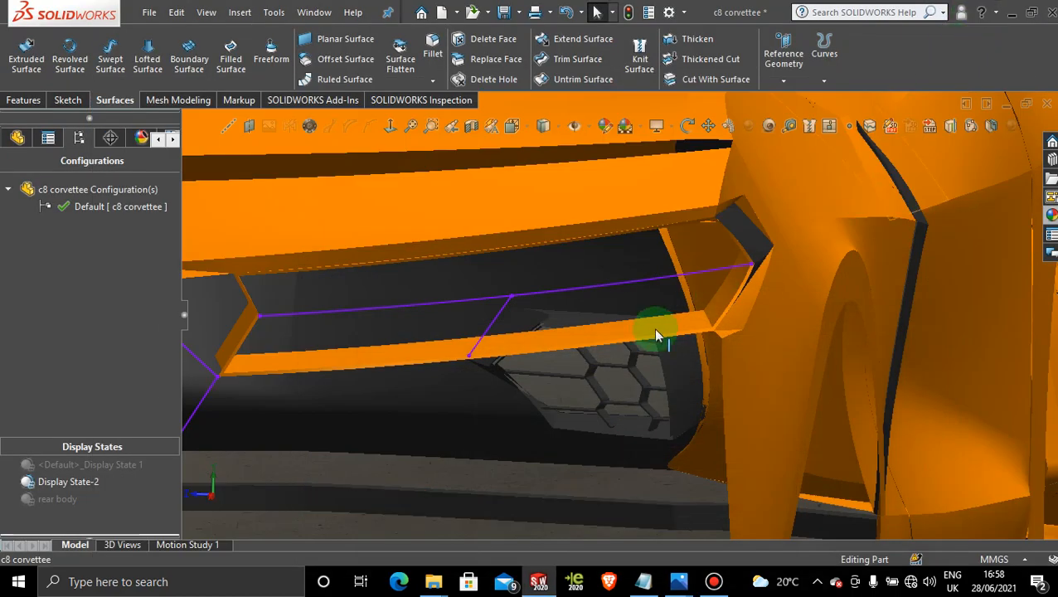
# Face the car's rear squarely at the tail-light opening and start a new 3D sketch.
pyautogui.scroll(8, 630, 344)
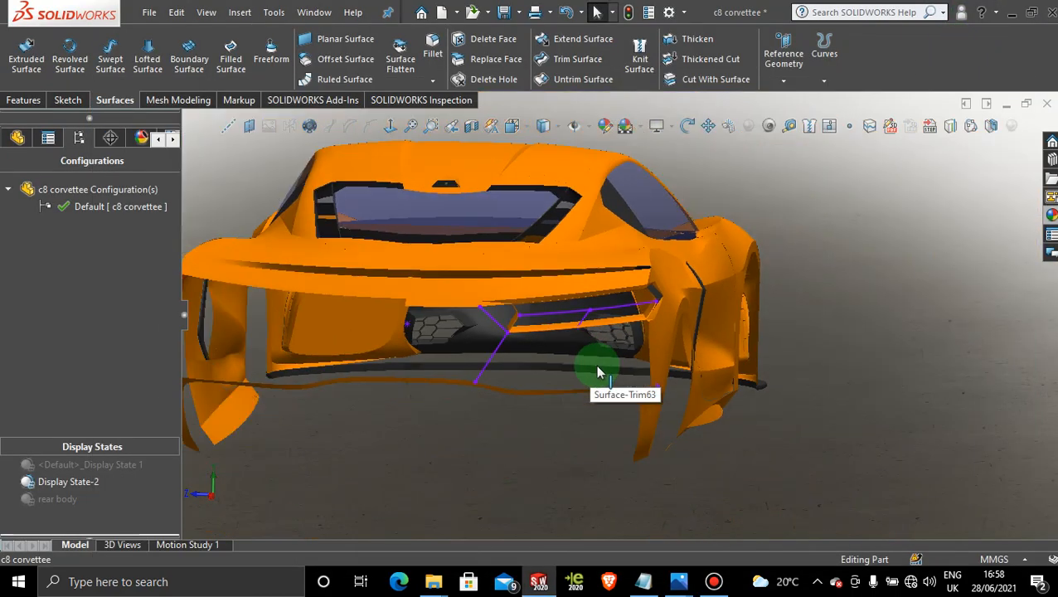
pyautogui.press('space')
pyautogui.click(482, 414)
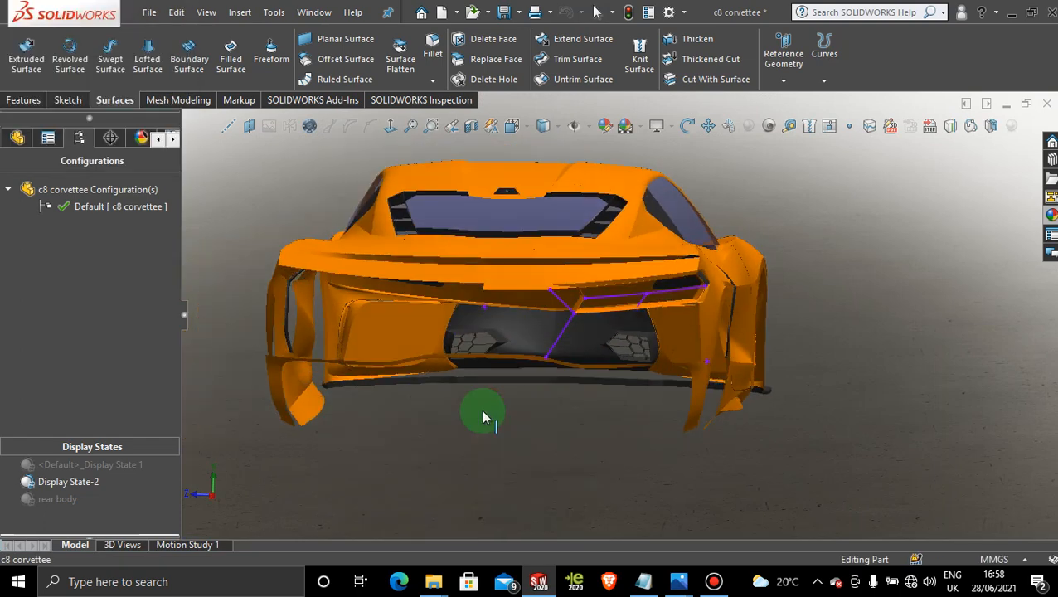
pyautogui.scroll(-10, 750, 335)
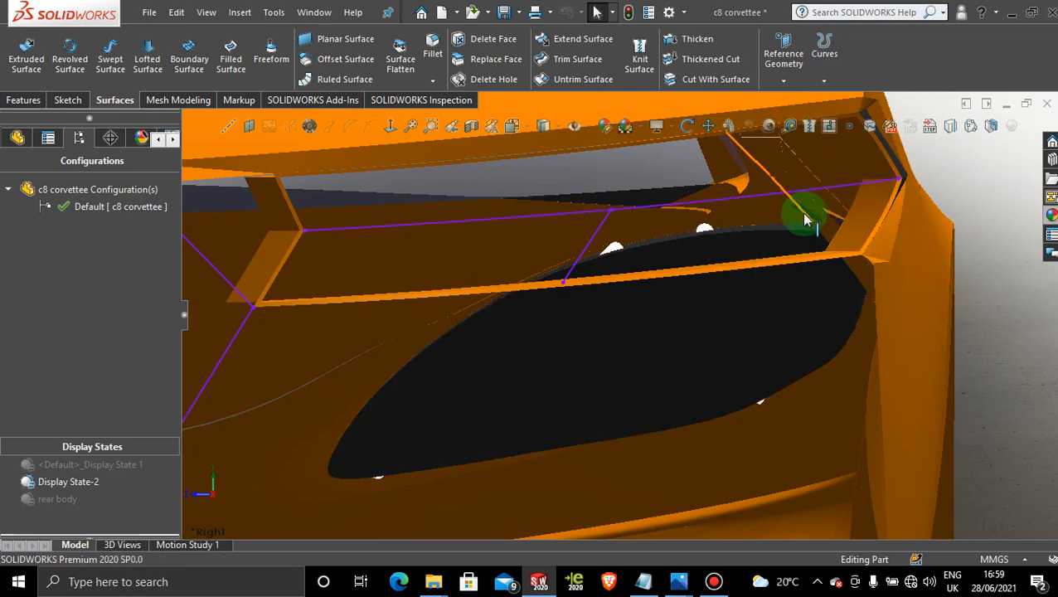
pyautogui.scroll(2, 801, 212)
pyautogui.click(718, 241)
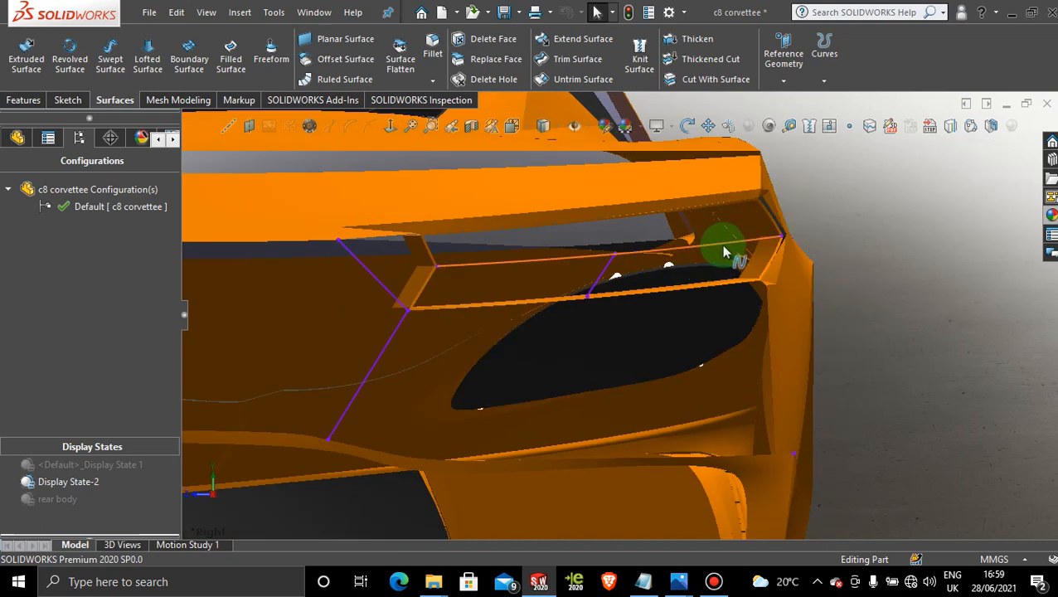
pyautogui.click(69, 100)
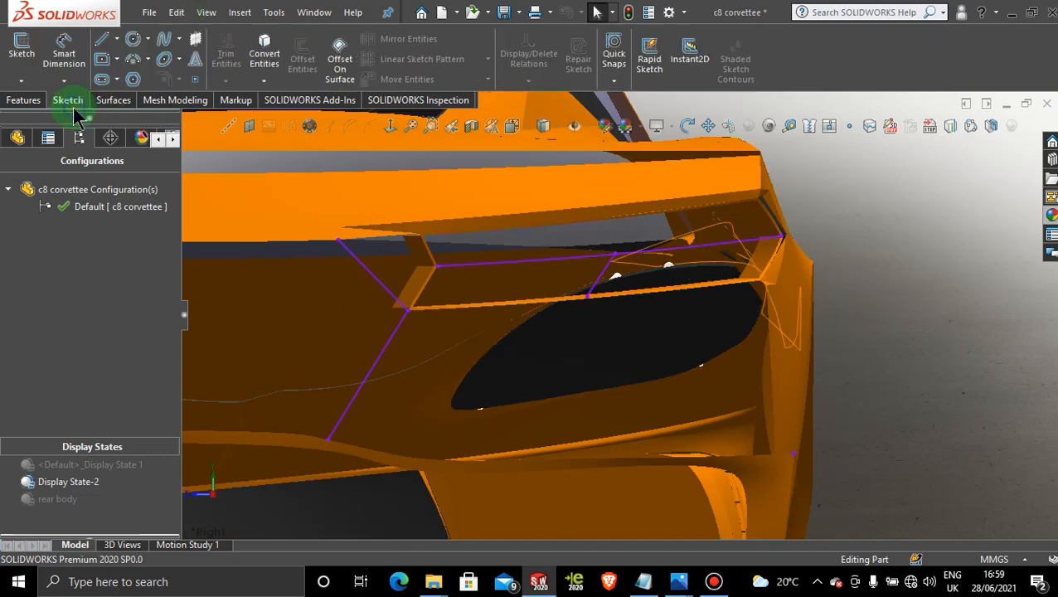
pyautogui.click(22, 82)
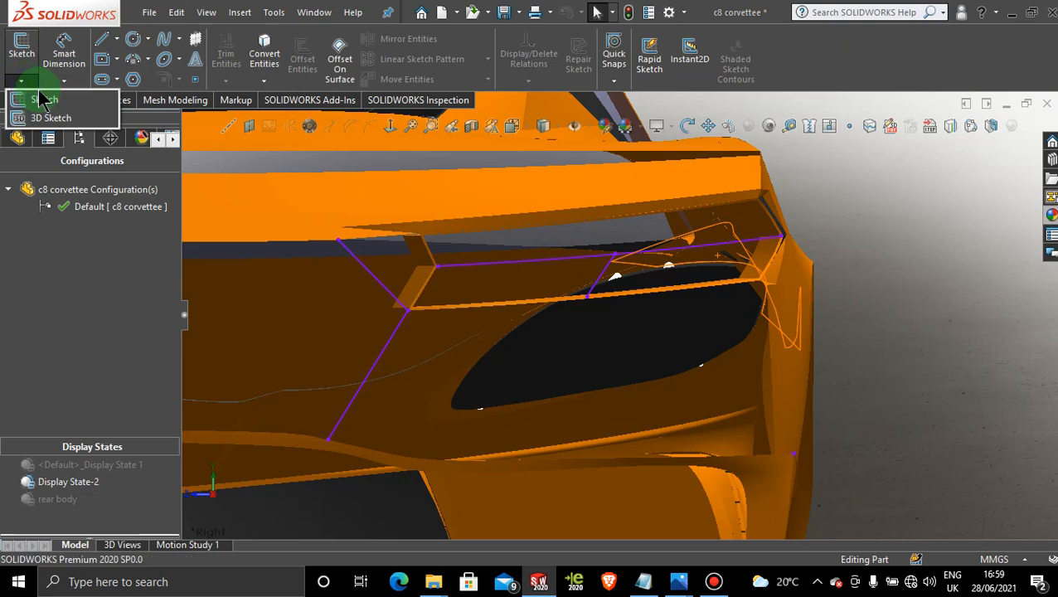
pyautogui.click(34, 112)
# Sketch a two-point spline about 44 mm long from the lower part of the divider spline to the guide curve near the outer recess wall.
pyautogui.click(164, 42)
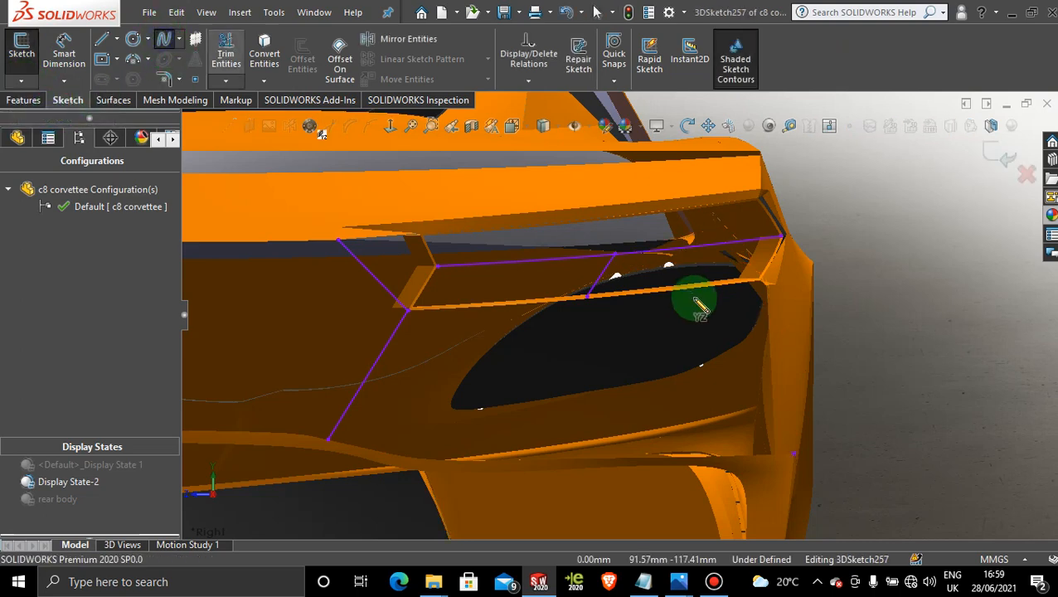
pyautogui.scroll(-3, 655, 279)
pyautogui.scroll(-2, 704, 267)
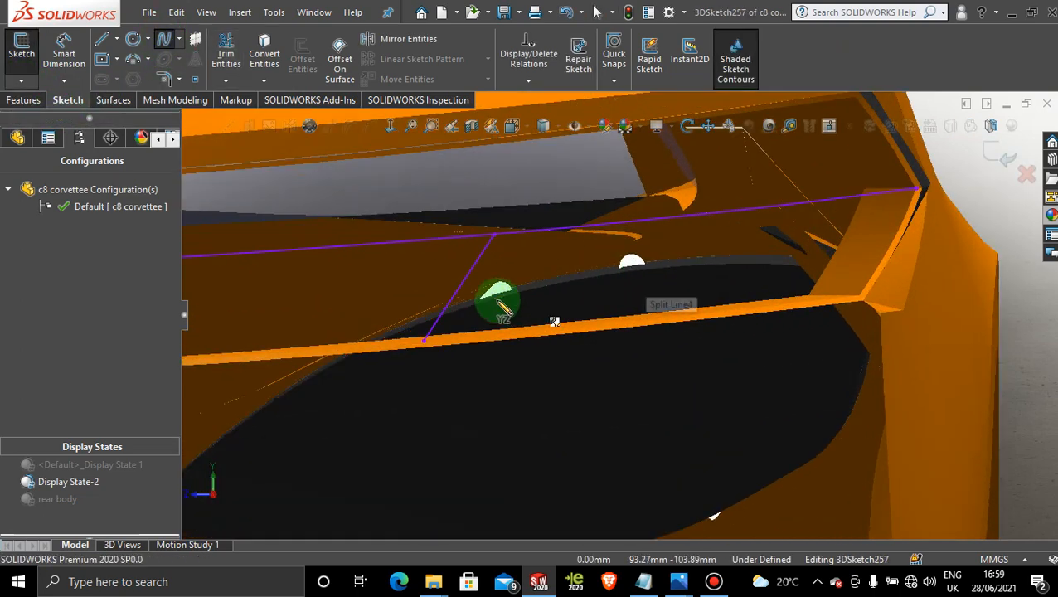
pyautogui.moveTo(462, 315); pyautogui.dragTo(628, 358, button='middle')
pyautogui.hotkey('ctrl', '1')
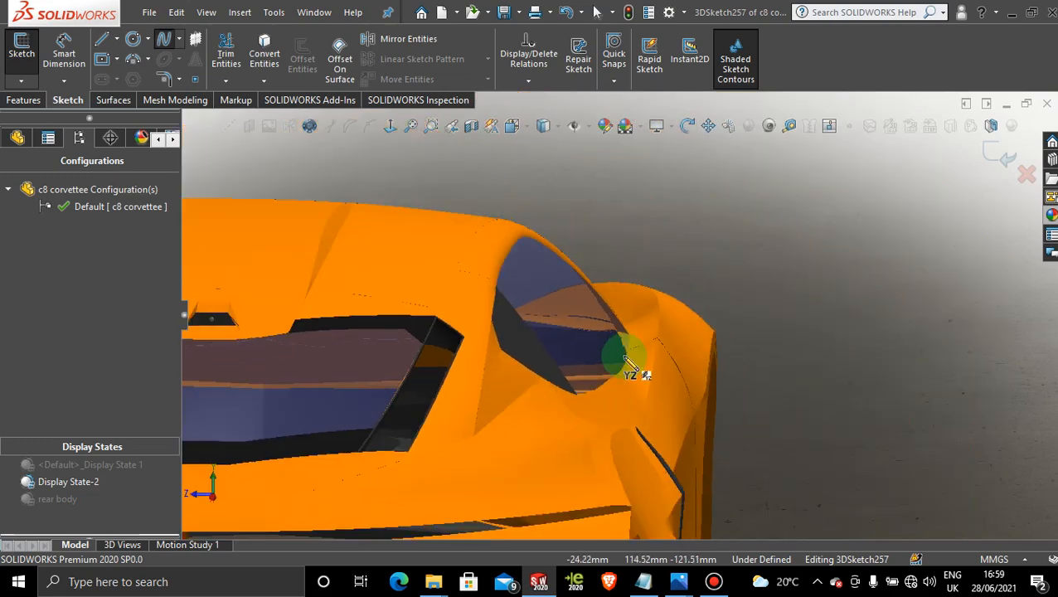
pyautogui.scroll(-2, 604, 408)
pyautogui.scroll(-3, 604, 408)
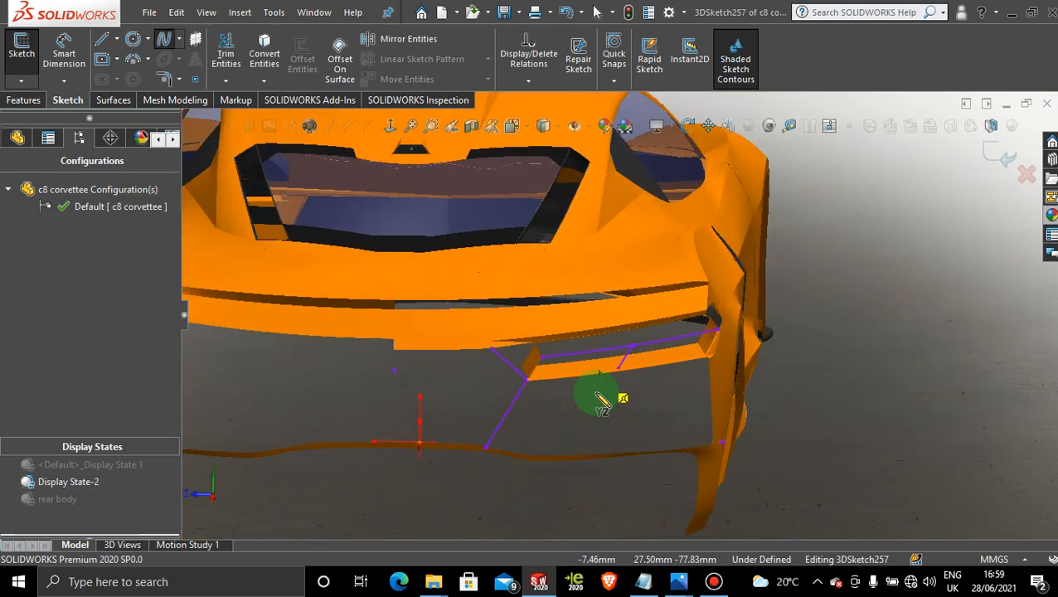
pyautogui.scroll(-3, 649, 407)
pyautogui.scroll(-2, 678, 332)
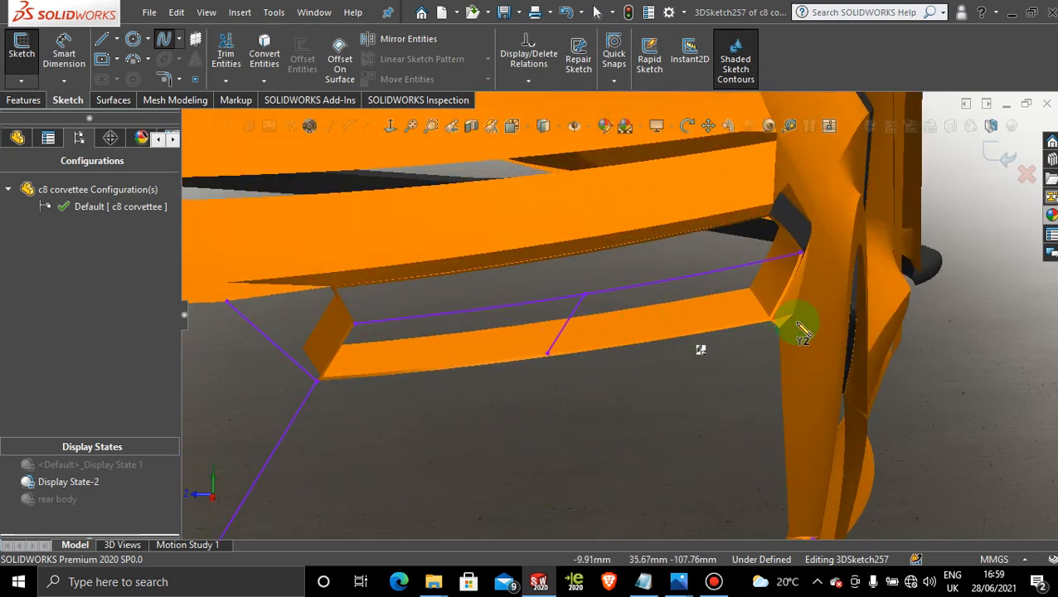
pyautogui.scroll(-3, 751, 307)
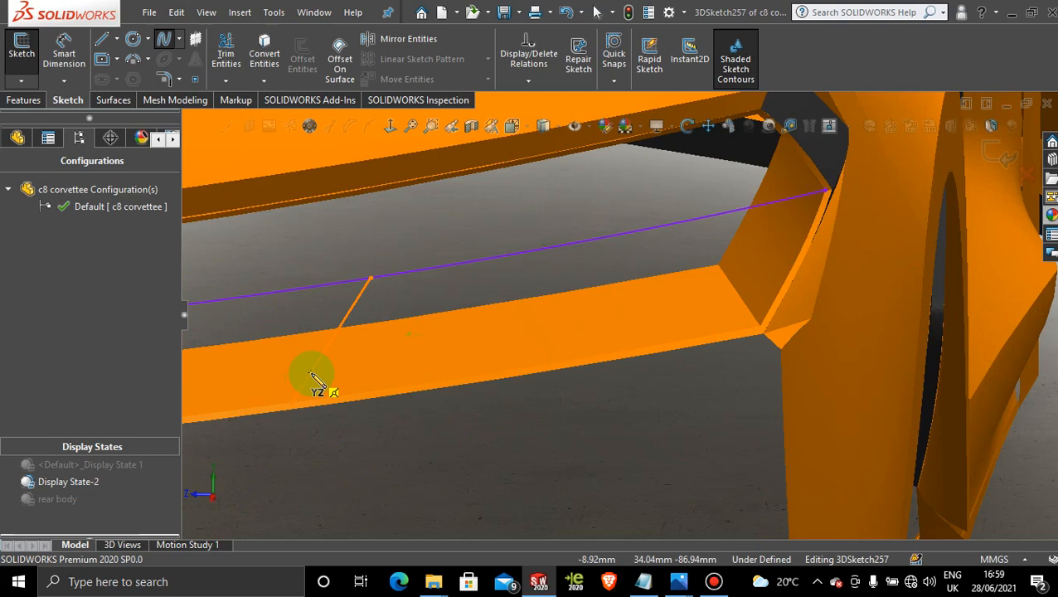
pyautogui.click(446, 365)
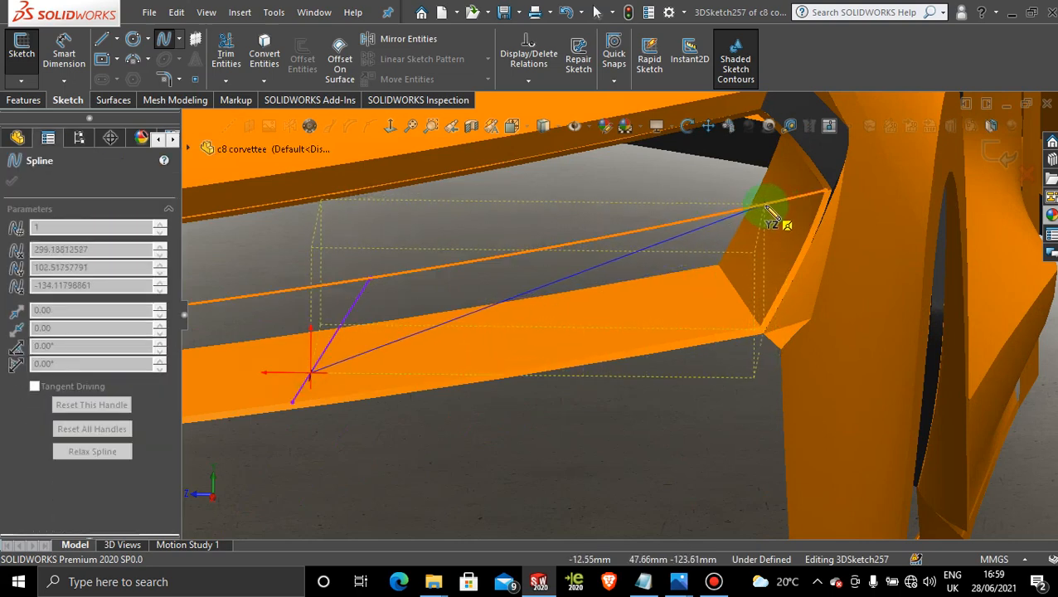
pyautogui.click(763, 205)
pyautogui.press('Escape')
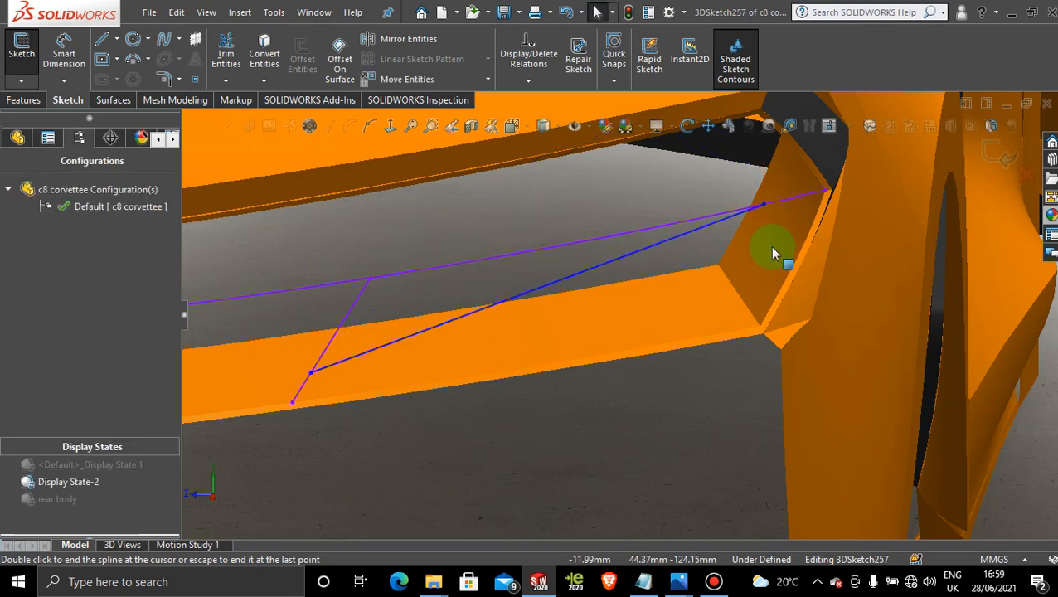
# Insert four intermediate points along the new diagonal spline in the rear view, and select that spline.
pyautogui.press('space')
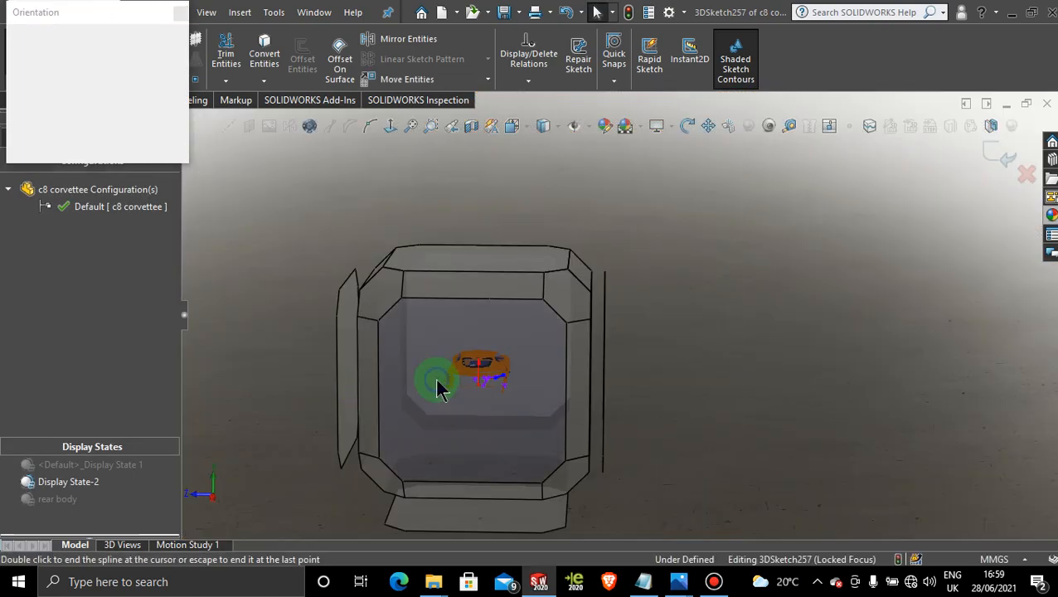
pyautogui.click(434, 378)
pyautogui.scroll(-5, 753, 287)
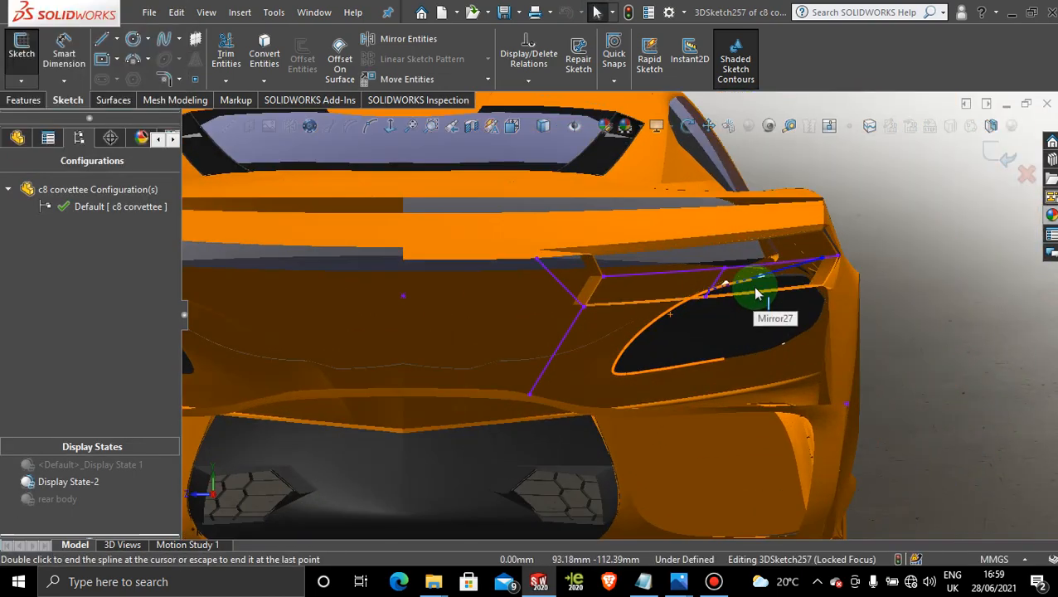
pyautogui.scroll(-3, 829, 271)
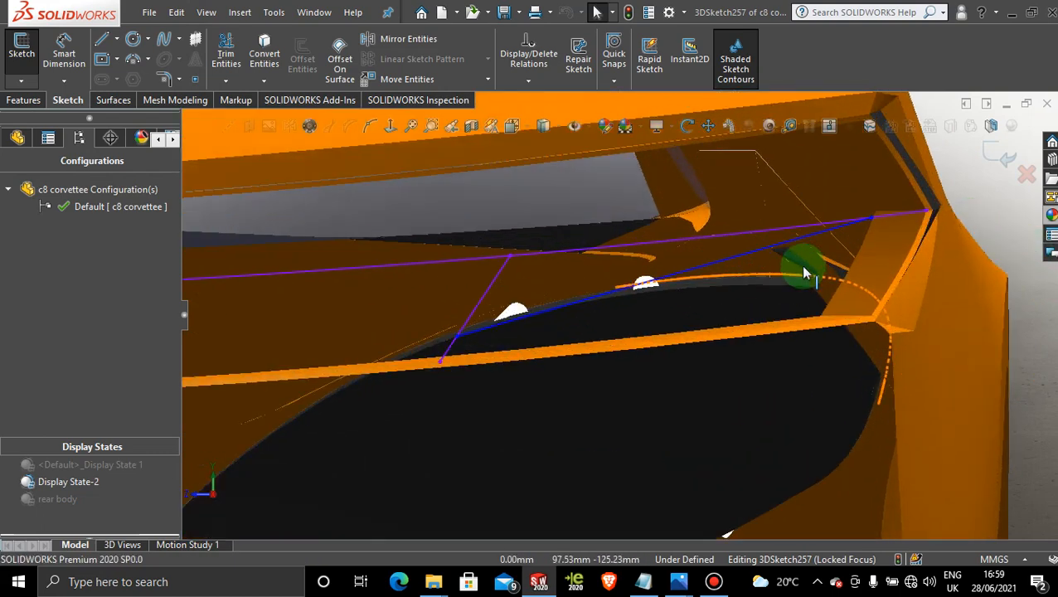
pyautogui.click(370, 126)
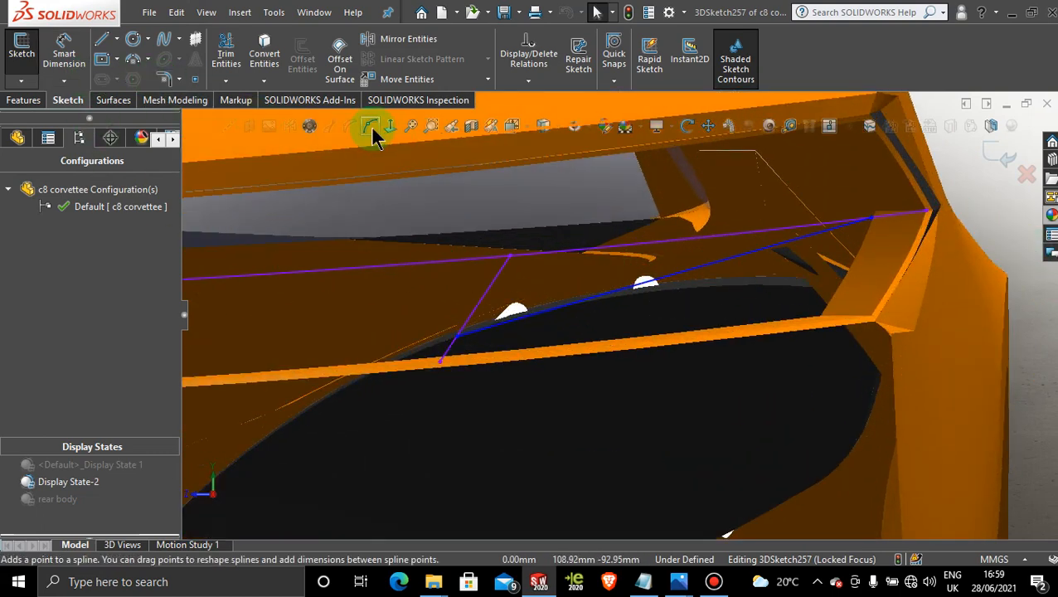
pyautogui.click(809, 239)
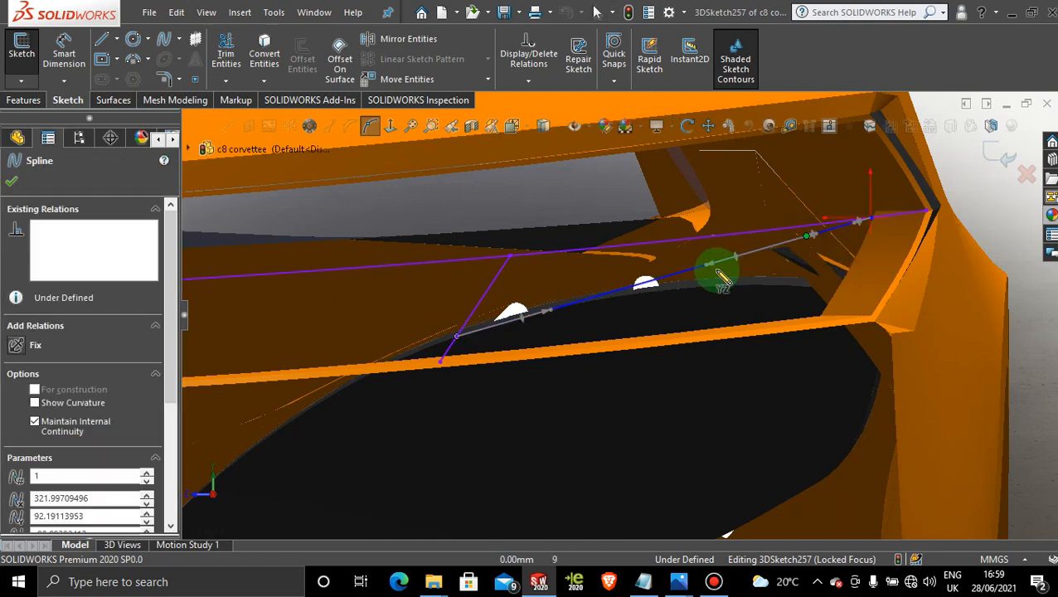
pyautogui.click(714, 265)
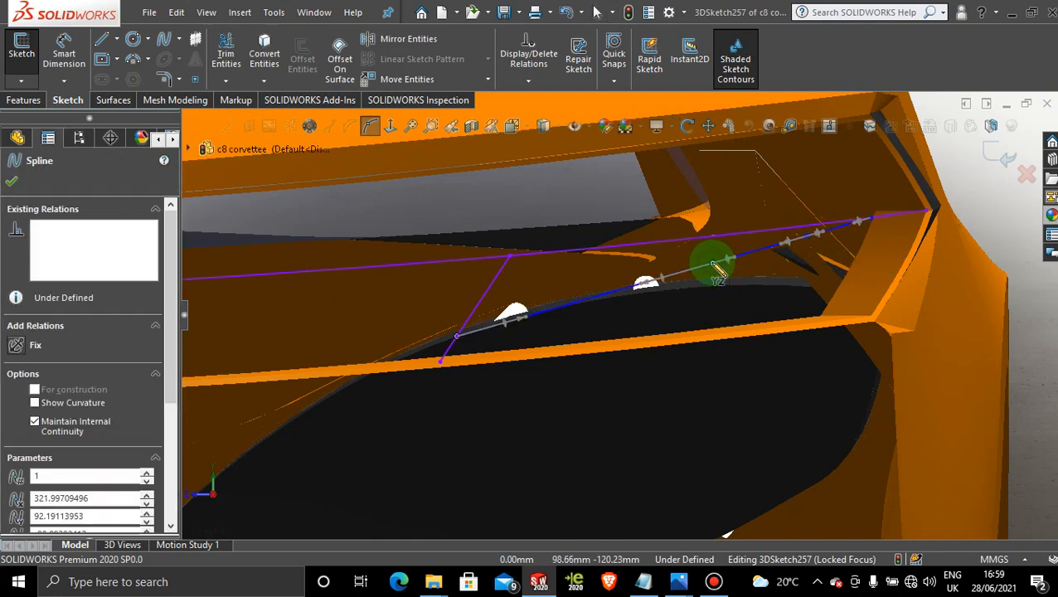
pyautogui.click(618, 292)
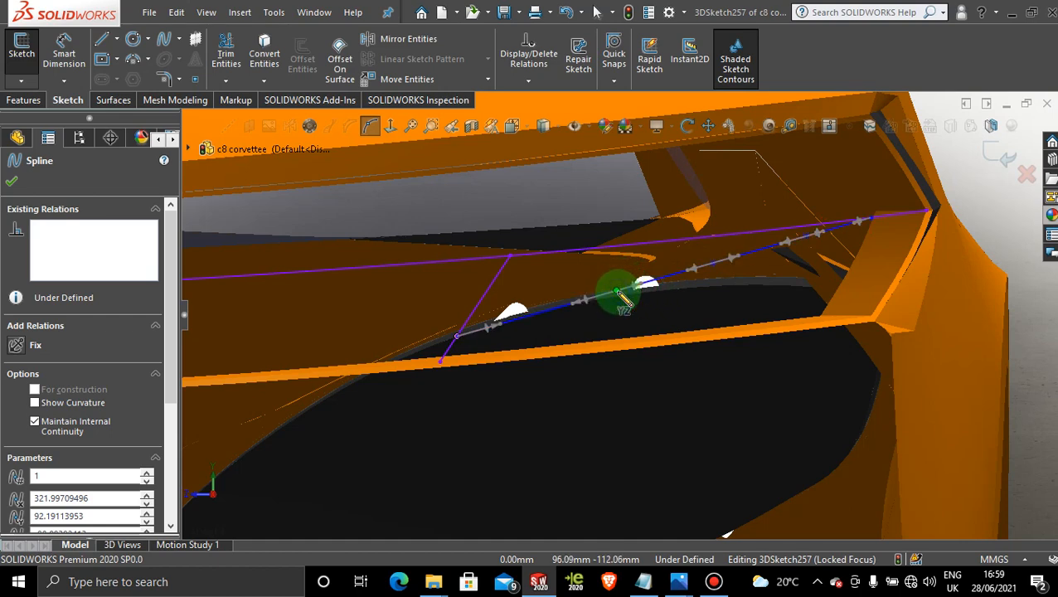
pyautogui.click(534, 316)
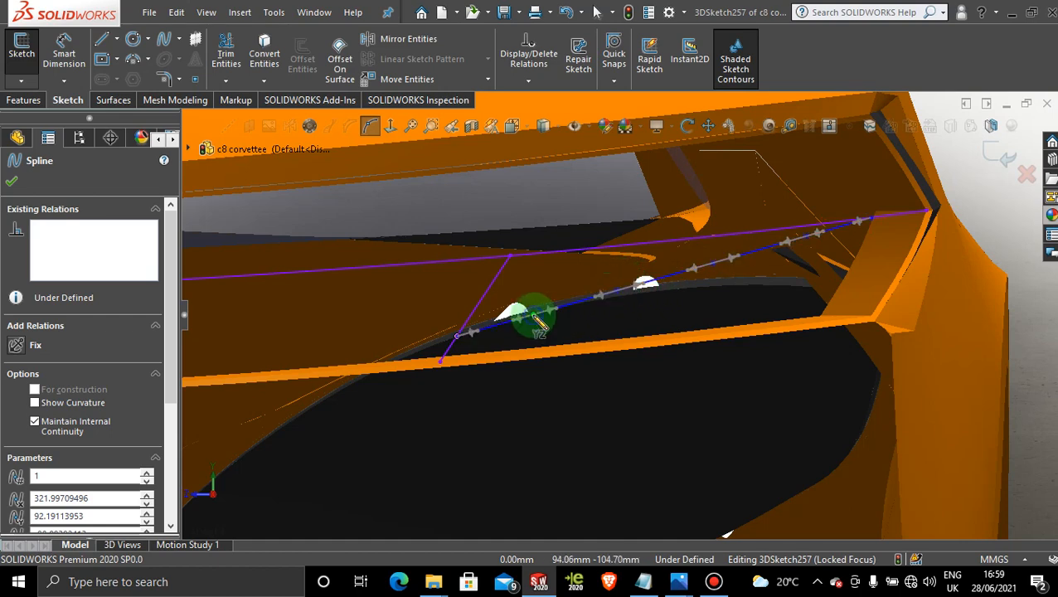
pyautogui.click(12, 181)
pyautogui.press('Escape')
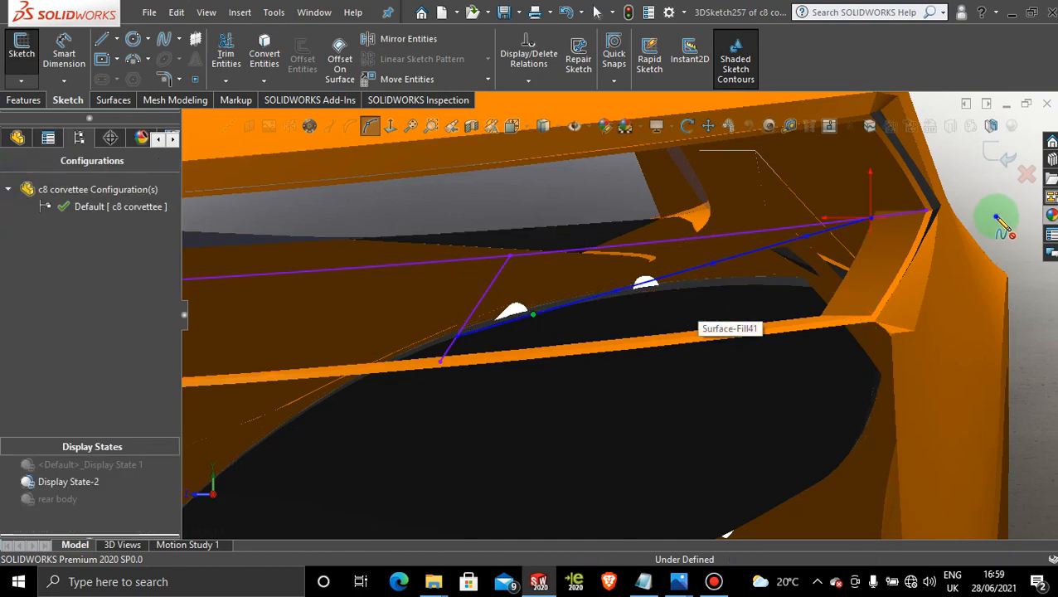
pyautogui.click(702, 275)
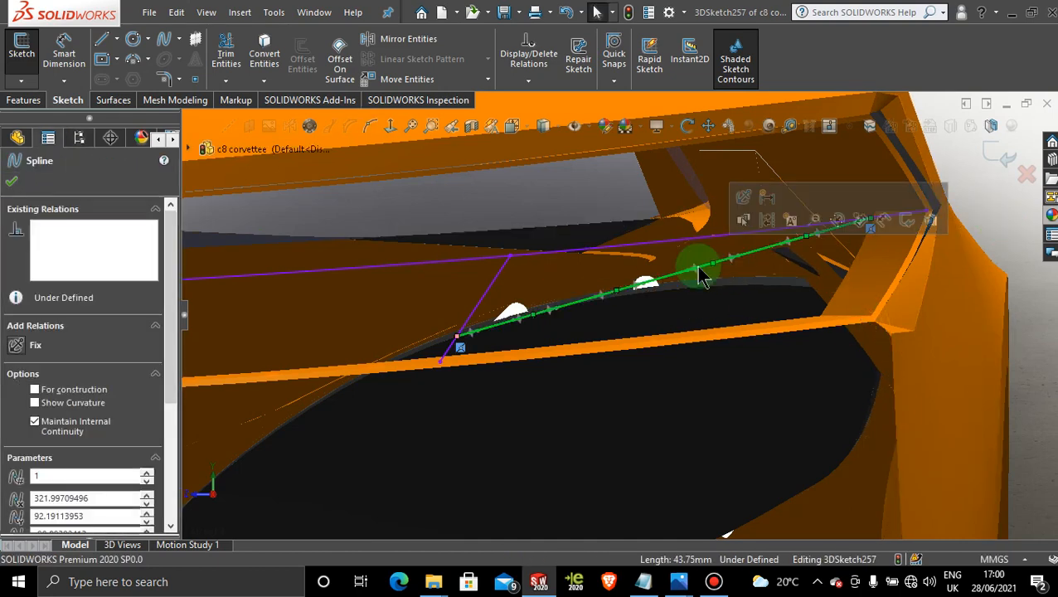
# Raise an intermediate point of the diagonal spline slightly off the straight line and display the spline's control polygon.
pyautogui.click(713, 267)
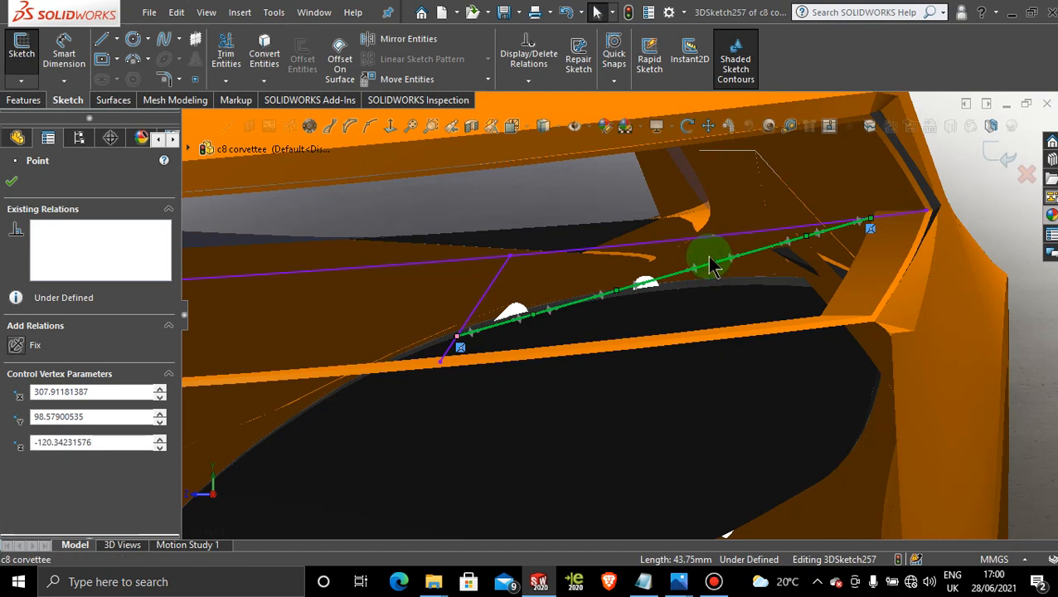
pyautogui.moveTo(709, 260)
pyautogui.mouseDown()
pyautogui.moveTo(705, 244)
pyautogui.moveTo(715, 259)
pyautogui.mouseUp()
pyautogui.click(1024, 255)
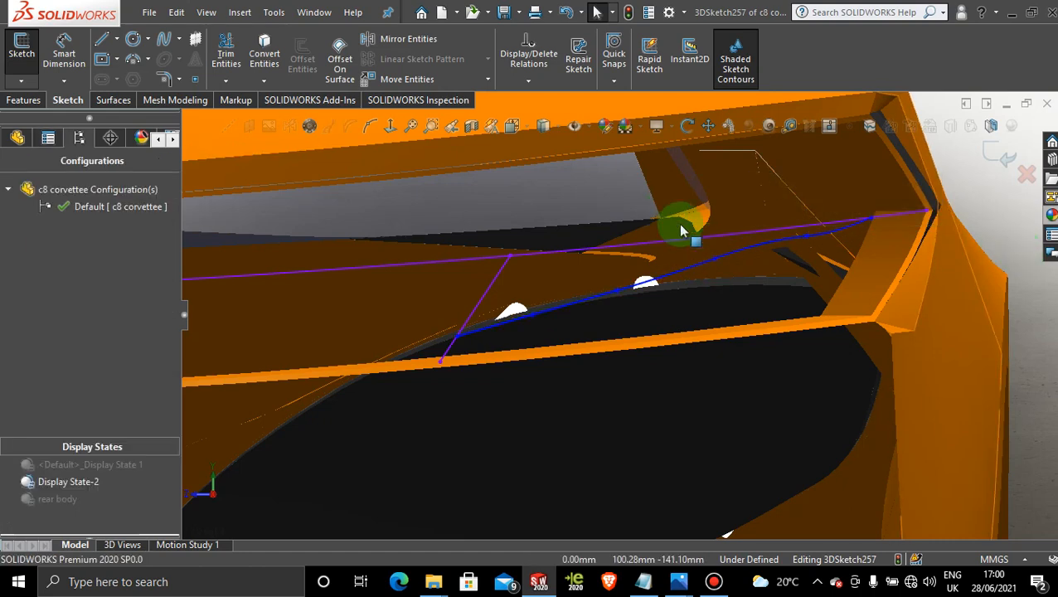
pyautogui.click(724, 255)
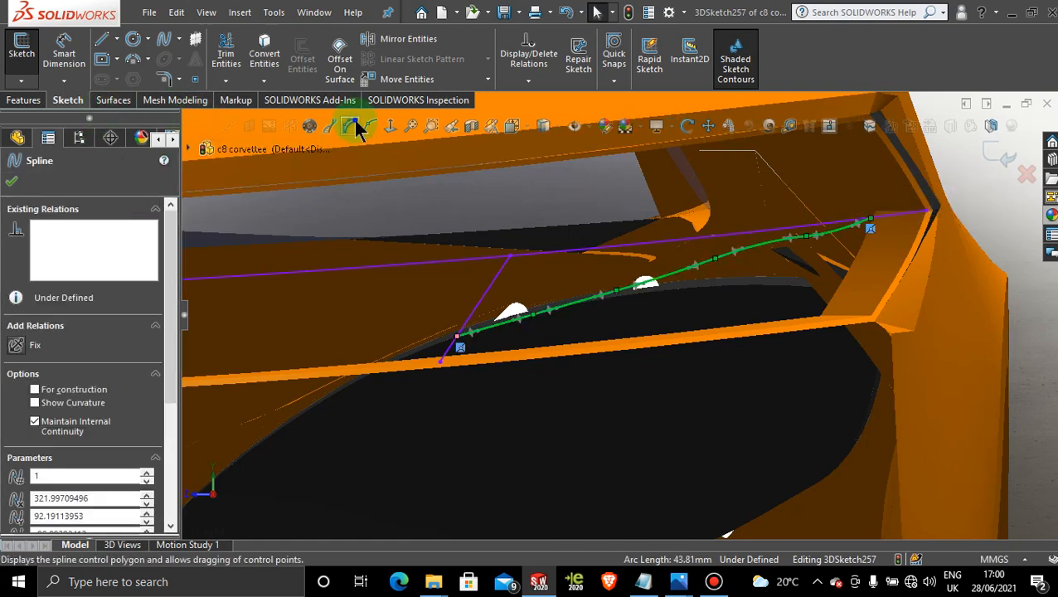
pyautogui.scroll(-2, 784, 248)
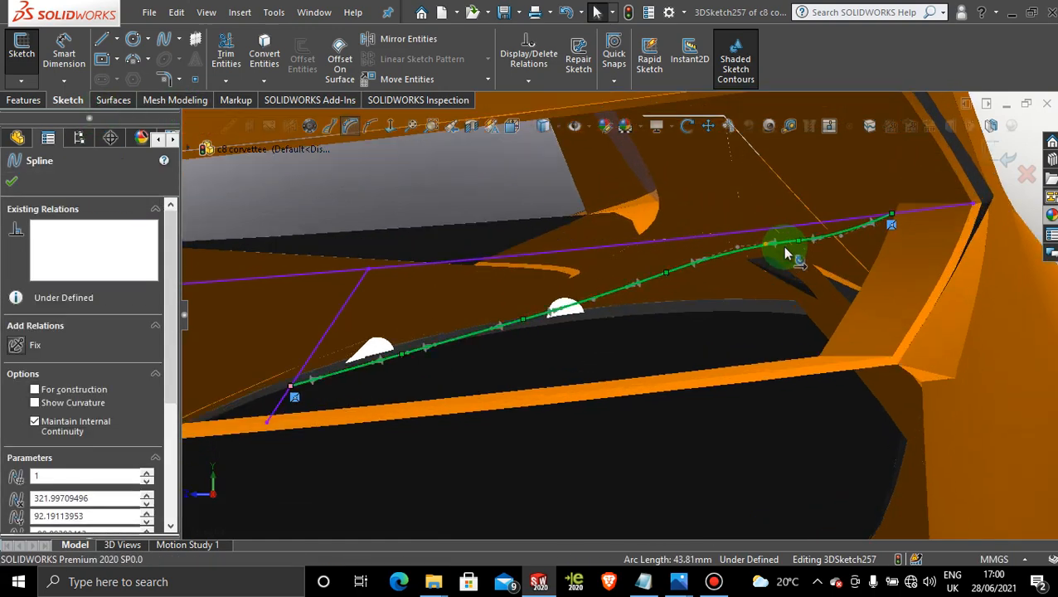
pyautogui.click(740, 250)
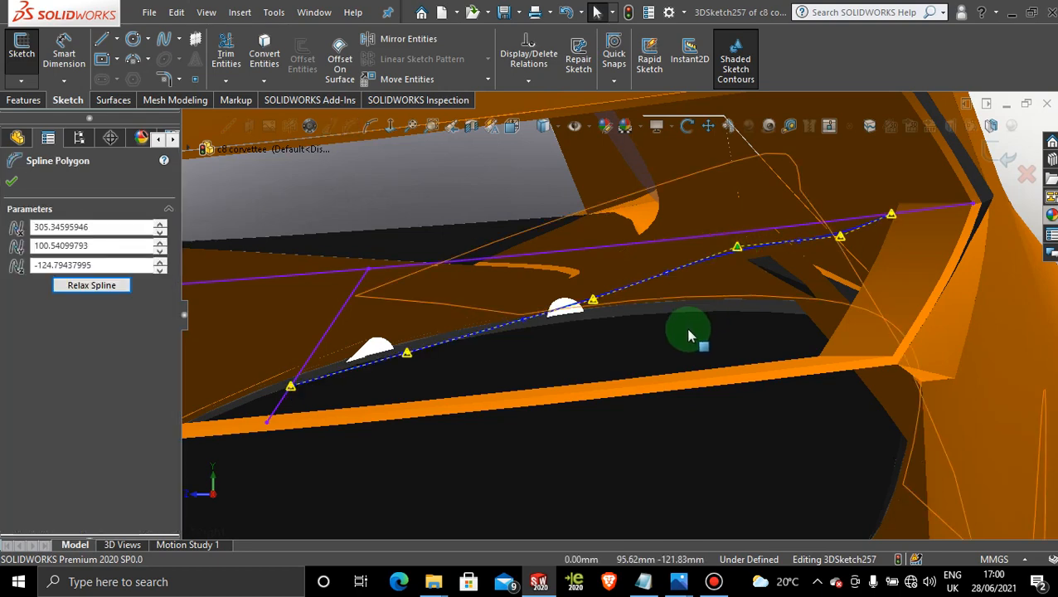
pyautogui.scroll(4, 686, 329)
pyautogui.scroll(-3, 632, 299)
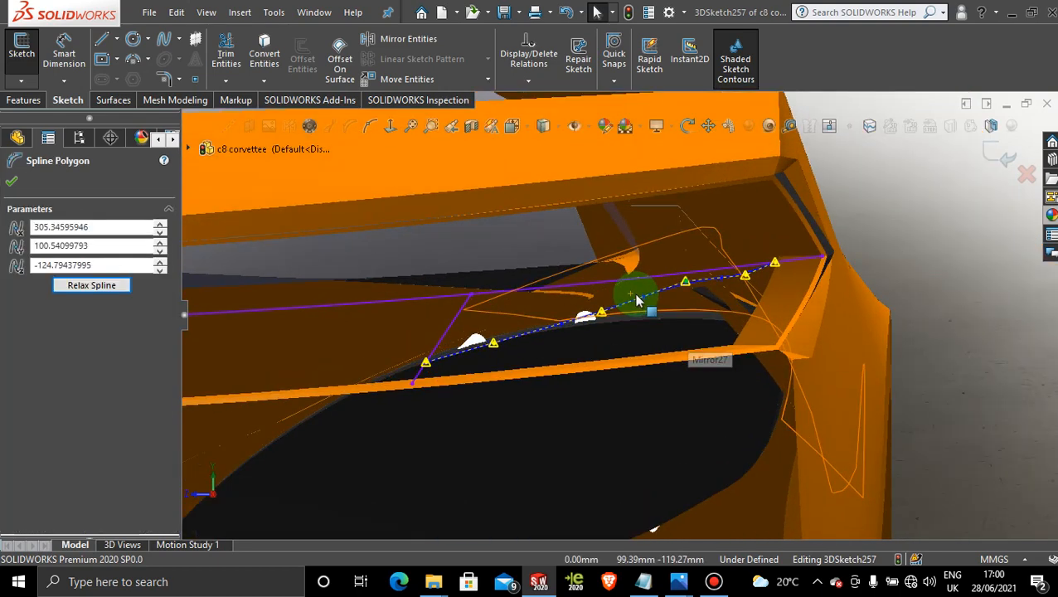
pyautogui.scroll(2, 634, 373)
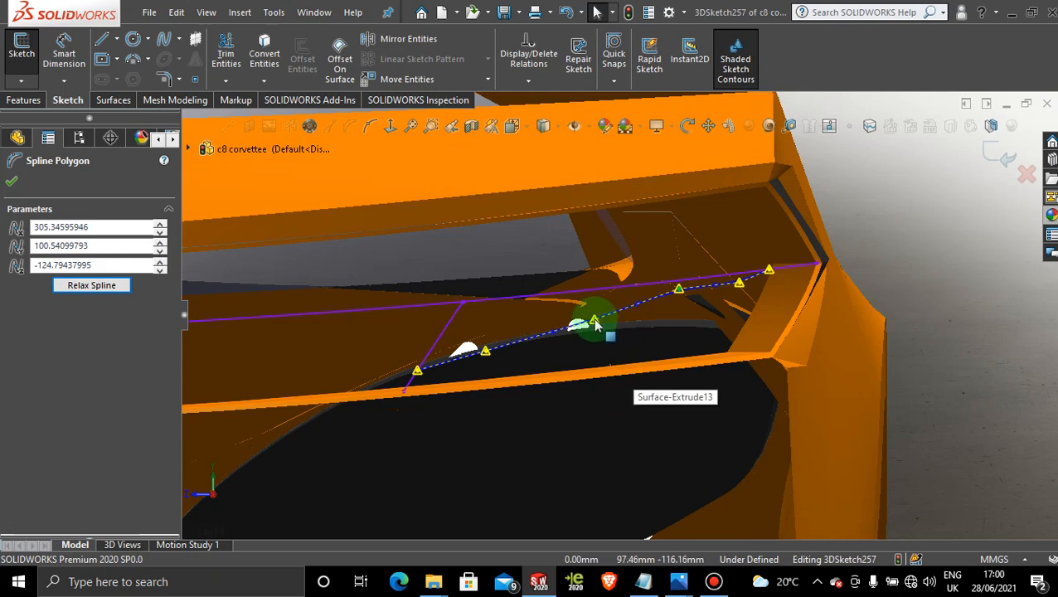
pyautogui.scroll(2, 596, 324)
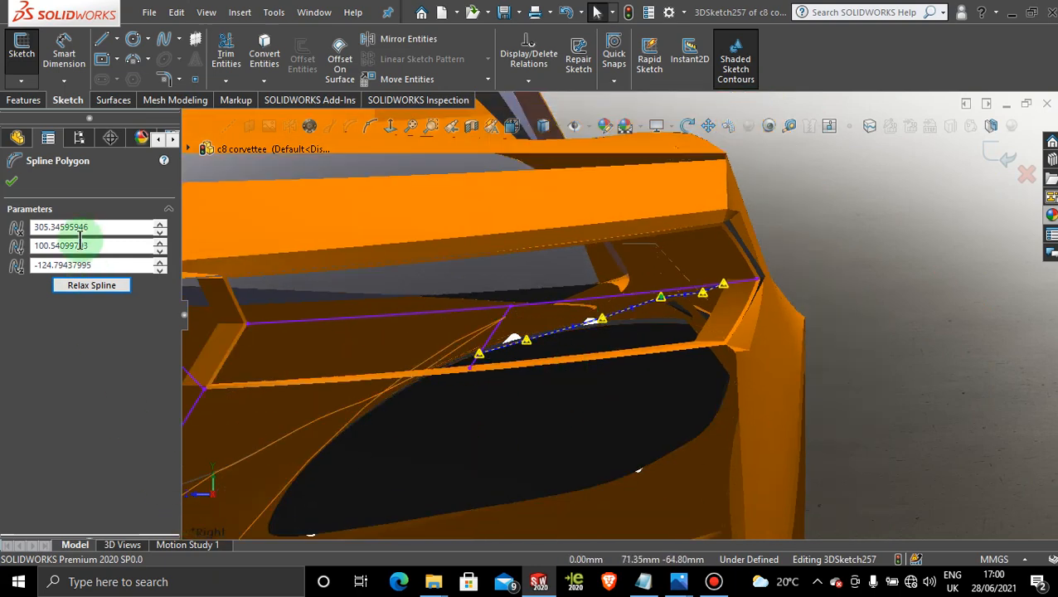
pyautogui.click(12, 182)
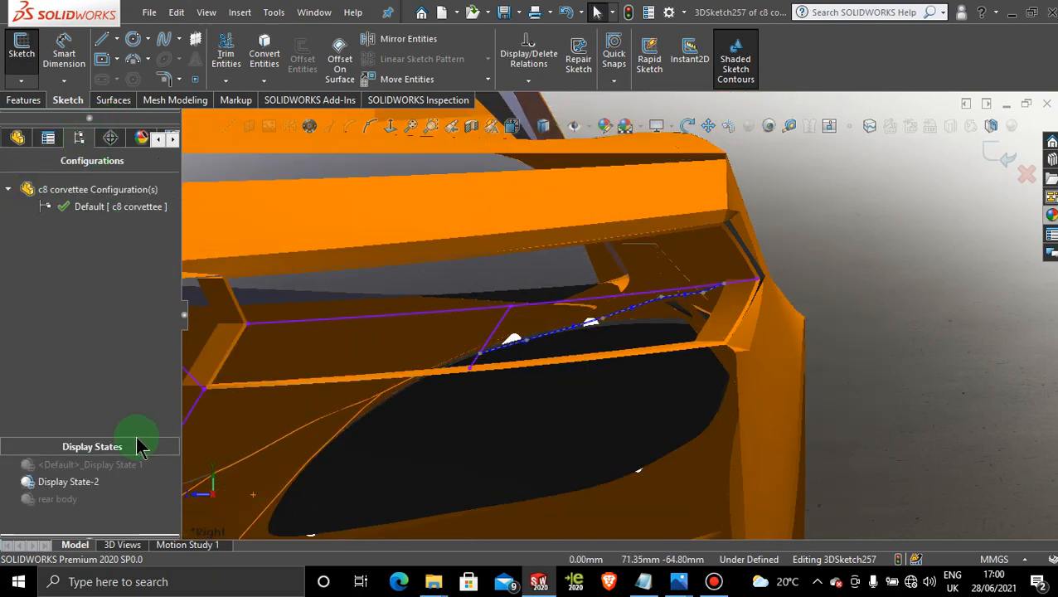
# Activate <Default>_Display State 1 and reshape the control polygon to follow the lower edge and outer corner of the lamp in the reference image.
pyautogui.click(131, 466)
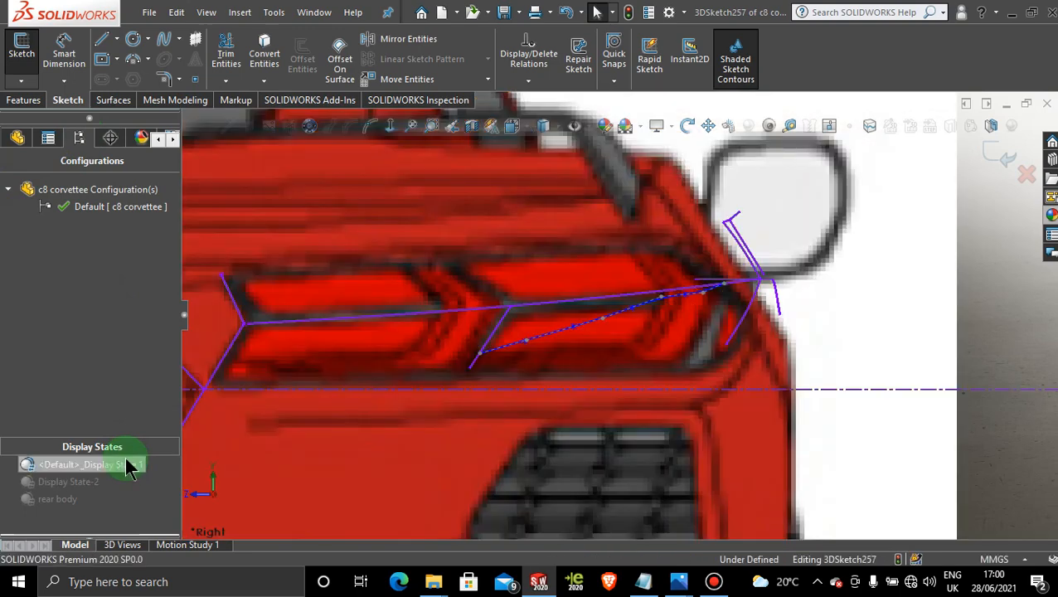
pyautogui.scroll(-2, 668, 312)
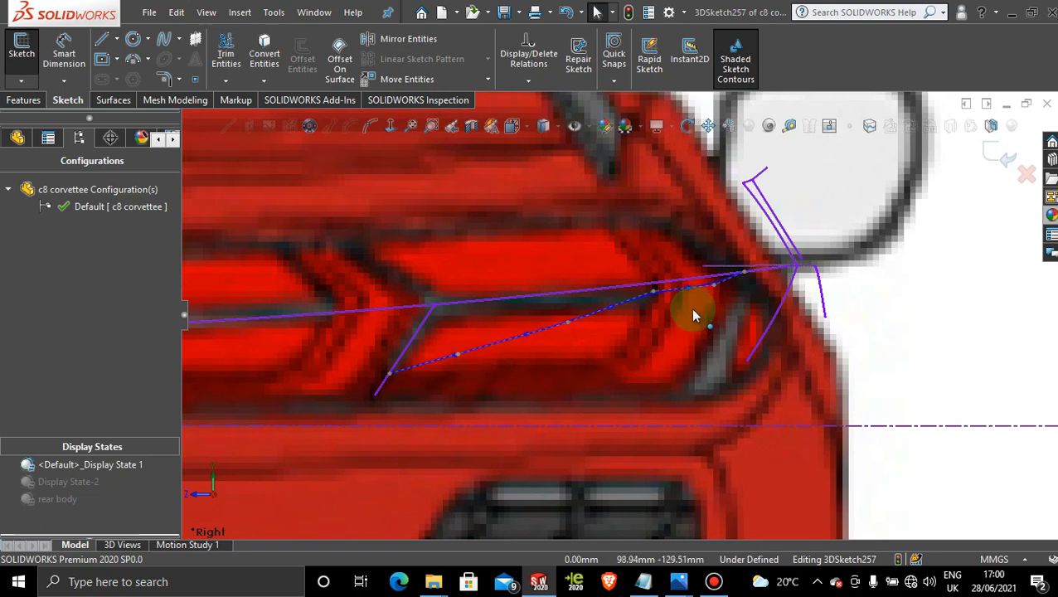
pyautogui.moveTo(654, 291); pyautogui.dragTo(654, 292)
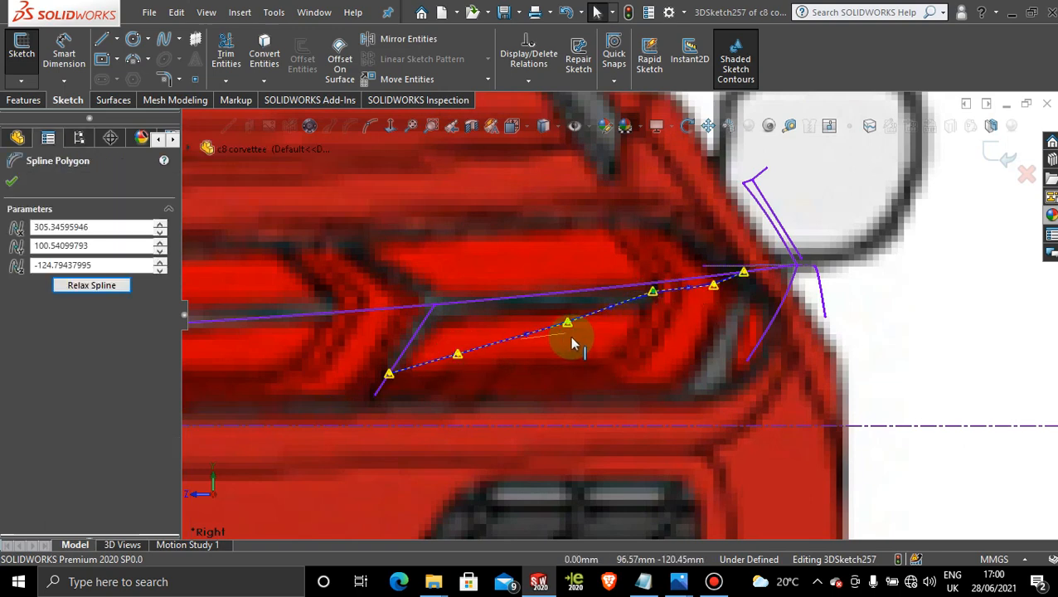
pyautogui.moveTo(569, 325); pyautogui.dragTo(574, 373)
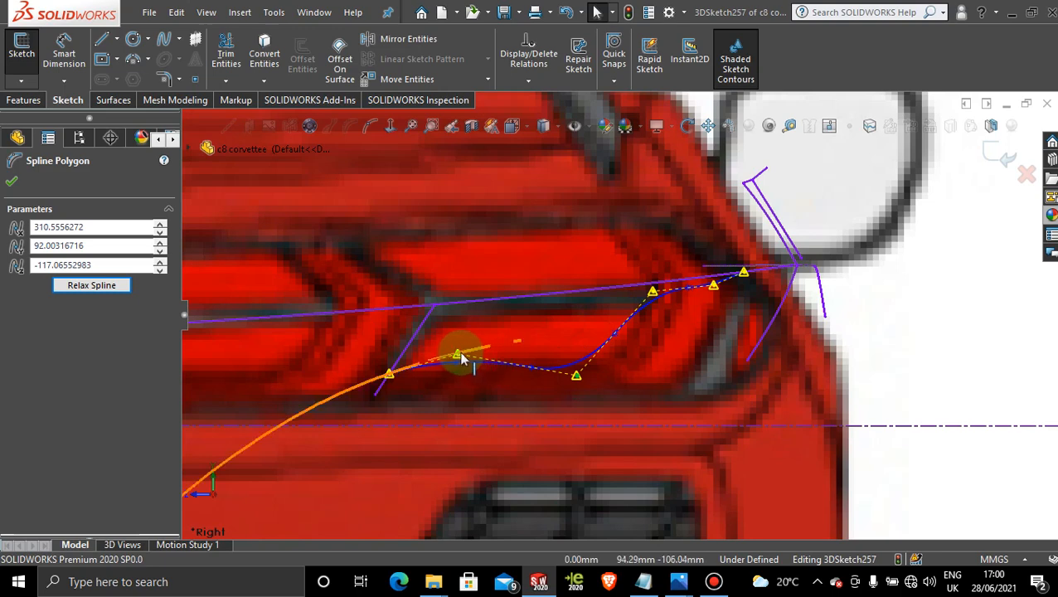
pyautogui.moveTo(458, 355); pyautogui.dragTo(461, 373)
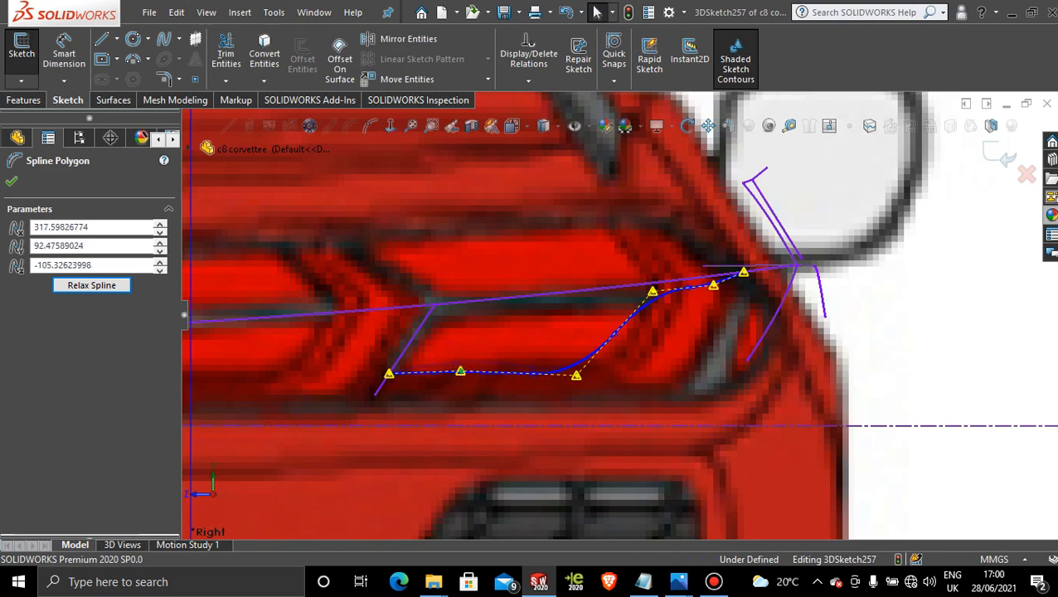
pyautogui.moveTo(655, 297); pyautogui.dragTo(681, 344)
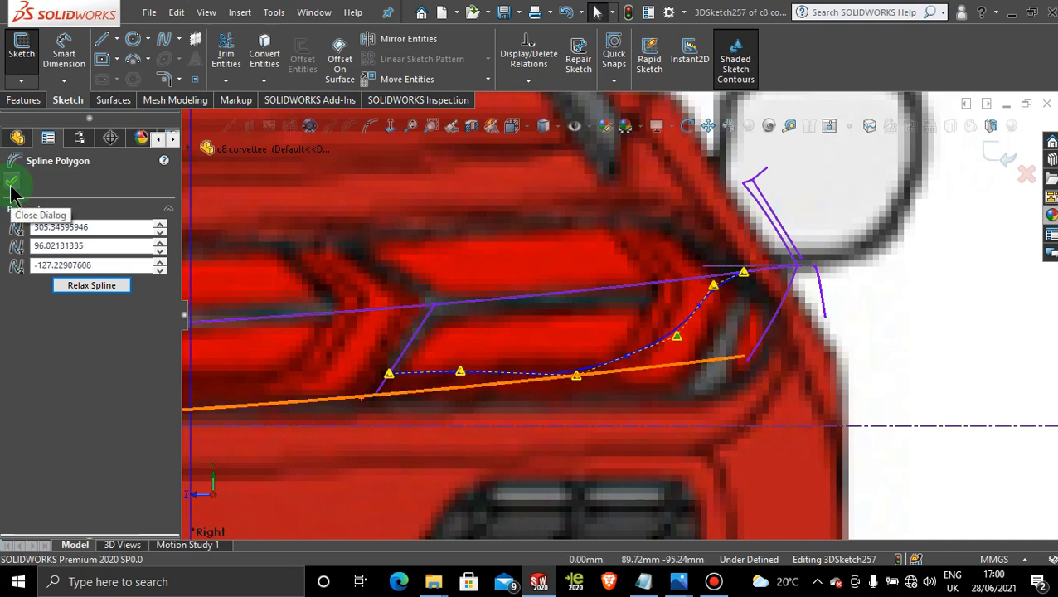
# Activate Display State-2 and align the spline's inner end and two lower control vertices into a nearly straight line parallel to the recess's lower edge.
pyautogui.click(79, 136)
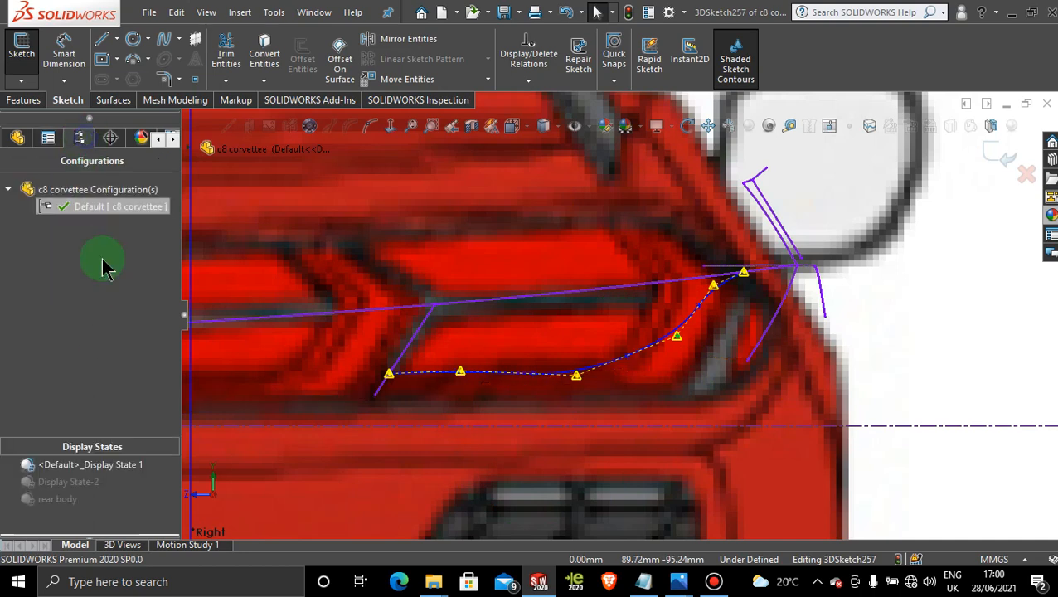
pyautogui.click(68, 485)
pyautogui.doubleClick(69, 482)
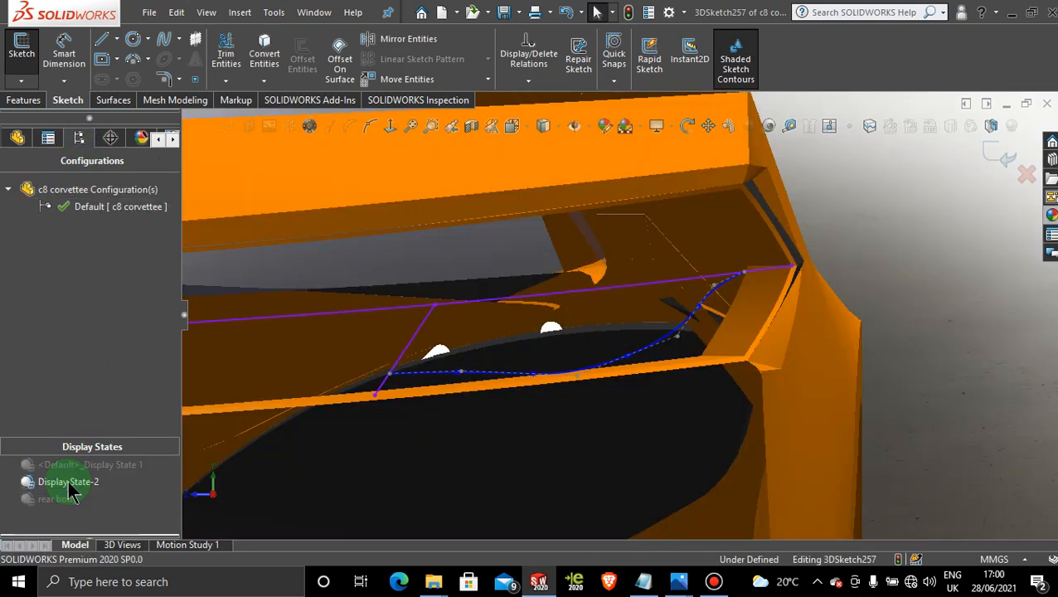
pyautogui.scroll(-2, 643, 352)
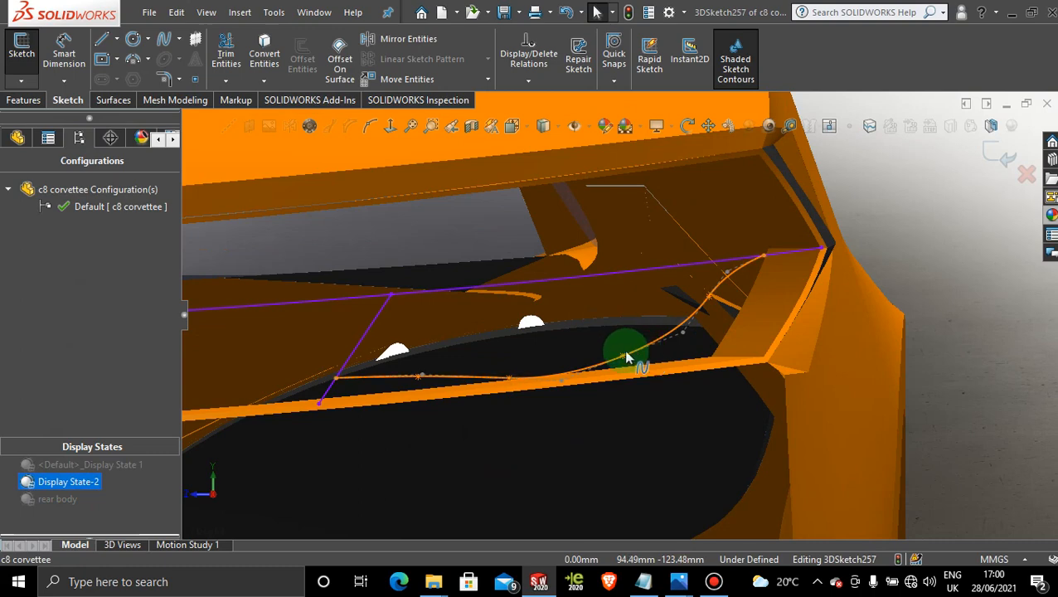
pyautogui.click(688, 338)
pyautogui.moveTo(583, 390); pyautogui.dragTo(568, 355)
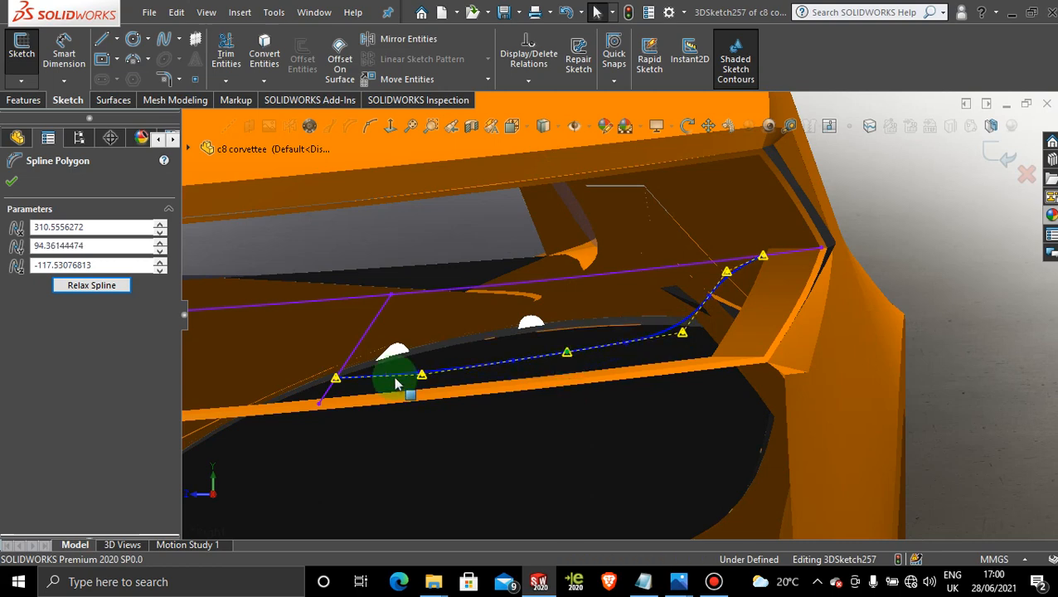
pyautogui.moveTo(422, 375); pyautogui.dragTo(421, 372)
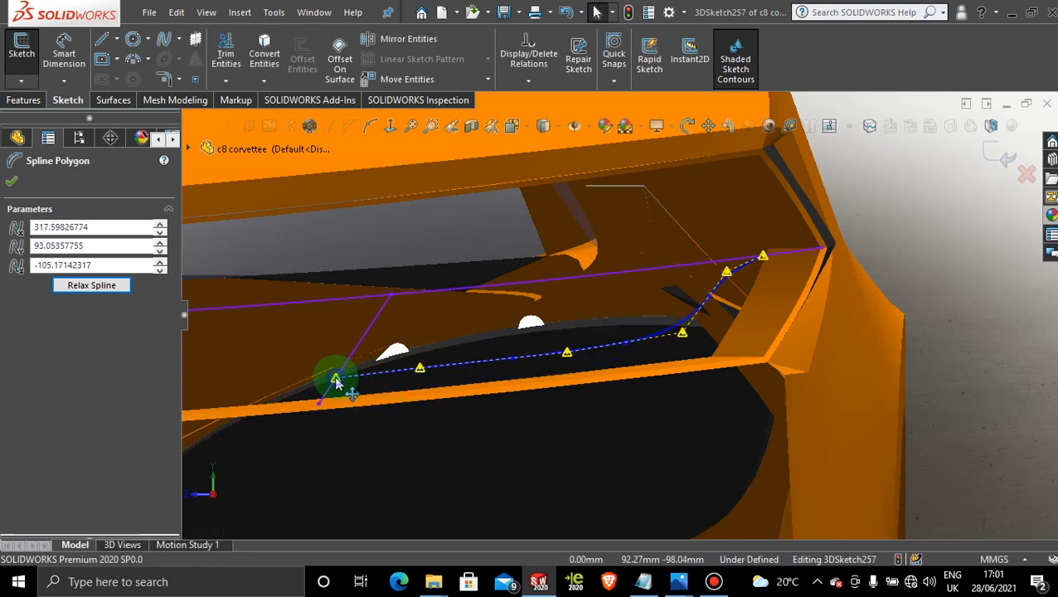
pyautogui.moveTo(335, 378); pyautogui.dragTo(334, 382)
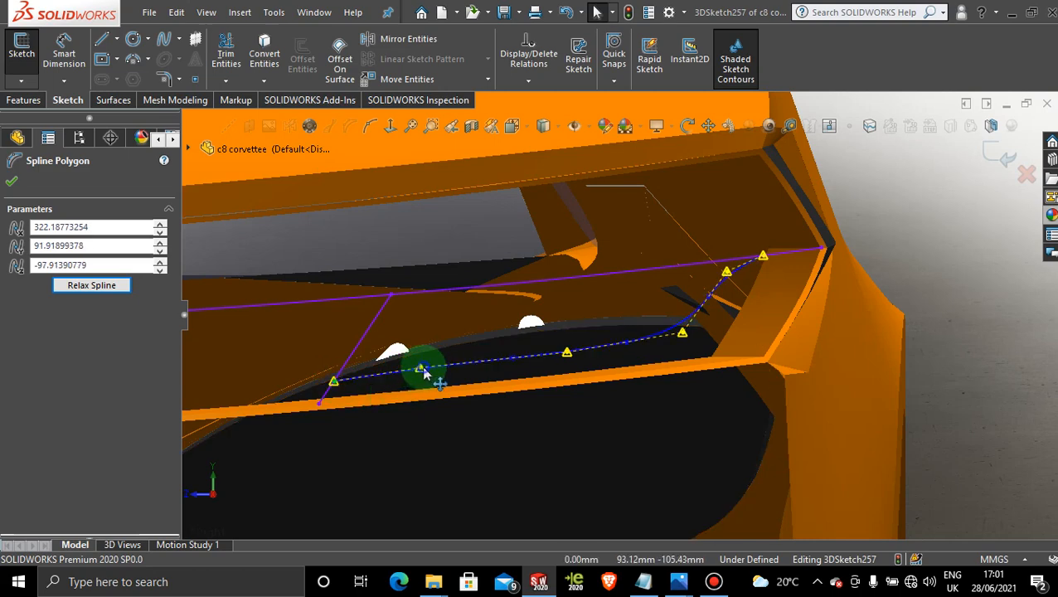
pyautogui.moveTo(423, 375); pyautogui.dragTo(419, 372)
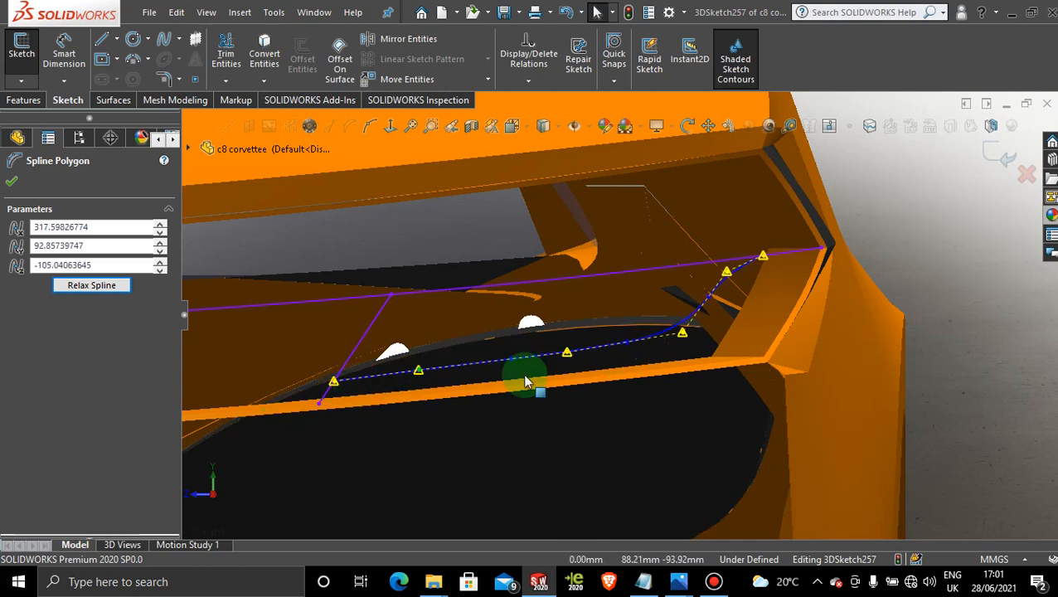
pyautogui.moveTo(565, 358); pyautogui.dragTo(566, 357)
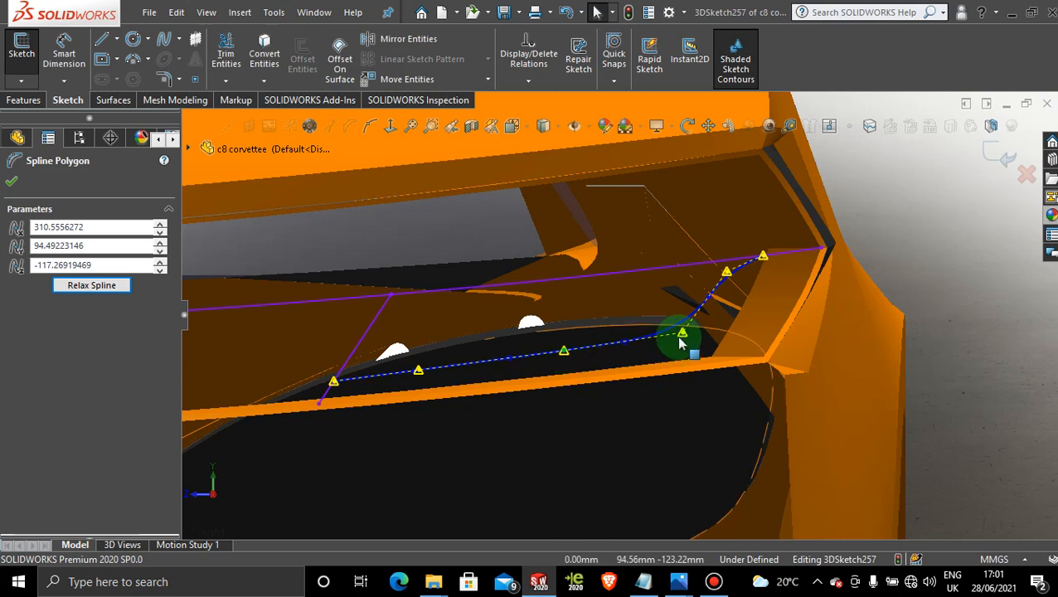
# Shift the spline's outer end along the guide curve and lower the adjacent control vertices so the outer portion rises from a smoother corner.
pyautogui.moveTo(683, 334); pyautogui.dragTo(687, 329)
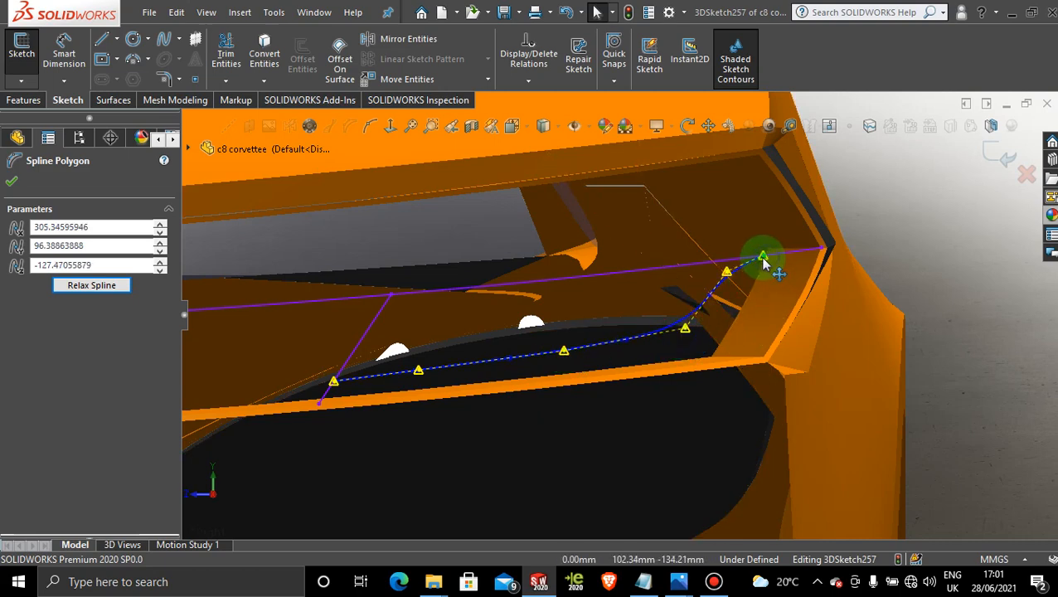
pyautogui.moveTo(754, 262); pyautogui.dragTo(769, 262)
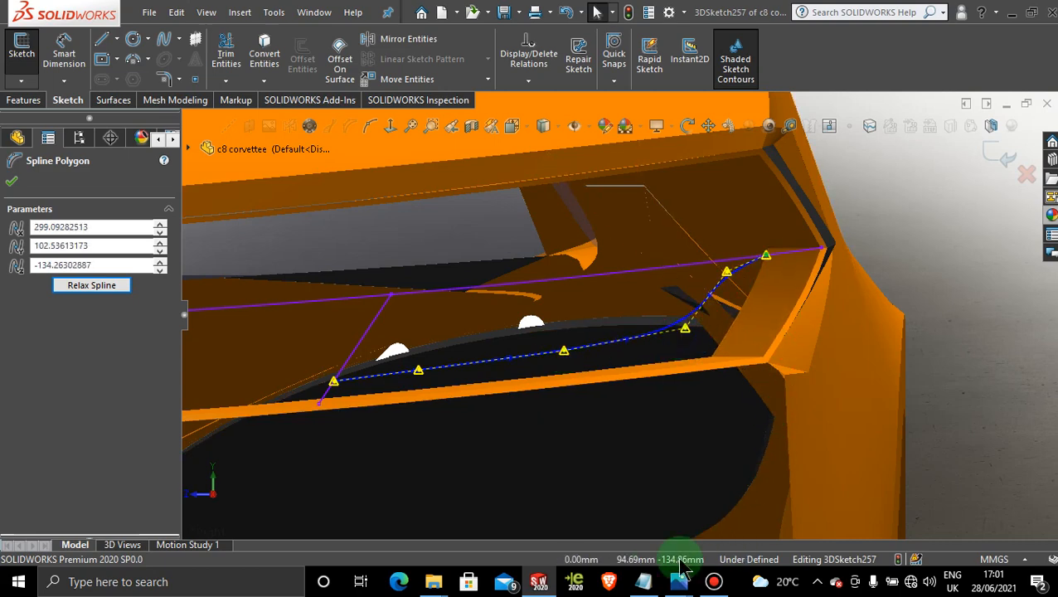
pyautogui.moveTo(679, 582)
pyautogui.moveTo(788, 515)
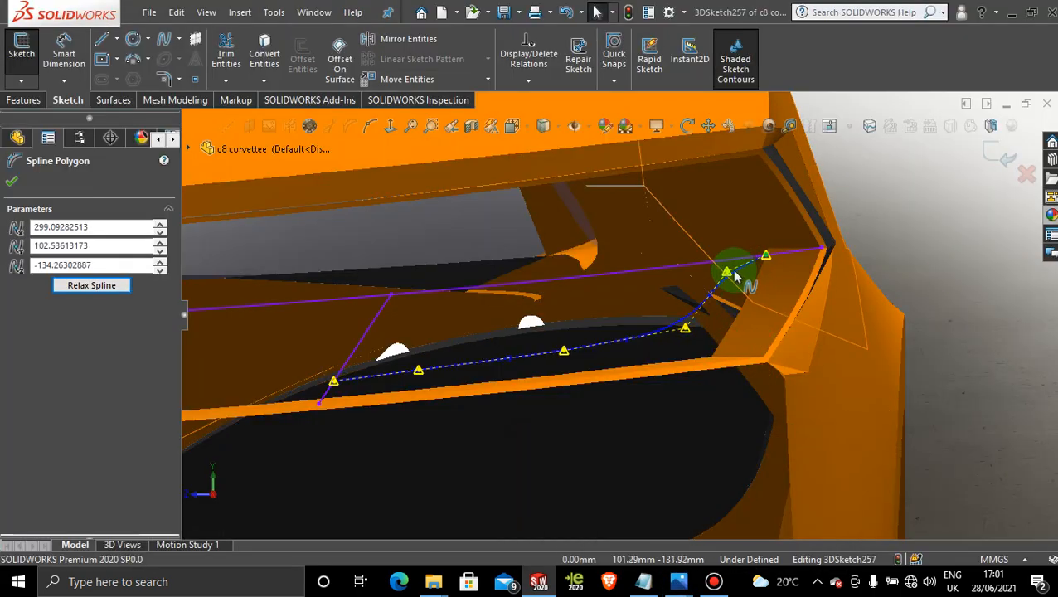
pyautogui.moveTo(734, 292)
pyautogui.mouseDown()
pyautogui.moveTo(705, 329)
pyautogui.moveTo(731, 311)
pyautogui.mouseUp()
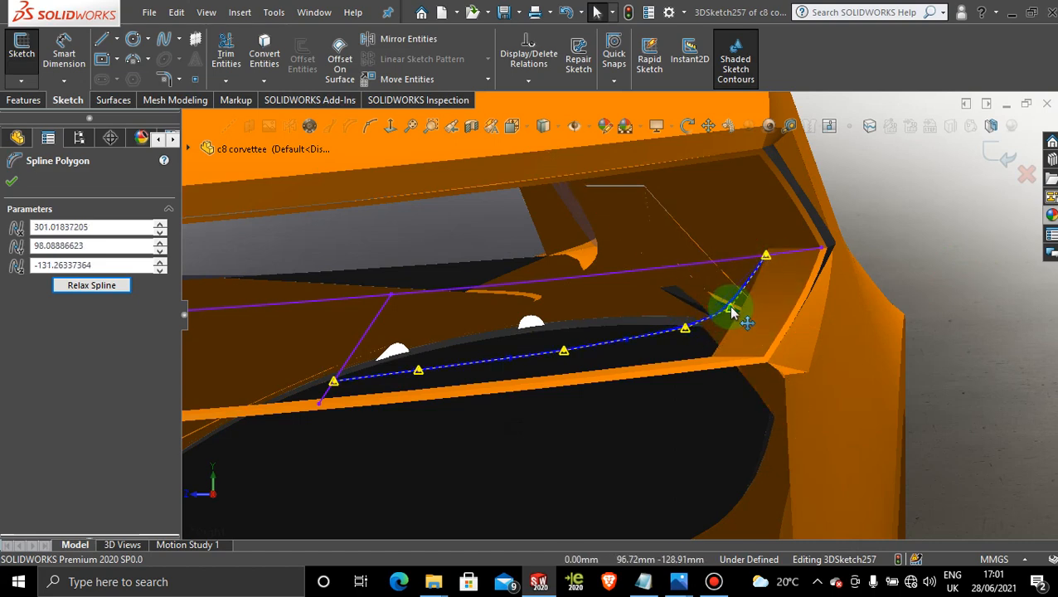
# Bunch two control vertices closely at the lower outer corner and space the others along the straight runs to tighten the spline's bend.
pyautogui.moveTo(565, 354); pyautogui.dragTo(672, 334)
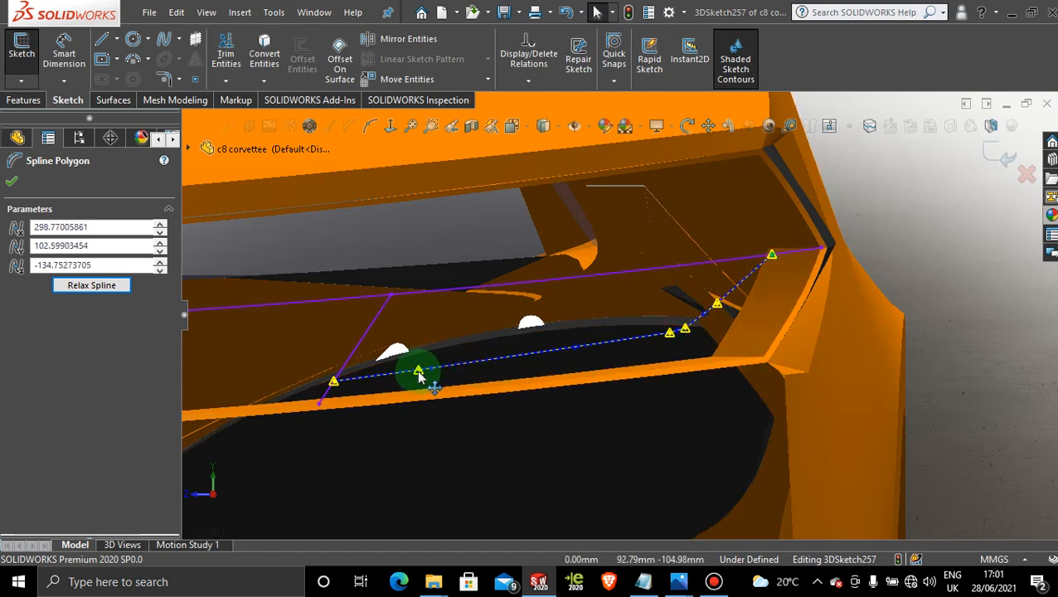
pyautogui.moveTo(420, 374); pyautogui.dragTo(503, 365)
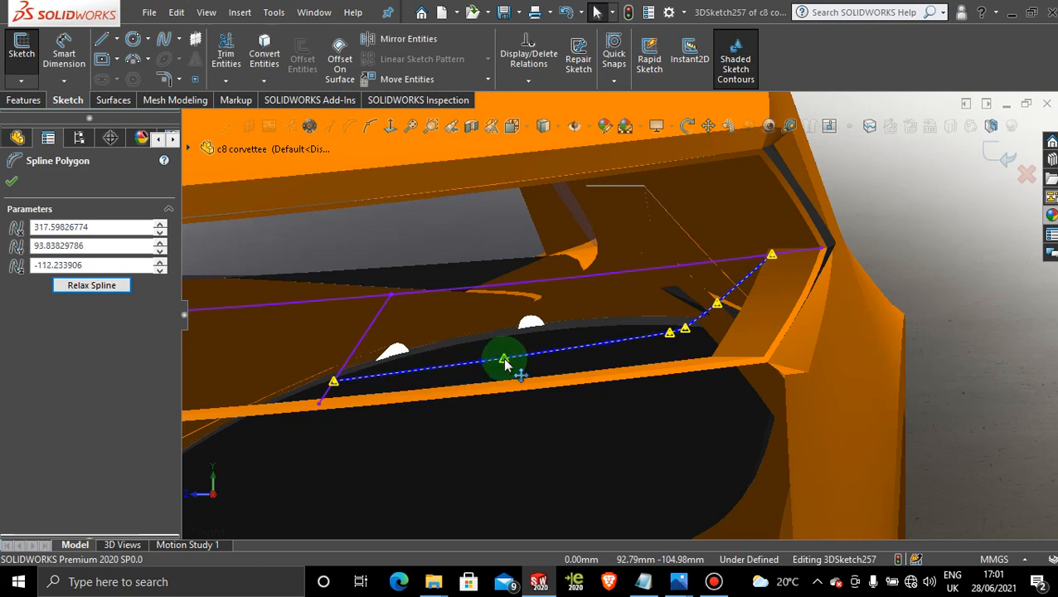
pyautogui.scroll(-3, 746, 331)
pyautogui.moveTo(687, 308); pyautogui.dragTo(688, 276)
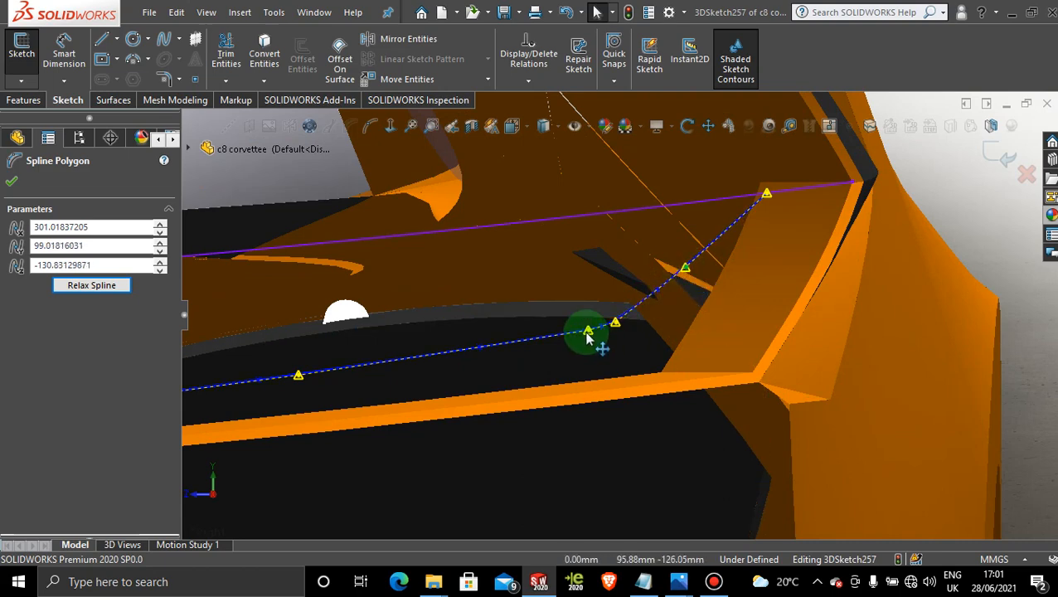
pyautogui.moveTo(593, 336); pyautogui.dragTo(605, 331)
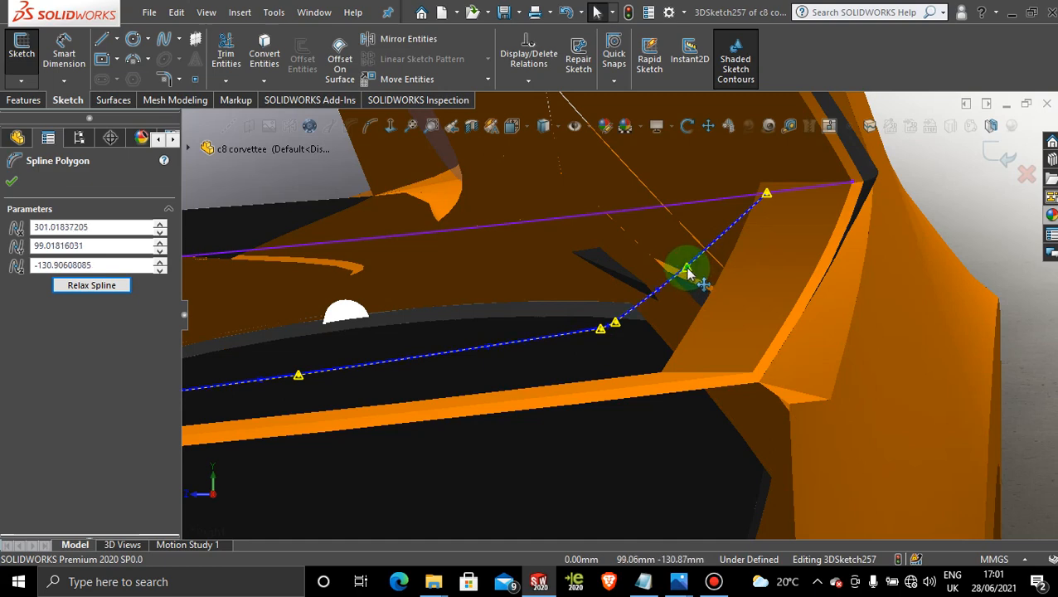
# Reposition the control vertex midway along the outer diagonal segment at about X 301, Y 100, Z -132 to keep that segment straight.
pyautogui.scroll(3, 698, 325)
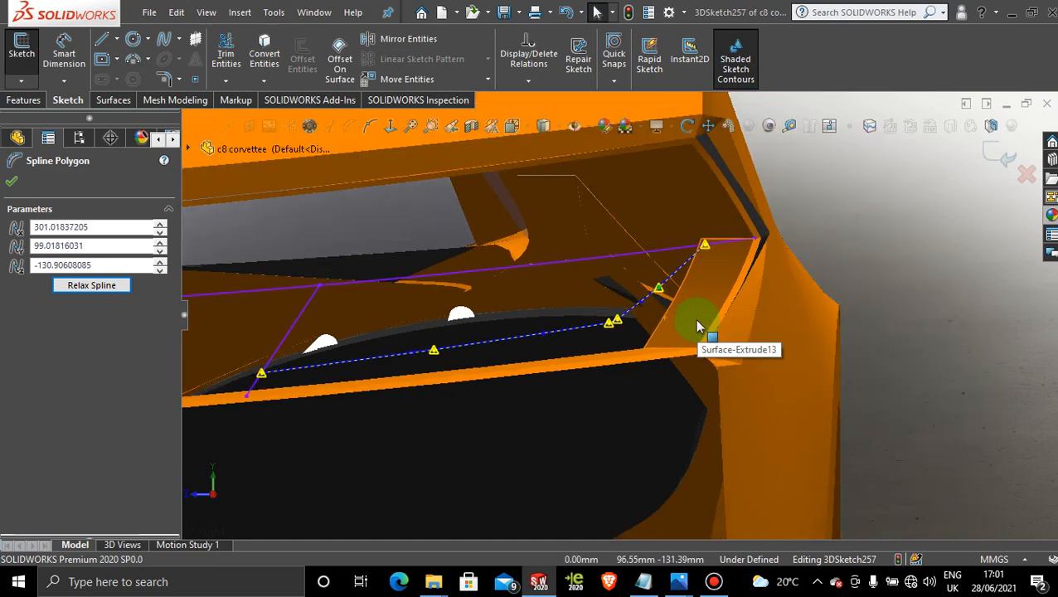
pyautogui.scroll(-4, 695, 326)
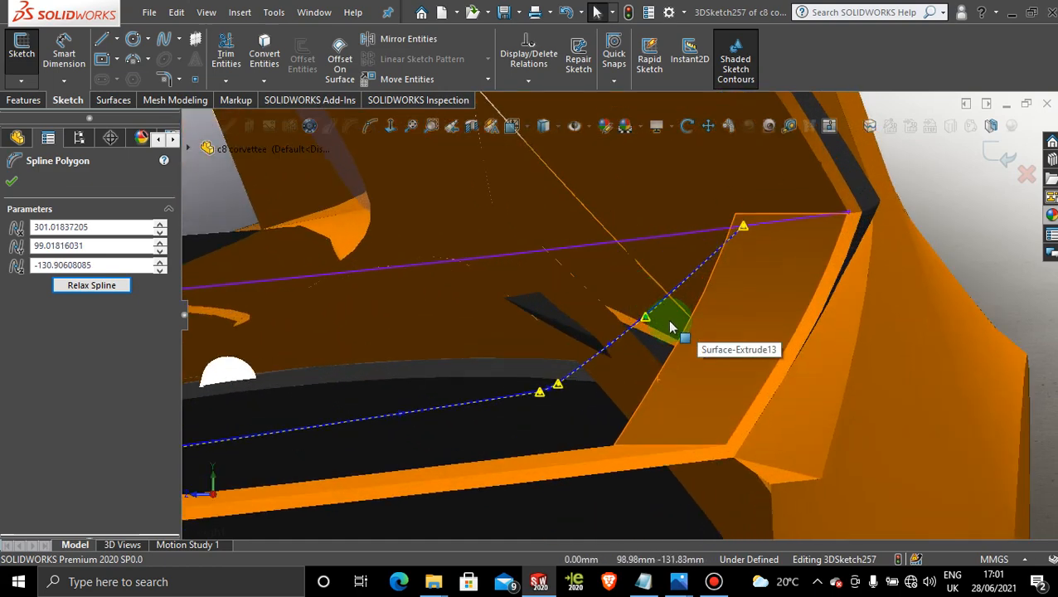
pyautogui.moveTo(647, 320); pyautogui.dragTo(744, 253)
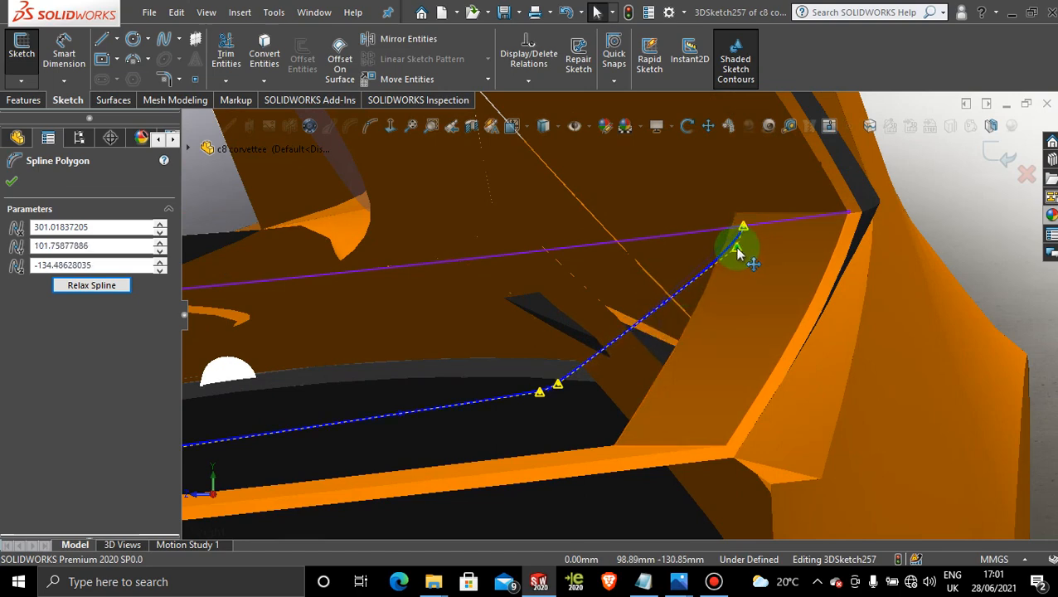
pyautogui.moveTo(738, 253); pyautogui.dragTo(680, 294)
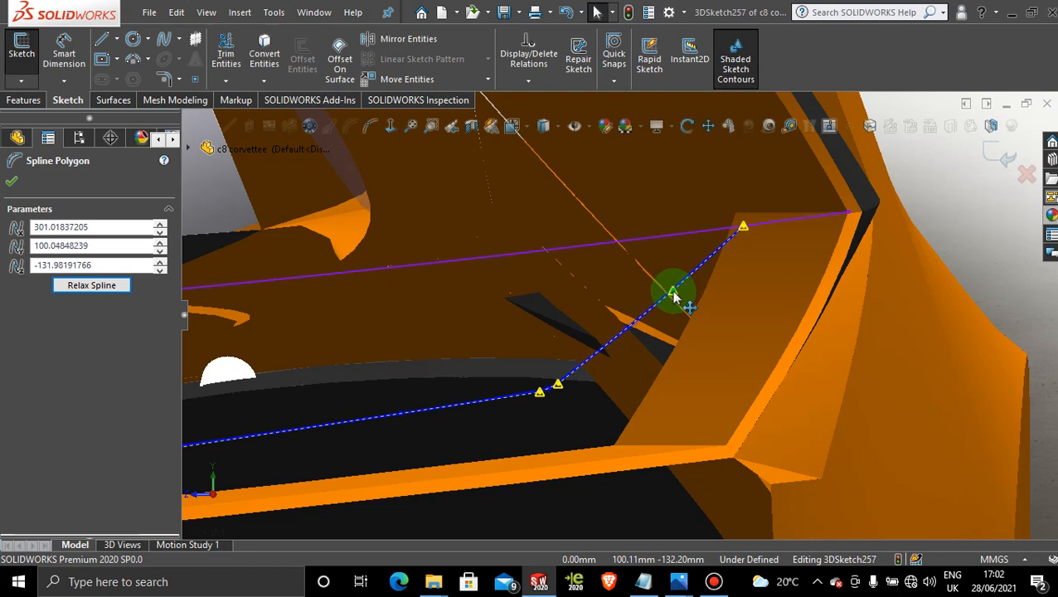
# In the top view, shift the two control vertices on the spline's outer diagonal outward, placing the upper one at about X 301.62, Z -133.48.
pyautogui.scroll(6, 617, 391)
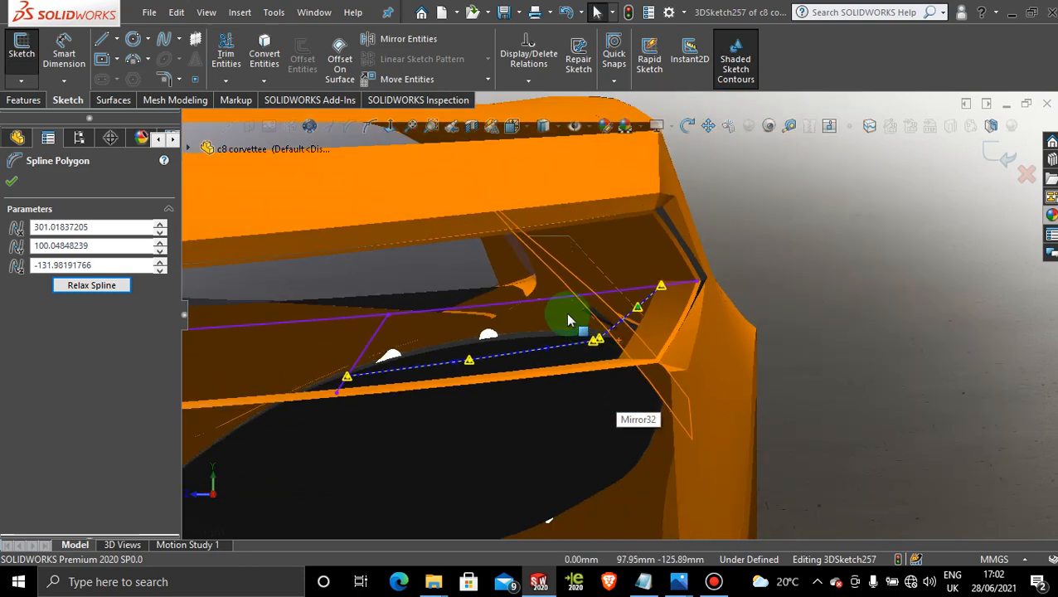
pyautogui.scroll(-2, 685, 284)
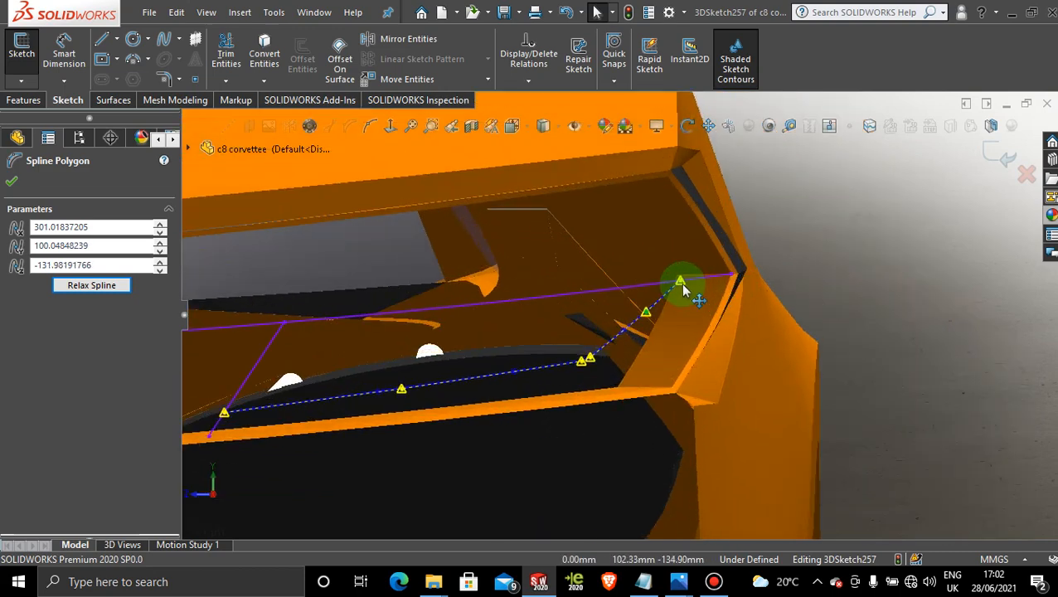
pyautogui.click(12, 184)
pyautogui.scroll(-4, 817, 250)
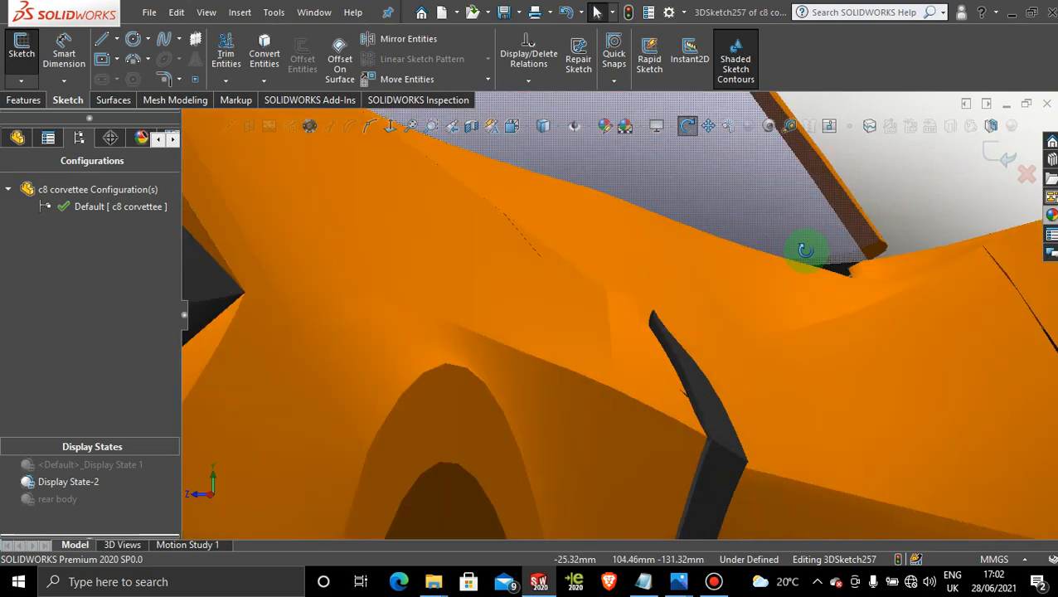
pyautogui.scroll(5, 814, 271)
pyautogui.moveTo(348, 328); pyautogui.dragTo(366, 322, button='middle')
pyautogui.press('space')
pyautogui.click(366, 327)
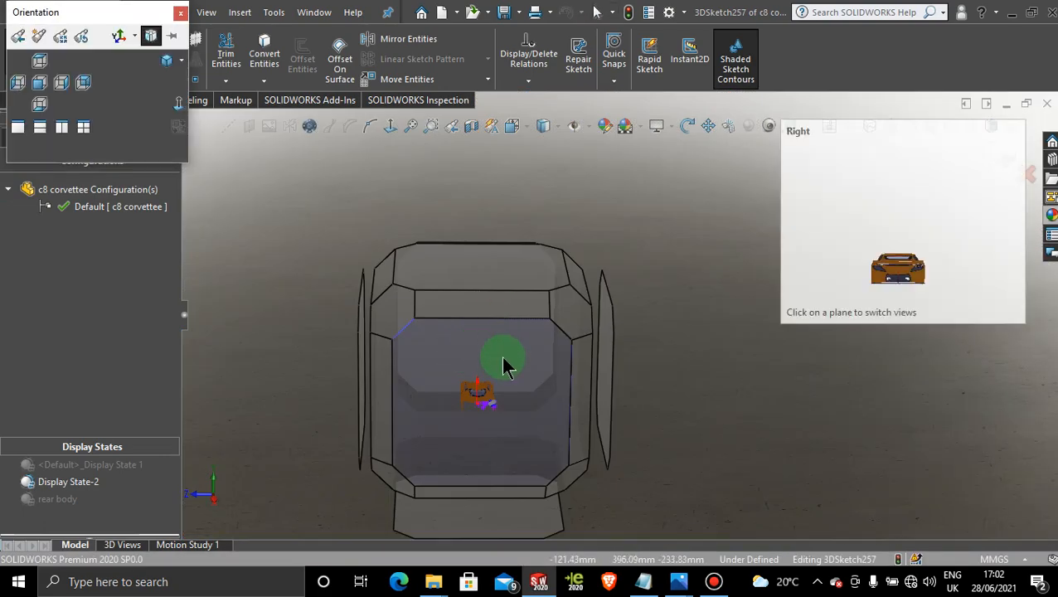
pyautogui.click(481, 276)
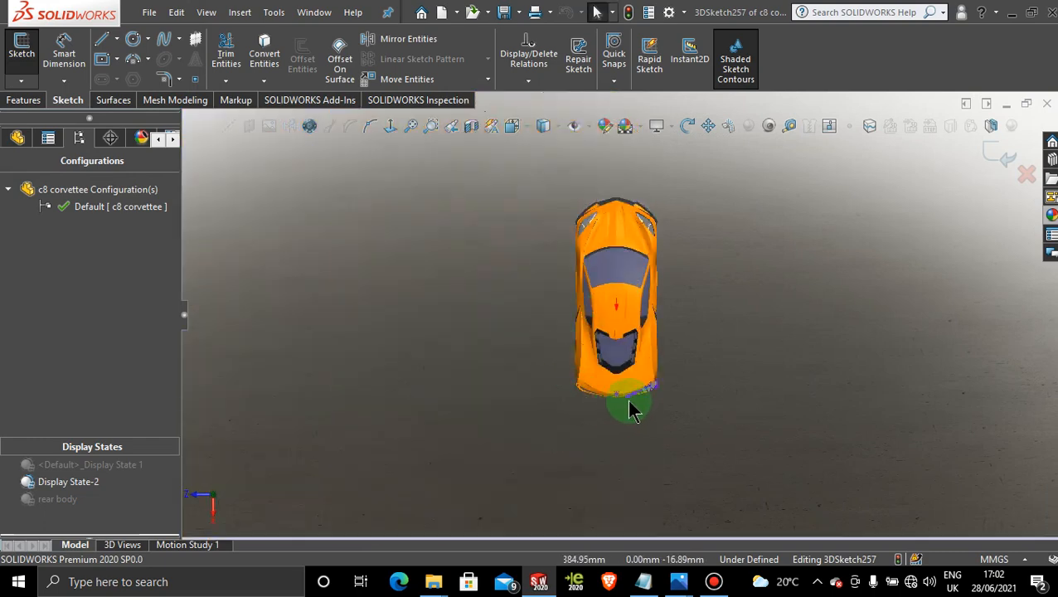
pyautogui.scroll(-3, 668, 390)
pyautogui.scroll(-10, 668, 388)
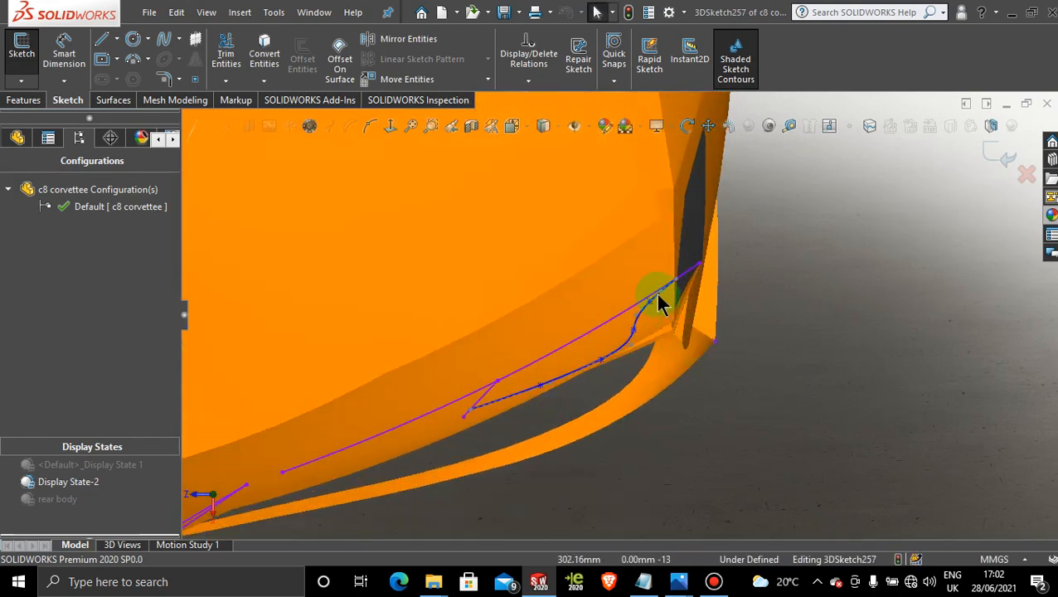
pyautogui.click(610, 384)
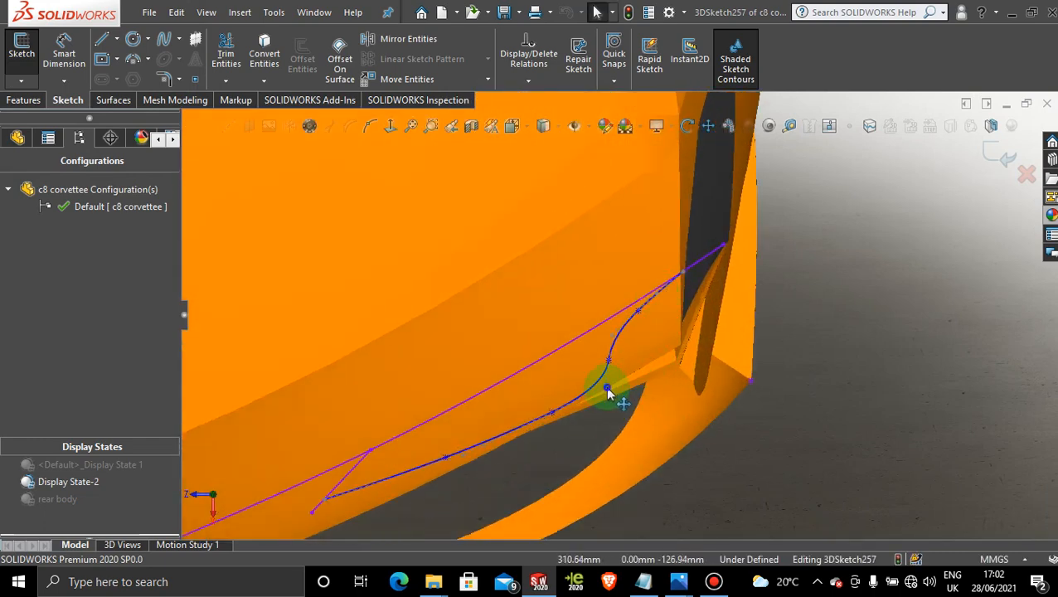
pyautogui.moveTo(613, 338); pyautogui.dragTo(635, 349)
pyautogui.moveTo(661, 303); pyautogui.dragTo(670, 300)
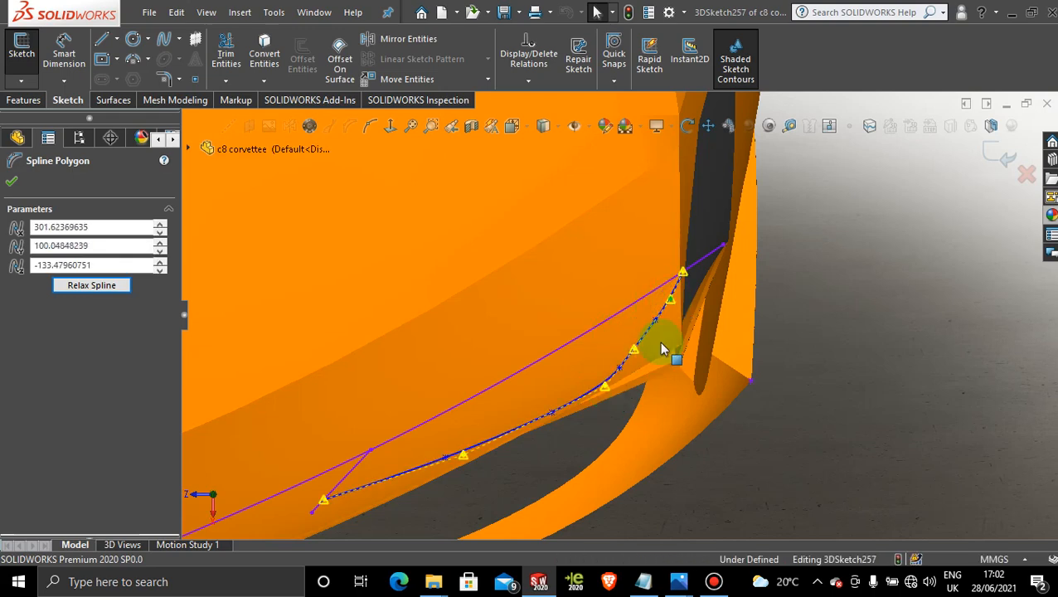
# Move the two corner vertices and the lower-run vertex to about X 307.05, Z -130.61; X 309.28, Z -129.01; and X 316.78, Z -112.58.
pyautogui.moveTo(635, 353); pyautogui.dragTo(642, 357)
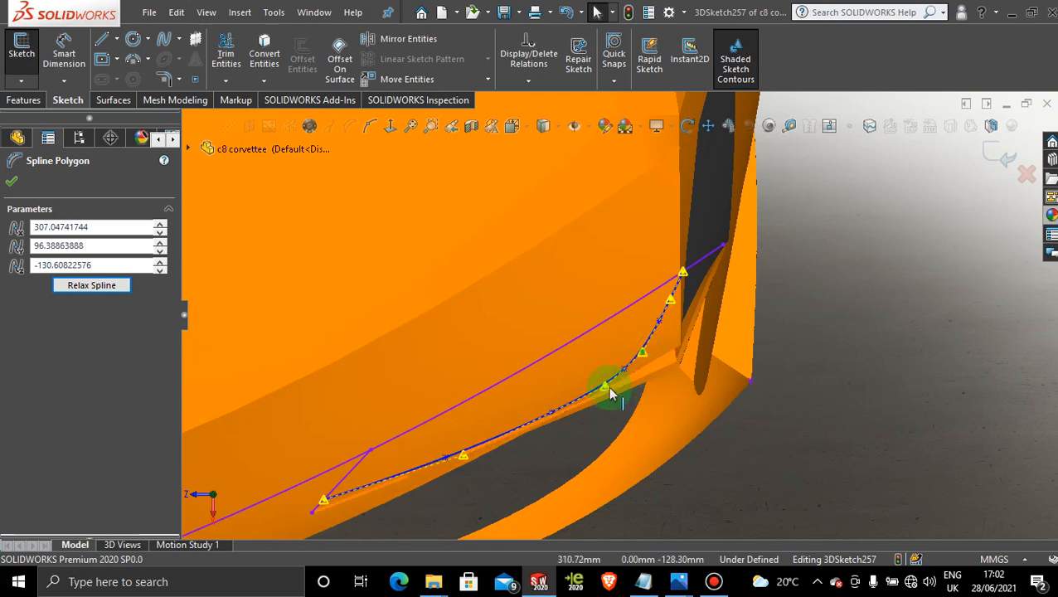
pyautogui.moveTo(608, 395); pyautogui.dragTo(626, 387)
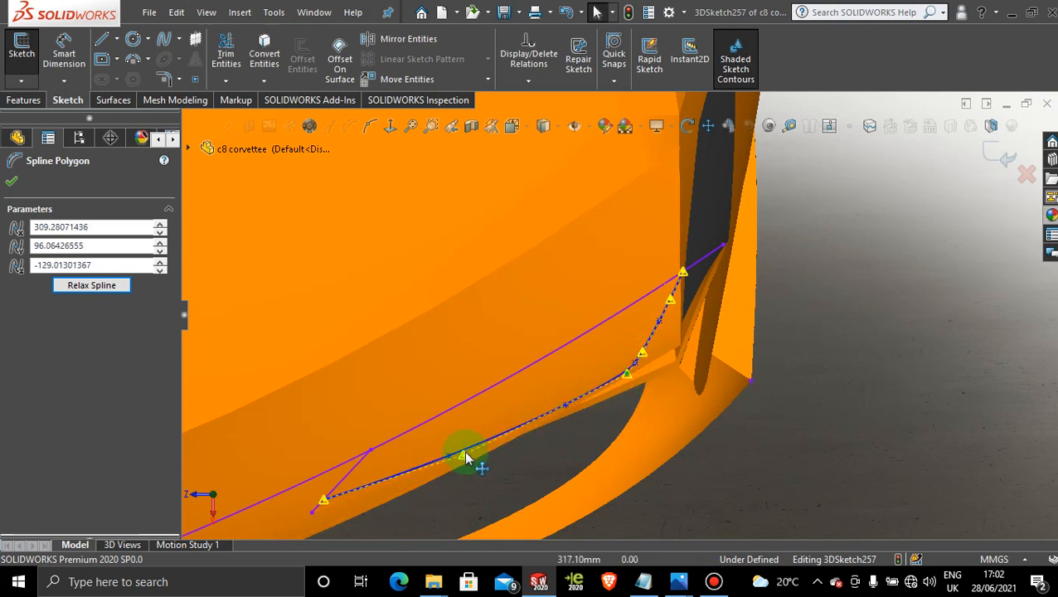
pyautogui.moveTo(467, 457); pyautogui.dragTo(469, 453)
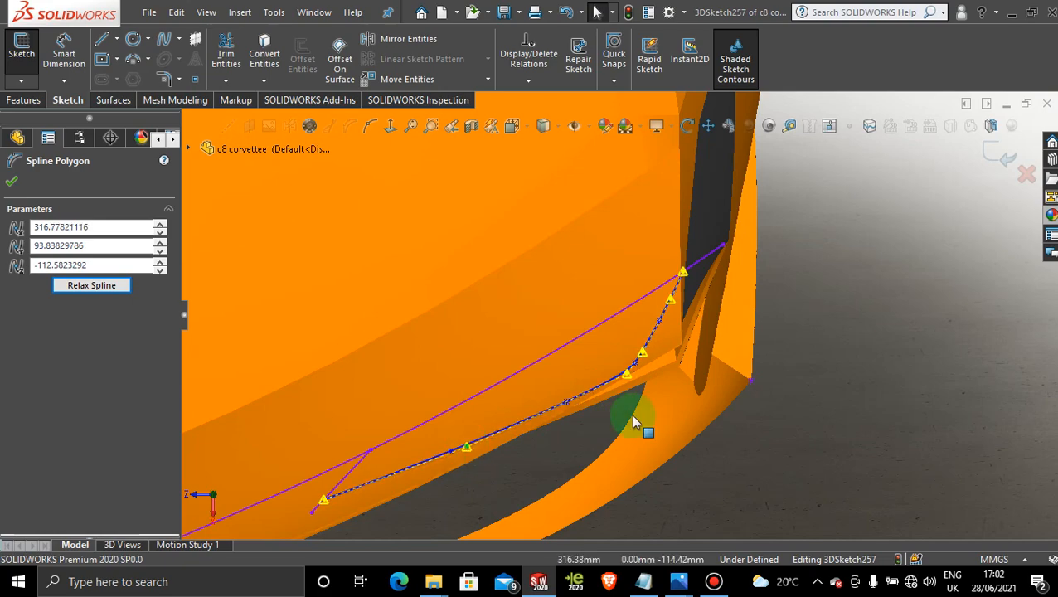
# In the rear view, nudge the diagonal vertex to about Z -133.40 and the inner corner vertex to Y 96.10, Z -129.66.
pyautogui.moveTo(631, 414); pyautogui.dragTo(496, 349, button='middle')
pyautogui.press('space')
pyautogui.click(441, 393)
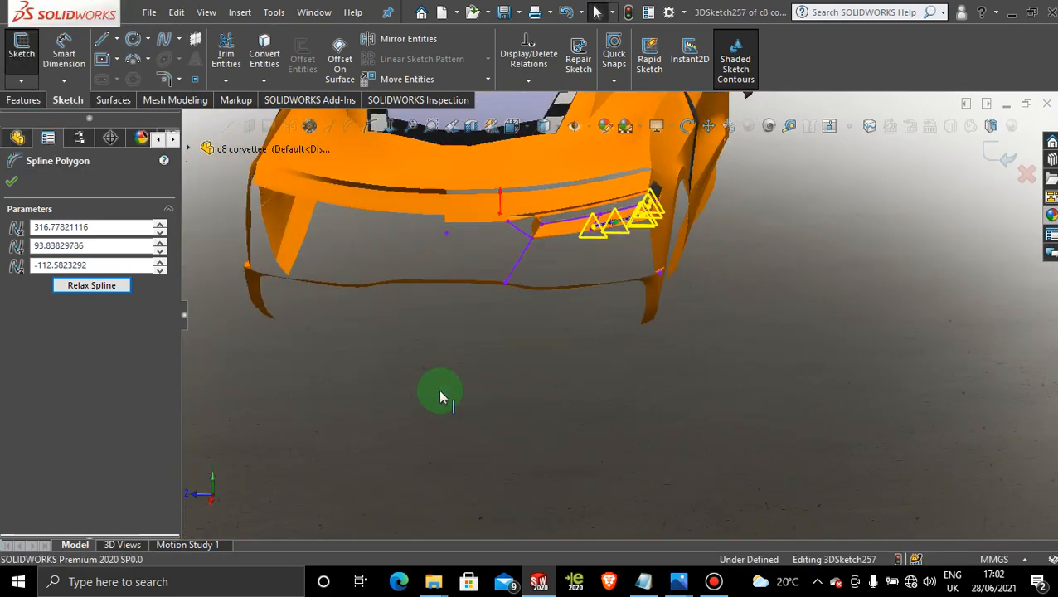
pyautogui.scroll(-7, 668, 433)
pyautogui.scroll(-8, 676, 428)
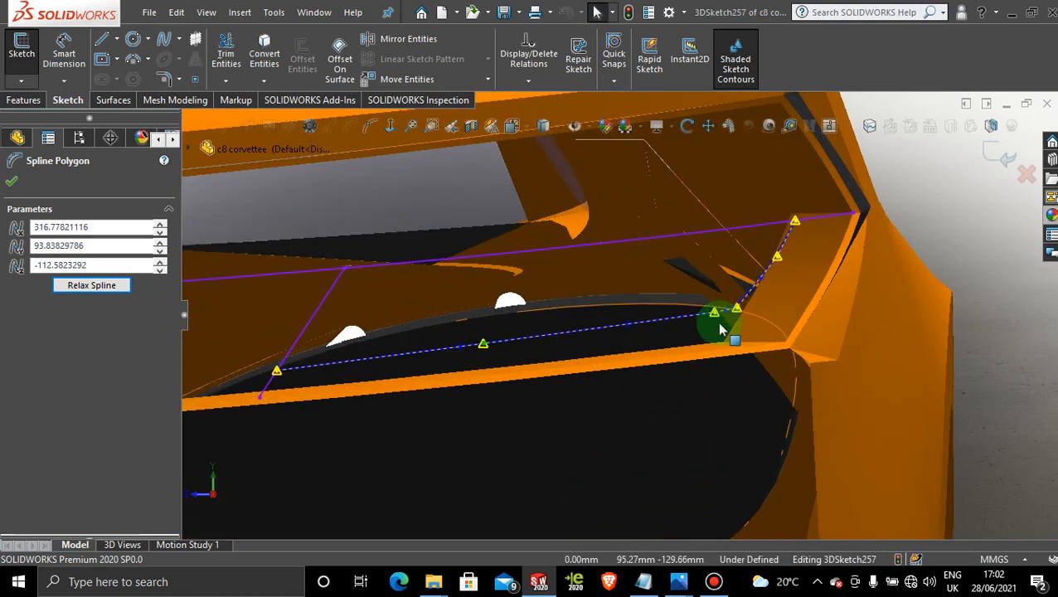
pyautogui.scroll(-3, 741, 328)
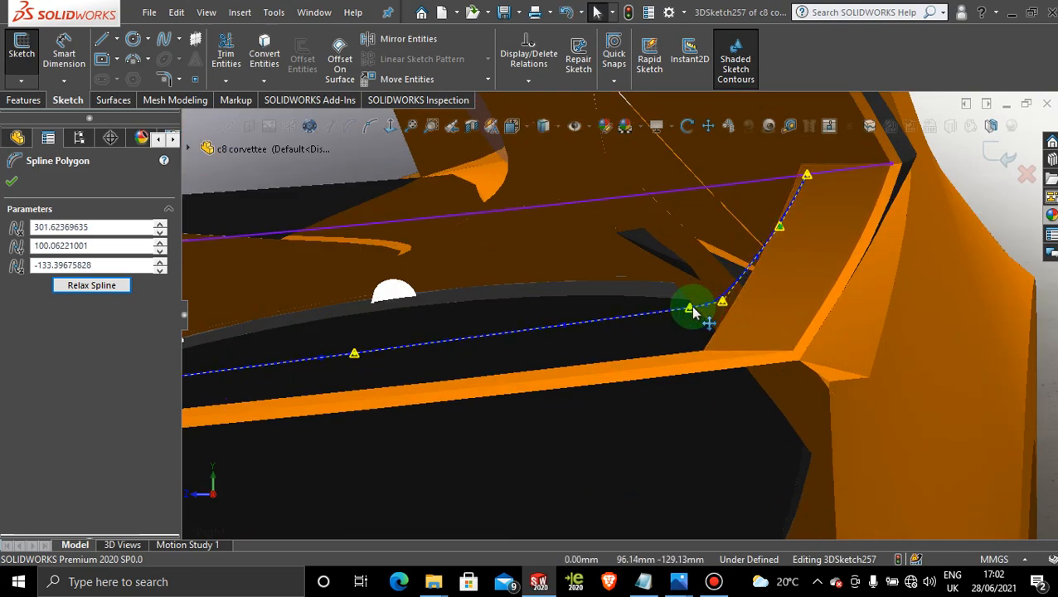
pyautogui.moveTo(690, 308); pyautogui.dragTo(698, 308)
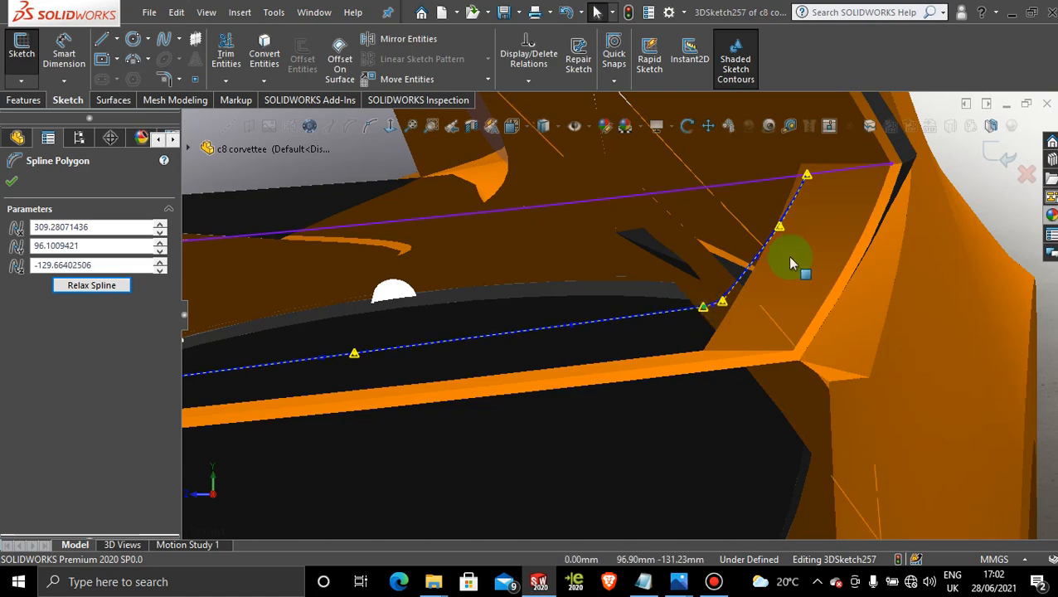
# Examine the reshaped lamp-outline spline against the recess and body surfaces from the rear, the top and oblique angles.
pyautogui.hotkey('ctrl', '4')
pyautogui.scroll(1, 743, 313)
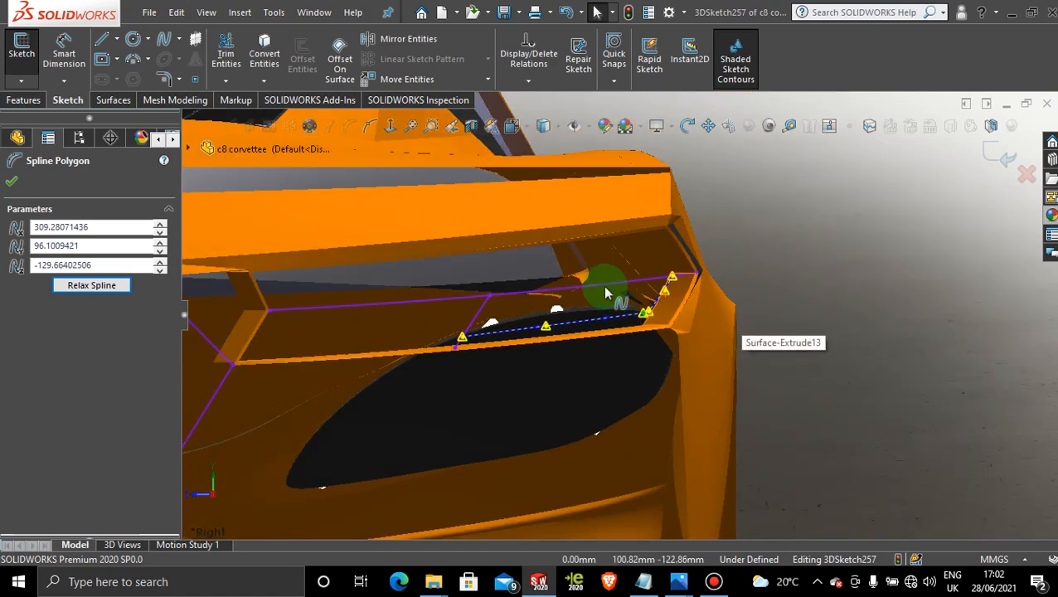
pyautogui.moveTo(605, 287); pyautogui.dragTo(616, 351, button='middle')
pyautogui.press('space')
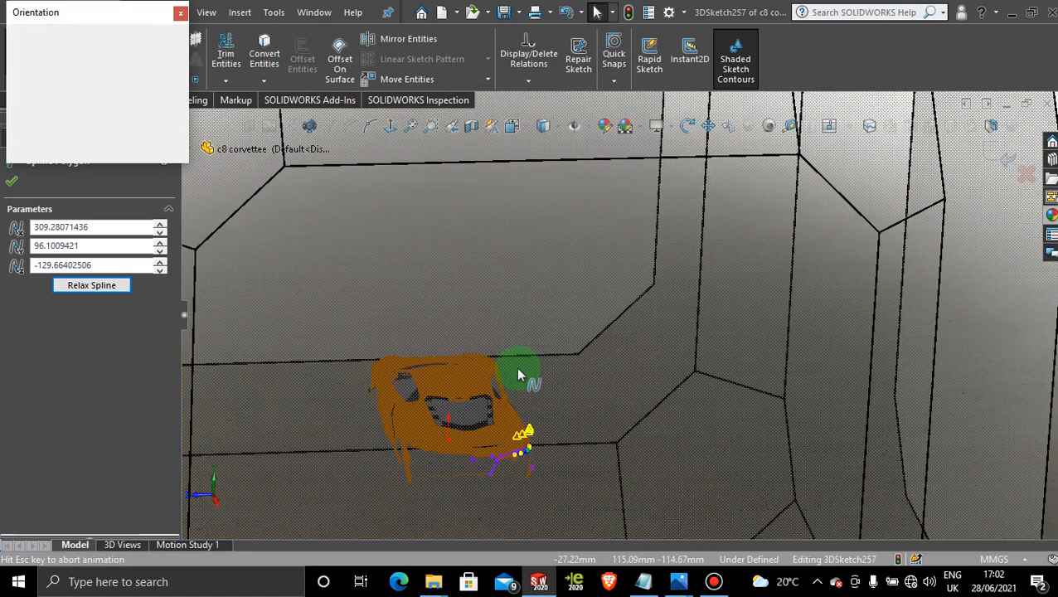
pyautogui.click(516, 274)
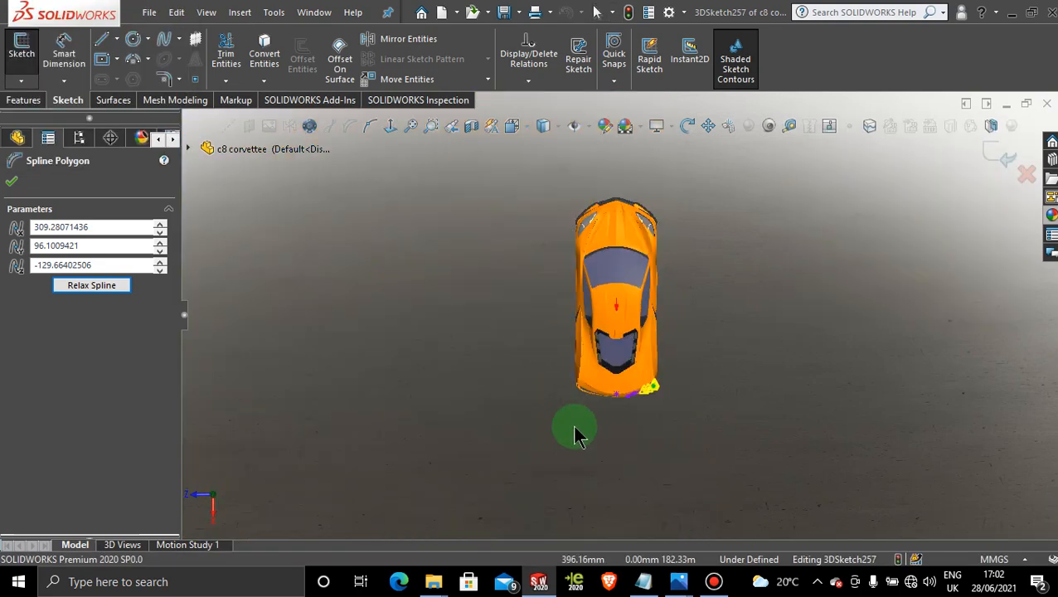
pyautogui.scroll(-12, 633, 420)
pyautogui.scroll(-3, 651, 253)
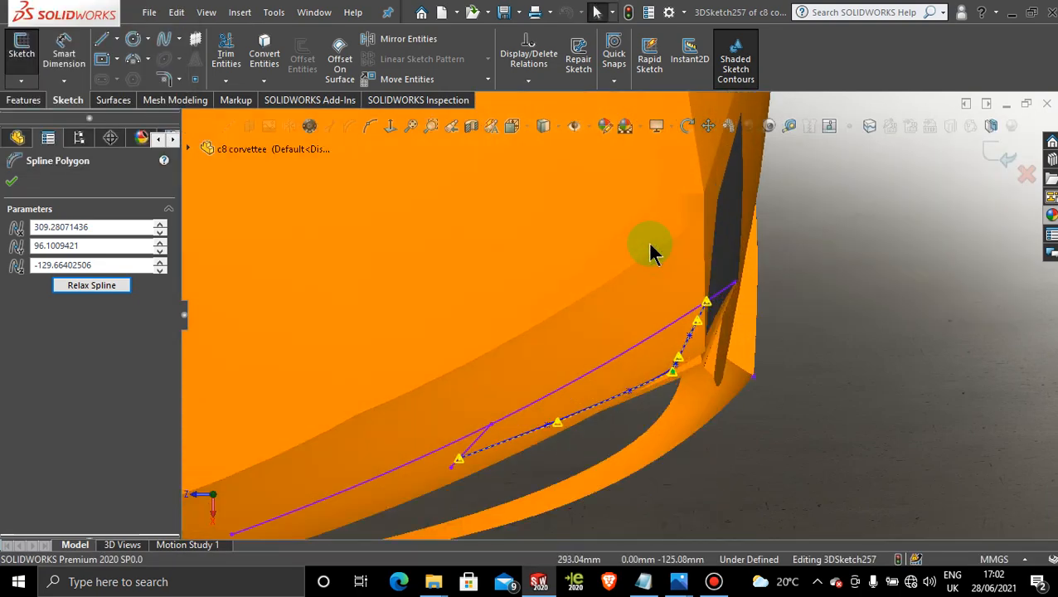
pyautogui.scroll(6, 676, 437)
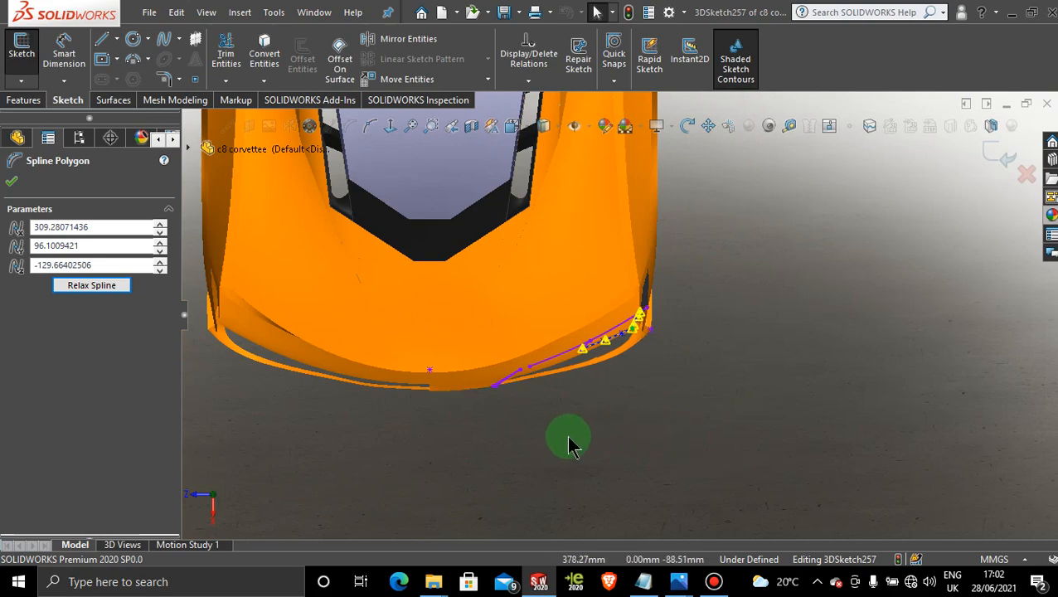
pyautogui.scroll(2, 558, 419)
pyautogui.moveTo(558, 419); pyautogui.dragTo(626, 435, button='middle')
pyautogui.moveTo(621, 476); pyautogui.dragTo(640, 401, button='middle')
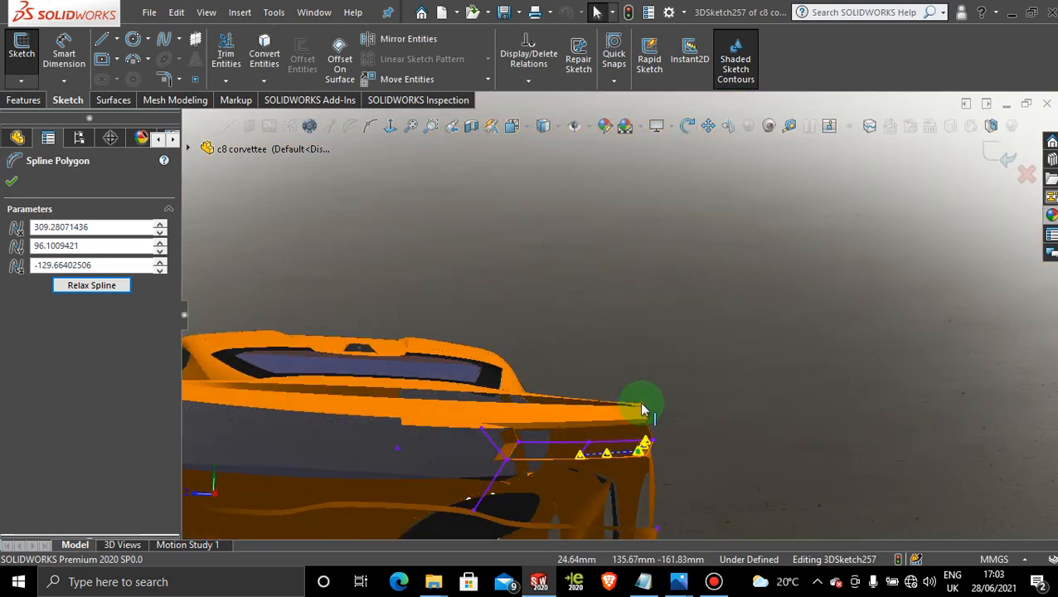
pyautogui.press('space')
pyautogui.click(495, 382)
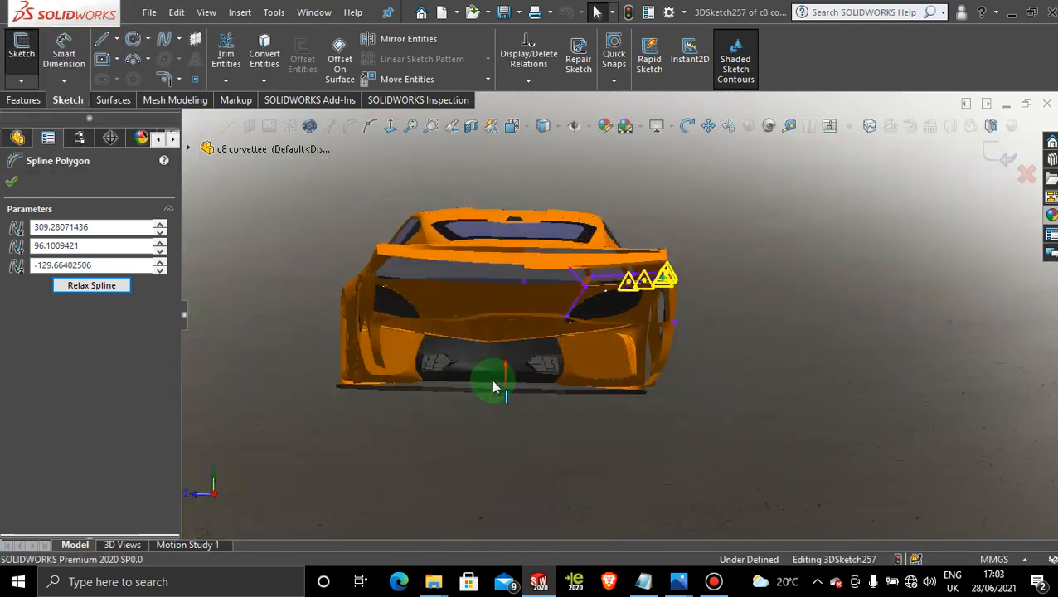
pyautogui.scroll(10, 667, 402)
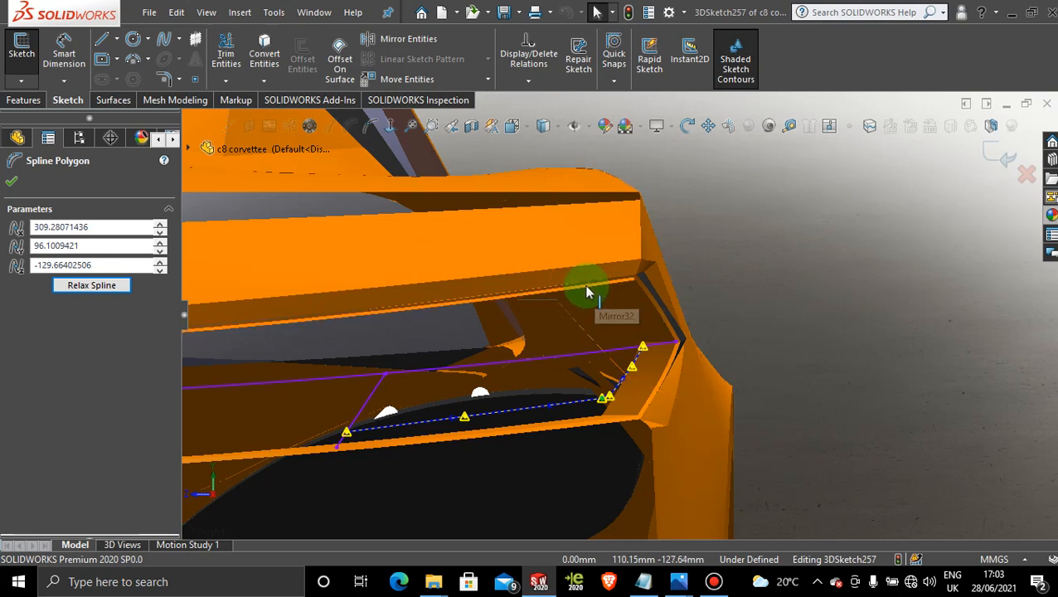
# Finish the vertex edit and draw a two-point spline from the outline's outer end up to the recess's upper edge.
pyautogui.click(12, 180)
pyautogui.click(163, 39)
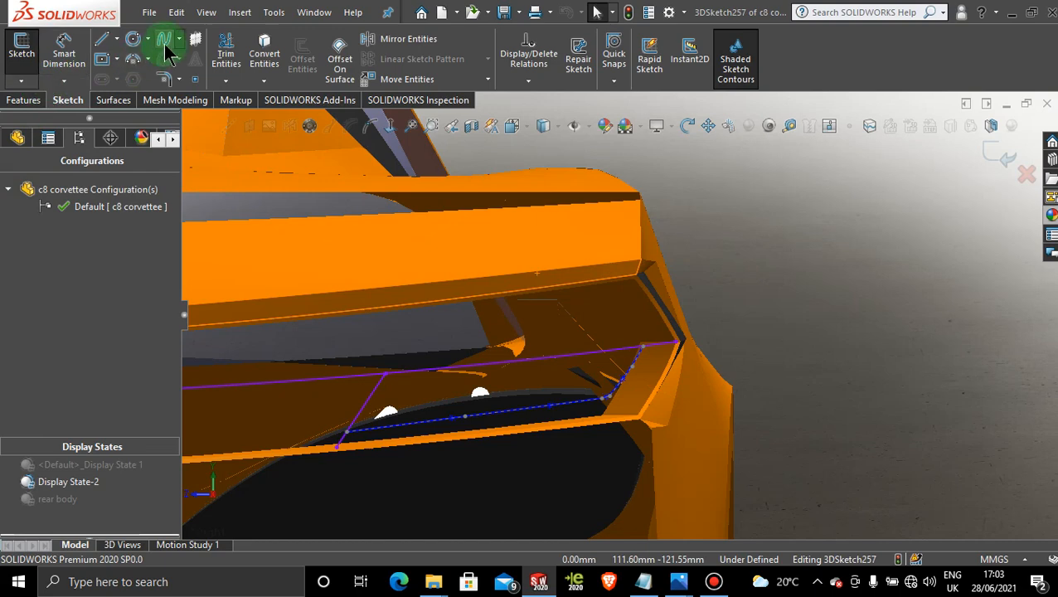
pyautogui.scroll(-3, 584, 341)
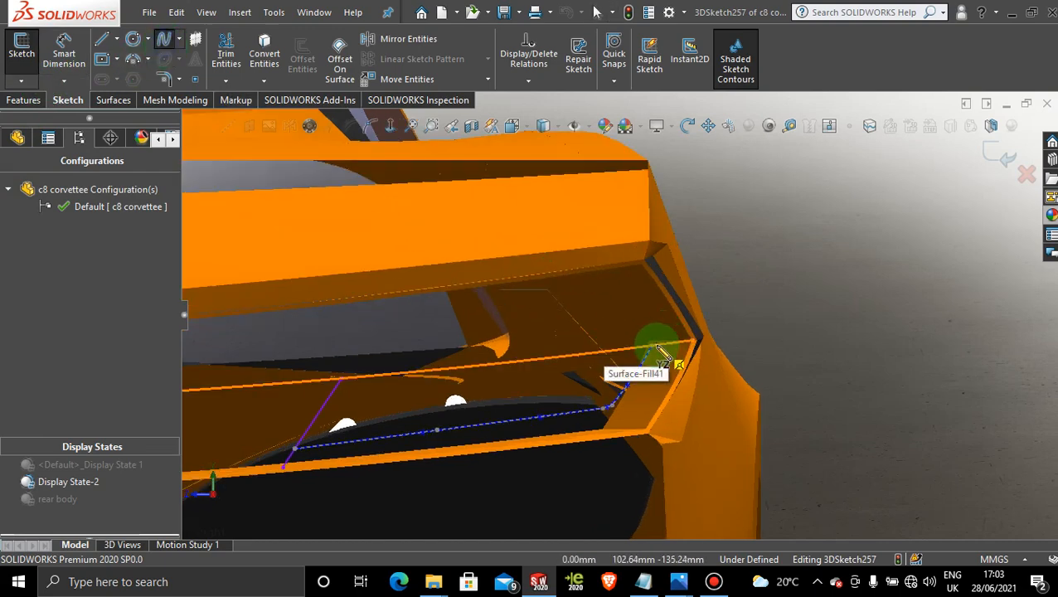
pyautogui.click(653, 347)
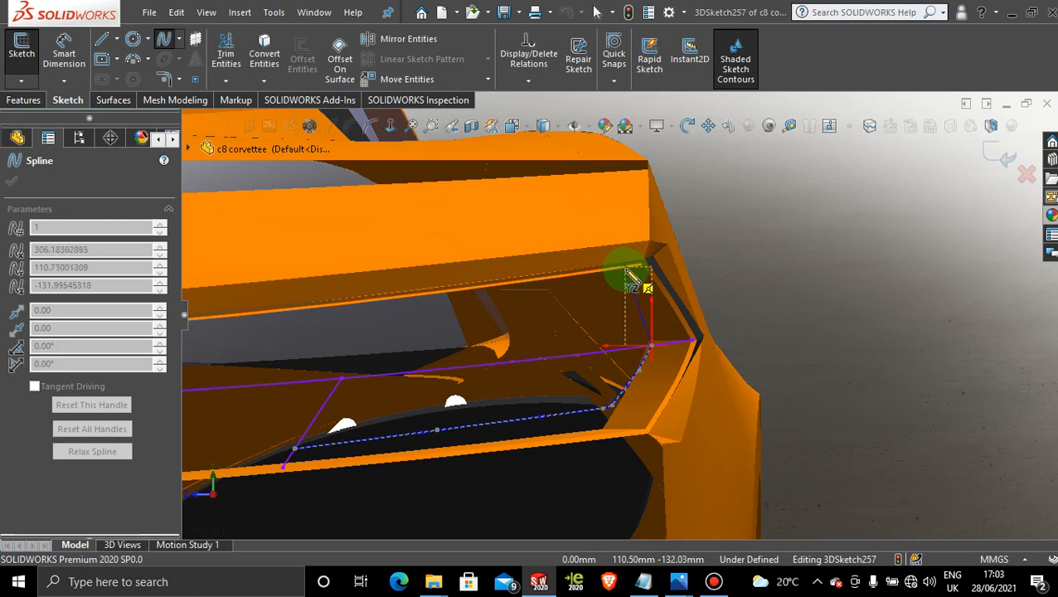
pyautogui.click(628, 268)
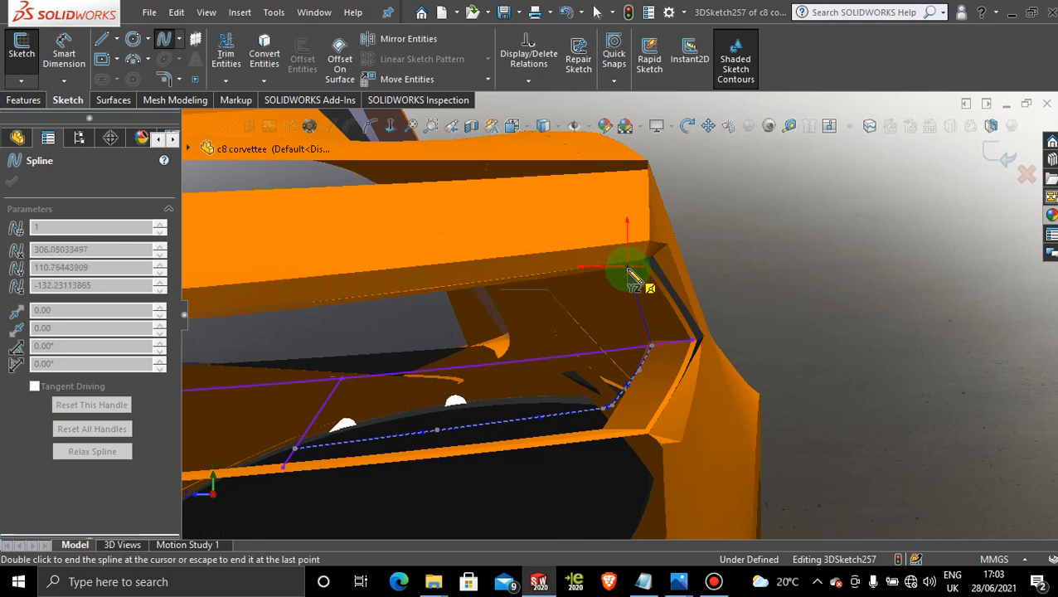
pyautogui.press('Escape')
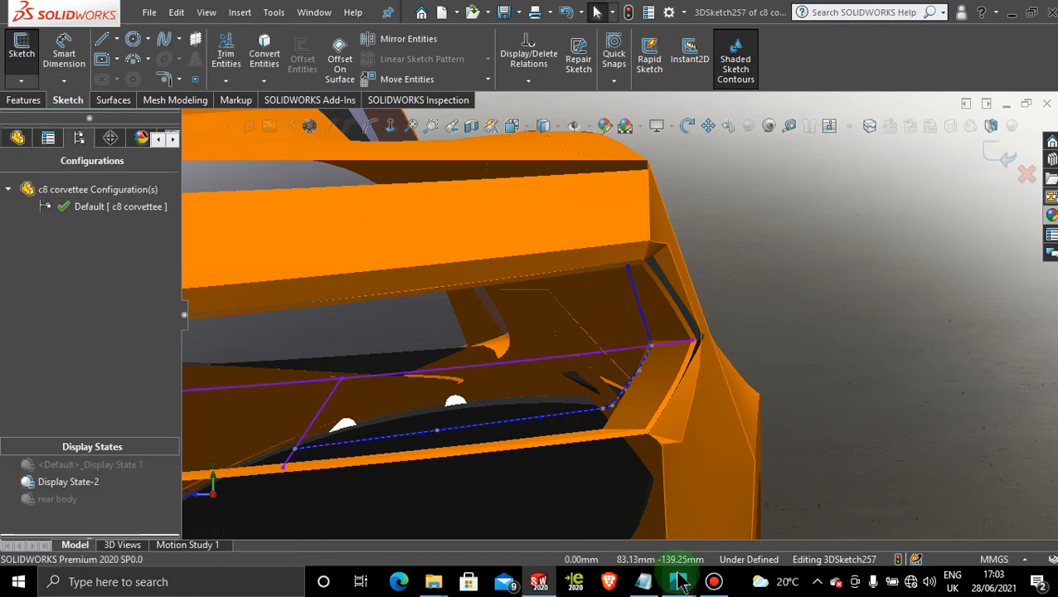
# Slide the new spline's upper end inward along the recess's upper edge to about X 306.95, Y 110.53, Z -130.64.
pyautogui.moveTo(678, 579)
pyautogui.moveTo(736, 505)
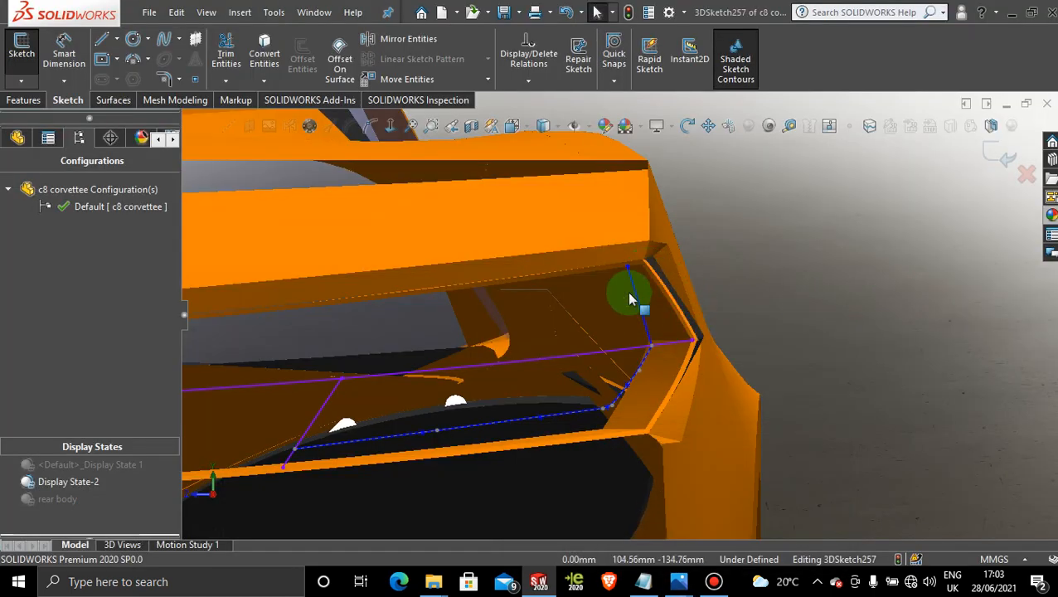
pyautogui.scroll(-3, 627, 291)
pyautogui.moveTo(628, 253)
pyautogui.mouseDown()
pyautogui.moveTo(610, 267)
pyautogui.moveTo(619, 267)
pyautogui.mouseUp()
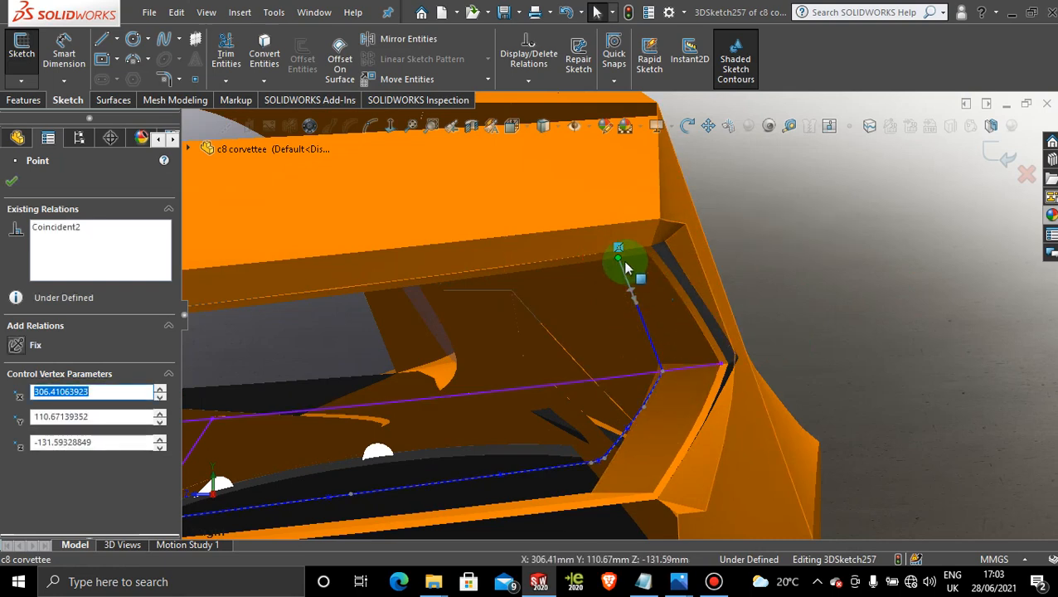
pyautogui.moveTo(604, 263)
pyautogui.mouseDown()
pyautogui.moveTo(590, 264)
pyautogui.moveTo(604, 271)
pyautogui.mouseUp()
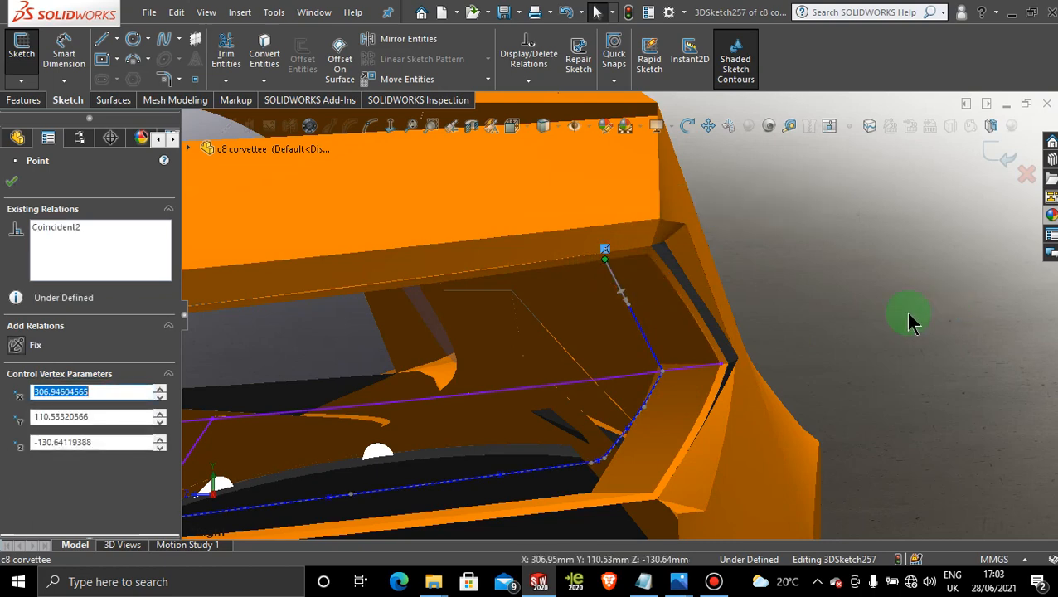
pyautogui.scroll(3, 840, 324)
pyautogui.click(771, 297)
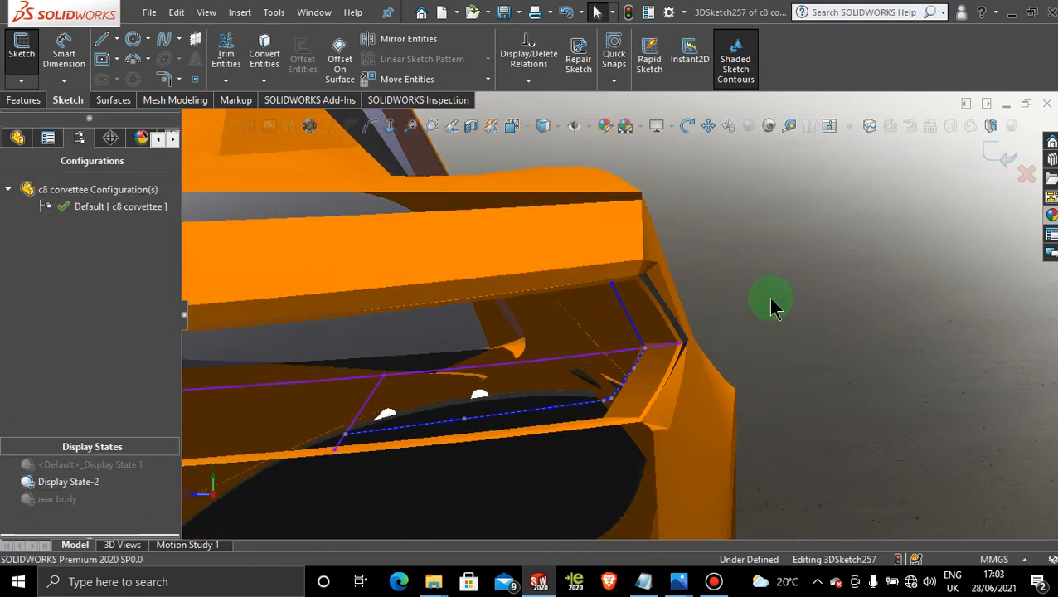
pyautogui.scroll(2, 783, 330)
pyautogui.scroll(4, 783, 329)
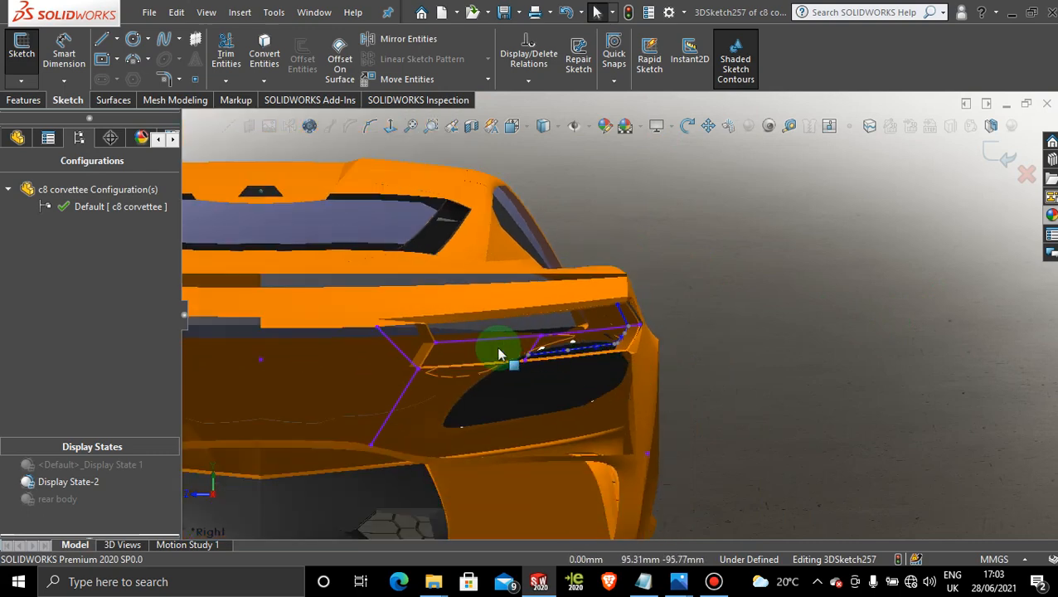
pyautogui.scroll(-3, 498, 349)
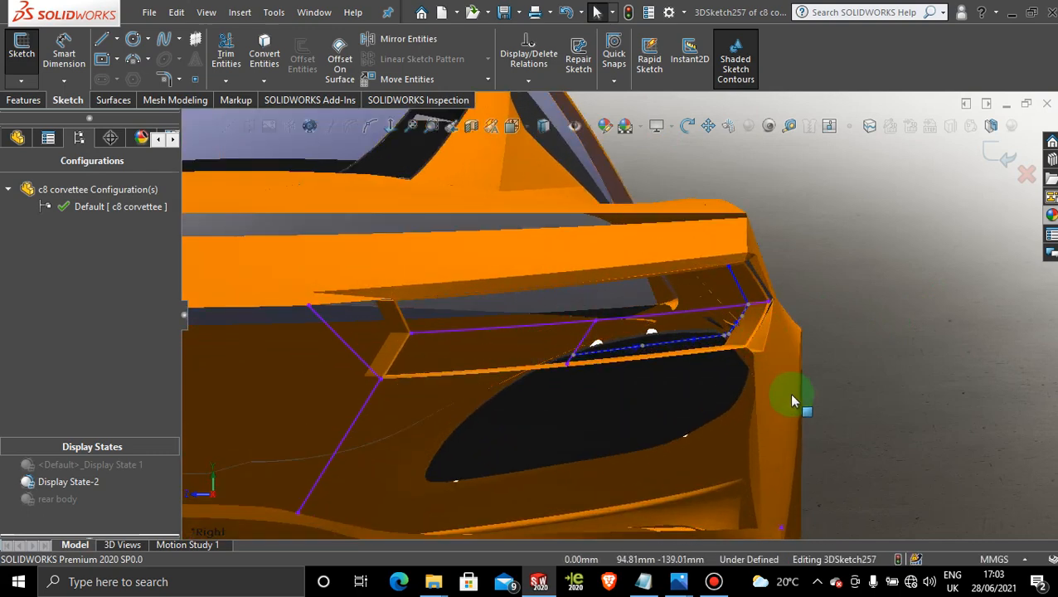
pyautogui.scroll(1, 524, 362)
pyautogui.scroll(-1, 520, 335)
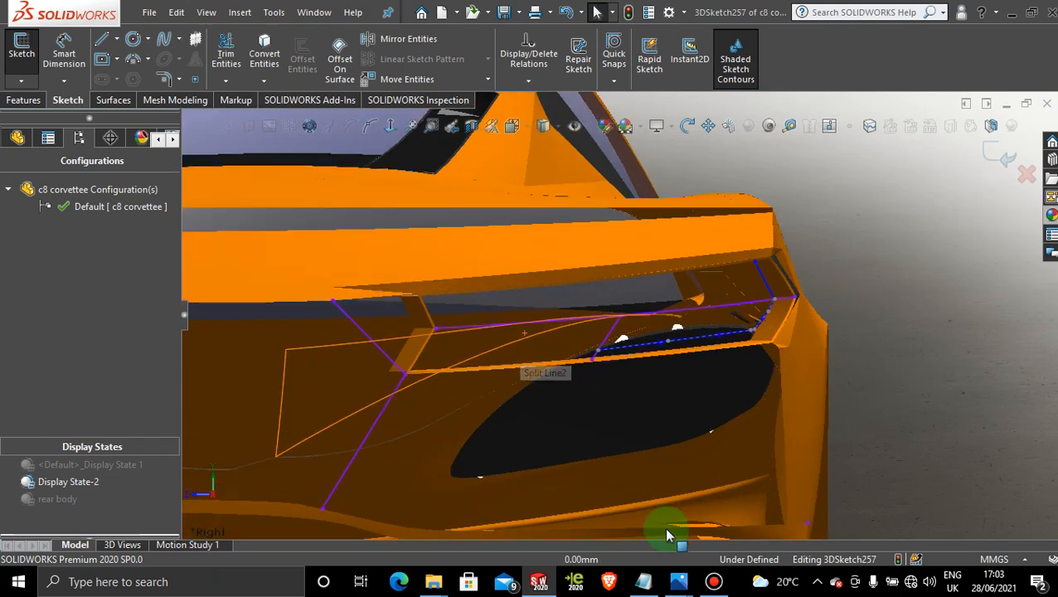
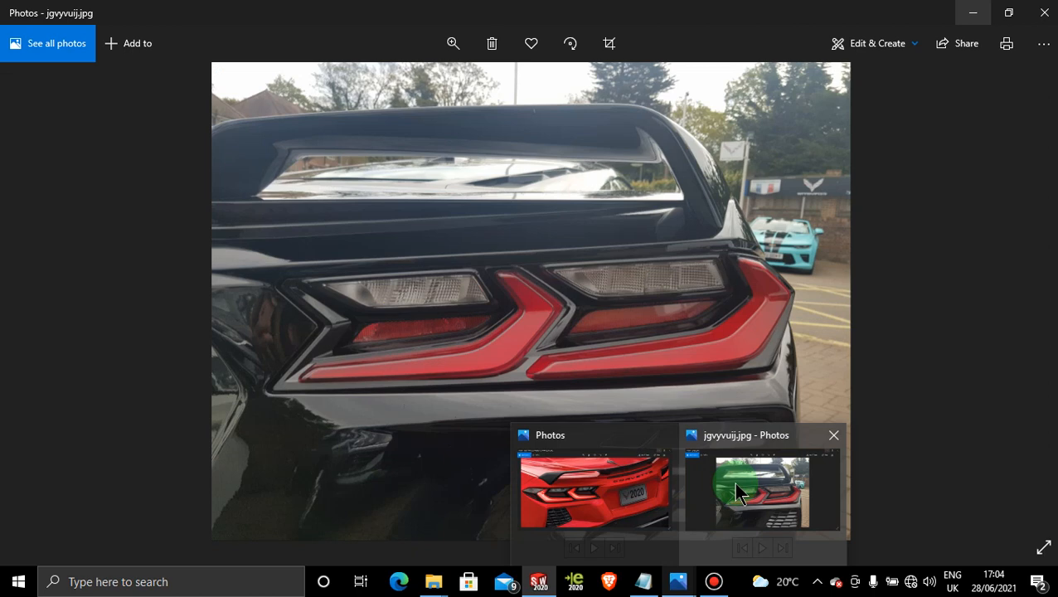
# Finish the current 3D sketch and, in a new one, draw a two-point spline from the recess's inner edge to the long upper guide spline.
pyautogui.scroll(2, 662, 380)
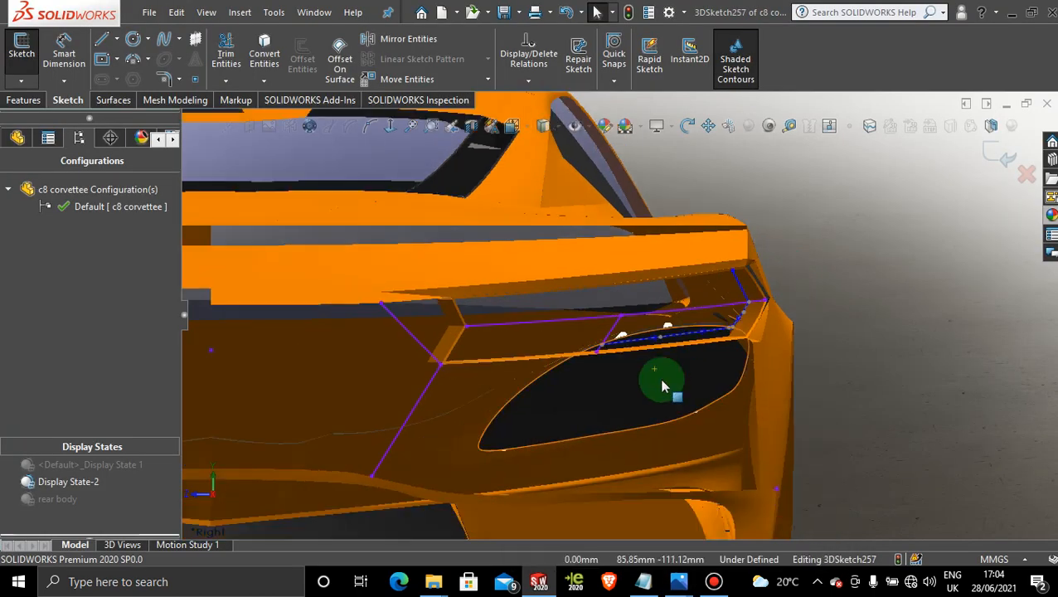
pyautogui.scroll(-3, 576, 346)
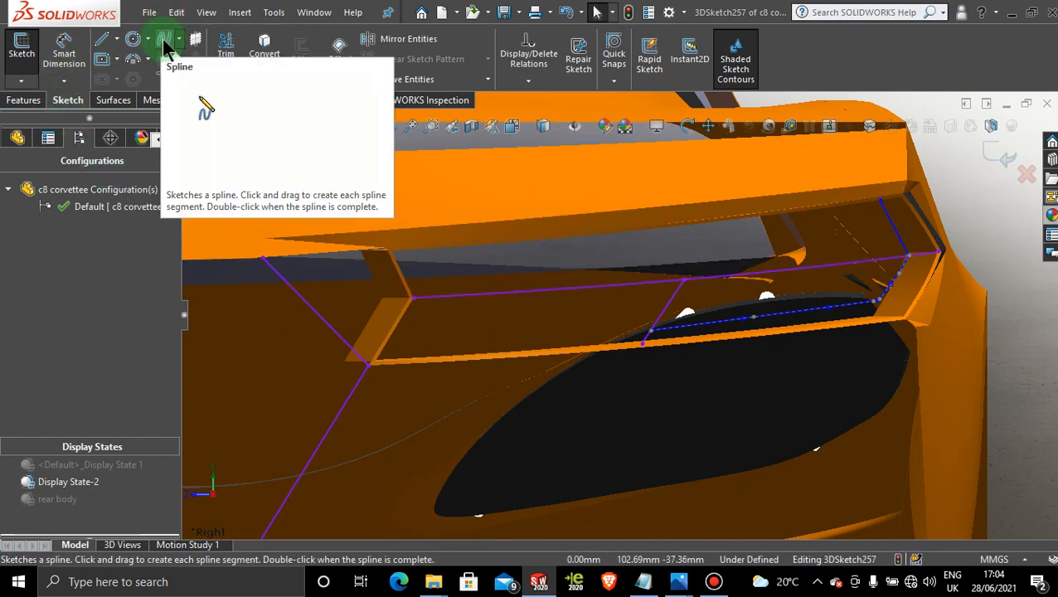
pyautogui.click(994, 154)
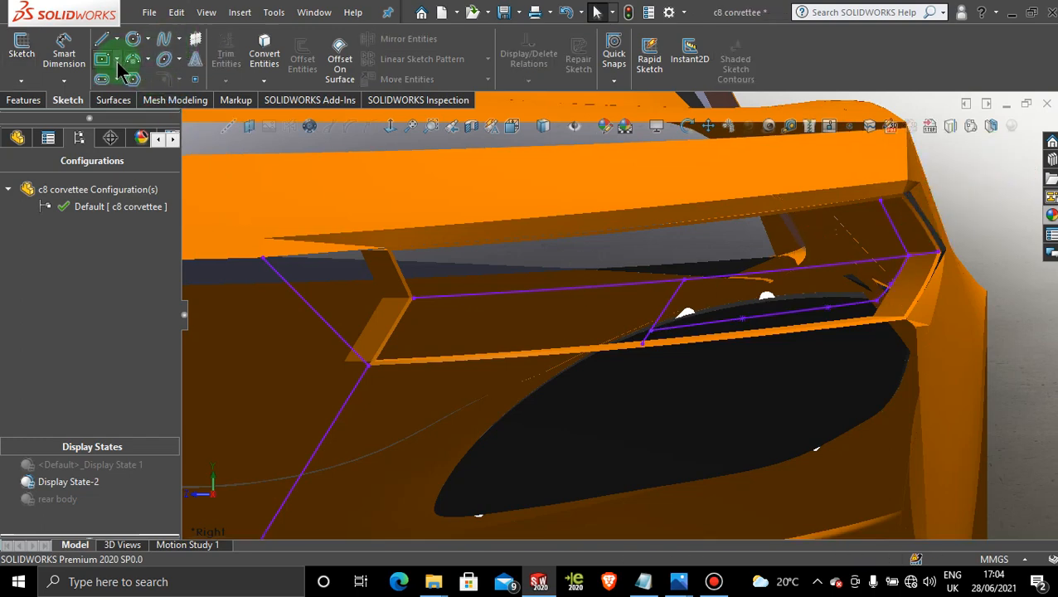
pyautogui.click(21, 81)
pyautogui.click(55, 119)
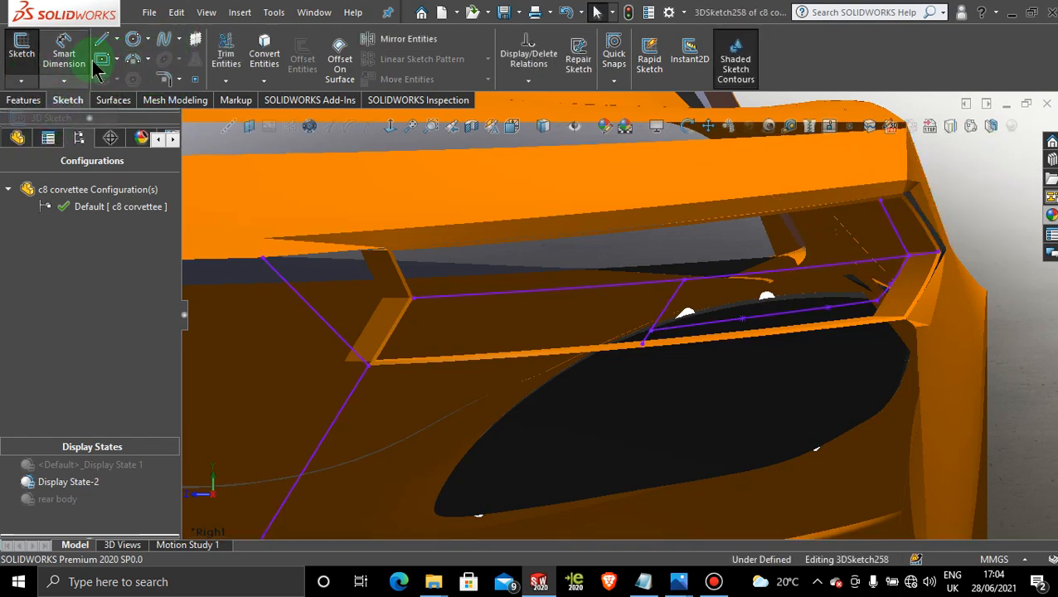
pyautogui.click(164, 39)
pyautogui.scroll(-2, 398, 346)
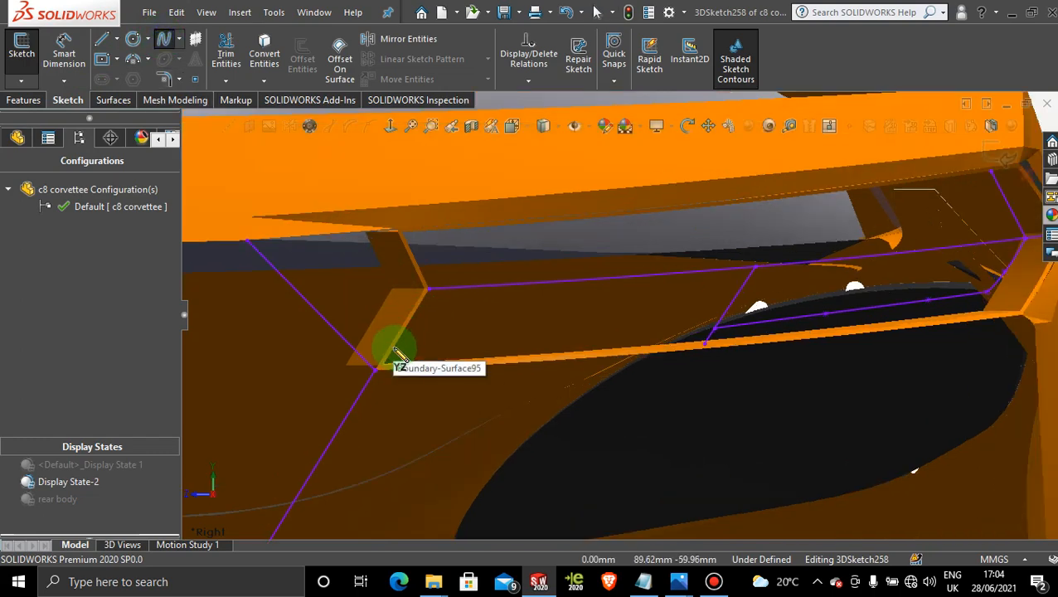
pyautogui.click(396, 346)
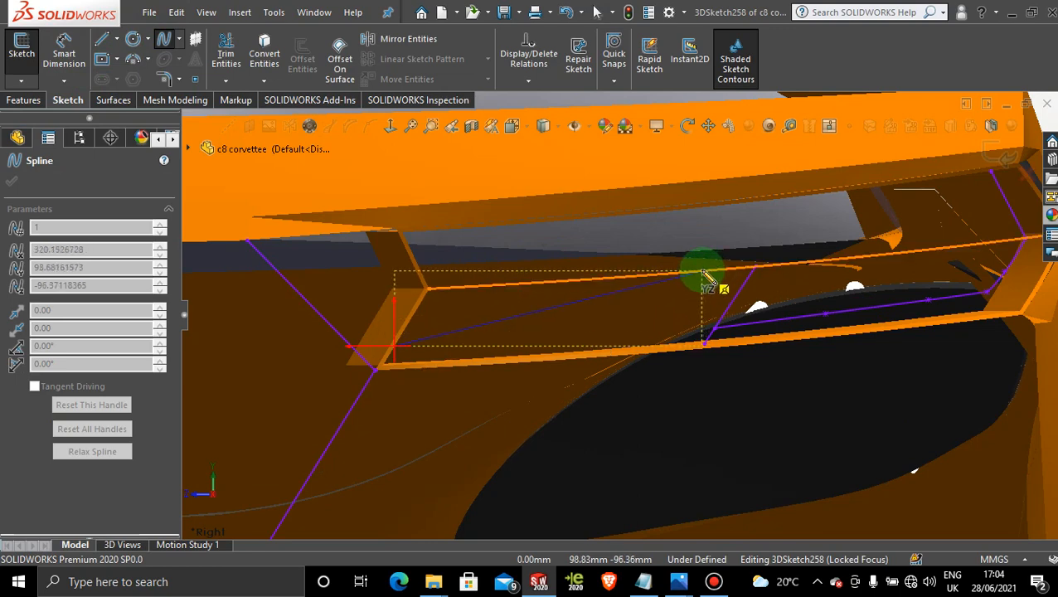
pyautogui.click(703, 273)
pyautogui.press('Escape')
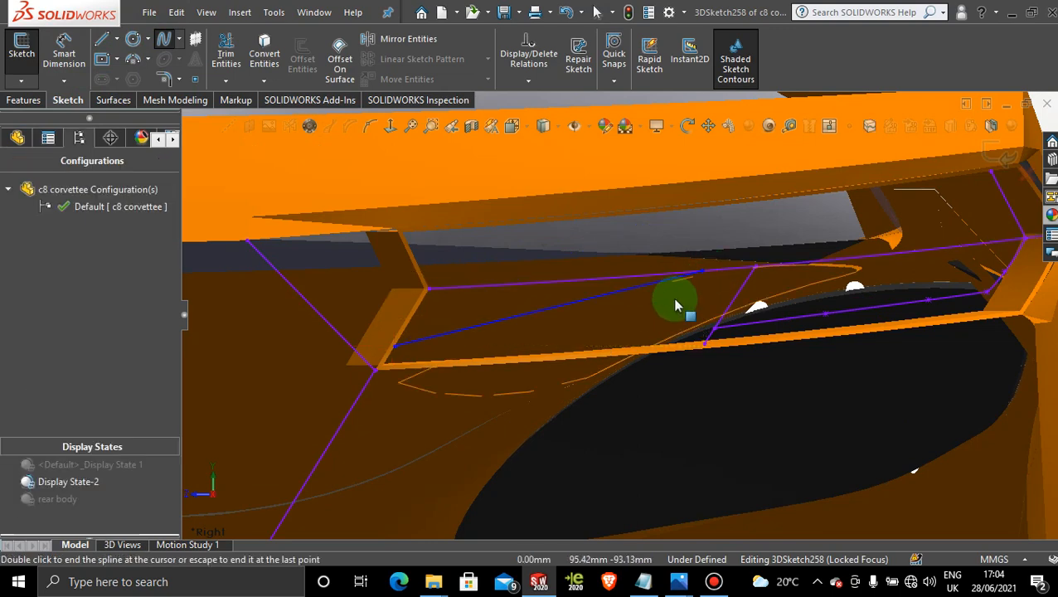
# Insert four spline points along the new two-point spline, spaced between its inner and outer ends.
pyautogui.scroll(4, 675, 304)
pyautogui.moveTo(605, 332); pyautogui.dragTo(596, 333, button='middle')
pyautogui.scroll(-3, 600, 314)
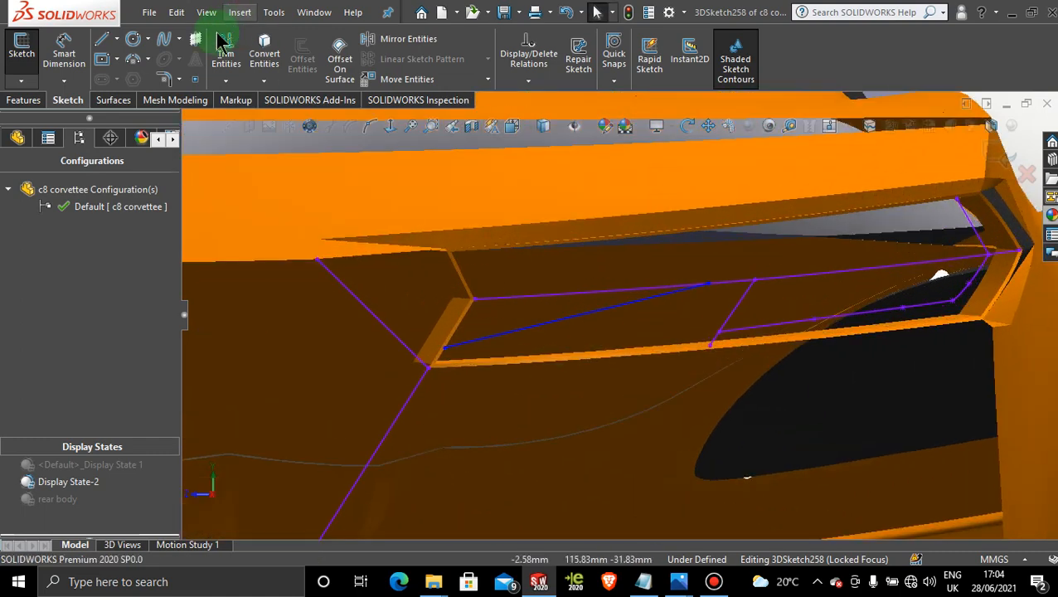
pyautogui.click(369, 128)
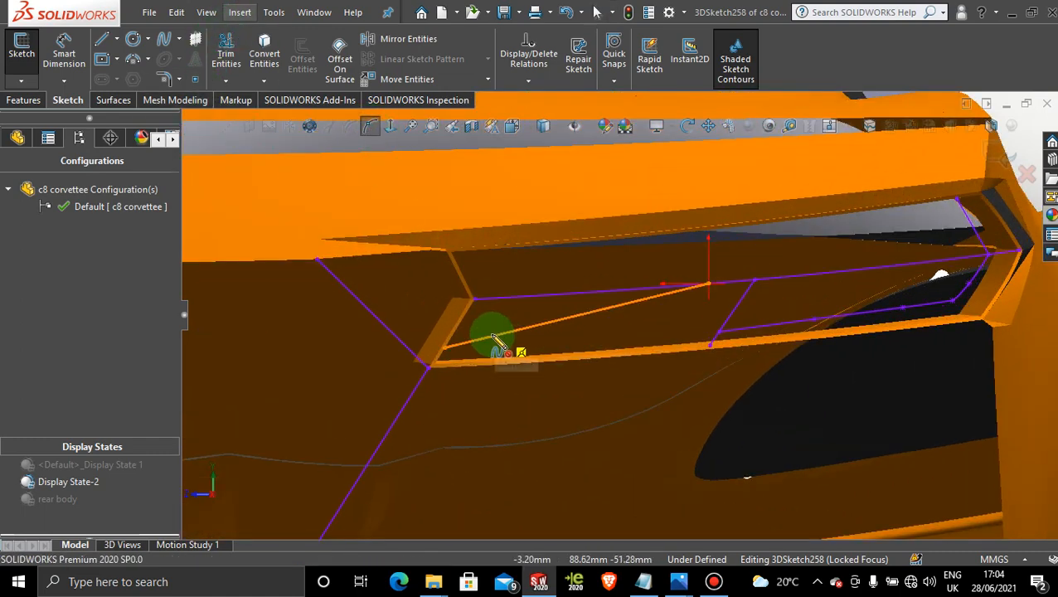
pyautogui.click(488, 338)
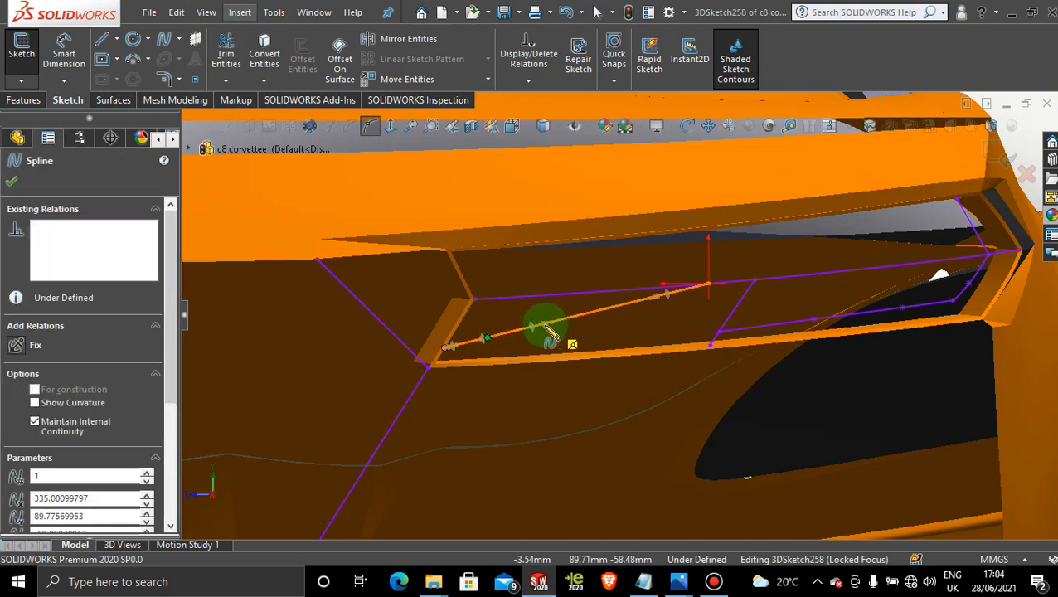
pyautogui.click(543, 324)
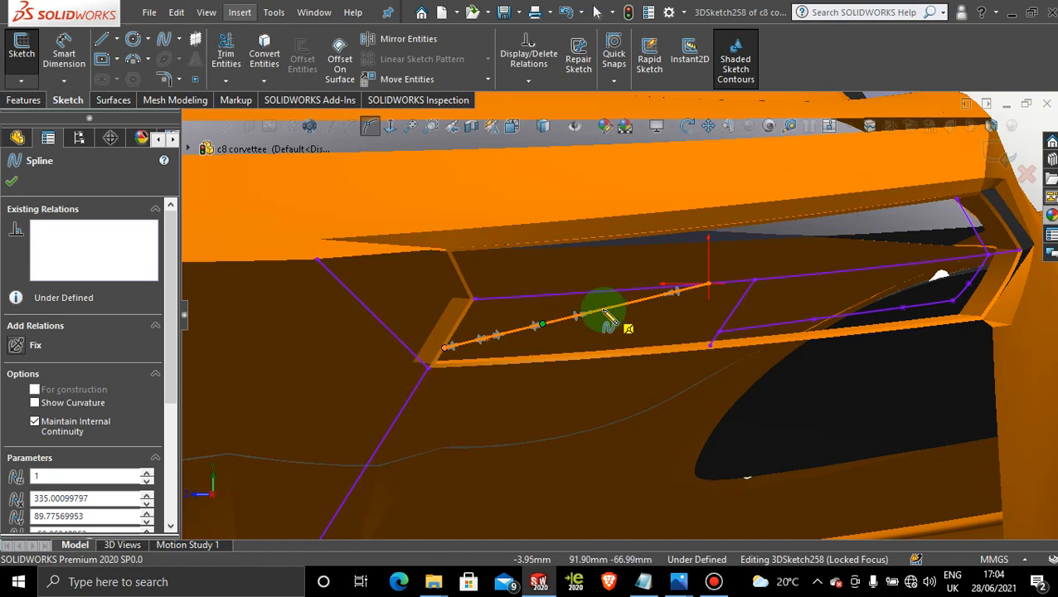
pyautogui.click(604, 309)
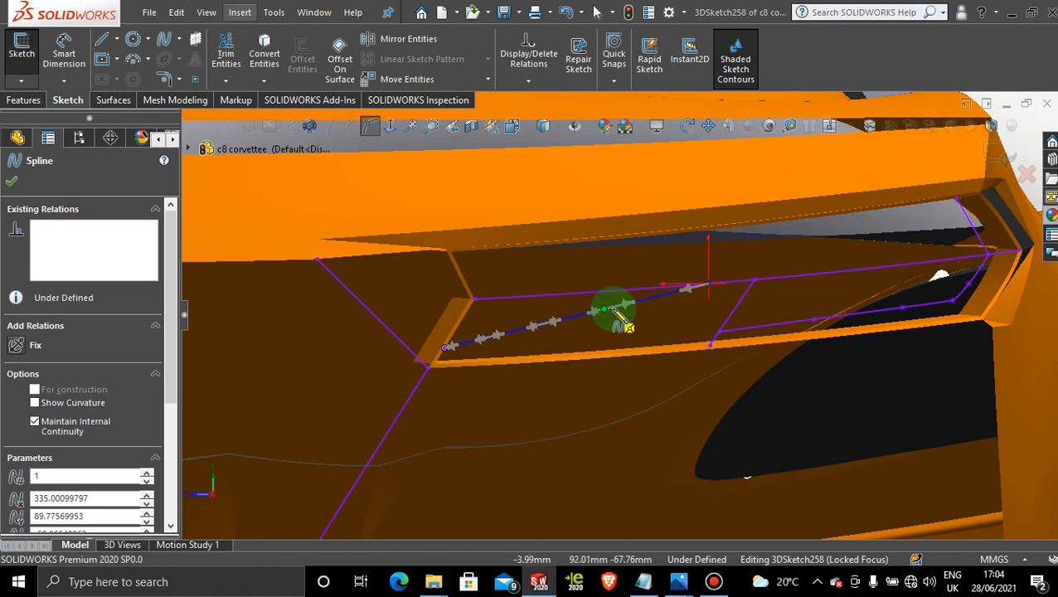
pyautogui.click(654, 298)
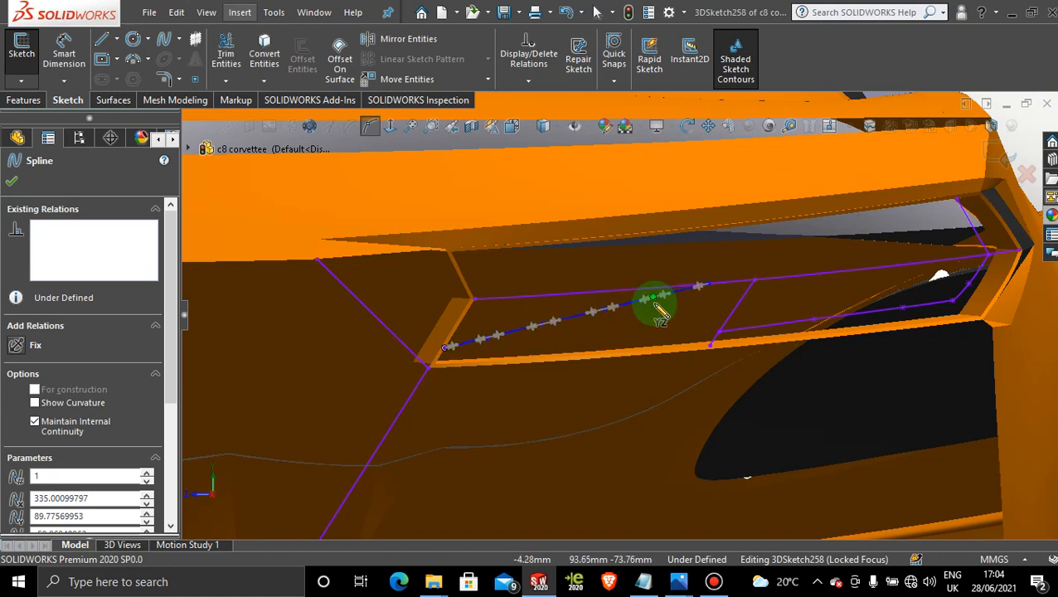
pyautogui.click(9, 183)
pyautogui.scroll(-3, 580, 342)
pyautogui.scroll(5, 914, 314)
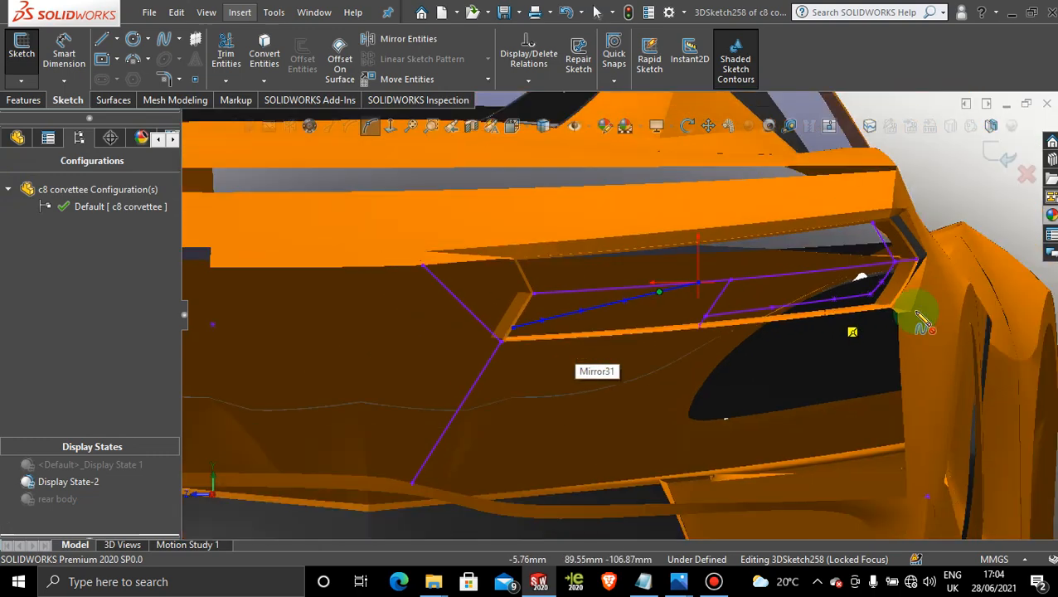
pyautogui.press('Escape')
pyautogui.scroll(-2, 651, 325)
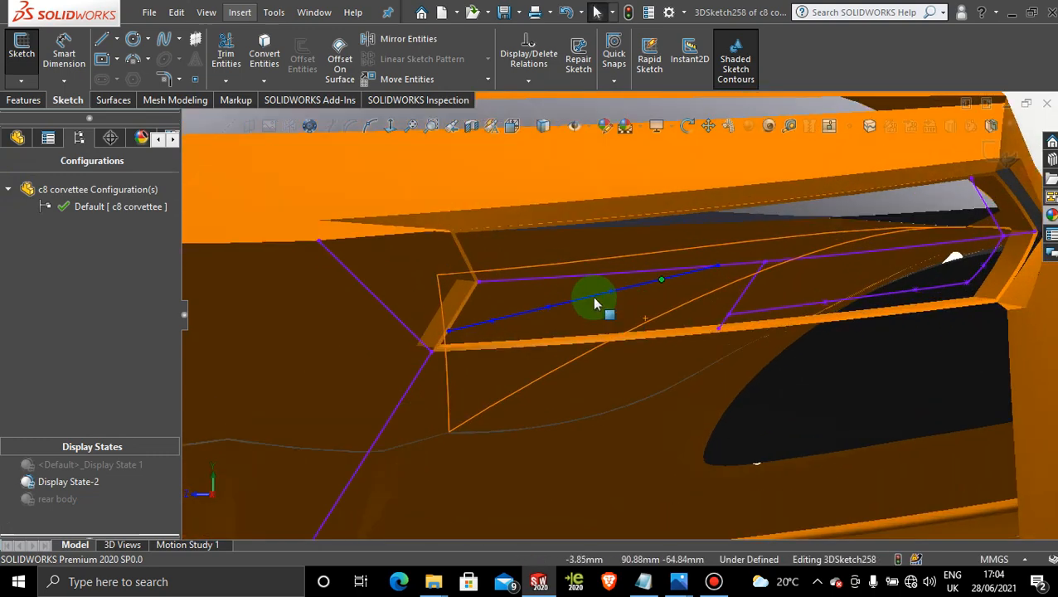
# Adjust the tangent handle at the new spline's third point and display the spline's control polygon.
pyautogui.click(592, 302)
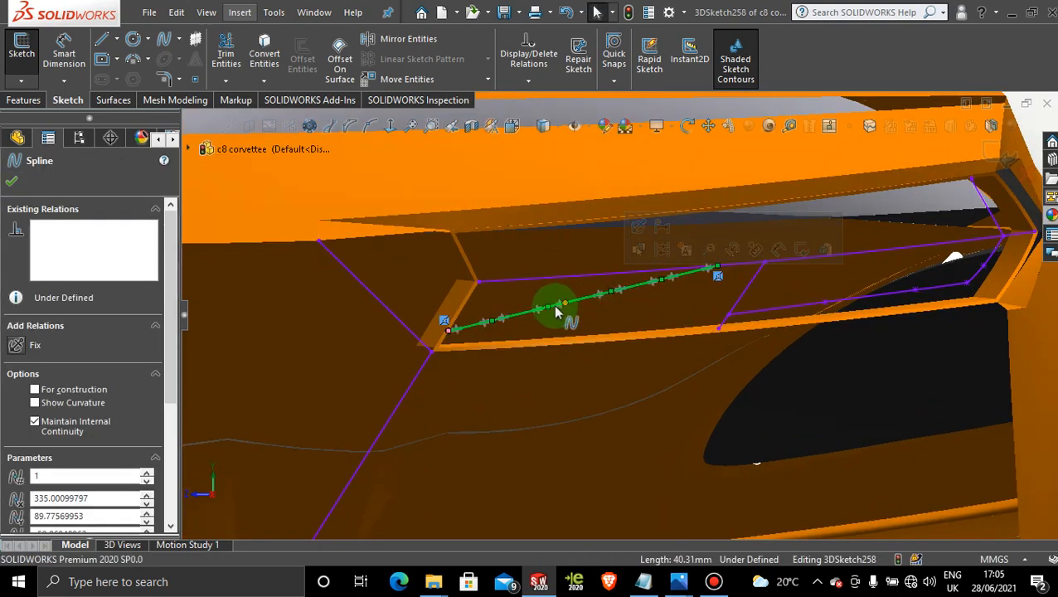
pyautogui.click(563, 307)
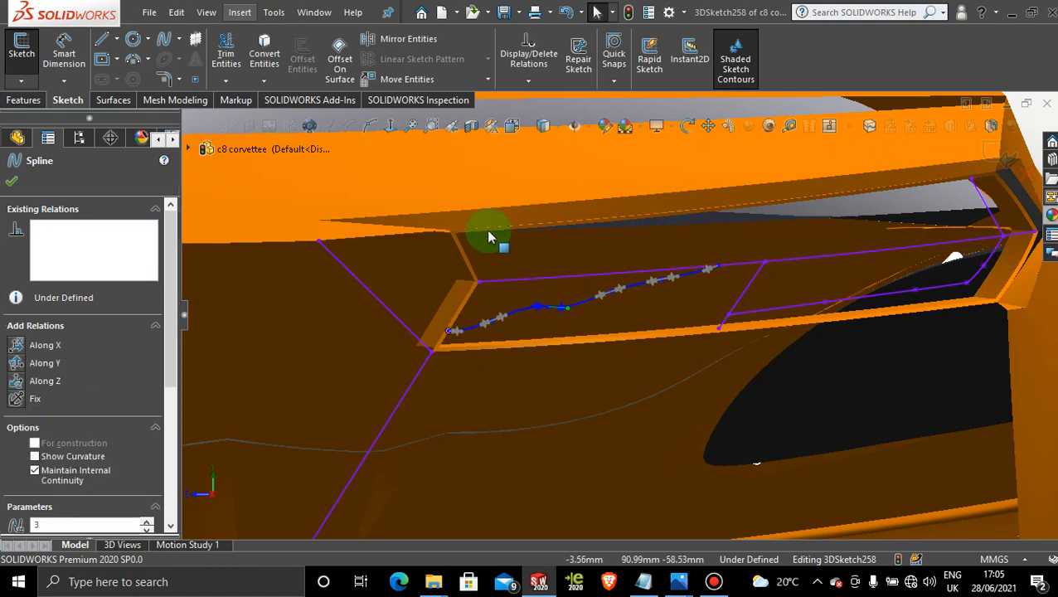
pyautogui.click(580, 304)
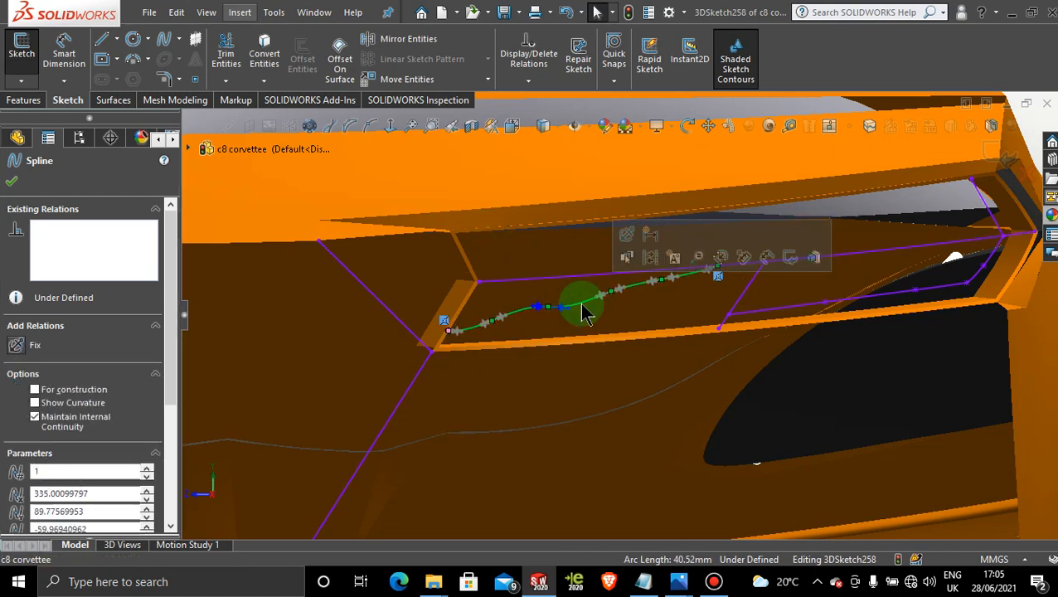
pyautogui.click(349, 133)
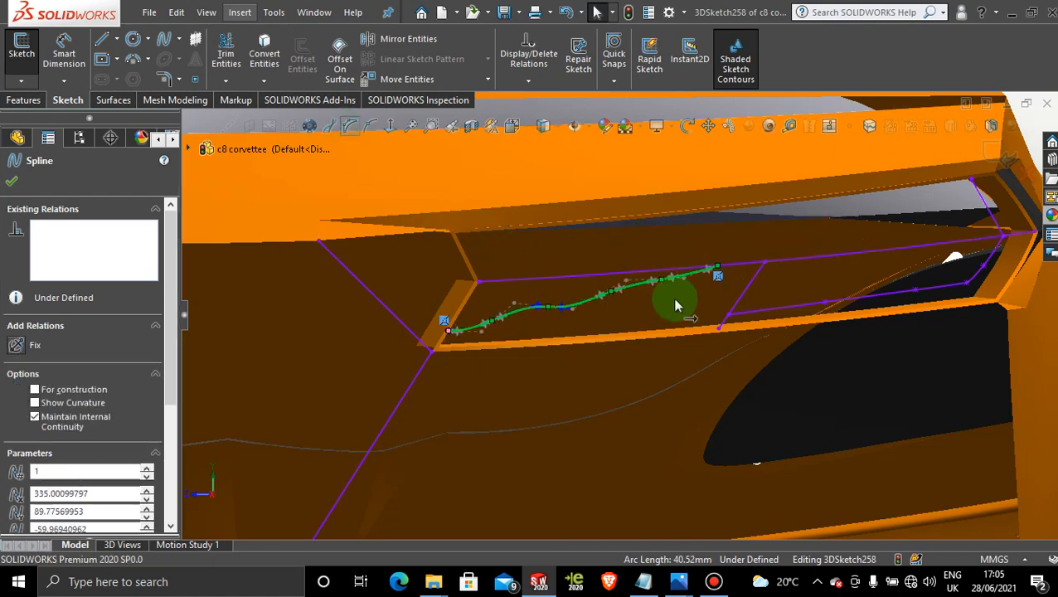
# Lower the spline's control vertices to bend its outer end, placing the vertex nearest that end at about X 322.04, Y 93.99, Z -94.22.
pyautogui.click(626, 280)
pyautogui.moveTo(626, 280)
pyautogui.mouseDown(button='middle')
pyautogui.moveTo(700, 307)
pyautogui.moveTo(568, 302)
pyautogui.moveTo(443, 333)
pyautogui.mouseUp(button='middle')
pyautogui.moveTo(446, 305); pyautogui.dragTo(490, 338)
pyautogui.moveTo(582, 278); pyautogui.dragTo(604, 315)
pyautogui.moveTo(676, 306); pyautogui.dragTo(680, 311)
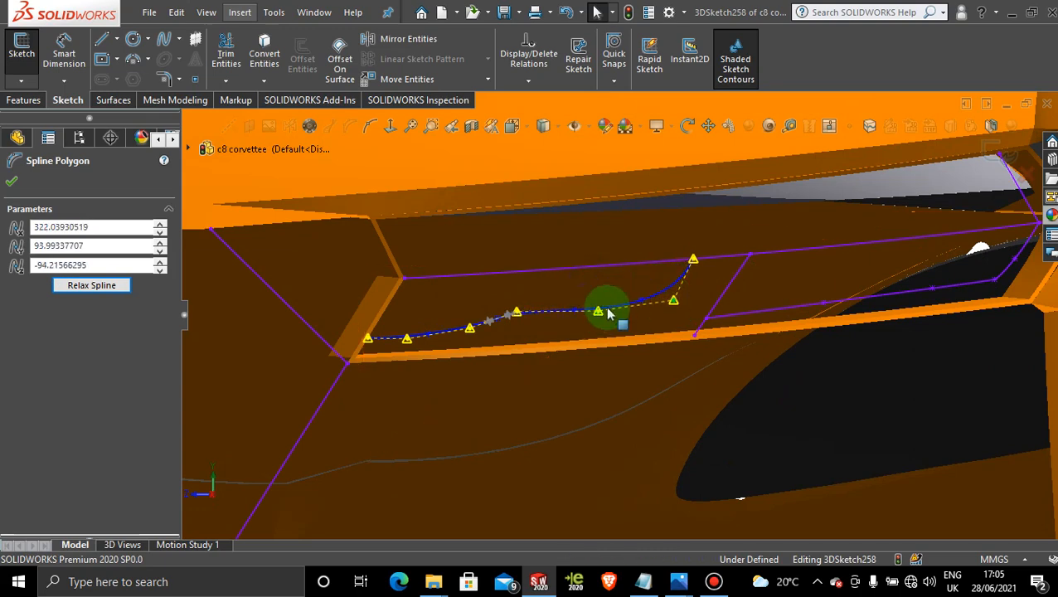
# Flatten the spline's inner run by moving its inner control vertices, the one beside the inner end to about X 333.36, Y 90.02, Z -64.42.
pyautogui.moveTo(520, 309); pyautogui.dragTo(554, 319)
pyautogui.moveTo(474, 330); pyautogui.dragTo(484, 335)
pyautogui.moveTo(408, 342); pyautogui.dragTo(408, 339)
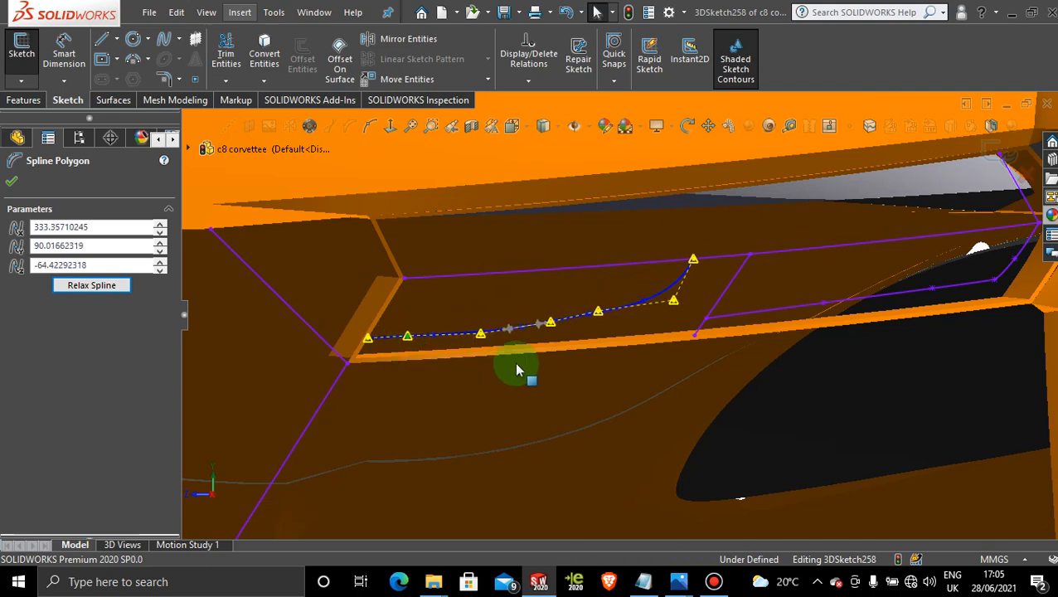
# Bring the two bend vertices close together and slide the spline's outer end along the guide spline to about X 319.70, Y 98.76, Z -97.34.
pyautogui.scroll(-2, 680, 318)
pyautogui.moveTo(560, 315); pyautogui.dragTo(643, 306)
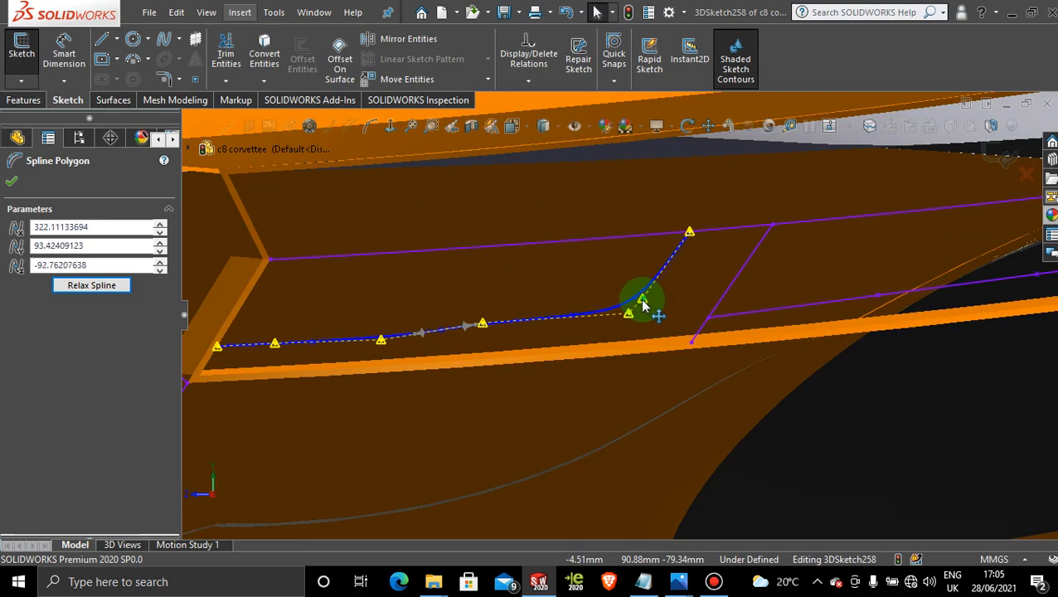
pyautogui.click(689, 236)
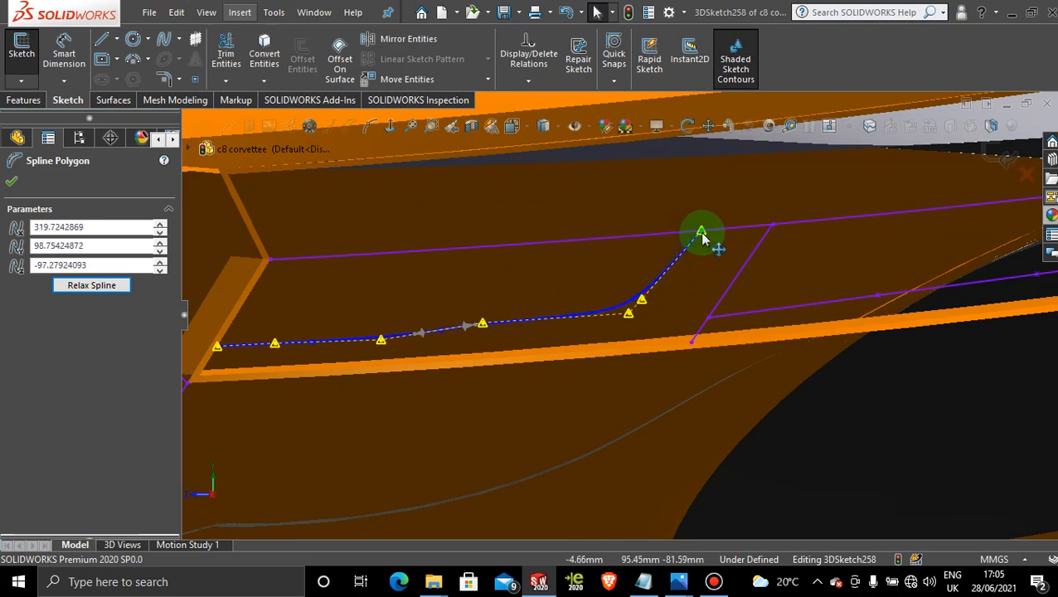
pyautogui.moveTo(679, 323)
pyautogui.mouseDown(button='middle')
pyautogui.moveTo(472, 354)
pyautogui.moveTo(641, 351)
pyautogui.moveTo(677, 331)
pyautogui.mouseUp(button='middle')
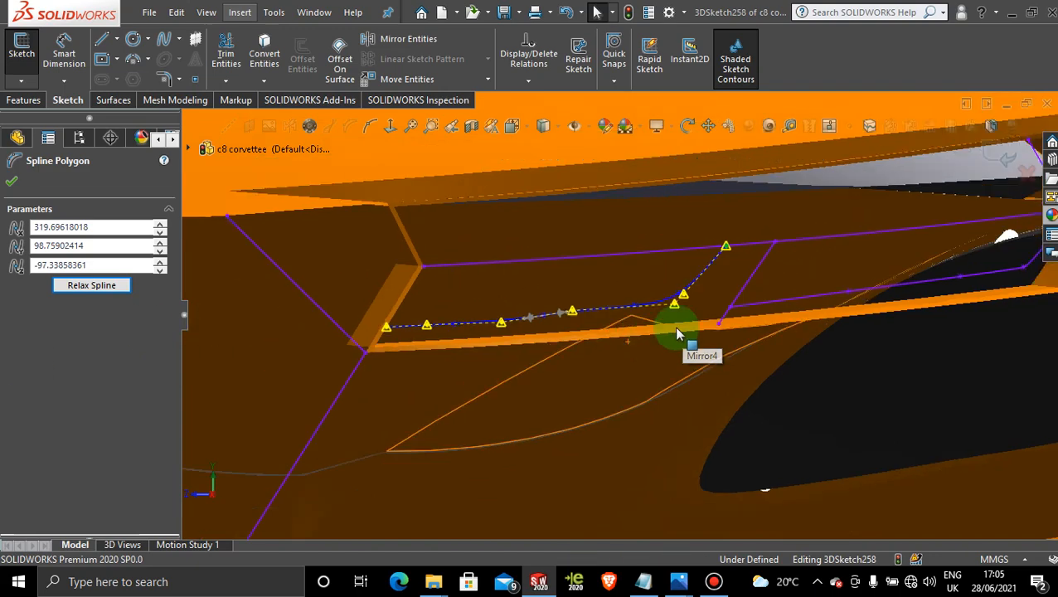
# Align the inner run's vertices and tighten the bend, placing its outer vertices at about Y 95.12, Z -94.42 and Y 93.12, Z -92.37.
pyautogui.moveTo(610, 314); pyautogui.dragTo(484, 330, button='middle')
pyautogui.click(484, 330)
pyautogui.click(701, 294)
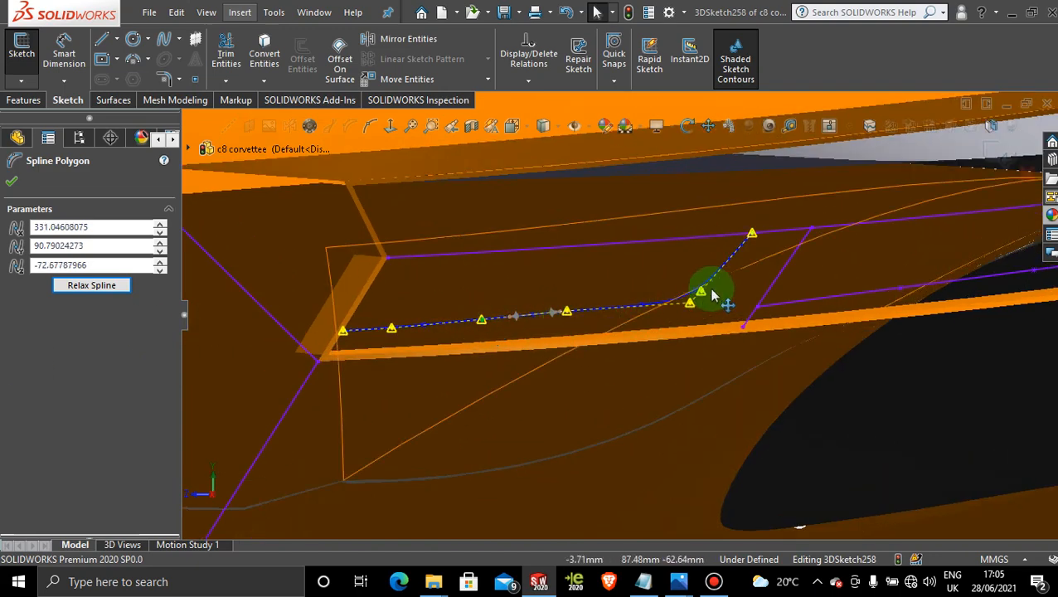
pyautogui.moveTo(704, 297); pyautogui.dragTo(647, 307)
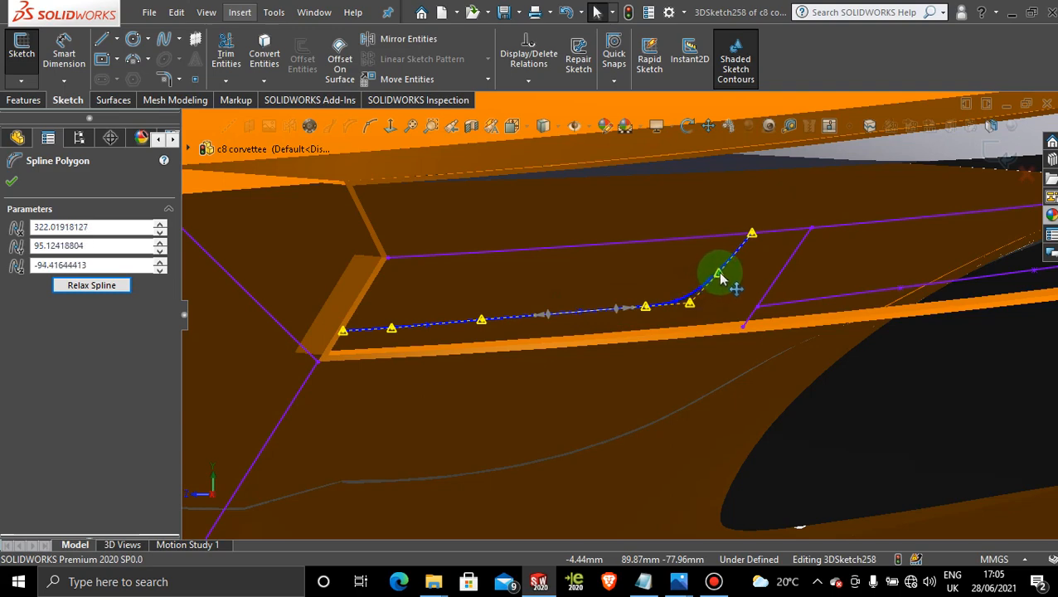
pyautogui.moveTo(722, 281); pyautogui.dragTo(697, 308)
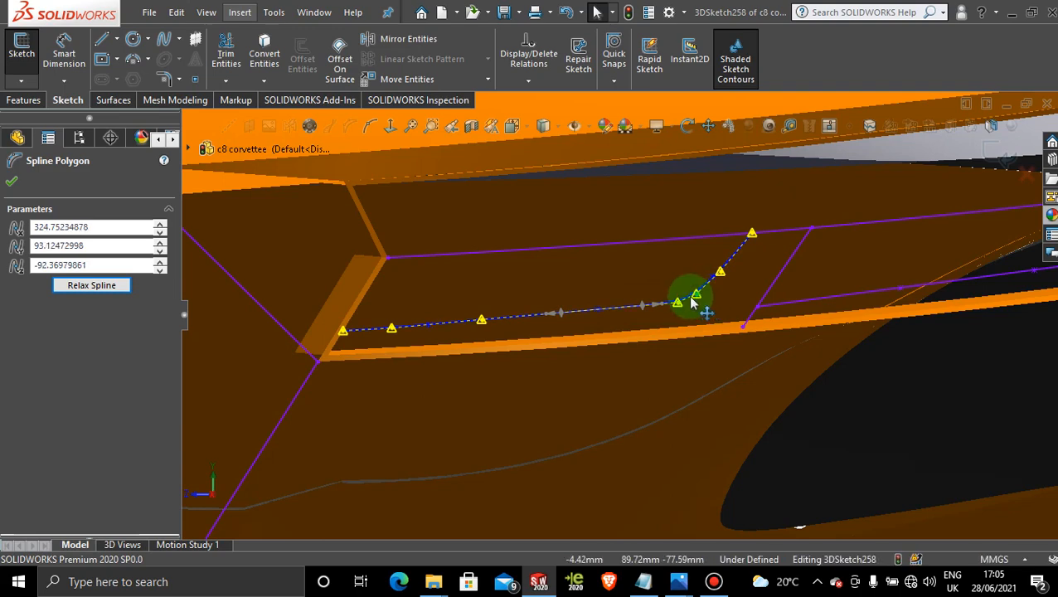
# Move the two inner-run vertices outward along the spline to about Y 90.82, Z -78.17 and Y 90.27, Z -68.10.
pyautogui.scroll(-5, 634, 363)
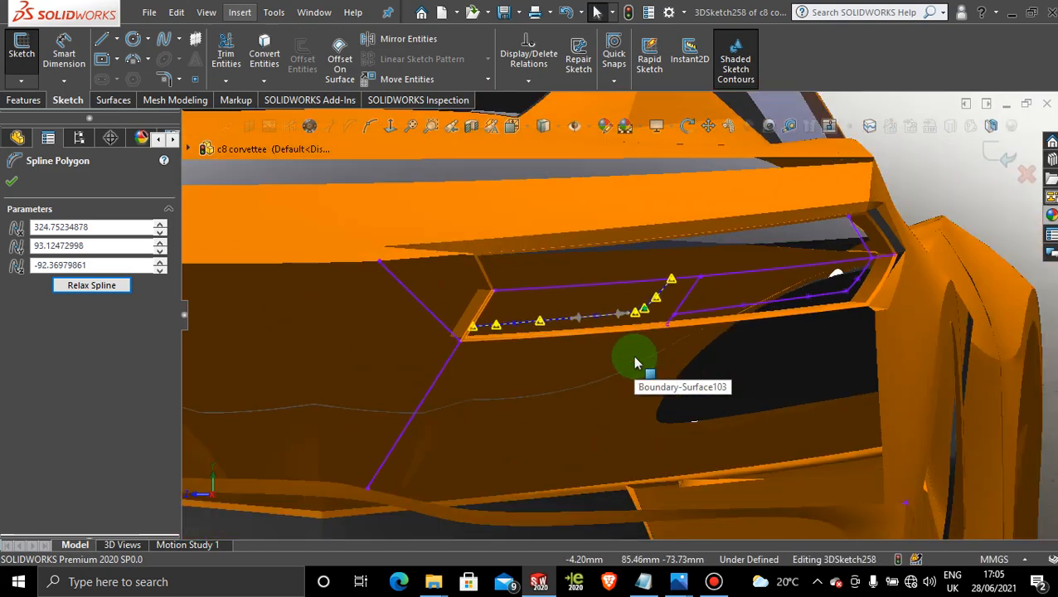
pyautogui.scroll(4, 573, 321)
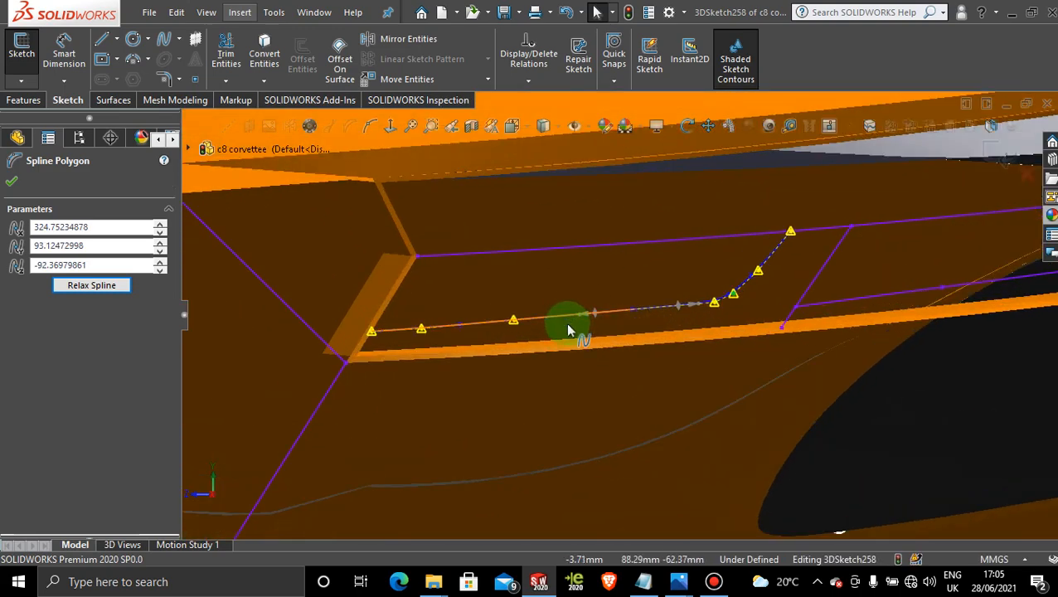
pyautogui.moveTo(513, 320); pyautogui.dragTo(577, 317)
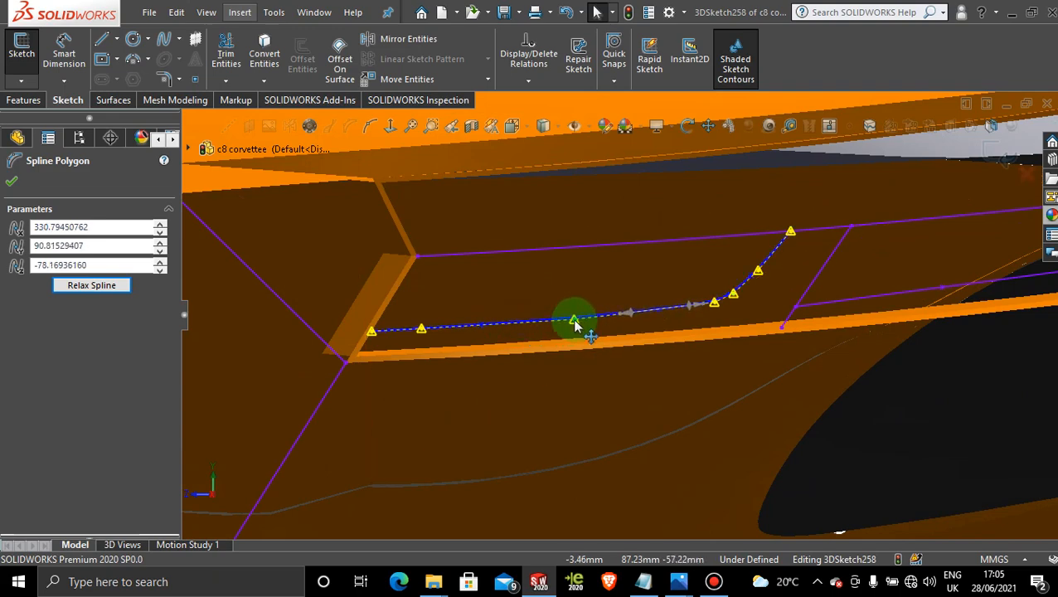
pyautogui.moveTo(422, 329); pyautogui.dragTo(442, 331)
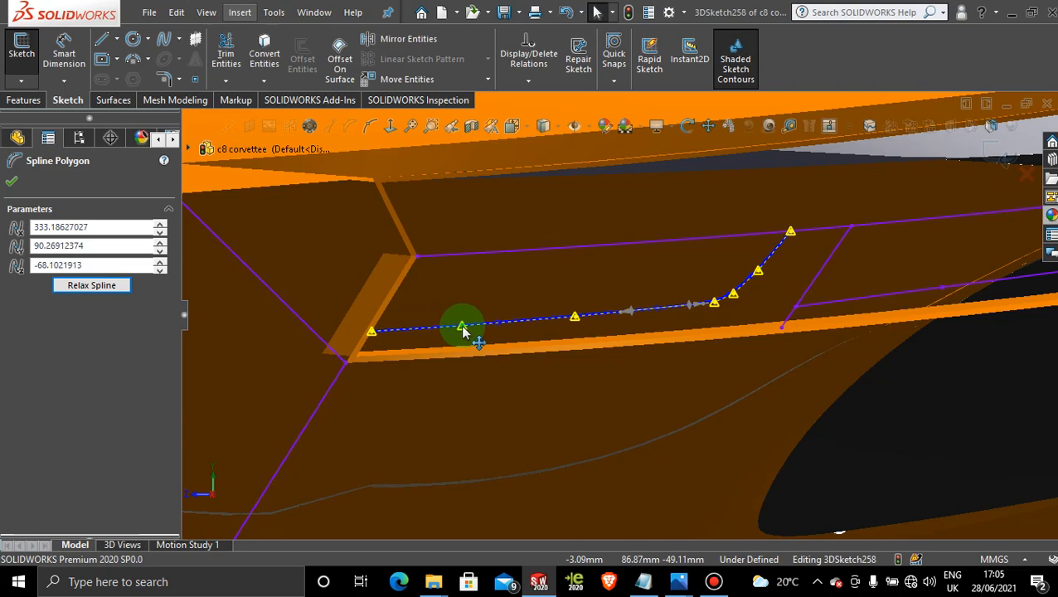
# Fine-tune the bend by nudging its vertices to about X 322.02, Y 95.30, Z -94.43 and X 324.79, Y 92.99, Z -91.54.
pyautogui.scroll(2, 751, 292)
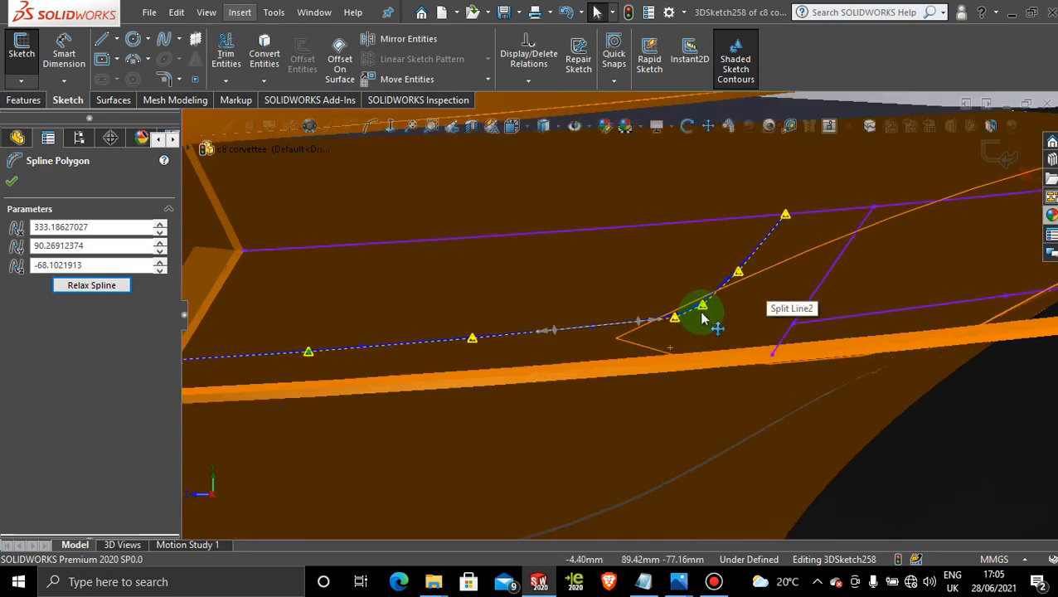
pyautogui.moveTo(699, 314); pyautogui.dragTo(699, 306)
pyautogui.click(738, 273)
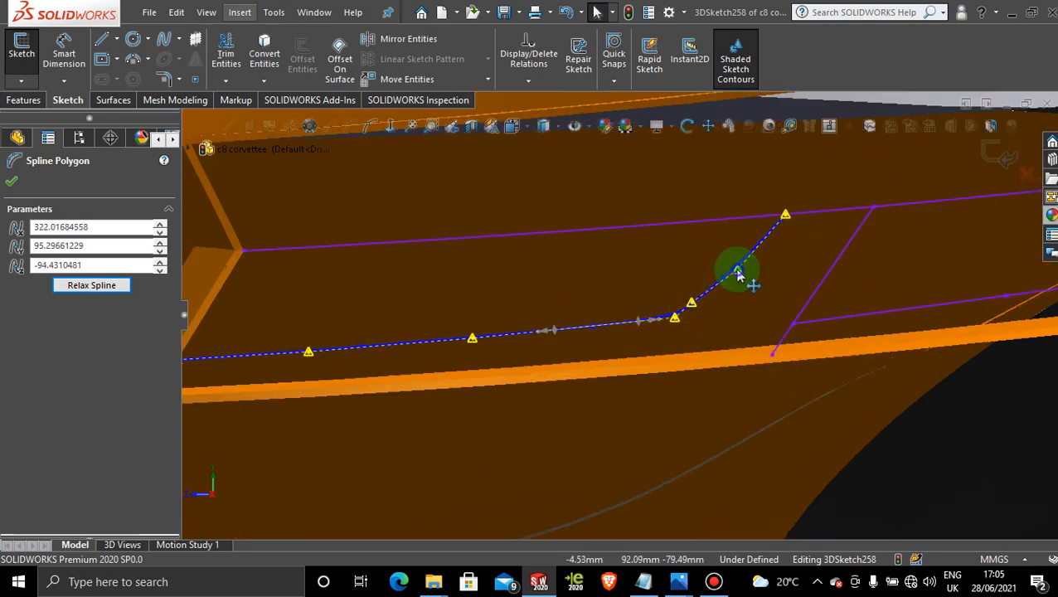
pyautogui.click(693, 305)
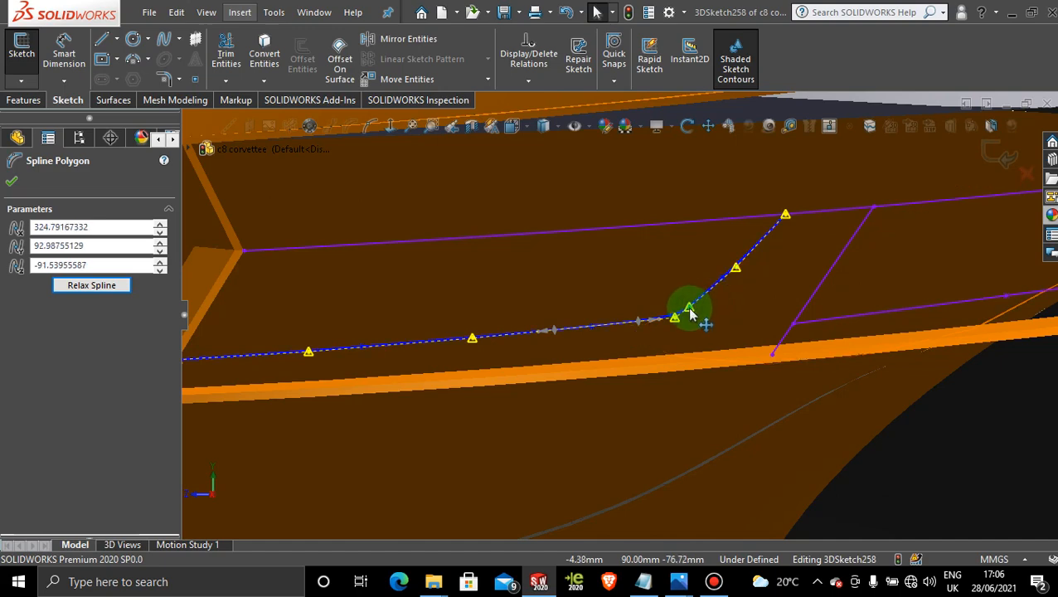
# Compare with the tail-light reference photo and slide the spline's outer end along the guide spline to about X 319.37, Y 98.81, Z -98.02.
pyautogui.scroll(-5, 760, 308)
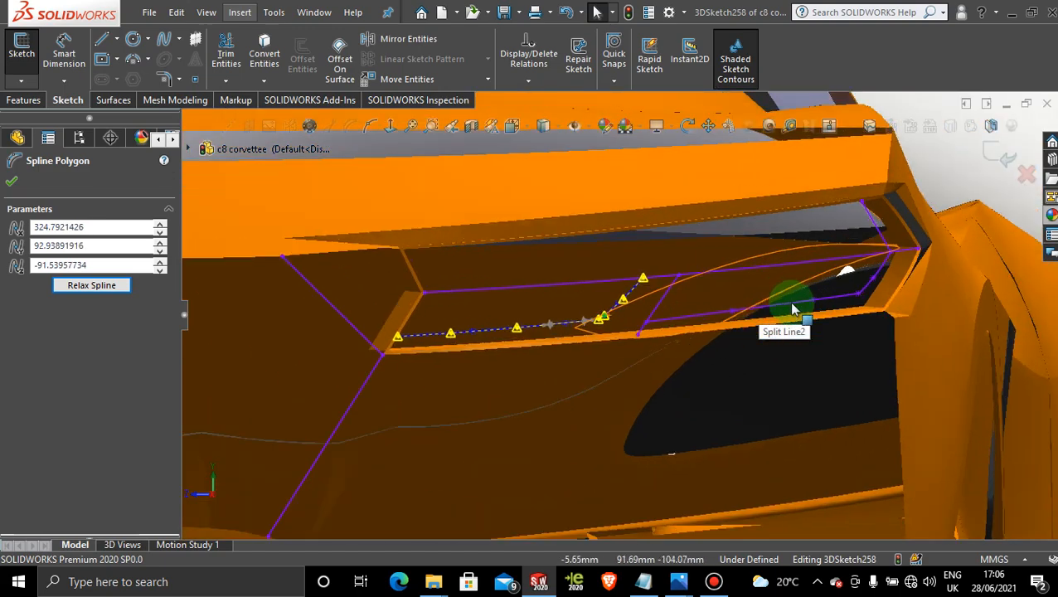
pyautogui.moveTo(678, 581)
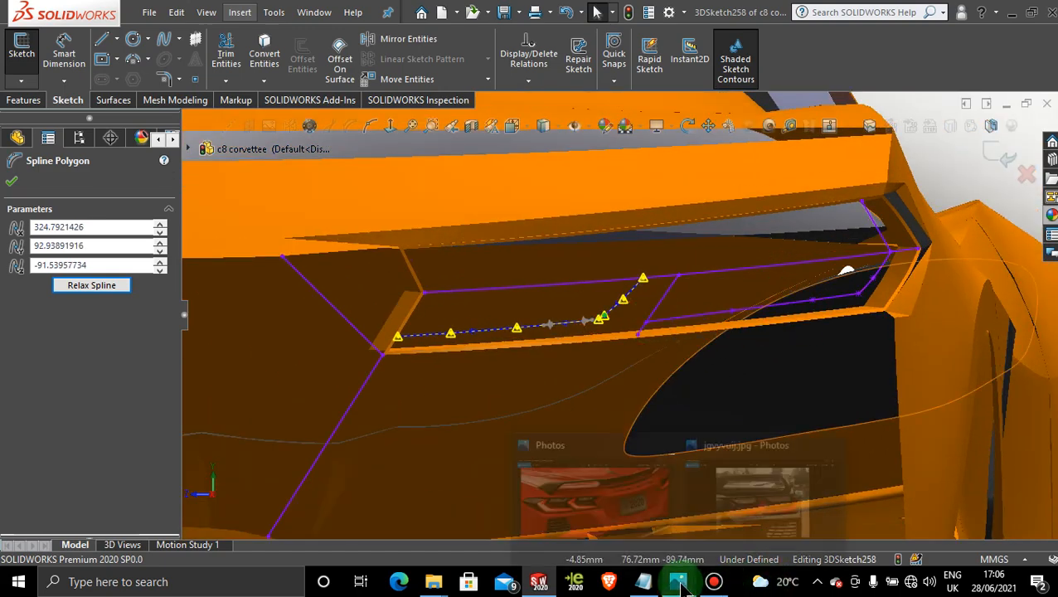
pyautogui.moveTo(778, 485)
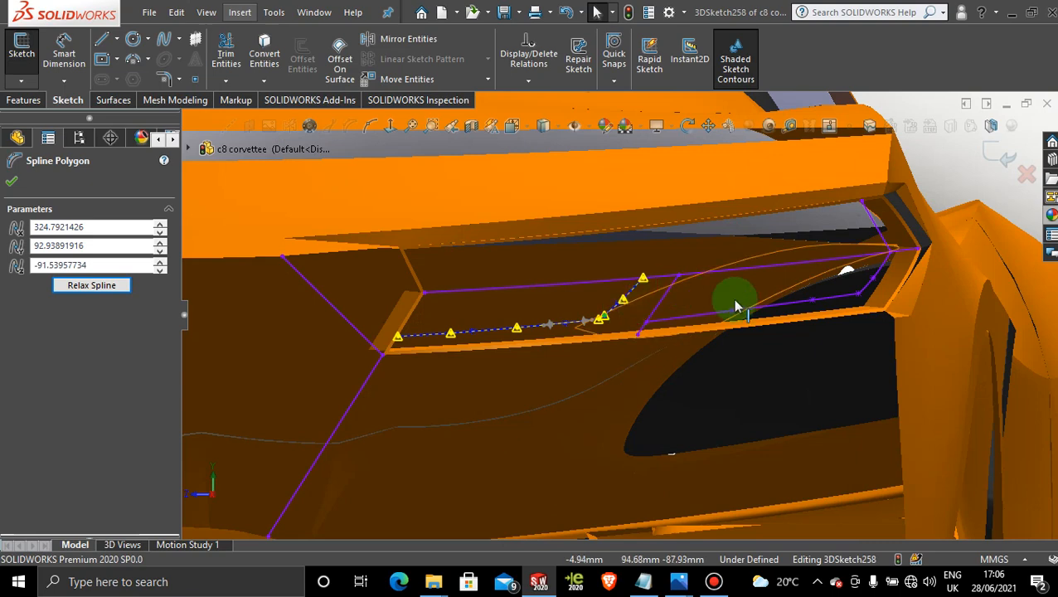
pyautogui.scroll(-2, 698, 313)
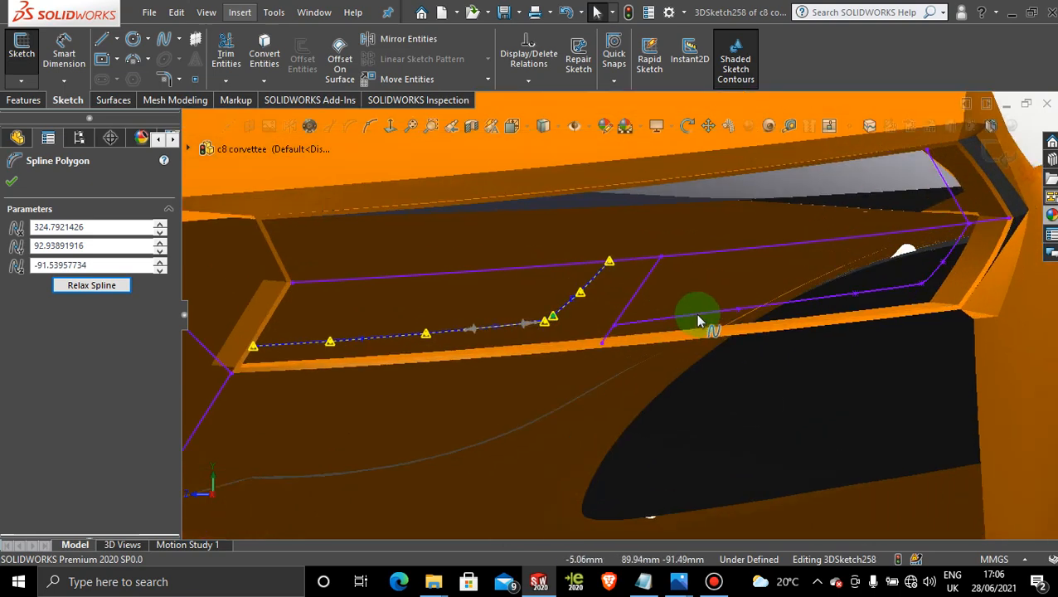
pyautogui.click(612, 263)
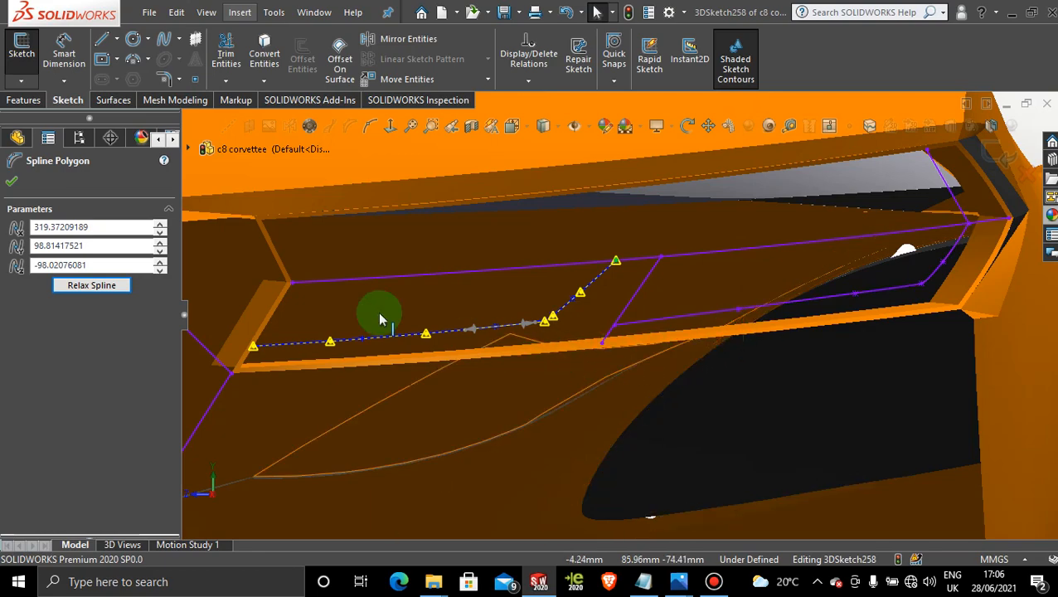
# Reshape the bend from the top view, placing the vertex beside the outer end at about X 322.31, Y 95.44, Z -95.80.
pyautogui.moveTo(448, 267); pyautogui.dragTo(484, 366, button='middle')
pyautogui.press('space')
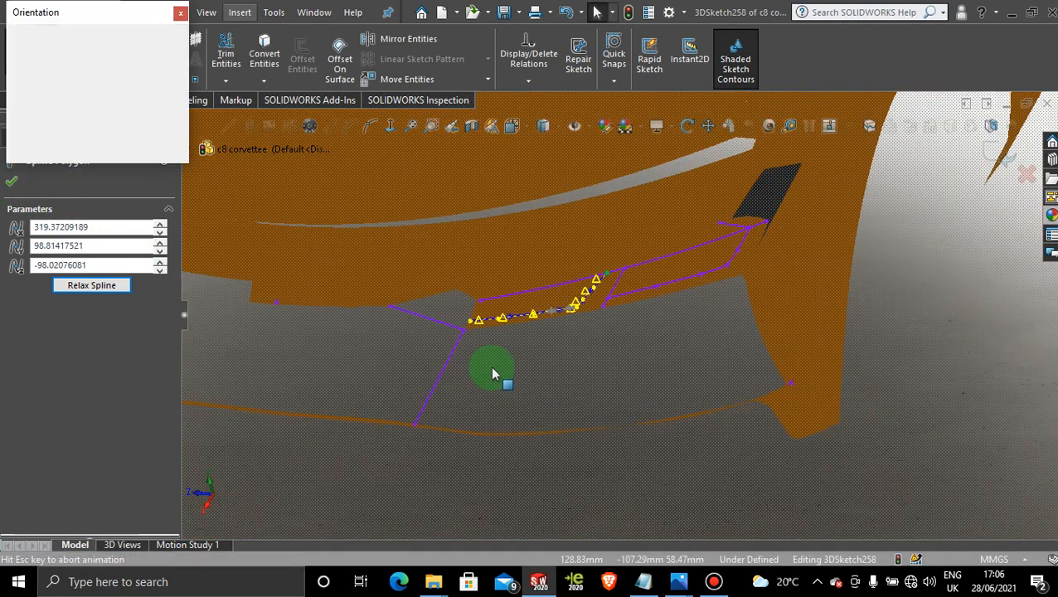
pyautogui.click(452, 313)
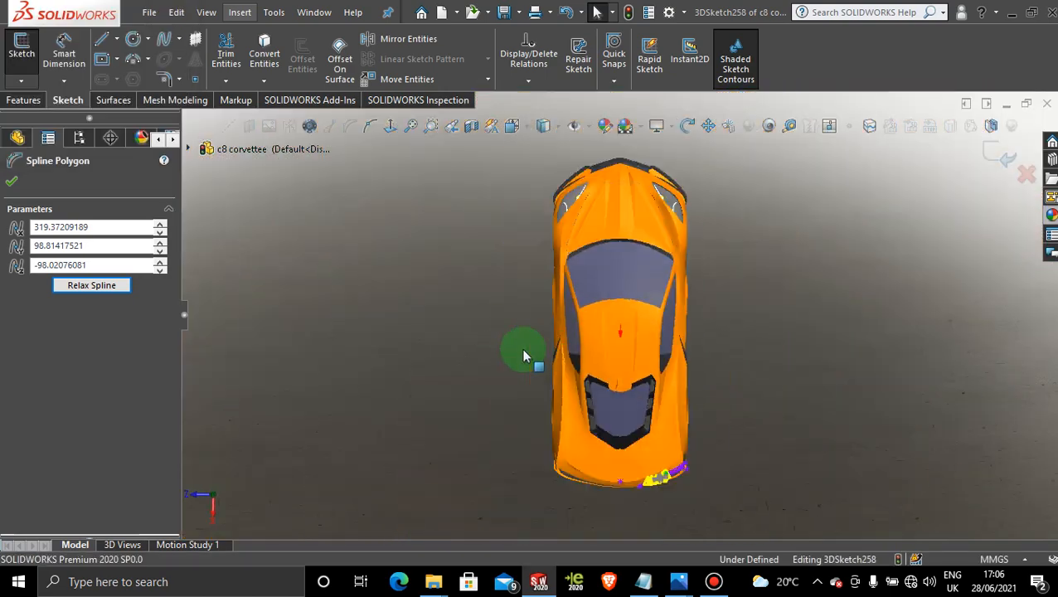
pyautogui.scroll(-10, 614, 449)
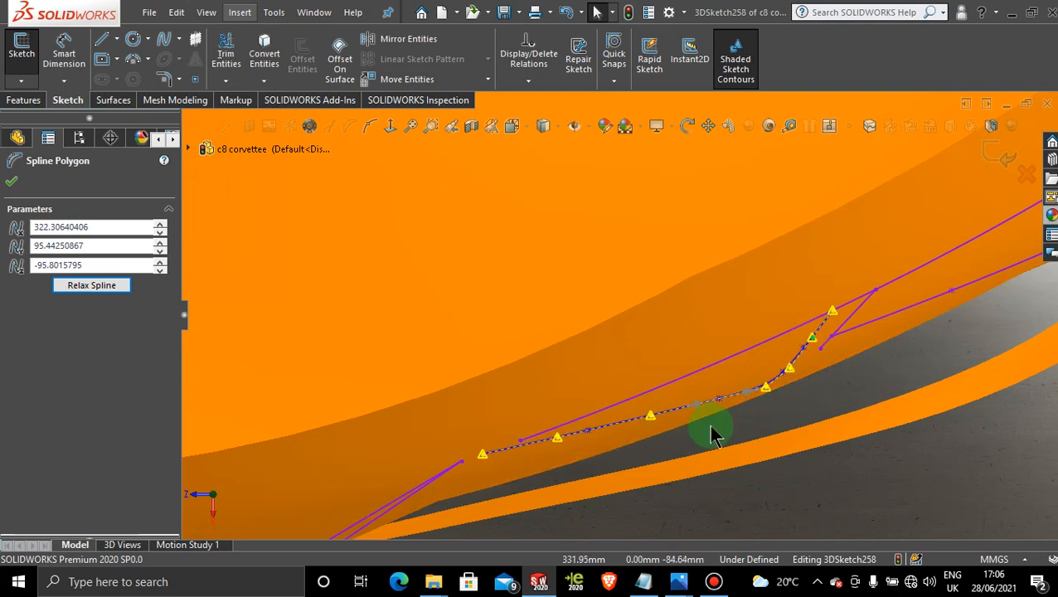
pyautogui.scroll(3, 828, 405)
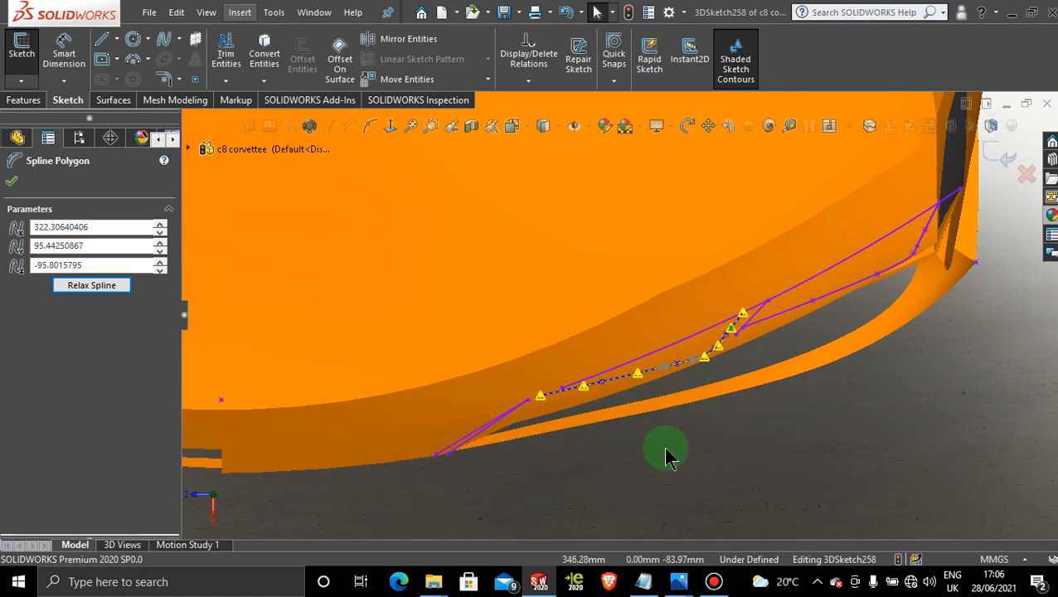
# Examine how the spline lies against the recess faces and the guide spline from above, below and at oblique angles.
pyautogui.moveTo(670, 455)
pyautogui.mouseDown(button='middle')
pyautogui.moveTo(656, 307)
pyautogui.moveTo(633, 217)
pyautogui.moveTo(708, 449)
pyautogui.moveTo(704, 420)
pyautogui.moveTo(652, 402)
pyautogui.moveTo(600, 453)
pyautogui.moveTo(612, 473)
pyautogui.moveTo(646, 464)
pyautogui.moveTo(721, 329)
pyautogui.moveTo(742, 331)
pyautogui.mouseUp(button='middle')
pyautogui.press('space')
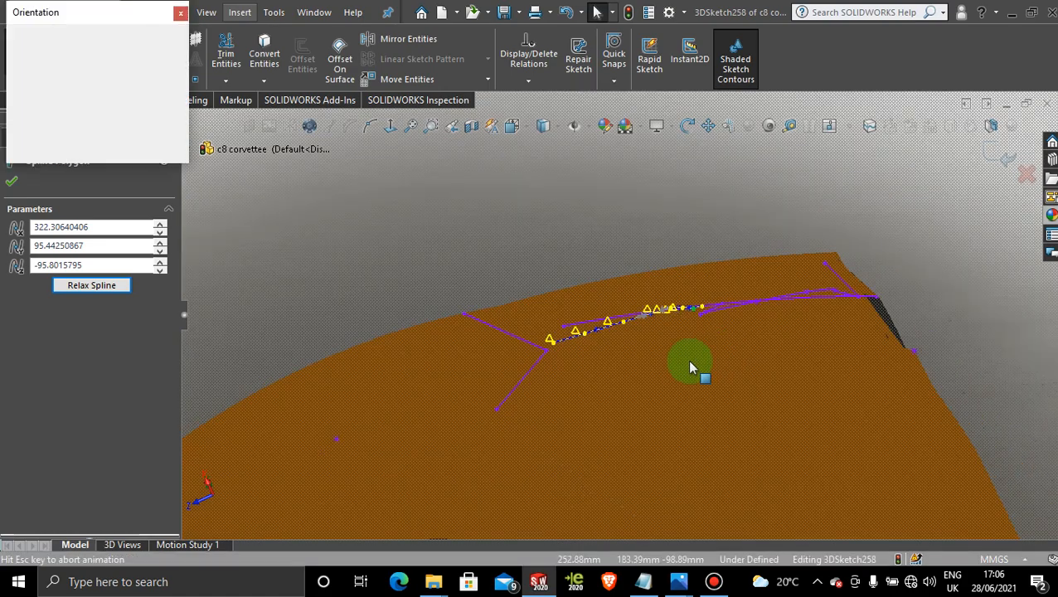
pyautogui.click(486, 298)
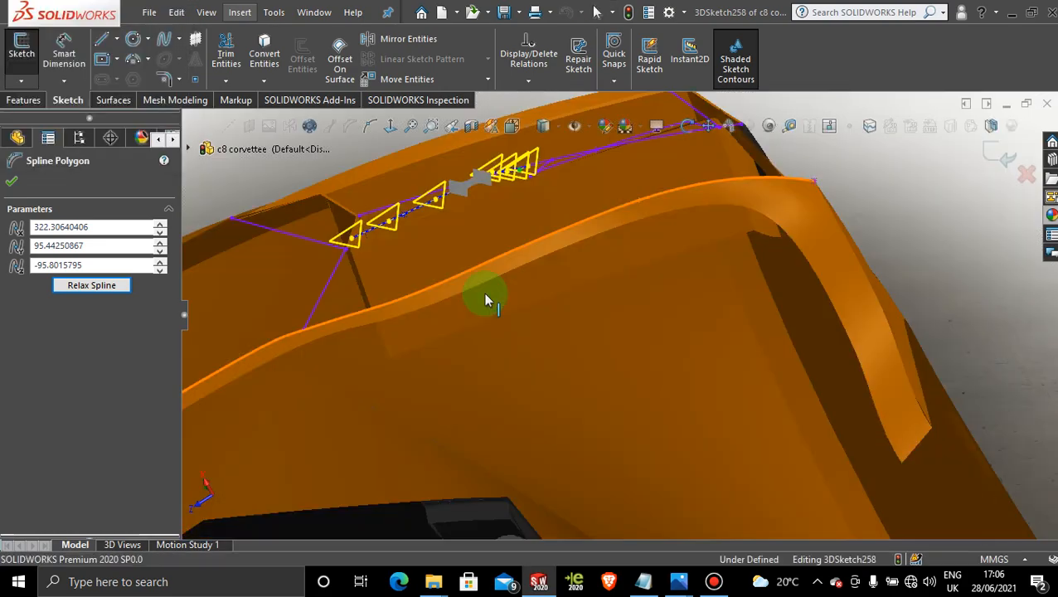
pyautogui.moveTo(486, 299); pyautogui.dragTo(503, 274, button='middle')
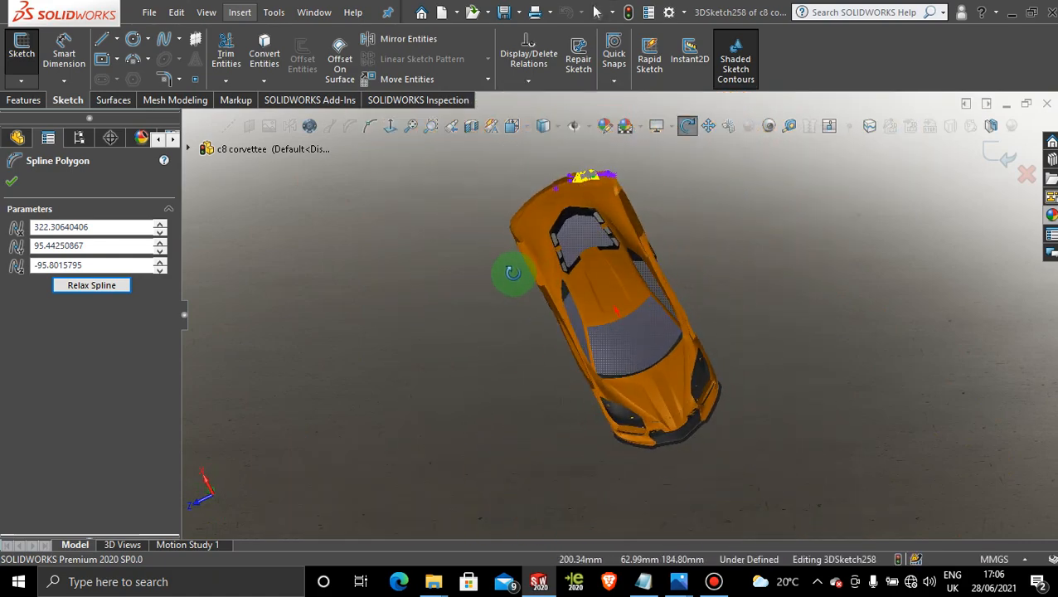
pyautogui.press('space')
pyautogui.click(510, 415)
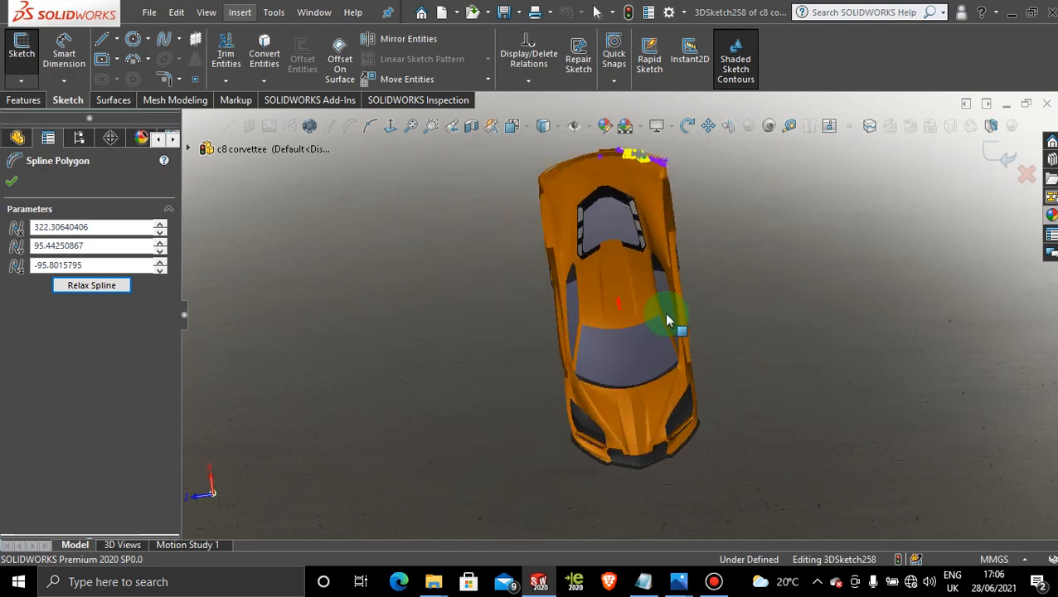
pyautogui.scroll(-6, 531, 222)
pyautogui.scroll(-3, 688, 241)
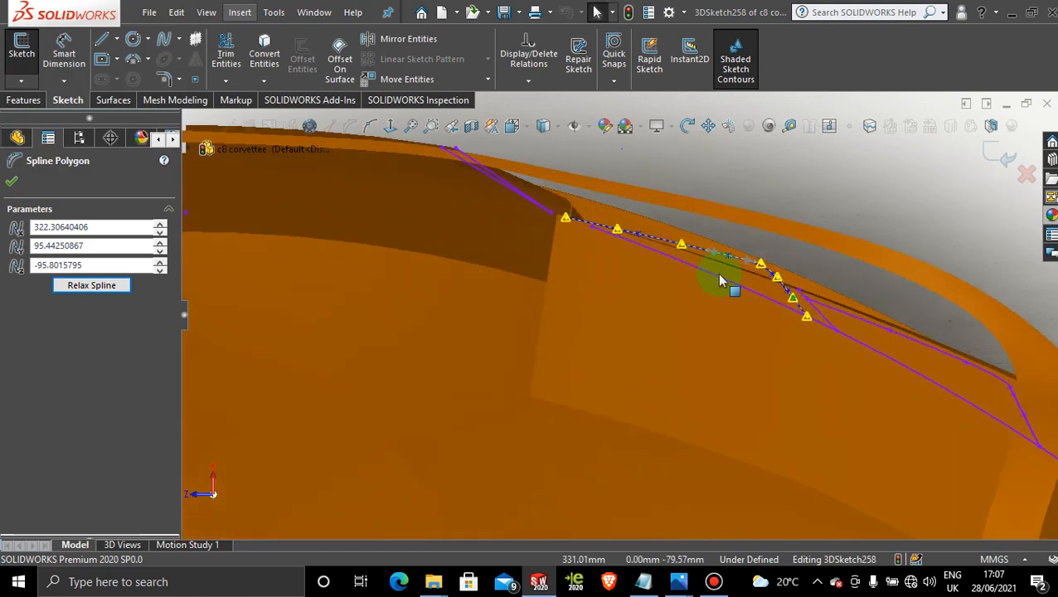
pyautogui.scroll(-1, 730, 290)
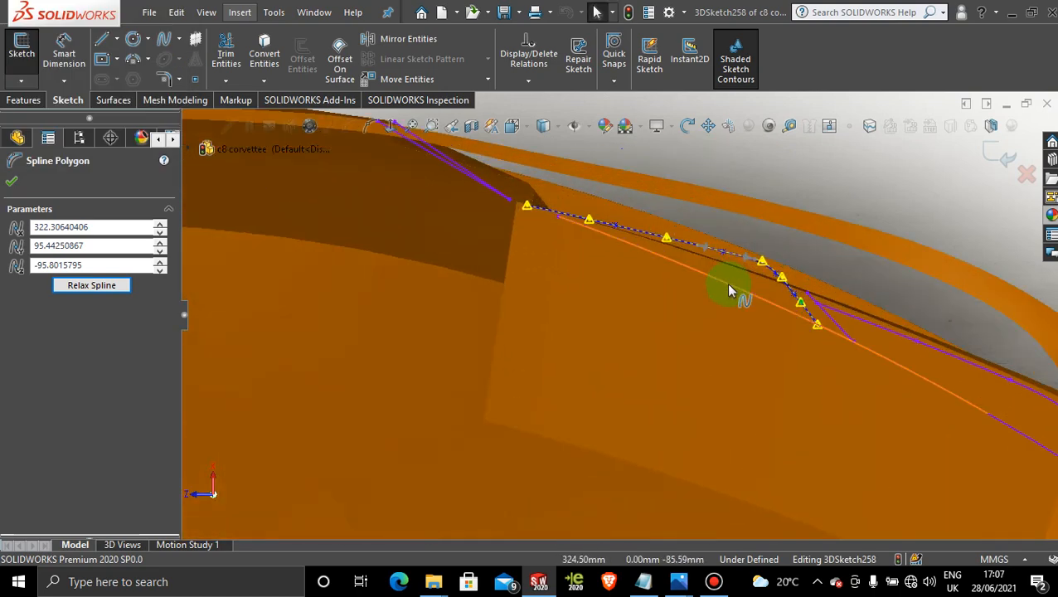
pyautogui.scroll(-1, 664, 296)
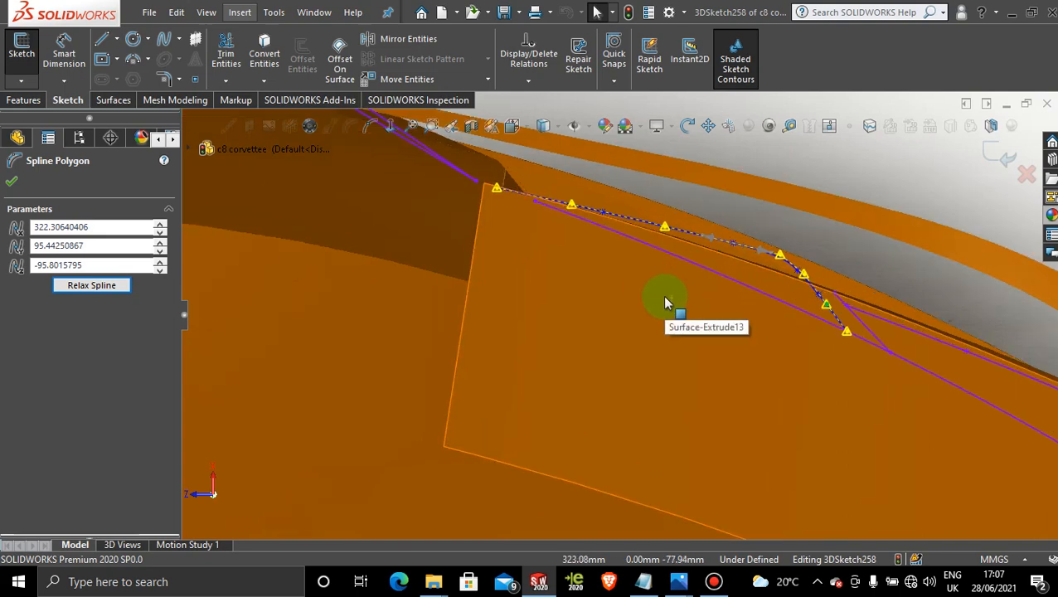
pyautogui.scroll(5, 665, 301)
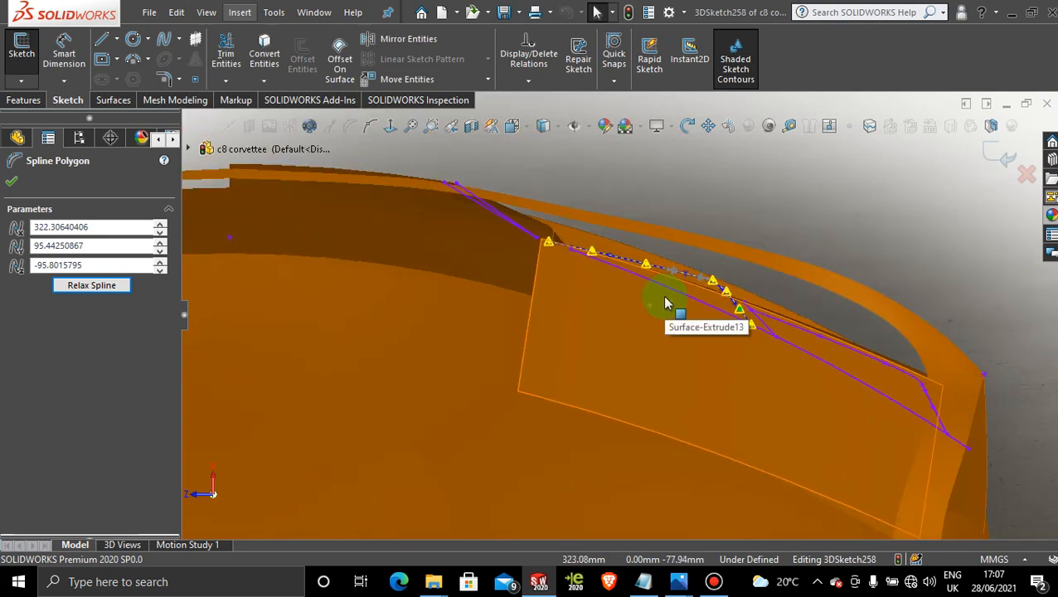
pyautogui.moveTo(685, 235); pyautogui.dragTo(685, 293, button='middle')
pyautogui.press('space')
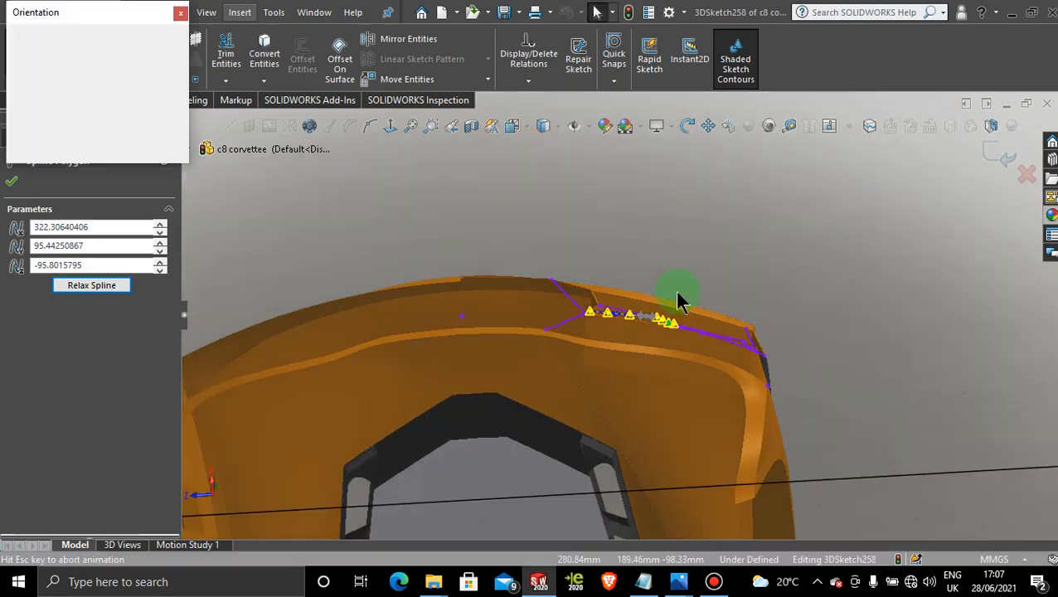
pyautogui.click(515, 345)
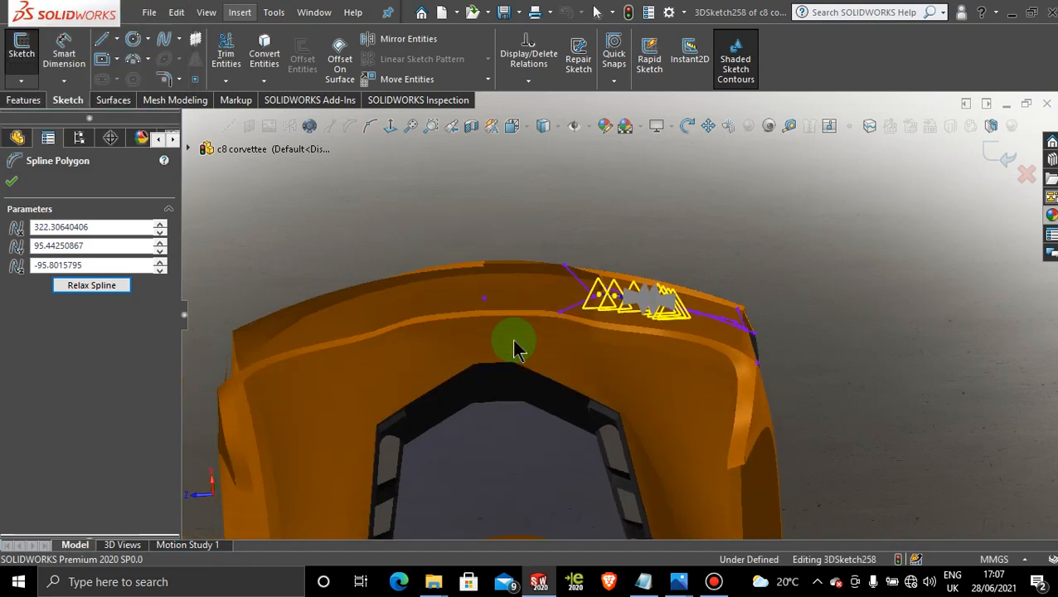
pyautogui.scroll(-10, 656, 170)
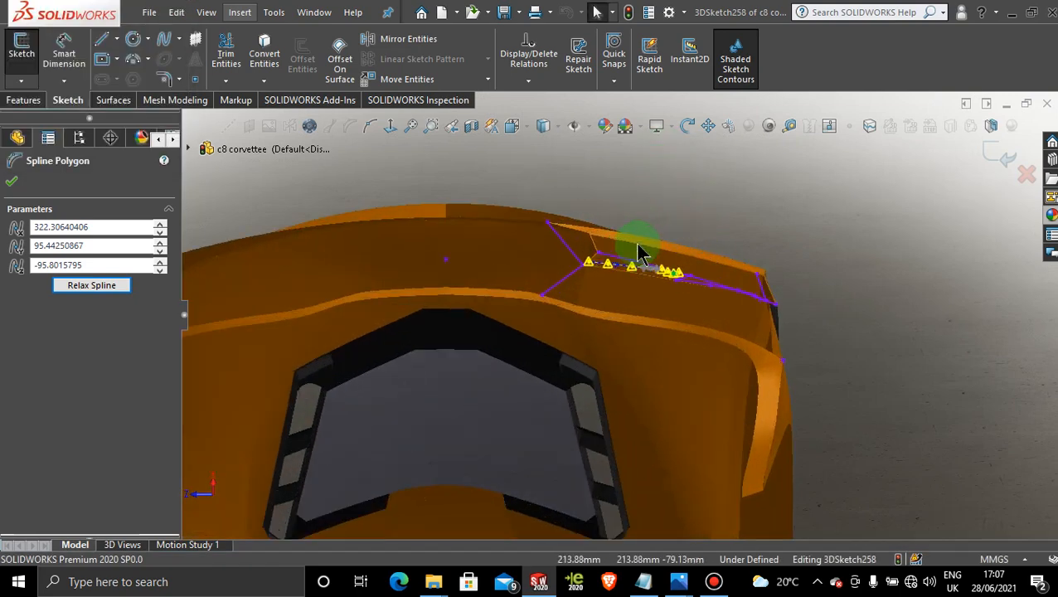
pyautogui.scroll(-3, 670, 299)
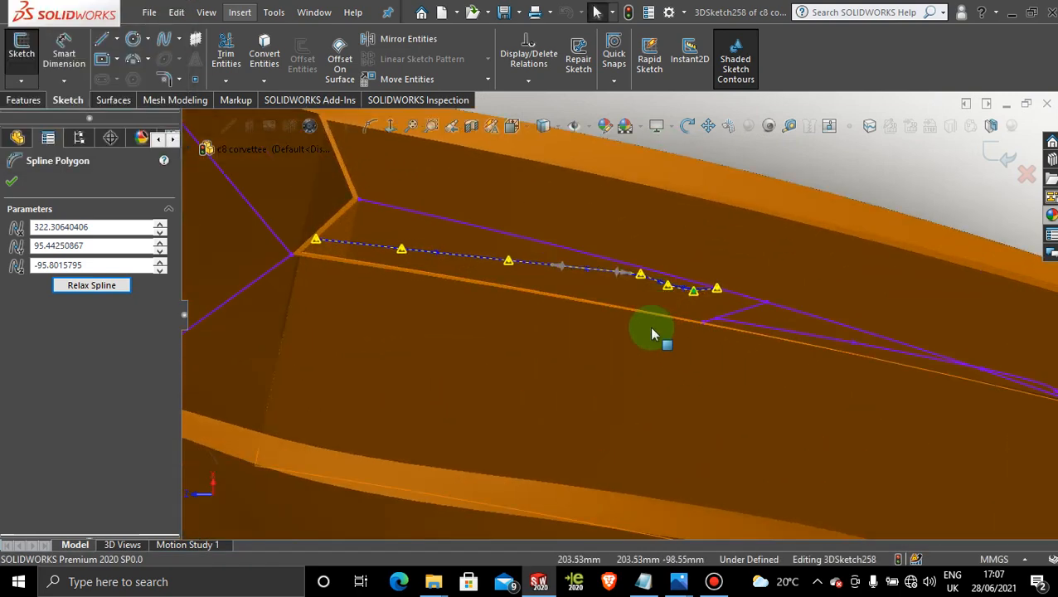
pyautogui.moveTo(825, 366); pyautogui.dragTo(396, 288, button='middle')
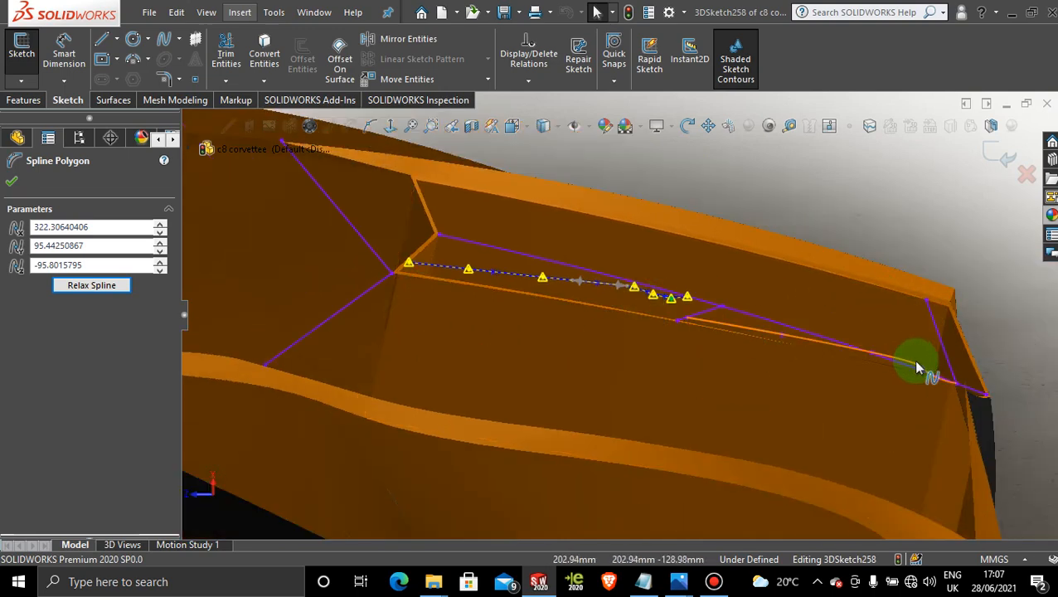
# Straighten the inner run as seen from below, moving its outer vertex to about X 330.37, Y 90.68, Z -78.25.
pyautogui.scroll(-2, 577, 291)
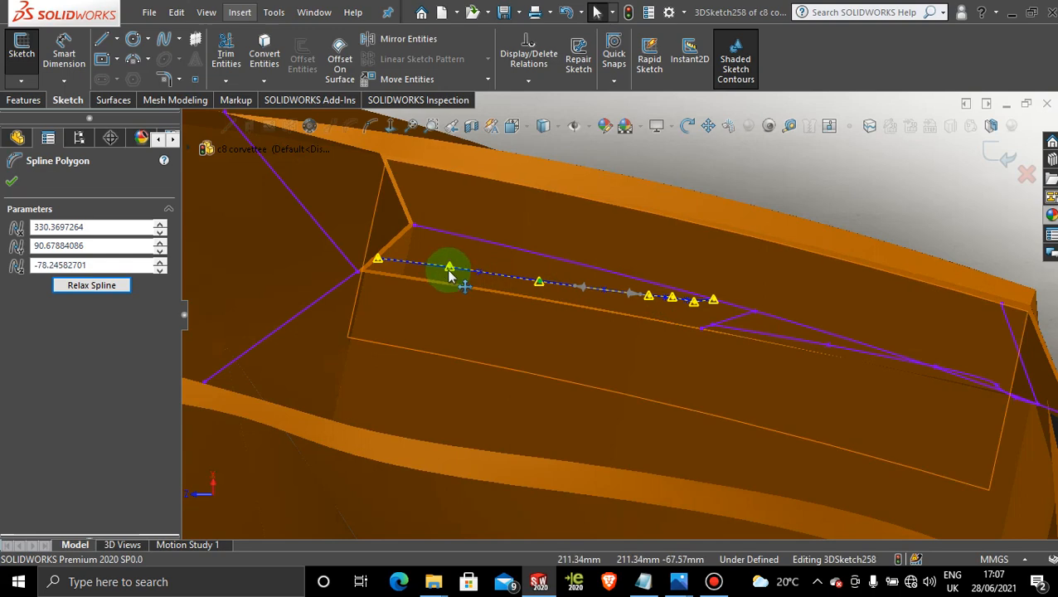
pyautogui.moveTo(450, 268); pyautogui.dragTo(450, 271)
pyautogui.scroll(-4, 646, 299)
# Smooth the curve from below, placing the inner bend vertex at about X 326.87, Y 91.52, Z -90.53 and the inner-run vertex at X 333.02, Y 90.10, Z -68.05.
pyautogui.click(700, 298)
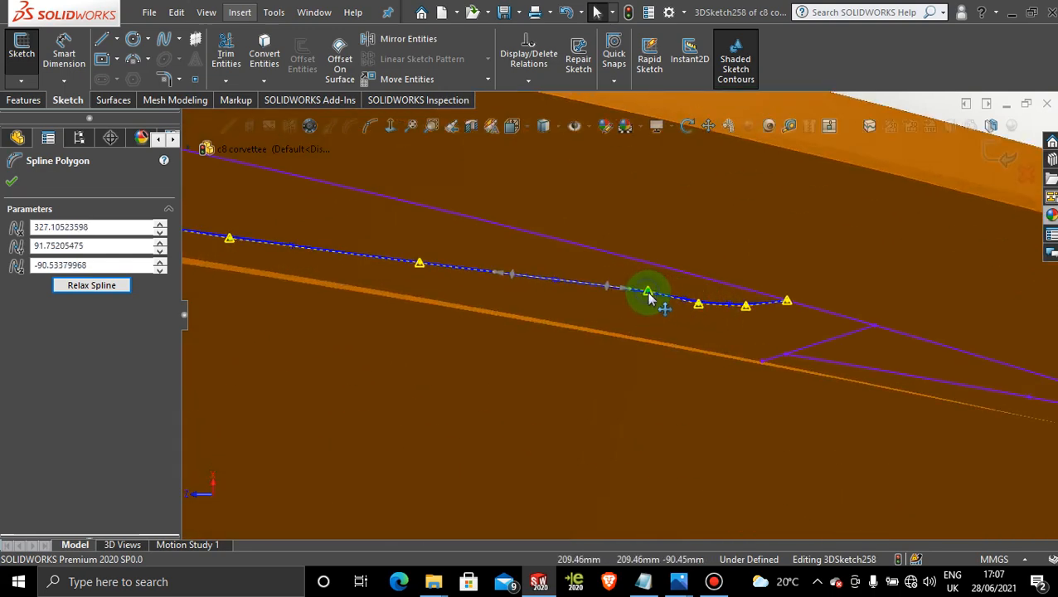
pyautogui.moveTo(651, 299); pyautogui.dragTo(652, 307)
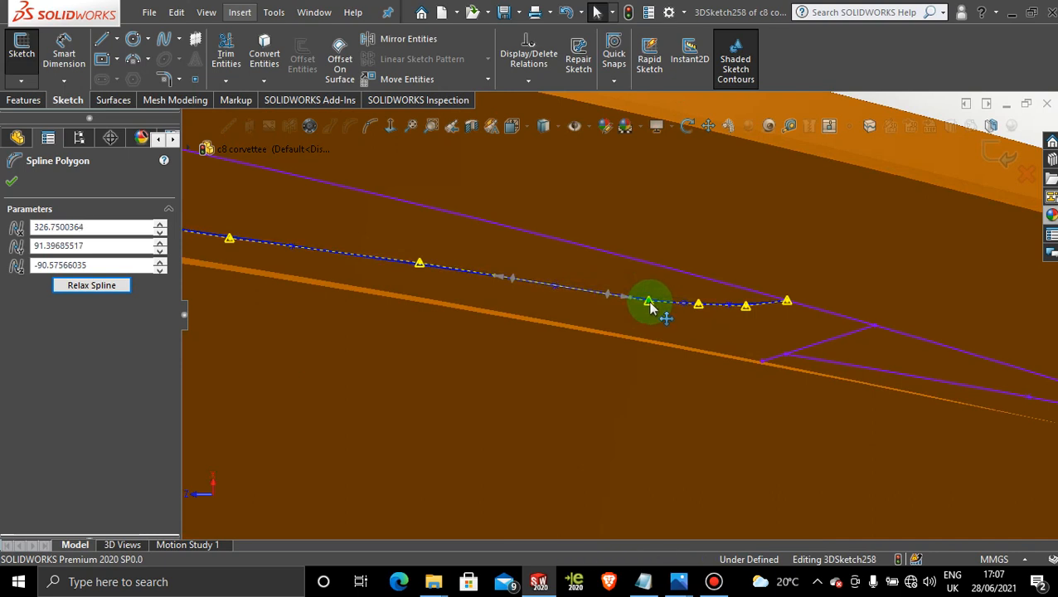
pyautogui.click(701, 302)
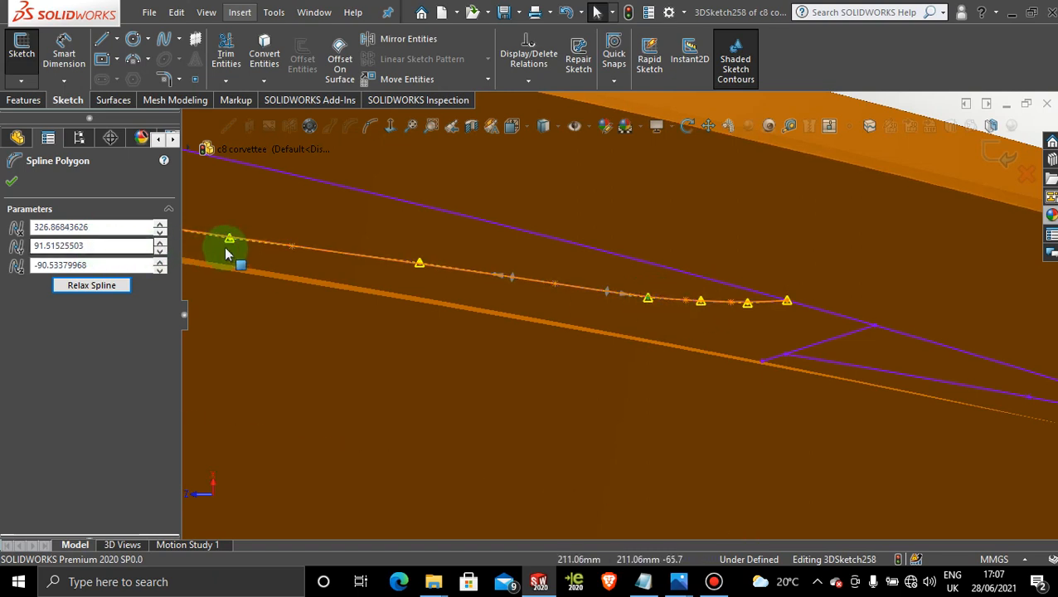
pyautogui.scroll(3, 489, 288)
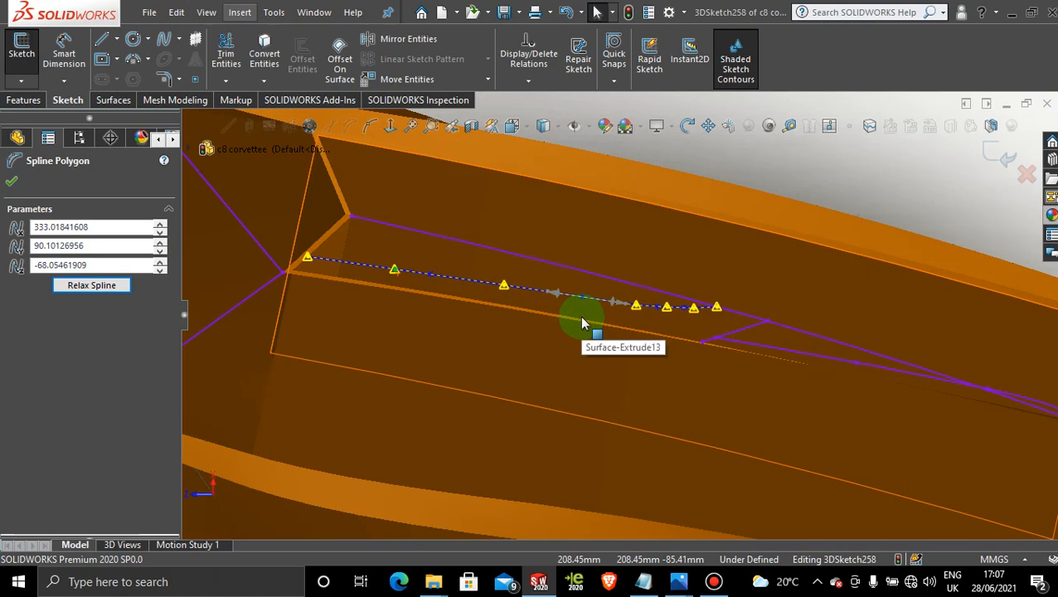
pyautogui.scroll(3, 580, 316)
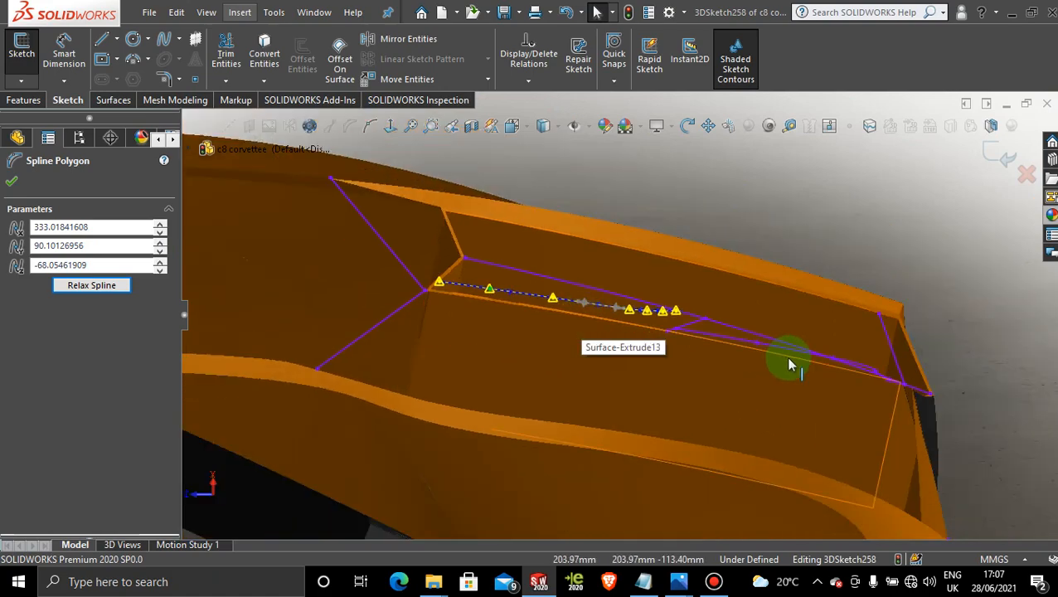
# Move the bend's two outer vertices upward from the rear view, placing the lower one at about X 325.41, Y 95.00, Z -94.74.
pyautogui.moveTo(845, 241); pyautogui.dragTo(442, 382, button='middle')
pyautogui.press('space')
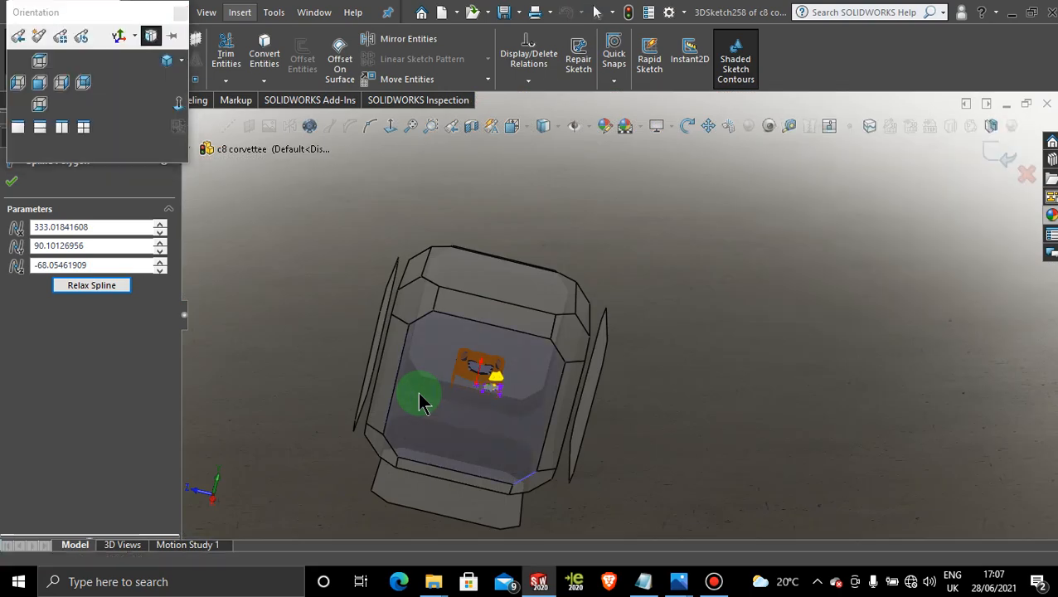
pyautogui.press('Escape')
pyautogui.scroll(-7, 730, 308)
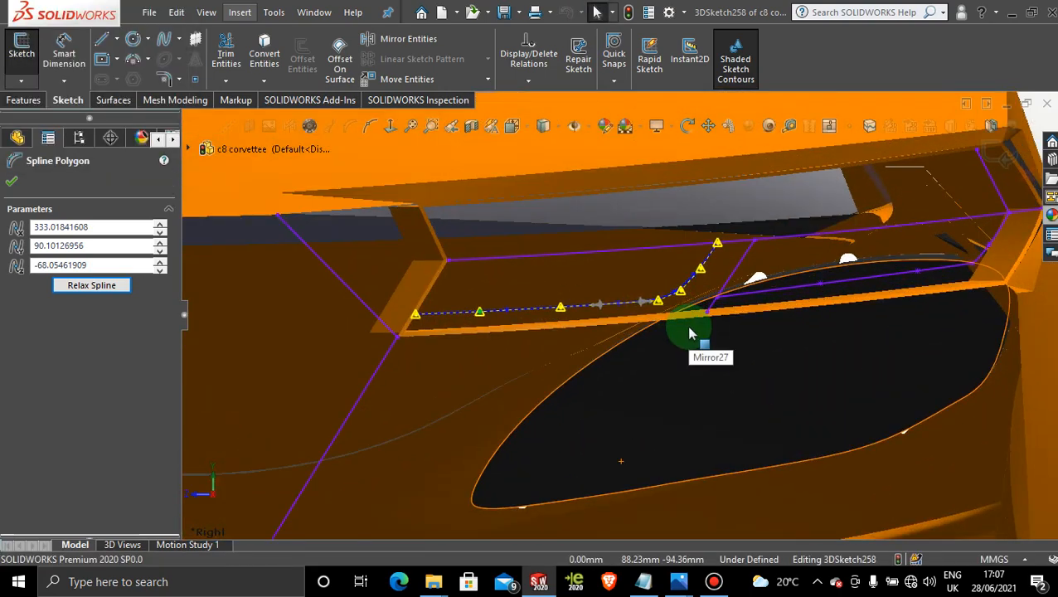
pyautogui.scroll(-3, 609, 312)
pyautogui.scroll(-1, 720, 293)
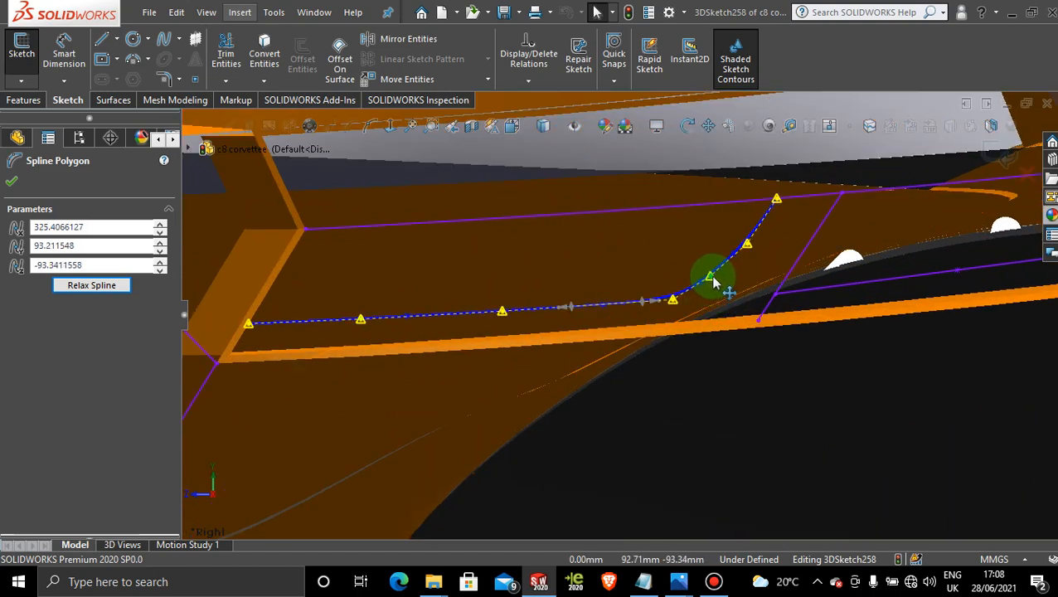
pyautogui.moveTo(714, 277); pyautogui.dragTo(714, 277)
pyautogui.moveTo(747, 243); pyautogui.dragTo(729, 259)
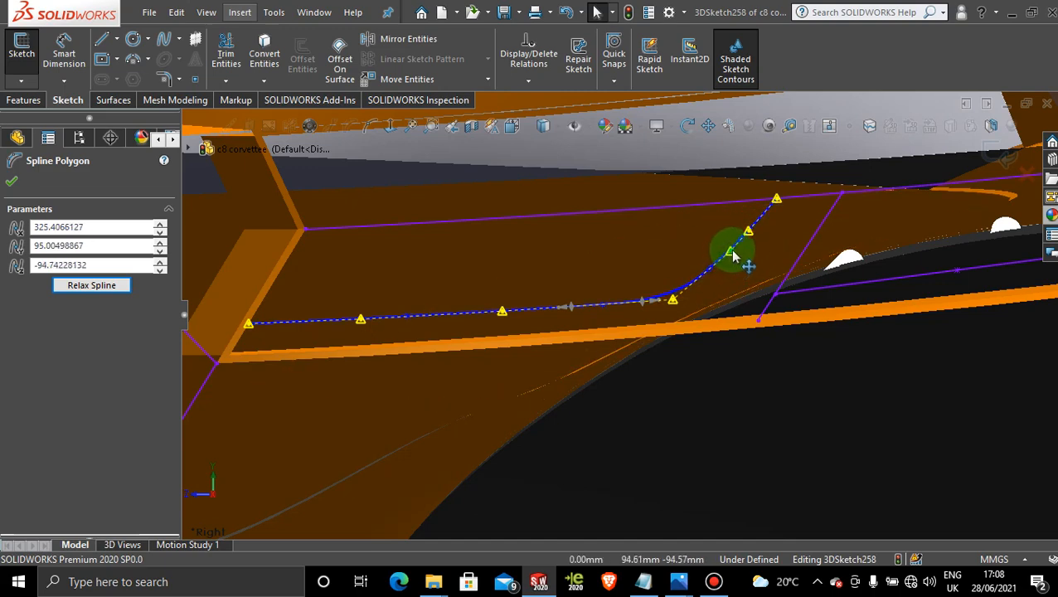
# Sharpen the bend by moving the inner-run vertex to about Y 91.19, Z -88.91, and place the vertex nearest the outer end at Y 96.41, Z -95.80.
pyautogui.moveTo(524, 310); pyautogui.dragTo(651, 308)
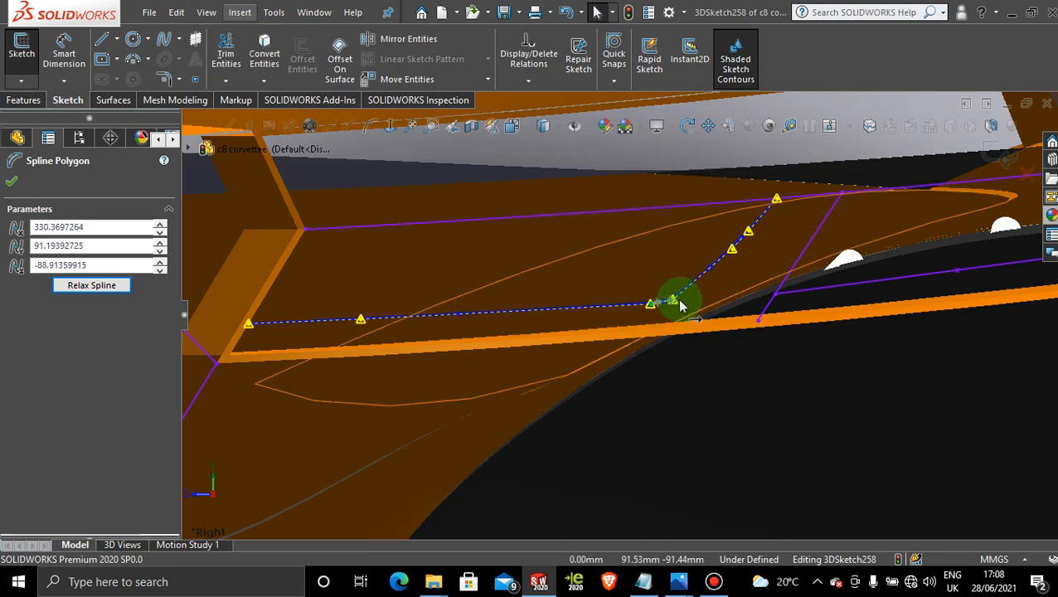
pyautogui.moveTo(719, 262); pyautogui.dragTo(685, 294)
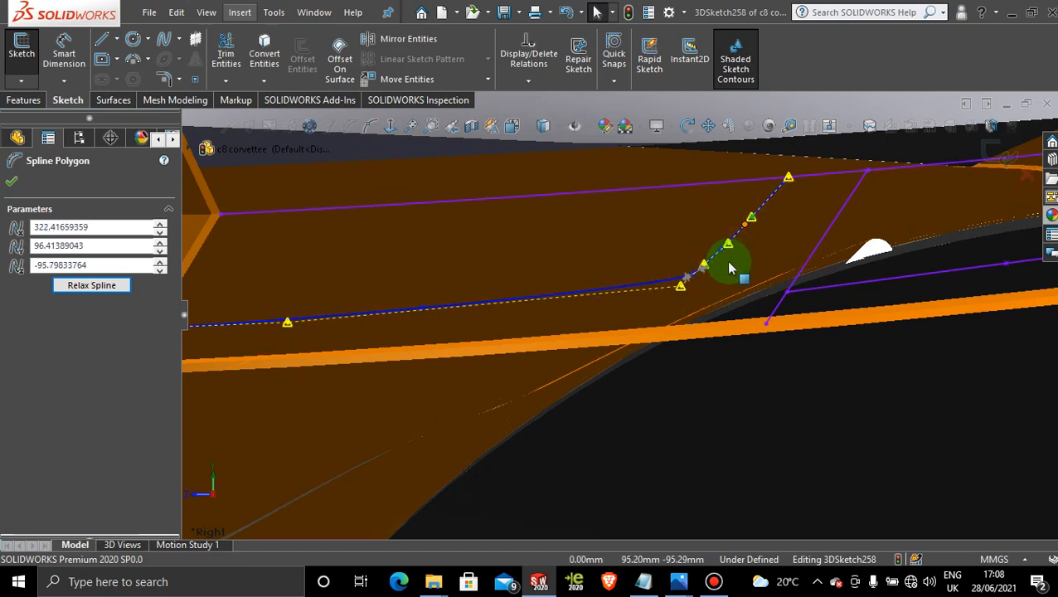
pyautogui.moveTo(729, 267); pyautogui.dragTo(707, 292, button='middle')
pyautogui.scroll(3, 715, 303)
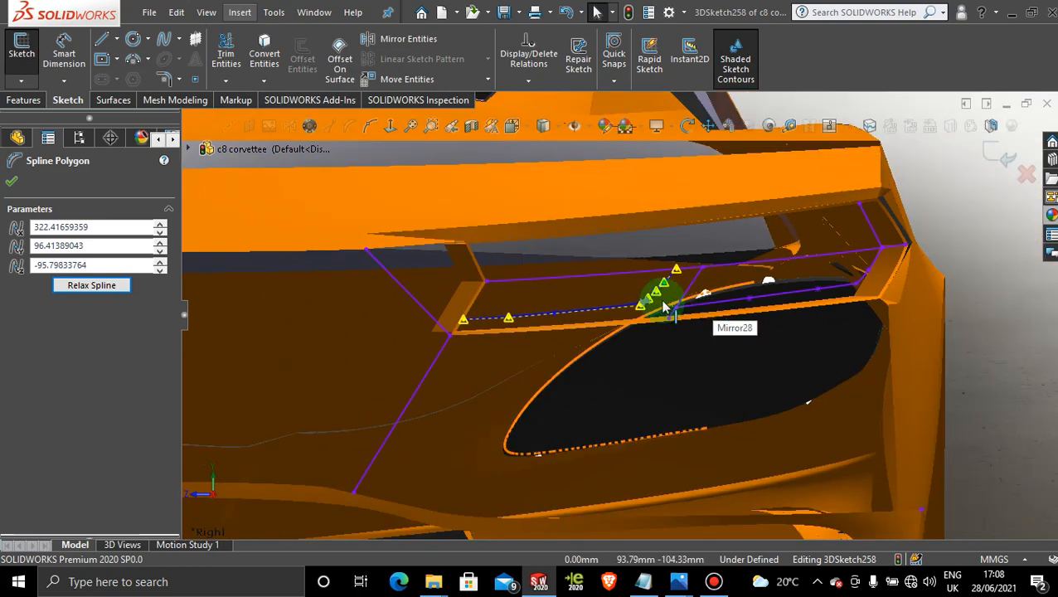
# Raise the spline's inner-run vertex from the rear view to about Y 90.50, Z -68.52.
pyautogui.scroll(-2, 583, 309)
pyautogui.click(479, 324)
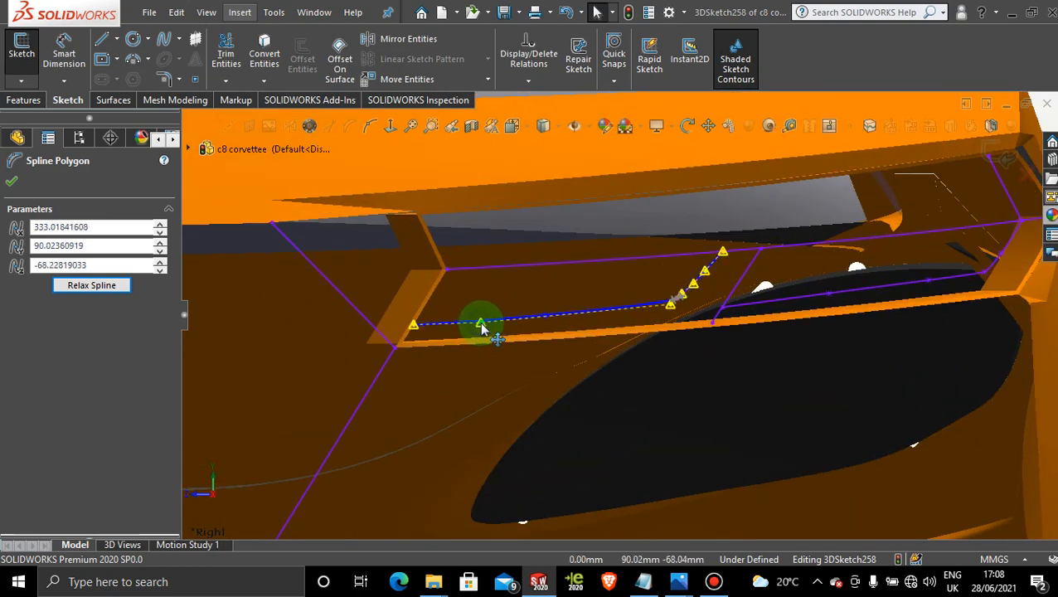
pyautogui.scroll(-3, 750, 292)
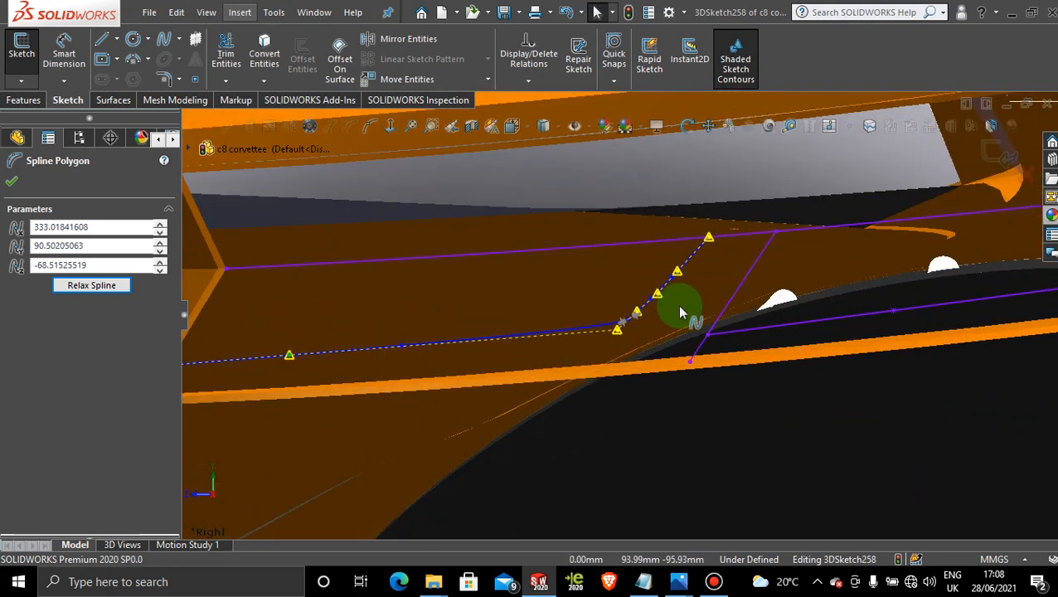
# Line up the spline's vertices along the lower guide line as seen from above, placing the inner-run vertex at about X 332.49, Z -66.97.
pyautogui.scroll(5, 678, 313)
pyautogui.moveTo(677, 304); pyautogui.dragTo(425, 307, button='middle')
pyautogui.moveTo(431, 304)
pyautogui.mouseDown(button='middle')
pyautogui.moveTo(456, 323)
pyautogui.moveTo(466, 384)
pyautogui.moveTo(467, 267)
pyautogui.moveTo(482, 199)
pyautogui.moveTo(470, 254)
pyautogui.moveTo(480, 340)
pyautogui.moveTo(541, 415)
pyautogui.moveTo(392, 354)
pyautogui.moveTo(432, 371)
pyautogui.moveTo(524, 371)
pyautogui.moveTo(538, 236)
pyautogui.moveTo(623, 295)
pyautogui.moveTo(544, 236)
pyautogui.moveTo(536, 137)
pyautogui.moveTo(560, 279)
pyautogui.moveTo(545, 177)
pyautogui.mouseUp(button='middle')
pyautogui.moveTo(546, 280)
pyautogui.mouseDown(button='middle')
pyautogui.moveTo(560, 307)
pyautogui.moveTo(550, 314)
pyautogui.moveTo(539, 276)
pyautogui.mouseUp(button='middle')
pyautogui.press('space')
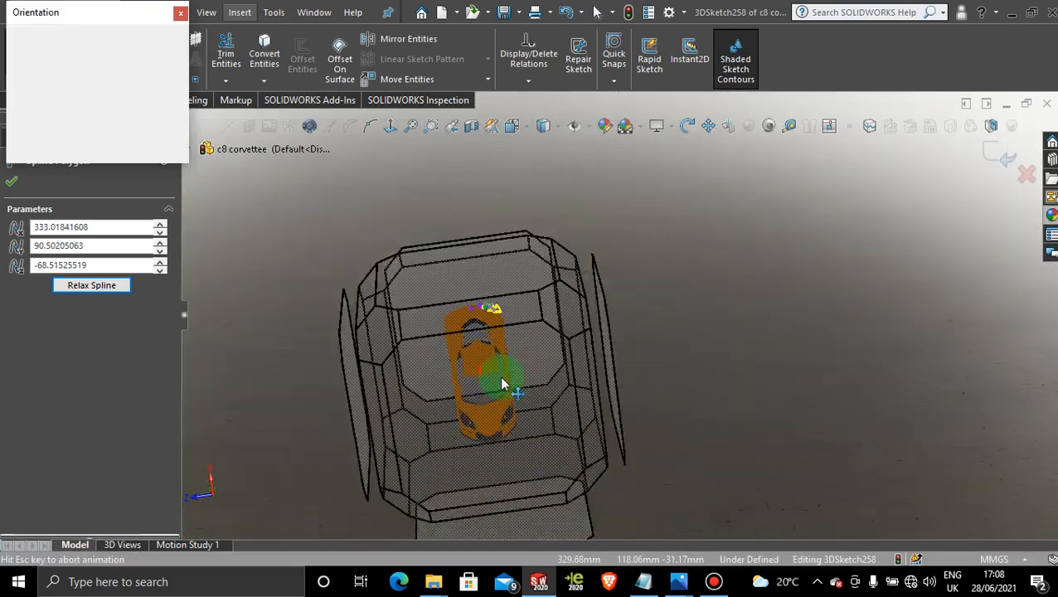
pyautogui.click(500, 380)
pyautogui.scroll(-10, 653, 187)
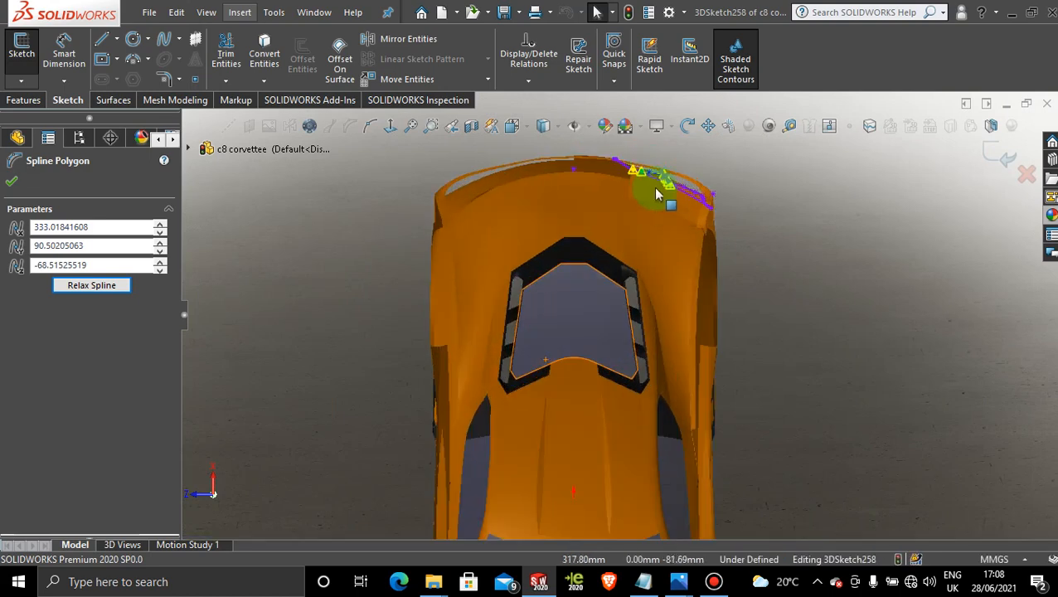
pyautogui.moveTo(670, 249); pyautogui.dragTo(621, 181, button='middle')
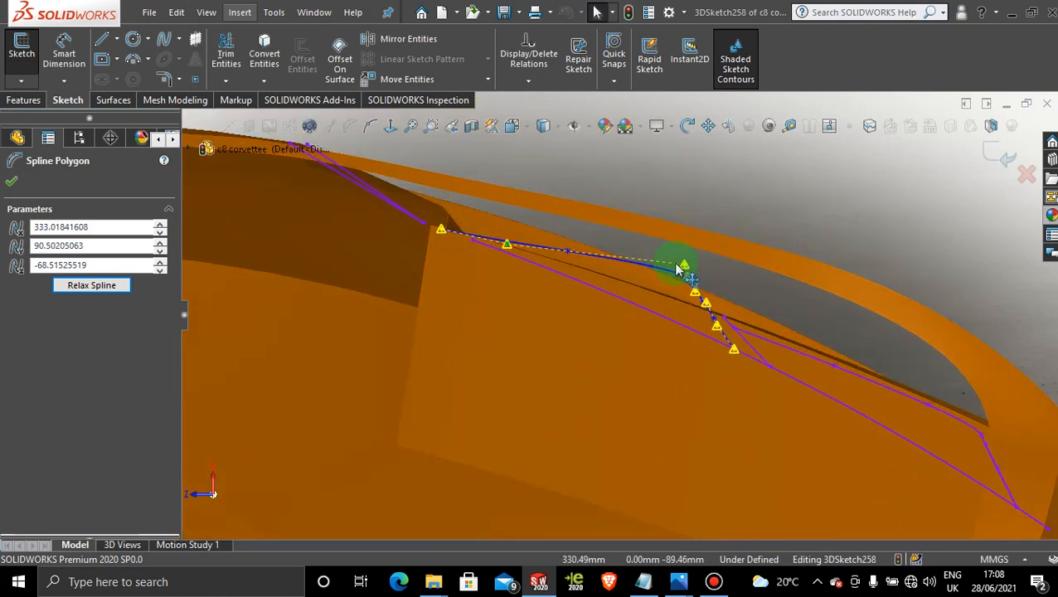
pyautogui.moveTo(685, 268); pyautogui.dragTo(543, 261)
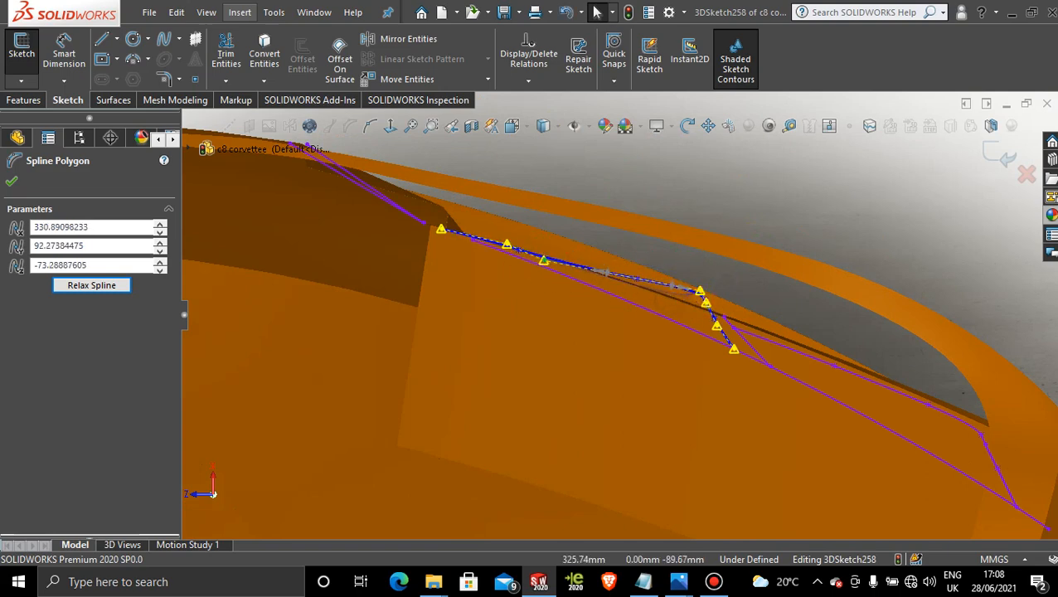
pyautogui.moveTo(699, 296); pyautogui.dragTo(619, 292)
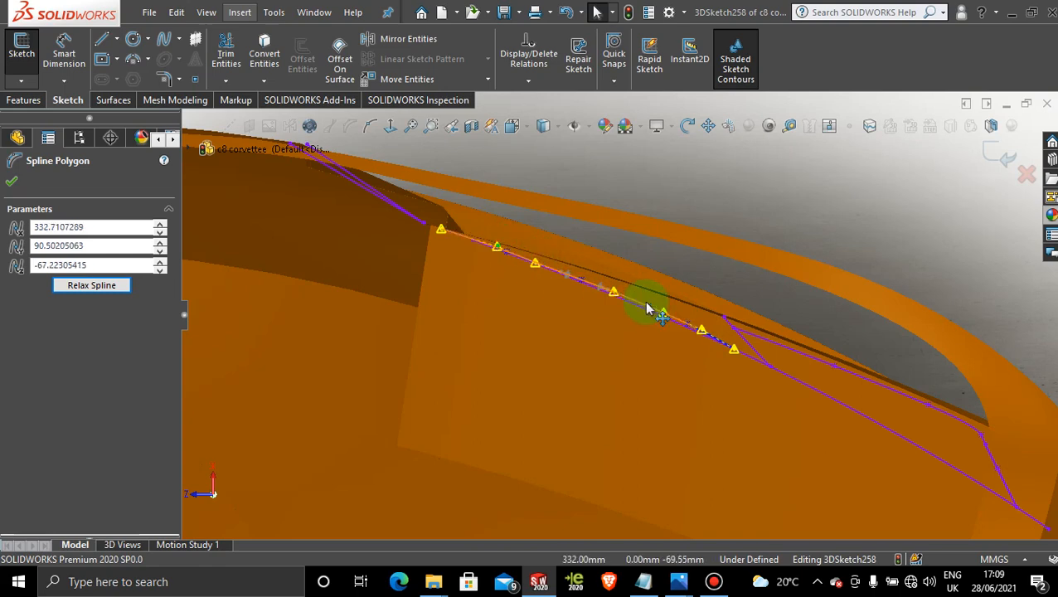
pyautogui.scroll(-1, 661, 320)
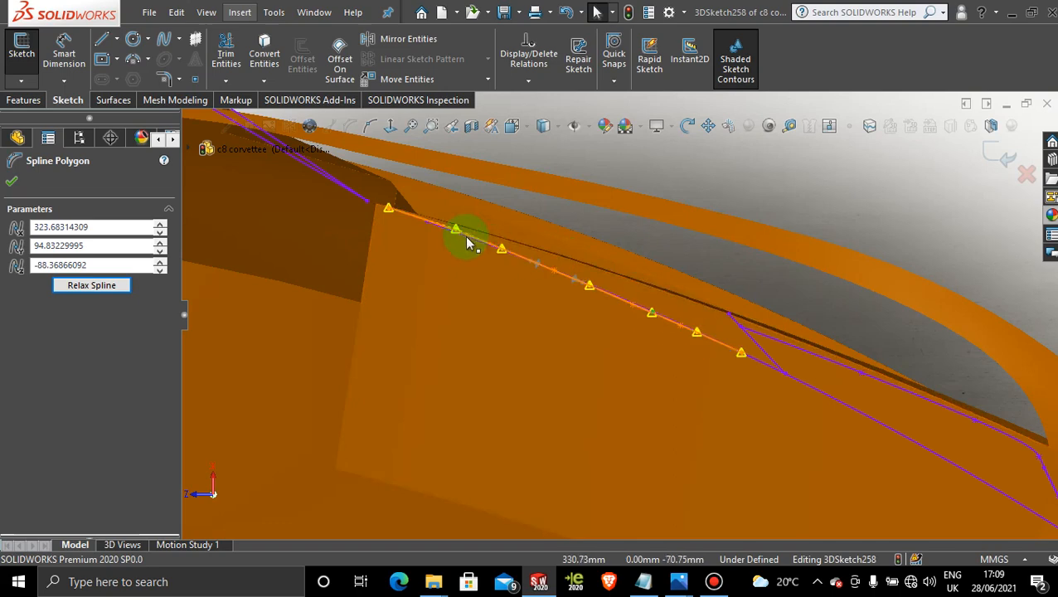
# Reshape the outer bend from the rear view by shifting its vertices outward, placing the outermost free vertex at about Y 95.53, Z -94.46.
pyautogui.moveTo(454, 236); pyautogui.dragTo(560, 460, button='middle')
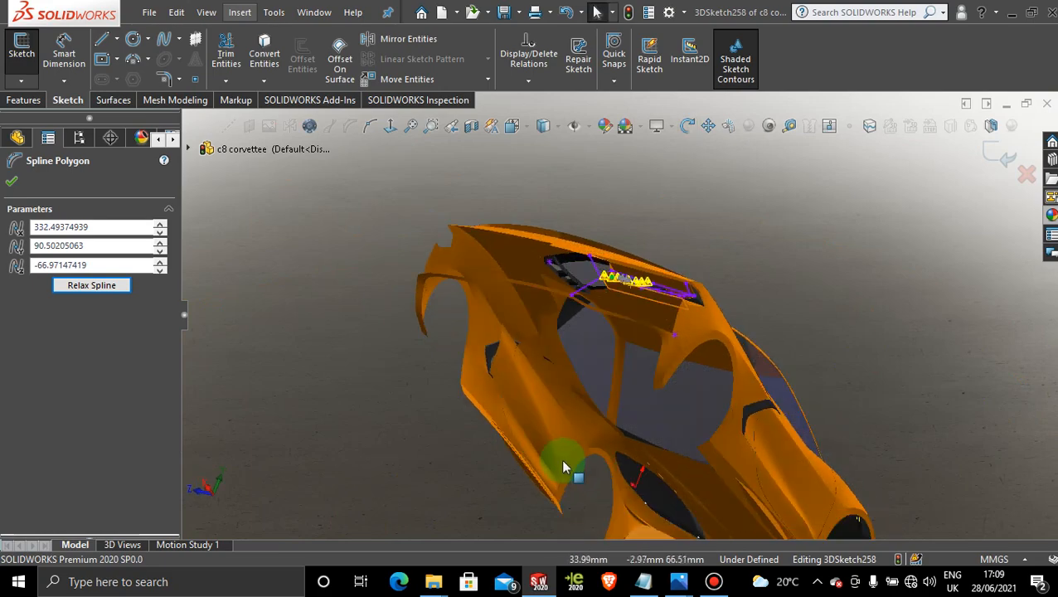
pyautogui.press('space')
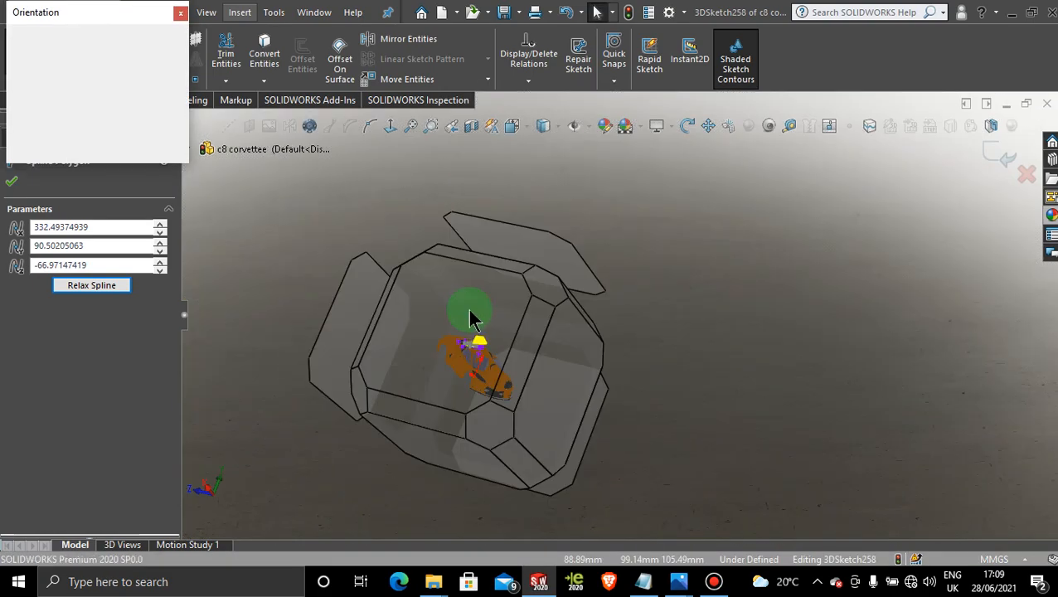
pyautogui.click(469, 310)
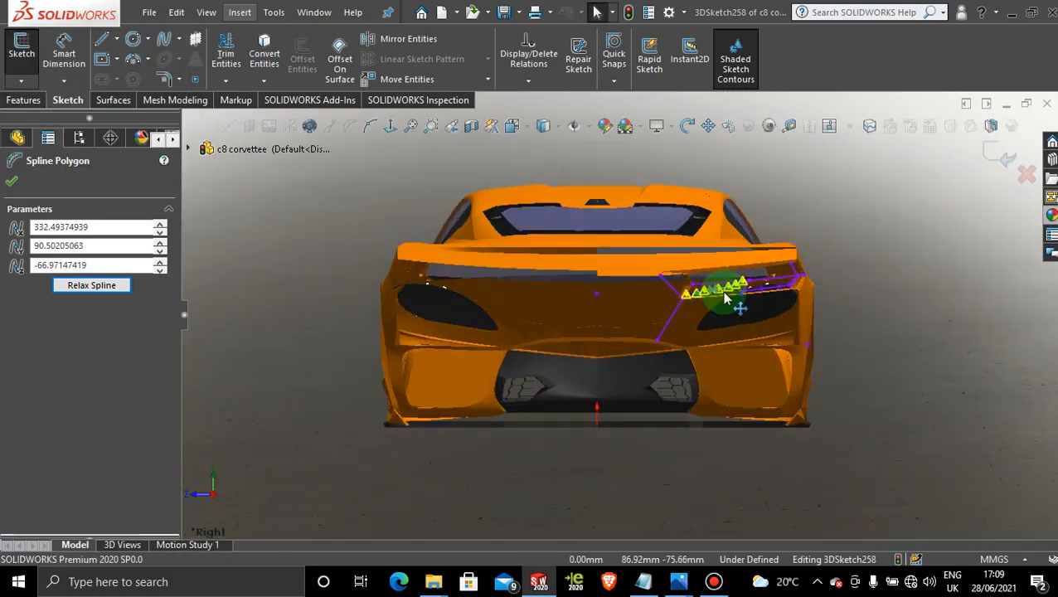
pyautogui.scroll(-5, 713, 307)
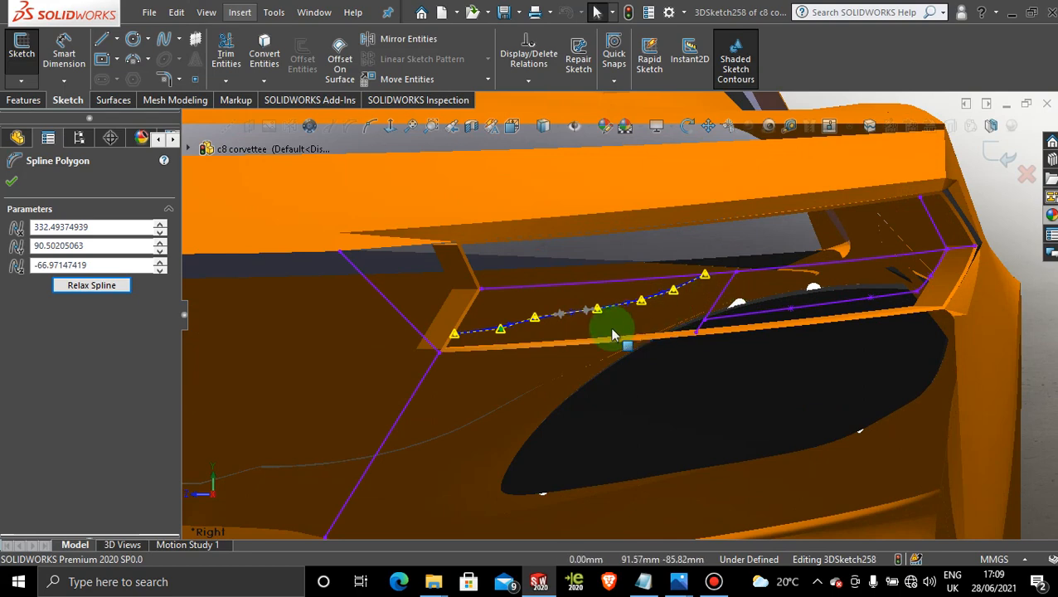
pyautogui.scroll(4, 613, 335)
pyautogui.scroll(-4, 630, 332)
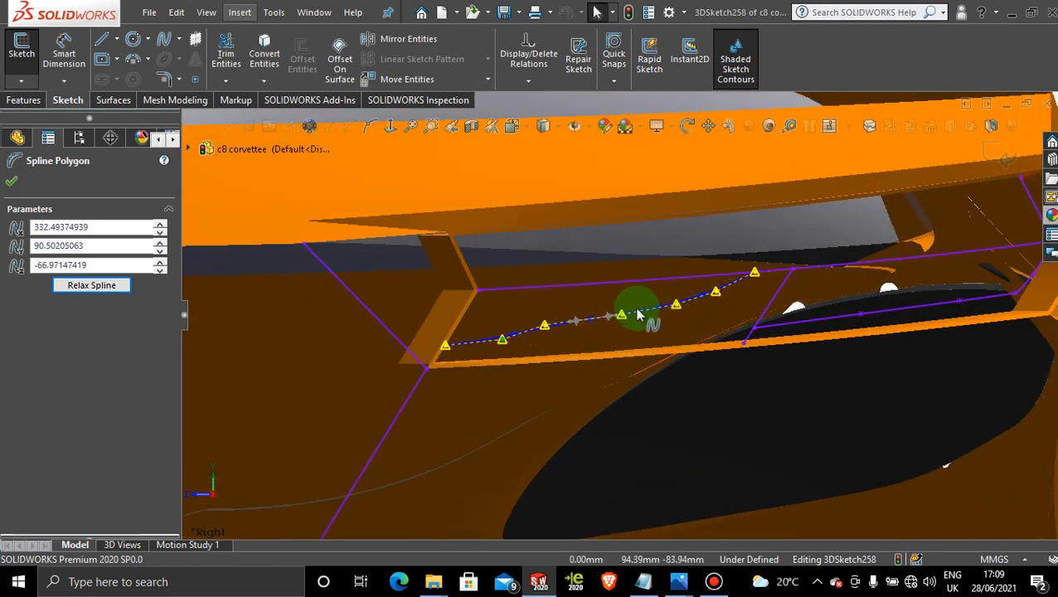
pyautogui.moveTo(623, 315); pyautogui.dragTo(680, 312)
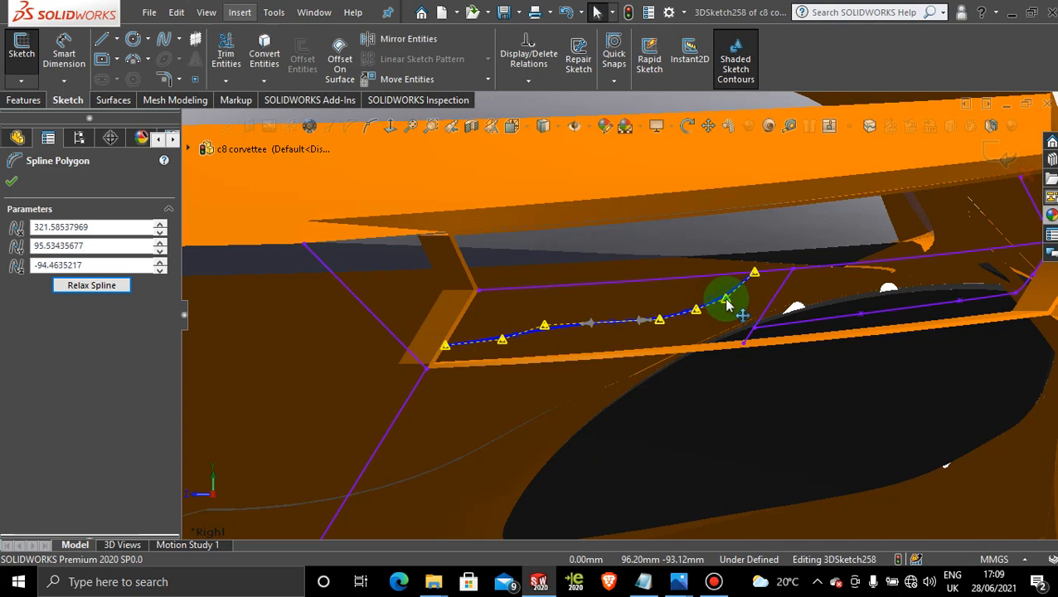
# Flatten the inner run and tighten the bend, placing the inner-run vertex at about Y 90.27, Z -67.48 and the inner bend vertex at Y 93.15, Z -90.63.
pyautogui.moveTo(728, 305); pyautogui.dragTo(583, 340)
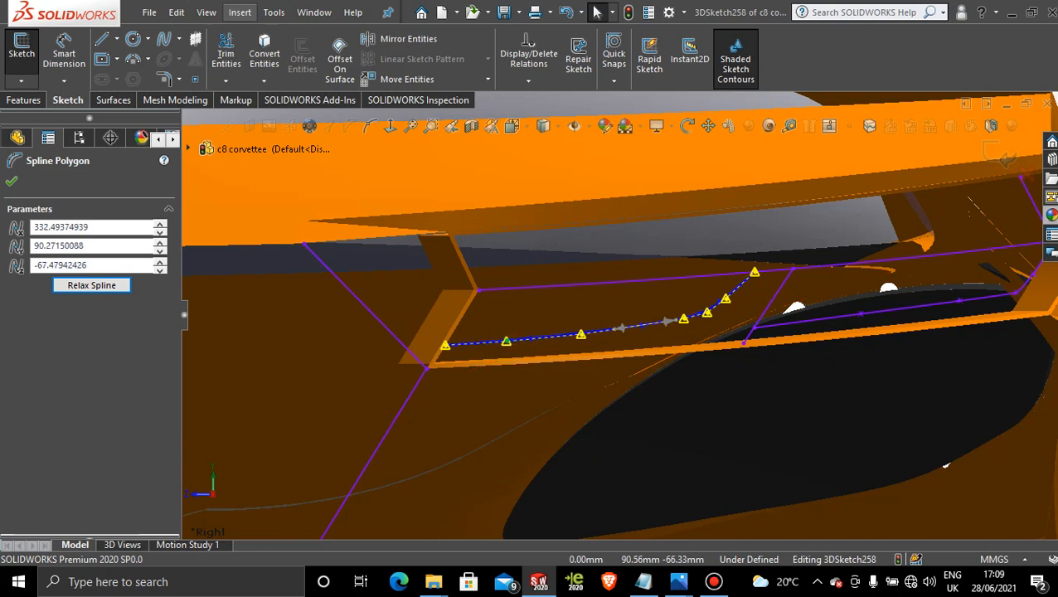
pyautogui.scroll(-2, 649, 355)
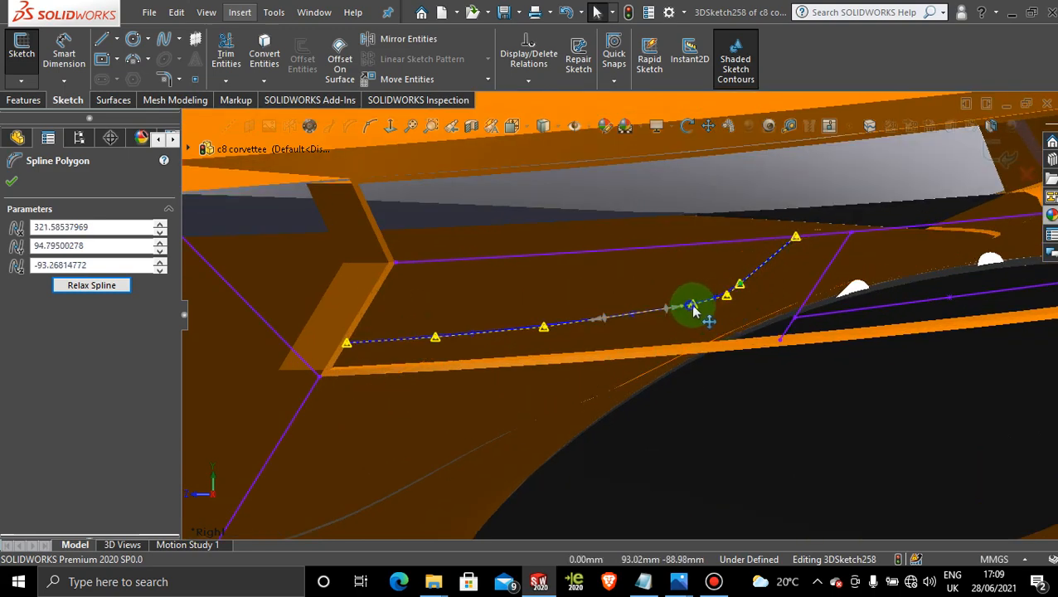
pyautogui.moveTo(693, 310); pyautogui.dragTo(709, 311)
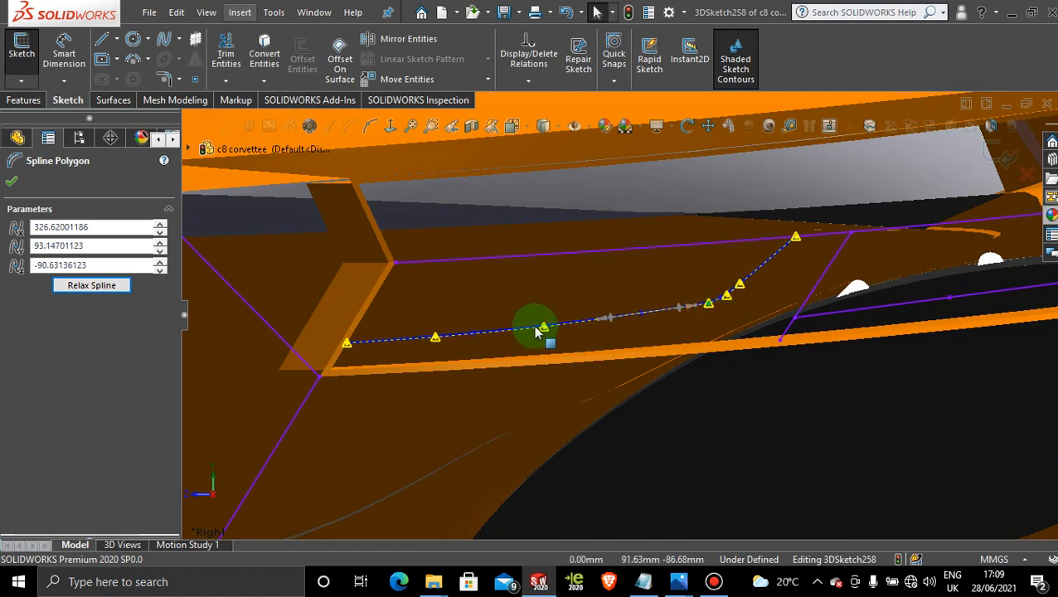
# Check the reshaped lamp spline against the body from another standard view direction.
pyautogui.scroll(3, 653, 356)
pyautogui.moveTo(628, 360); pyautogui.dragTo(571, 275, button='middle')
pyautogui.scroll(5, 650, 335)
pyautogui.press('space')
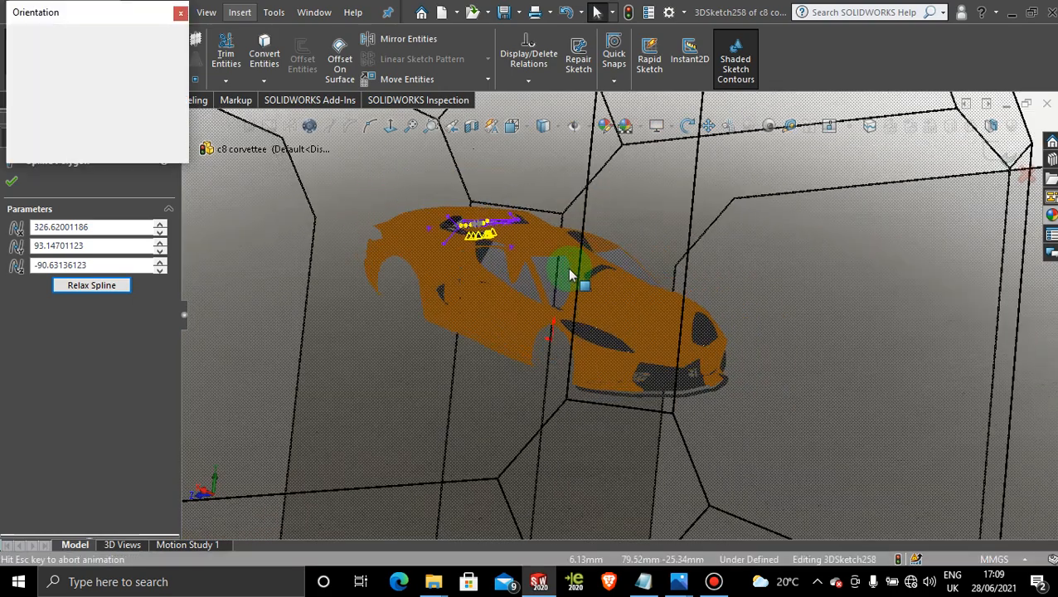
# Reshape the tail-light spline in plan view by moving the control points of its bend outward and aligning the one near its inner end.
pyautogui.click(571, 276)
pyautogui.scroll(-10, 446, 213)
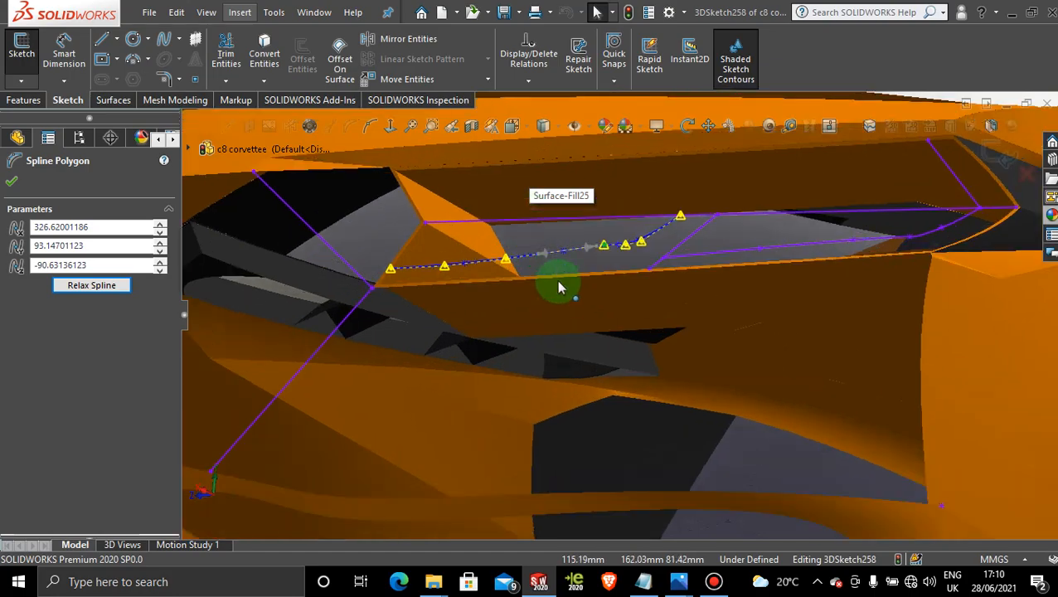
pyautogui.moveTo(557, 288)
pyautogui.mouseDown(button='middle')
pyautogui.moveTo(562, 248)
pyautogui.moveTo(546, 158)
pyautogui.moveTo(612, 335)
pyautogui.moveTo(663, 368)
pyautogui.moveTo(567, 315)
pyautogui.moveTo(618, 510)
pyautogui.mouseUp(button='middle')
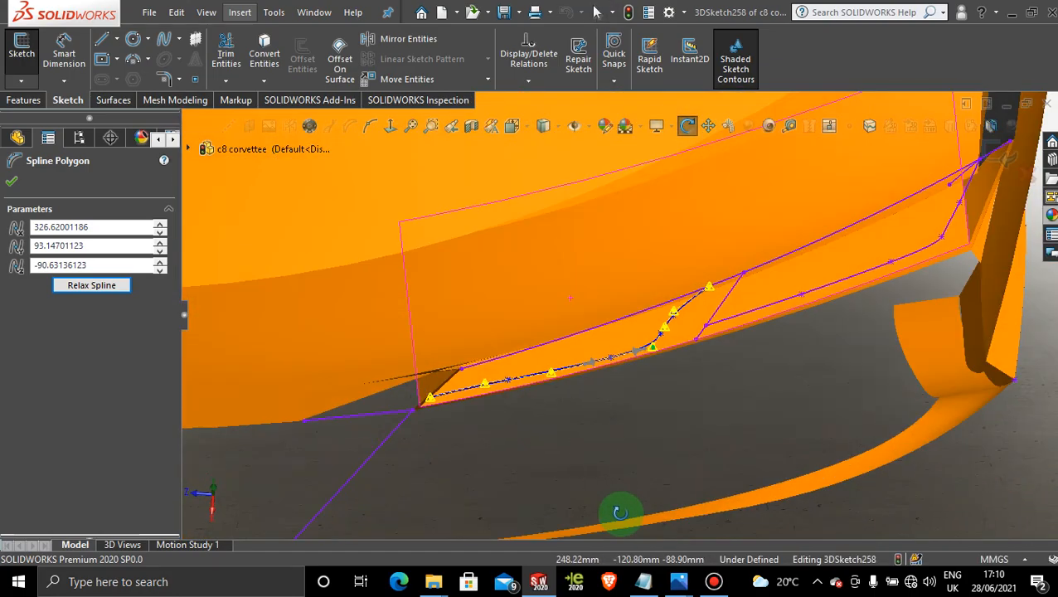
pyautogui.press('space')
pyautogui.click(475, 351)
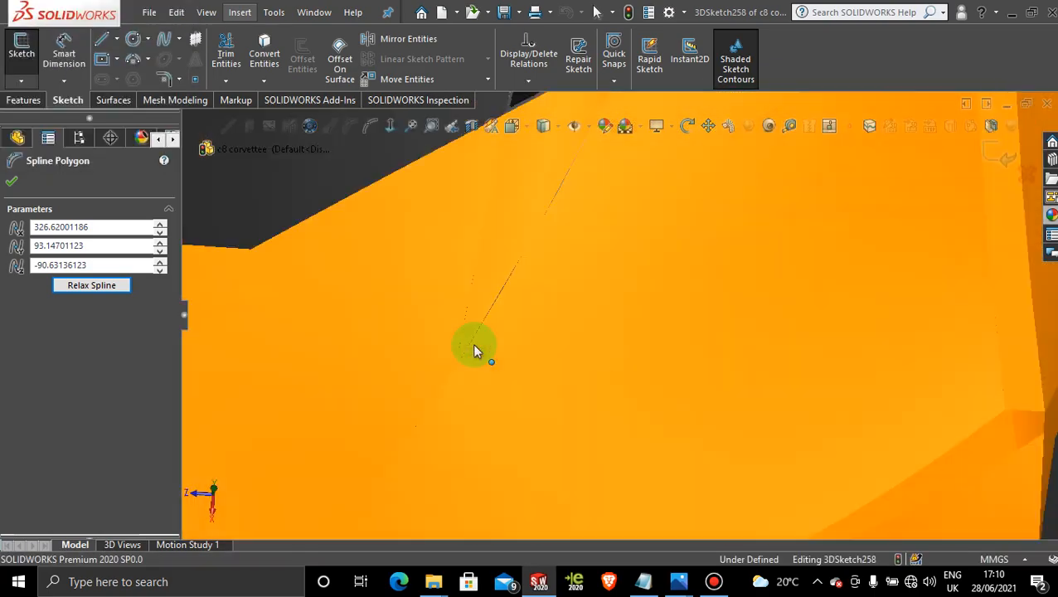
pyautogui.scroll(-3, 673, 491)
pyautogui.scroll(-5, 672, 491)
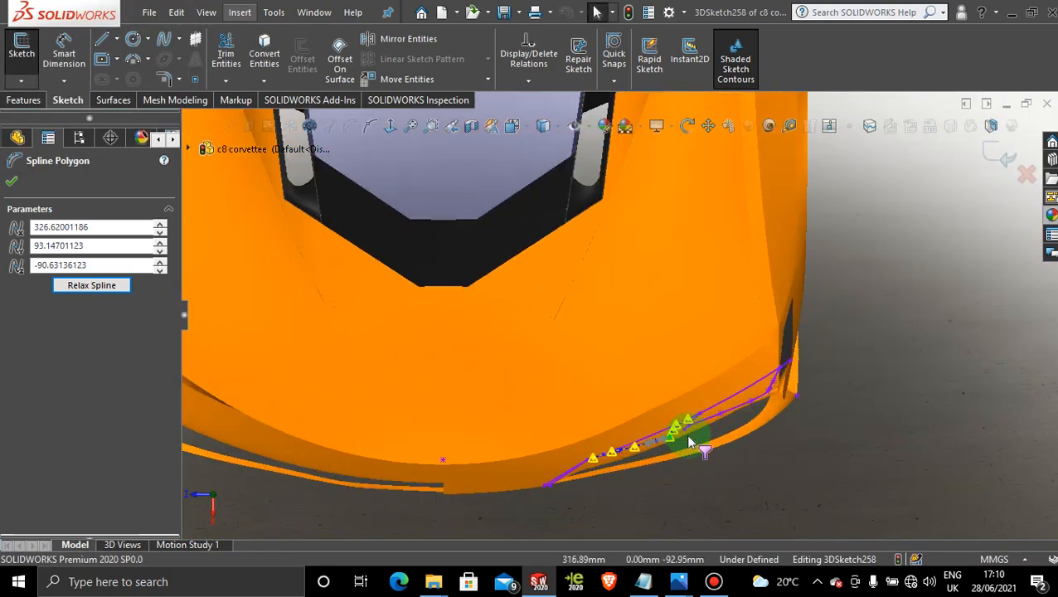
pyautogui.moveTo(603, 371); pyautogui.dragTo(706, 330, button='middle')
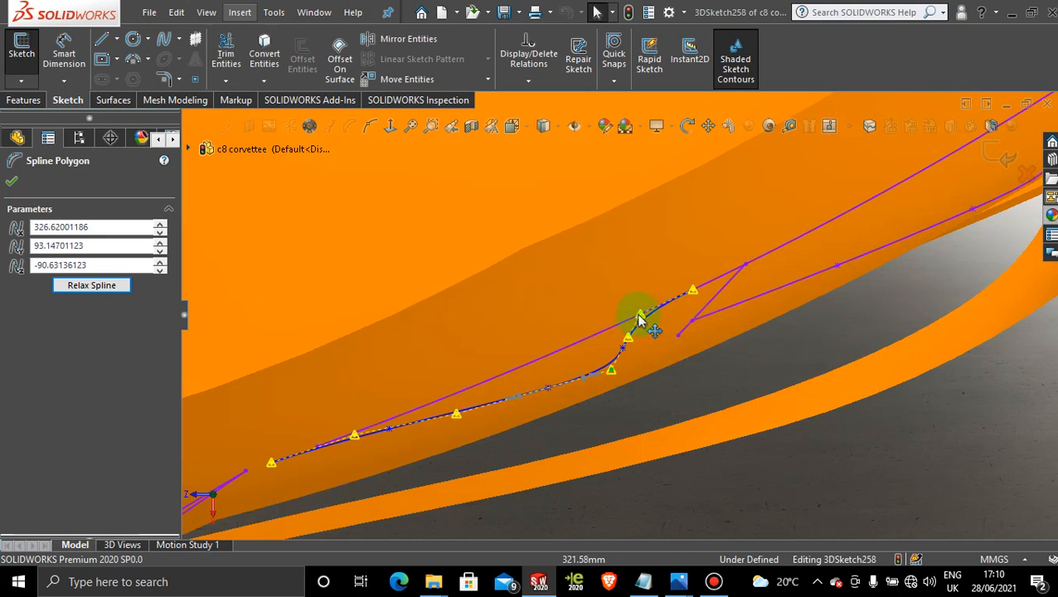
pyautogui.moveTo(639, 320); pyautogui.dragTo(663, 328)
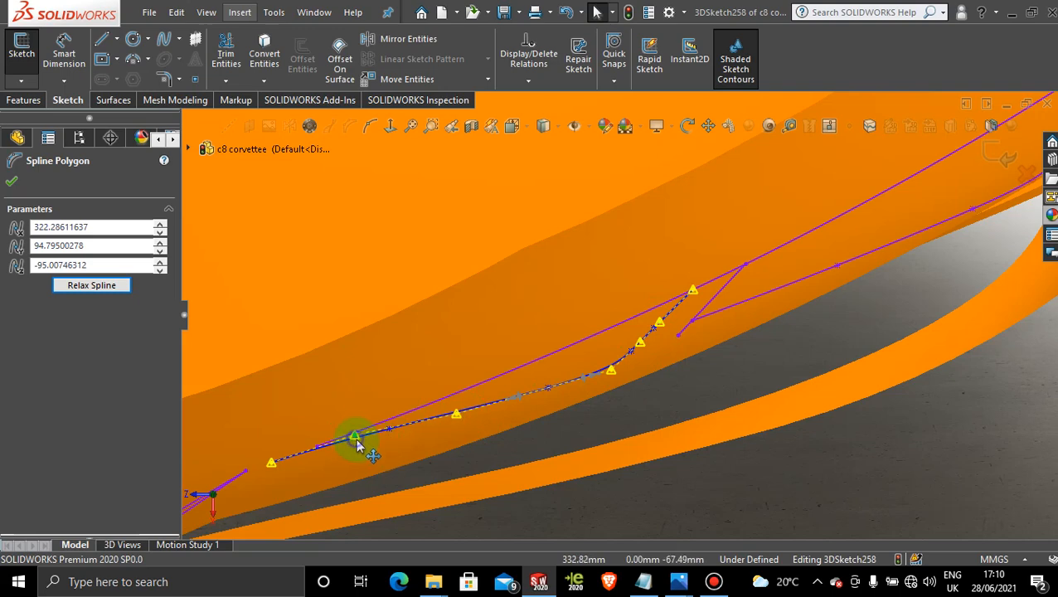
pyautogui.moveTo(358, 440); pyautogui.dragTo(355, 440)
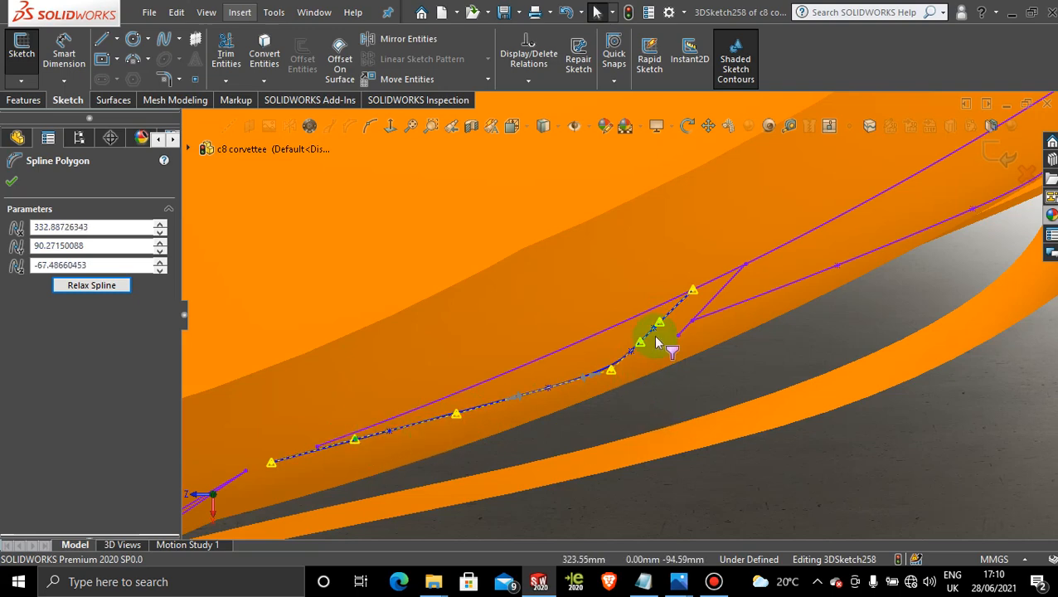
# Smooth the tail-light spline in the Right view by adjusting the control points at its bend, upper end and lower run, and accept the spline edit.
pyautogui.scroll(3, 646, 389)
pyautogui.moveTo(584, 418); pyautogui.dragTo(582, 354, button='middle')
pyautogui.press('space')
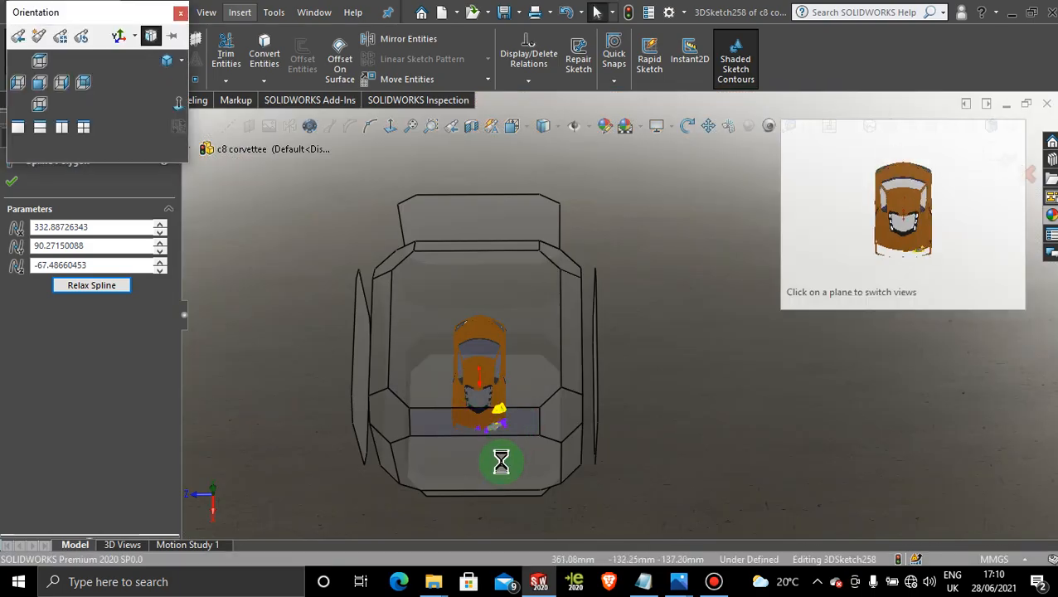
pyautogui.click(502, 468)
pyautogui.moveTo(501, 468); pyautogui.dragTo(640, 314, button='middle')
pyautogui.press('space')
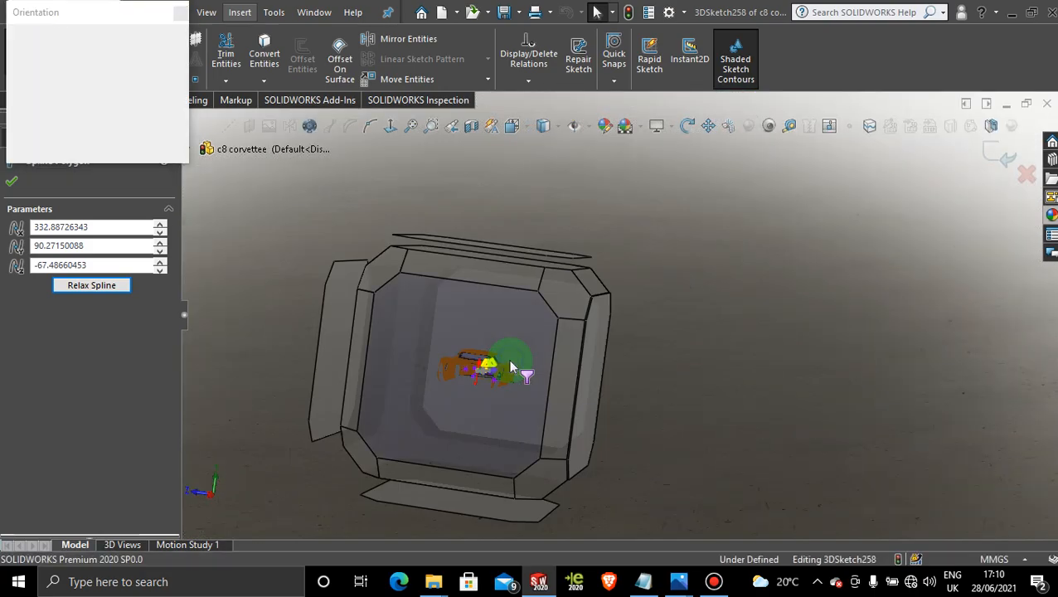
pyautogui.click(508, 359)
pyautogui.scroll(-10, 704, 296)
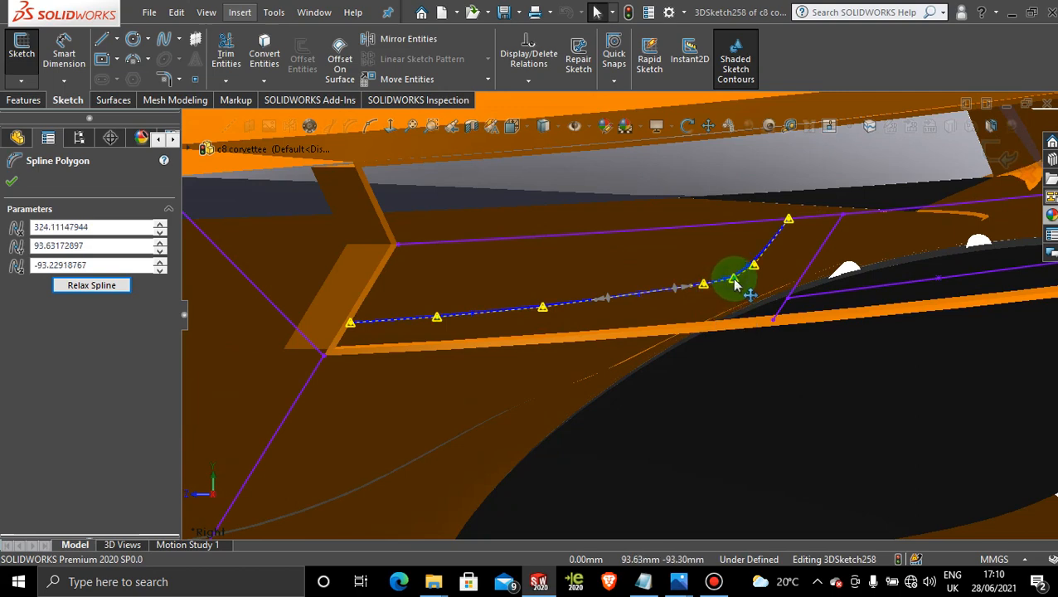
pyautogui.moveTo(735, 279); pyautogui.dragTo(730, 281)
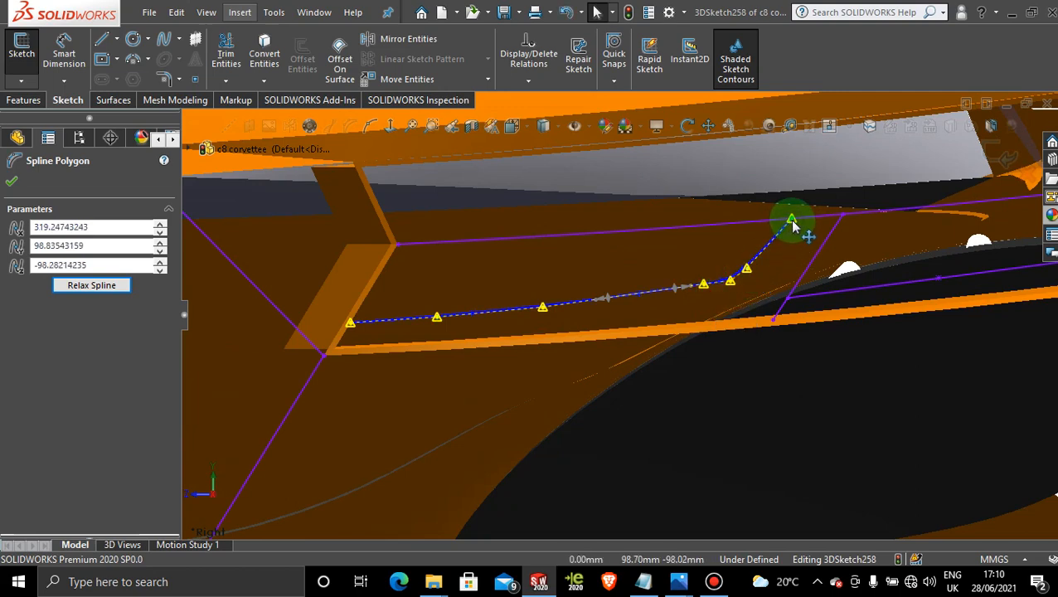
pyautogui.moveTo(701, 292); pyautogui.dragTo(696, 295)
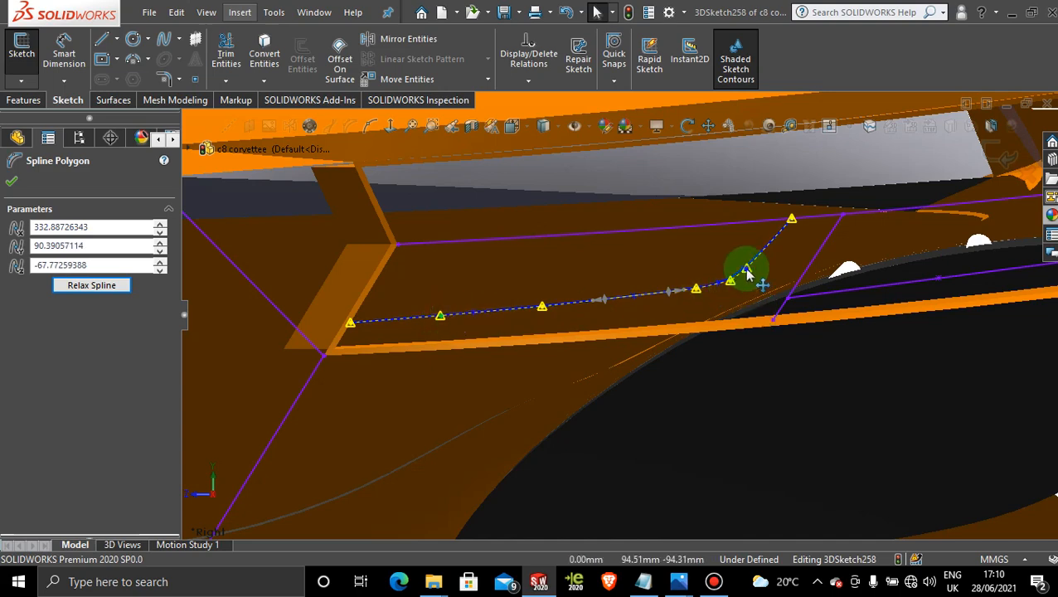
pyautogui.scroll(3, 783, 311)
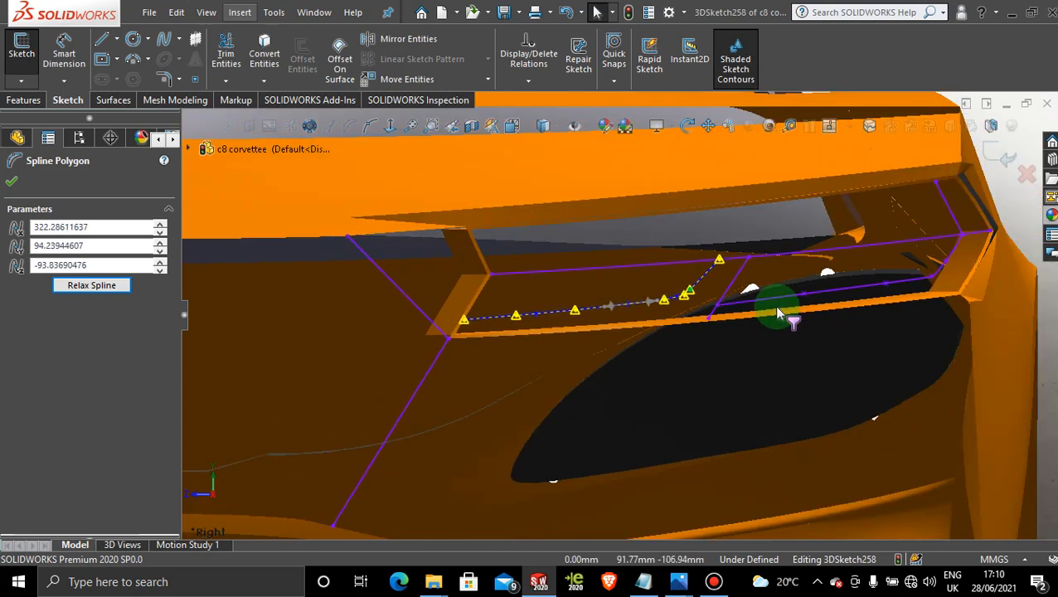
pyautogui.click(14, 184)
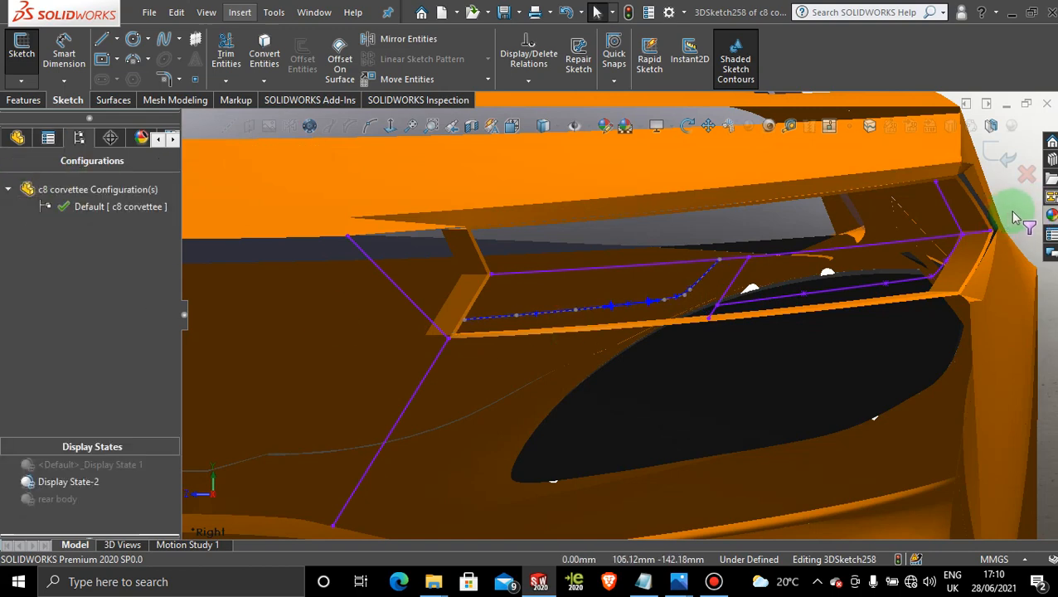
pyautogui.click(164, 41)
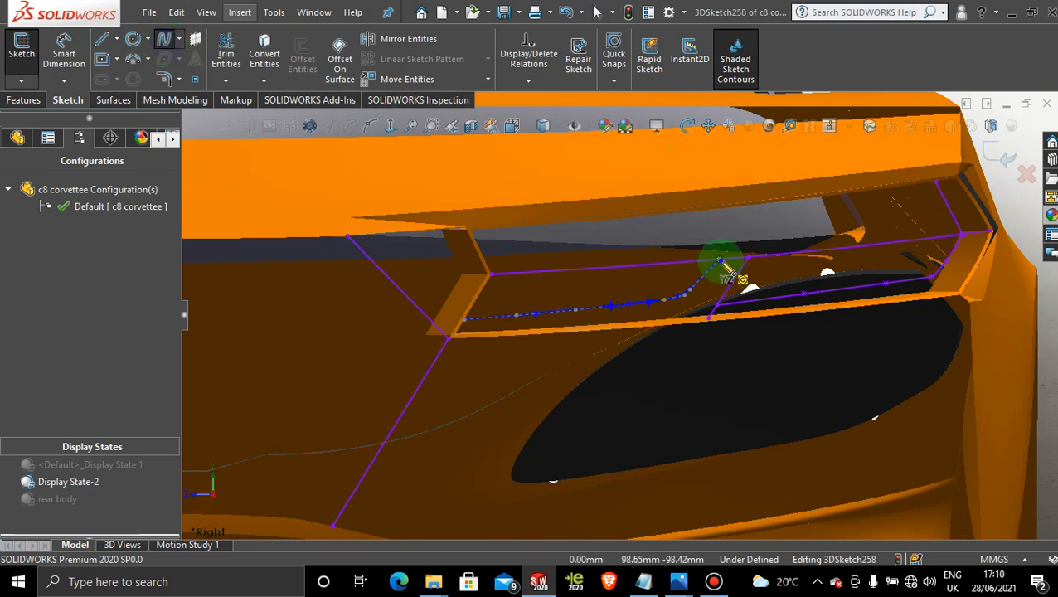
pyautogui.click(720, 263)
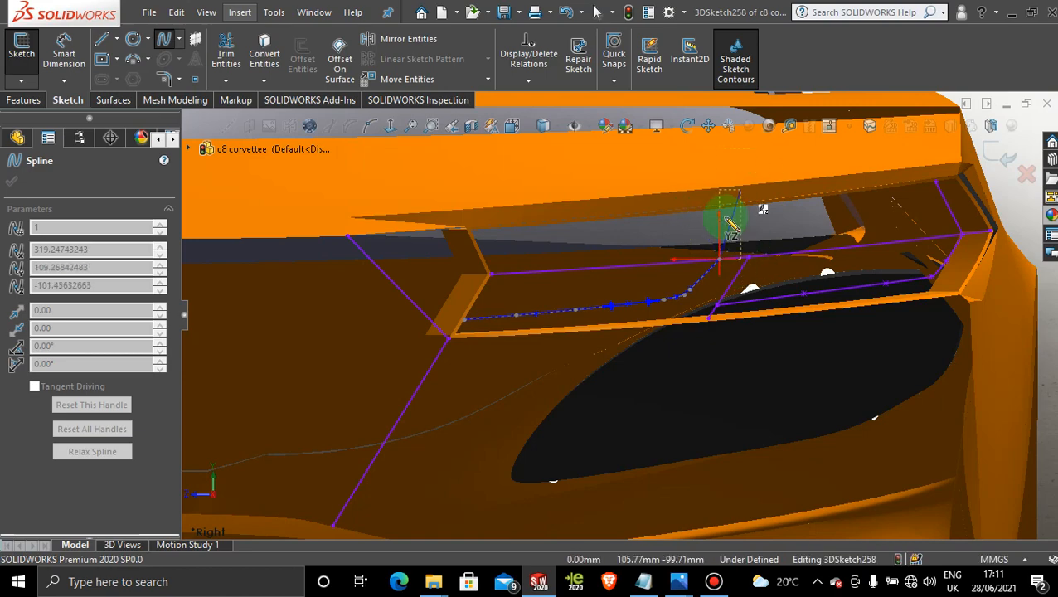
pyautogui.moveTo(727, 211); pyautogui.dragTo(723, 220, button='middle')
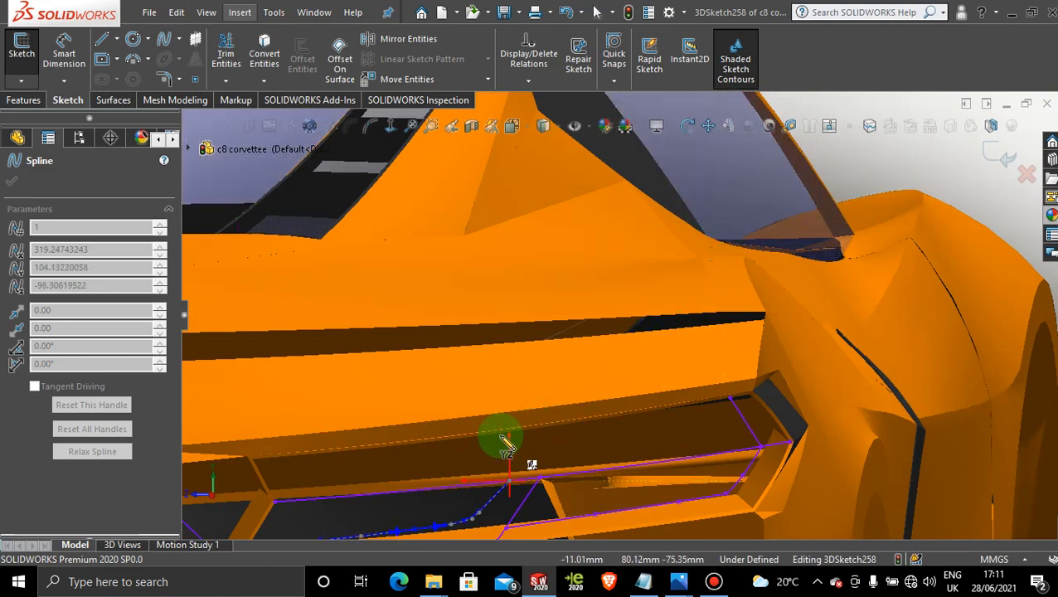
pyautogui.scroll(4, 622, 478)
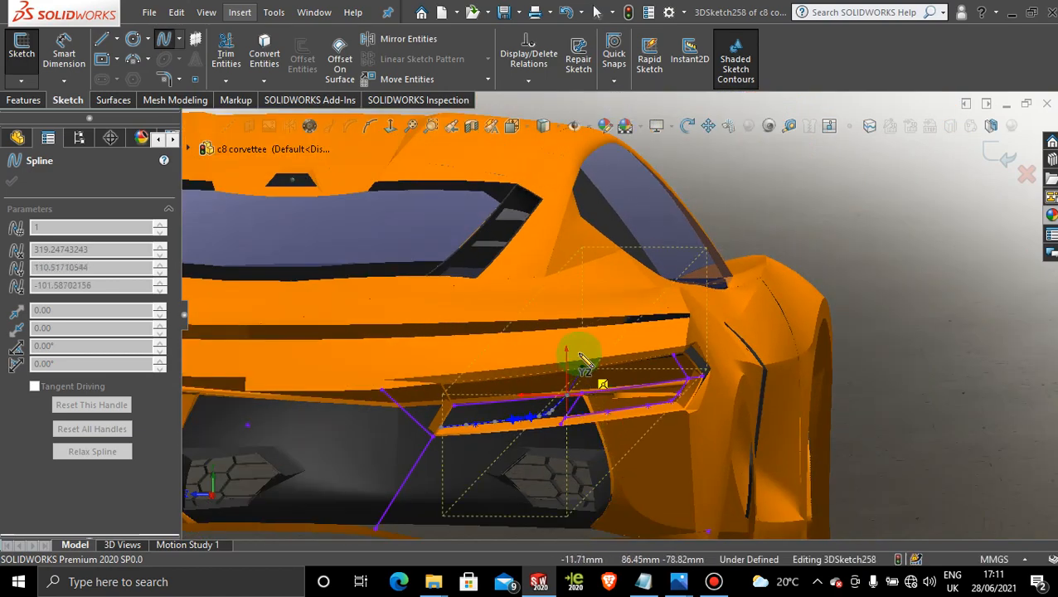
# Exit the 3D sketch containing the reshaped tail-light spline.
pyautogui.click(985, 147)
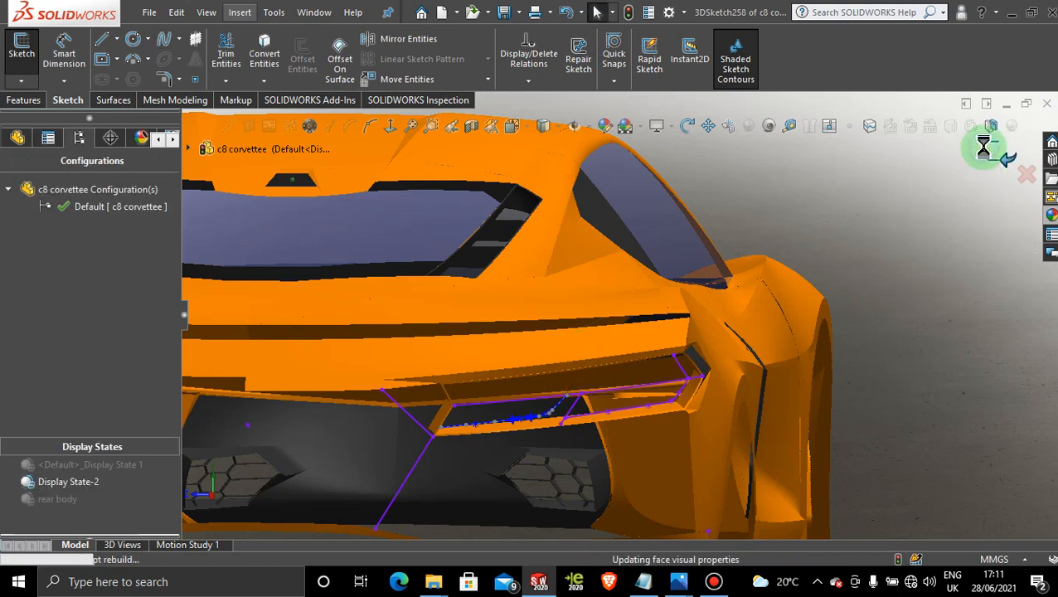
pyautogui.click(984, 147)
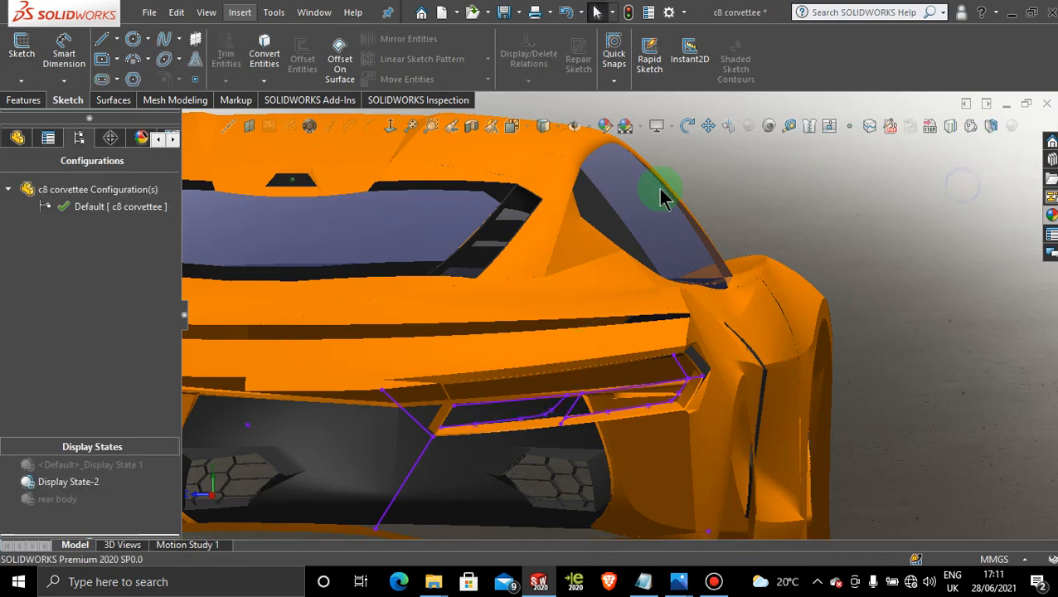
pyautogui.click(21, 80)
pyautogui.click(38, 114)
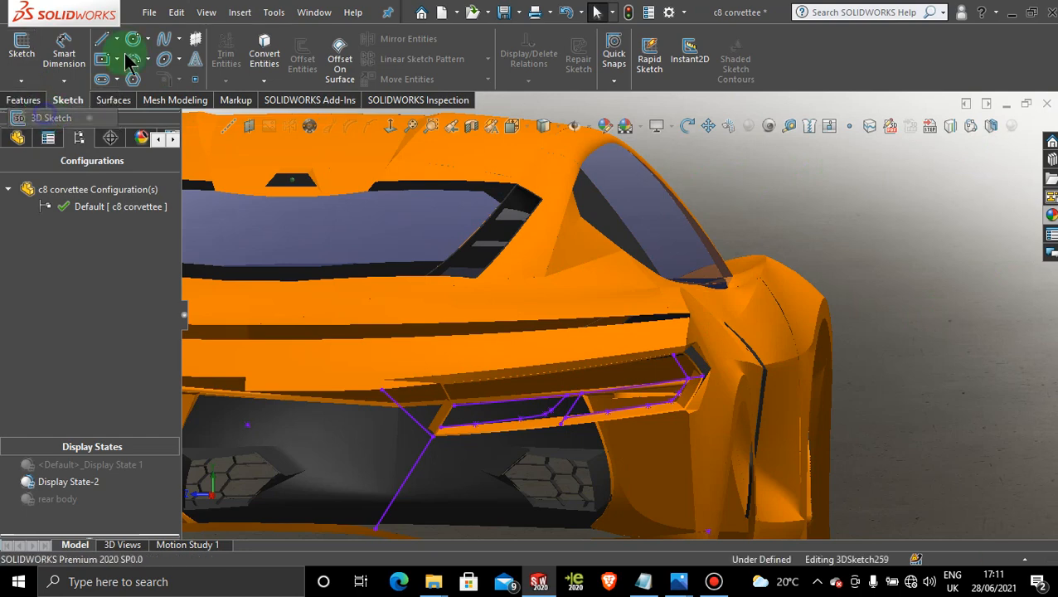
pyautogui.click(166, 43)
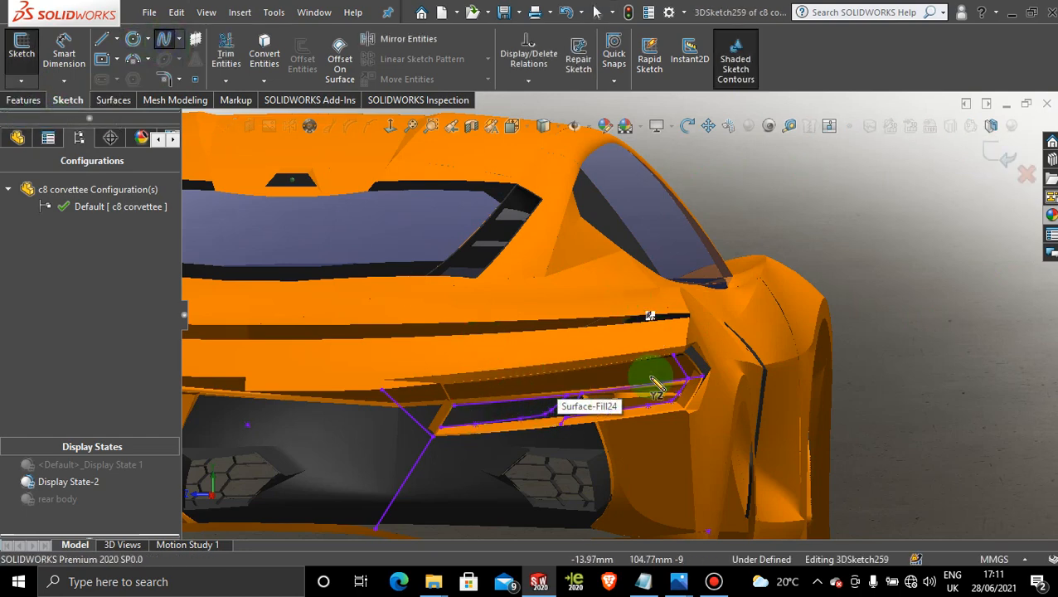
pyautogui.scroll(3, 730, 321)
pyautogui.scroll(3, 730, 324)
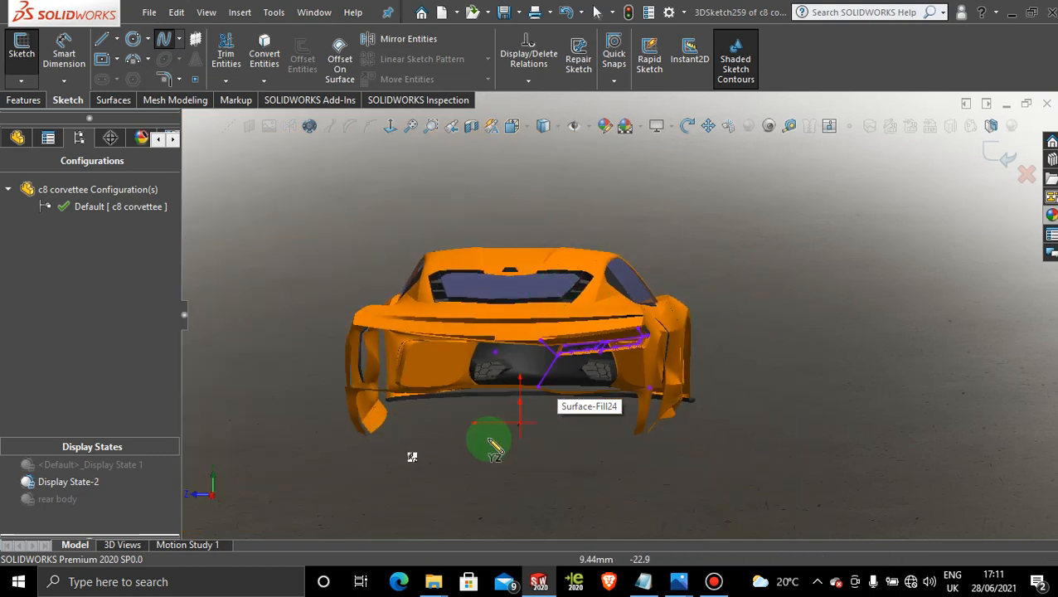
pyautogui.click(1001, 151)
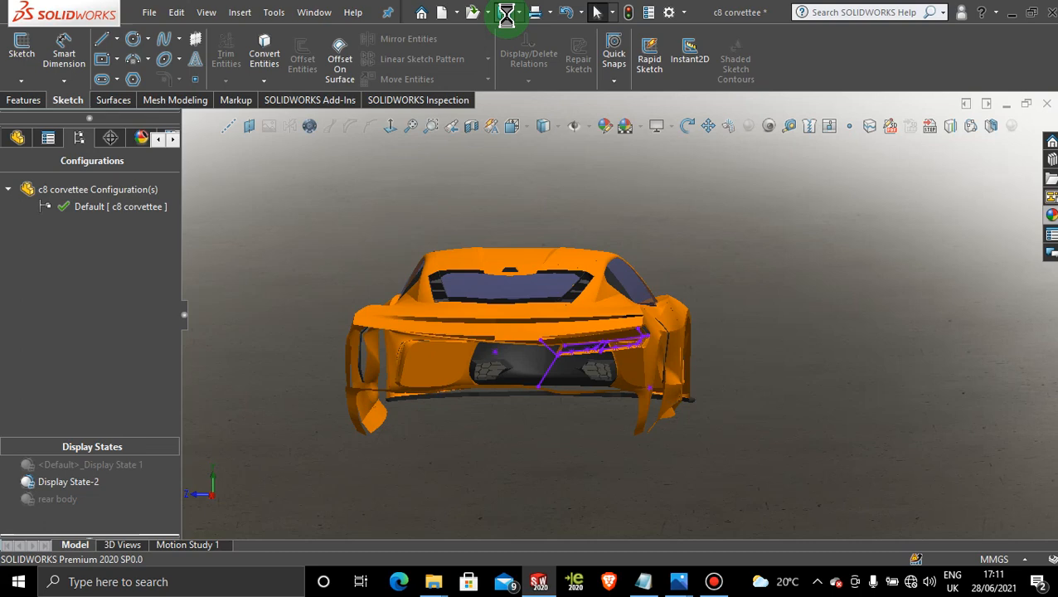
pyautogui.click(714, 581)
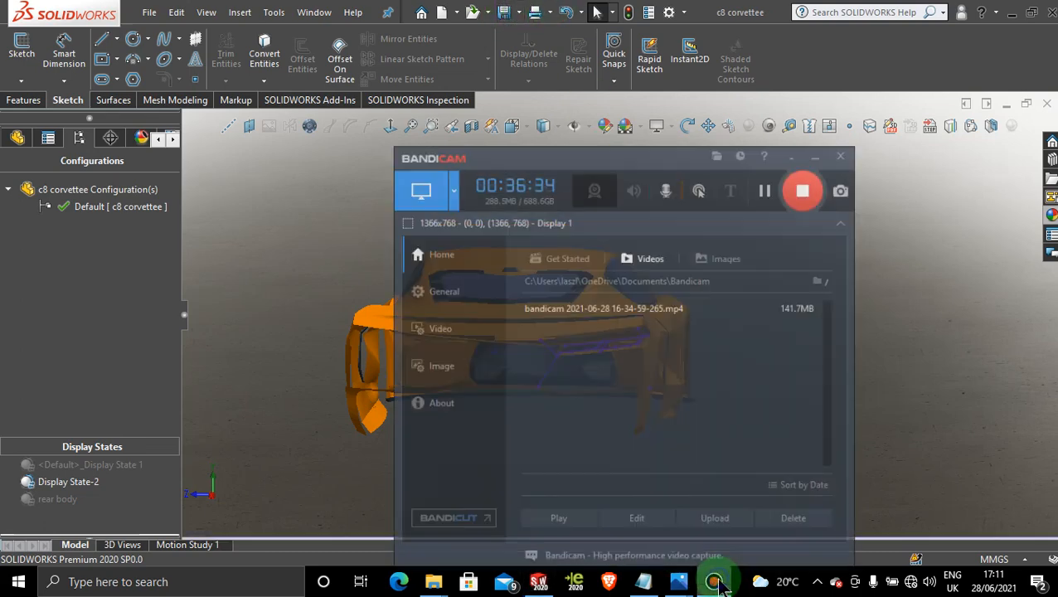
pyautogui.click(756, 227)
pyautogui.click(766, 168)
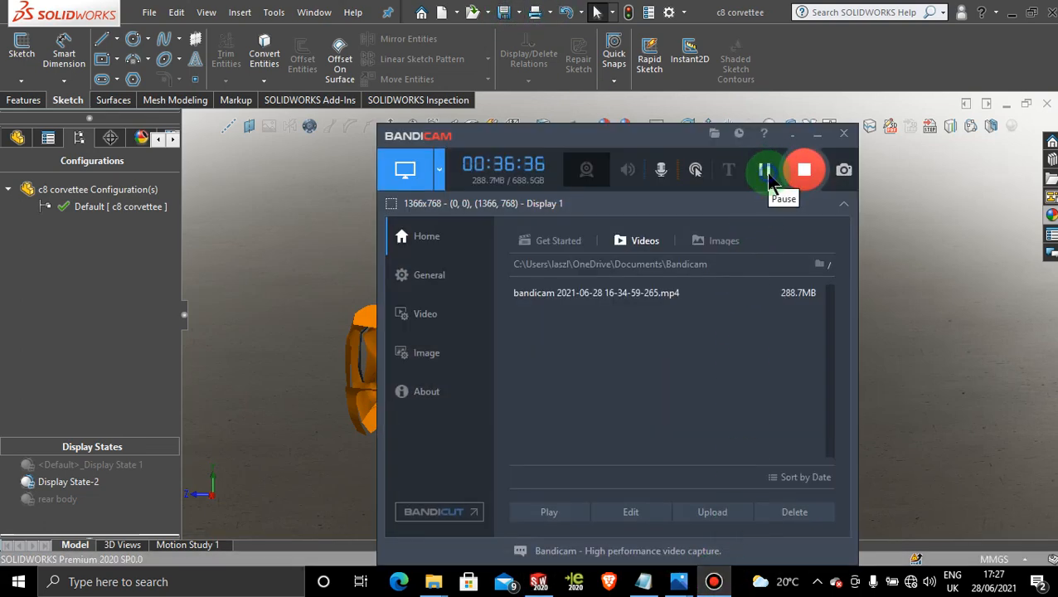
pyautogui.click(817, 138)
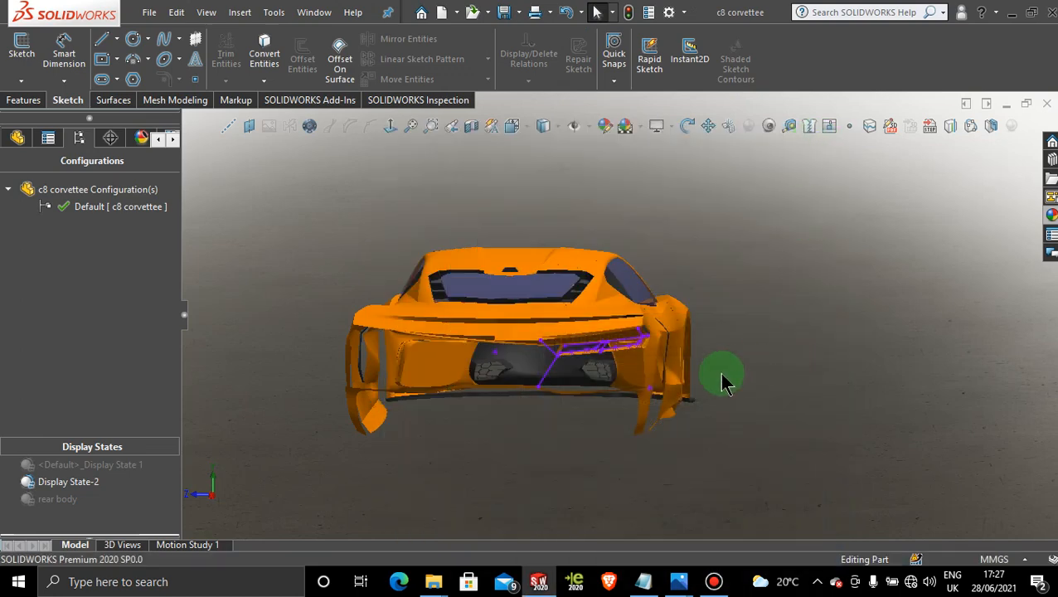
pyautogui.moveTo(596, 344); pyautogui.dragTo(574, 378, button='middle')
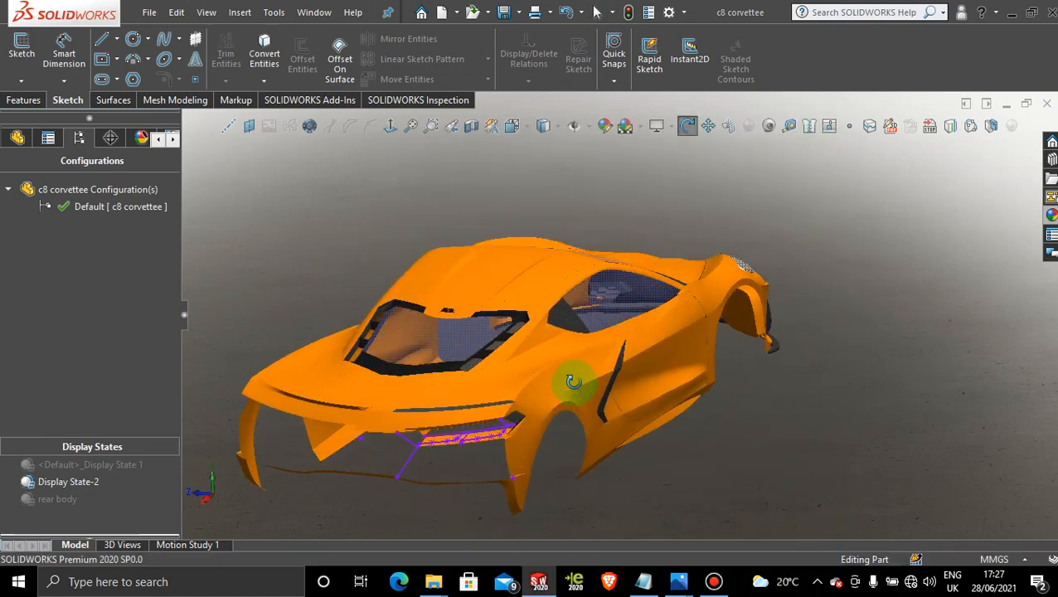
pyautogui.scroll(-5, 487, 466)
pyautogui.scroll(-2, 487, 466)
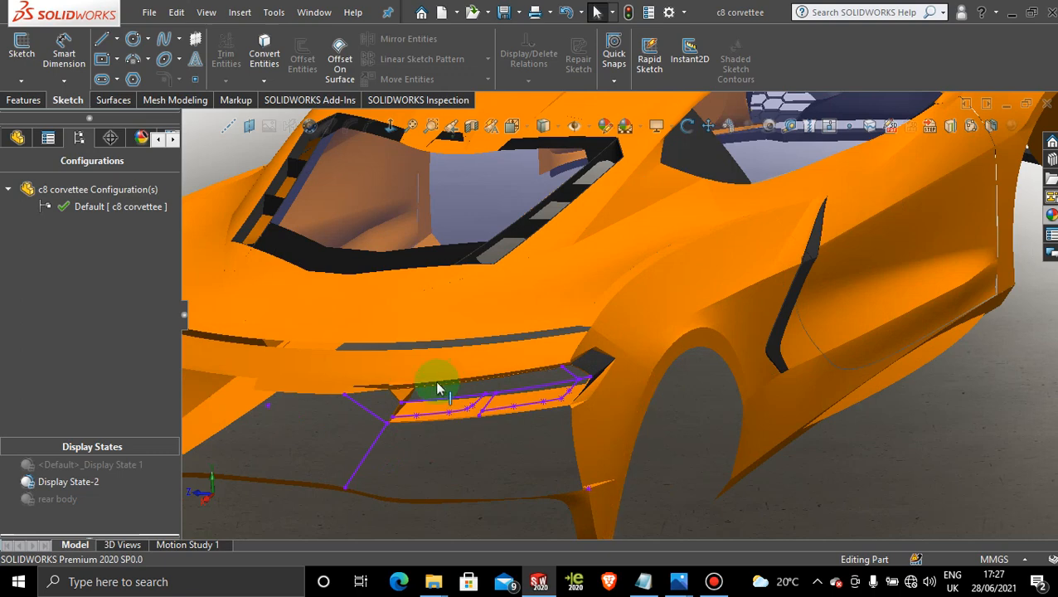
pyautogui.scroll(-5, 437, 385)
pyautogui.scroll(-1, 600, 434)
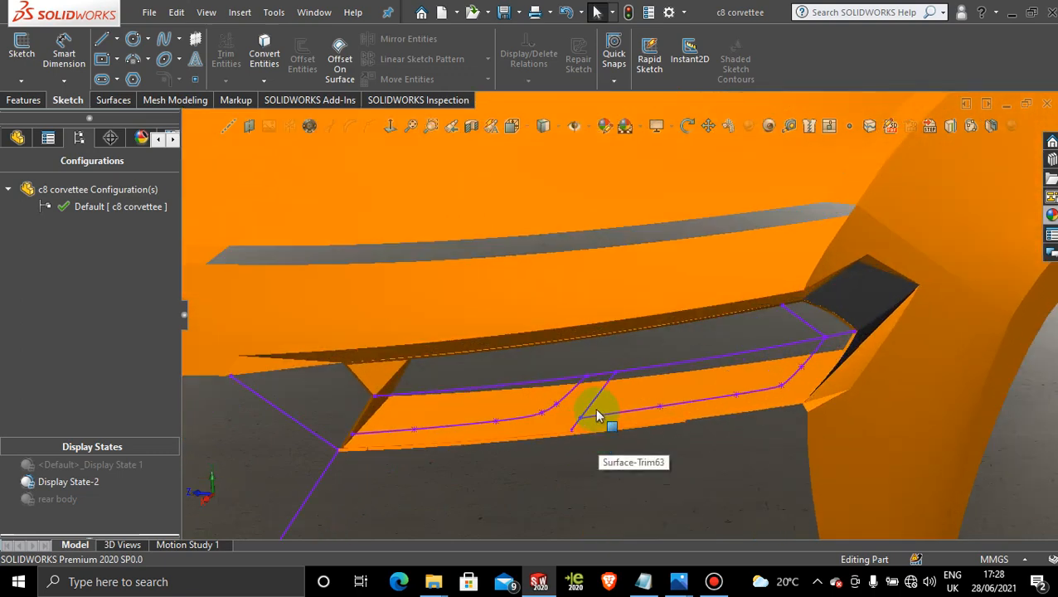
pyautogui.scroll(-3, 597, 414)
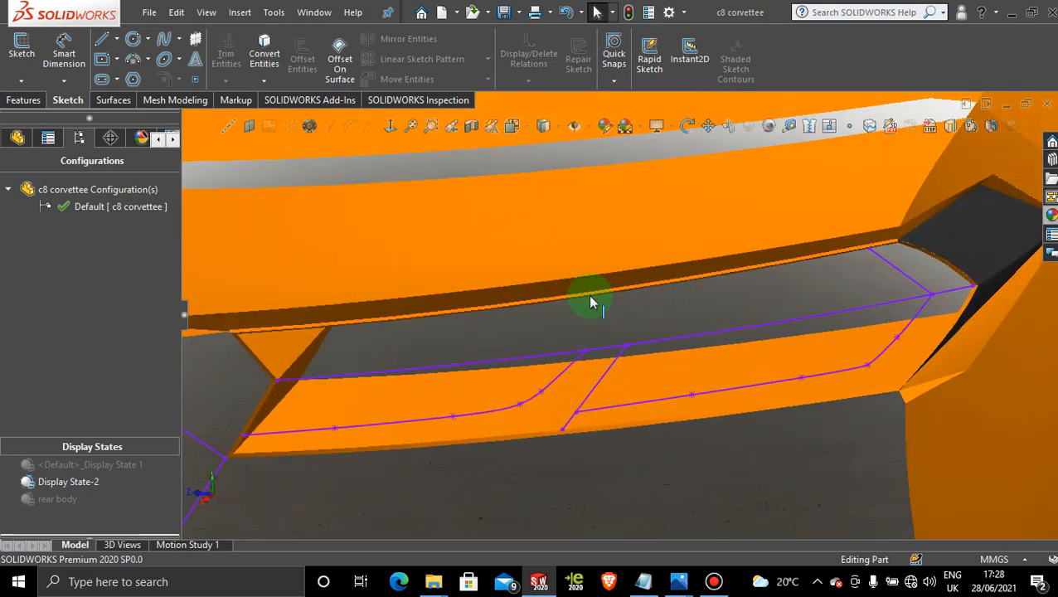
pyautogui.click(21, 81)
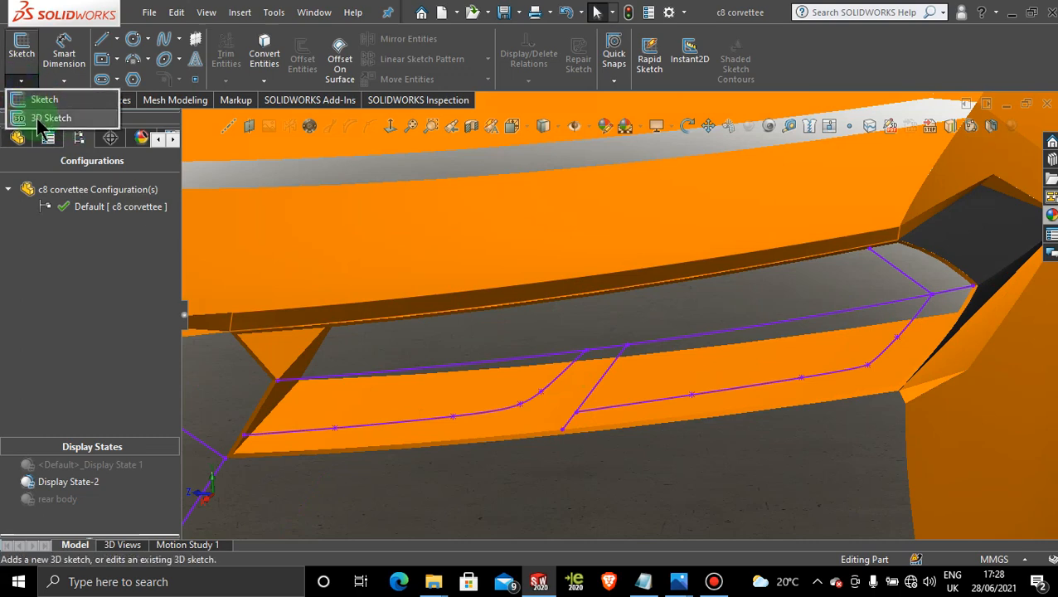
pyautogui.click(44, 113)
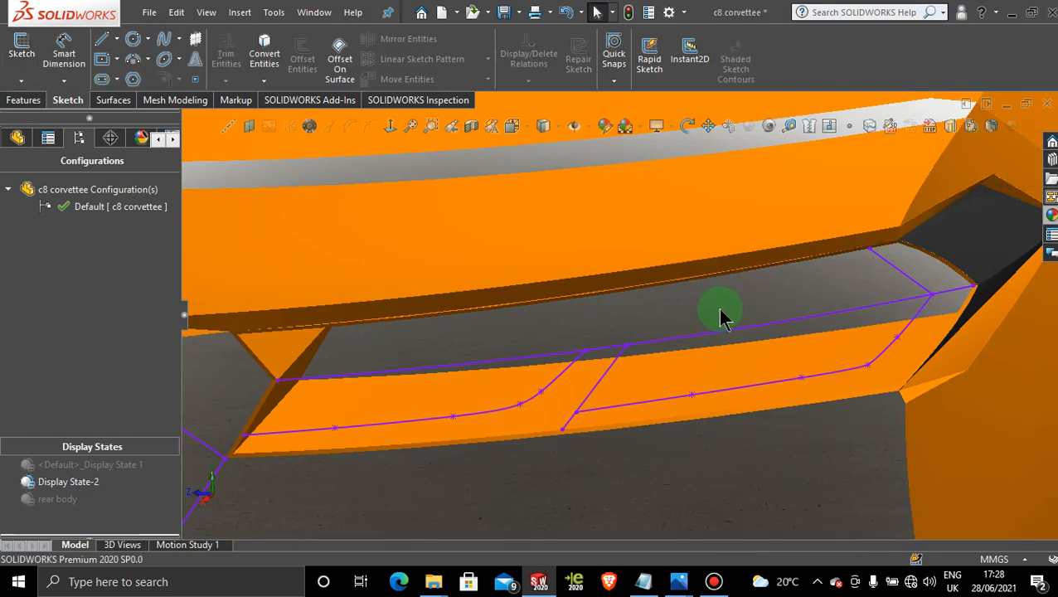
pyautogui.scroll(2, 717, 309)
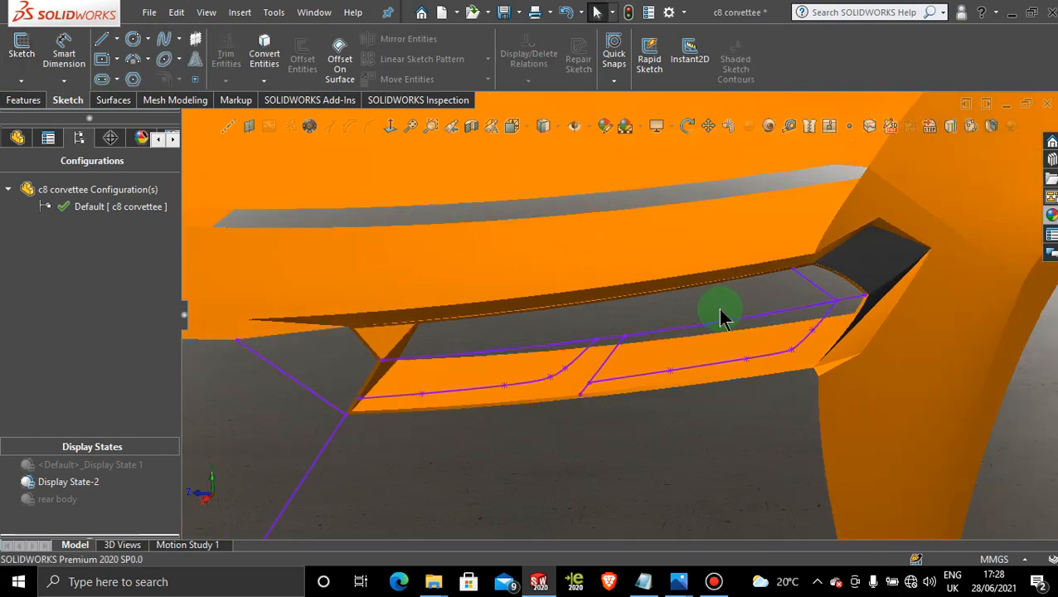
pyautogui.click(715, 582)
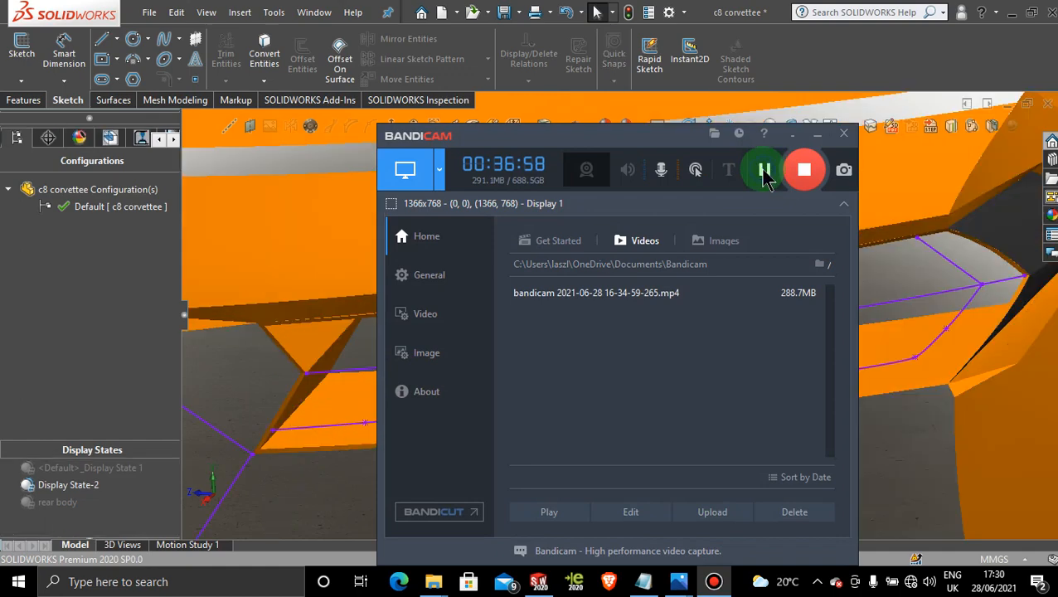
# In a new 3D sketch, draw a two-point spline from the curved inner spline's upper end to the recess's upper edge.
pyautogui.click(817, 135)
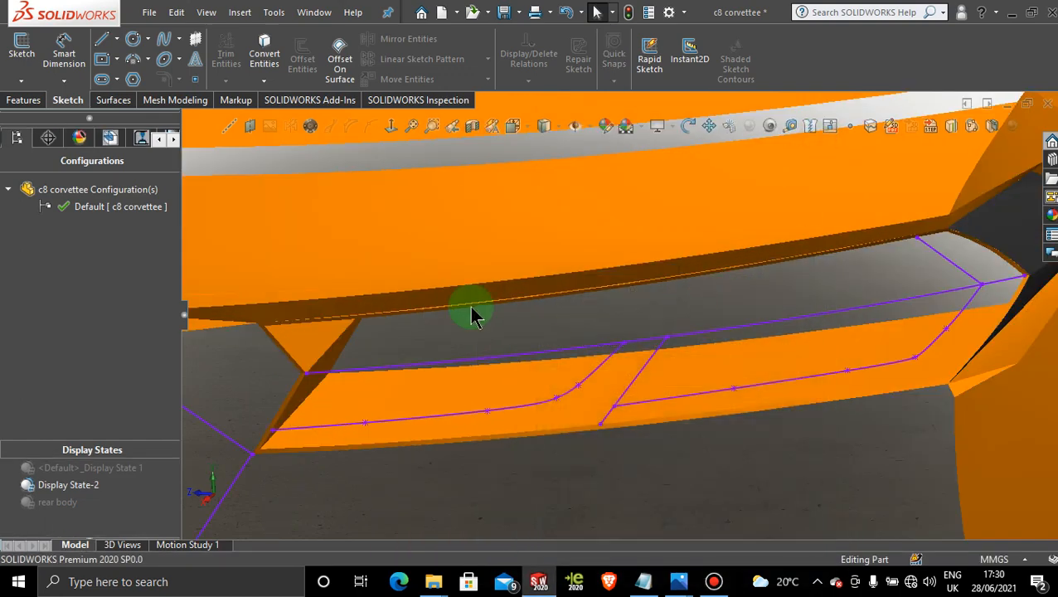
pyautogui.click(22, 80)
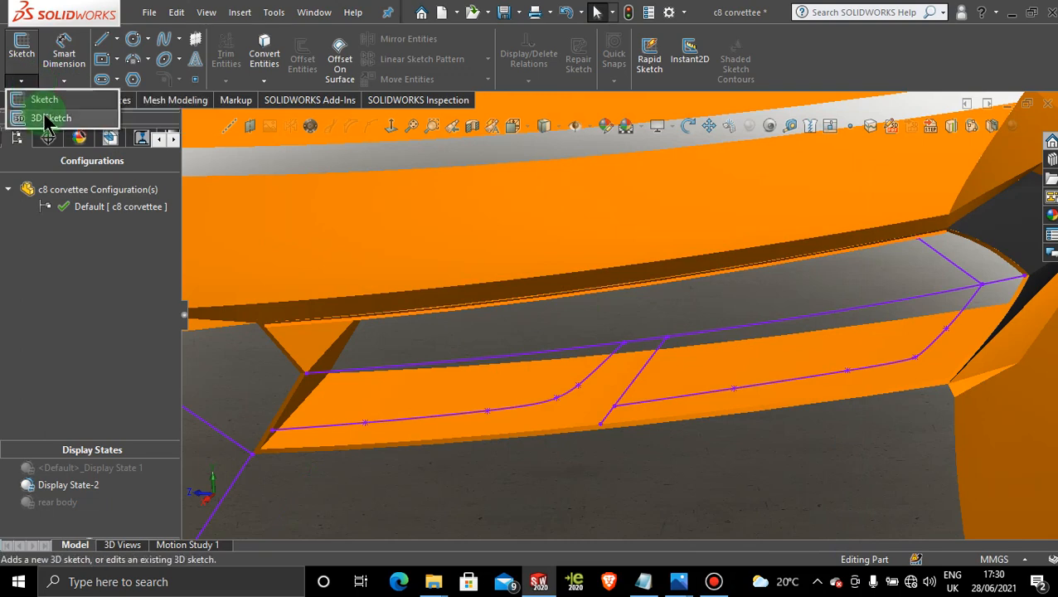
pyautogui.click(41, 114)
pyautogui.click(167, 49)
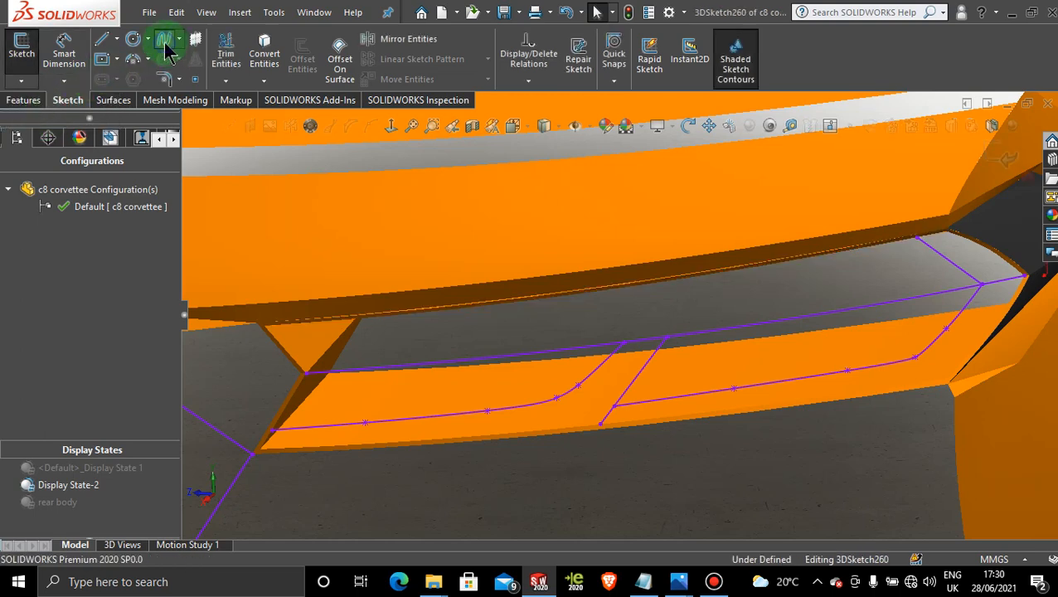
pyautogui.scroll(-3, 633, 350)
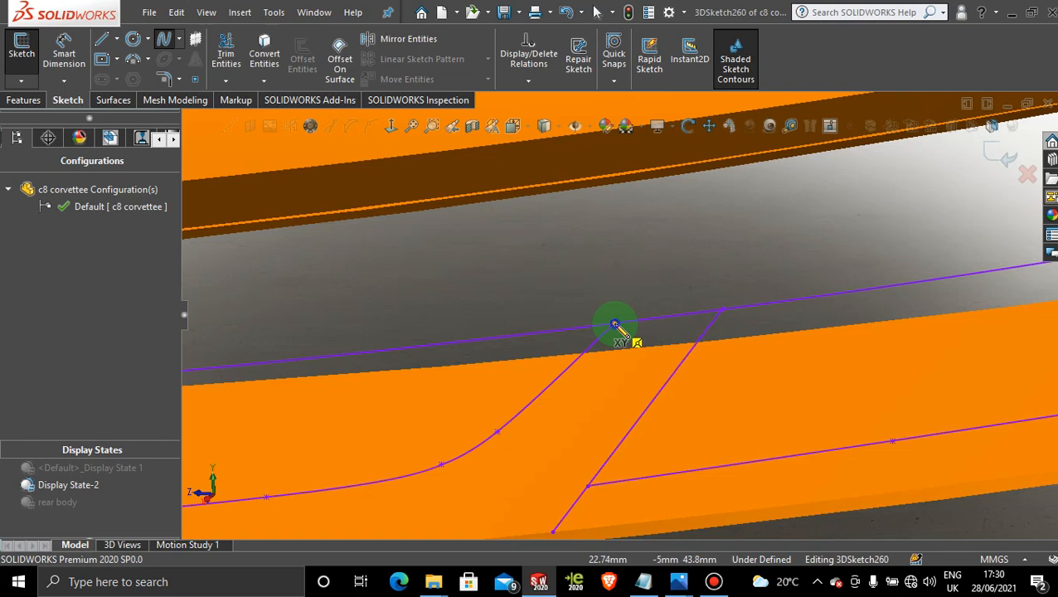
pyautogui.click(615, 324)
pyautogui.scroll(3, 643, 279)
pyautogui.scroll(-3, 638, 299)
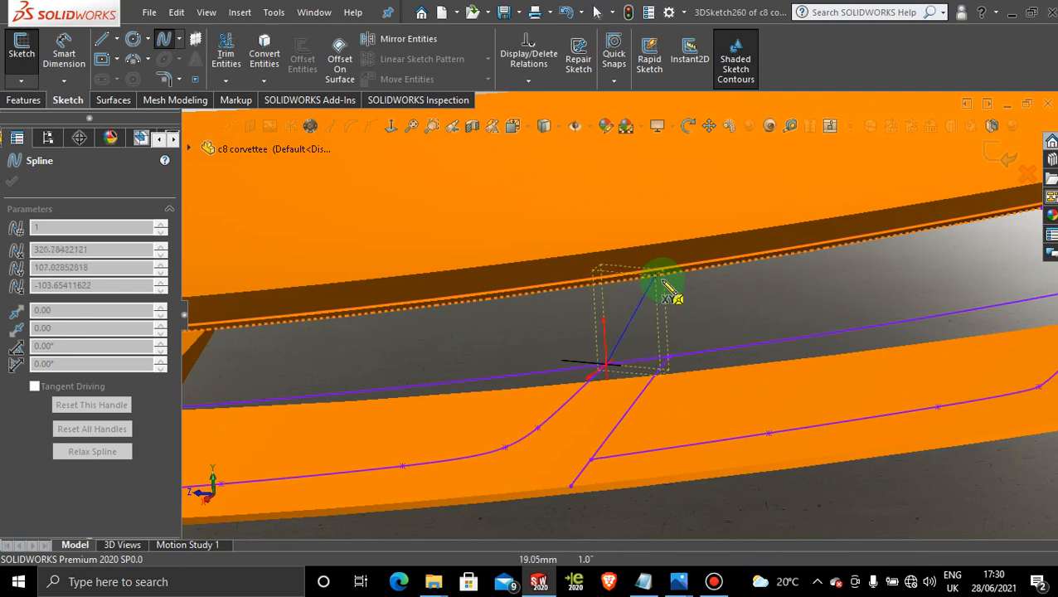
pyautogui.click(619, 282)
pyautogui.press('Left')
pyautogui.press('Left')
pyautogui.press('Left')
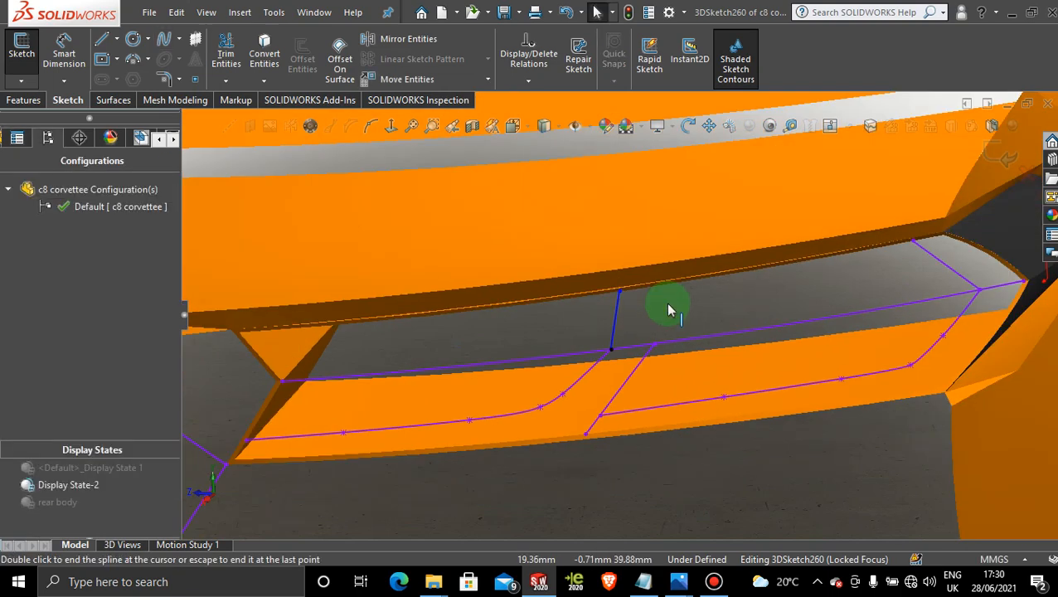
# In the Right view, move the new spline's upper endpoint along the recess edge toward the car's centre so the line leans inward.
pyautogui.press('space')
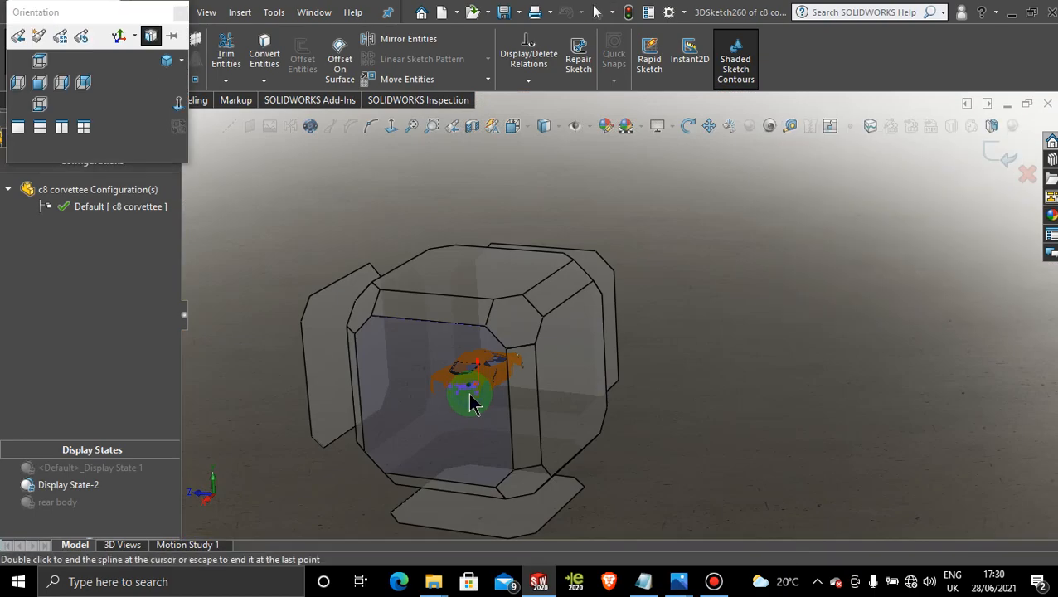
pyautogui.click(471, 402)
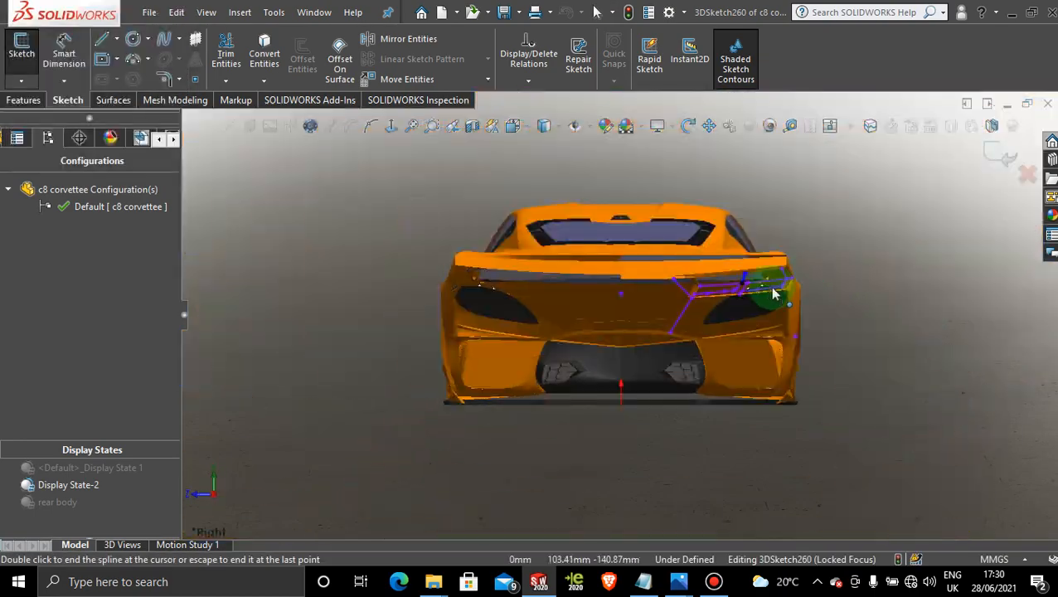
pyautogui.scroll(-4, 751, 295)
pyautogui.scroll(-3, 763, 307)
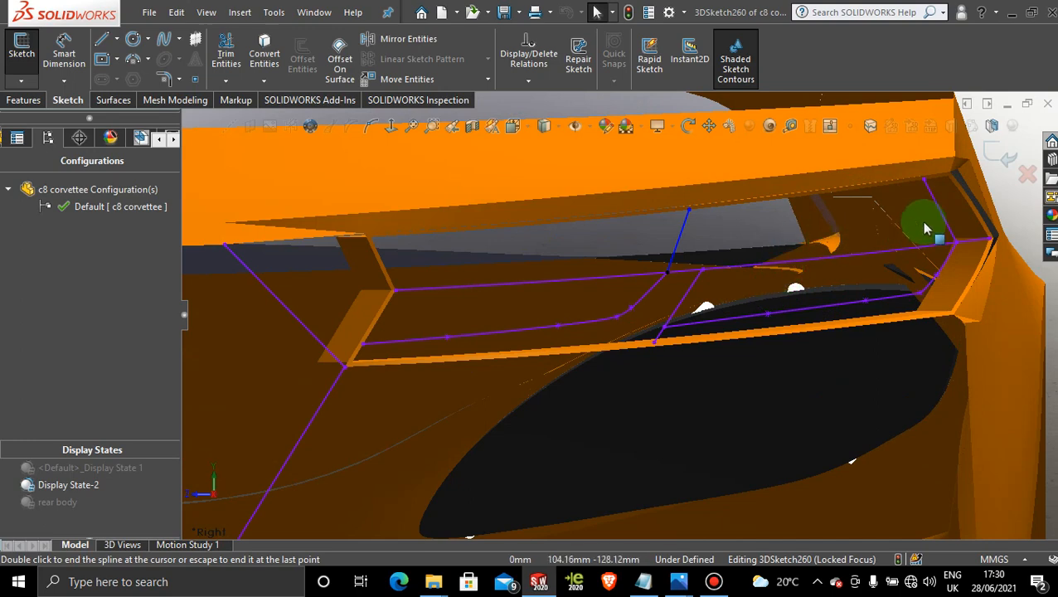
pyautogui.doubleClick(689, 206)
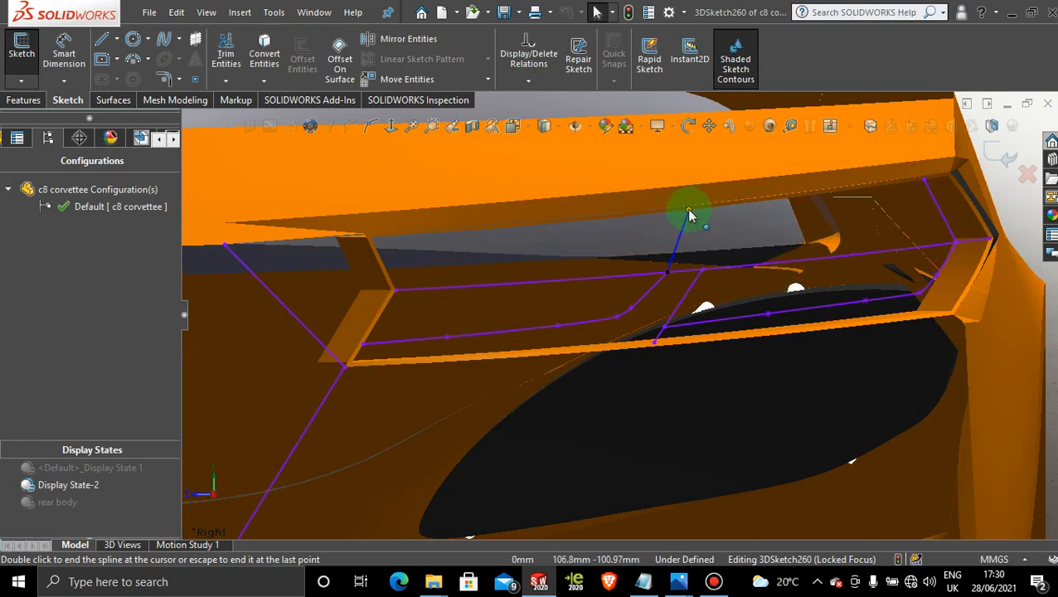
pyautogui.moveTo(651, 223); pyautogui.dragTo(640, 222)
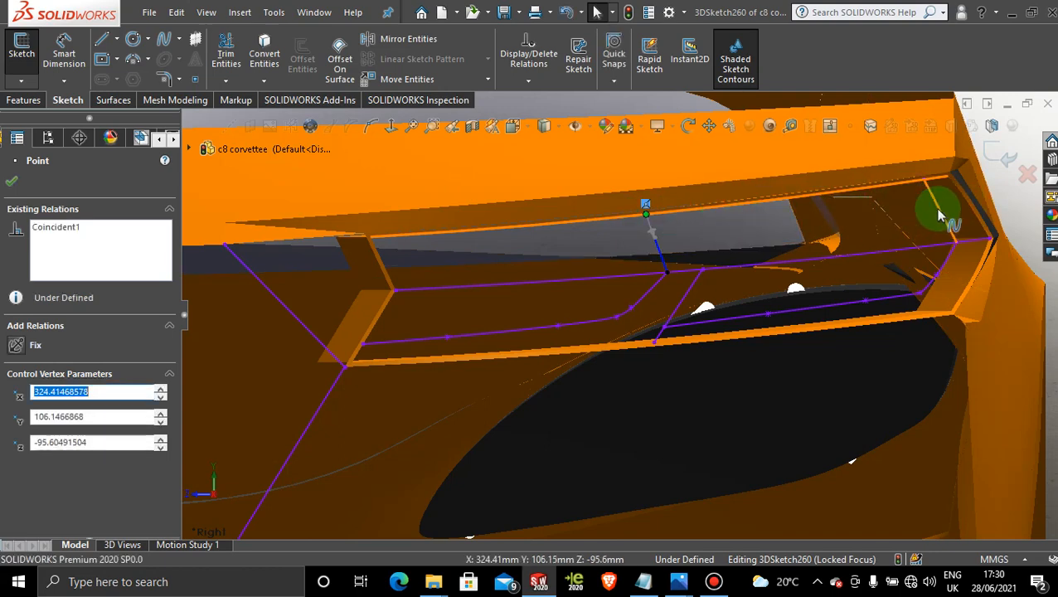
pyautogui.click(645, 217)
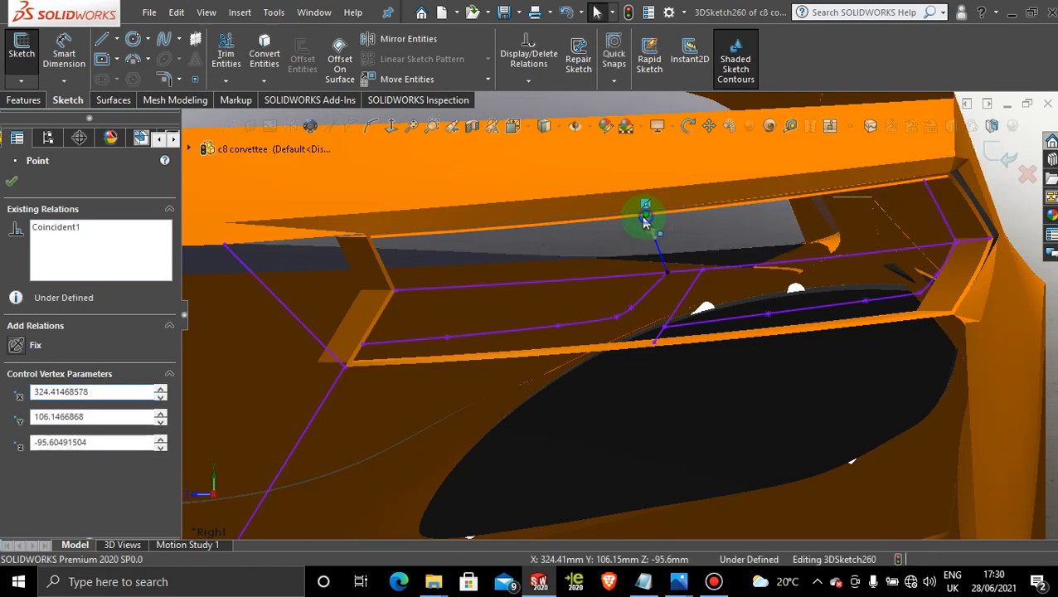
pyautogui.moveTo(635, 219)
pyautogui.mouseDown()
pyautogui.moveTo(628, 227)
pyautogui.moveTo(651, 226)
pyautogui.moveTo(641, 227)
pyautogui.mouseUp()
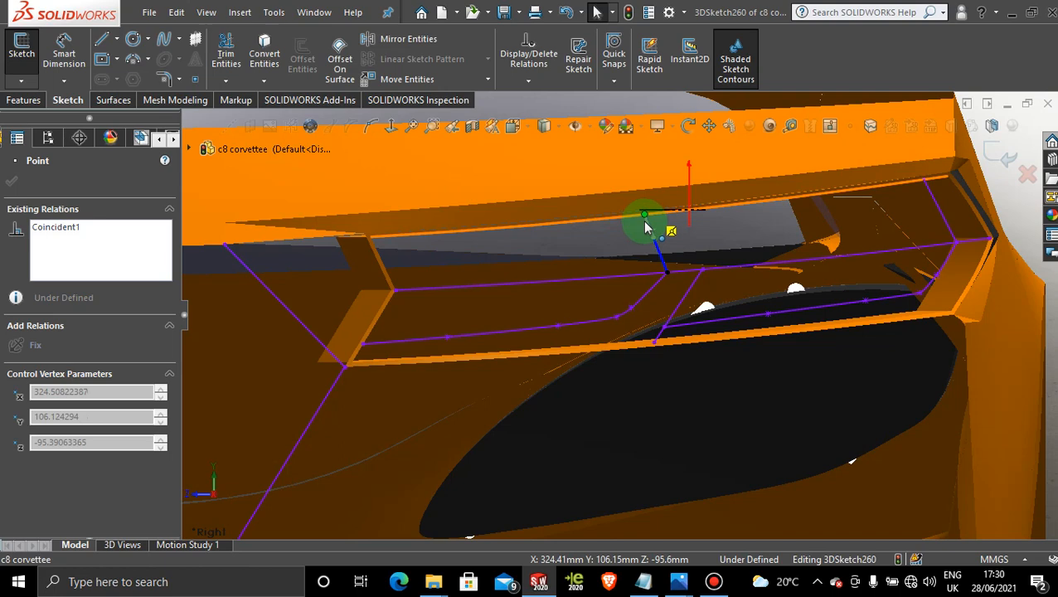
pyautogui.moveTo(645, 222); pyautogui.dragTo(645, 221)
pyautogui.press('Escape')
# Compare the leaning spline with the tail-light reference photo jgvyvuij.jpg and exit the 3D sketch.
pyautogui.scroll(2, 695, 236)
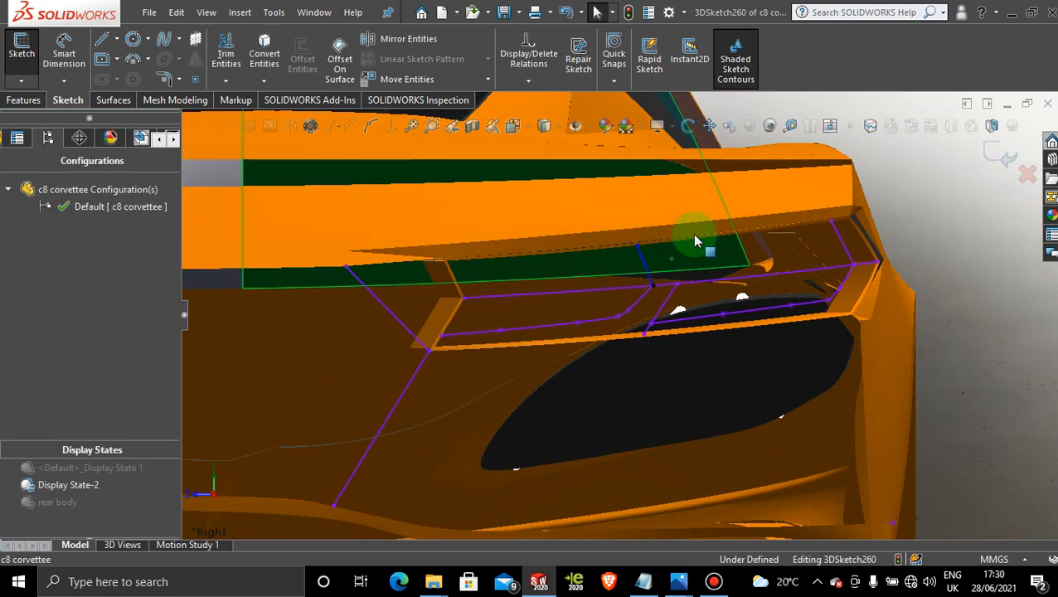
pyautogui.scroll(3, 695, 240)
pyautogui.scroll(-4, 663, 301)
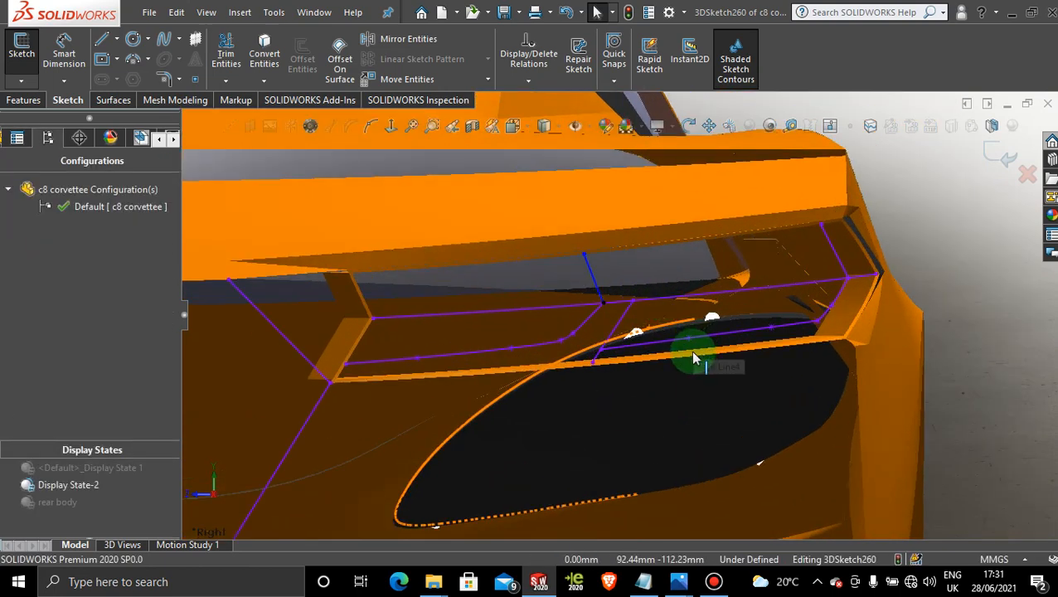
pyautogui.scroll(-3, 772, 315)
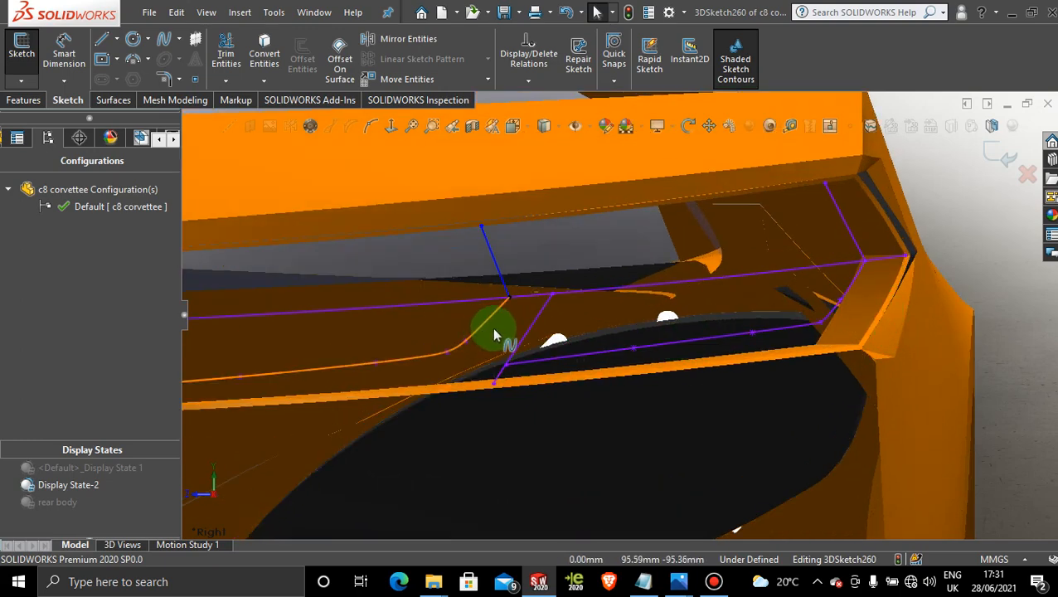
pyautogui.scroll(3, 593, 344)
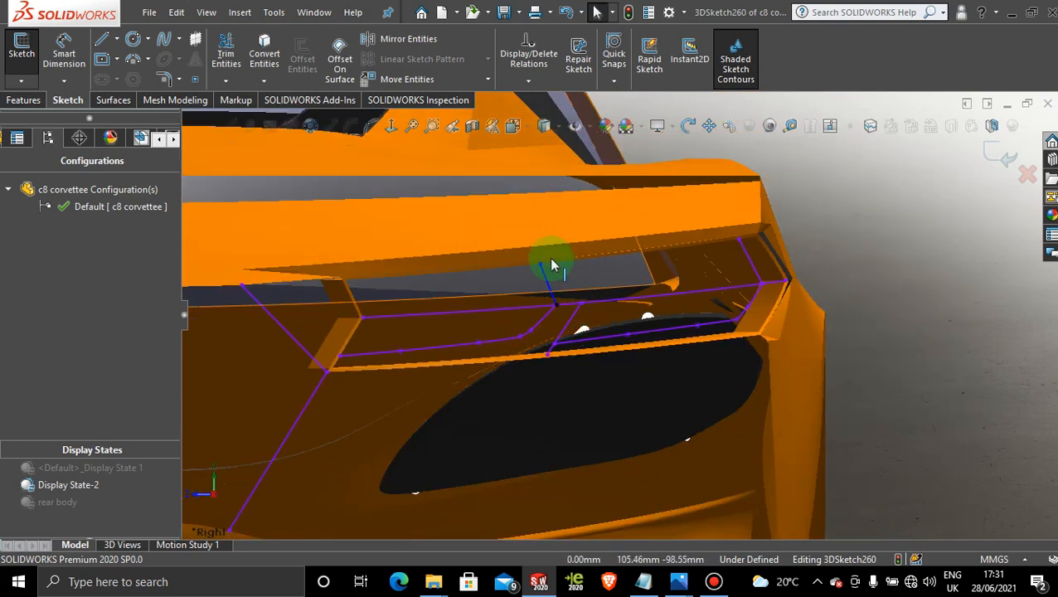
pyautogui.moveTo(689, 585)
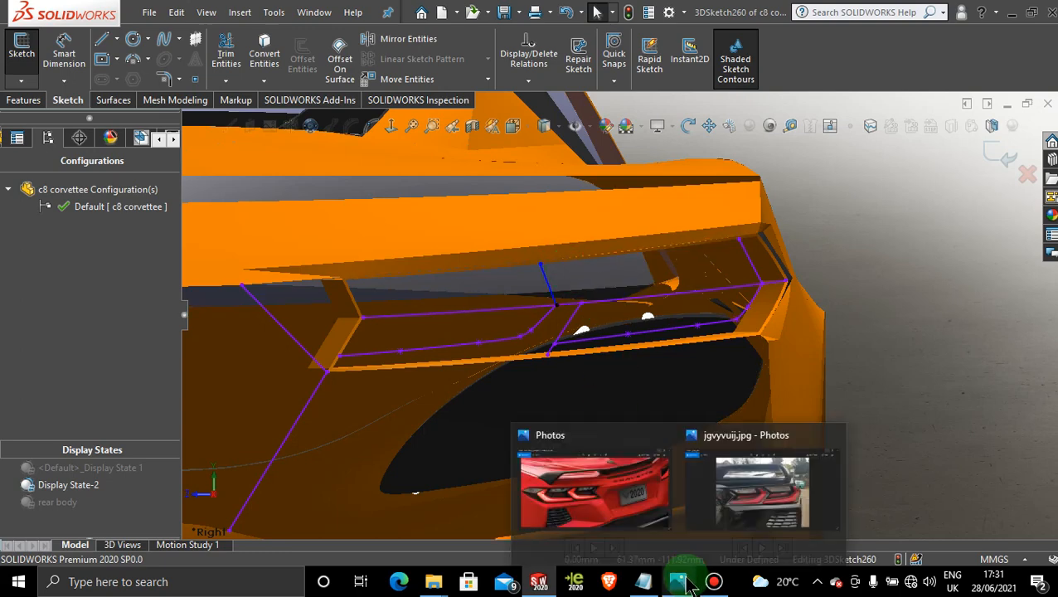
pyautogui.click(759, 498)
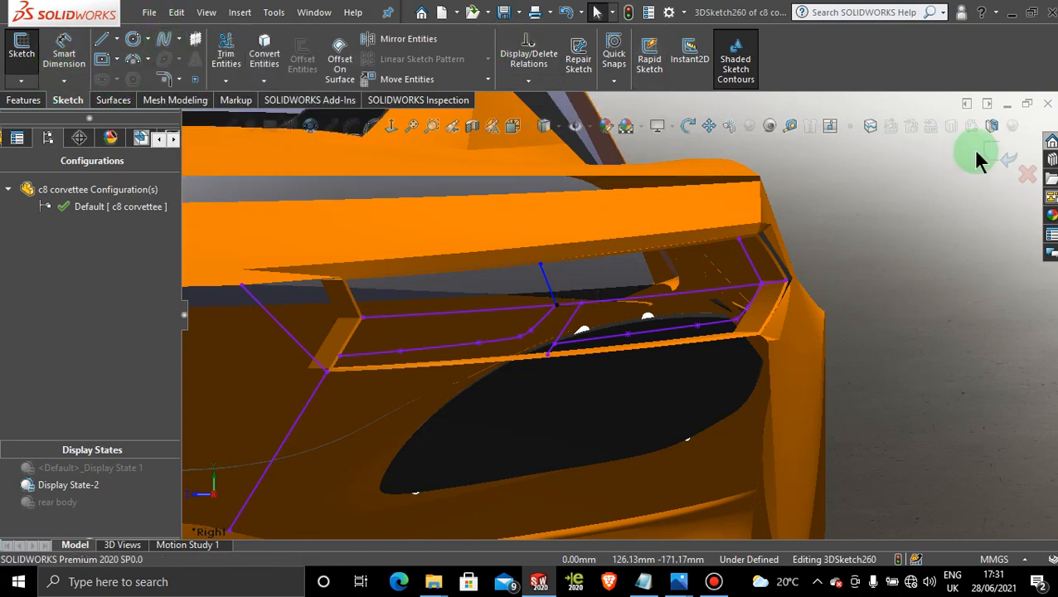
pyautogui.click(1001, 154)
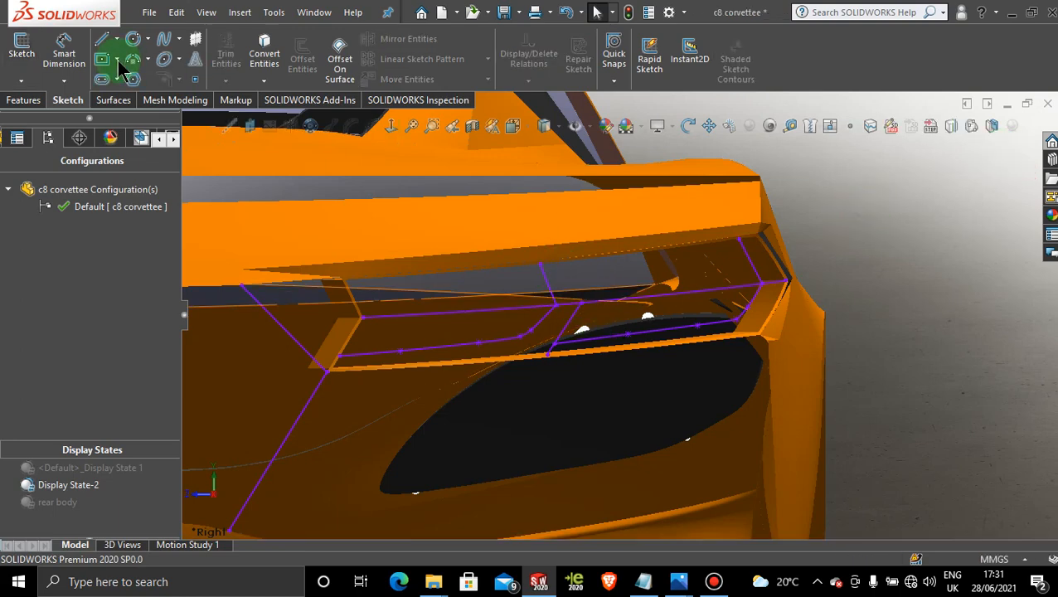
# In a new 3D sketch, draw a second leaning spline from the divider line's upper end to the recess's upper edge, and exit the sketch.
pyautogui.click(21, 81)
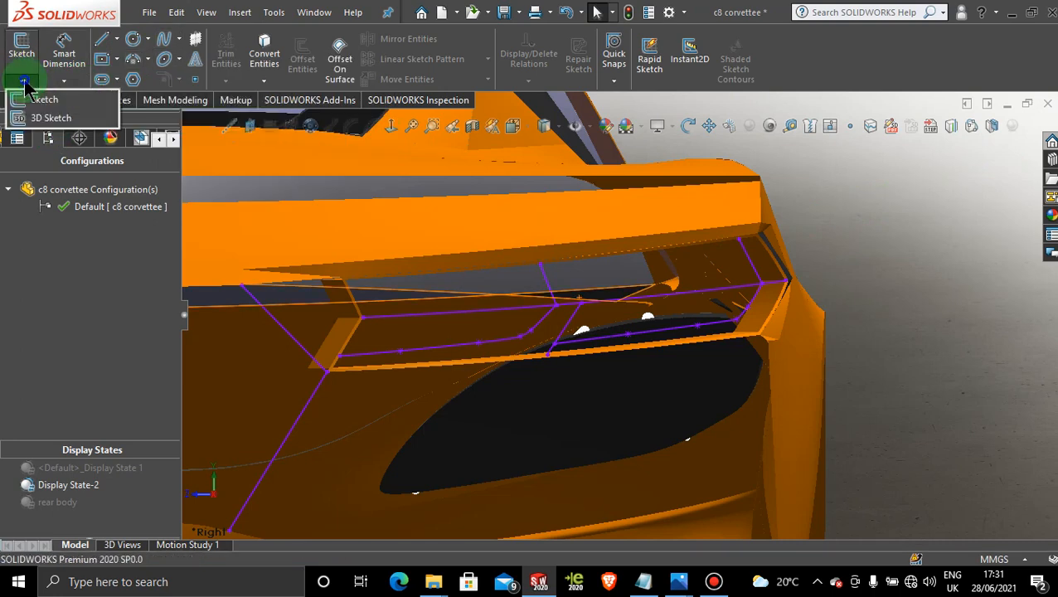
pyautogui.click(46, 117)
pyautogui.click(165, 39)
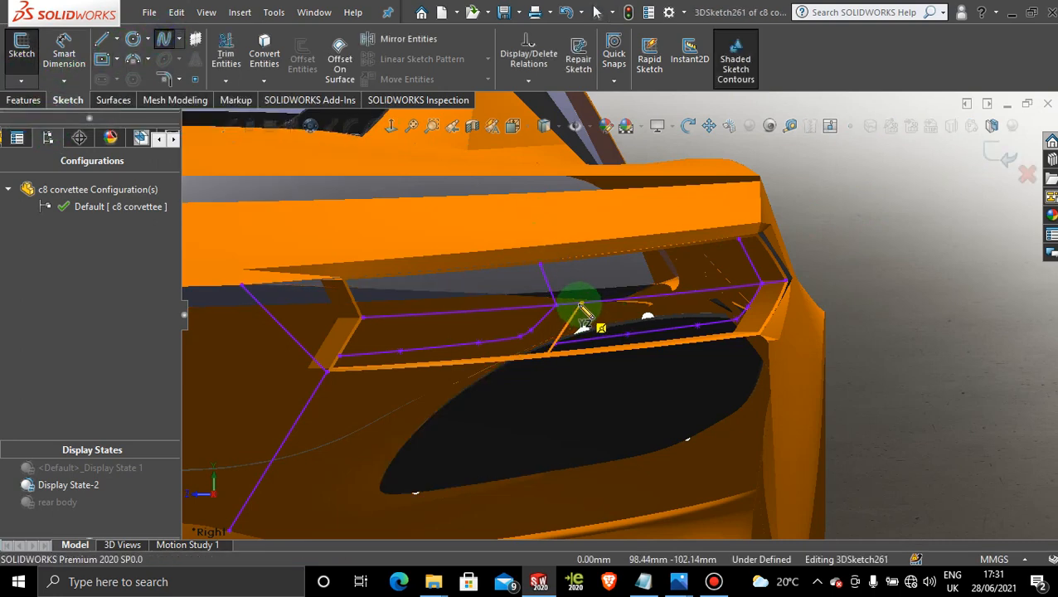
pyautogui.click(559, 271)
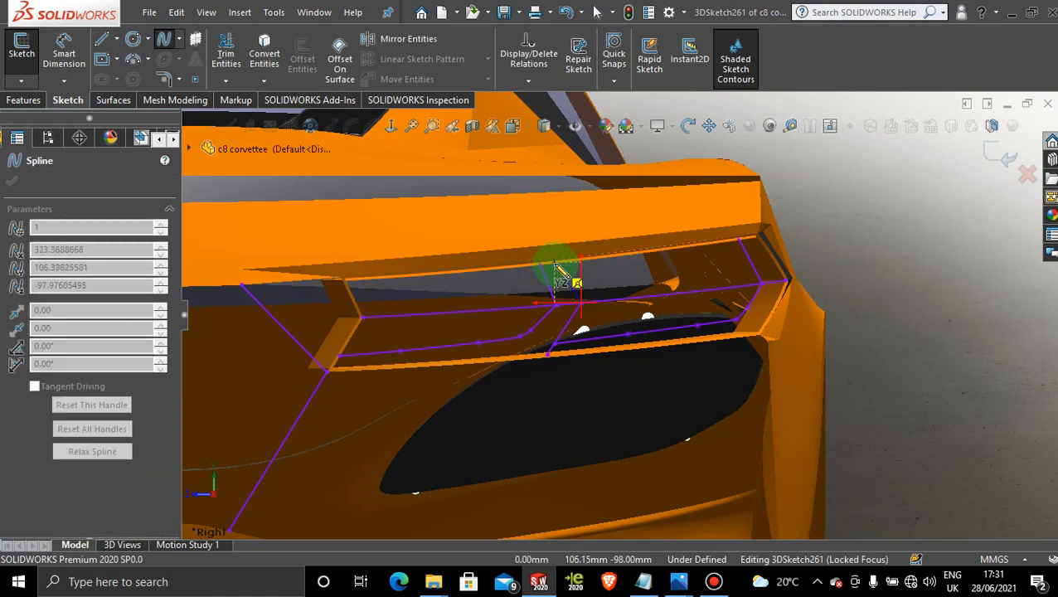
pyautogui.scroll(-3, 562, 271)
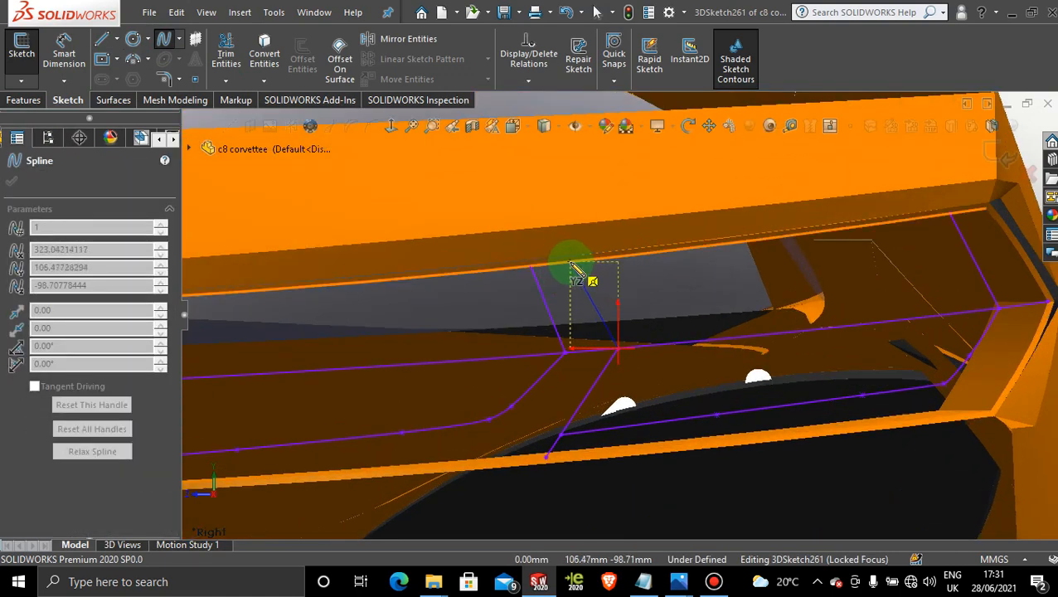
pyautogui.click(570, 265)
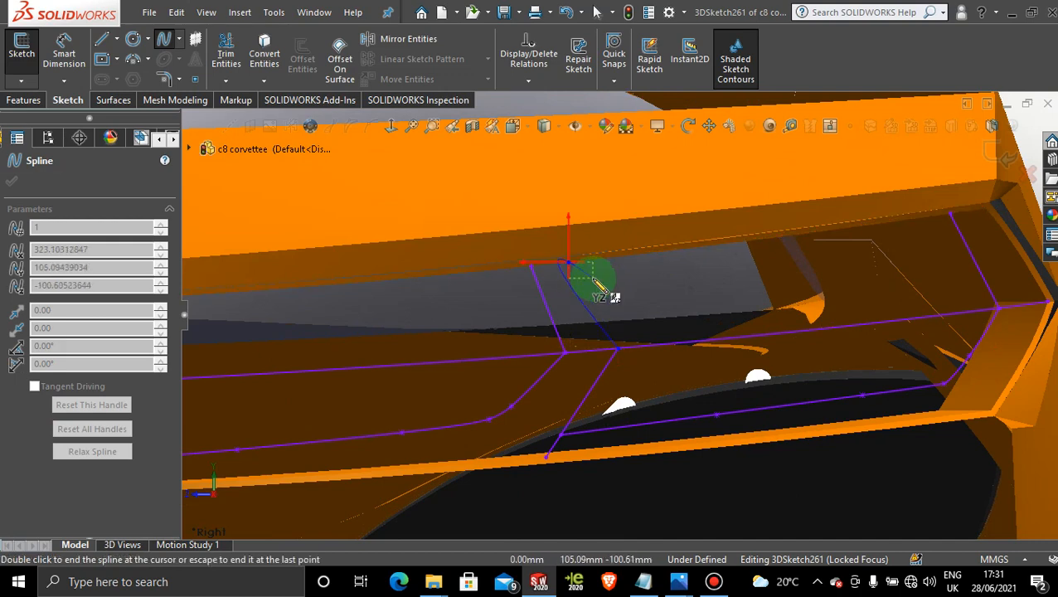
pyautogui.press('Escape')
pyautogui.moveTo(599, 286); pyautogui.dragTo(638, 303, button='middle')
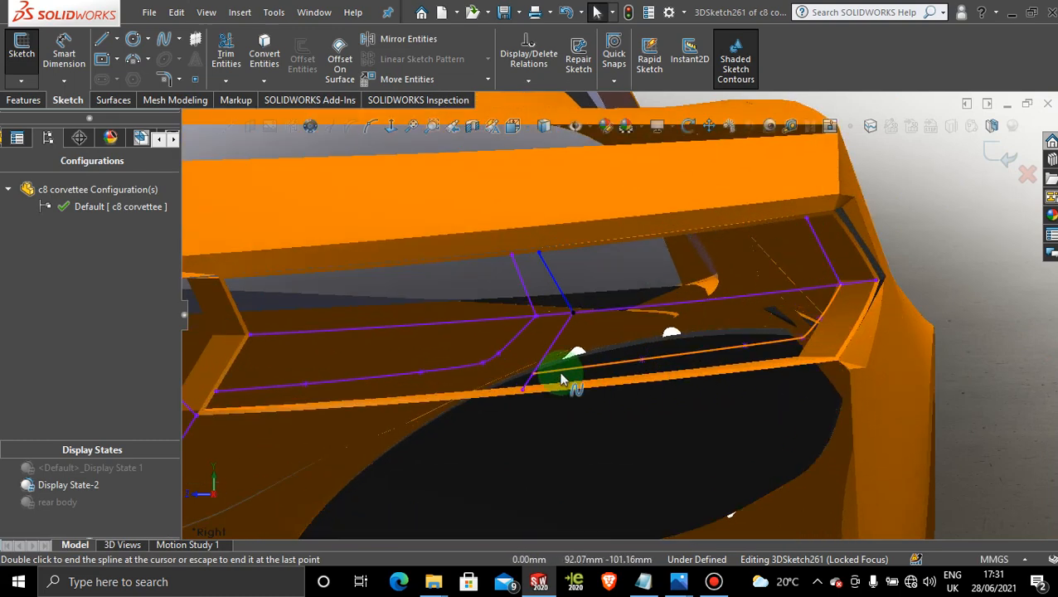
pyautogui.scroll(1, 561, 379)
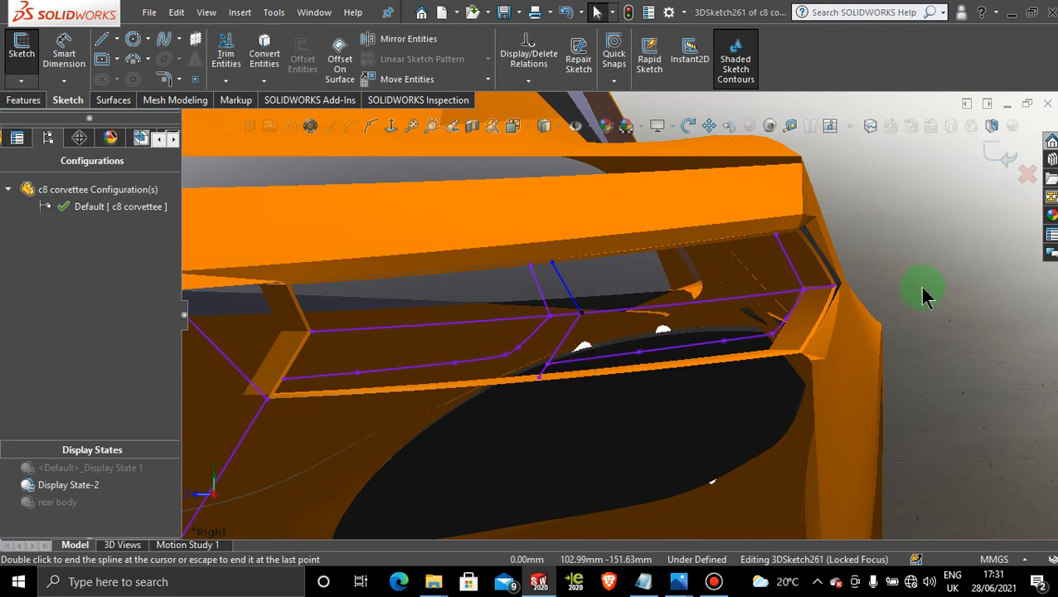
pyautogui.scroll(2, 921, 292)
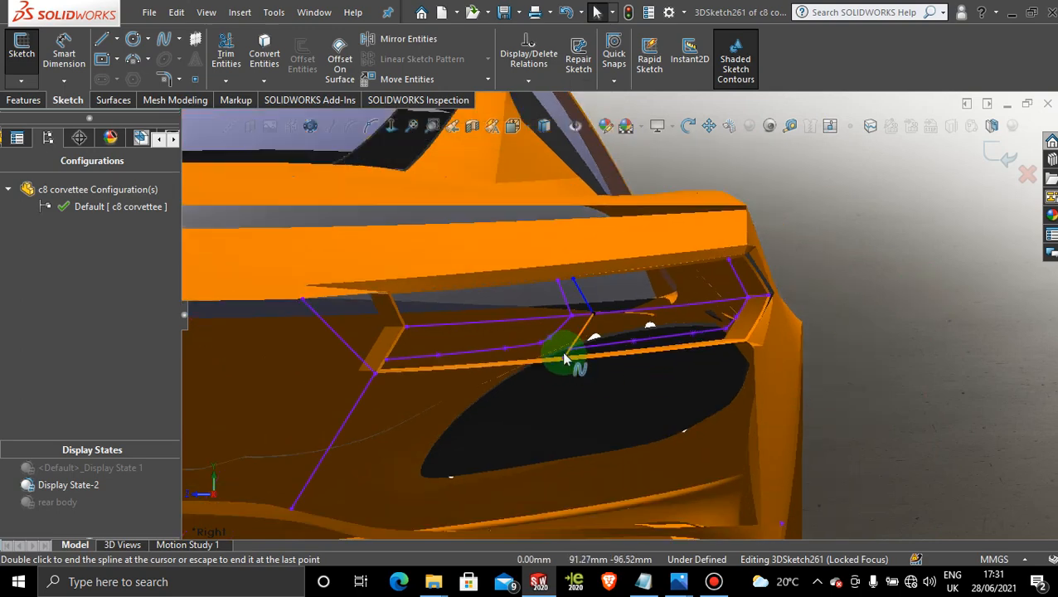
pyautogui.scroll(-2, 632, 325)
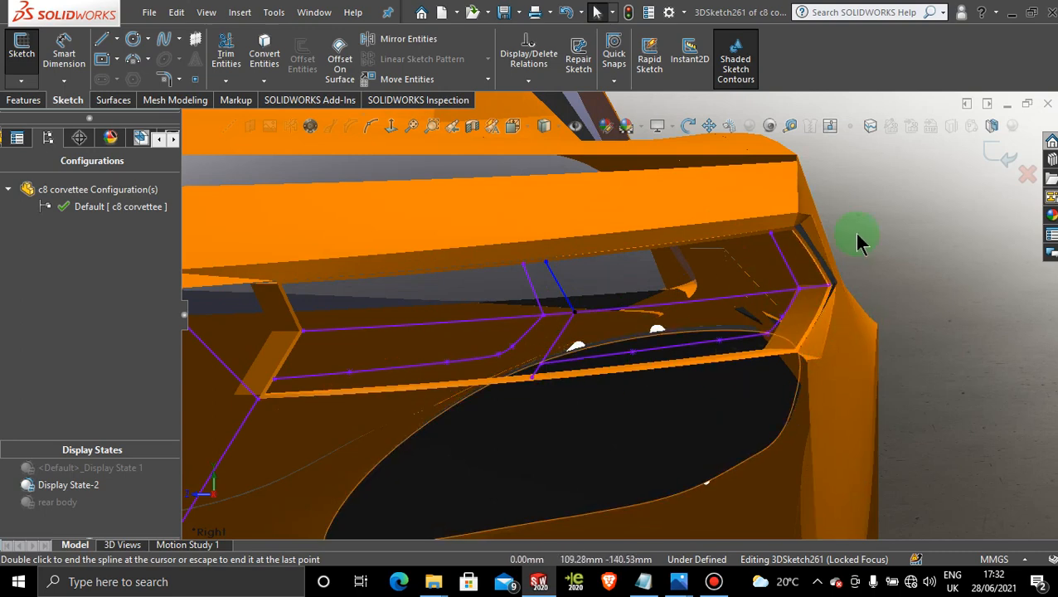
pyautogui.click(992, 154)
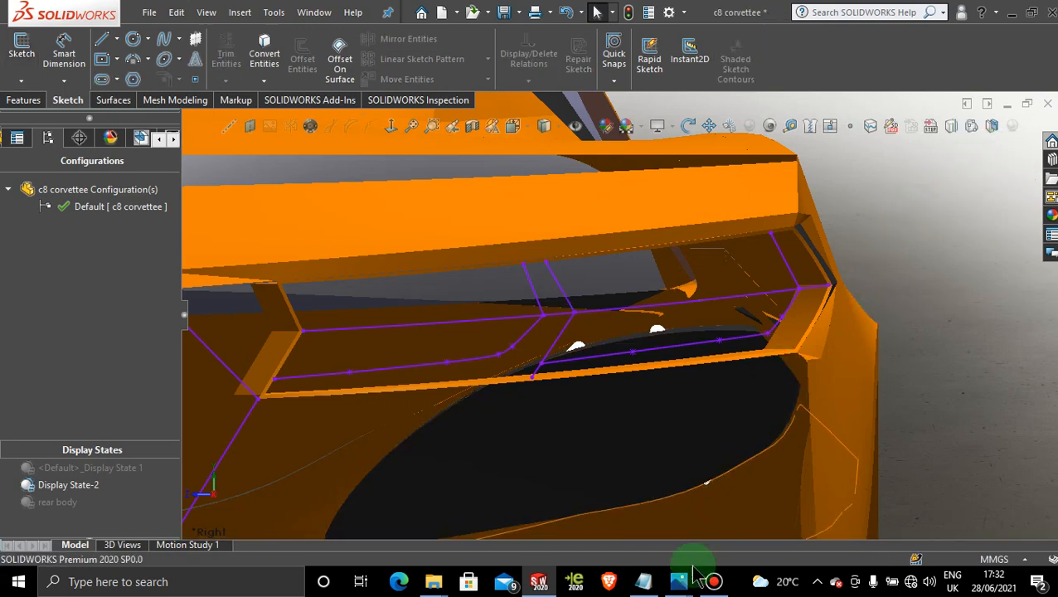
# Examine the inner tail-light shapes in the reference photo jgvyvuij.jpg and compare them with the sketched outlines on the model.
pyautogui.moveTo(689, 592)
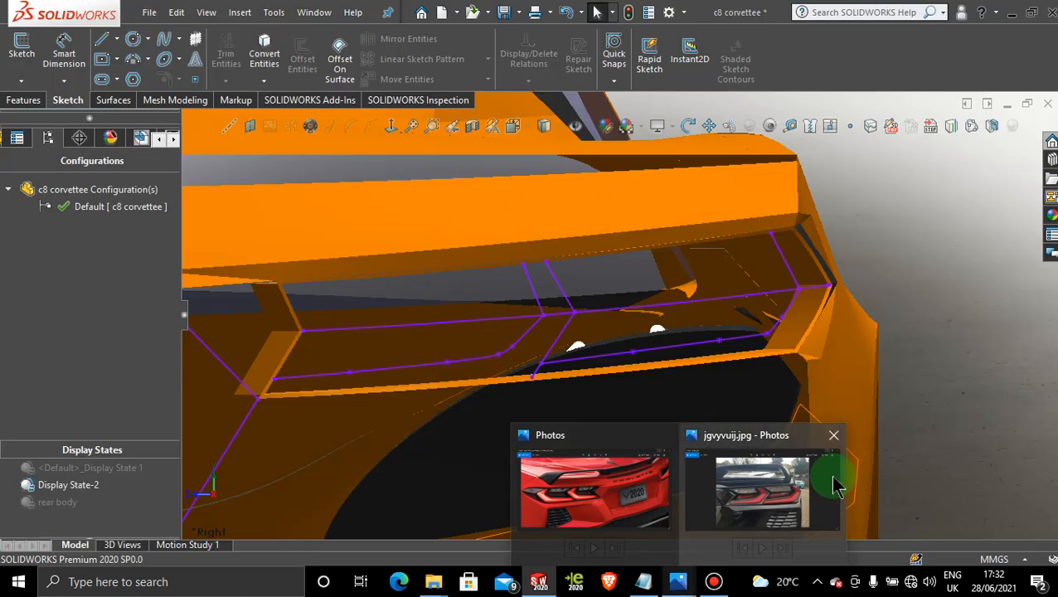
pyautogui.moveTo(833, 488)
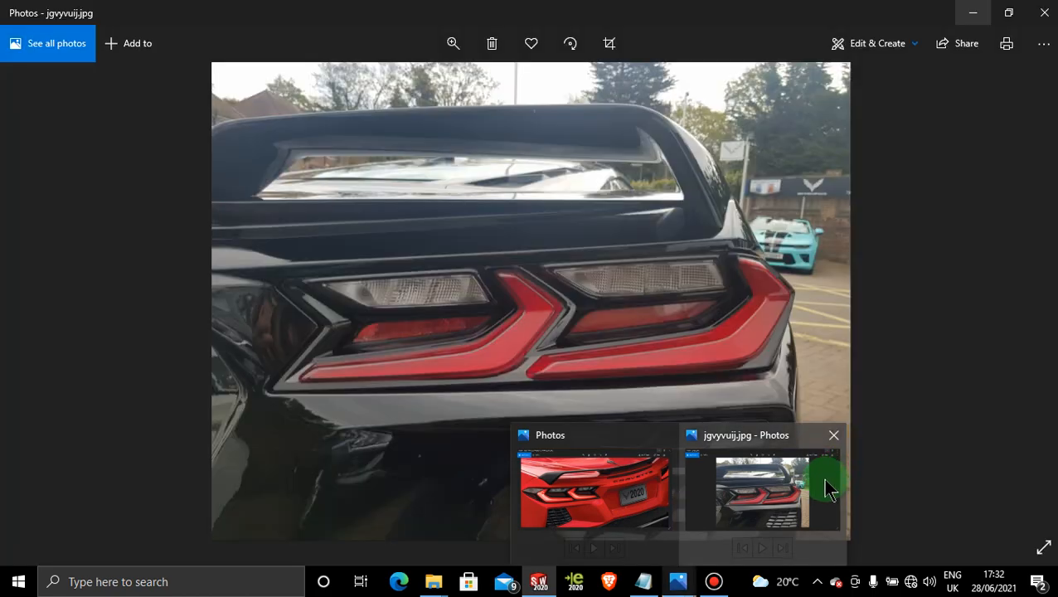
pyautogui.click(800, 493)
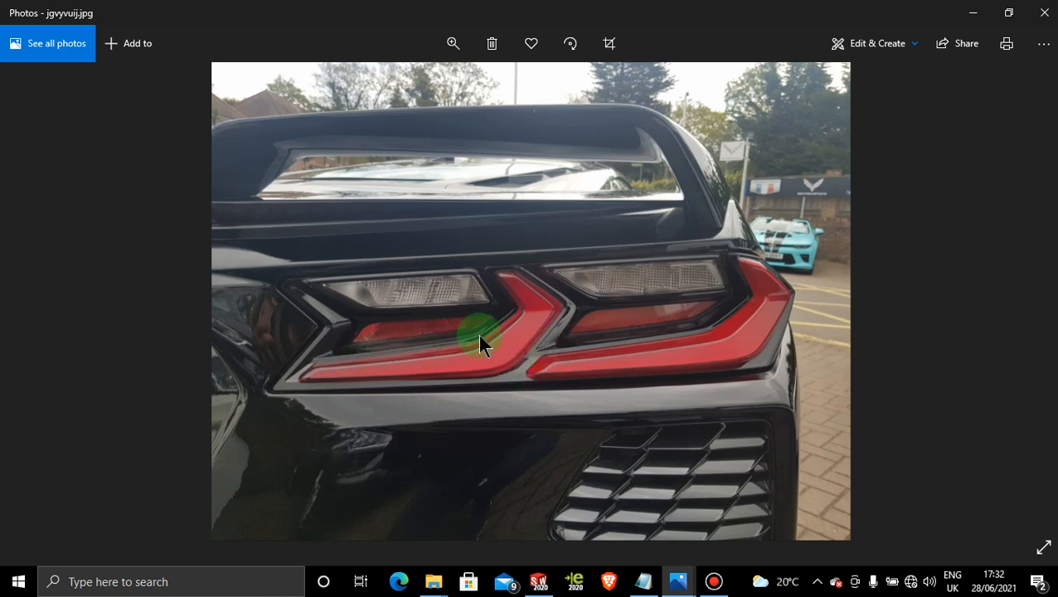
pyautogui.click(970, 14)
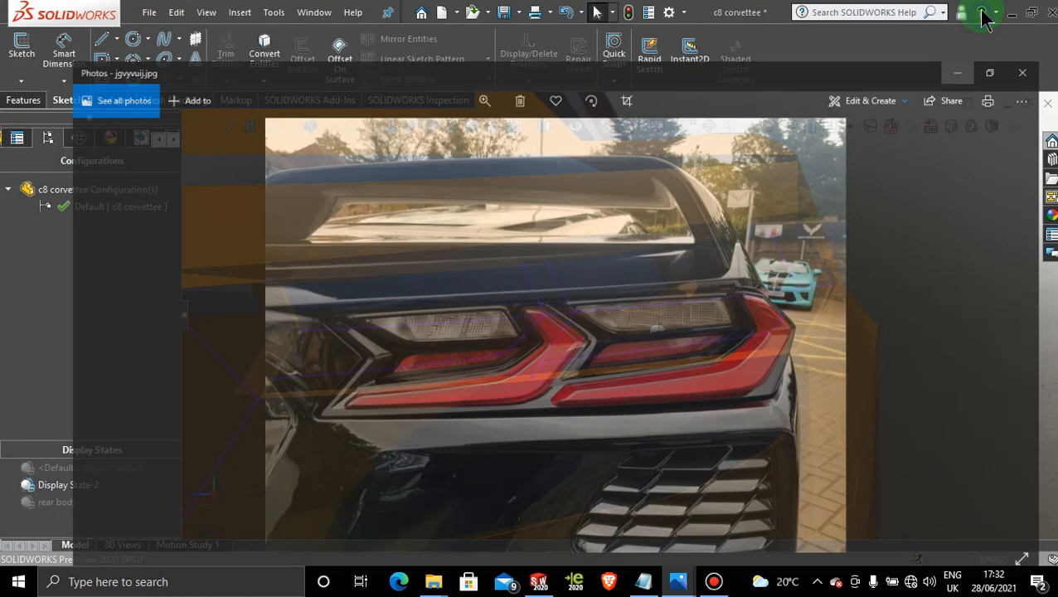
pyautogui.scroll(-2, 499, 368)
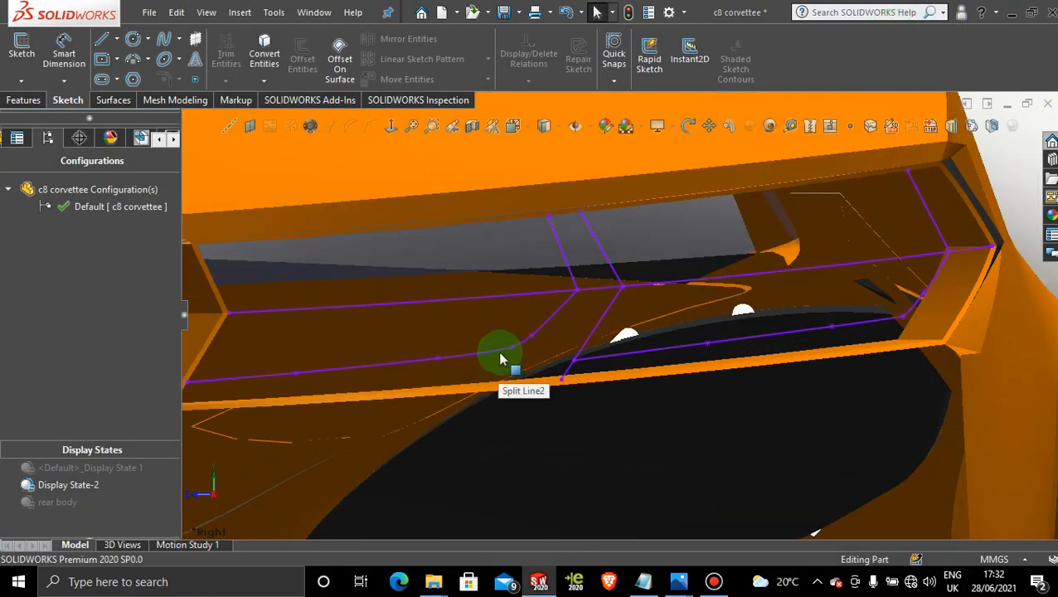
# Examine the sketched tail-light outlines in the recess from several angles around the car's rear corner.
pyautogui.scroll(2, 498, 319)
pyautogui.moveTo(496, 318)
pyautogui.mouseDown(button='middle')
pyautogui.moveTo(484, 354)
pyautogui.moveTo(505, 317)
pyautogui.mouseUp(button='middle')
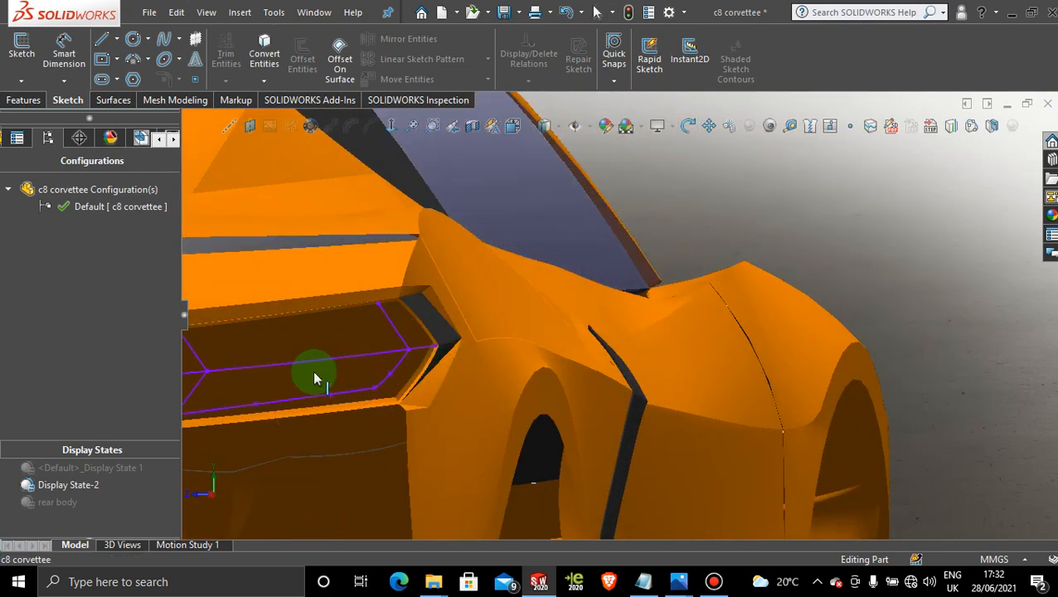
pyautogui.scroll(3, 294, 378)
pyautogui.scroll(-4, 294, 377)
pyautogui.moveTo(398, 367)
pyautogui.mouseDown(button='middle')
pyautogui.moveTo(432, 354)
pyautogui.moveTo(437, 370)
pyautogui.moveTo(423, 555)
pyautogui.moveTo(413, 515)
pyautogui.moveTo(465, 473)
pyautogui.moveTo(491, 407)
pyautogui.moveTo(397, 487)
pyautogui.mouseUp(button='middle')
pyautogui.scroll(4, 394, 372)
pyautogui.scroll(-5, 340, 415)
pyautogui.scroll(2, 414, 383)
pyautogui.scroll(-5, 397, 488)
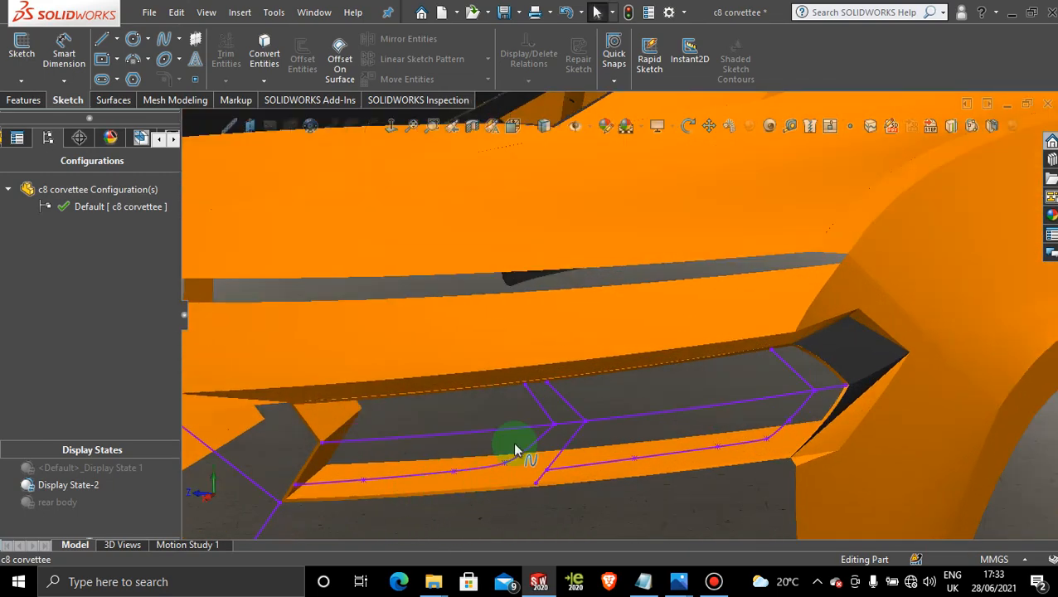
# In a new 3D sketch, draw a short construction centerline starting at the bend point of the lower tail-light spline.
pyautogui.click(21, 81)
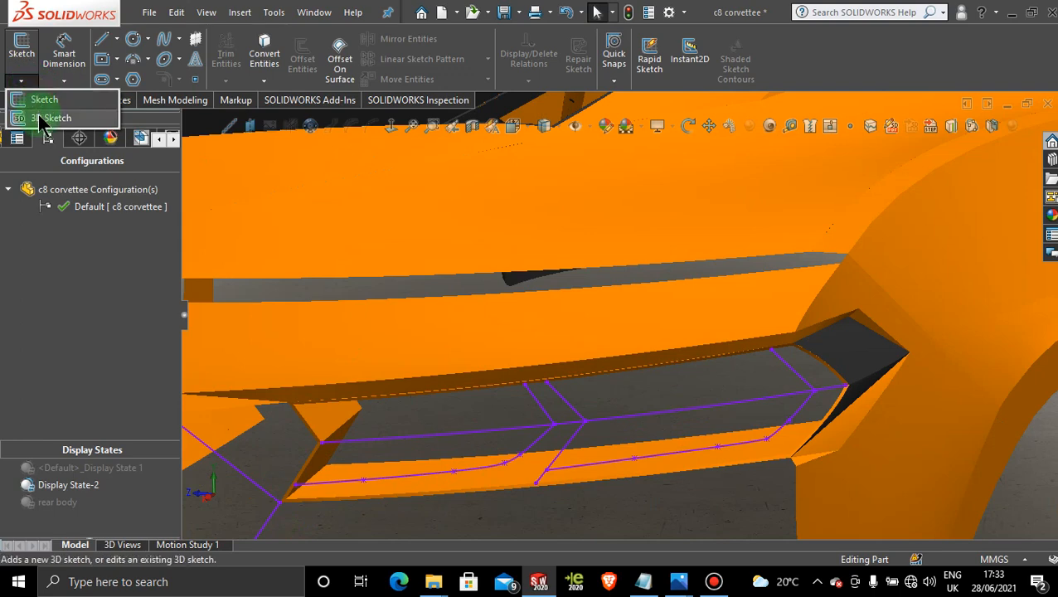
pyautogui.click(33, 113)
pyautogui.click(117, 39)
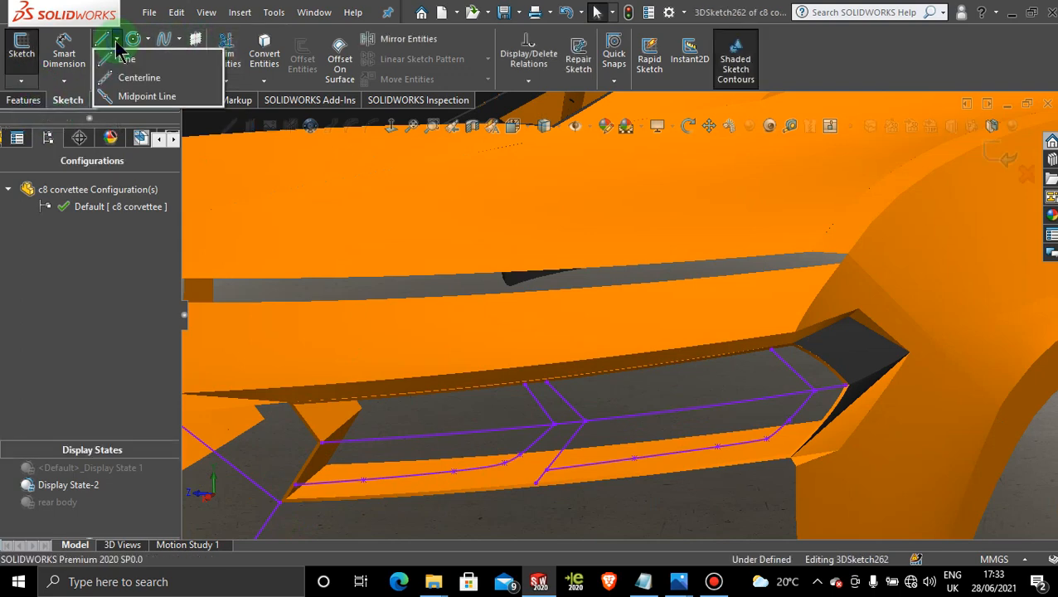
pyautogui.click(124, 80)
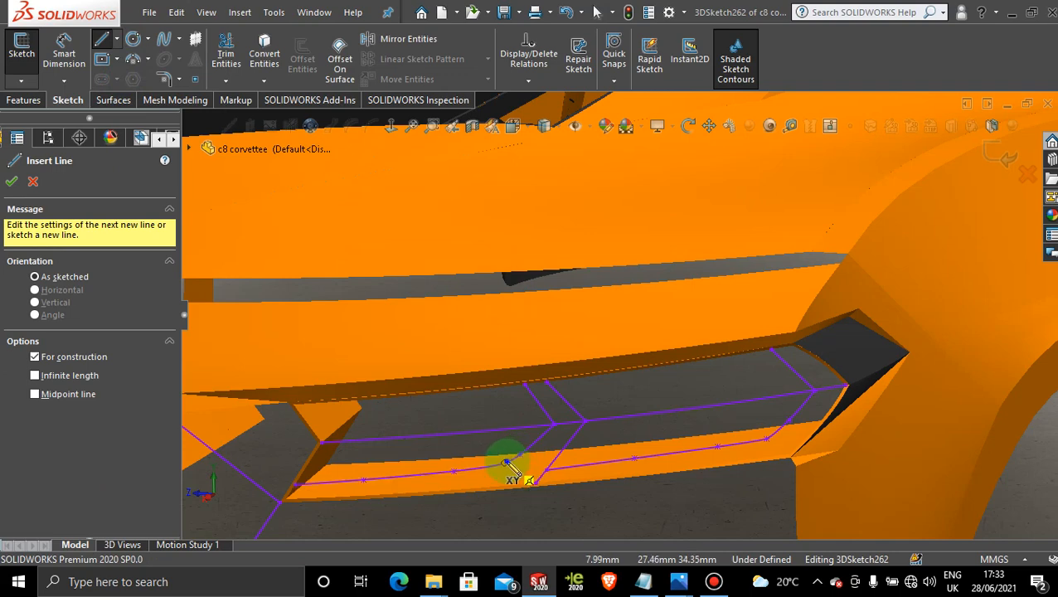
pyautogui.click(504, 461)
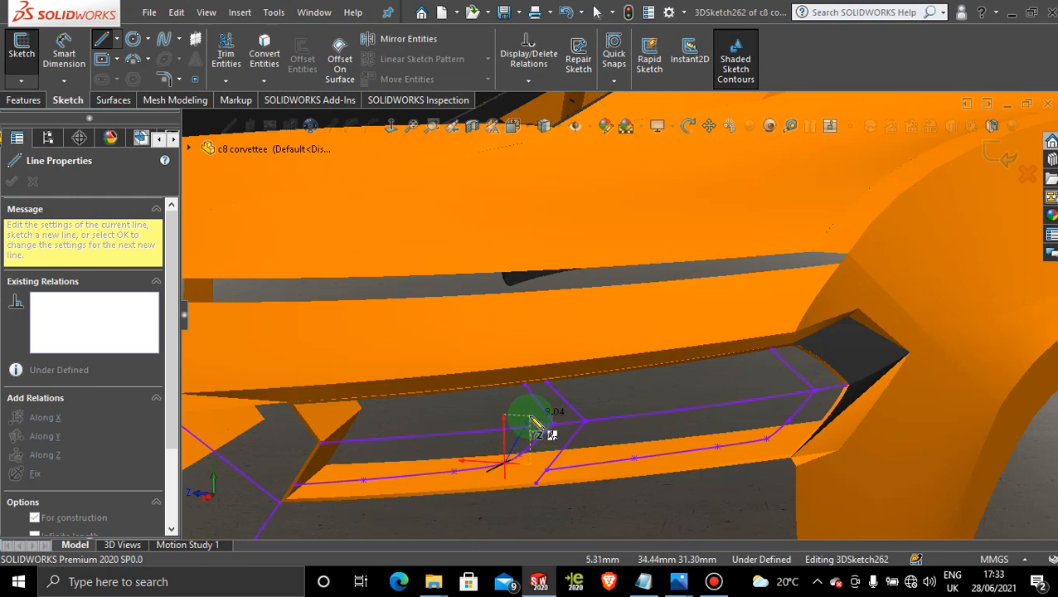
pyautogui.press('Escape')
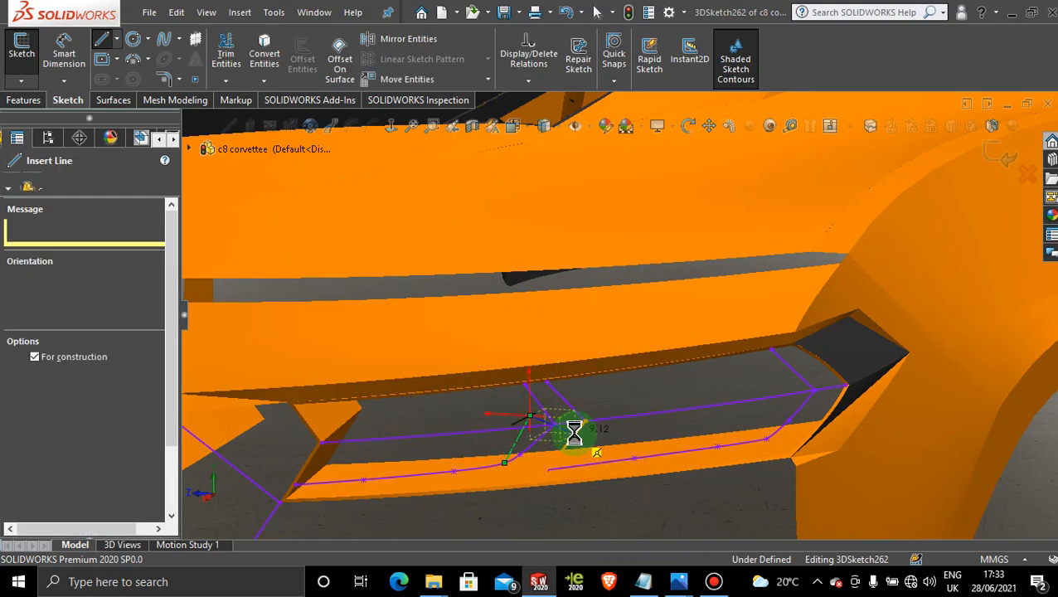
pyautogui.press('Escape')
# In the Back view, move the centerline's free endpoint level with its start point, toward the front of the car.
pyautogui.moveTo(560, 448); pyautogui.dragTo(492, 418, button='middle')
pyautogui.press('space')
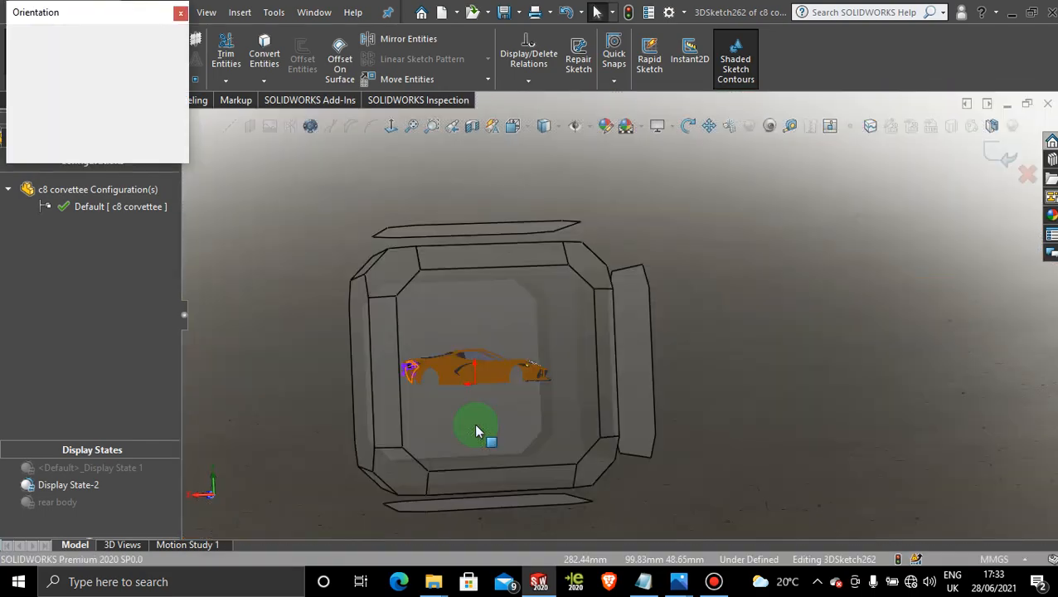
pyautogui.click(467, 370)
pyautogui.scroll(5, 463, 363)
pyautogui.scroll(-10, 447, 264)
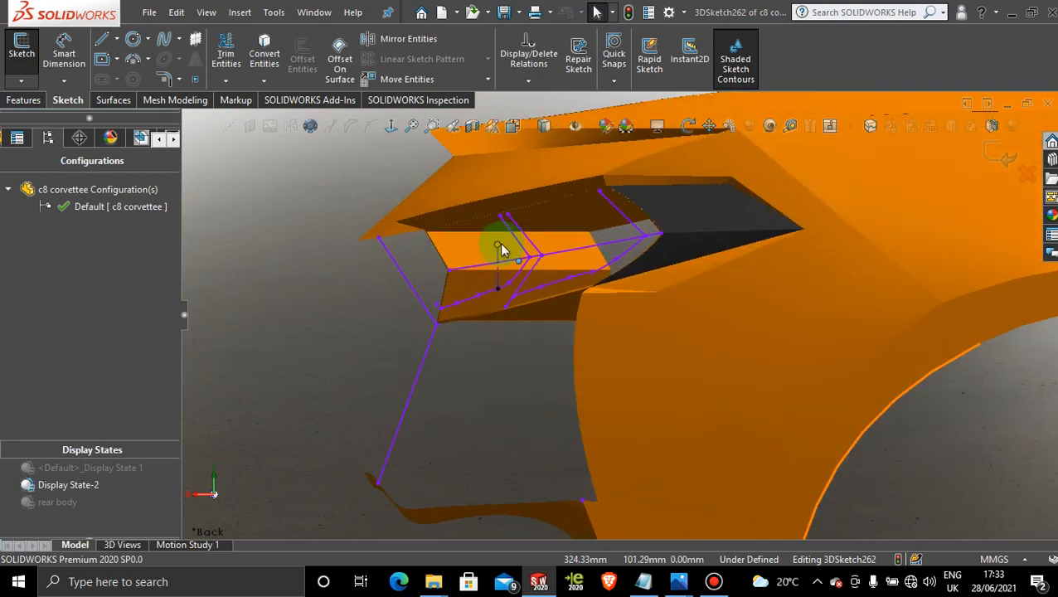
pyautogui.moveTo(498, 245); pyautogui.dragTo(555, 280)
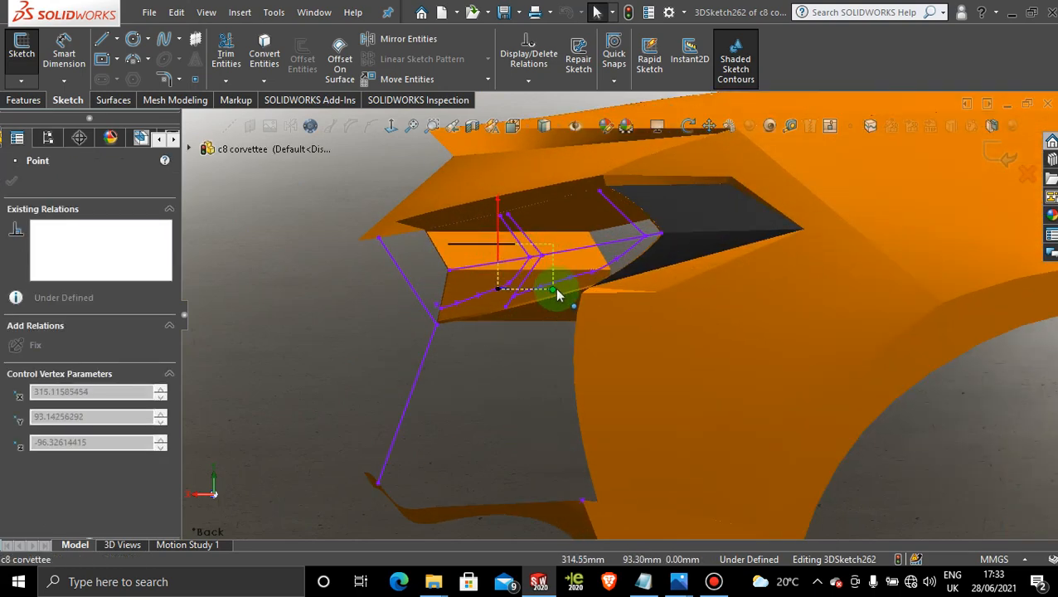
# From the top view, adjust the centerline's free endpoint to set its direction into the body, and exit the 3D sketch.
pyautogui.scroll(8, 560, 294)
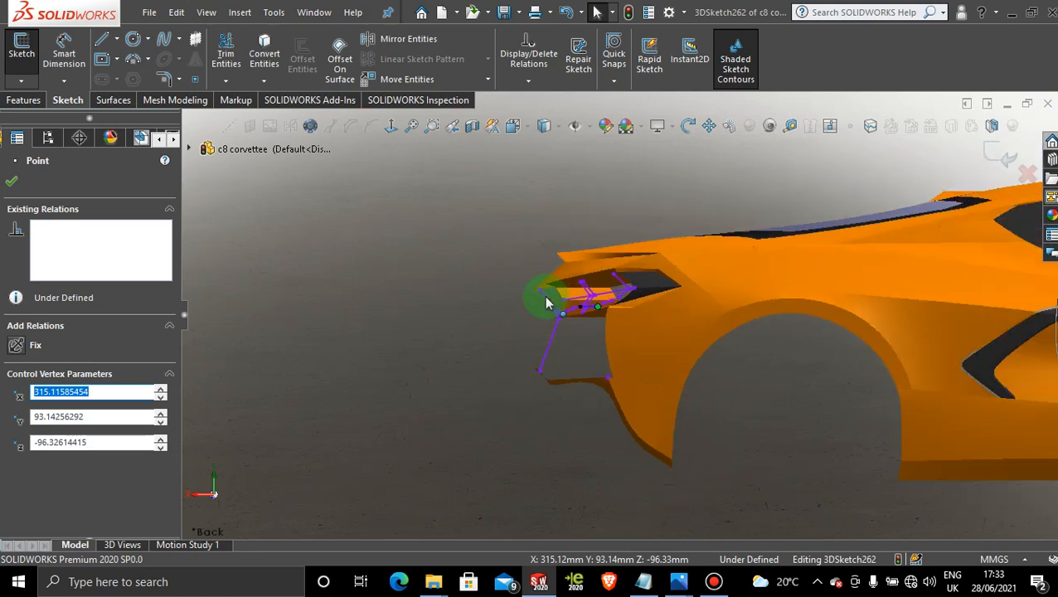
pyautogui.moveTo(543, 298)
pyautogui.mouseDown(button='middle')
pyautogui.moveTo(574, 320)
pyautogui.moveTo(626, 456)
pyautogui.moveTo(616, 451)
pyautogui.mouseUp(button='middle')
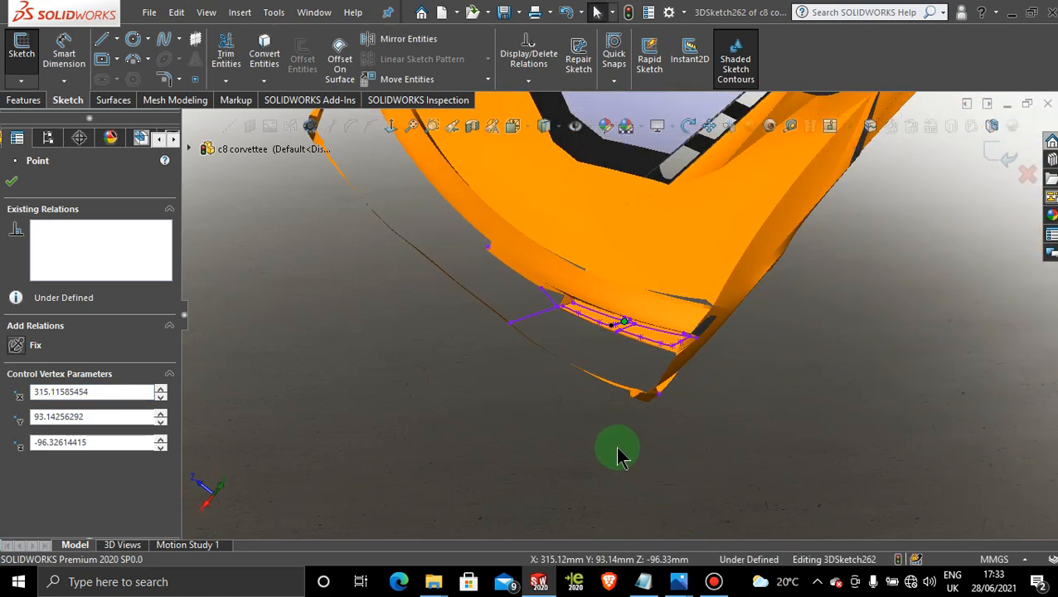
pyautogui.press('space')
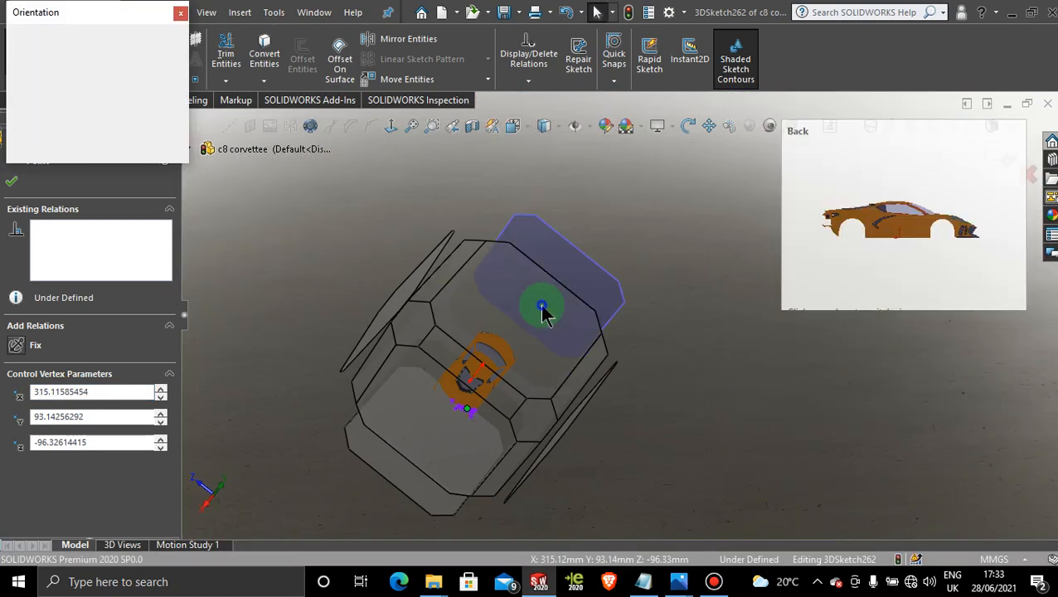
pyautogui.press('Escape')
pyautogui.scroll(-7, 666, 477)
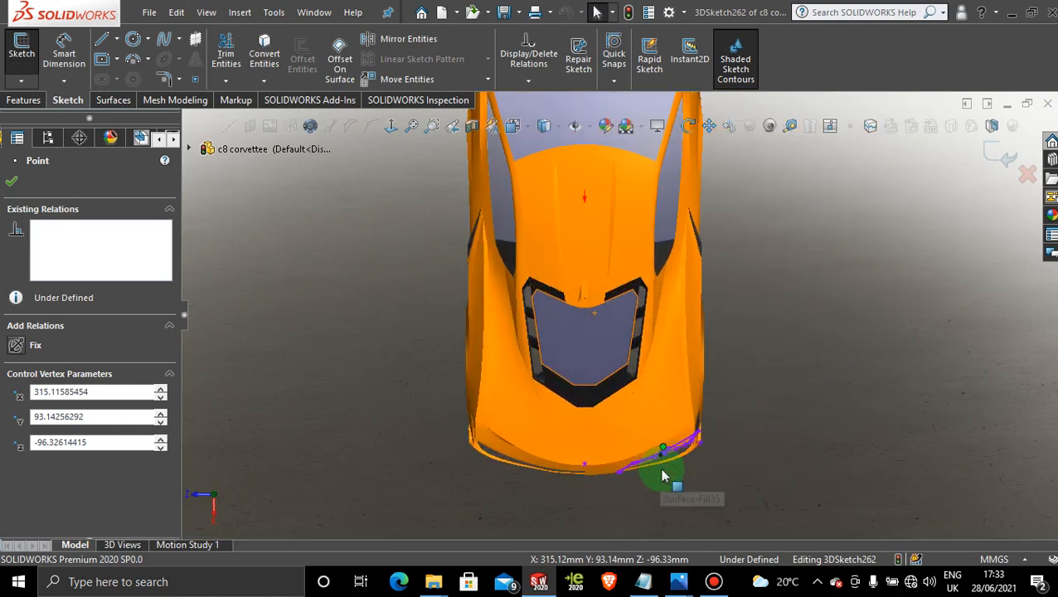
pyautogui.scroll(-2, 668, 365)
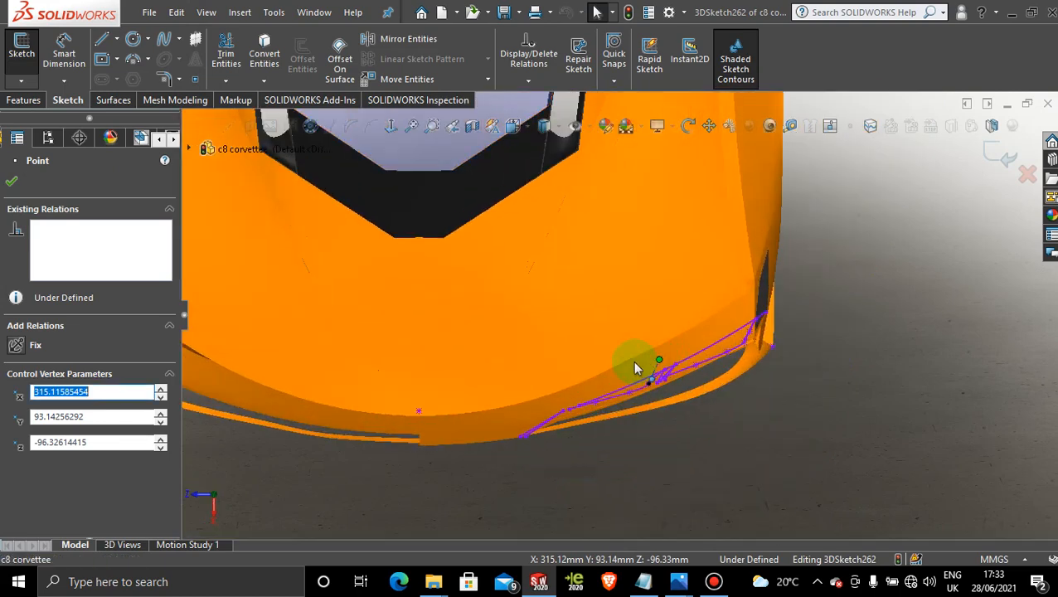
pyautogui.moveTo(635, 363); pyautogui.dragTo(630, 363)
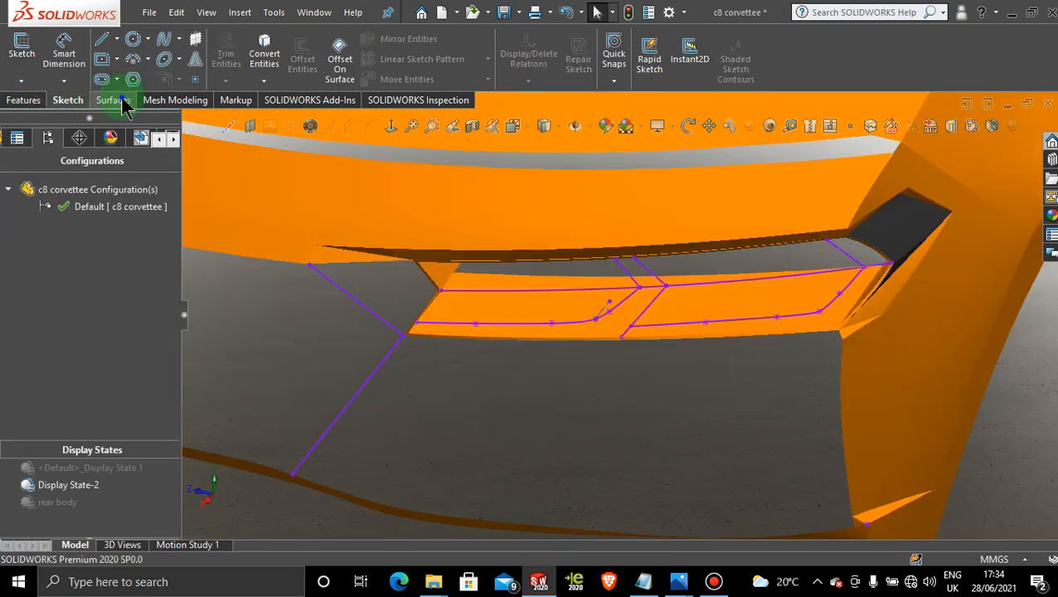
# Extrude the curved lower tail-light spline as a surface, 18 mm blind, using the construction centerline as the direction.
pyautogui.click(122, 102)
pyautogui.click(26, 52)
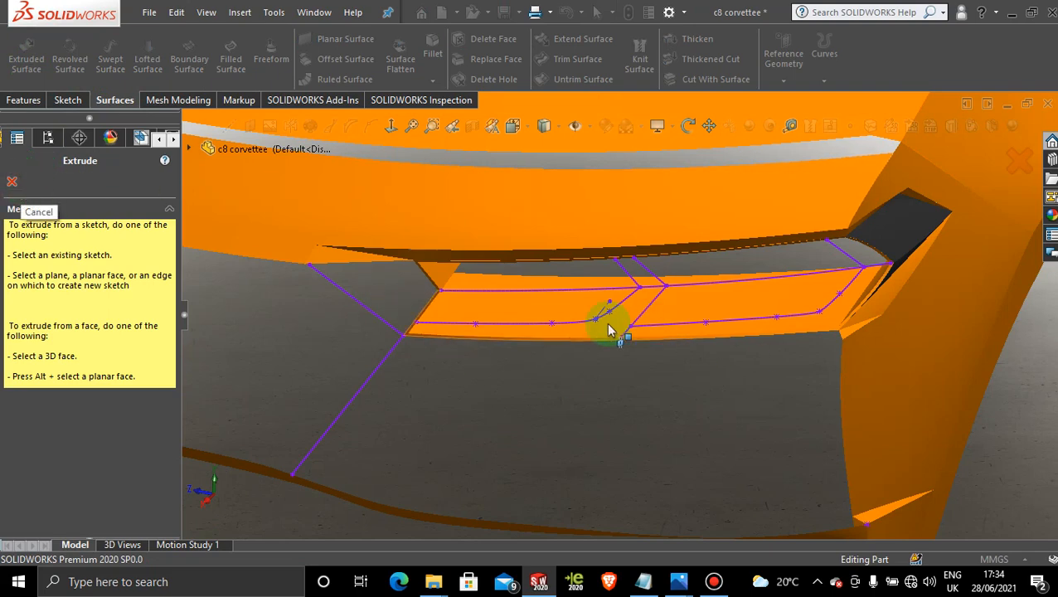
pyautogui.click(576, 325)
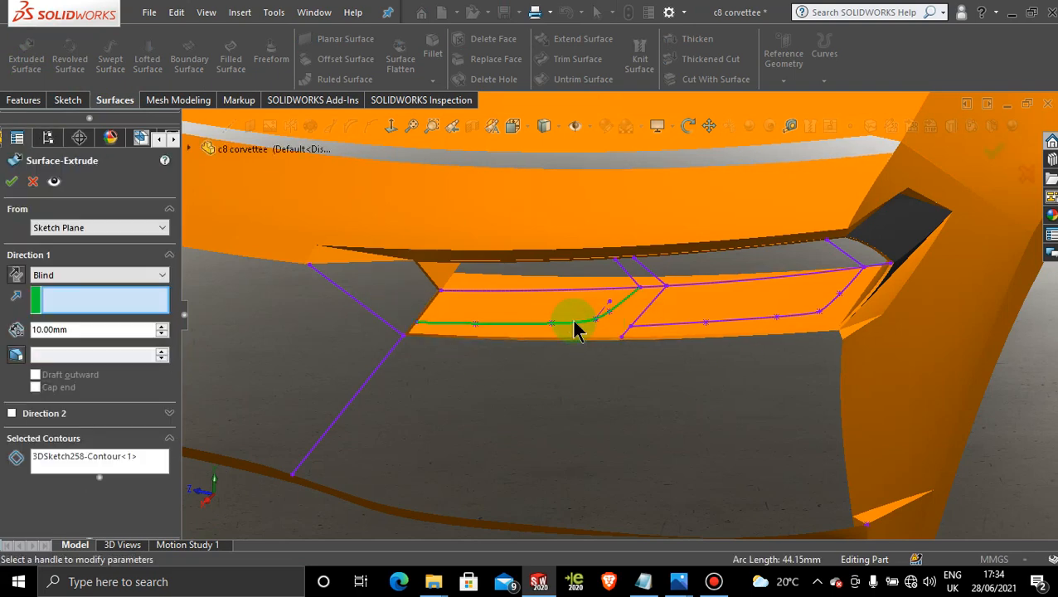
pyautogui.click(142, 304)
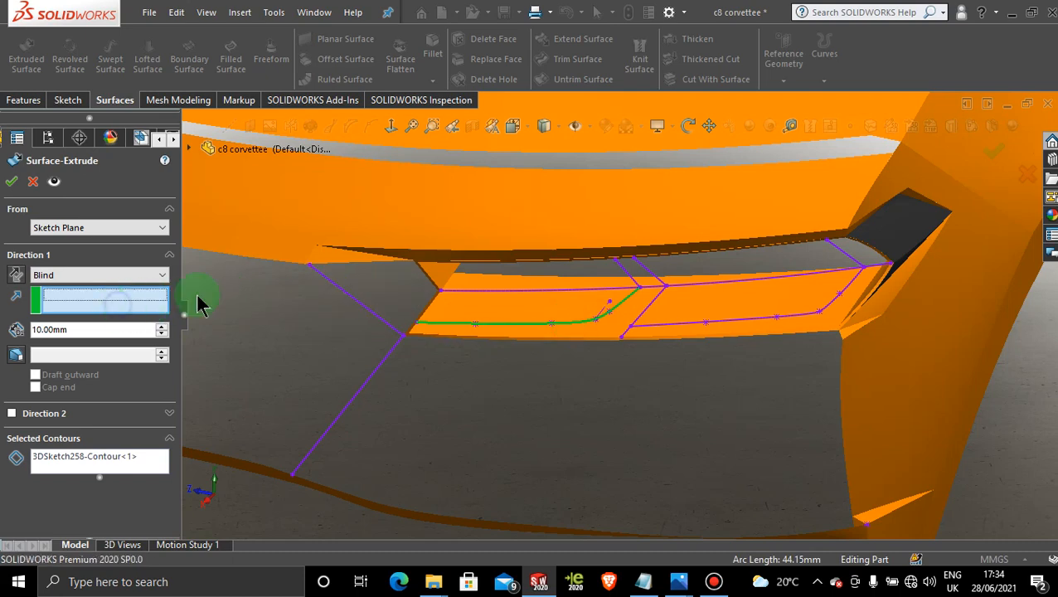
pyautogui.click(601, 314)
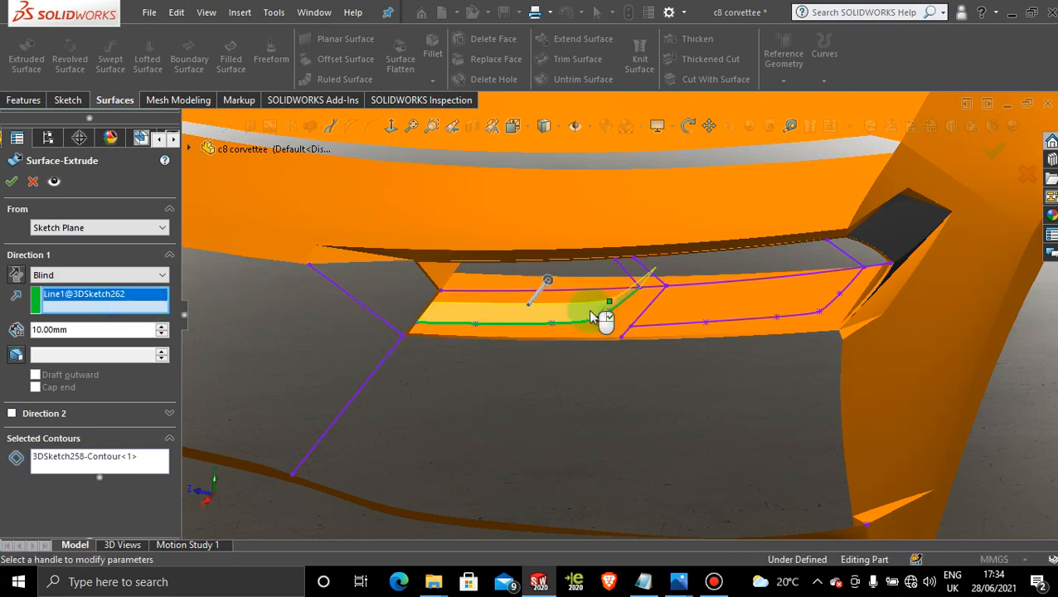
pyautogui.moveTo(553, 286); pyautogui.dragTo(573, 281)
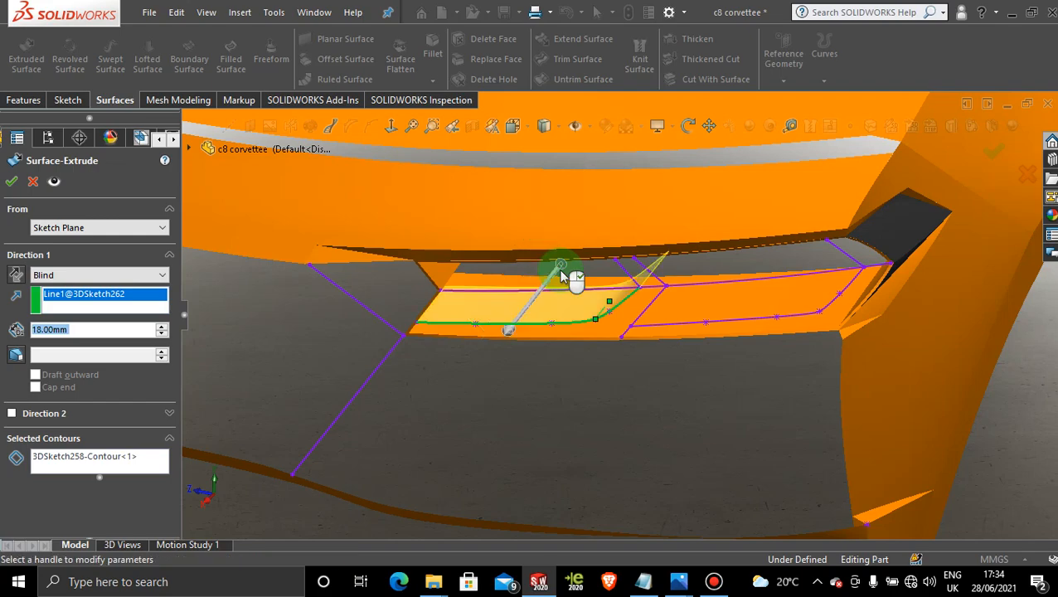
pyautogui.scroll(3, 574, 354)
pyautogui.scroll(-4, 576, 357)
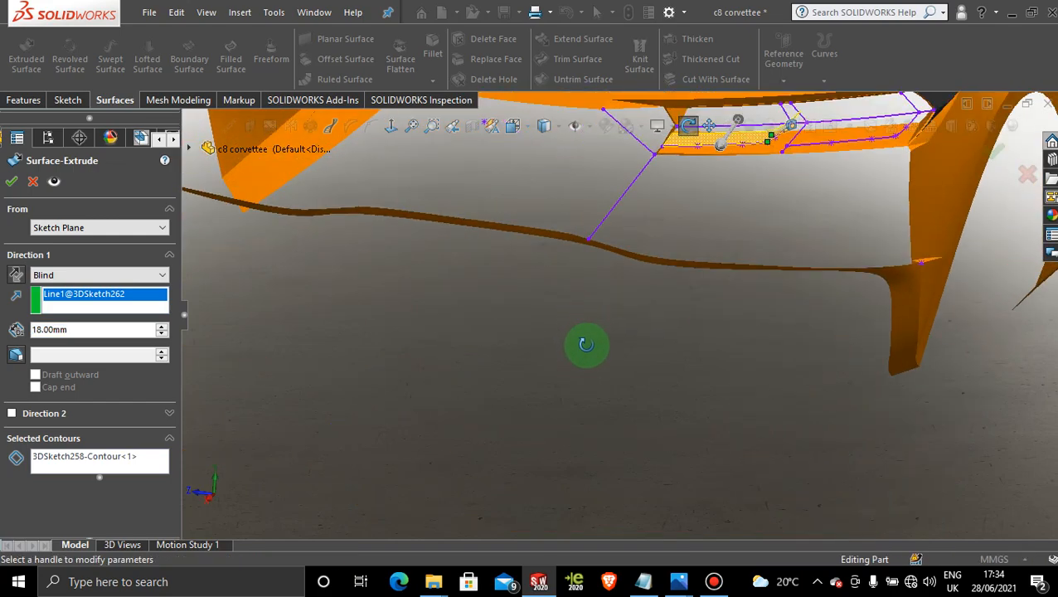
pyautogui.scroll(6, 780, 267)
pyautogui.scroll(-4, 860, 221)
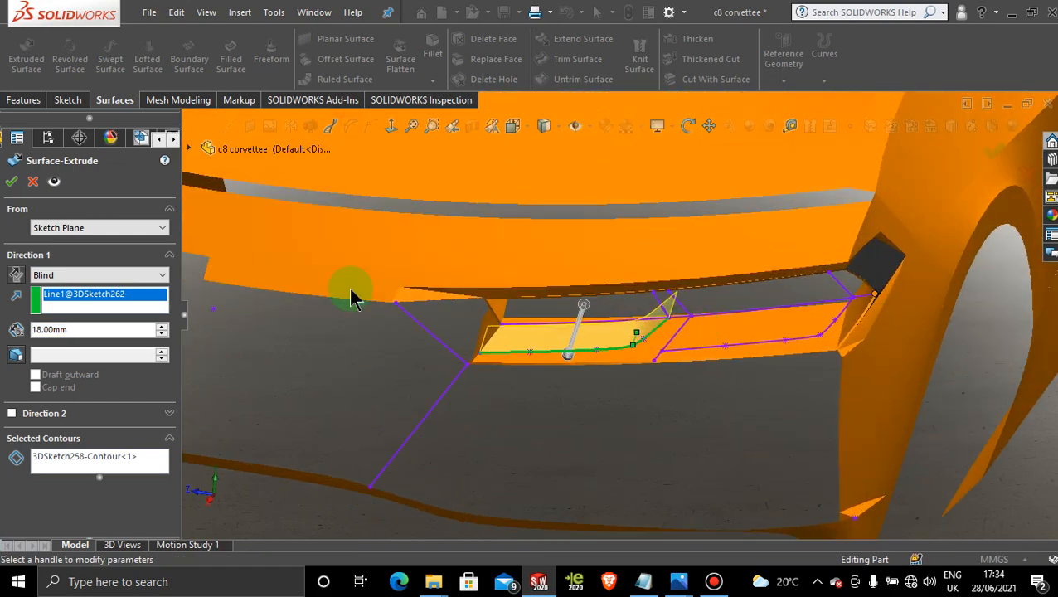
pyautogui.click(12, 186)
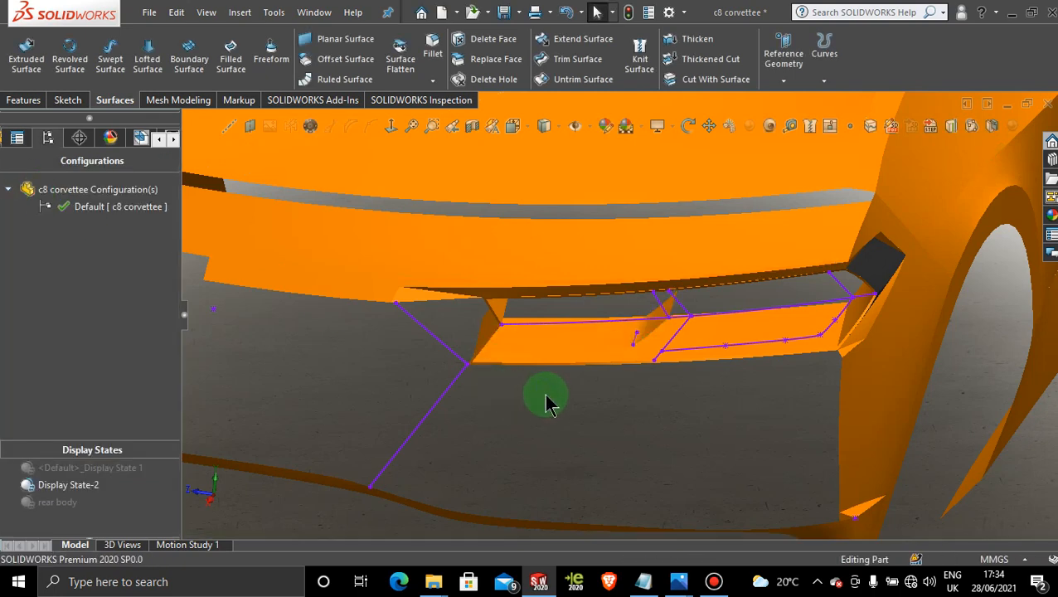
# Show the 3DSketch258 profile sketch contained in the new Surface-Extrude14 feature.
pyautogui.scroll(-3, 685, 329)
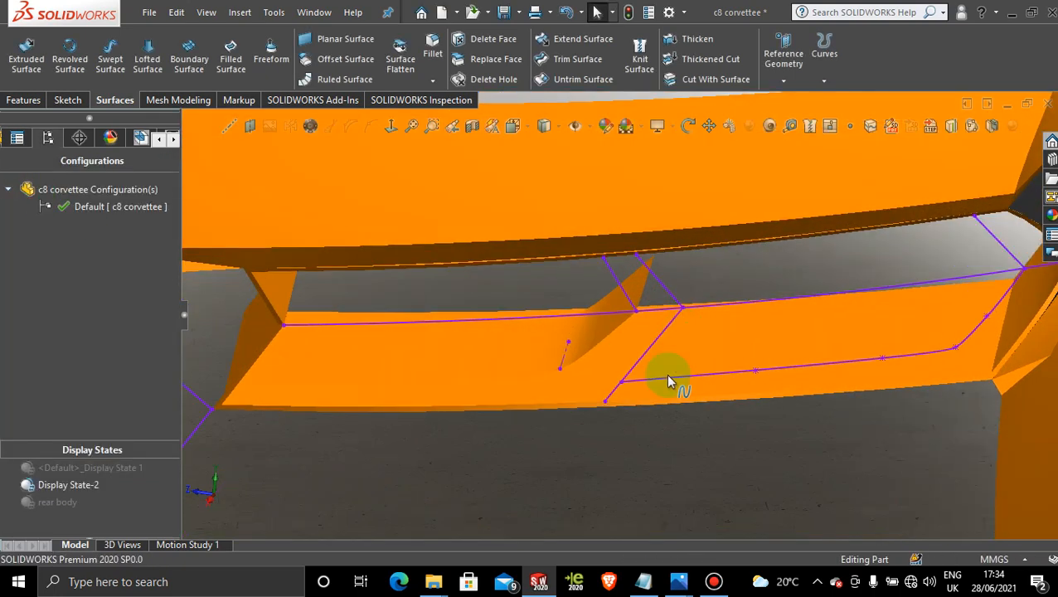
pyautogui.scroll(1, 631, 396)
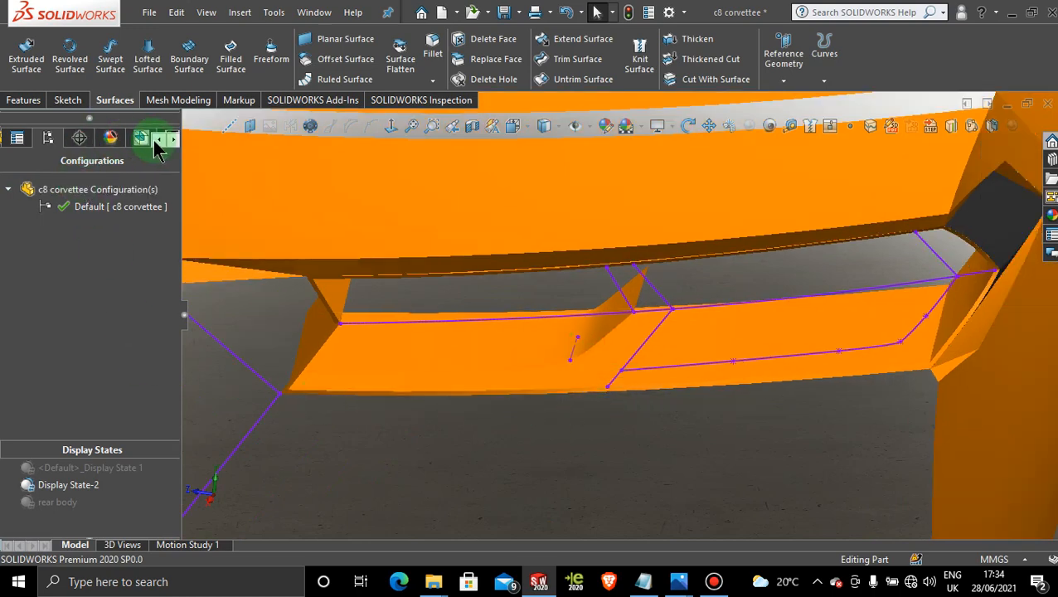
pyautogui.click(18, 138)
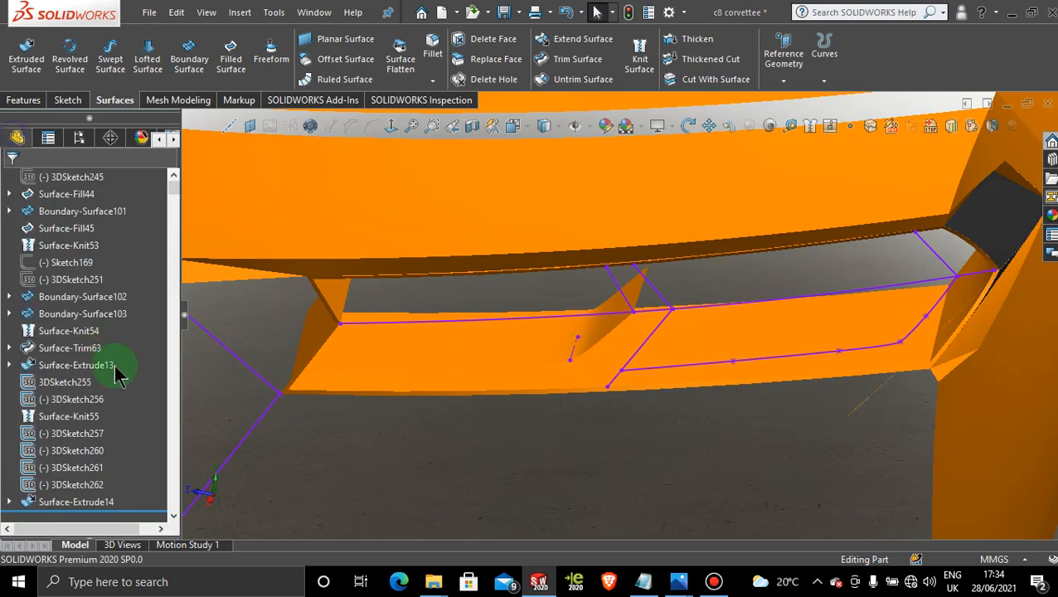
pyautogui.moveTo(173, 498)
pyautogui.mouseDown()
pyautogui.moveTo(175, 201)
pyautogui.moveTo(169, 509)
pyautogui.mouseUp()
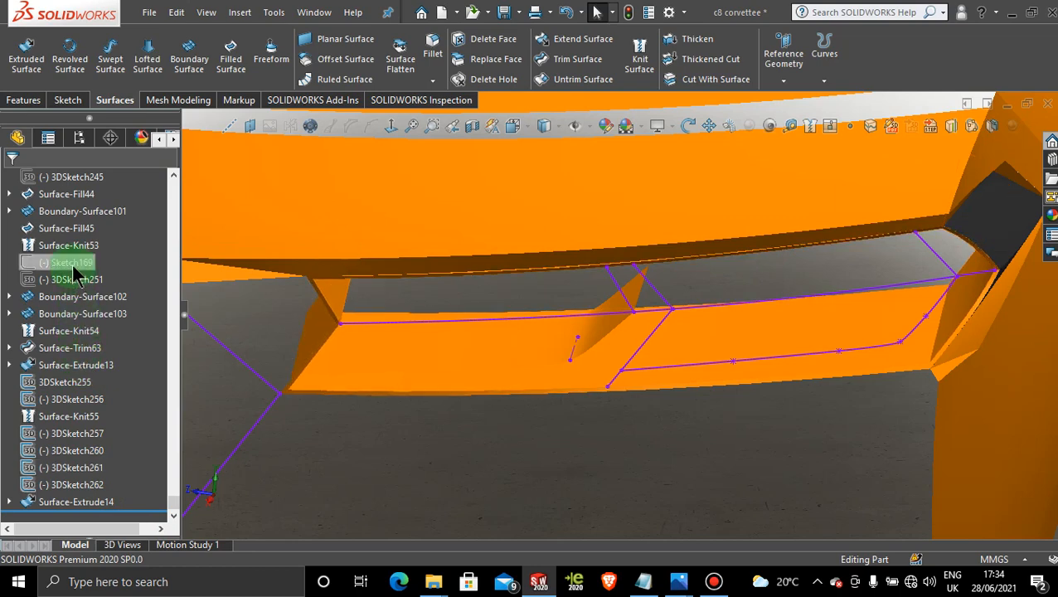
pyautogui.click(10, 502)
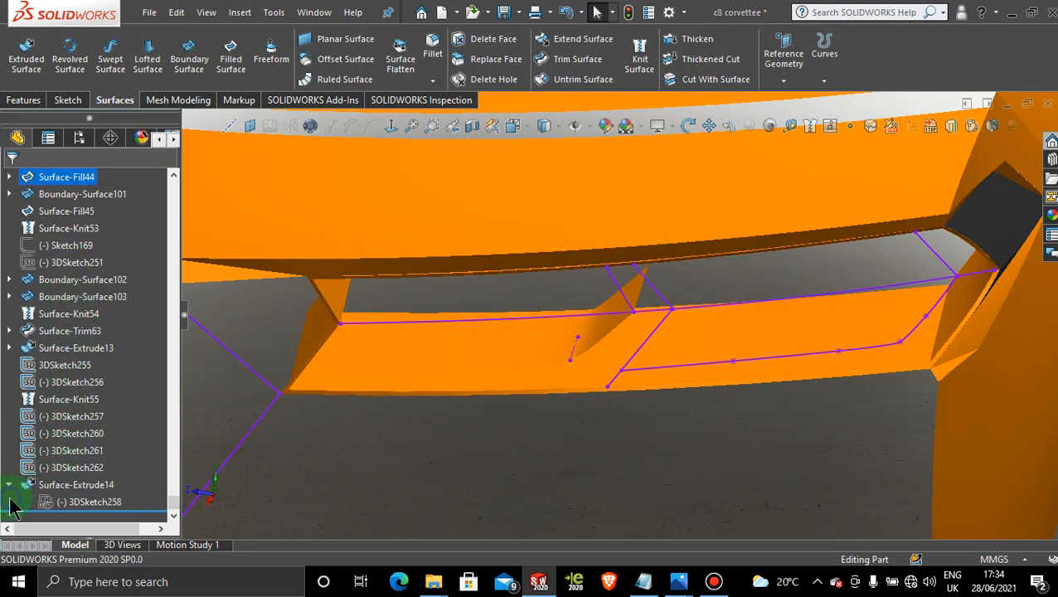
pyautogui.click(71, 506)
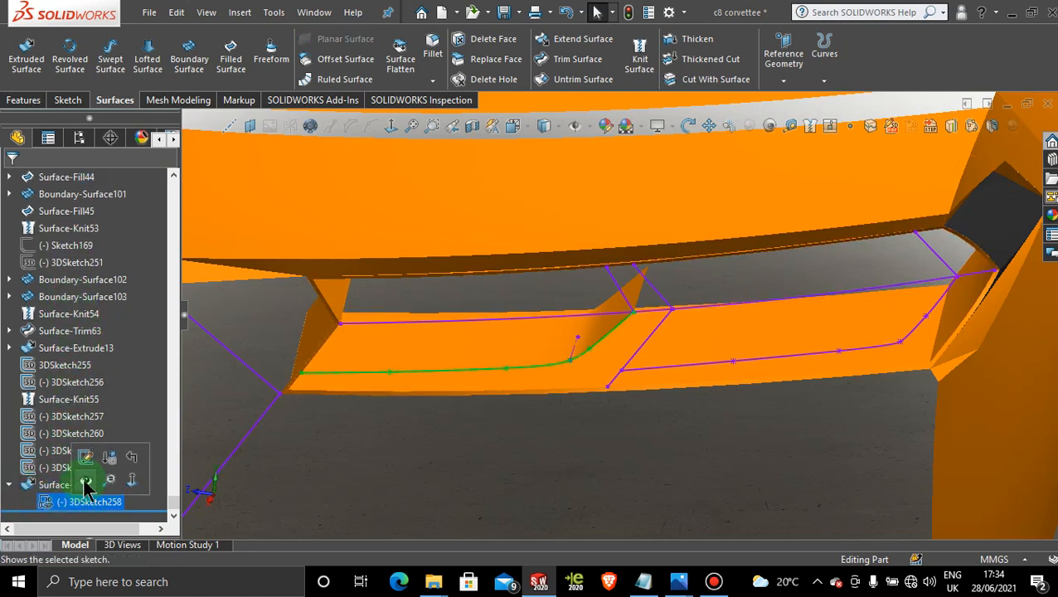
pyautogui.click(535, 467)
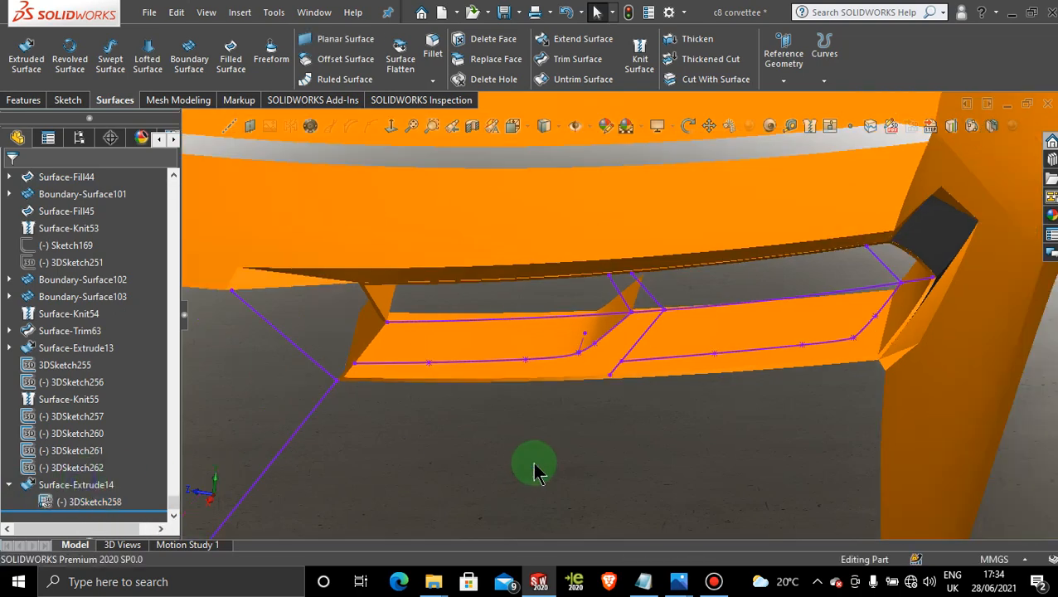
pyautogui.click(626, 313)
pyautogui.click(672, 406)
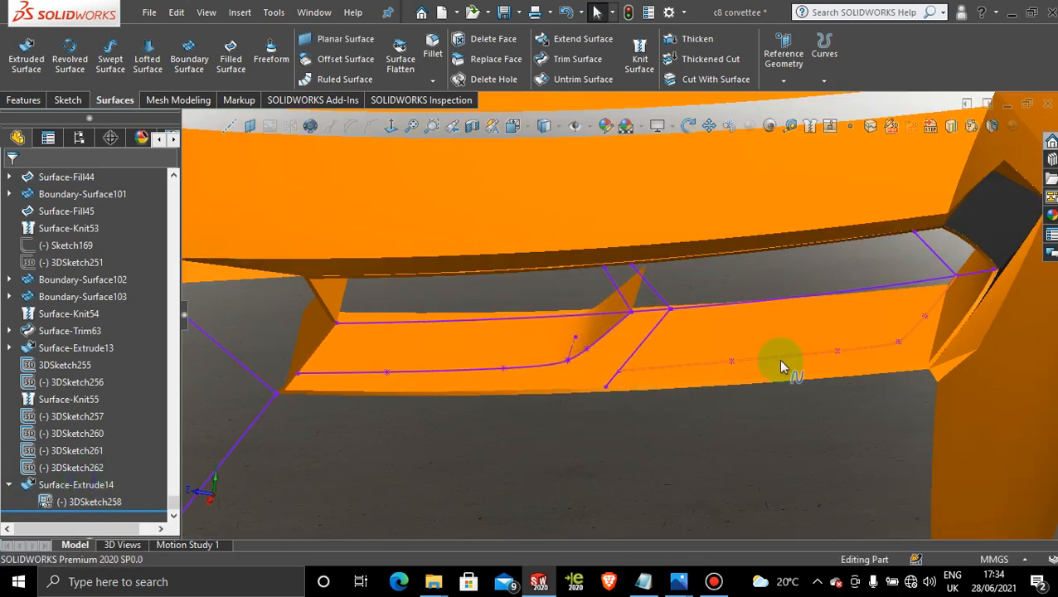
pyautogui.moveTo(725, 432)
pyautogui.mouseDown(button='middle')
pyautogui.moveTo(722, 361)
pyautogui.moveTo(707, 365)
pyautogui.moveTo(558, 309)
pyautogui.moveTo(564, 290)
pyautogui.mouseUp(button='middle')
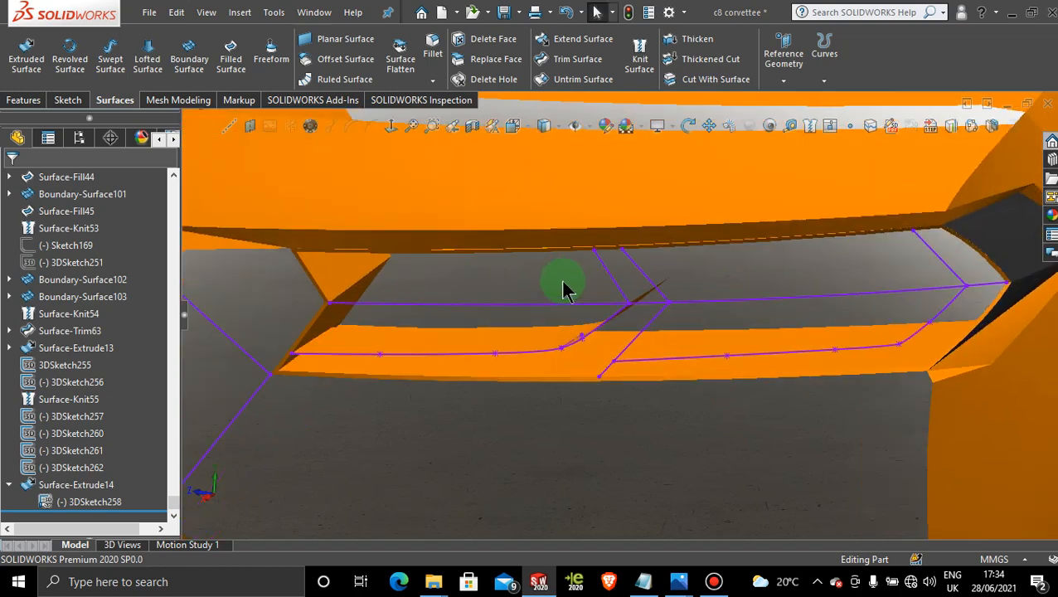
pyautogui.scroll(-1, 563, 283)
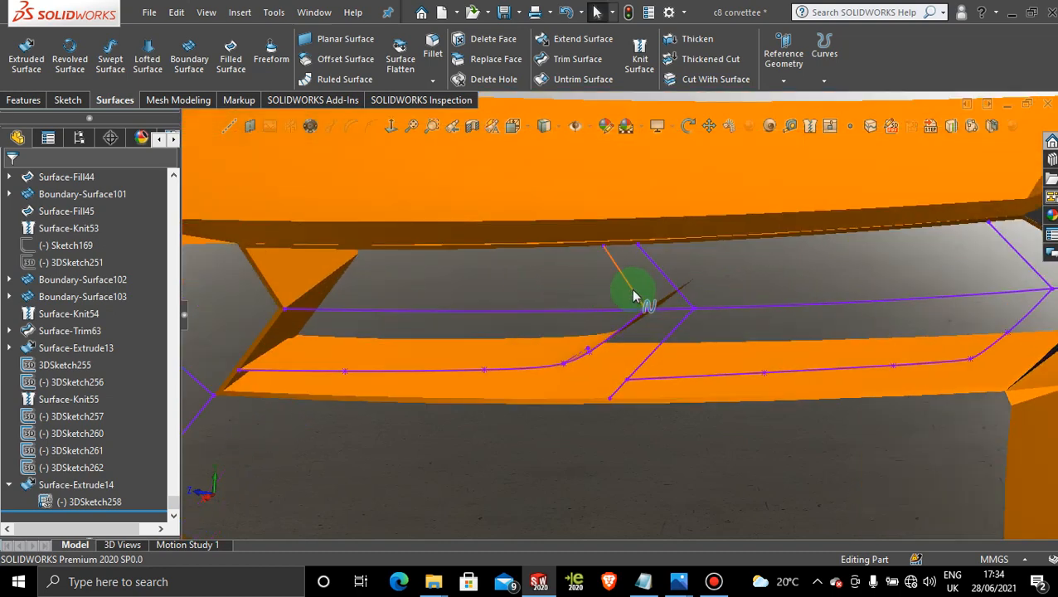
pyautogui.scroll(-1, 634, 296)
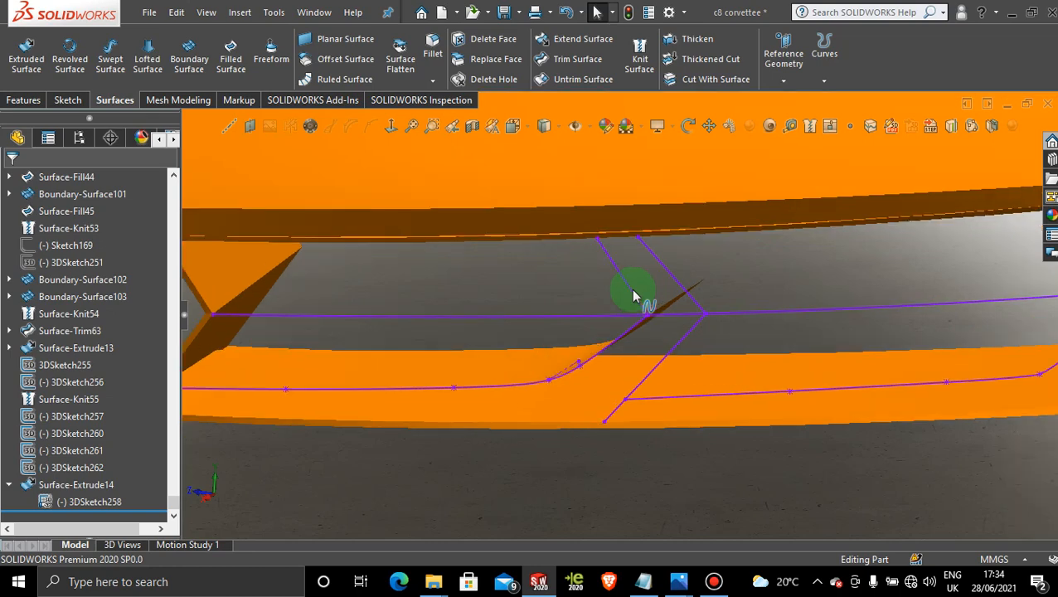
# Extrude the upper slanted divider line nearer the car's centre (3DSketch260) as a surface, 18 mm blind, along the construction centerline.
pyautogui.click(68, 100)
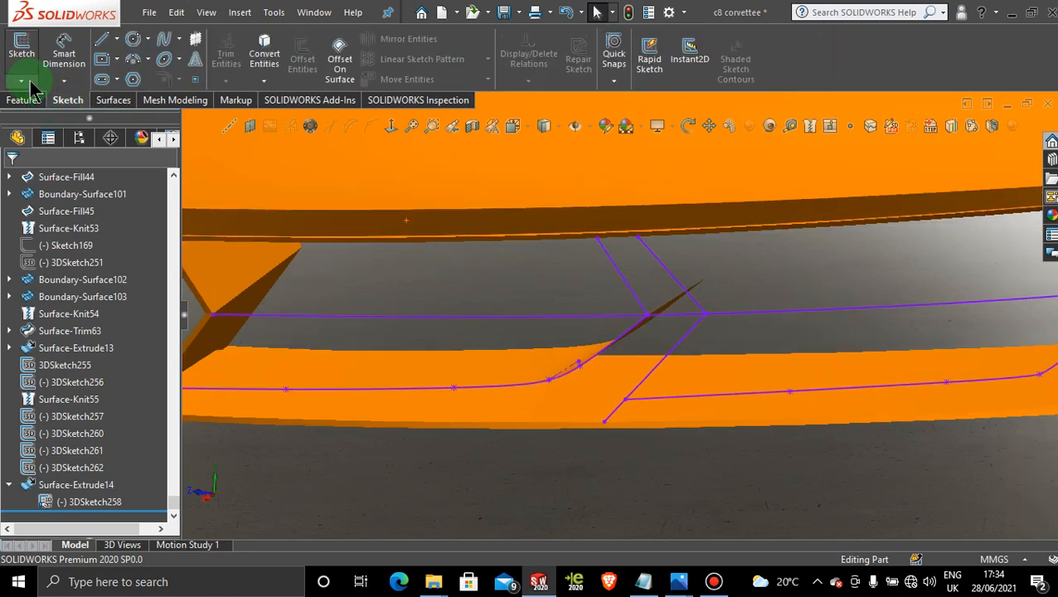
pyautogui.click(115, 99)
pyautogui.click(27, 58)
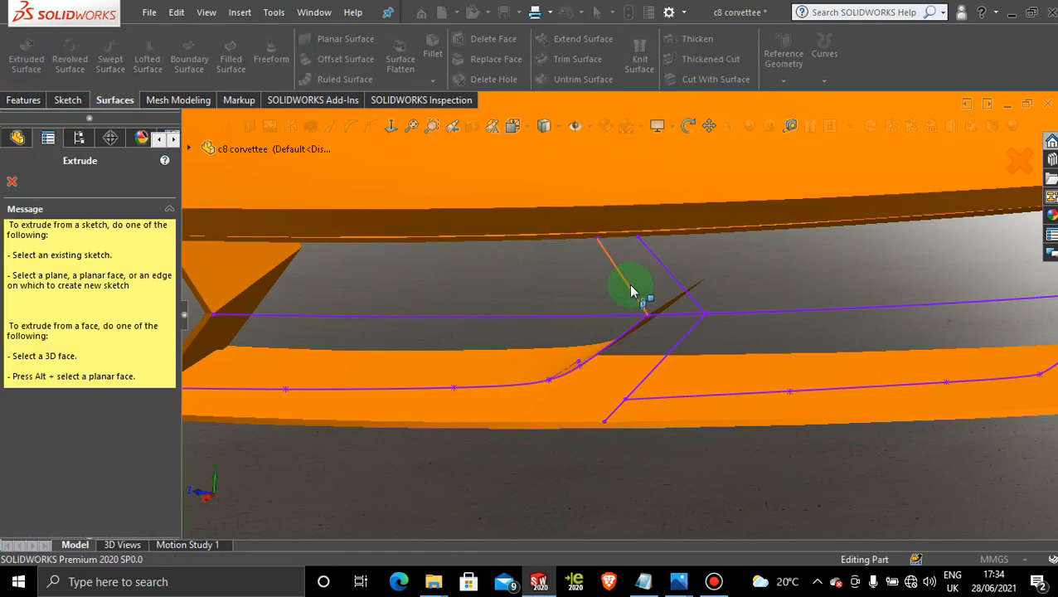
pyautogui.click(631, 290)
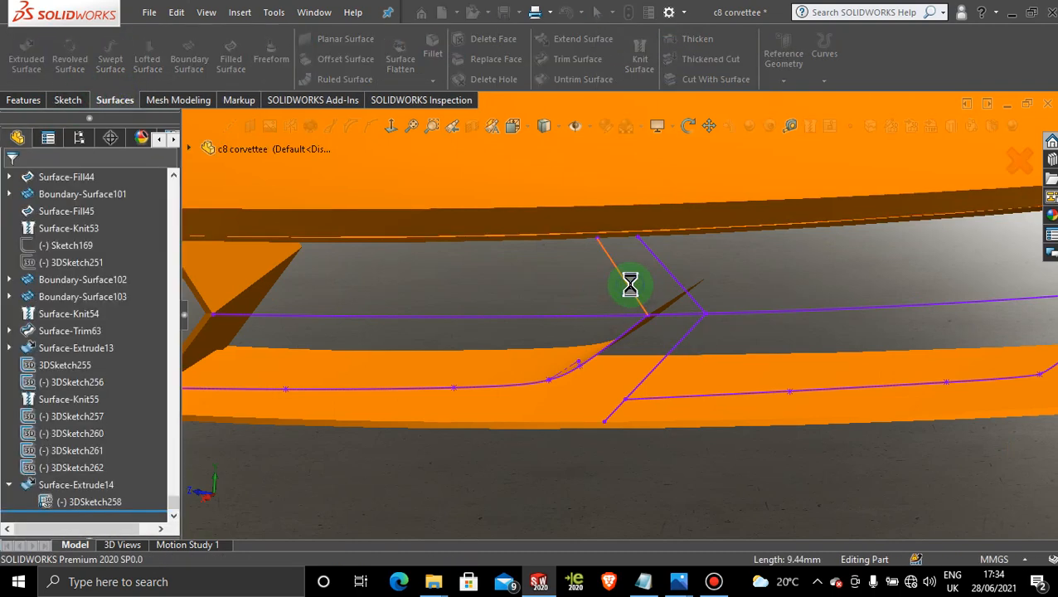
pyautogui.click(567, 372)
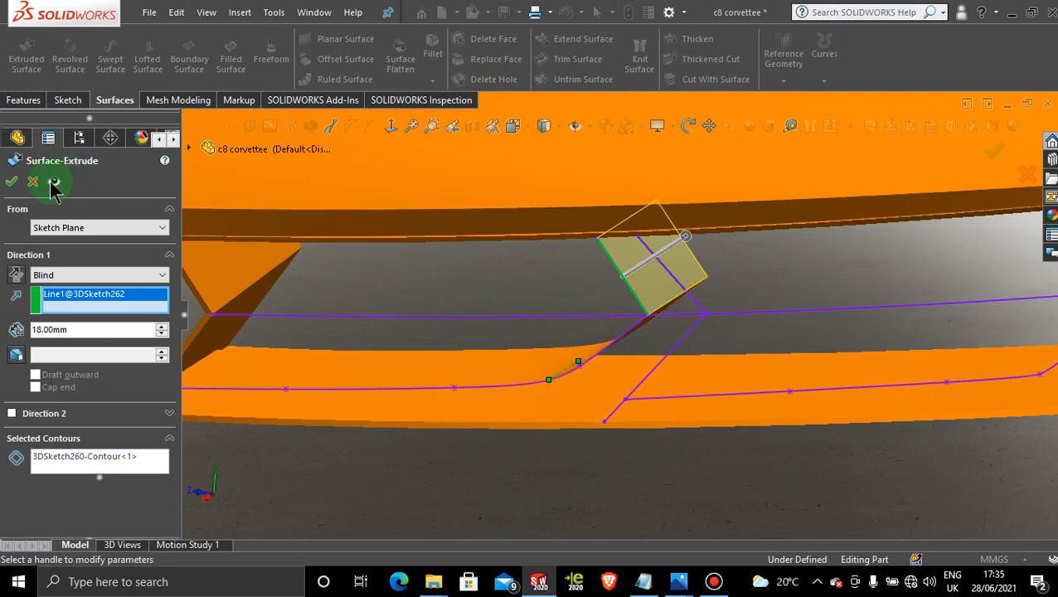
pyautogui.click(12, 184)
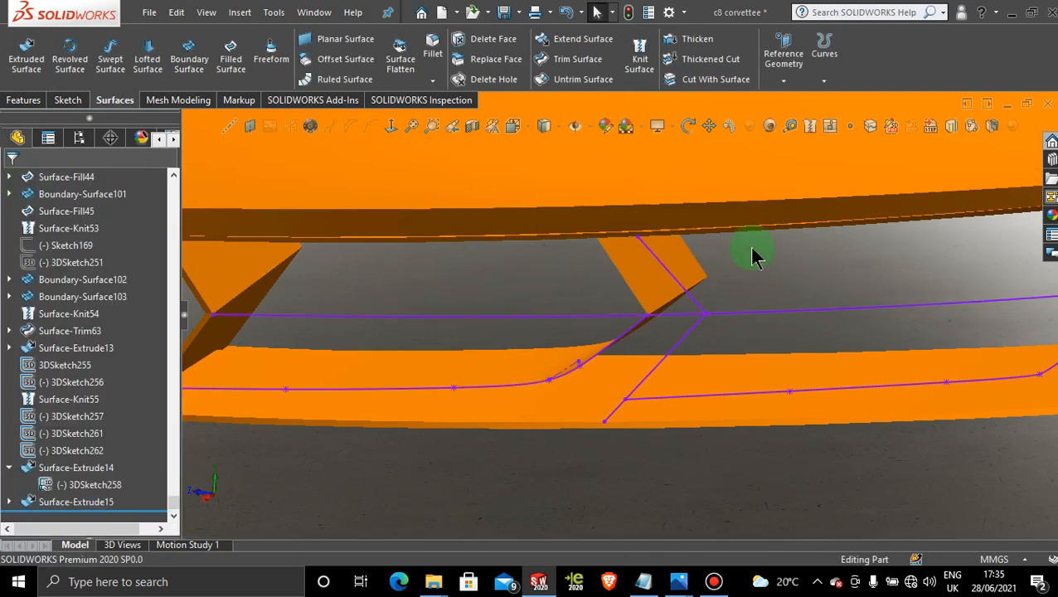
# Extrude the outer tail-light profile (3DSketch257) as a surface, 18 mm blind, using the construction centerline as the direction.
pyautogui.click(29, 60)
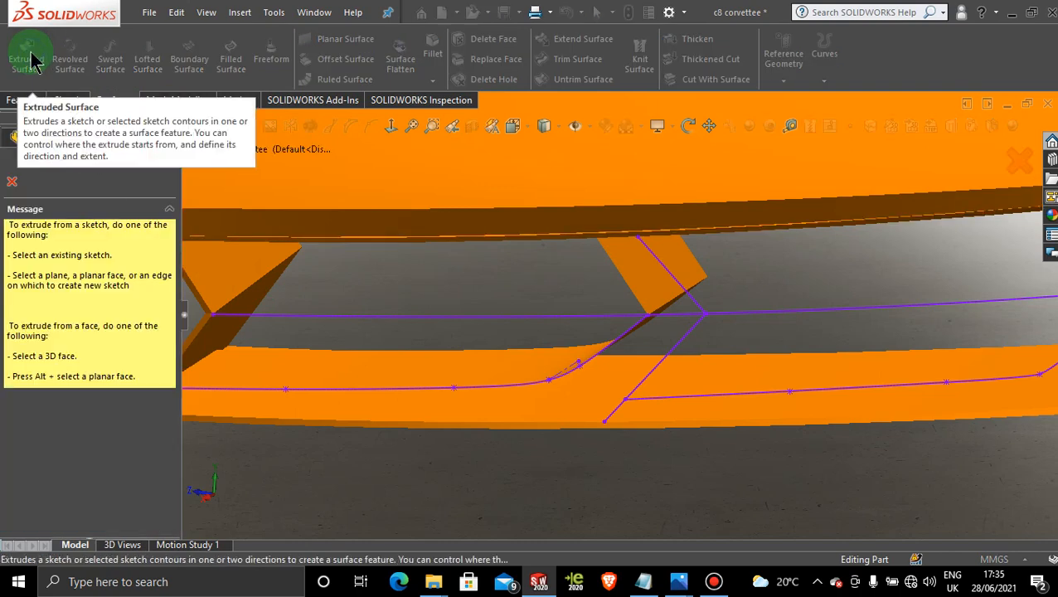
pyautogui.click(733, 407)
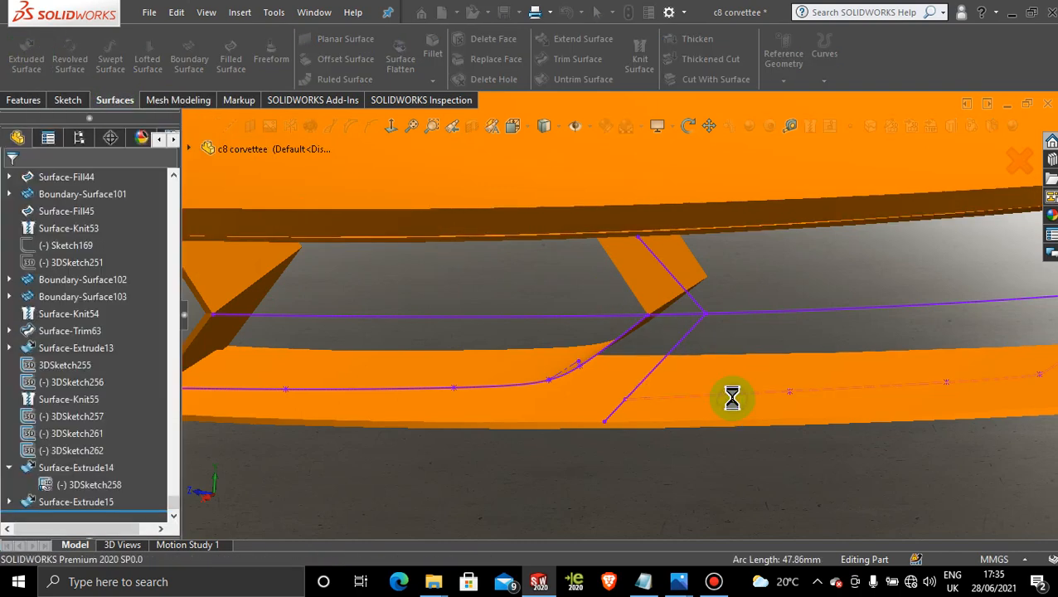
pyautogui.click(565, 373)
pyautogui.moveTo(803, 318); pyautogui.dragTo(748, 318, button='middle')
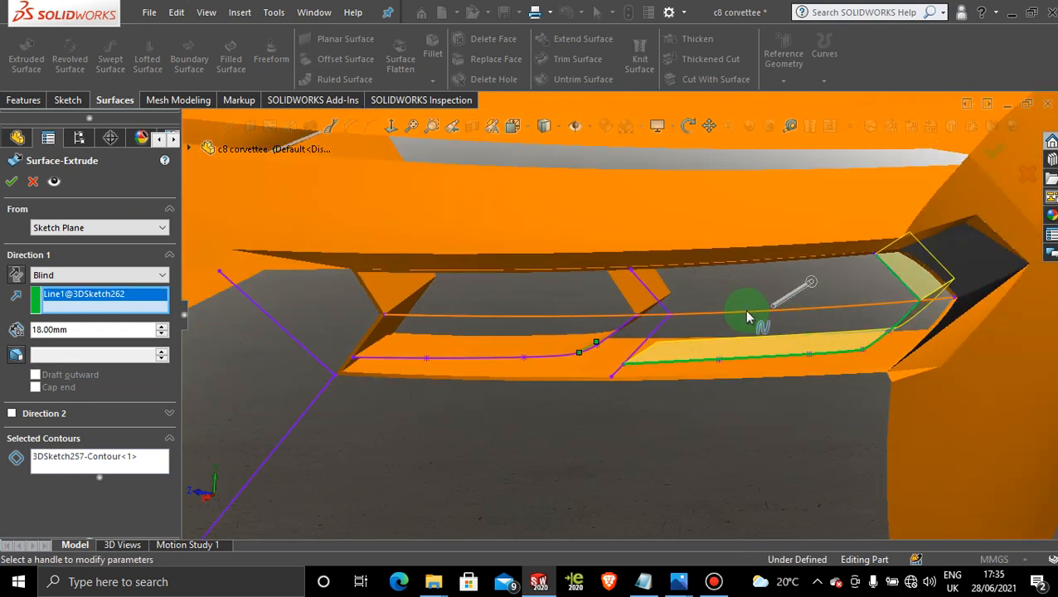
pyautogui.click(10, 183)
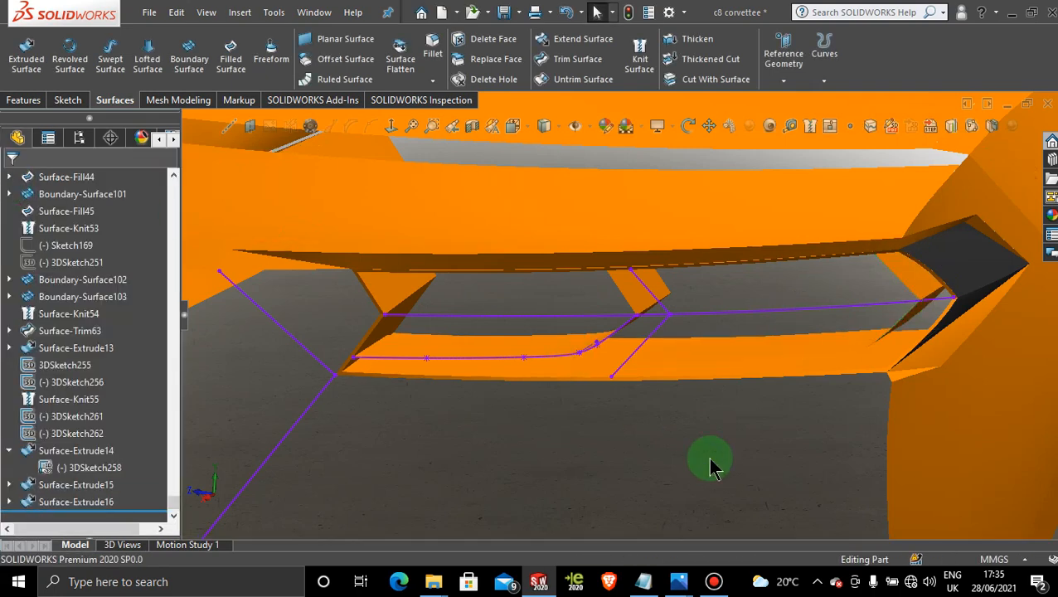
# Show the 3DSketch257 and 3DSketch260 profile sketches contained in the two newest extruded surfaces.
pyautogui.click(9, 502)
pyautogui.click(83, 501)
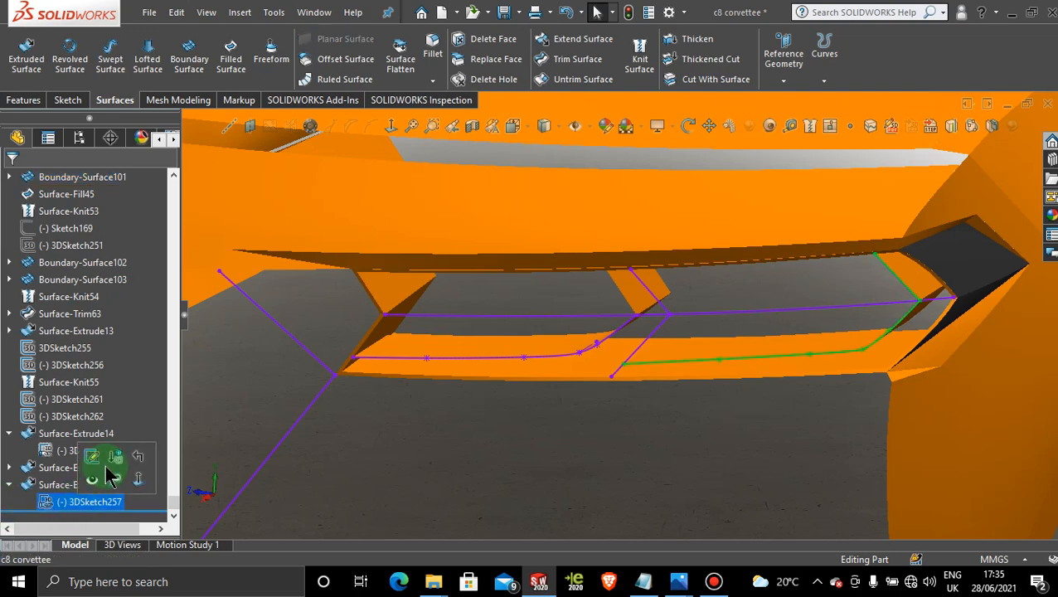
pyautogui.click(93, 481)
pyautogui.click(700, 461)
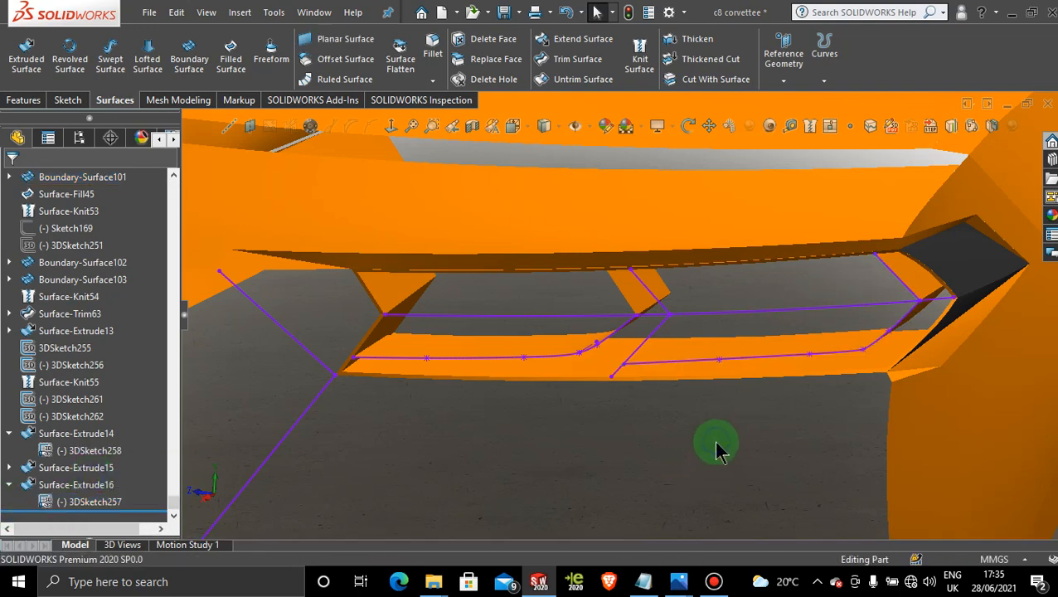
pyautogui.click(9, 469)
pyautogui.click(87, 484)
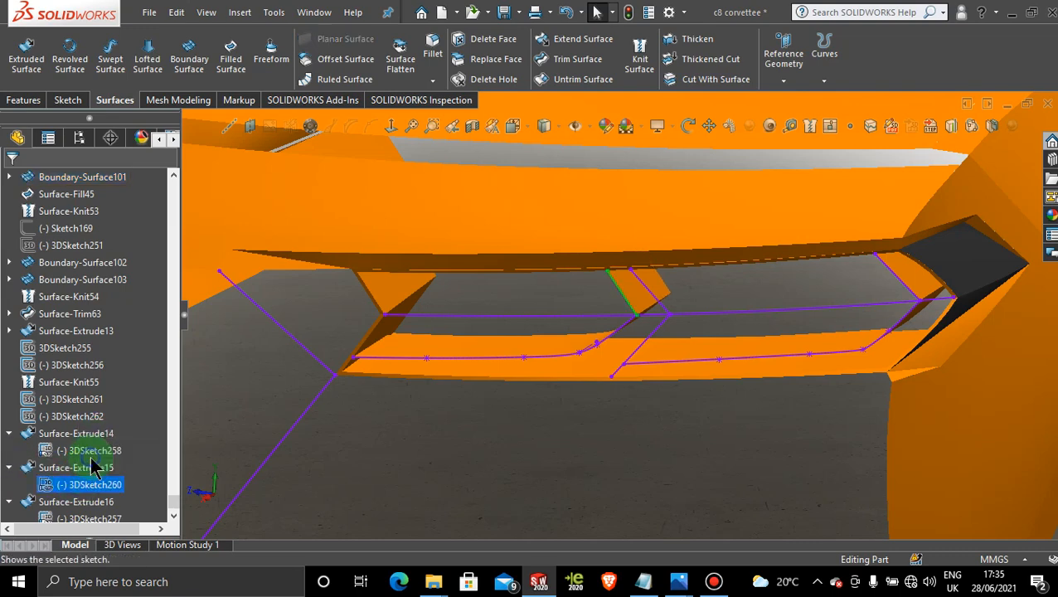
pyautogui.click(716, 475)
# Extrude the lower slanted divider line (3DSketch256) between the two light sections as a surface, 18 mm blind, along the construction centerline.
pyautogui.moveTo(702, 459)
pyautogui.mouseDown(button='middle')
pyautogui.moveTo(733, 423)
pyautogui.moveTo(830, 383)
pyautogui.moveTo(793, 411)
pyautogui.moveTo(803, 366)
pyautogui.moveTo(829, 382)
pyautogui.moveTo(774, 362)
pyautogui.moveTo(796, 371)
pyautogui.moveTo(803, 390)
pyautogui.moveTo(789, 393)
pyautogui.moveTo(697, 341)
pyautogui.moveTo(671, 349)
pyautogui.mouseUp(button='middle')
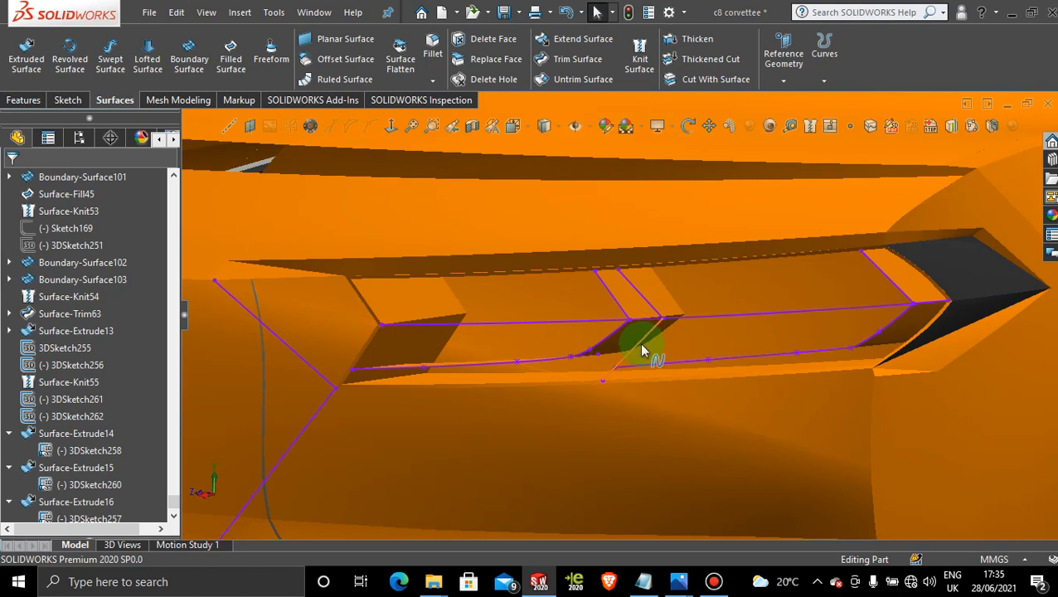
pyautogui.click(43, 54)
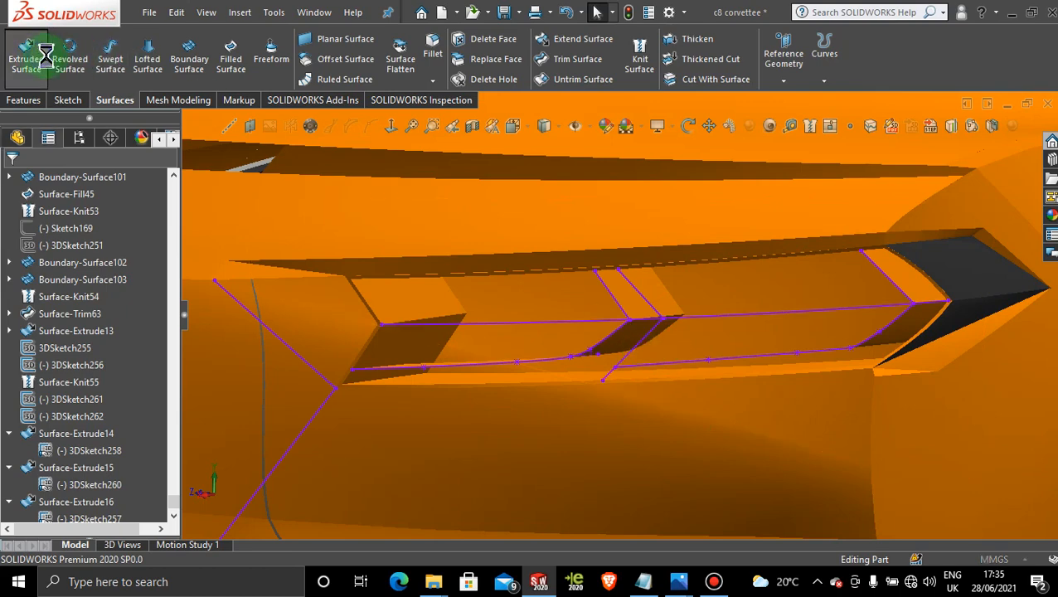
pyautogui.click(643, 347)
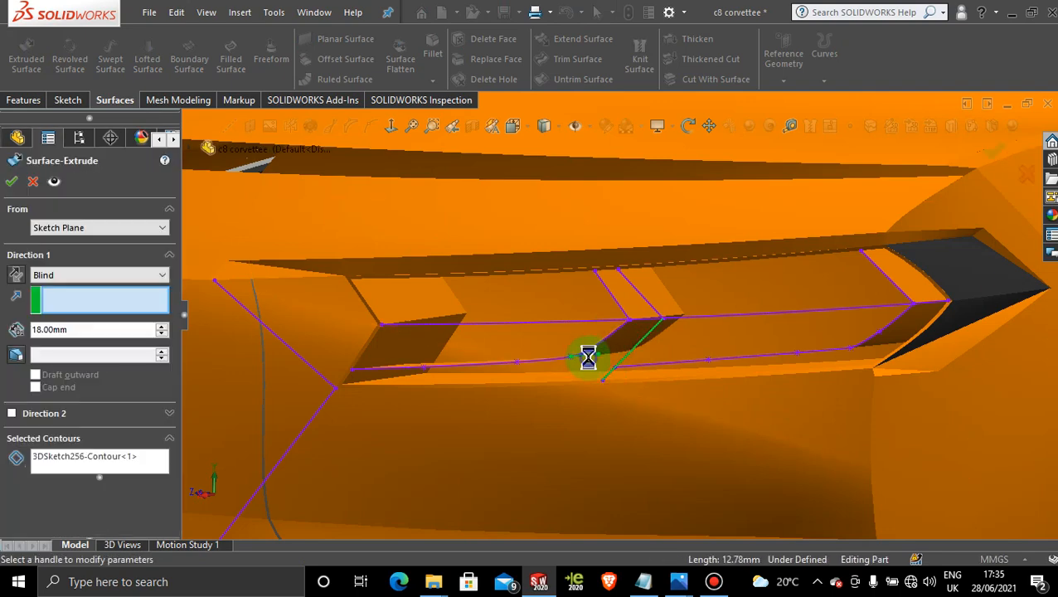
pyautogui.click(11, 183)
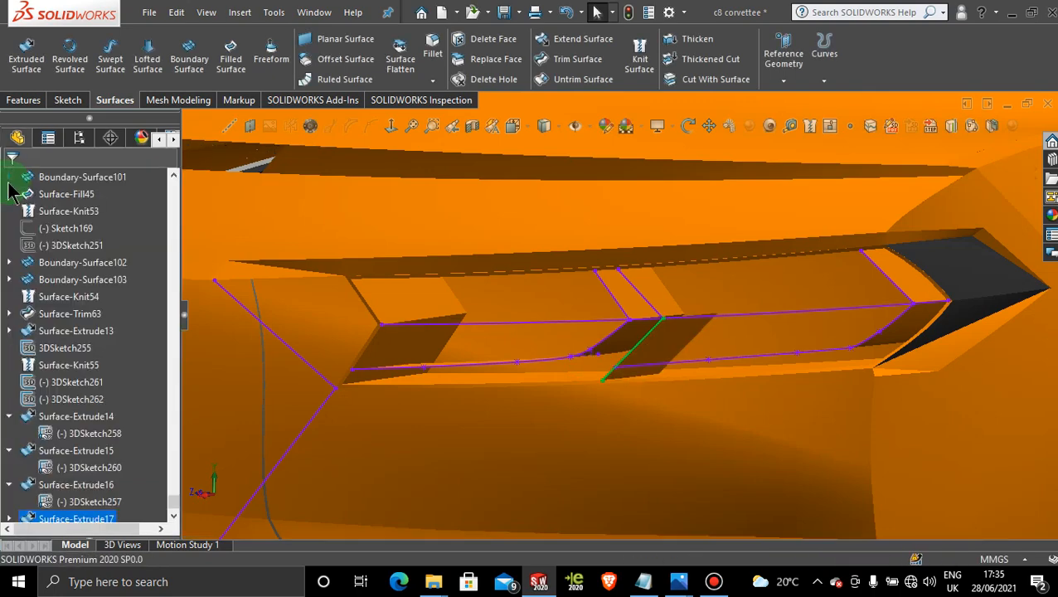
# Locate the lower divider's Surface-Extrude17 feature and show its 3DSketch256 profile sketch.
pyautogui.click(953, 275)
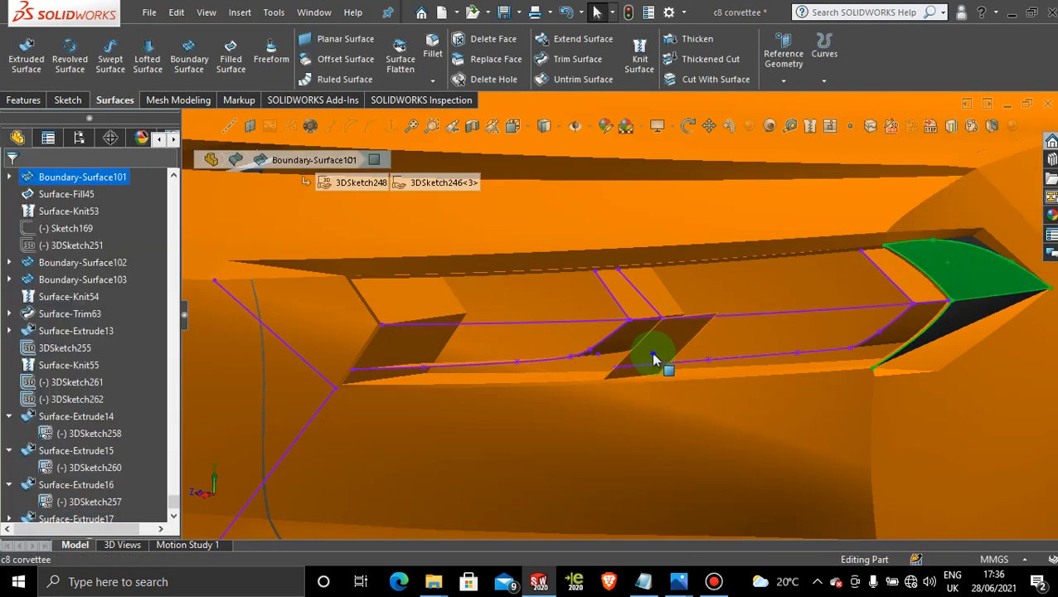
pyautogui.click(651, 352)
pyautogui.click(8, 501)
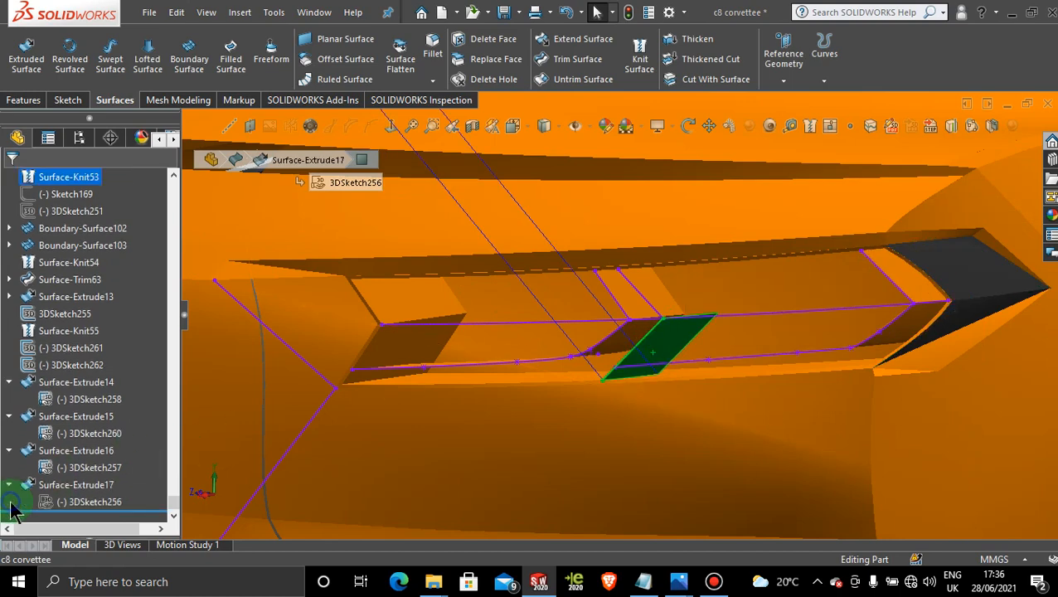
pyautogui.click(79, 502)
pyautogui.click(73, 480)
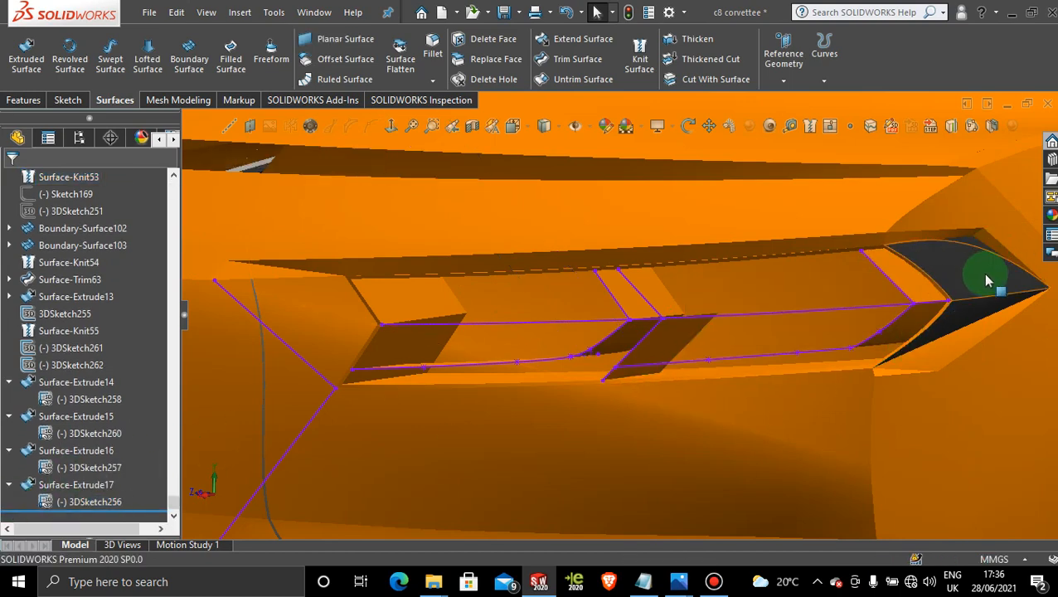
# Extrude the upper slanted divider line farther from the car's centre (3DSketch261) as a surface, 18 mm blind, along the construction centerline.
pyautogui.click(26, 51)
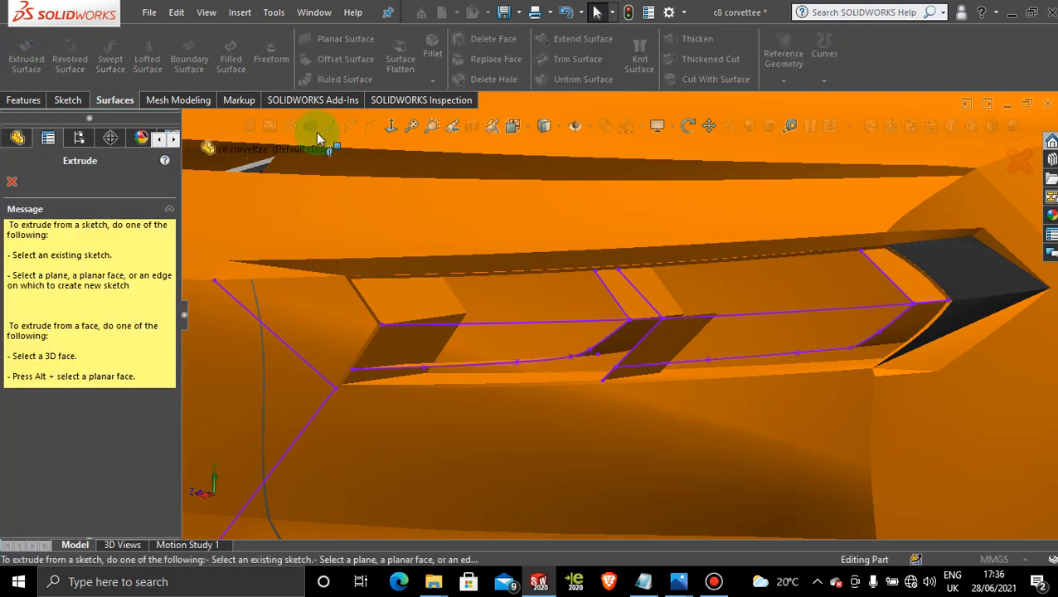
pyautogui.click(641, 292)
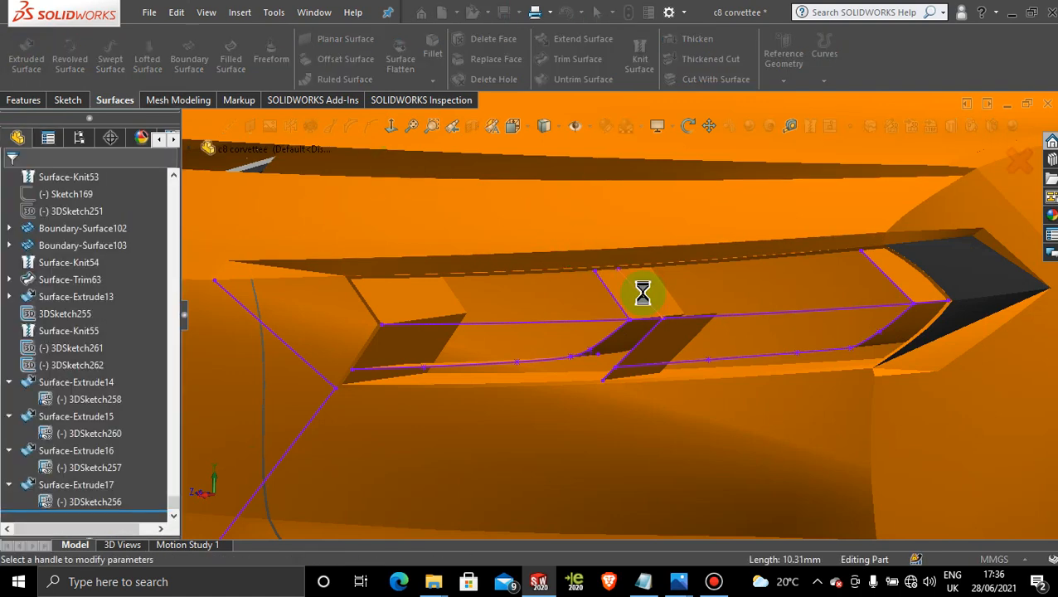
pyautogui.click(592, 362)
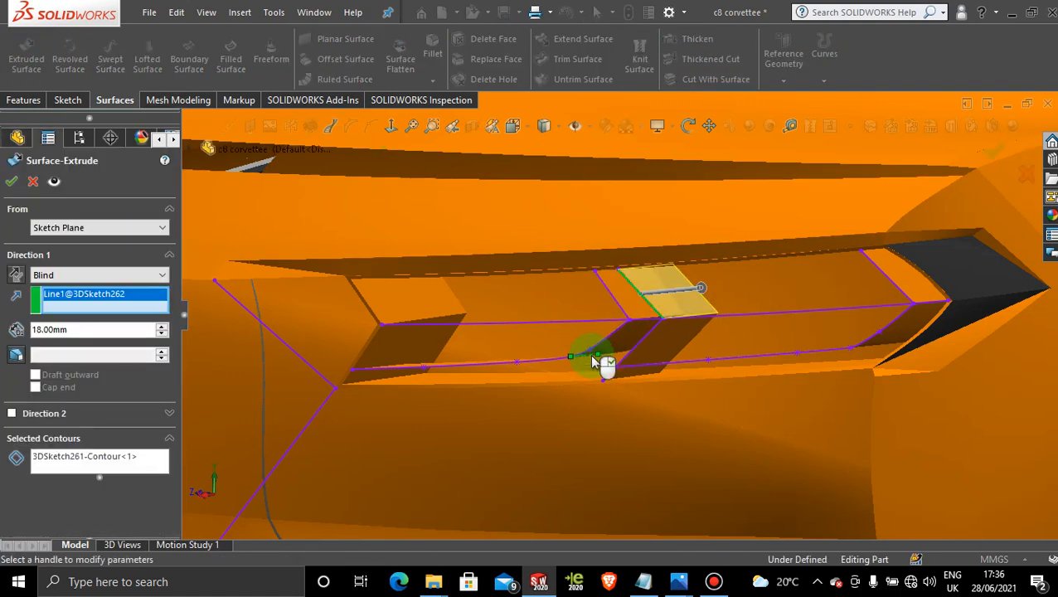
pyautogui.click(12, 182)
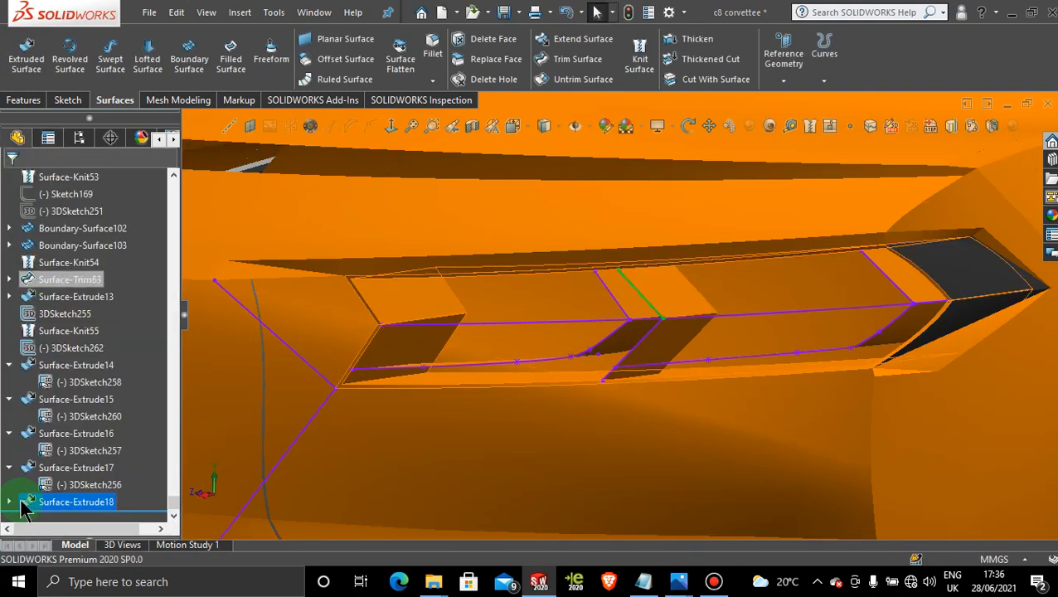
# Show the 3DSketch261 profile sketch contained in the new Surface-Extrude18 feature.
pyautogui.click(9, 501)
pyautogui.click(51, 503)
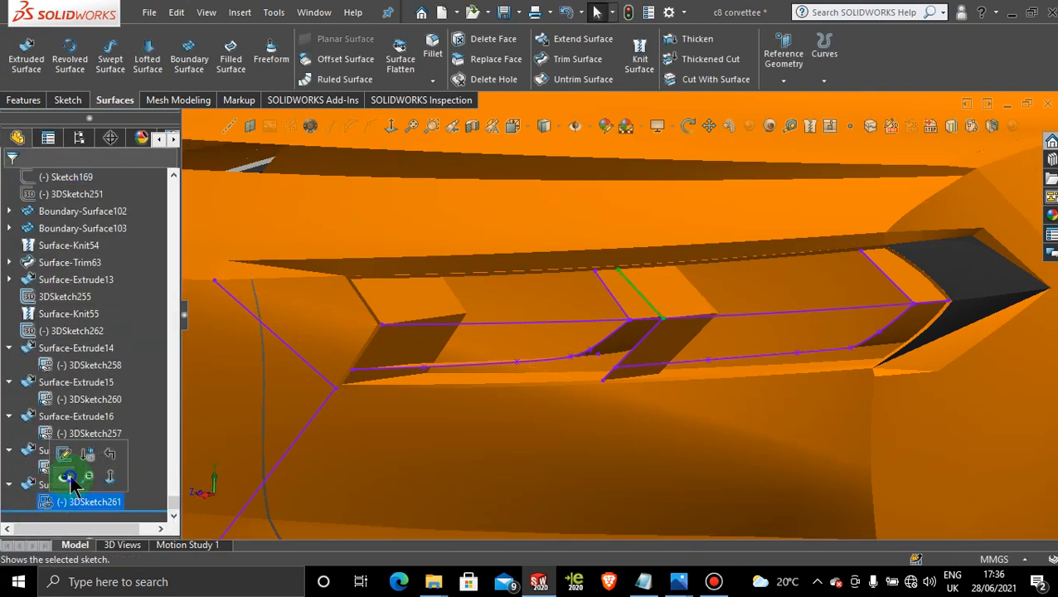
pyautogui.click(66, 482)
# Examine the extruded tail-light recess surfaces from several angles and compare them with the reference photo jgvyvuij.jpg.
pyautogui.scroll(2, 690, 316)
pyautogui.scroll(2, 695, 322)
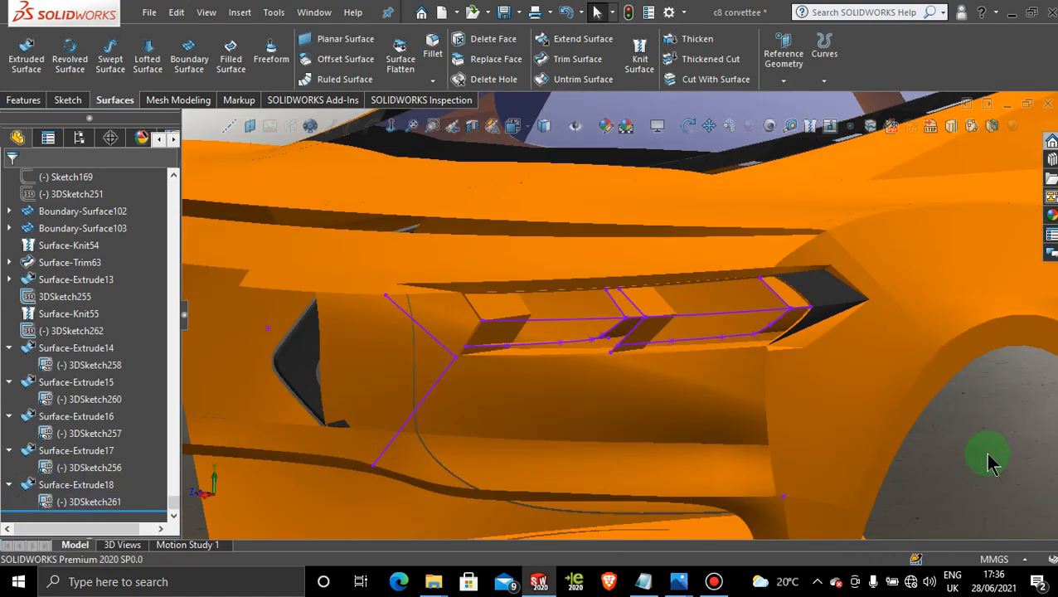
pyautogui.scroll(-3, 580, 305)
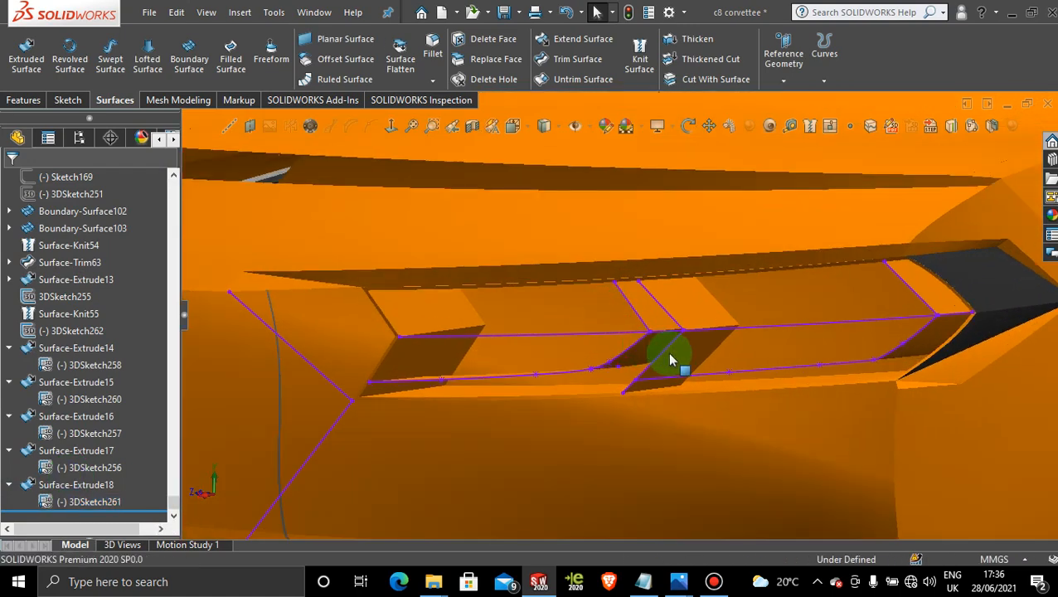
pyautogui.scroll(6, 742, 356)
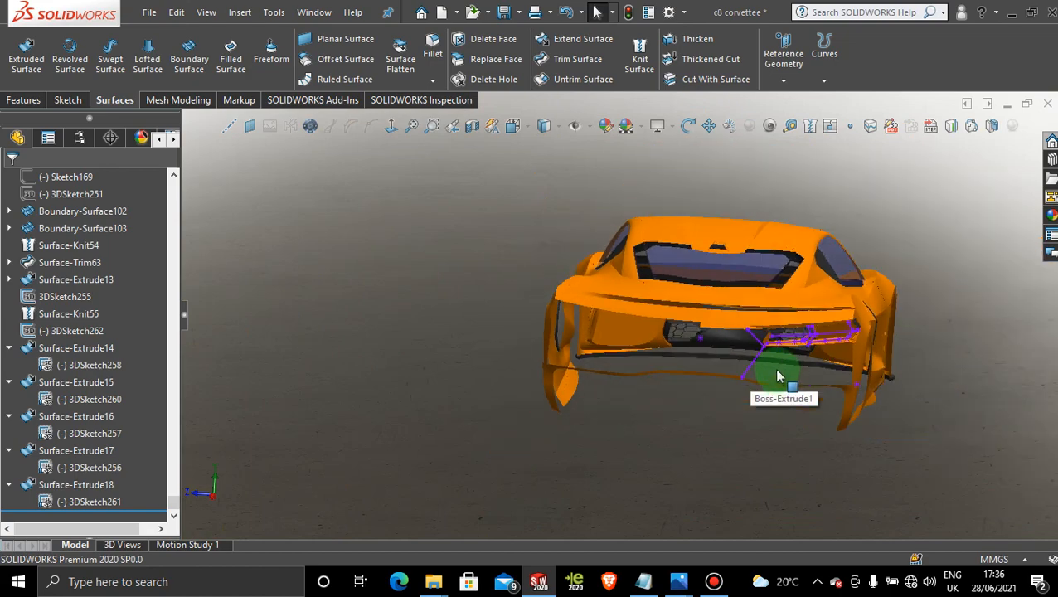
pyautogui.scroll(-8, 838, 328)
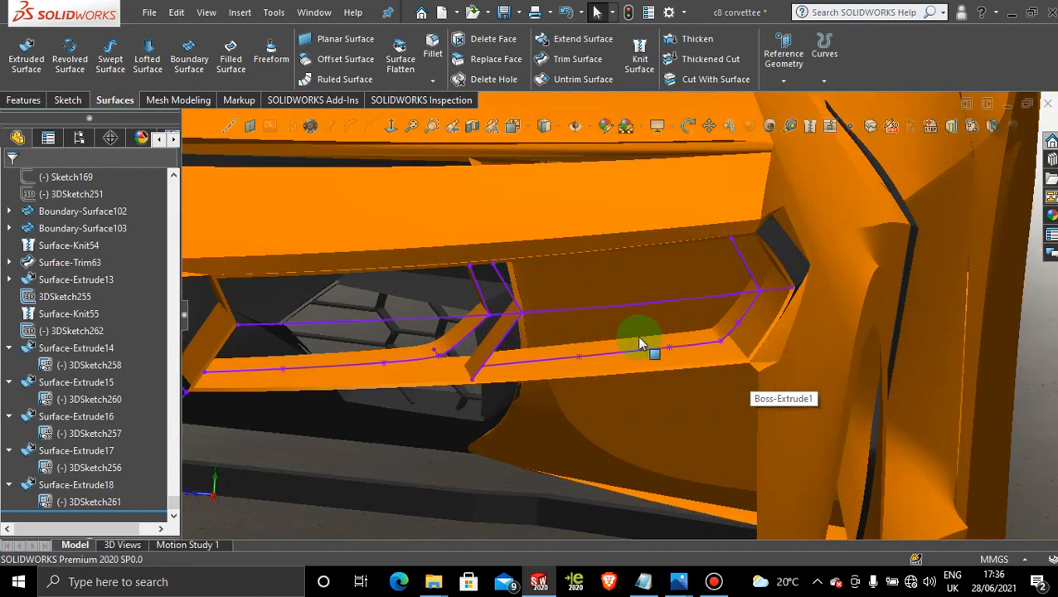
pyautogui.moveTo(638, 337); pyautogui.dragTo(650, 336, button='middle')
pyautogui.scroll(5, 920, 361)
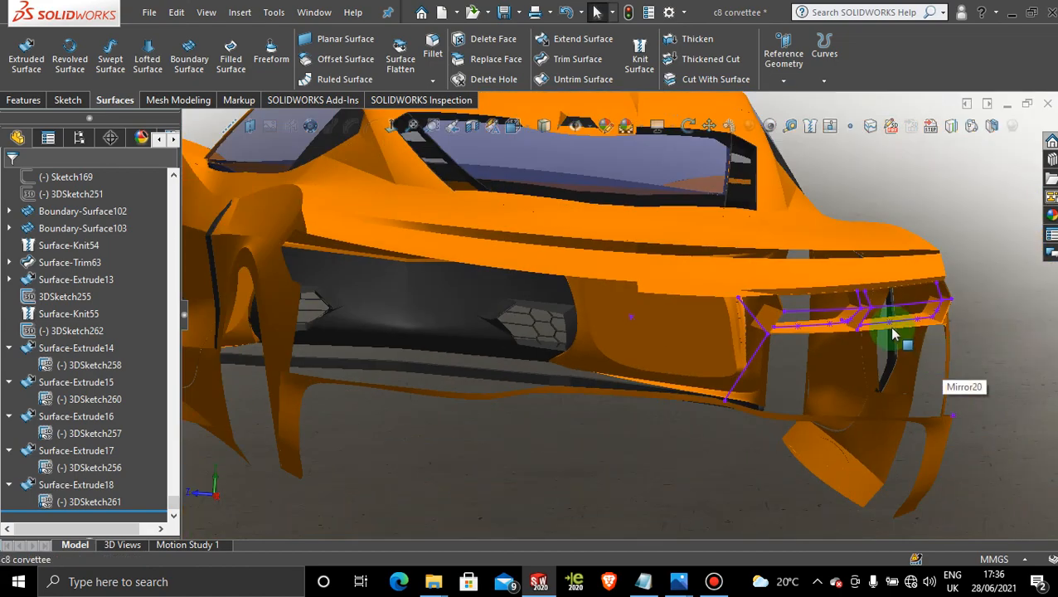
pyautogui.scroll(-5, 894, 334)
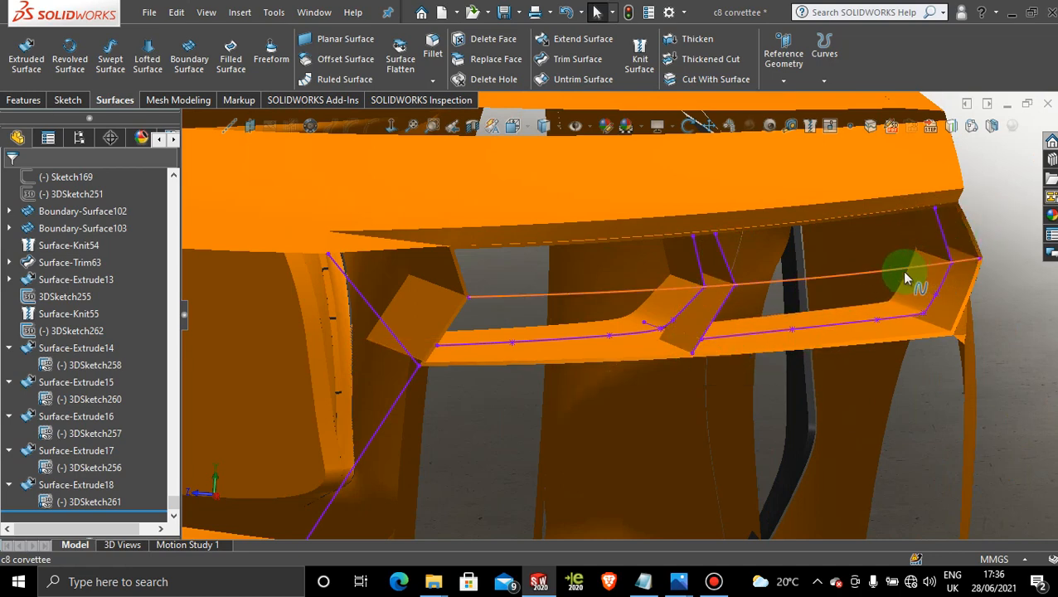
pyautogui.scroll(2, 896, 292)
pyautogui.moveTo(738, 301)
pyautogui.mouseDown(button='middle')
pyautogui.moveTo(439, 331)
pyautogui.moveTo(432, 316)
pyautogui.moveTo(449, 337)
pyautogui.mouseUp(button='middle')
pyautogui.scroll(-2, 433, 334)
pyautogui.scroll(-3, 682, 375)
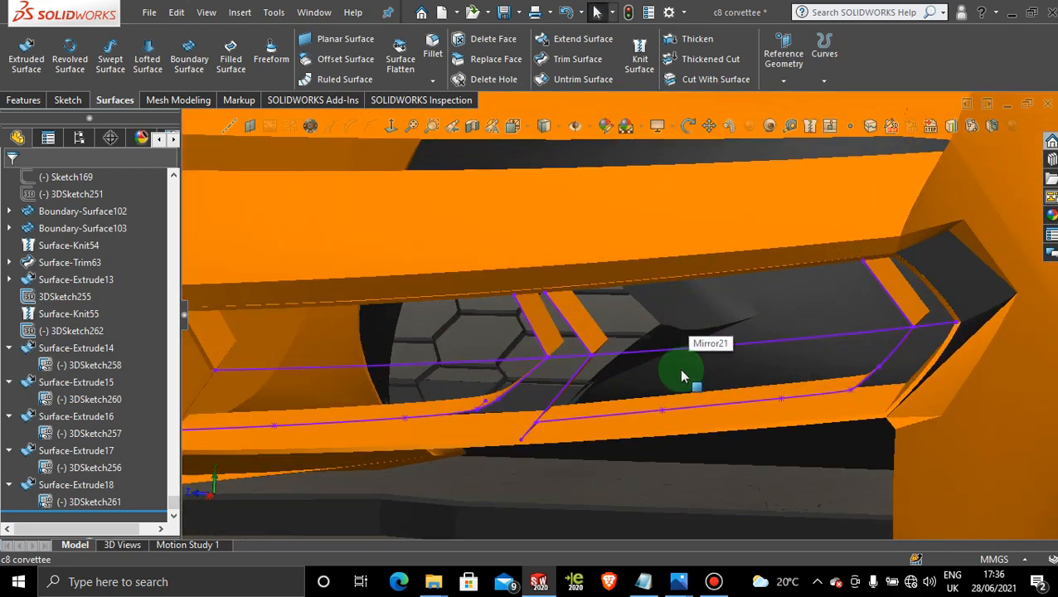
pyautogui.scroll(2, 682, 375)
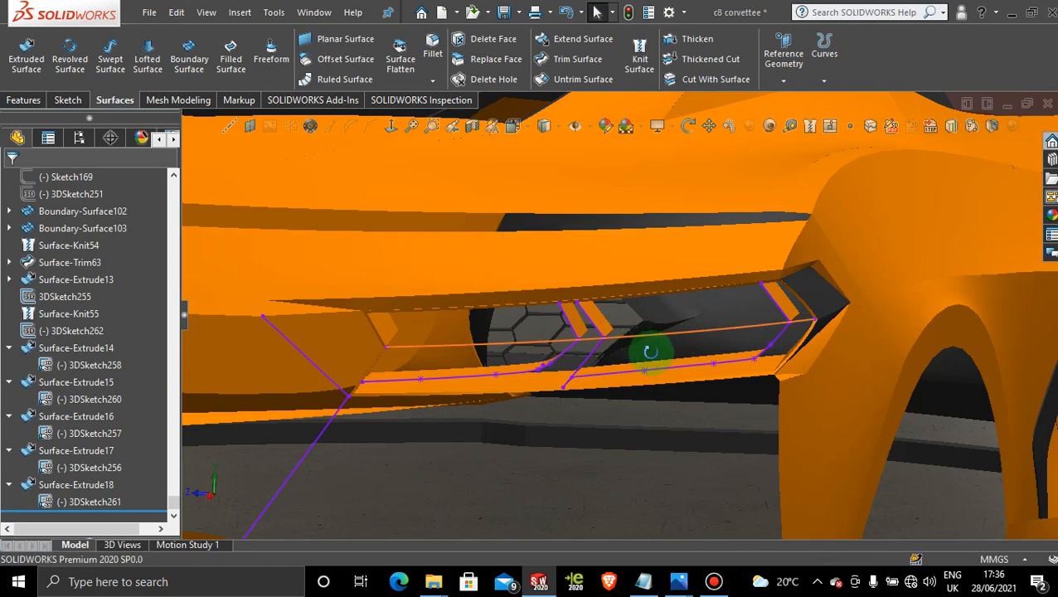
pyautogui.moveTo(650, 352); pyautogui.dragTo(815, 432, button='middle')
pyautogui.scroll(3, 812, 426)
pyautogui.scroll(-5, 796, 375)
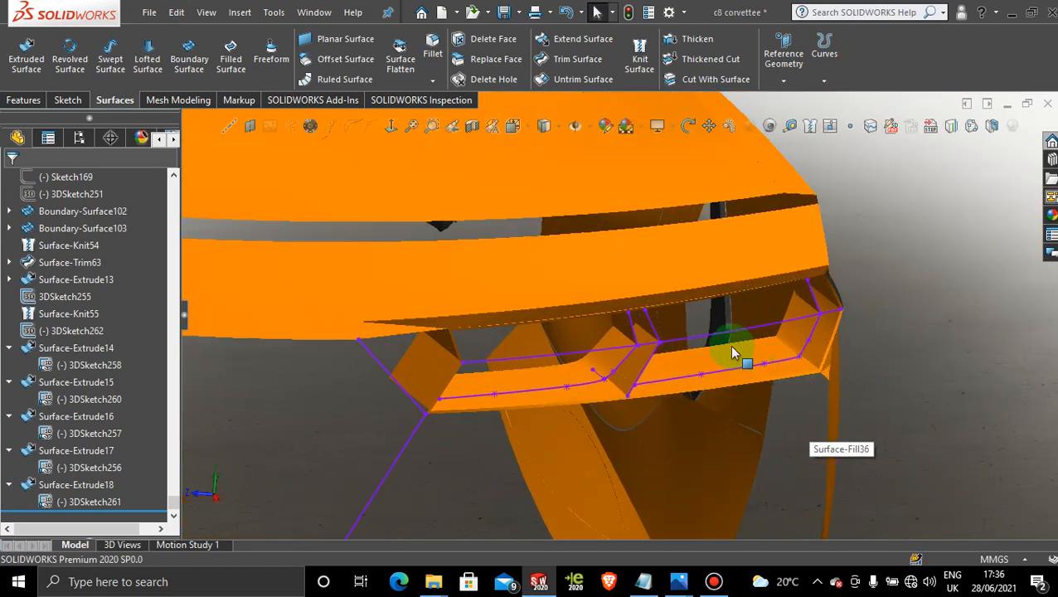
pyautogui.moveTo(678, 582)
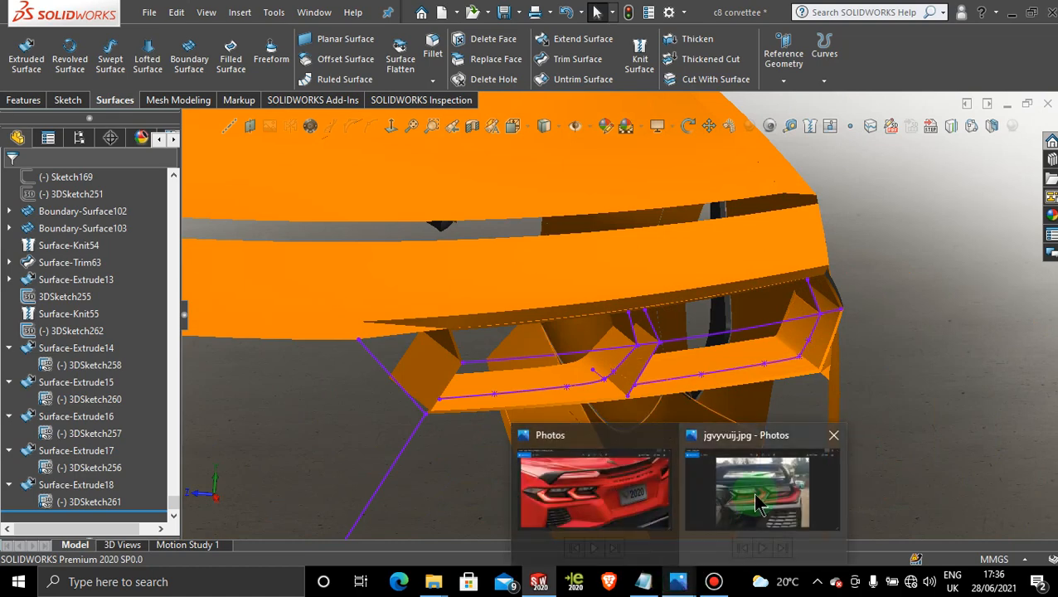
pyautogui.moveTo(757, 504)
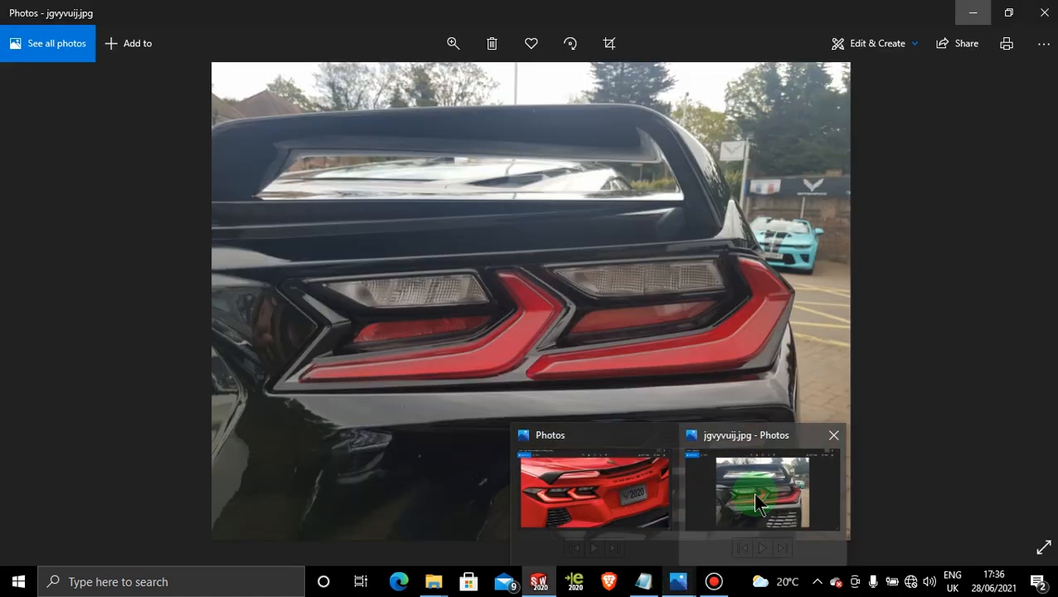
# Check the reference photo jgvyvuij.jpg, switch back to SOLIDWORKS and hide the 3DSketch257 profile sketch.
pyautogui.click(752, 492)
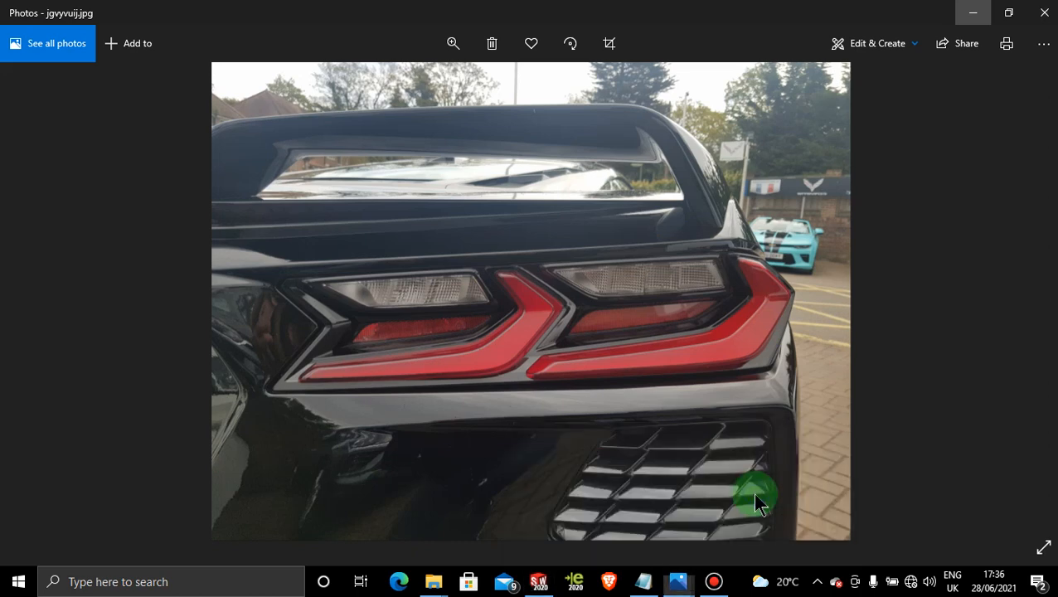
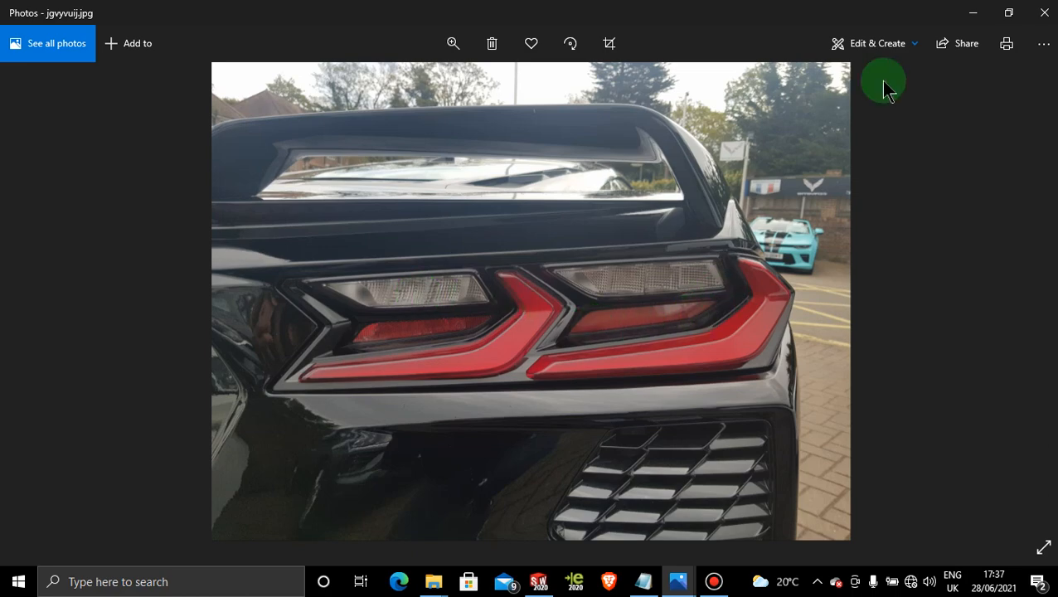
pyautogui.click(979, 14)
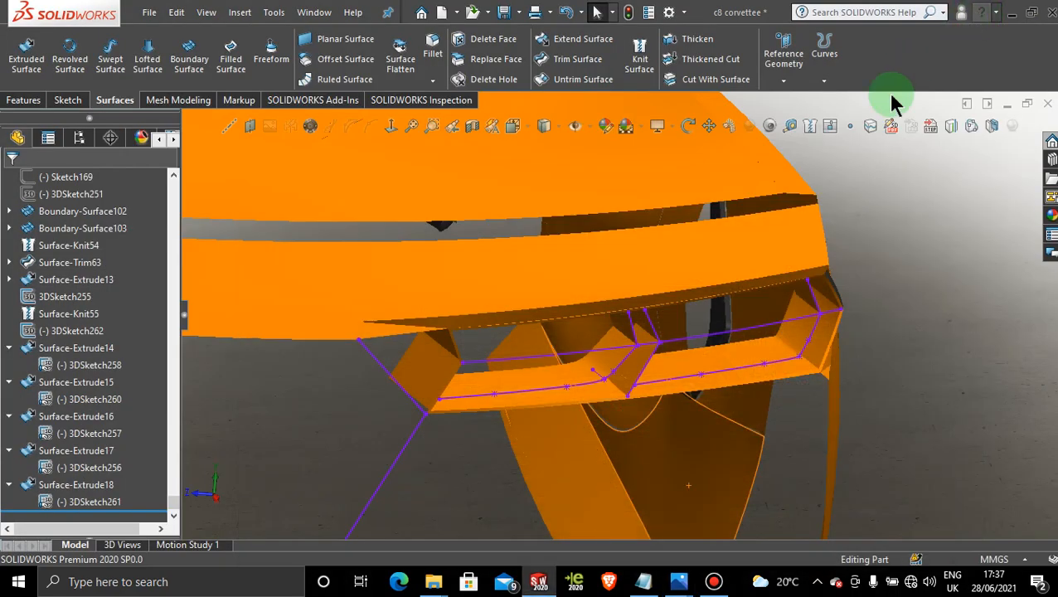
pyautogui.rightClick(720, 378)
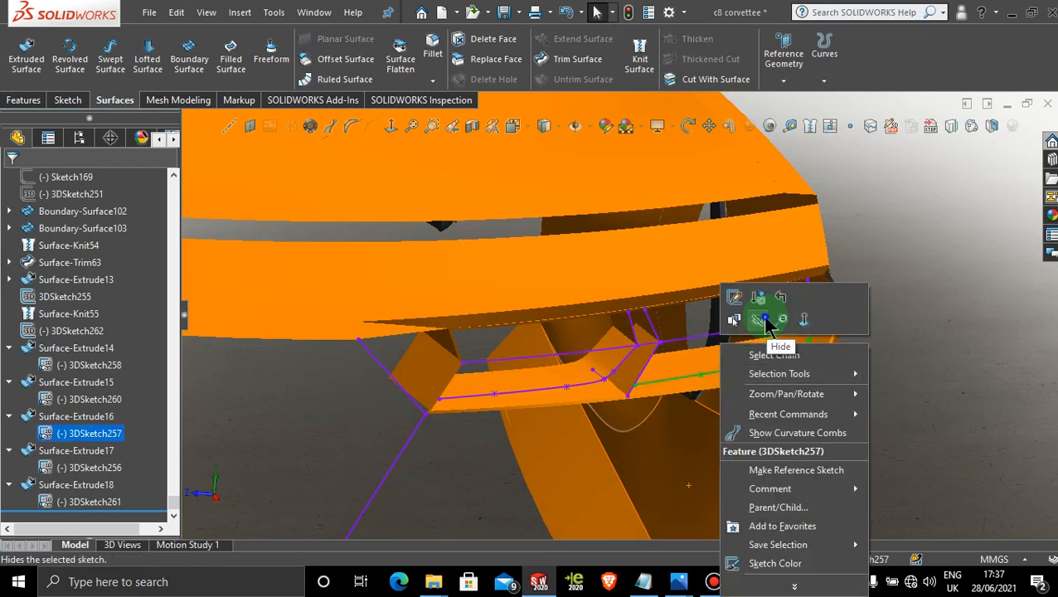
pyautogui.click(766, 321)
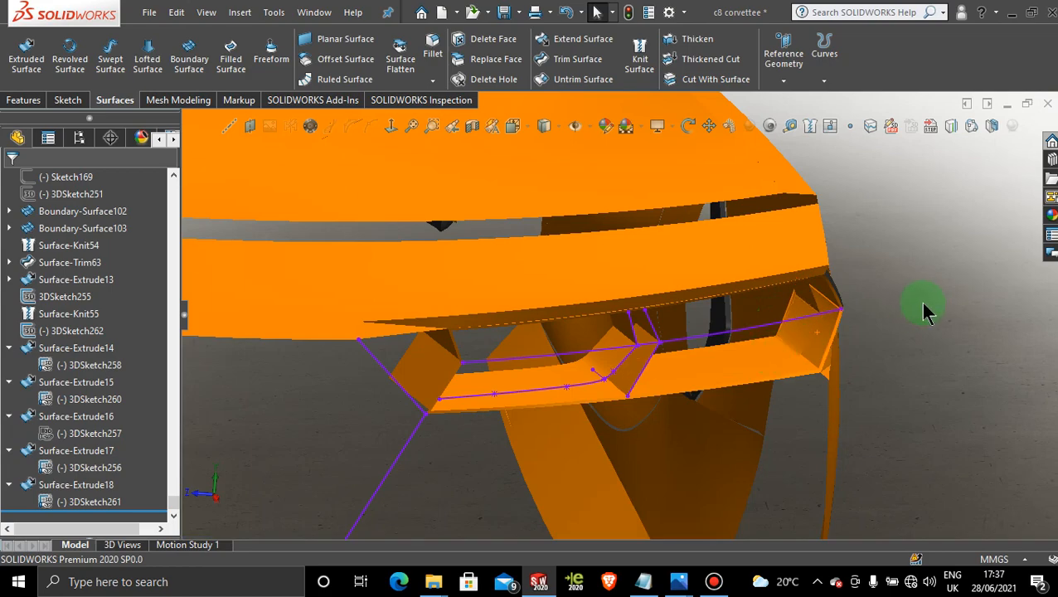
# Replace Surface-Extrude18 by extruding the 3DSketch261 divider line as a surface, 18 mm blind, along the short construction line near the lower profile.
pyautogui.scroll(-4, 922, 305)
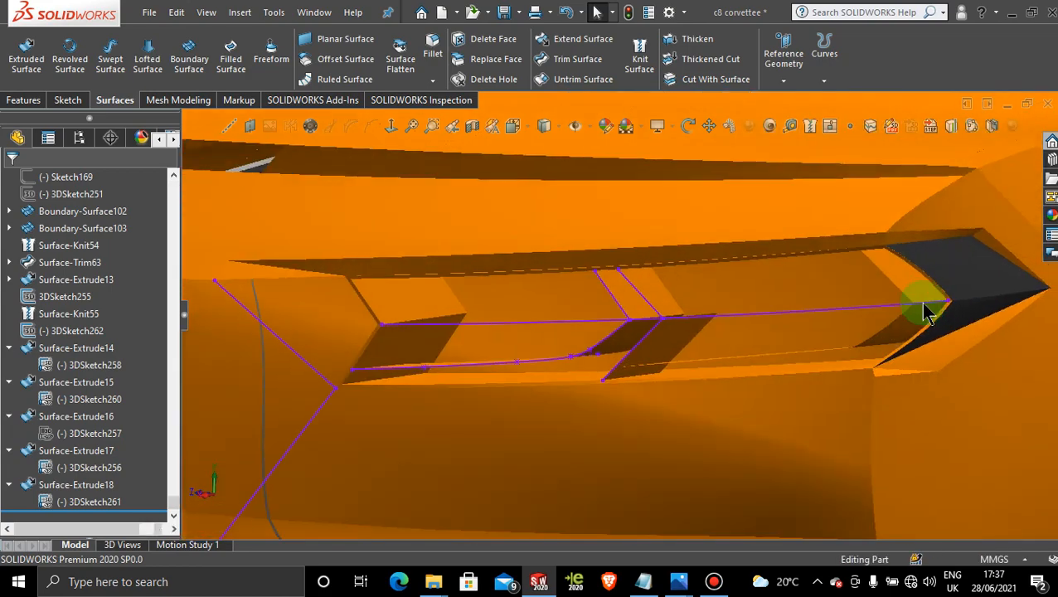
pyautogui.scroll(5, 746, 363)
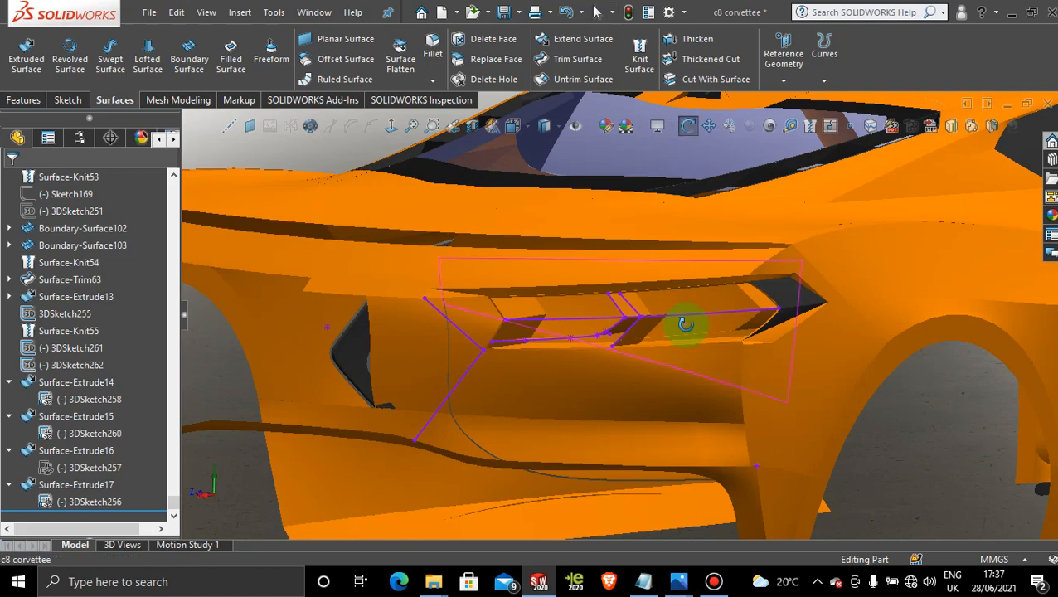
pyautogui.moveTo(680, 323); pyautogui.dragTo(827, 318, button='middle')
pyautogui.scroll(-4, 751, 326)
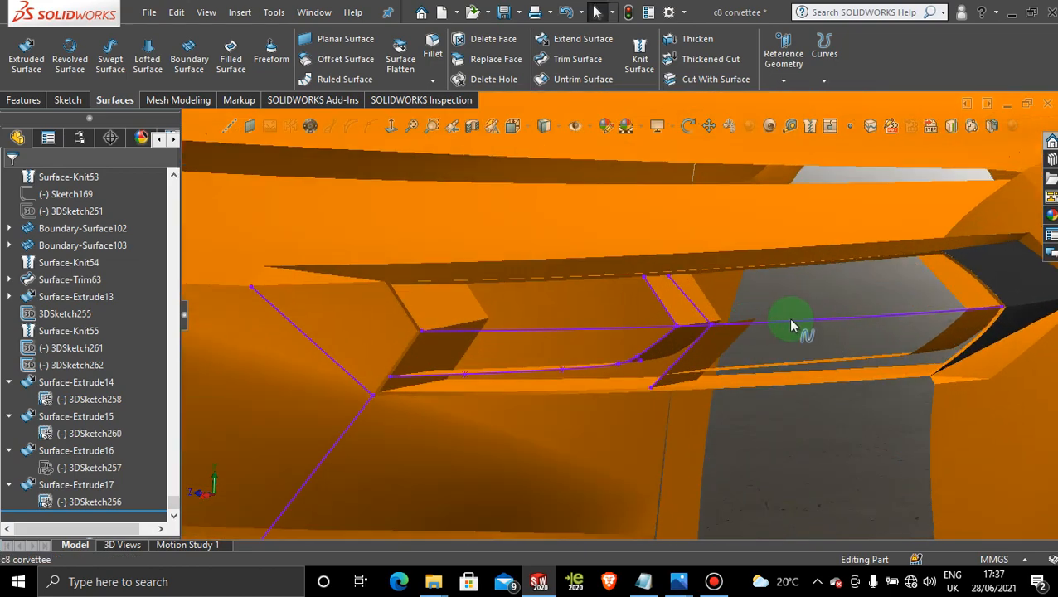
pyautogui.click(25, 57)
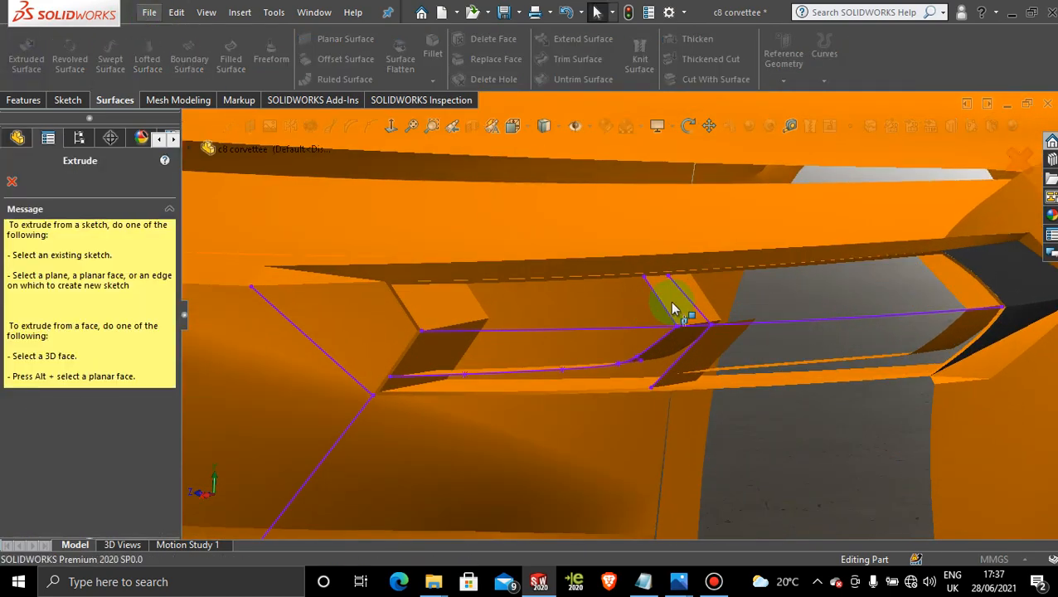
pyautogui.click(685, 303)
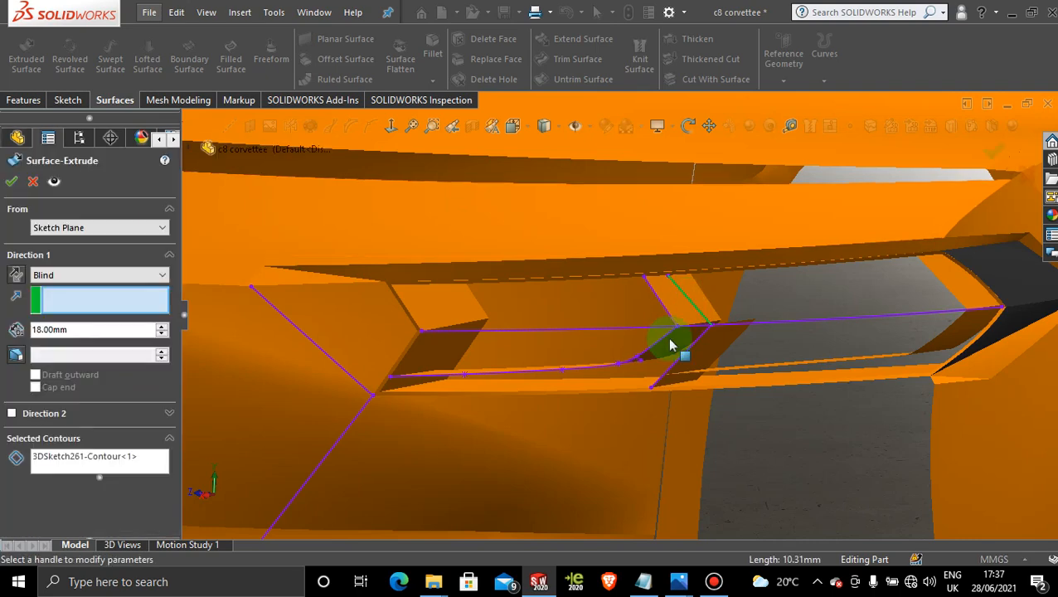
pyautogui.click(635, 371)
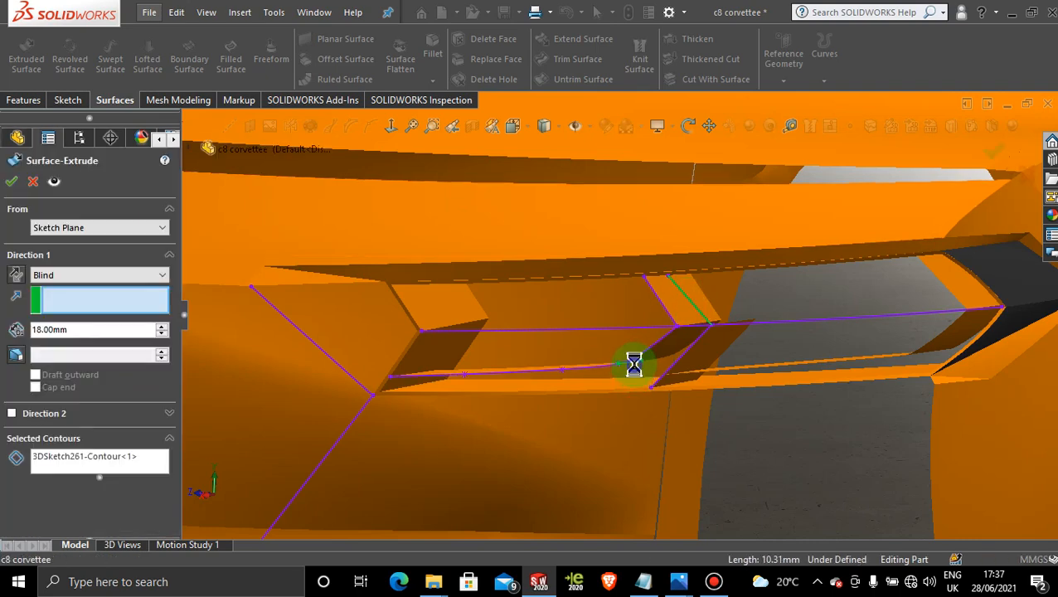
pyautogui.click(11, 181)
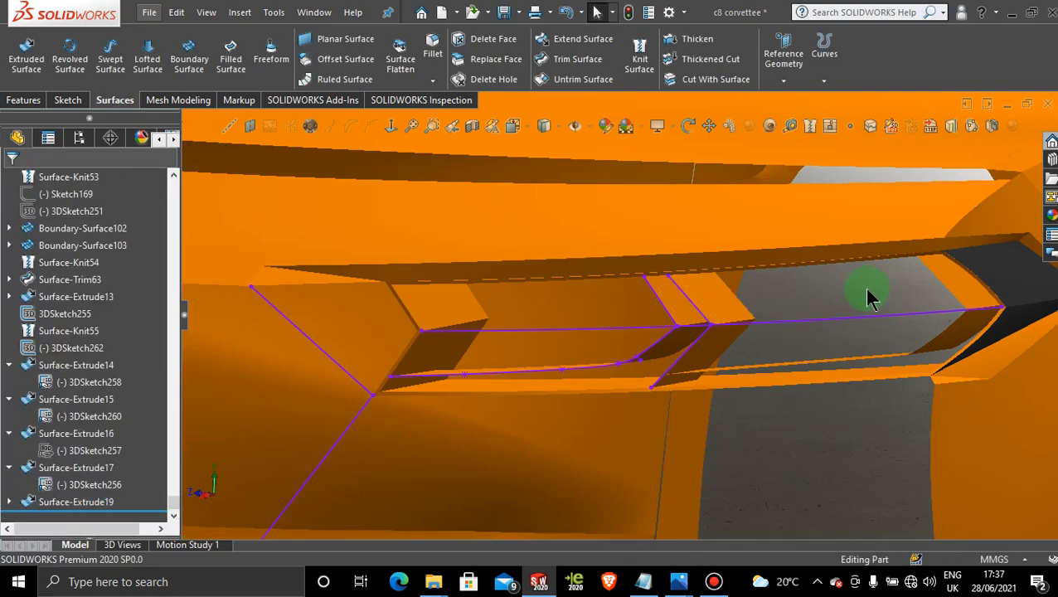
# Knit the outer divider's upper surface (Surface-Extrude19) and lower surface (Surface-Extrude17) together.
pyautogui.moveTo(858, 298); pyautogui.dragTo(860, 286, button='middle')
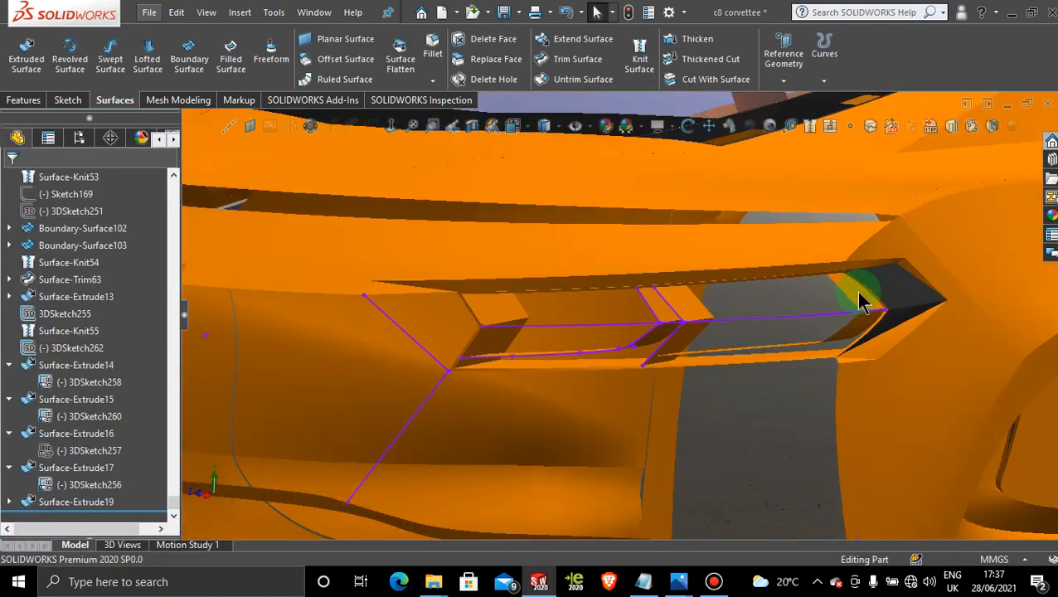
pyautogui.click(642, 56)
pyautogui.click(690, 309)
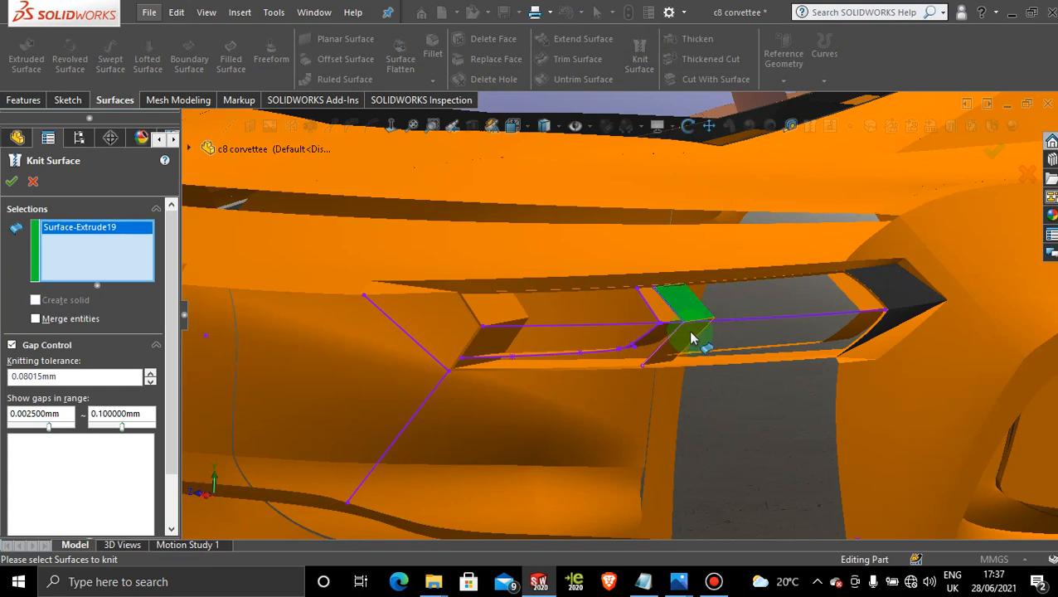
pyautogui.click(690, 342)
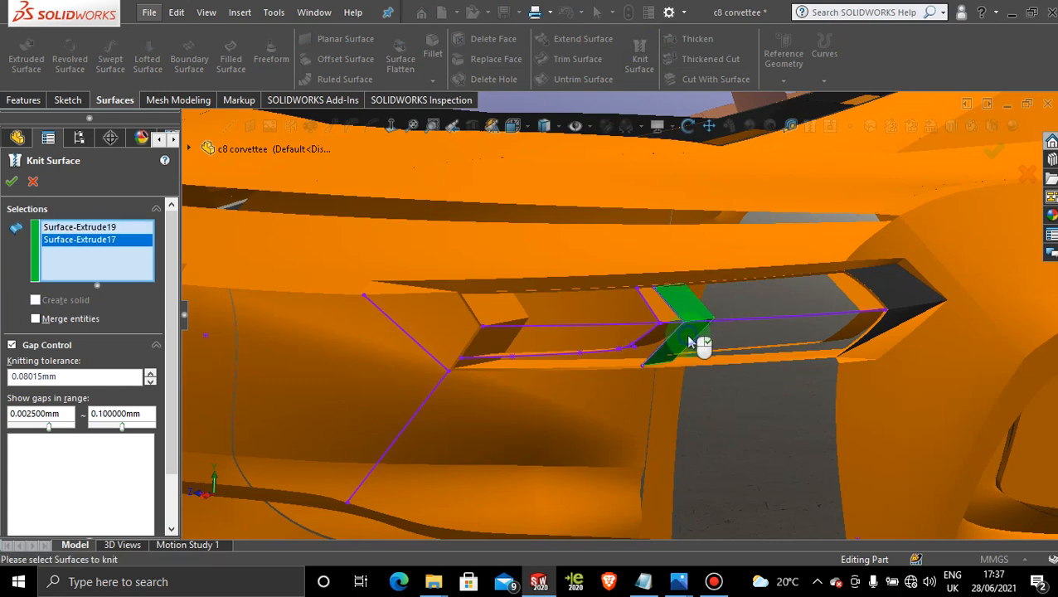
pyautogui.click(12, 183)
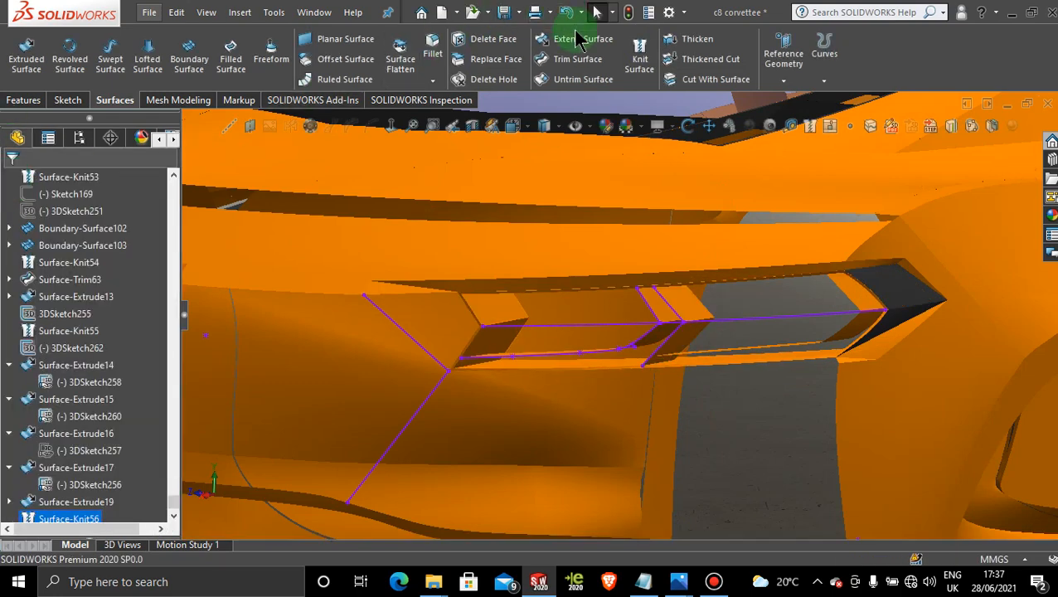
# Try to knit the outer divider (Surface-Knit56) with the neighbouring Surface-Extrude15 and Surface-Extrude14 surfaces.
pyautogui.click(640, 58)
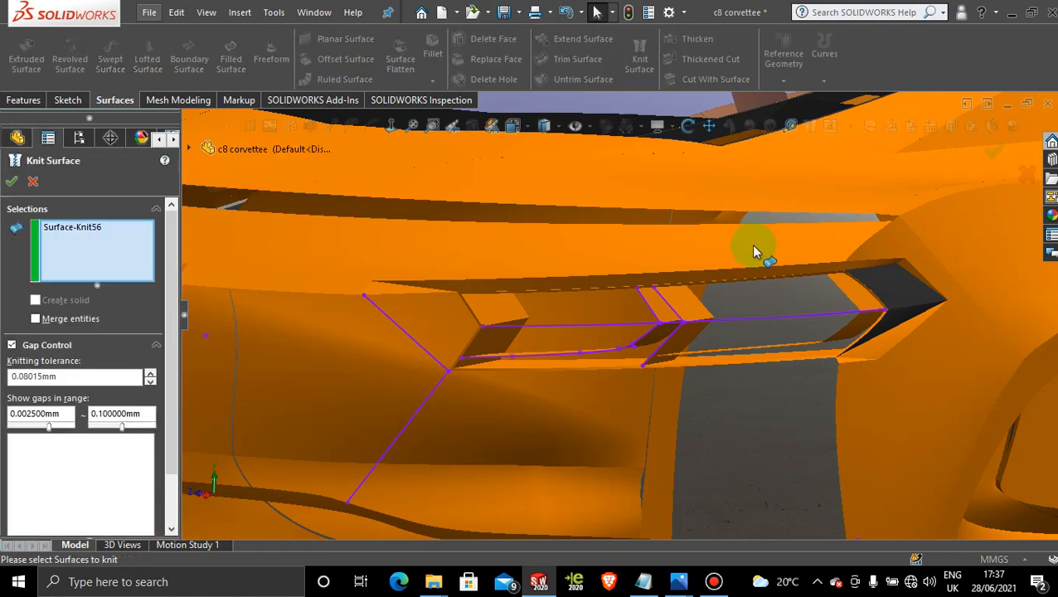
pyautogui.click(661, 316)
pyautogui.click(667, 336)
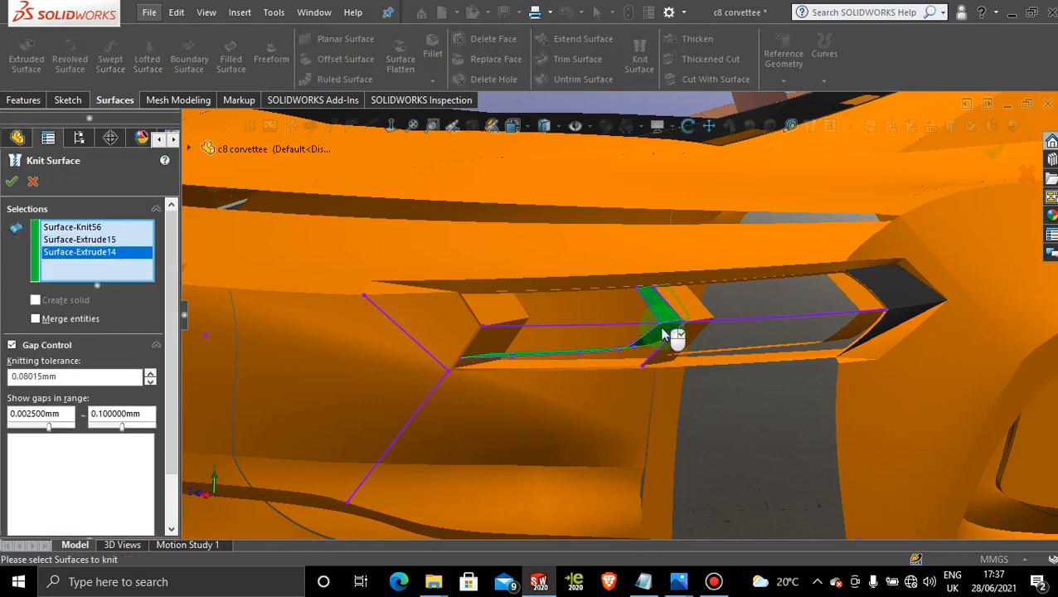
pyautogui.click(13, 183)
pyautogui.click(31, 189)
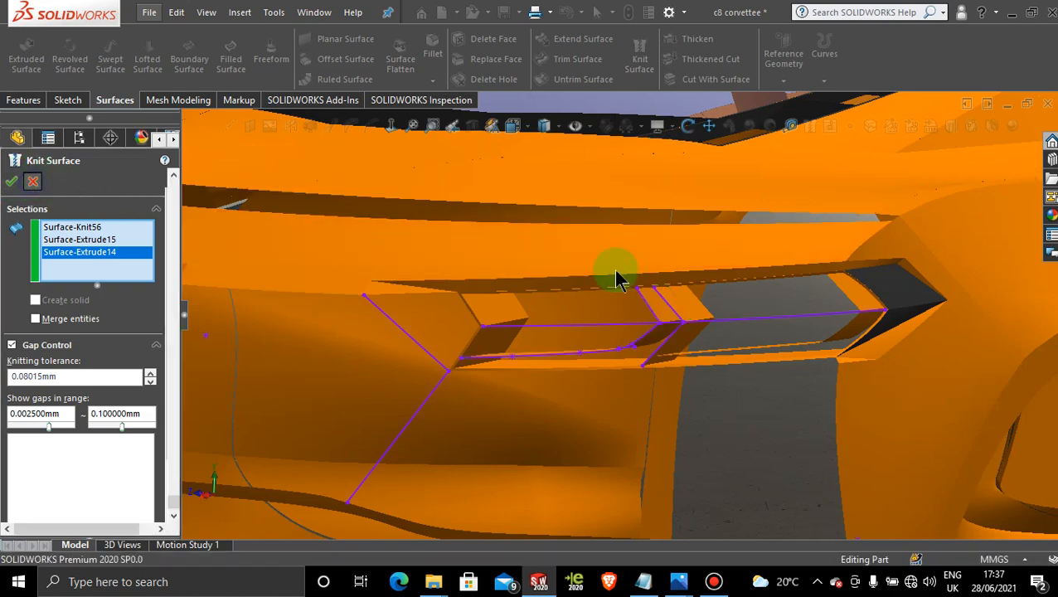
# Retry knitting Surface-Knit56, Surface-Extrude14 and Surface-Extrude15 up close, turn off Gap Control, and abandon the knit.
pyautogui.moveTo(732, 335)
pyautogui.mouseDown(button='middle')
pyautogui.moveTo(638, 331)
pyautogui.moveTo(653, 330)
pyautogui.mouseUp(button='middle')
pyautogui.scroll(-7, 1005, 411)
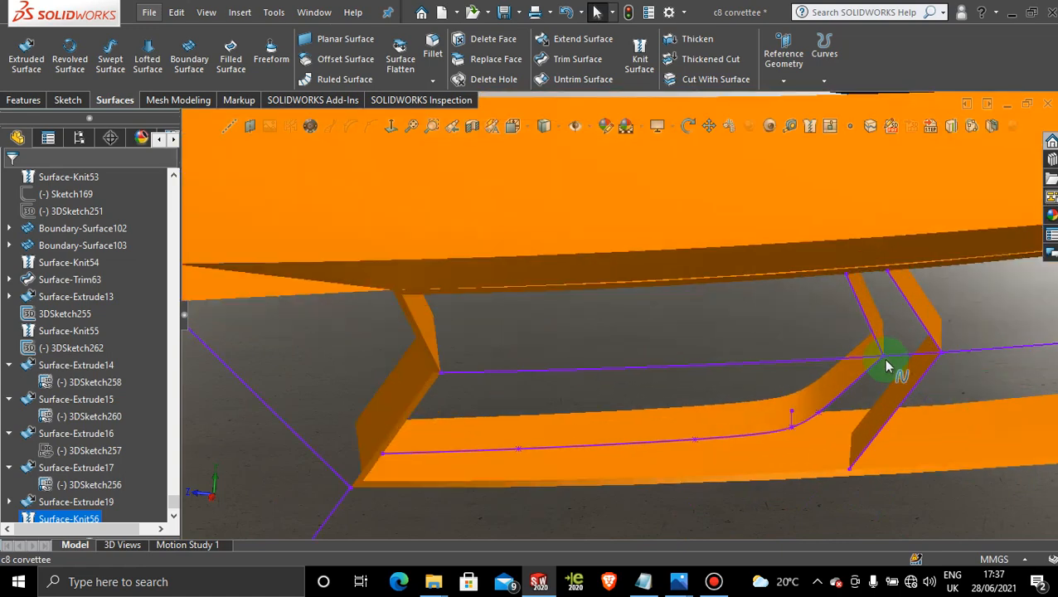
pyautogui.scroll(-3, 885, 366)
pyautogui.moveTo(810, 331); pyautogui.dragTo(824, 322, button='middle')
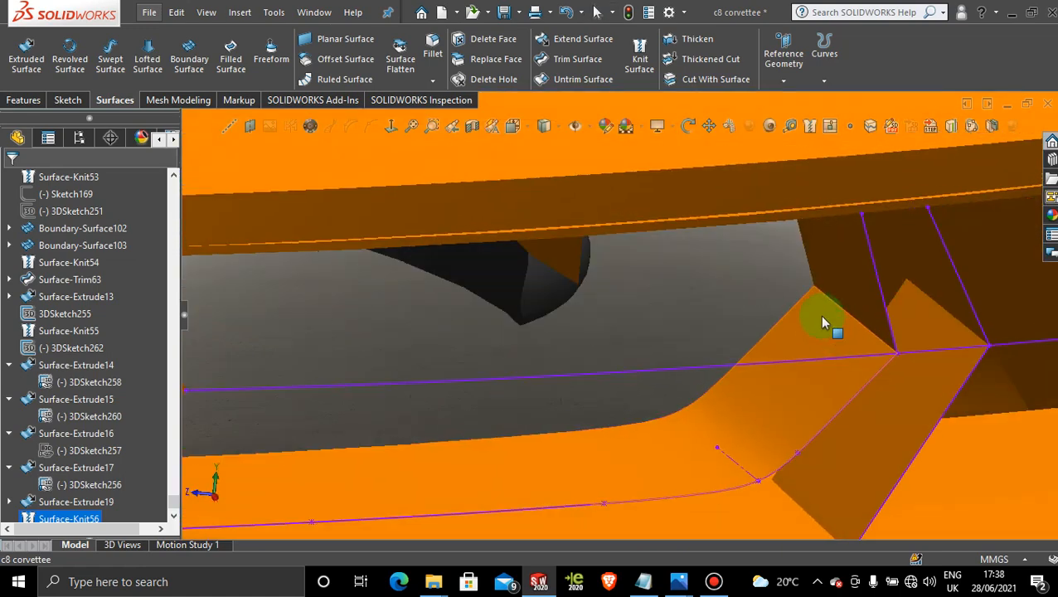
pyautogui.click(639, 59)
pyautogui.click(865, 334)
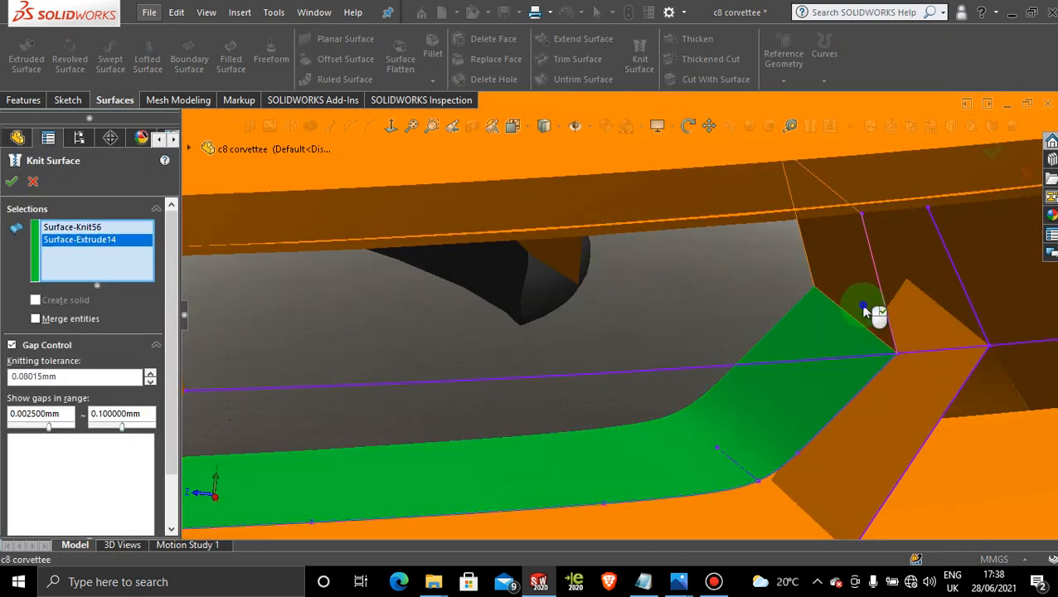
pyautogui.click(864, 308)
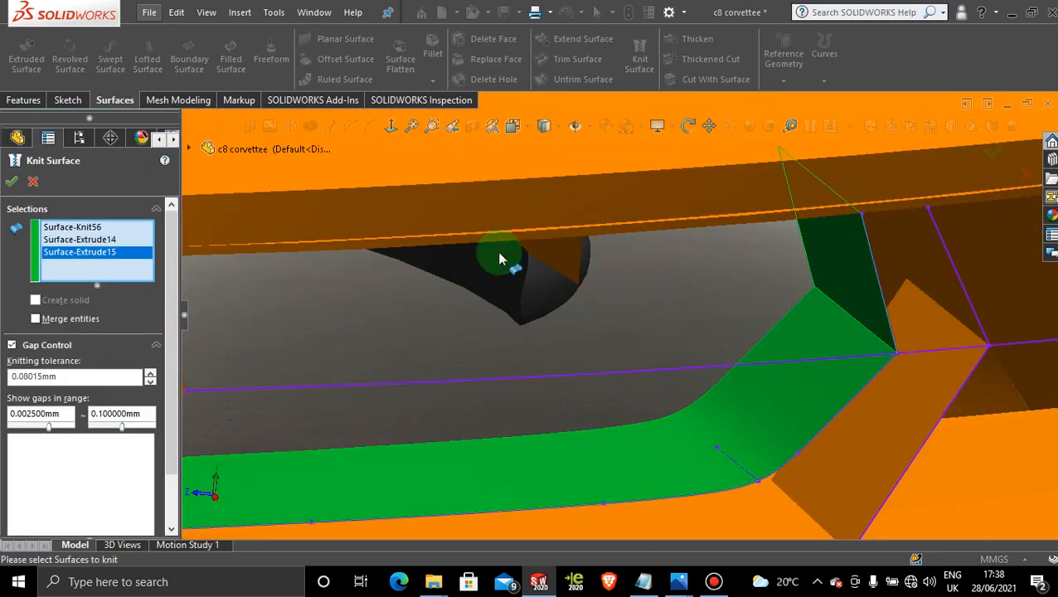
pyautogui.click(12, 182)
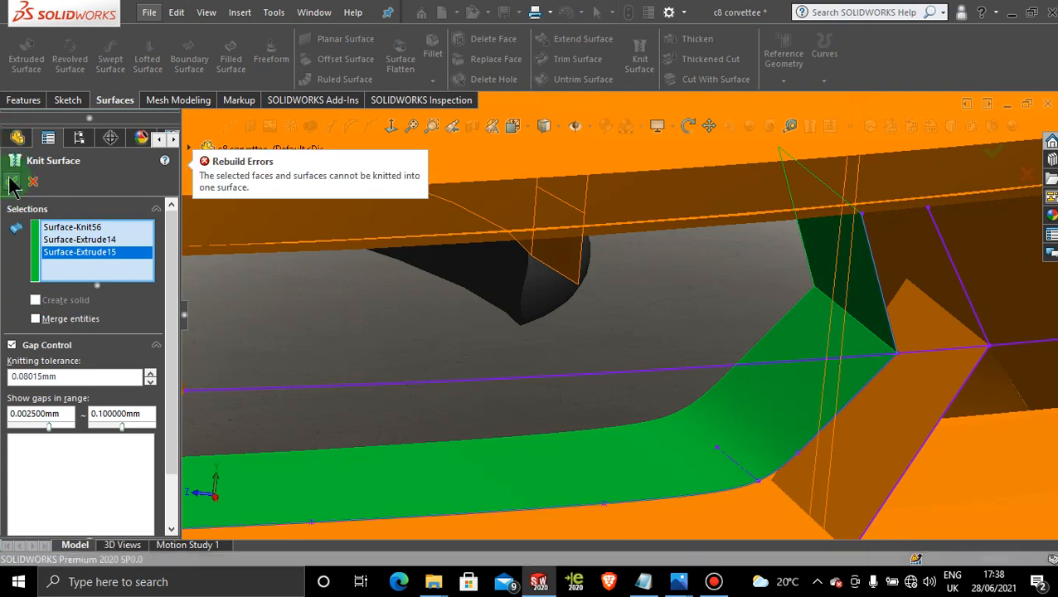
pyautogui.click(11, 345)
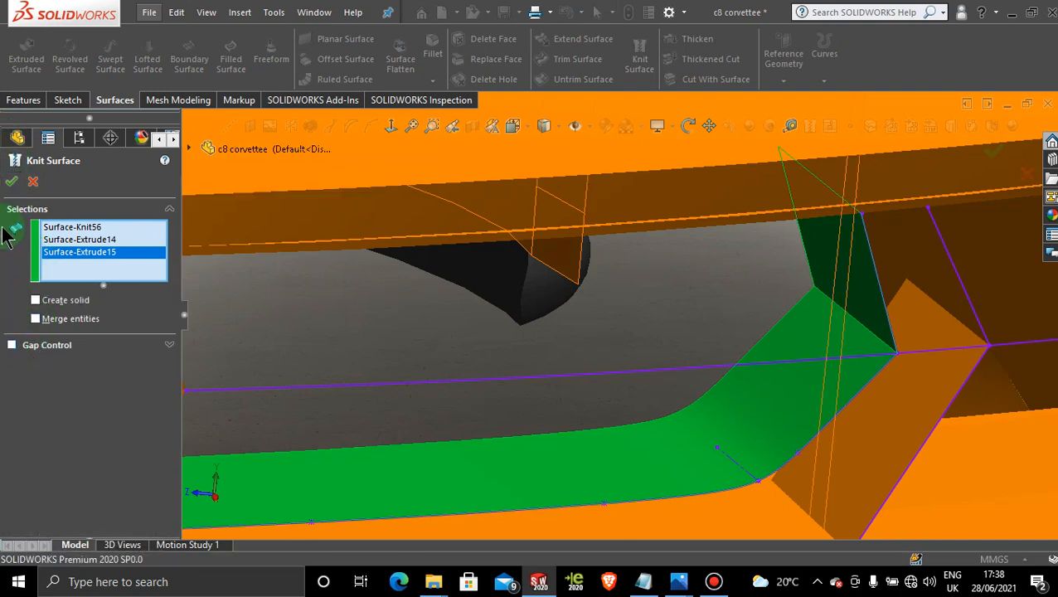
pyautogui.click(32, 182)
# Change the model's display style to shaded with edges.
pyautogui.scroll(4, 674, 294)
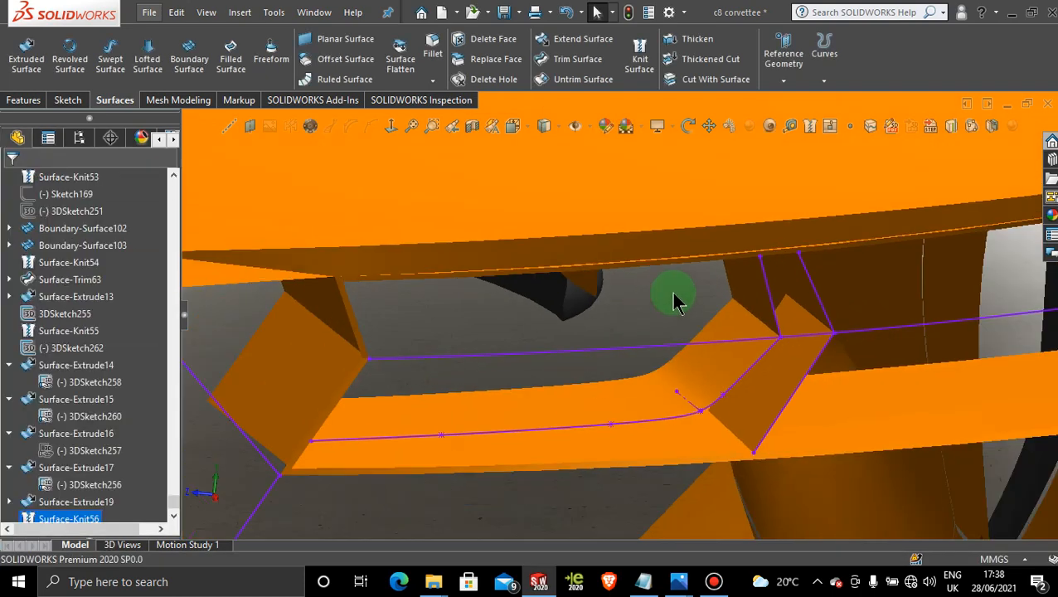
pyautogui.scroll(3, 775, 351)
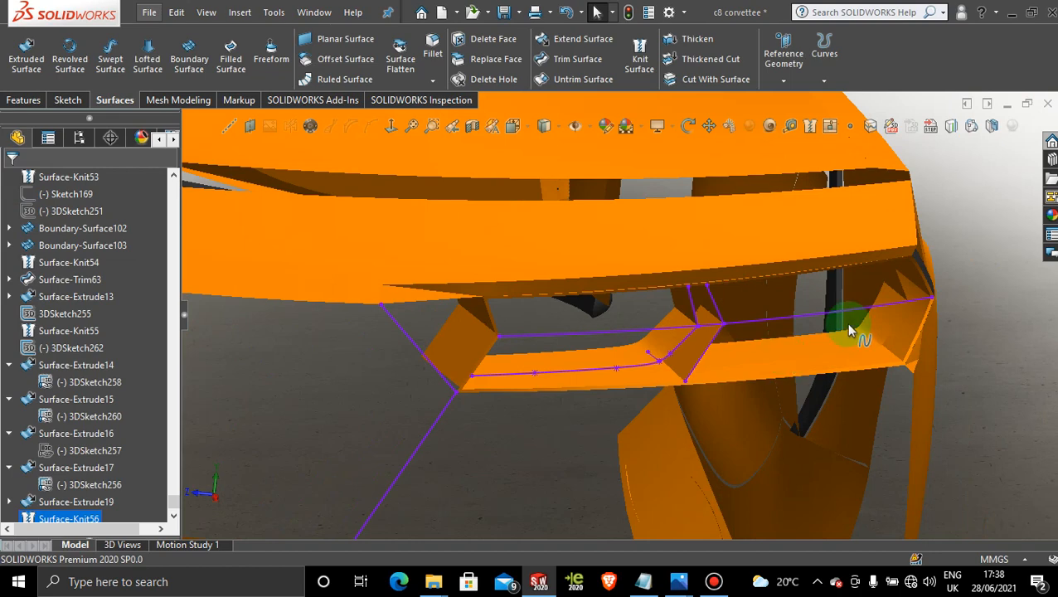
pyautogui.moveTo(771, 344); pyautogui.dragTo(751, 330, button='middle')
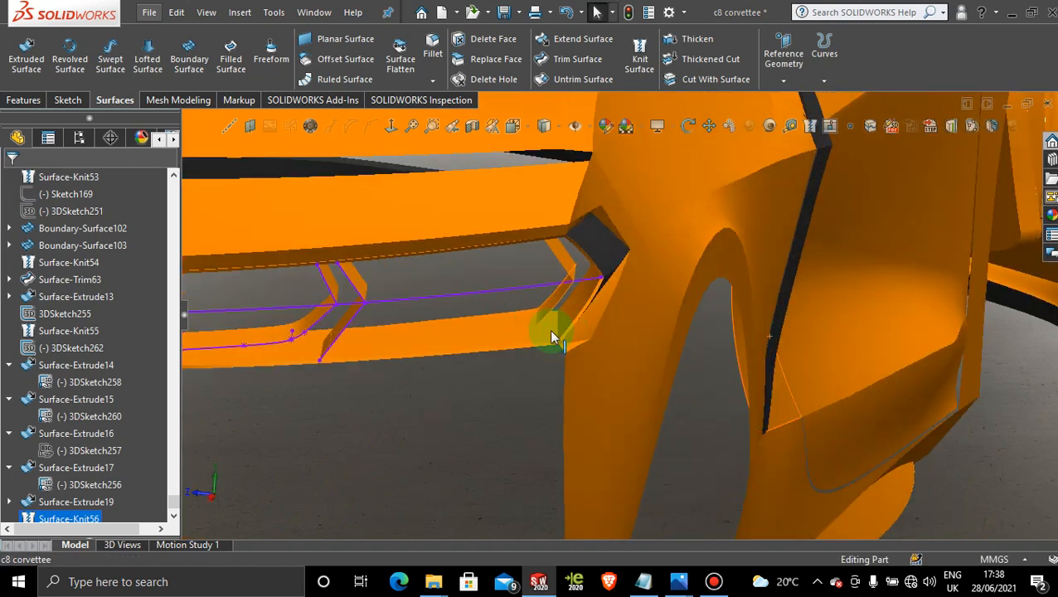
pyautogui.click(494, 329)
pyautogui.click(459, 408)
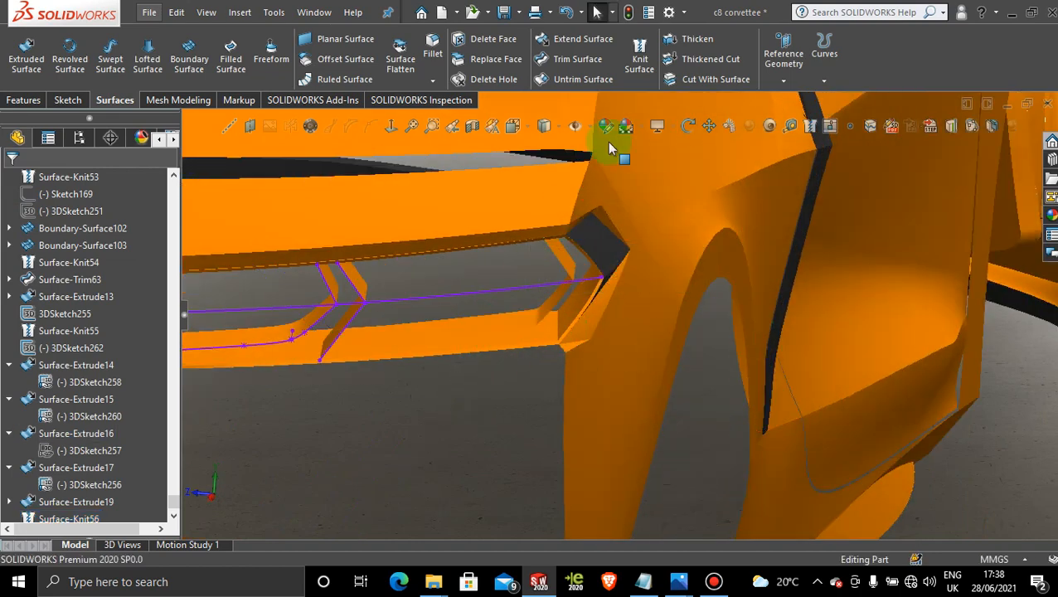
pyautogui.click(561, 132)
pyautogui.click(548, 150)
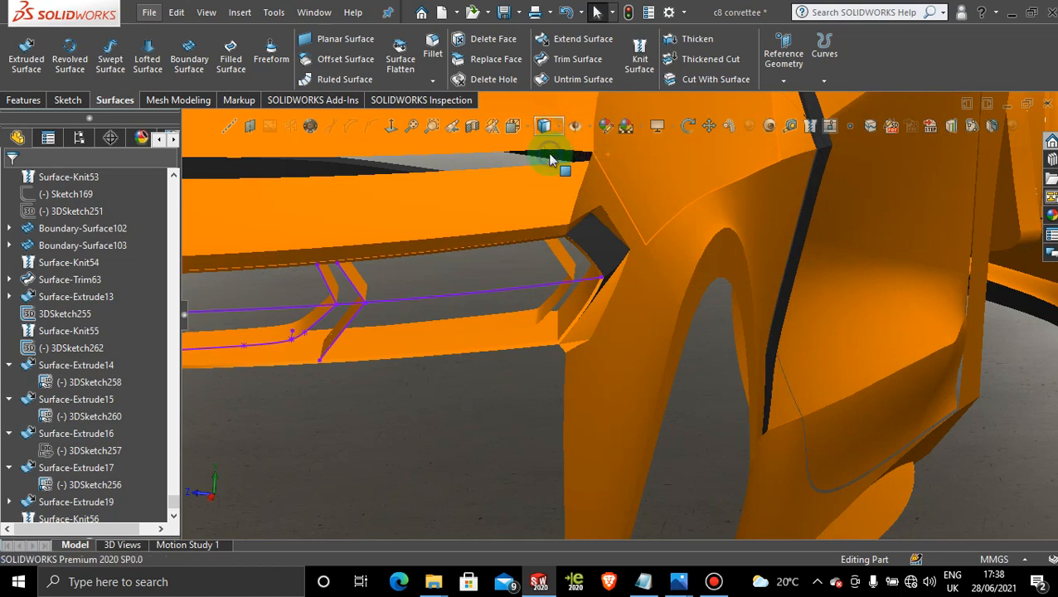
# Hide the divider profile sketches 3DSketch258, 3DSketch256 and 3DSketch260 in the tail-light recess.
pyautogui.moveTo(485, 373); pyautogui.dragTo(405, 315, button='middle')
pyautogui.rightClick(407, 313)
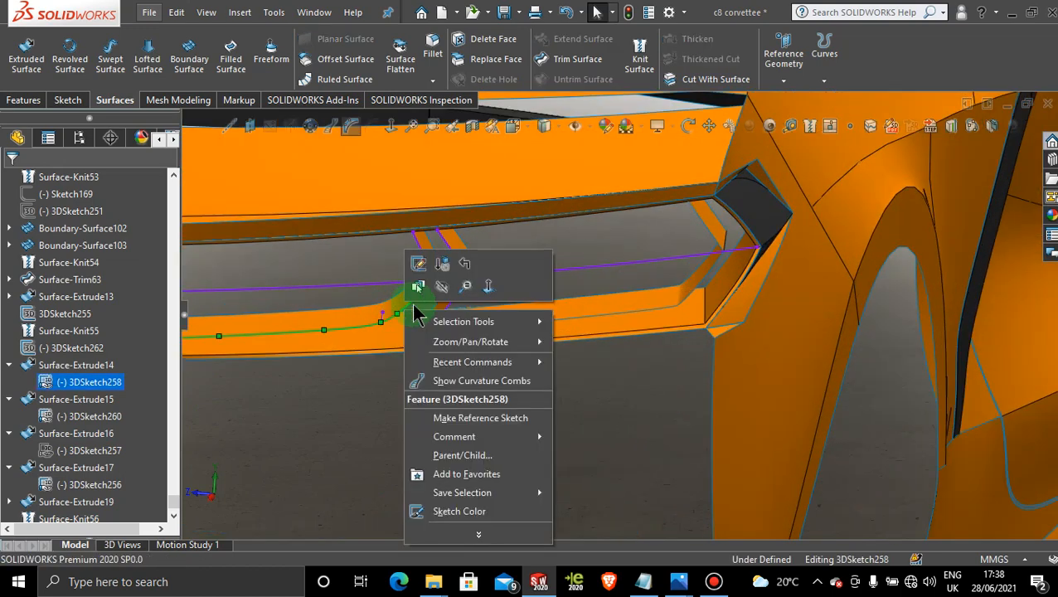
pyautogui.click(439, 287)
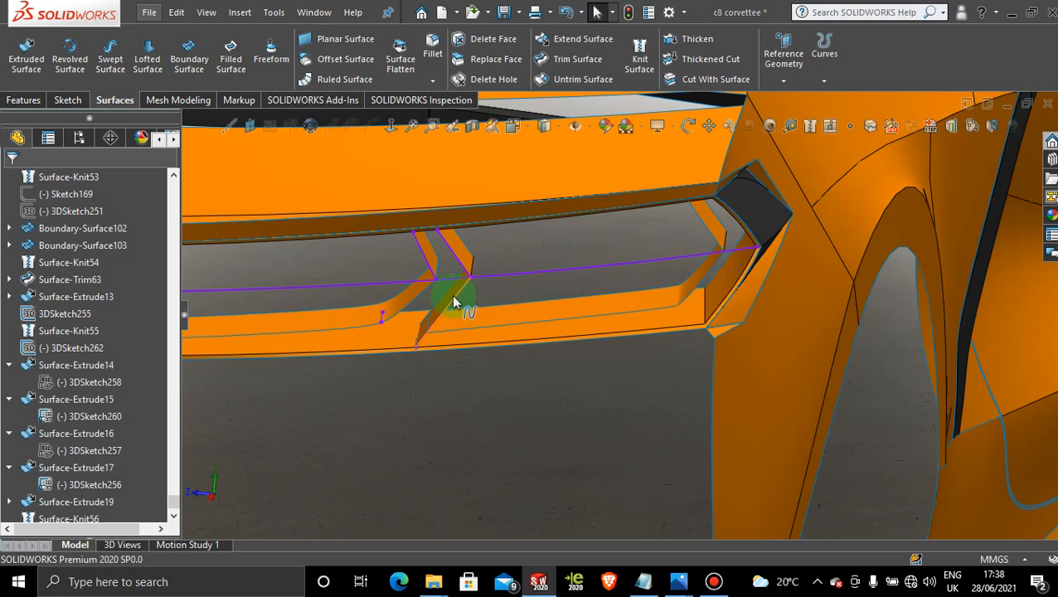
pyautogui.rightClick(459, 297)
pyautogui.click(496, 275)
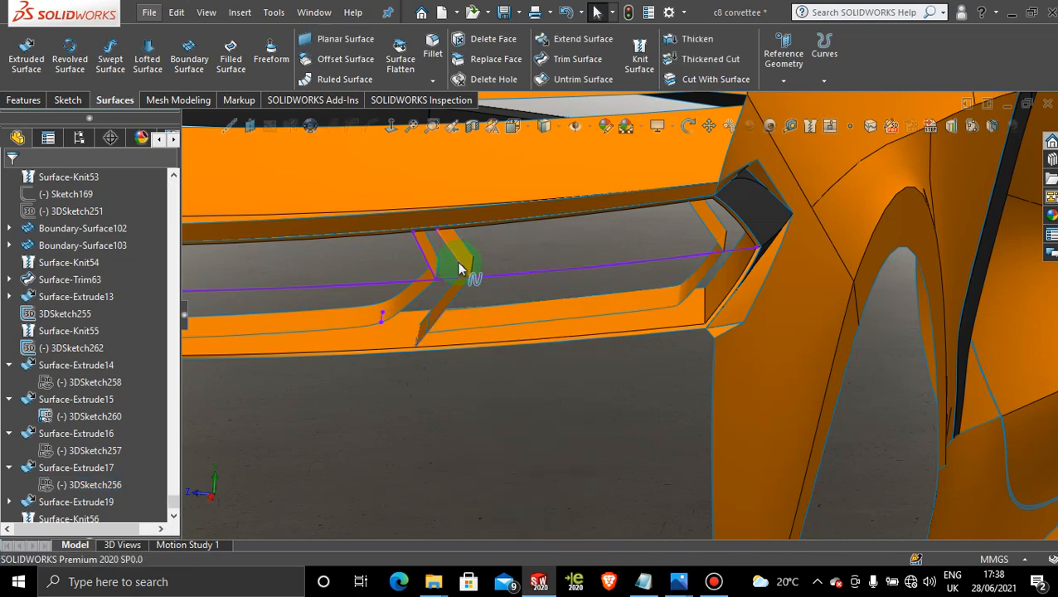
pyautogui.rightClick(461, 267)
pyautogui.click(495, 242)
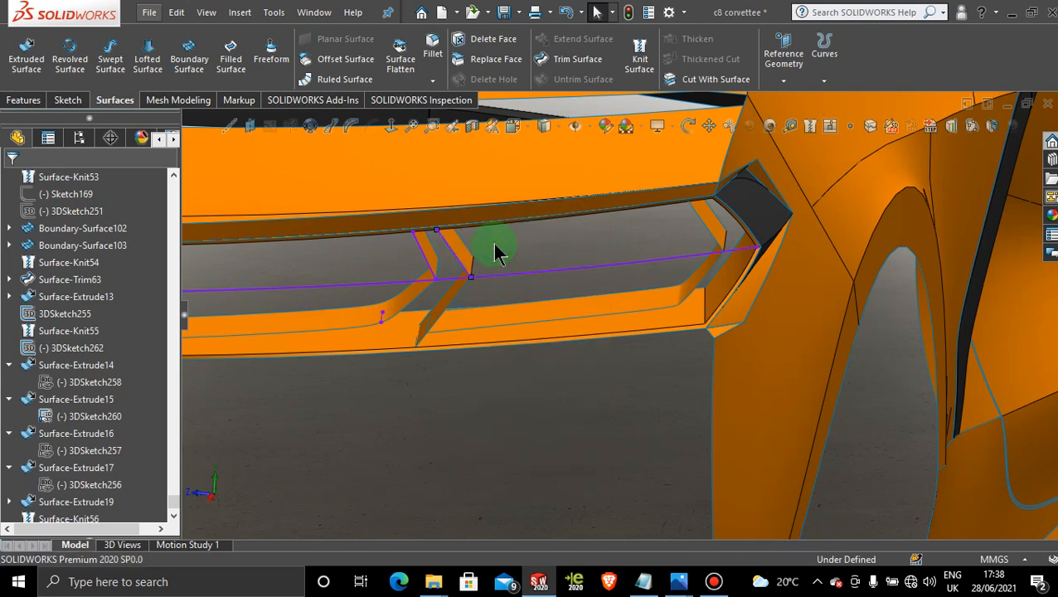
pyautogui.rightClick(427, 264)
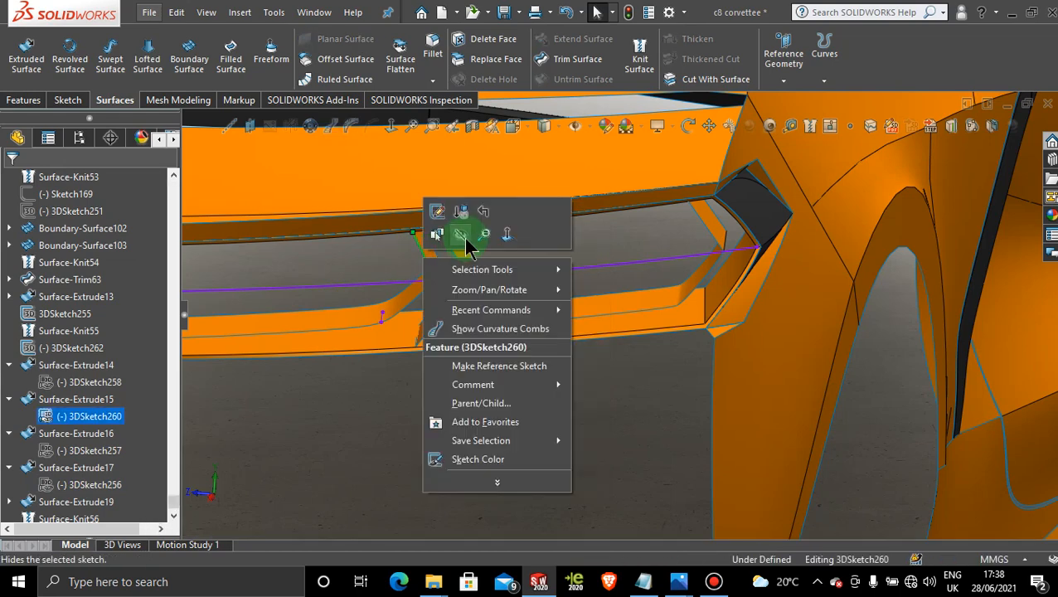
pyautogui.click(465, 237)
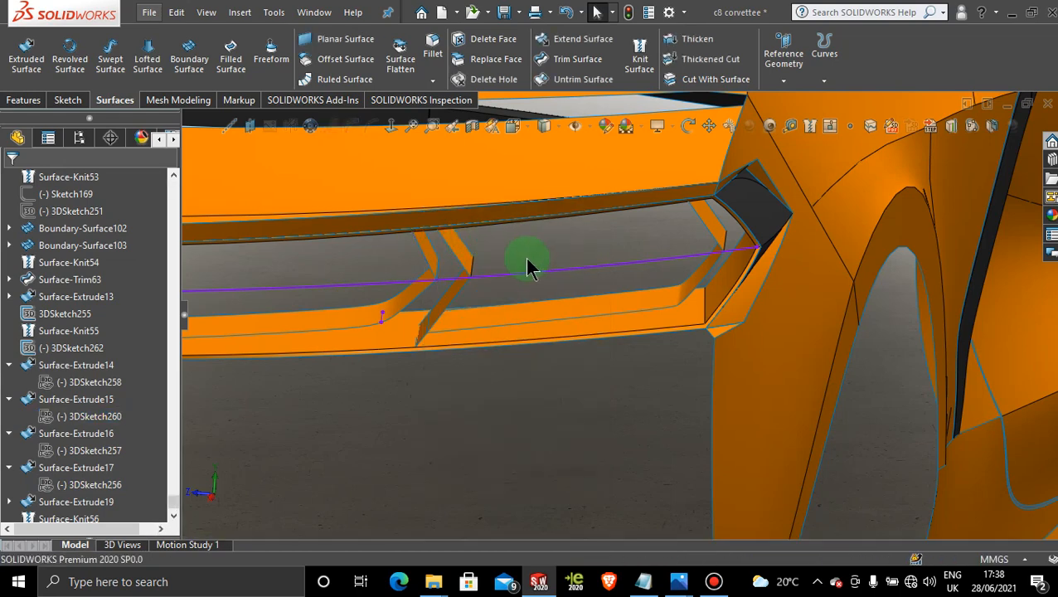
# Examine the tail-light recess from the rear and compare its dividers with the reference photo jgvyvuij.jpg.
pyautogui.scroll(3, 530, 267)
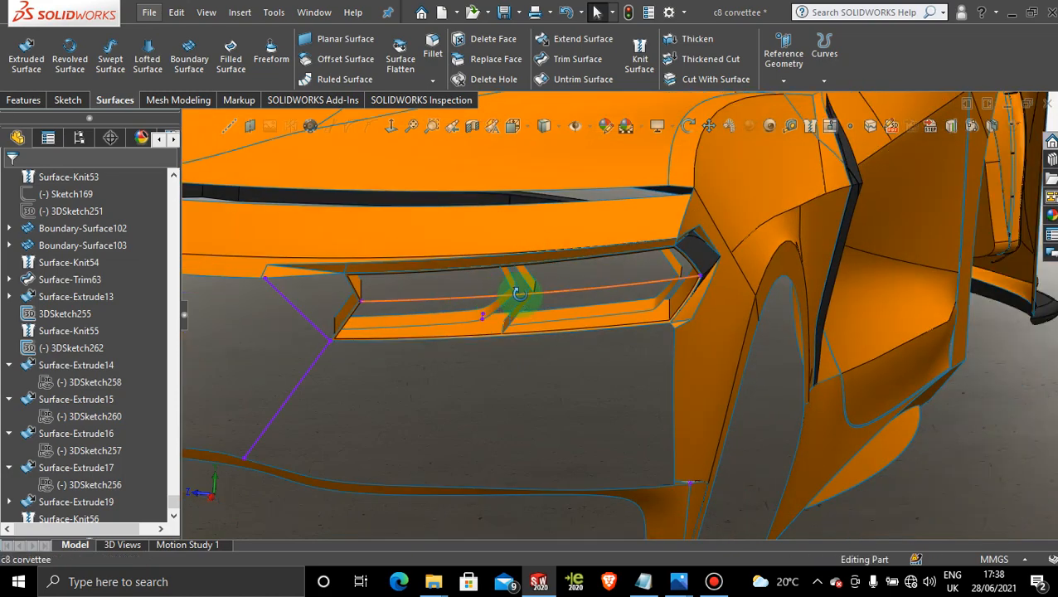
pyautogui.moveTo(519, 293); pyautogui.dragTo(952, 279, button='middle')
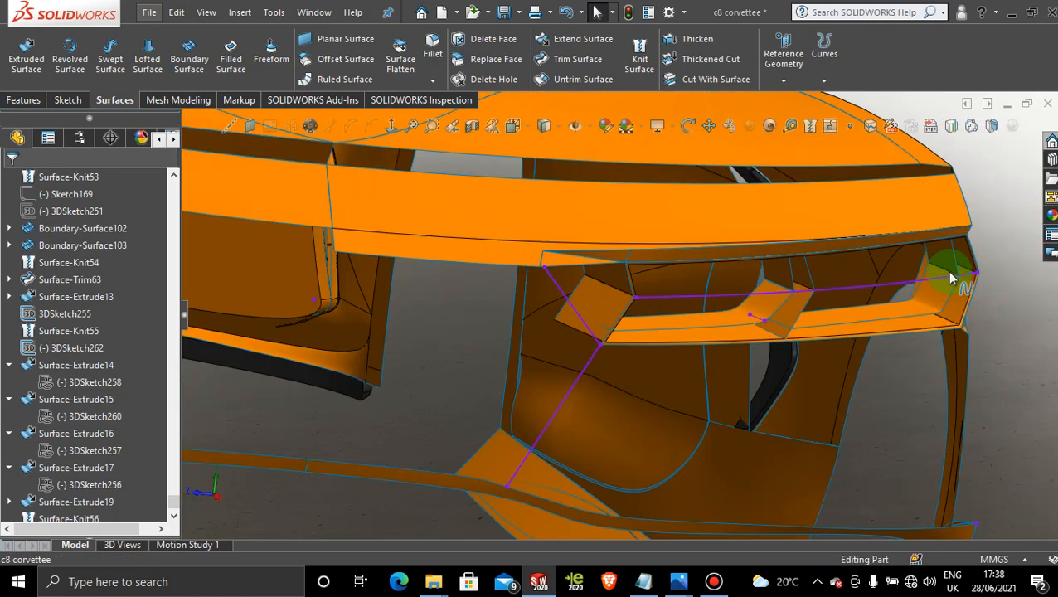
pyautogui.scroll(-3, 952, 278)
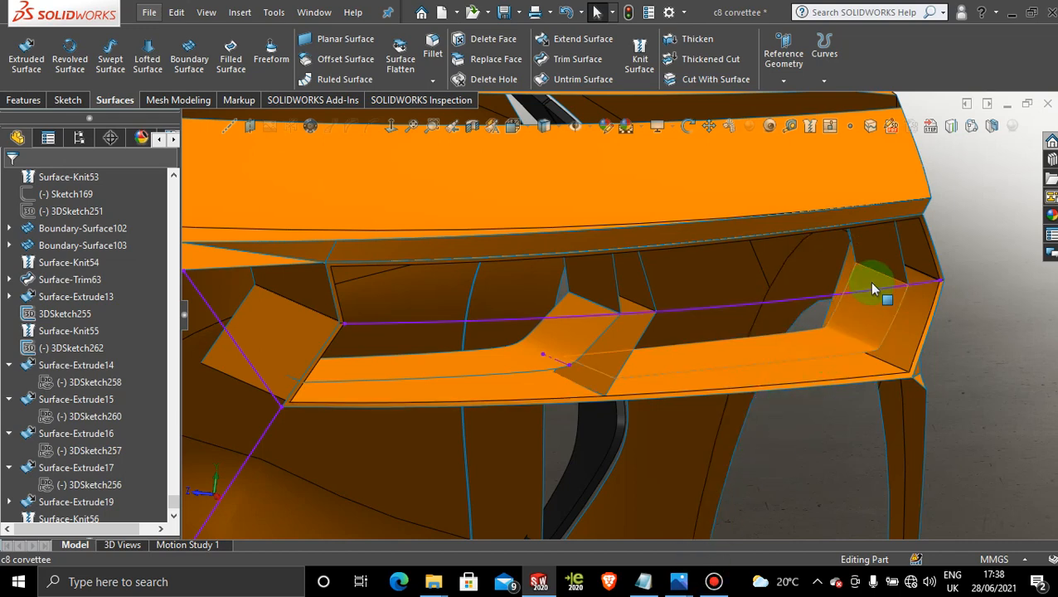
pyautogui.moveTo(680, 585)
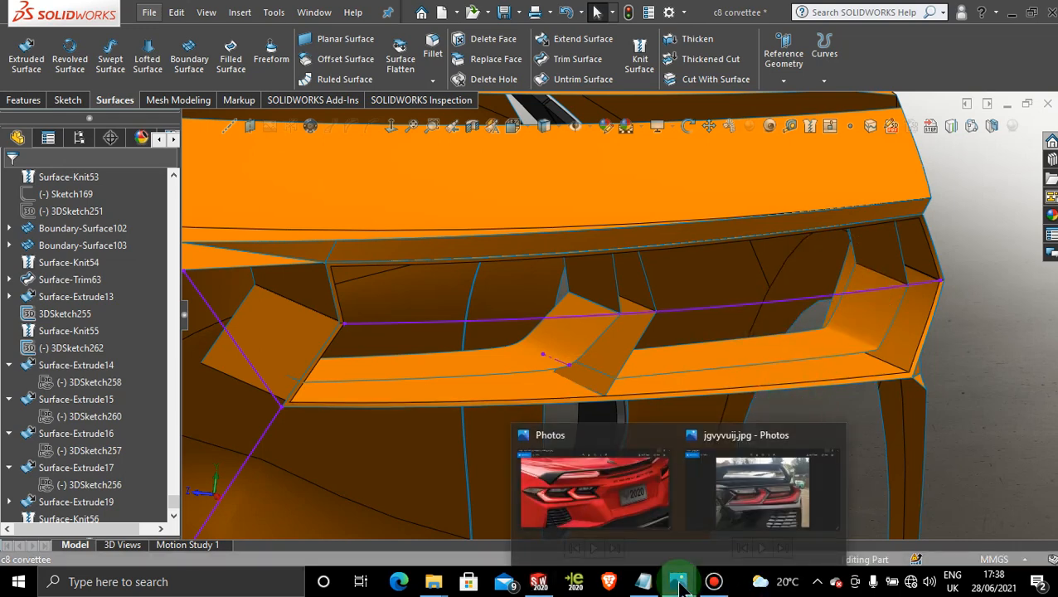
pyautogui.click(741, 501)
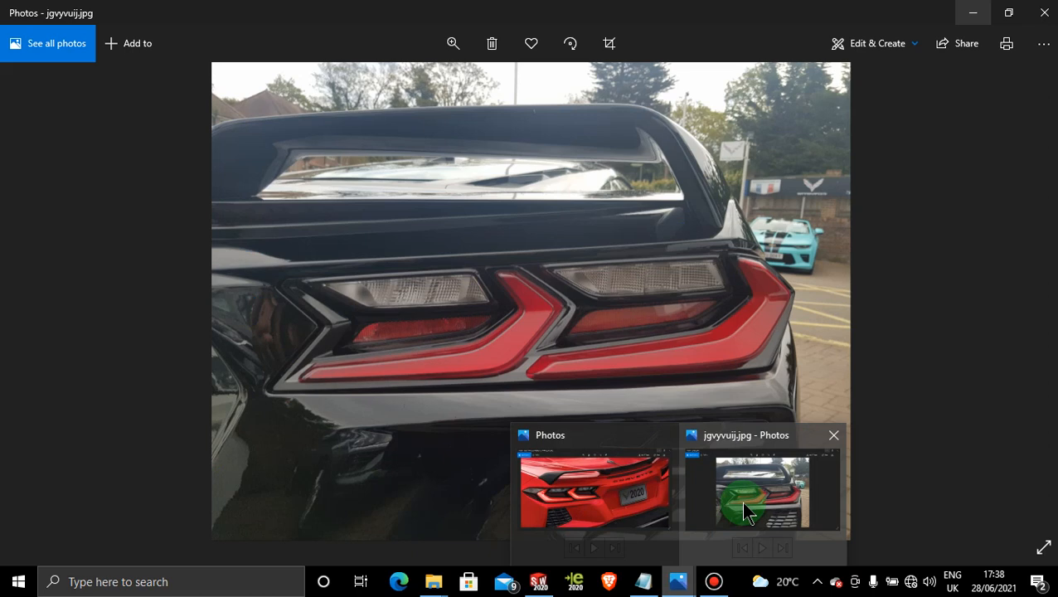
pyautogui.click(743, 503)
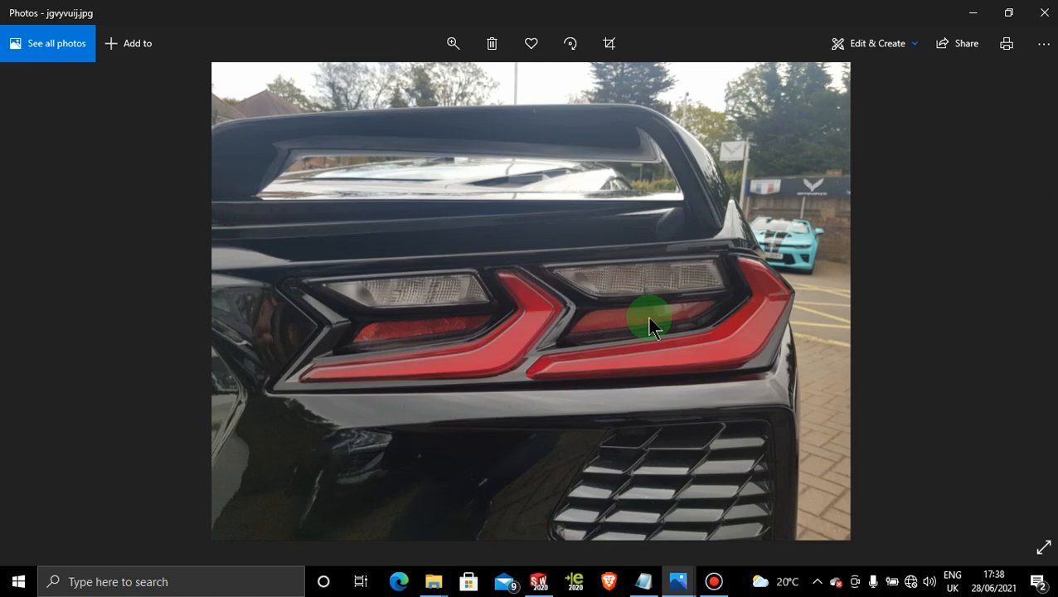
pyautogui.click(968, 14)
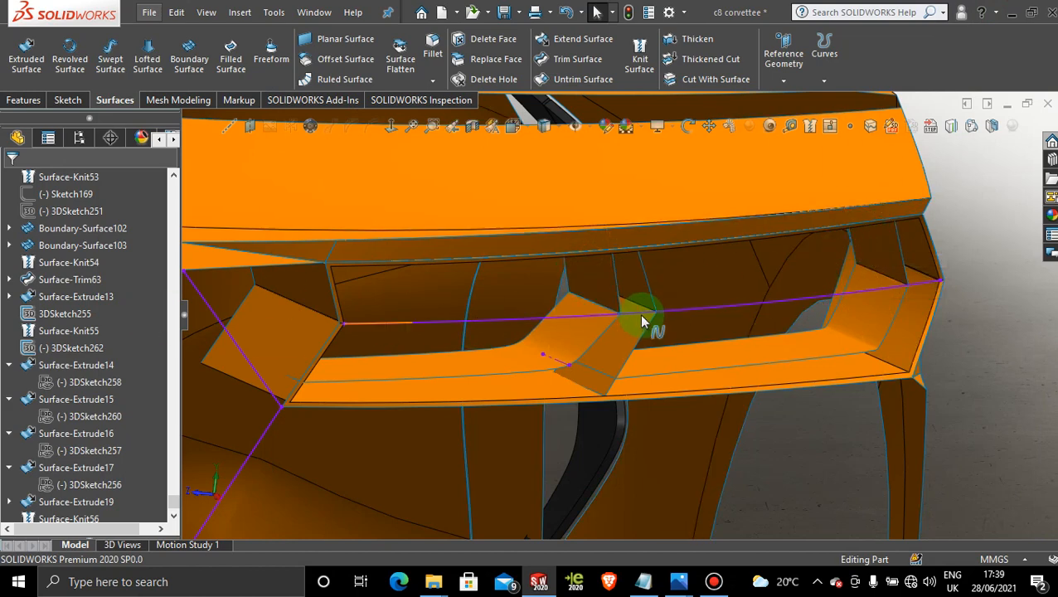
# Hide 3DSketch255, the long curve running across the tail-light recess.
pyautogui.scroll(2, 645, 321)
pyautogui.scroll(-4, 661, 347)
pyautogui.scroll(6, 661, 347)
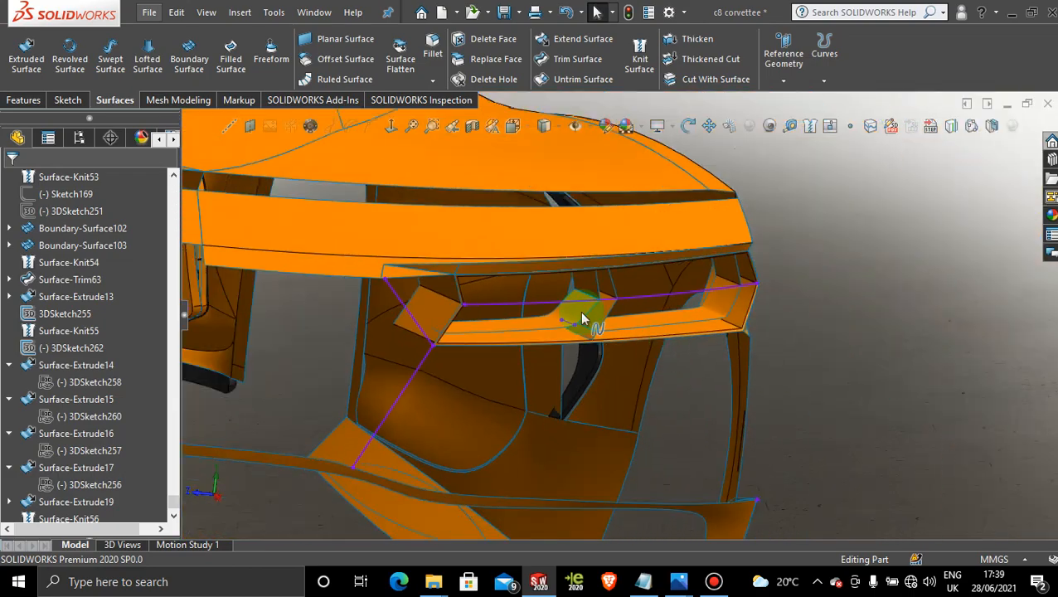
pyautogui.moveTo(583, 320)
pyautogui.mouseDown(button='middle')
pyautogui.moveTo(557, 290)
pyautogui.moveTo(594, 319)
pyautogui.moveTo(589, 301)
pyautogui.moveTo(597, 311)
pyautogui.mouseUp(button='middle')
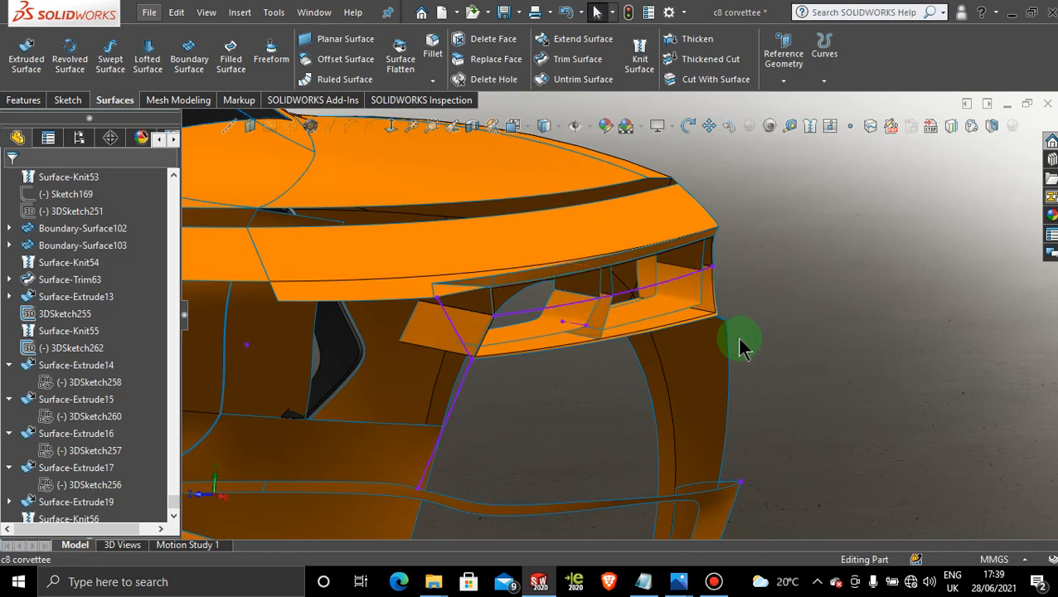
pyautogui.scroll(-1, 740, 347)
pyautogui.scroll(-2, 514, 308)
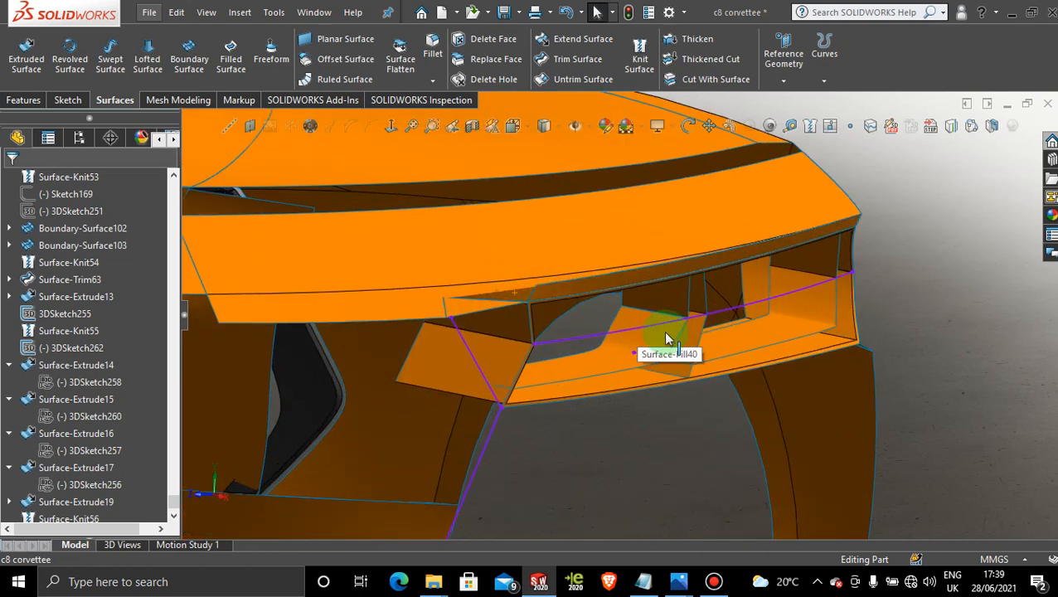
pyautogui.rightClick(784, 295)
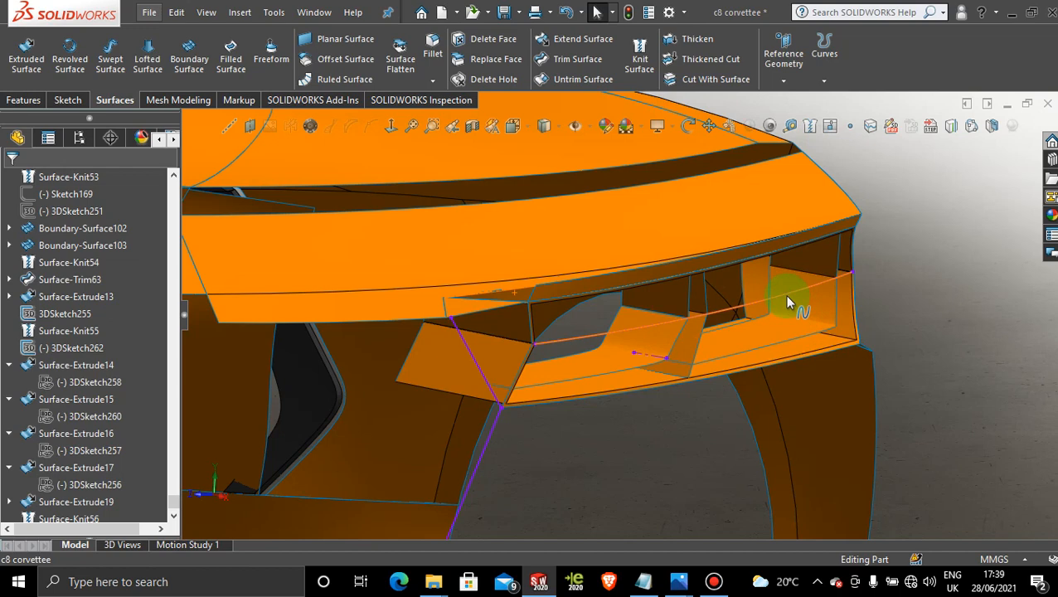
pyautogui.click(828, 268)
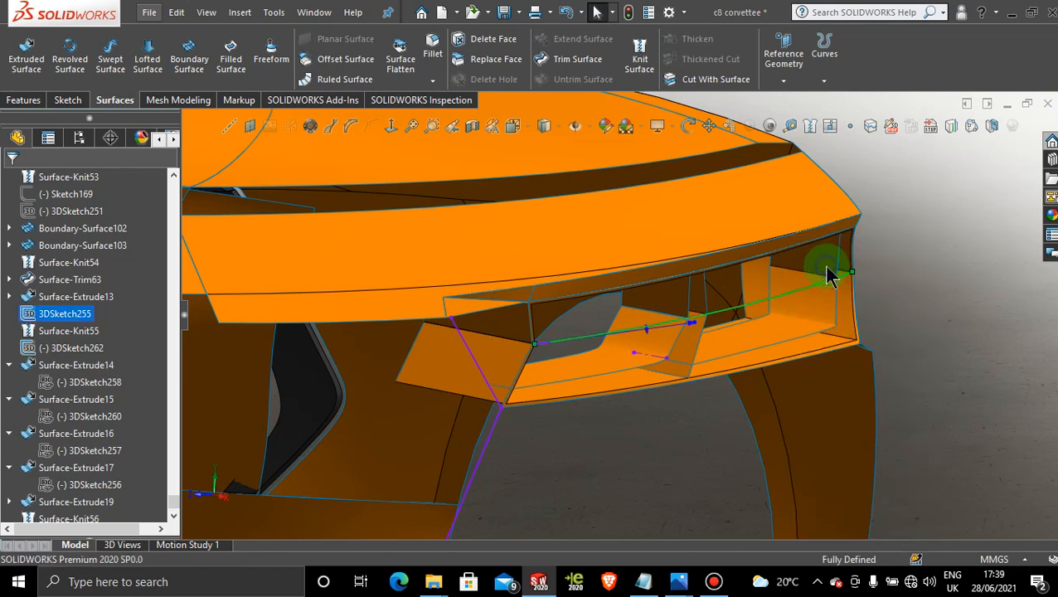
pyautogui.click(968, 330)
# Hide 3DSketch262, the short line on the middle divider's lower surface.
pyautogui.moveTo(966, 328); pyautogui.dragTo(674, 338, button='middle')
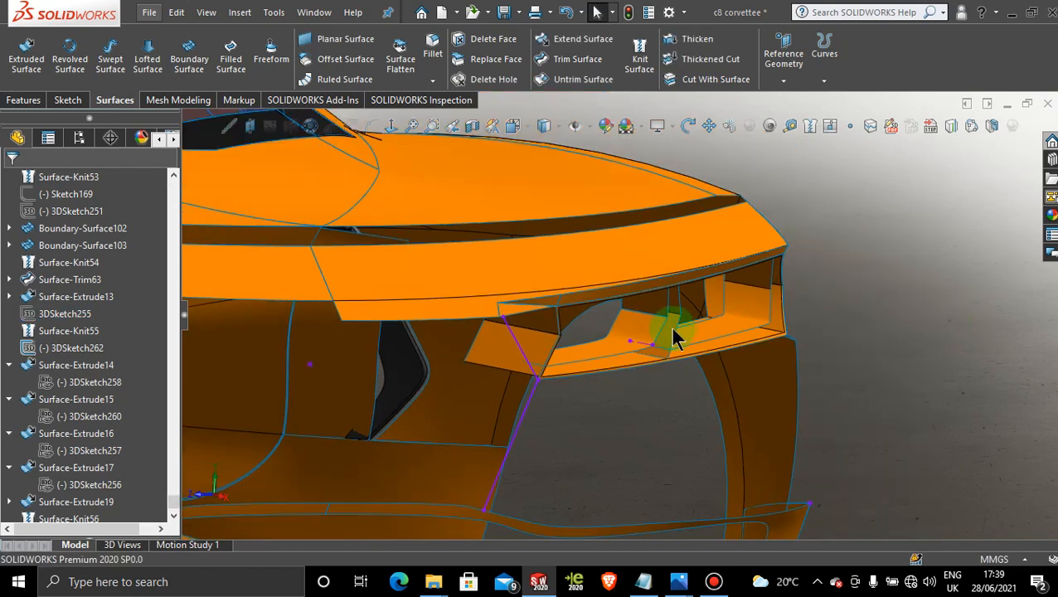
pyautogui.rightClick(645, 347)
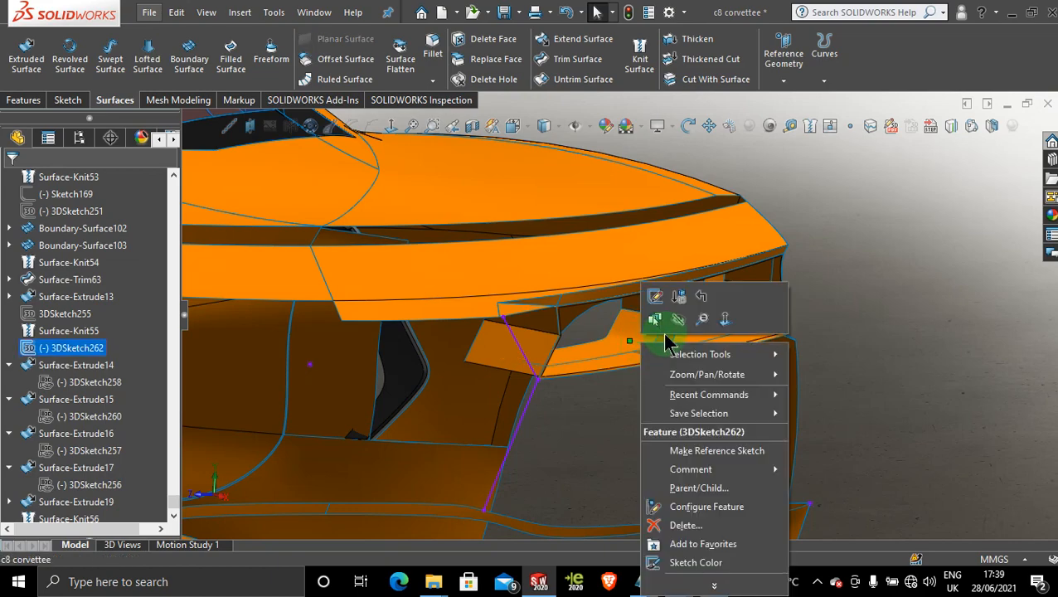
pyautogui.click(672, 329)
pyautogui.moveTo(680, 333); pyautogui.dragTo(597, 373, button='middle')
pyautogui.click(715, 582)
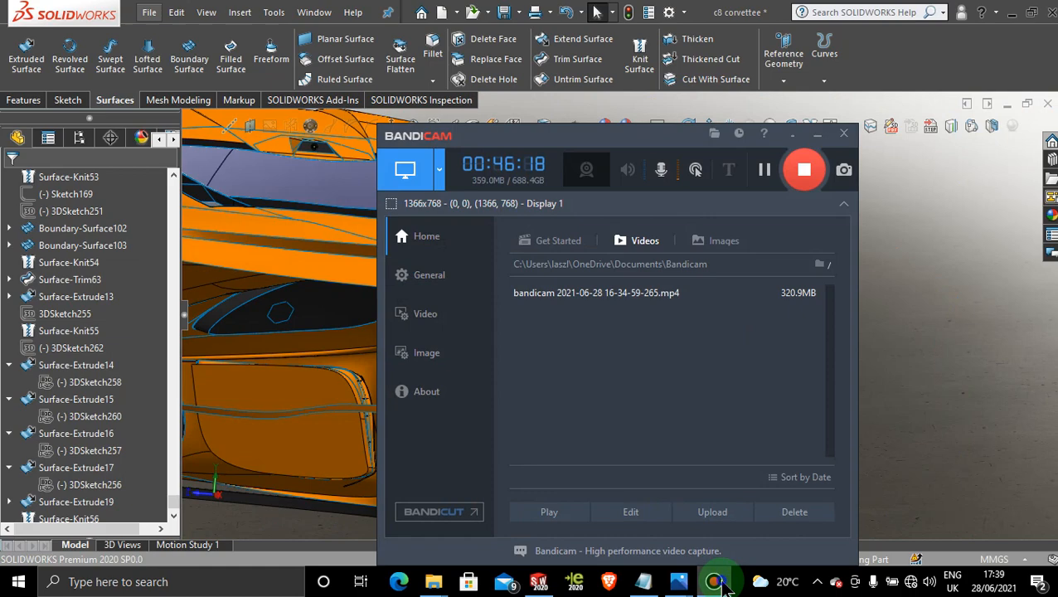
pyautogui.click(715, 582)
# Check the lamp division in jgvyvuij.jpg again and inspect the middle divider surfaces up close.
pyautogui.scroll(-8, 656, 336)
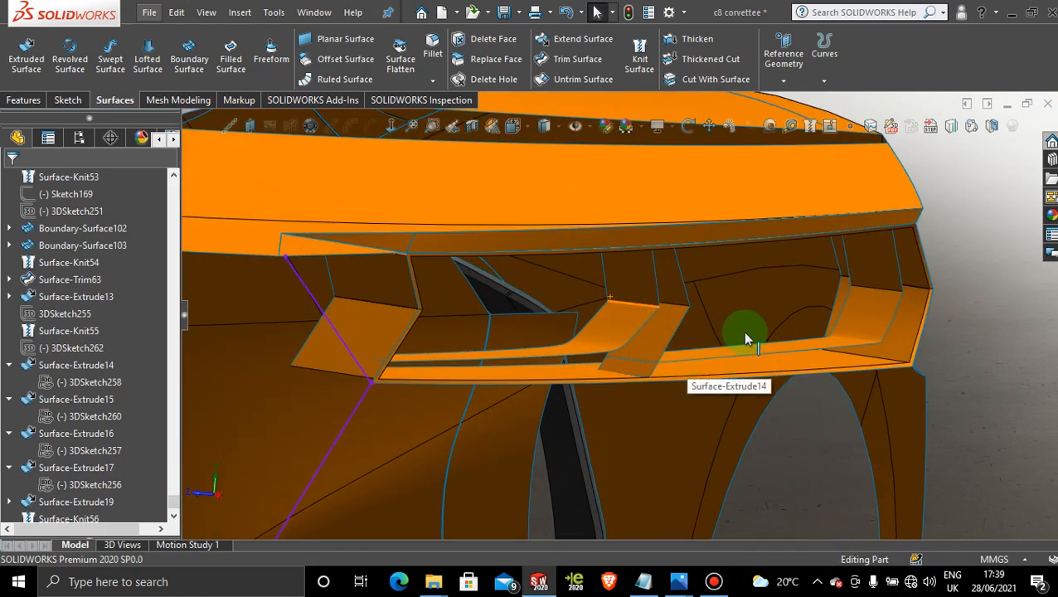
pyautogui.moveTo(746, 338); pyautogui.dragTo(730, 330, button='middle')
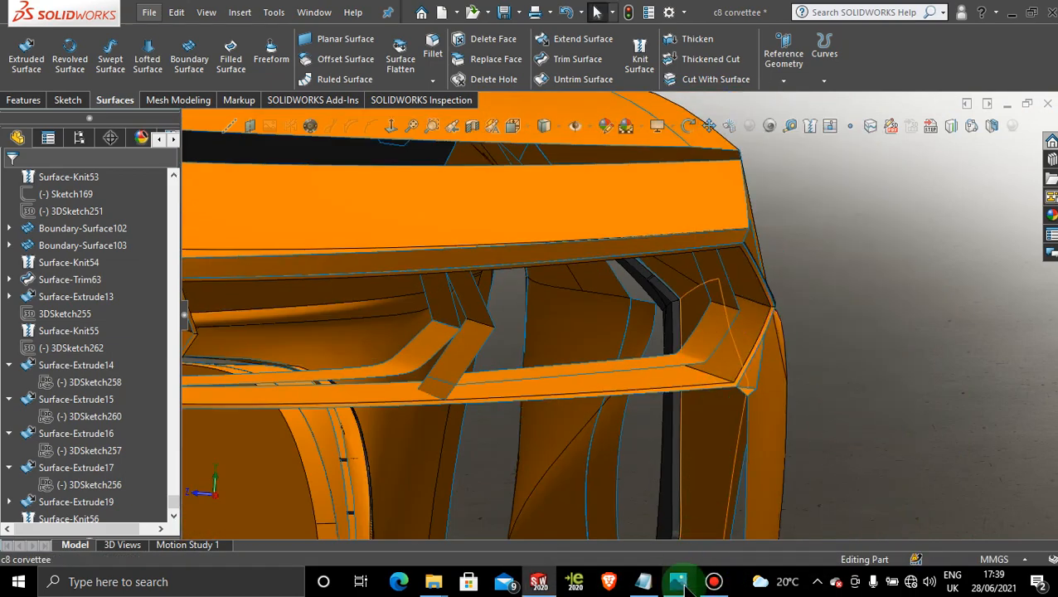
pyautogui.moveTo(679, 581)
pyautogui.click(742, 517)
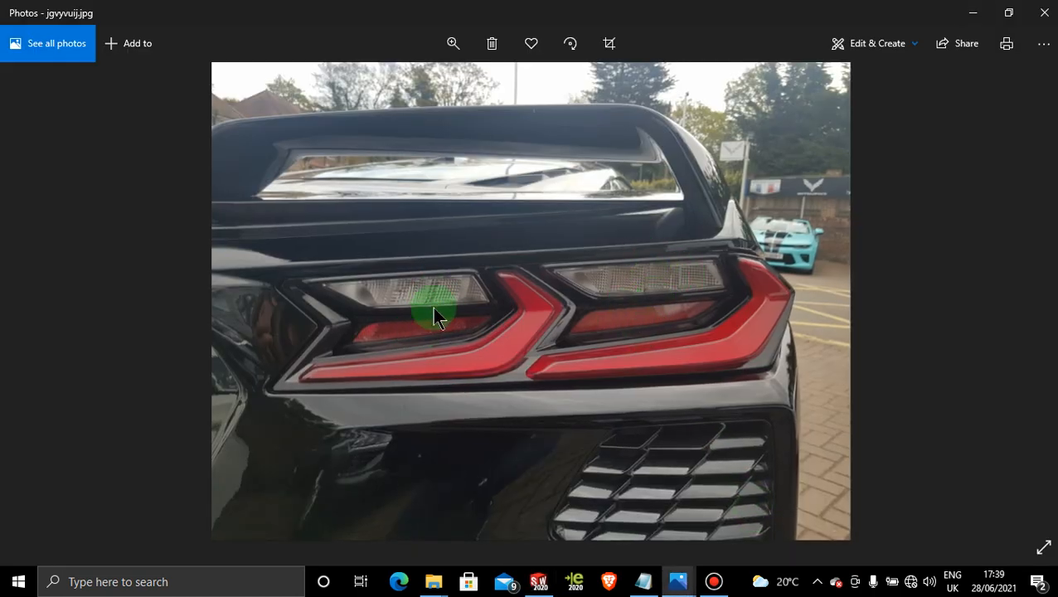
pyautogui.click(971, 13)
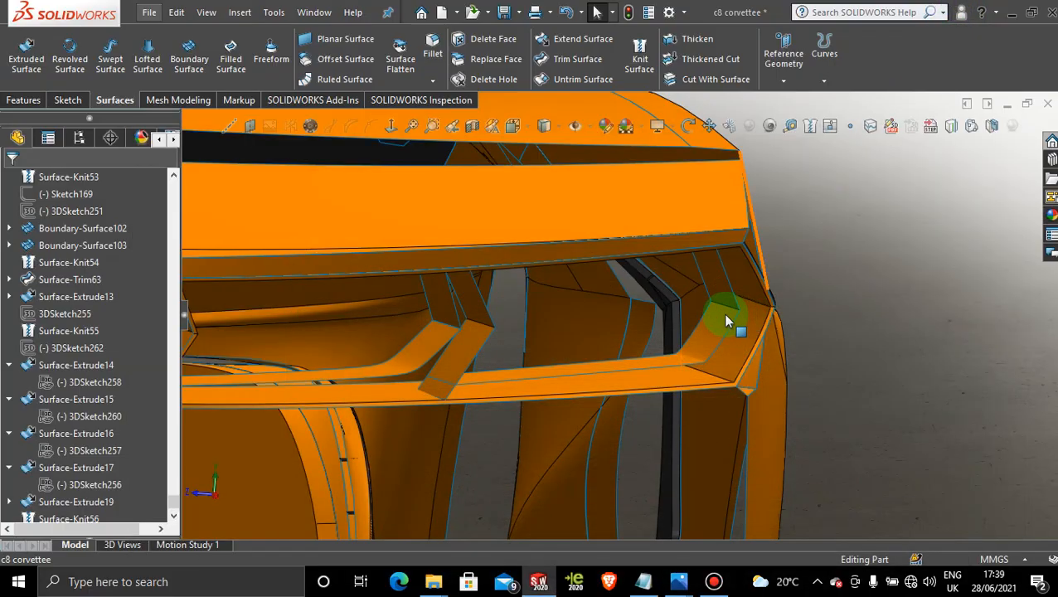
pyautogui.scroll(-5, 465, 344)
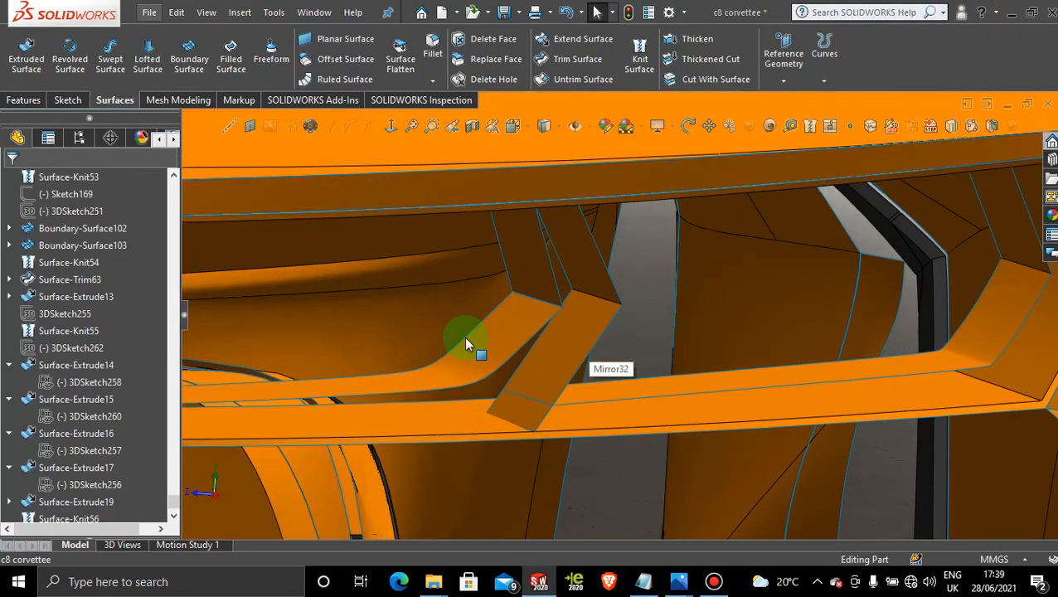
pyautogui.moveTo(465, 344); pyautogui.dragTo(560, 307, button='middle')
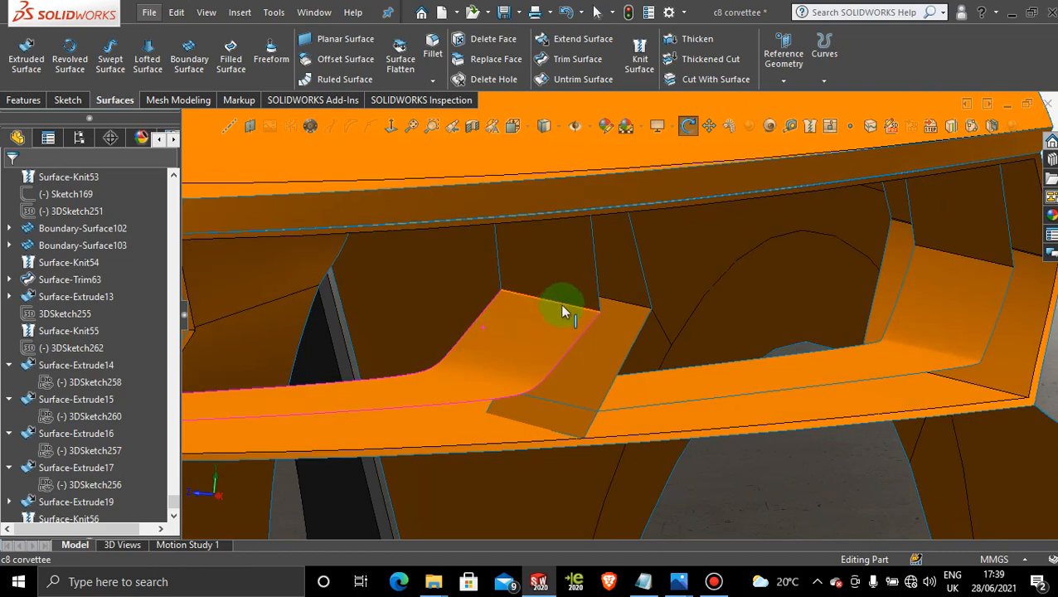
pyautogui.scroll(5, 530, 324)
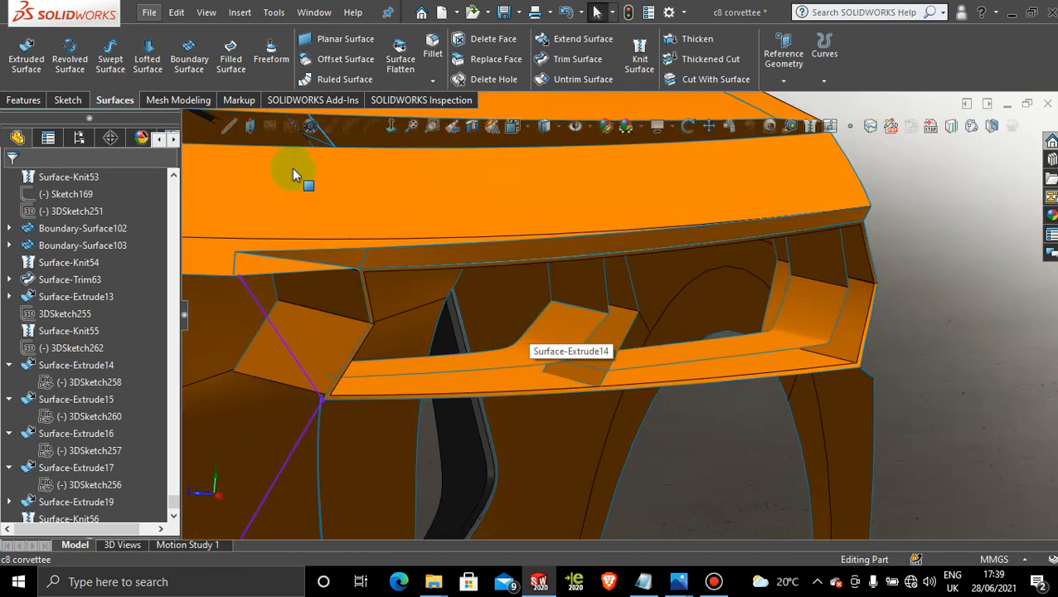
# Sketch a two-point spline in a new 3D sketch from the middle divider's bend edge to the inner end wall's bend edge.
pyautogui.click(68, 100)
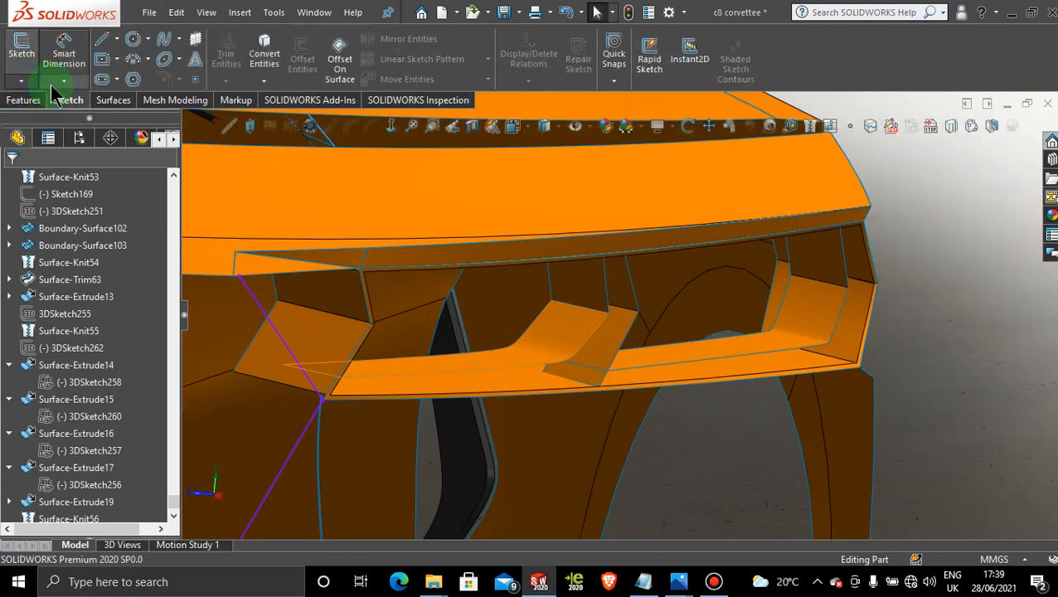
pyautogui.click(21, 80)
pyautogui.click(47, 119)
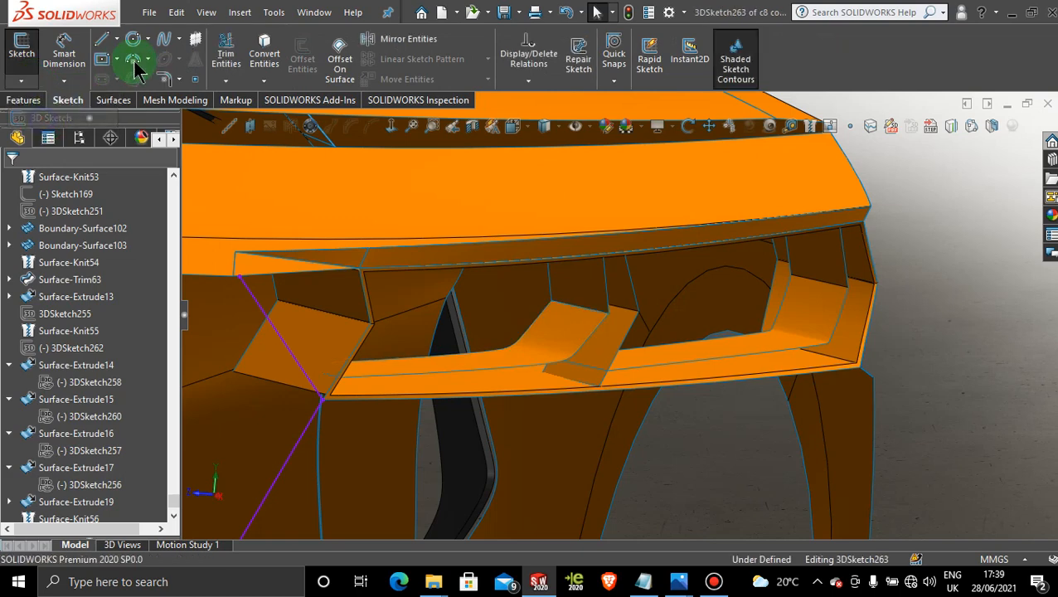
pyautogui.click(163, 39)
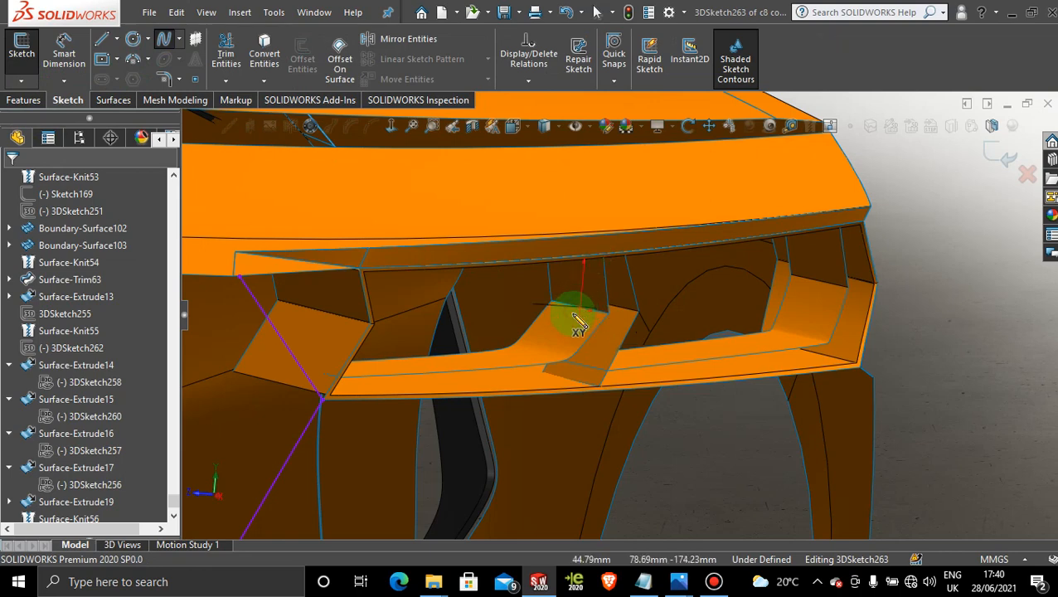
pyautogui.click(579, 323)
pyautogui.moveTo(579, 324); pyautogui.dragTo(552, 327, button='middle')
pyautogui.moveTo(536, 317); pyautogui.dragTo(355, 324, button='middle')
pyautogui.scroll(-5, 355, 324)
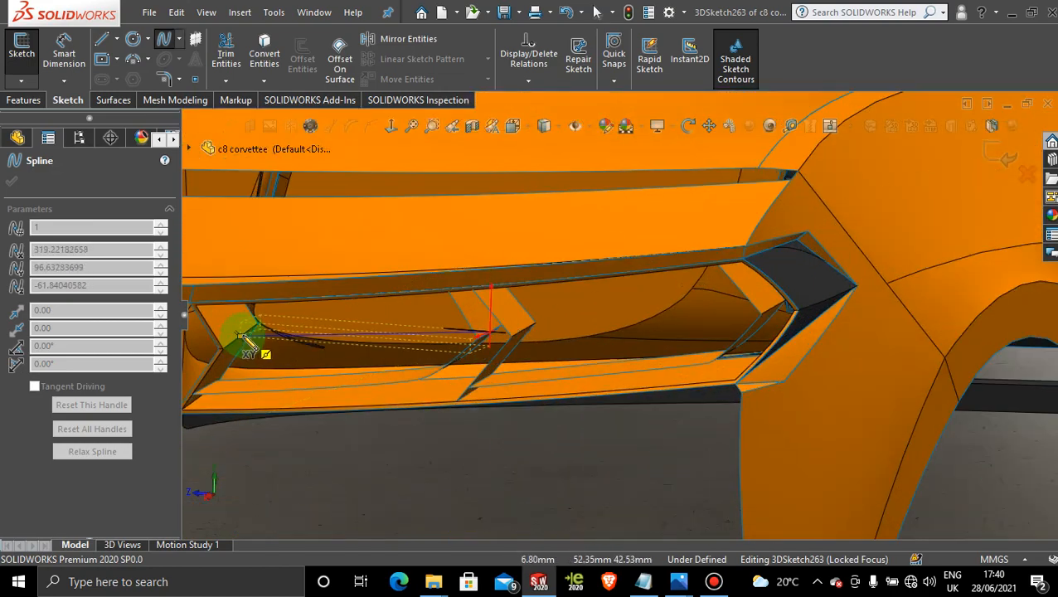
pyautogui.click(240, 335)
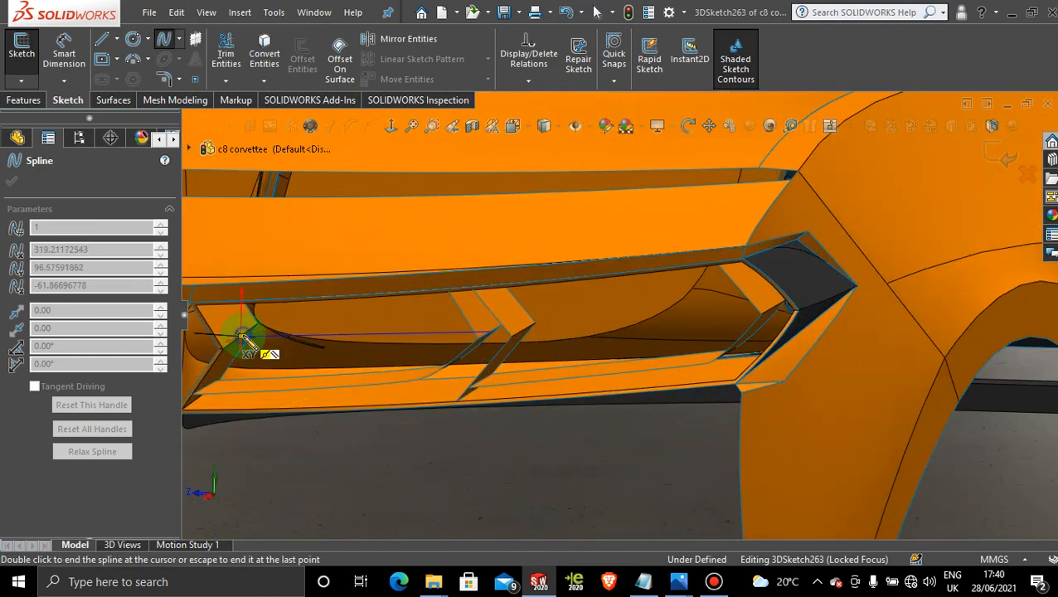
pyautogui.doubleClick(317, 357)
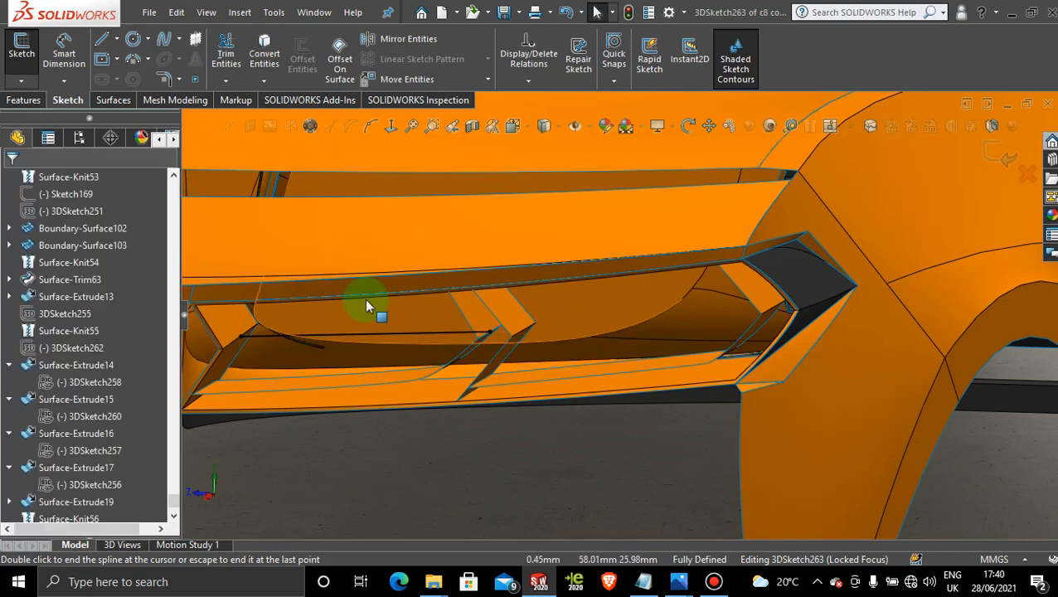
# Add a two-point spline from the middle divider's outer bend edge to the outer end wall's bend edge and finish the 3D sketch.
pyautogui.click(164, 41)
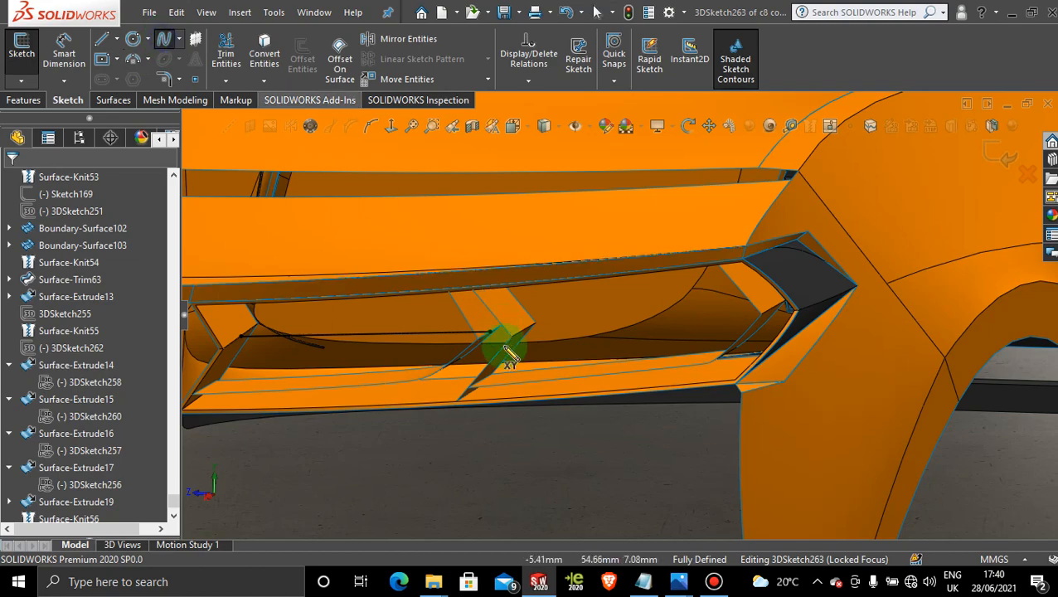
pyautogui.click(587, 327)
pyautogui.press('Left')
pyautogui.press('Left')
pyautogui.press('Left')
pyautogui.press('Left')
pyautogui.press('Left')
pyautogui.press('Left')
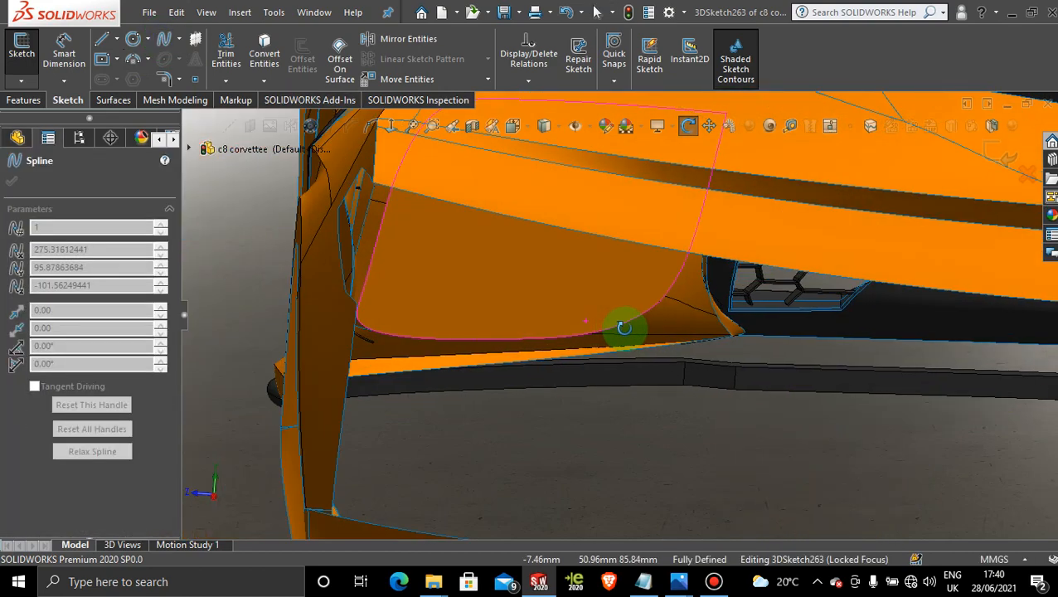
pyautogui.press('Left')
pyautogui.press('Left')
pyautogui.press('Left')
pyautogui.press('Left')
pyautogui.press('Left')
pyautogui.press('Left')
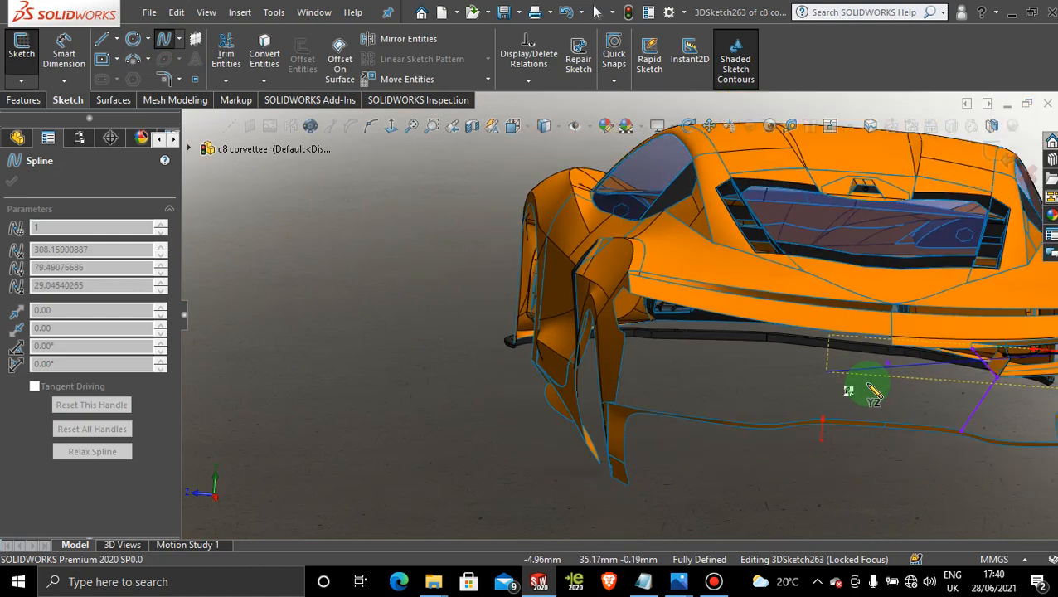
pyautogui.scroll(-5, 901, 353)
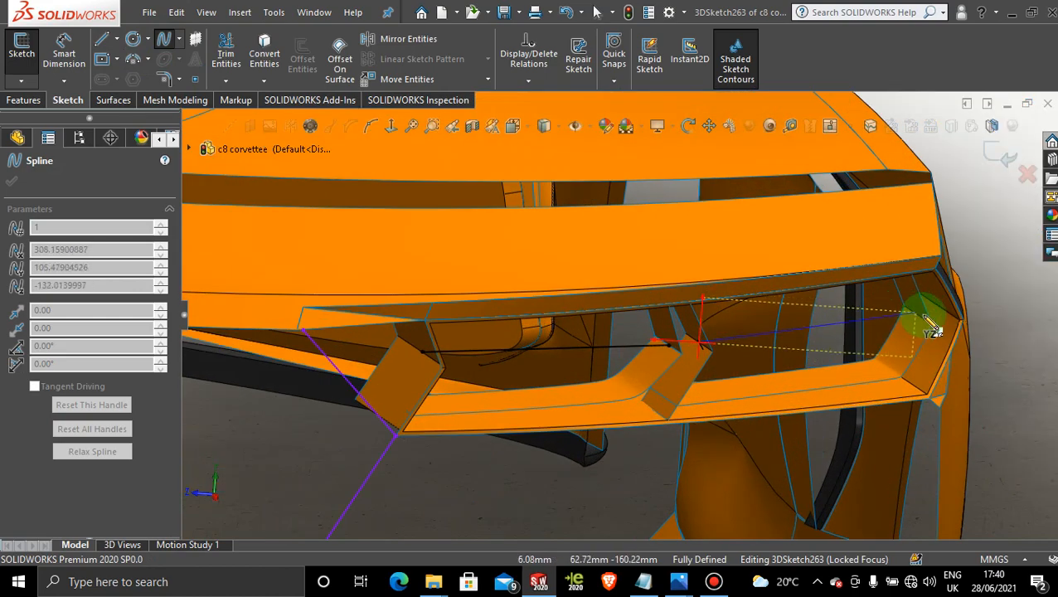
pyautogui.click(918, 317)
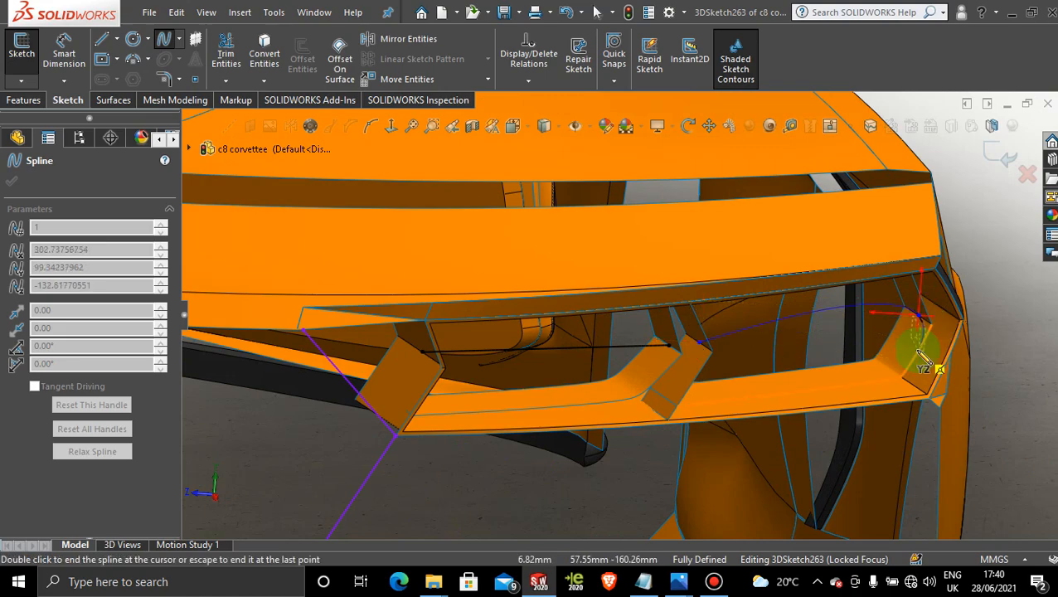
pyautogui.moveTo(878, 349); pyautogui.dragTo(713, 303, button='middle')
pyautogui.scroll(-5, 727, 324)
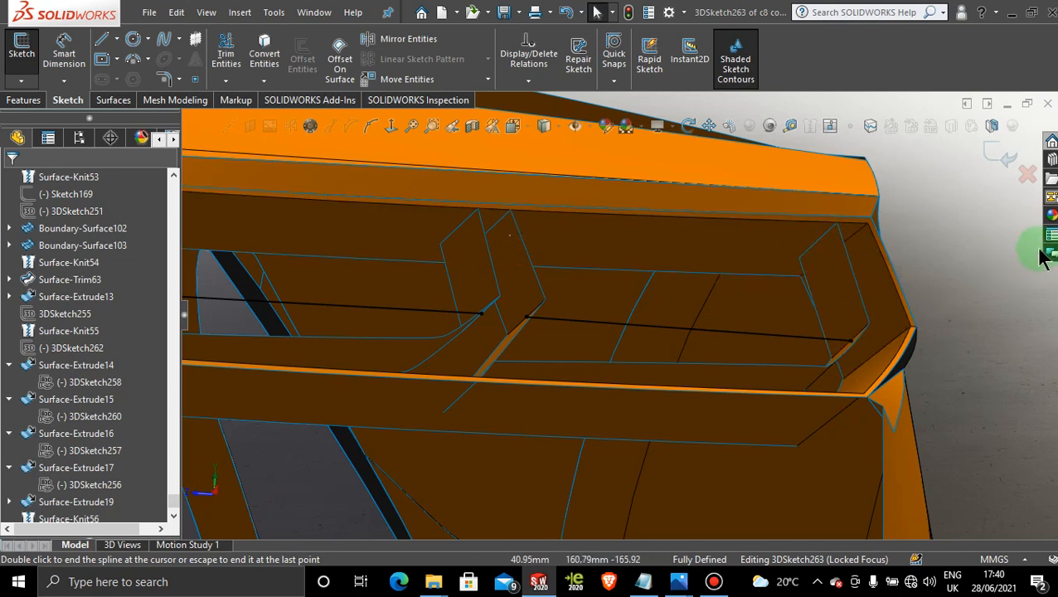
pyautogui.click(999, 155)
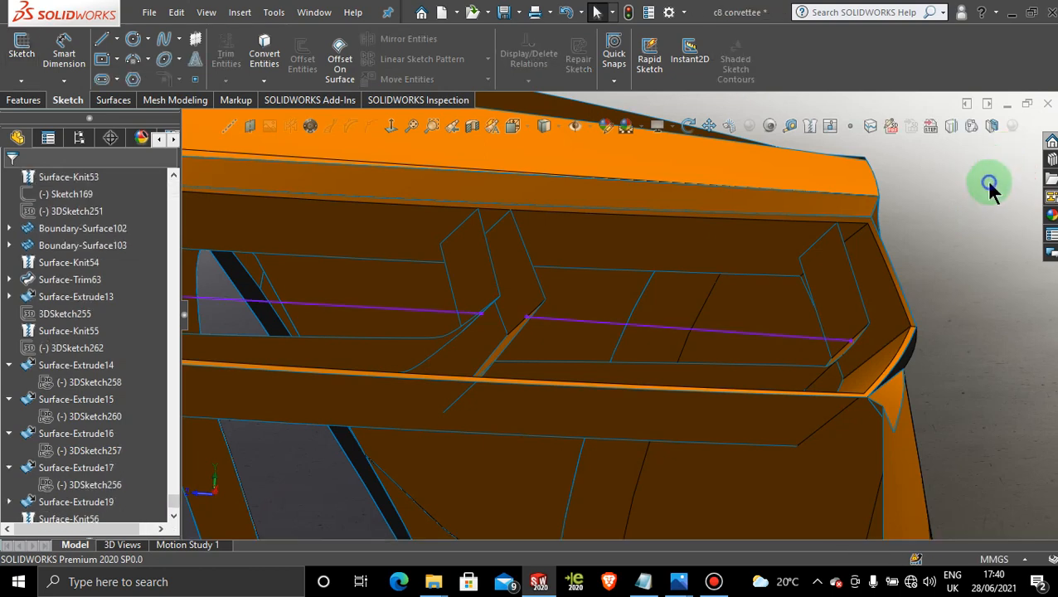
# Set up a boundary surface between the outer spline and the recess's upper edge, with its inner end at the middle divider.
pyautogui.click(113, 99)
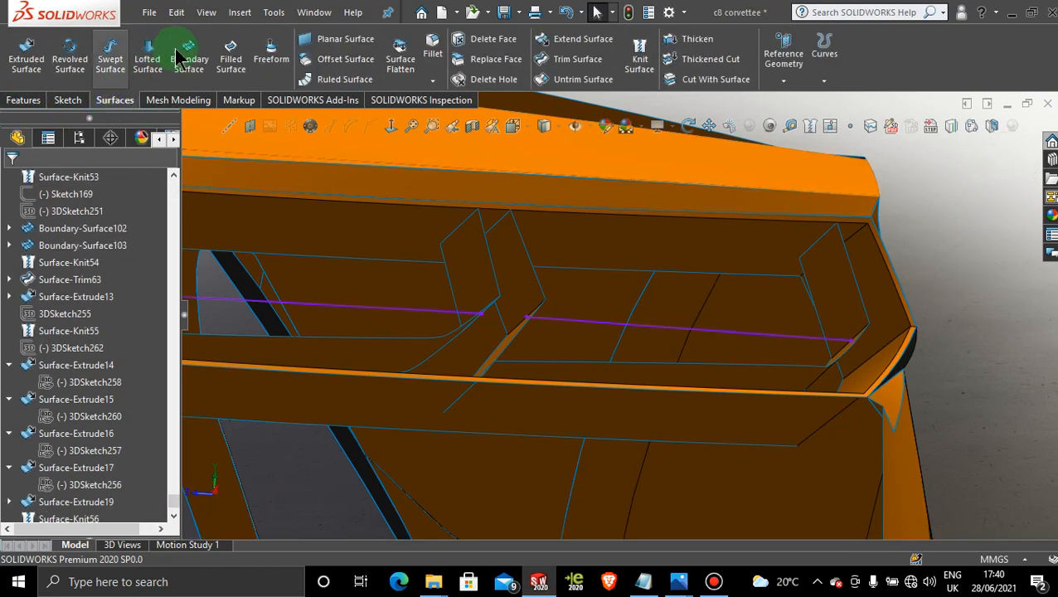
pyautogui.click(190, 54)
pyautogui.click(692, 333)
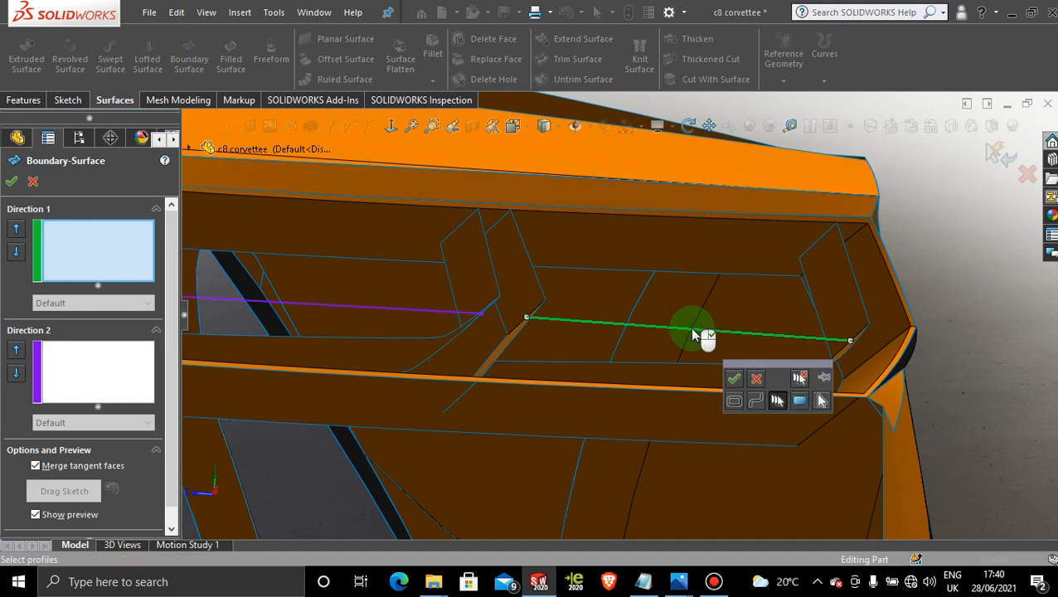
pyautogui.click(735, 379)
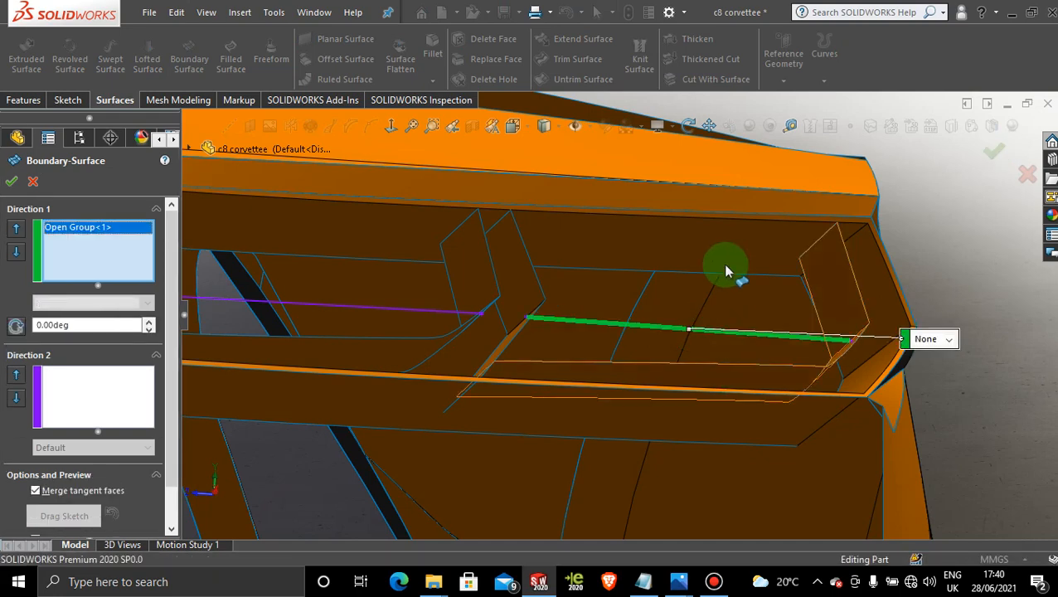
pyautogui.click(738, 222)
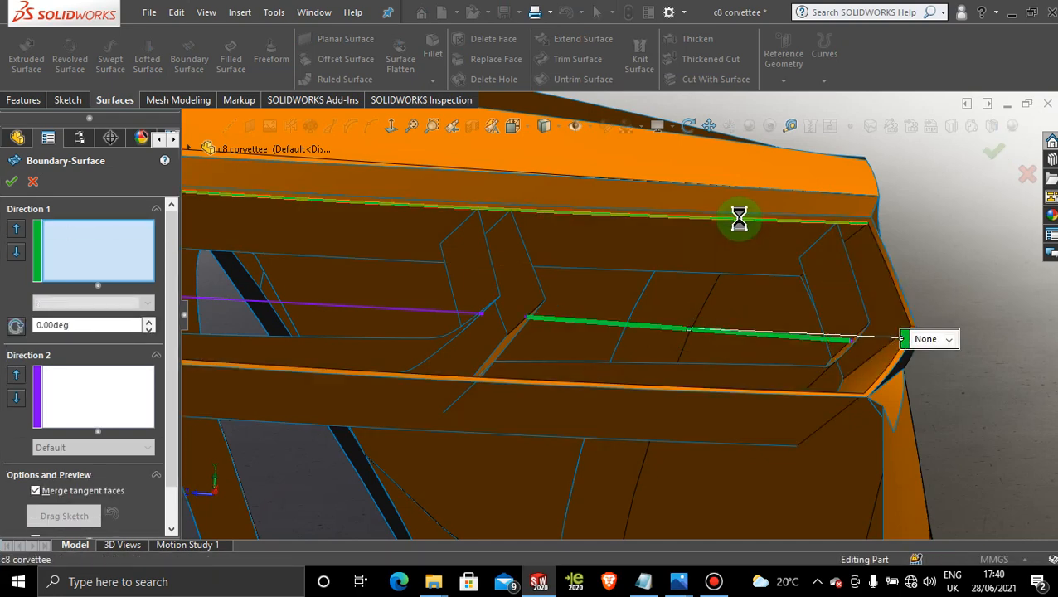
pyautogui.press('Left')
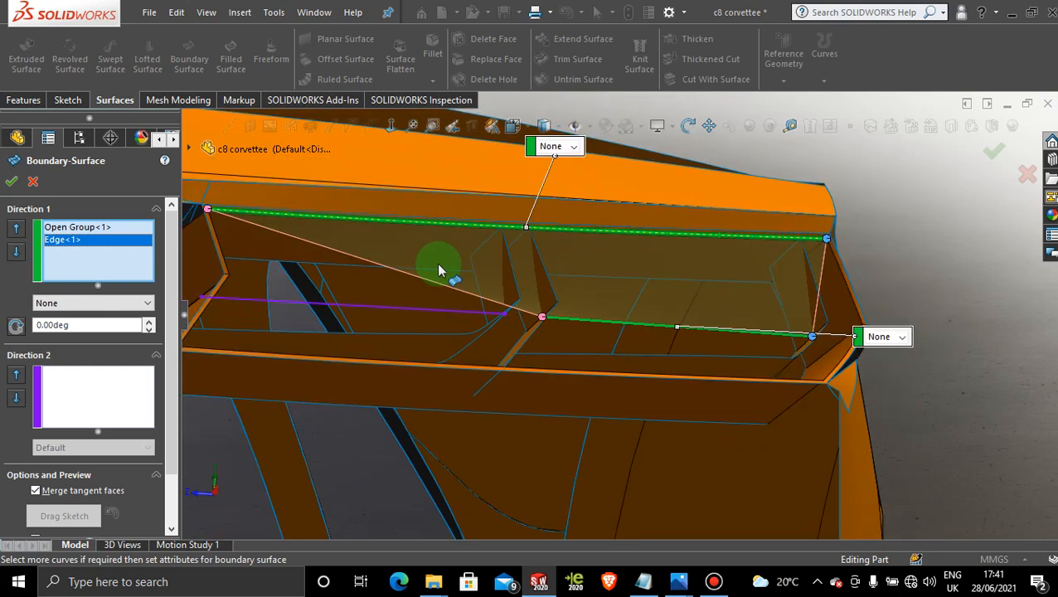
pyautogui.moveTo(208, 211); pyautogui.dragTo(540, 240)
pyautogui.scroll(-3, 535, 240)
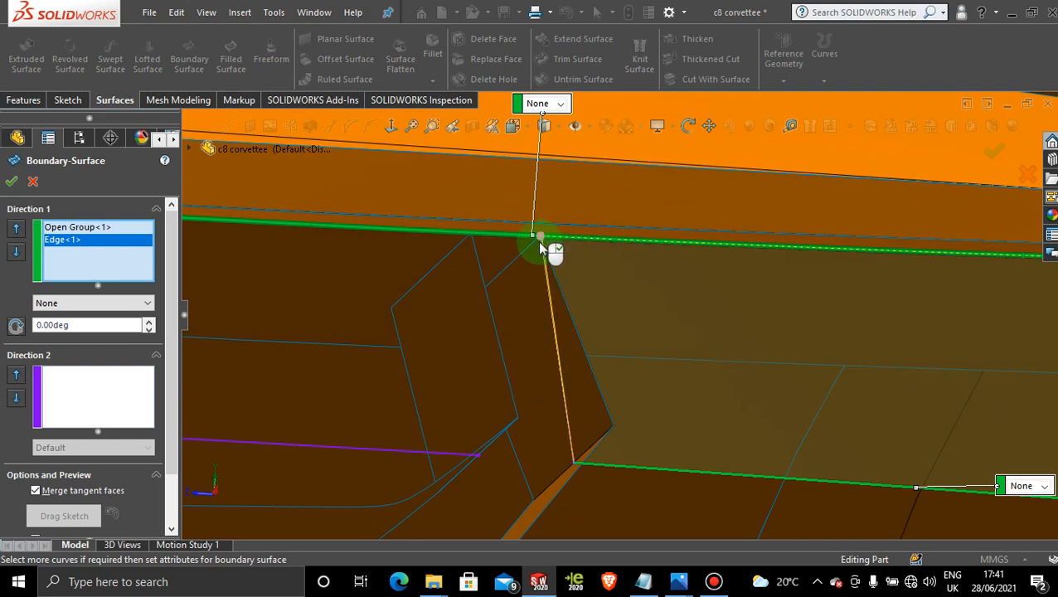
# Move the boundary surface's outer end along the upper edge to the outer end wall's corner and create the surface.
pyautogui.scroll(5, 609, 319)
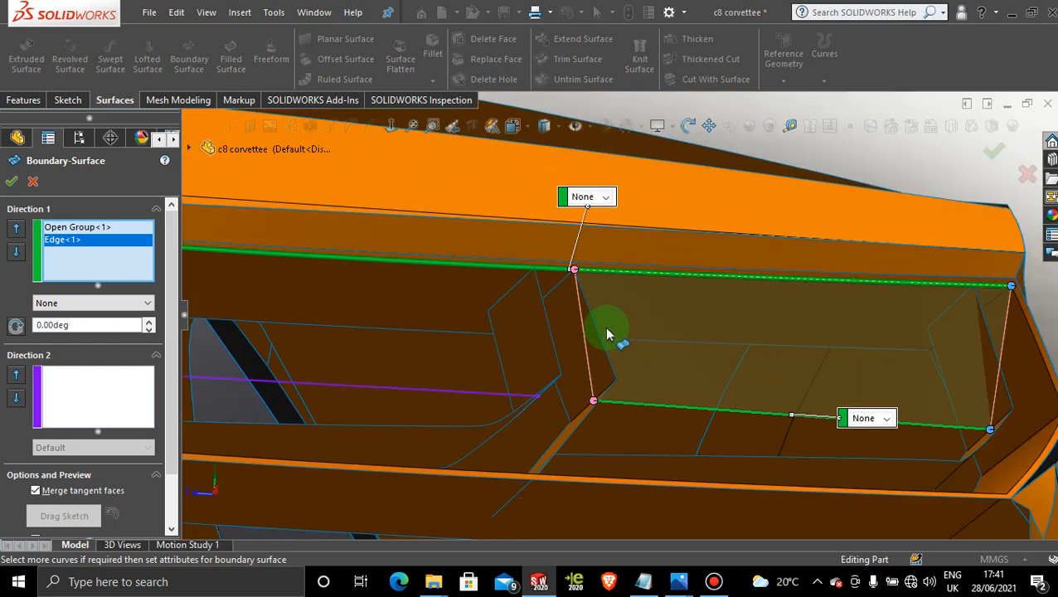
pyautogui.moveTo(764, 384); pyautogui.dragTo(413, 354, button='middle')
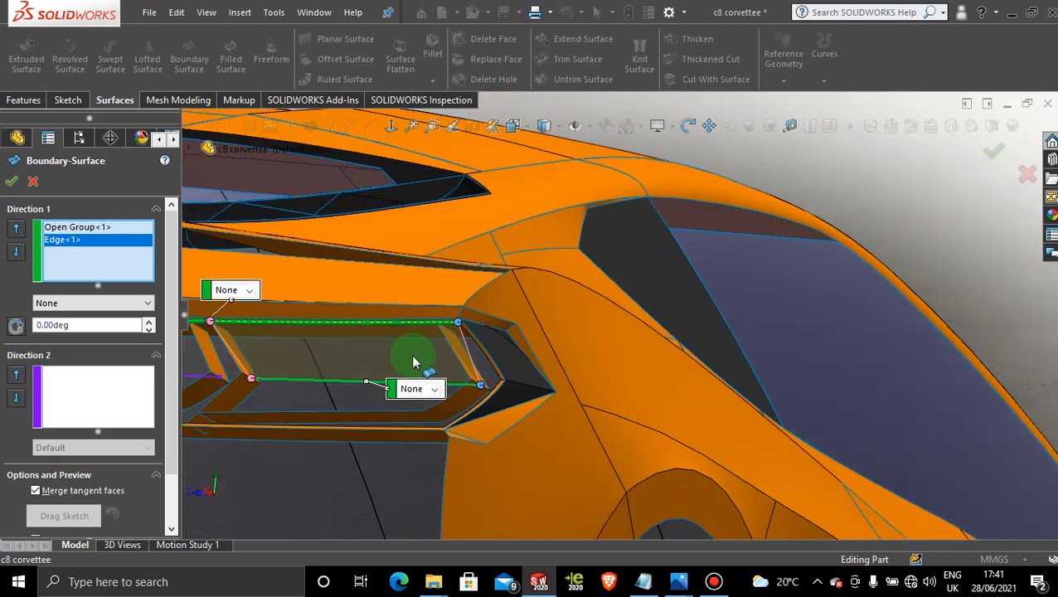
pyautogui.scroll(-3, 277, 371)
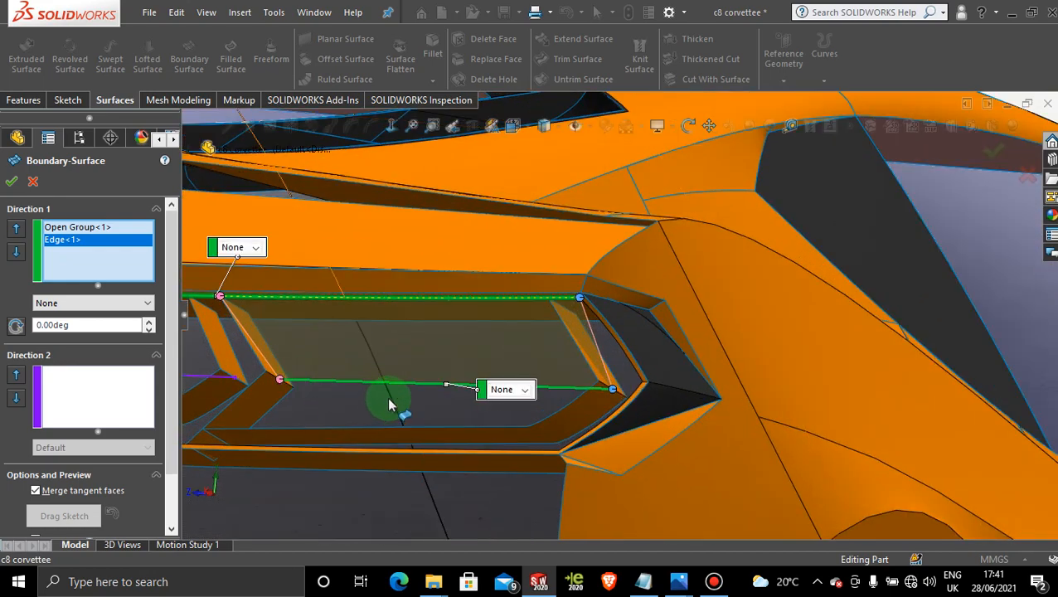
pyautogui.moveTo(390, 405); pyautogui.dragTo(592, 349, button='middle')
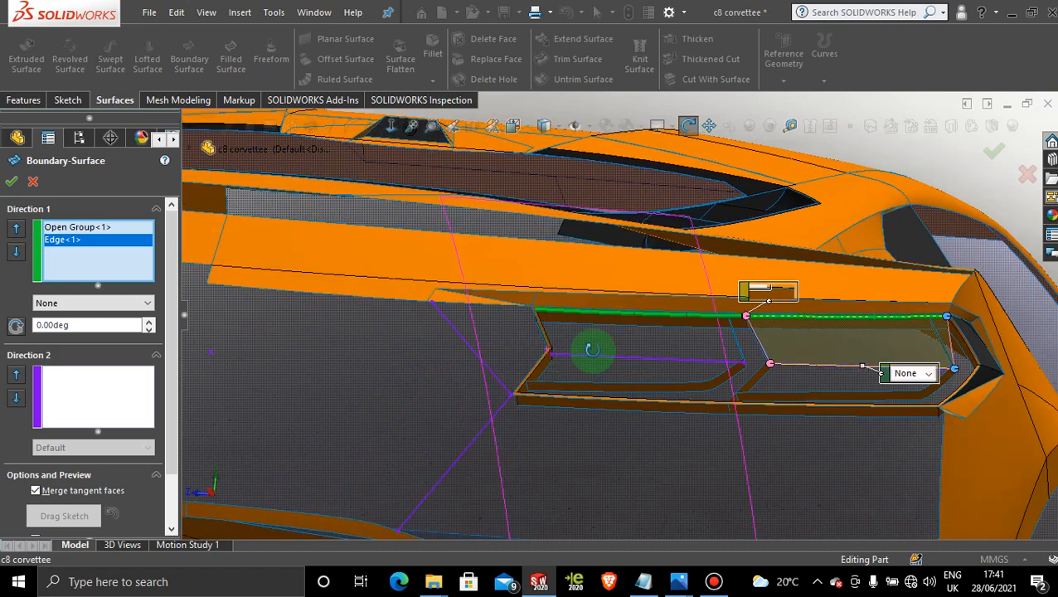
pyautogui.scroll(2, 942, 401)
pyautogui.scroll(-5, 898, 352)
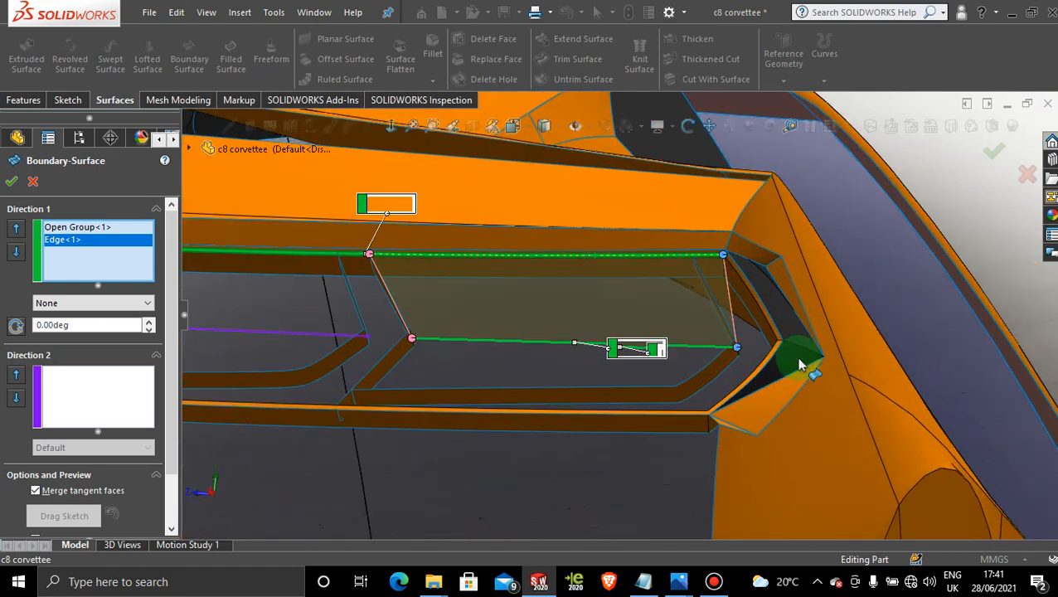
pyautogui.scroll(-3, 761, 354)
pyautogui.scroll(5, 933, 406)
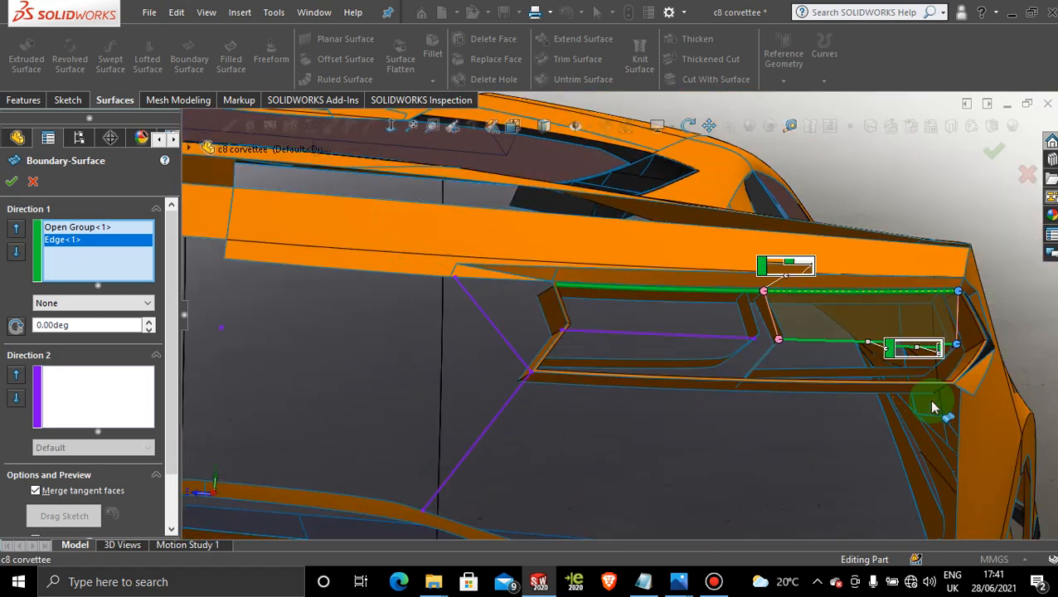
pyautogui.scroll(4, 933, 359)
pyautogui.scroll(-4, 816, 332)
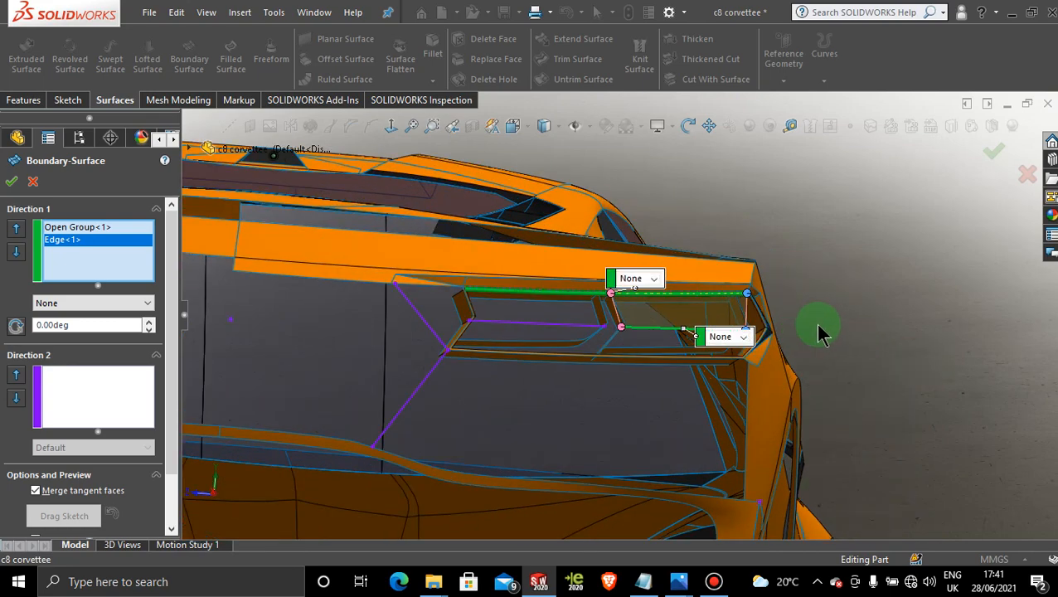
pyautogui.moveTo(816, 332)
pyautogui.mouseDown(button='middle')
pyautogui.moveTo(815, 321)
pyautogui.moveTo(829, 348)
pyautogui.mouseUp(button='middle')
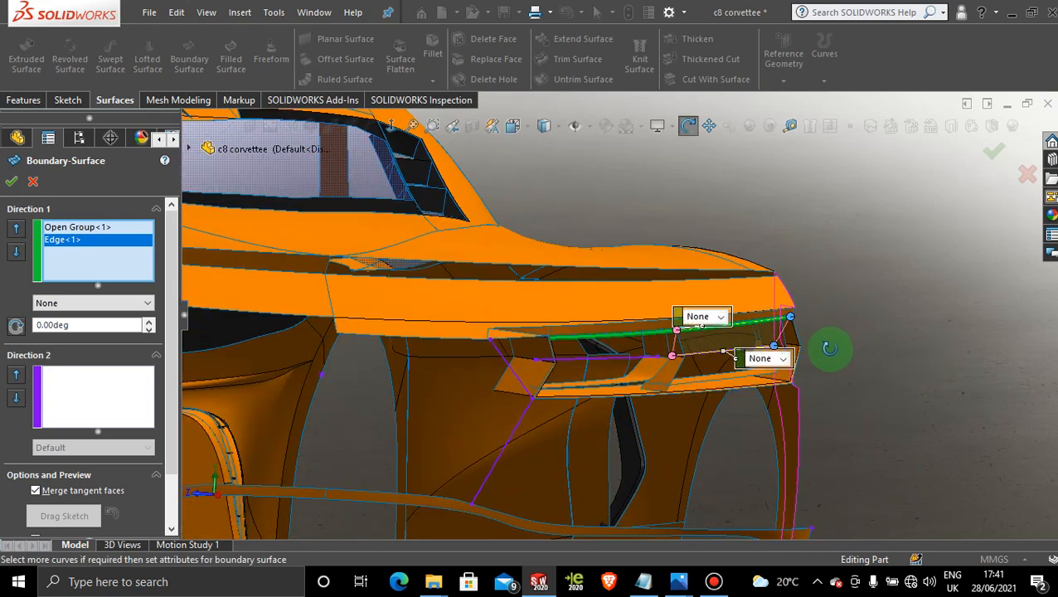
pyautogui.scroll(-6, 799, 354)
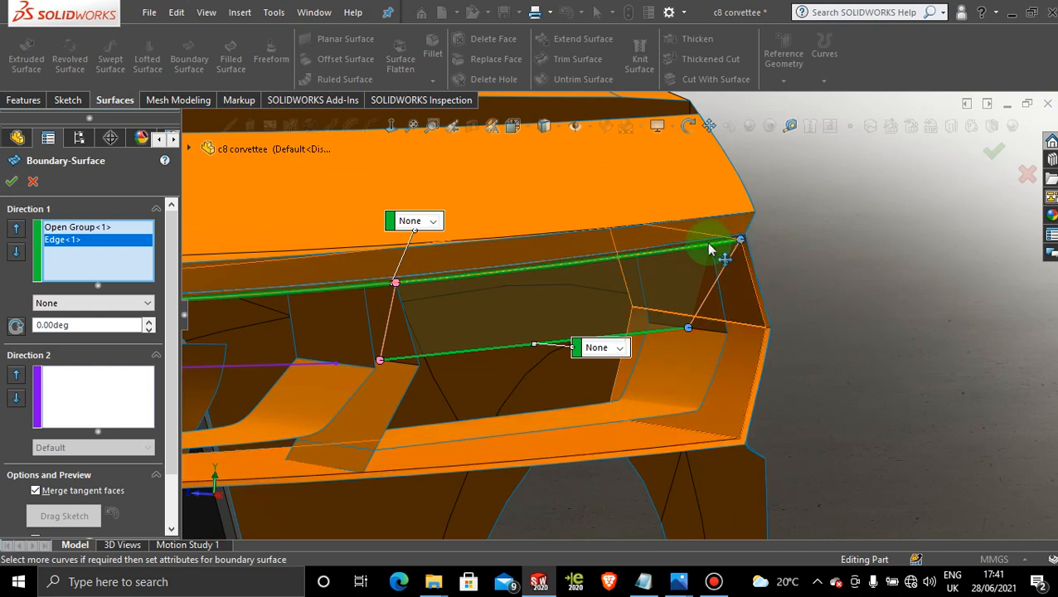
pyautogui.moveTo(709, 244); pyautogui.dragTo(722, 330)
pyautogui.click(11, 182)
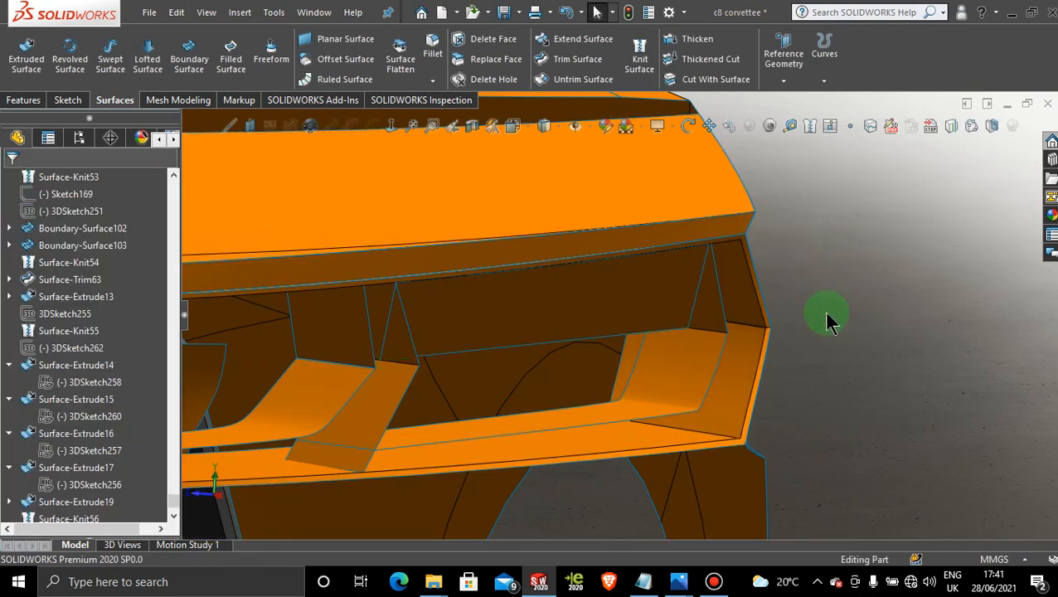
# Inspect the new upper surface in the outer lamp opening from several angles and preview the open reference photos.
pyautogui.scroll(4, 827, 313)
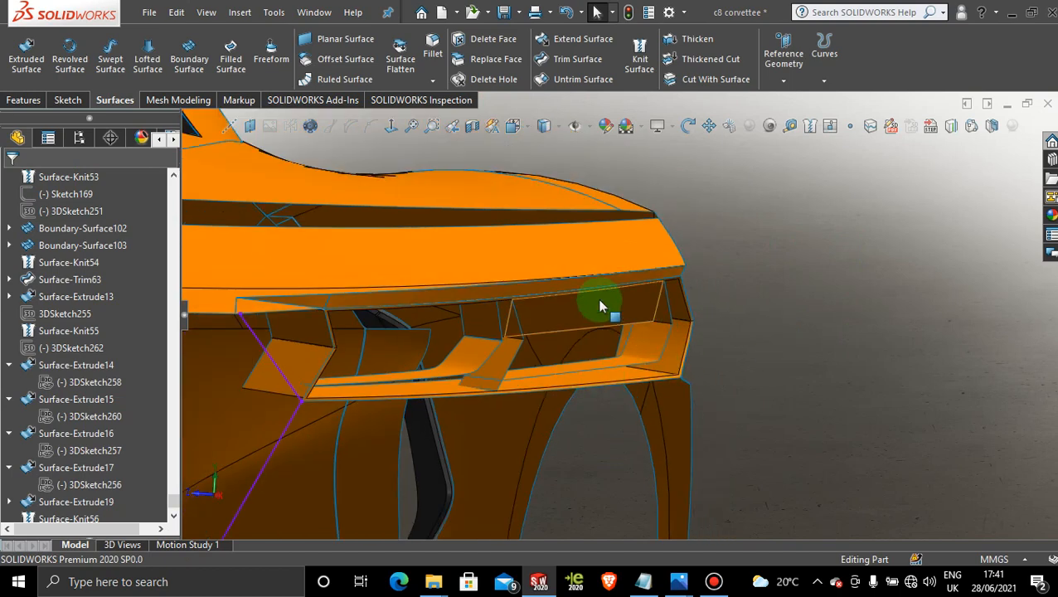
pyautogui.scroll(2, 793, 335)
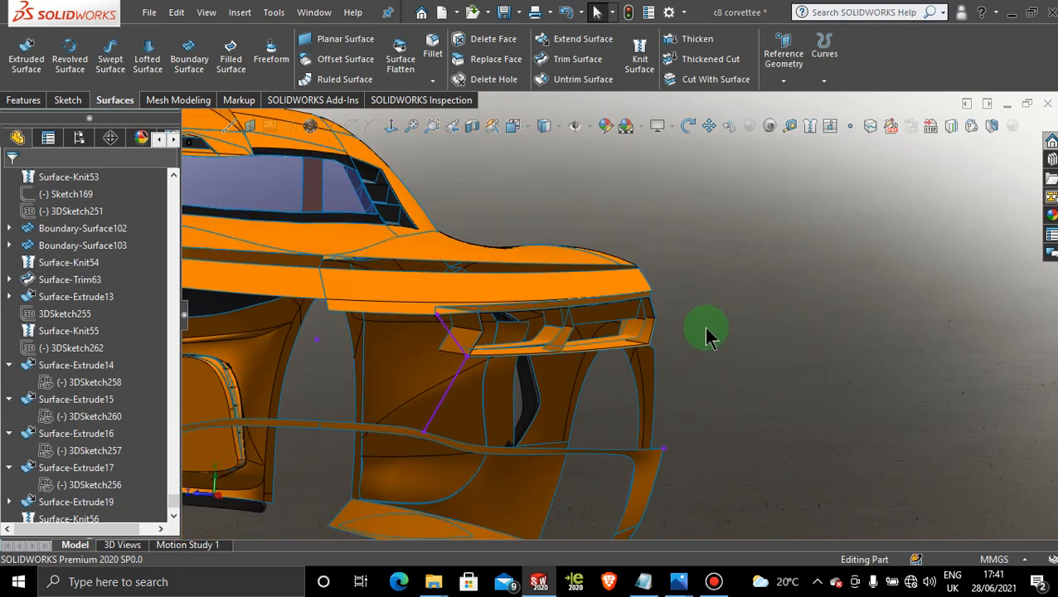
pyautogui.scroll(-3, 632, 334)
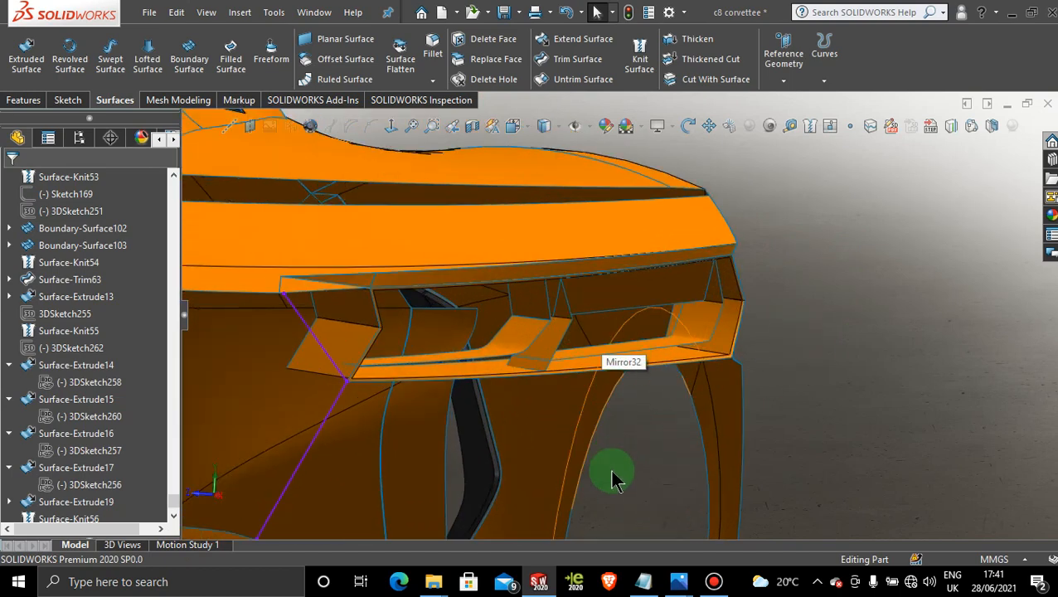
pyautogui.moveTo(679, 590)
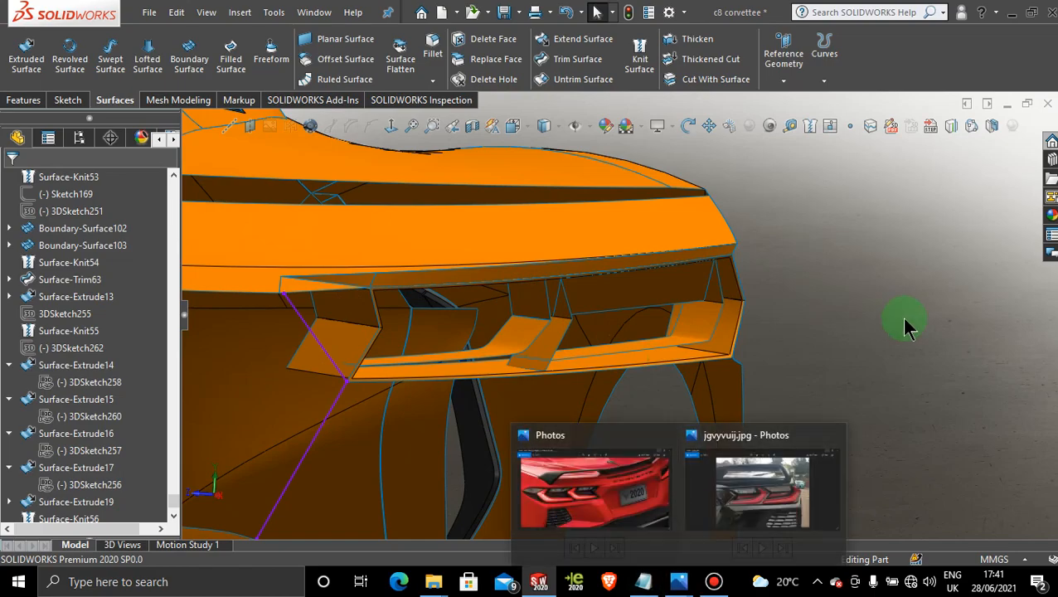
pyautogui.scroll(3, 864, 345)
pyautogui.moveTo(722, 319); pyautogui.dragTo(657, 354, button='middle')
pyautogui.scroll(-3, 643, 330)
pyautogui.scroll(-2, 640, 325)
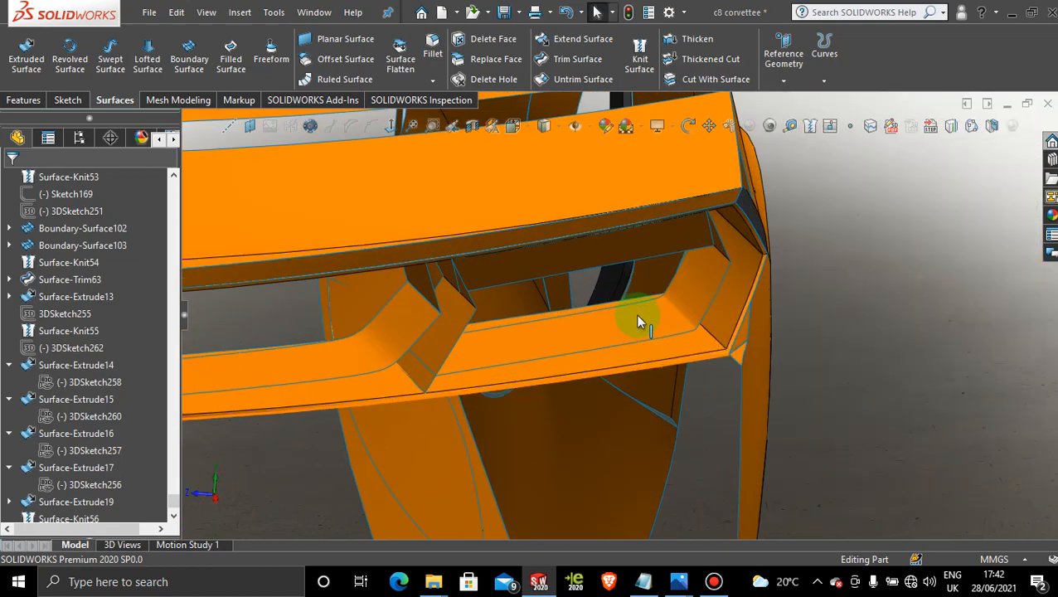
# Set up a boundary surface between the outer lamp opening's upper surface edge and the bend edge of its lower lip.
pyautogui.click(187, 46)
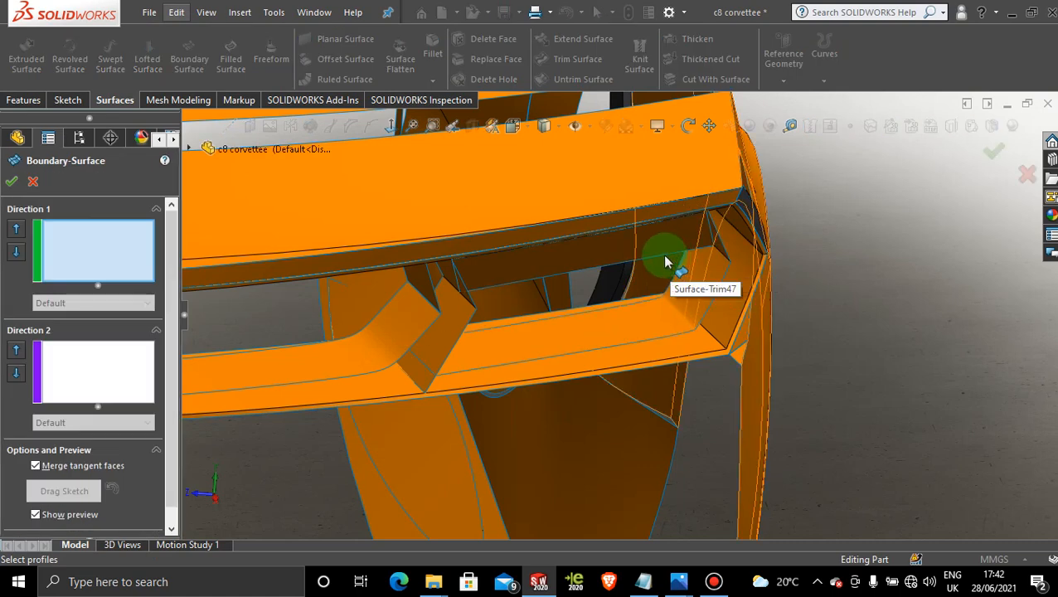
pyautogui.click(662, 257)
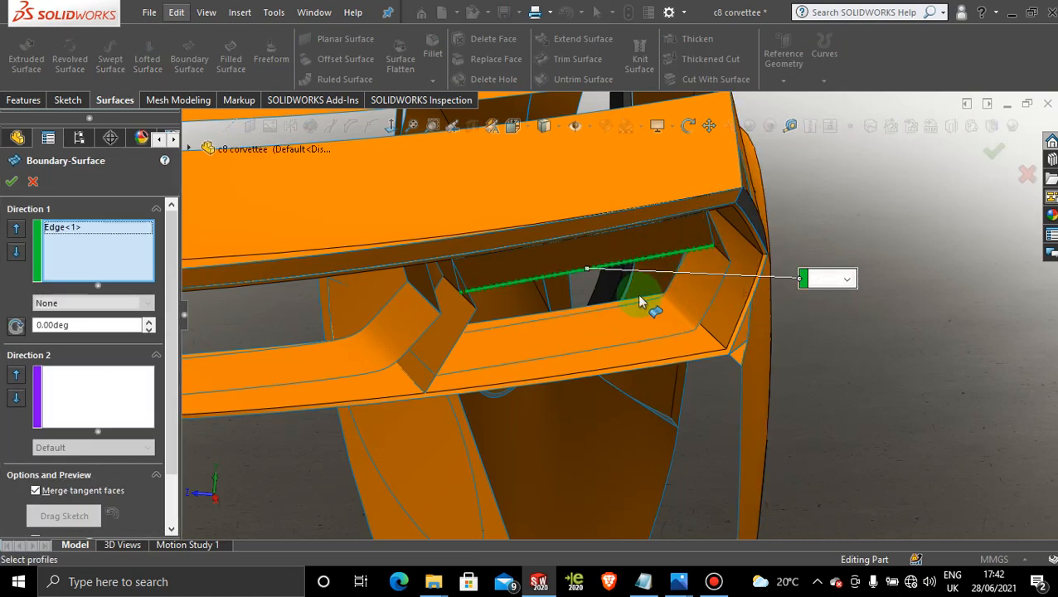
pyautogui.click(631, 342)
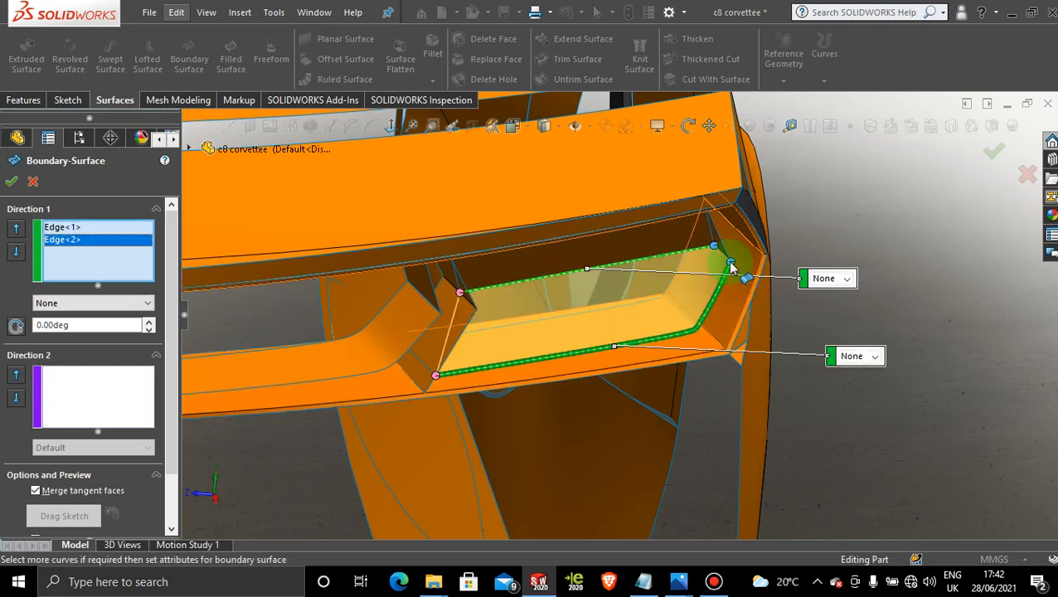
# Move the boundary surface's outer end along the lower bend edge to near the outer corner and create the surface.
pyautogui.moveTo(731, 264); pyautogui.dragTo(682, 327)
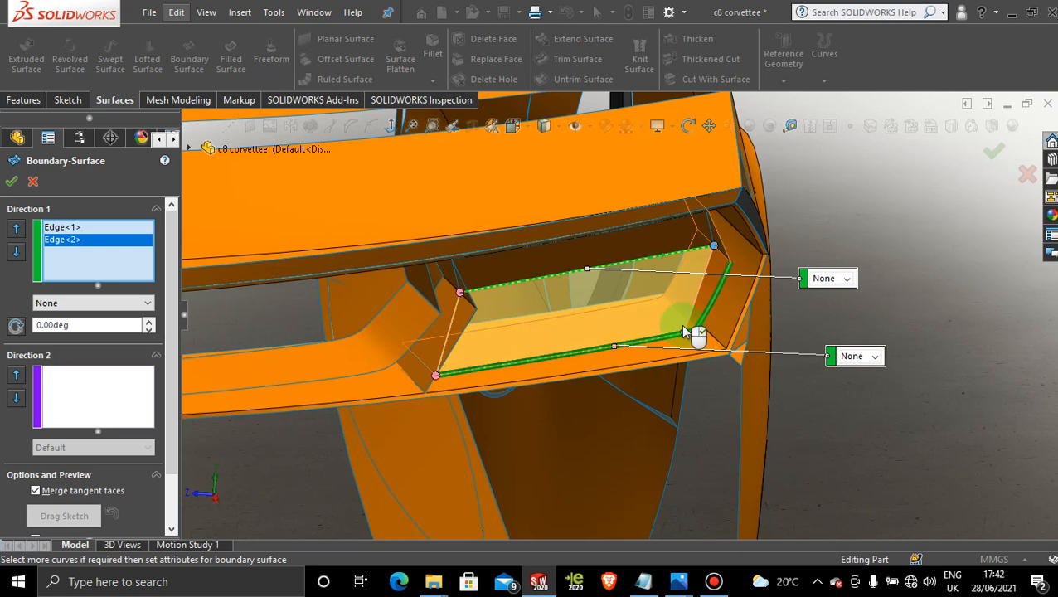
pyautogui.moveTo(481, 363)
pyautogui.mouseDown(button='middle')
pyautogui.moveTo(537, 328)
pyautogui.moveTo(493, 351)
pyautogui.mouseUp(button='middle')
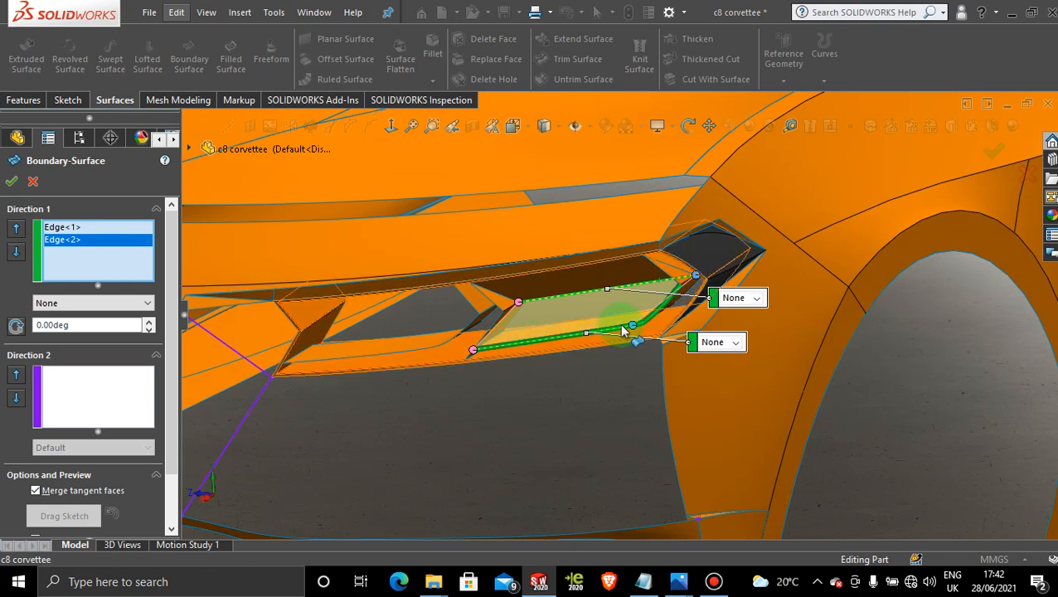
pyautogui.scroll(-4, 694, 302)
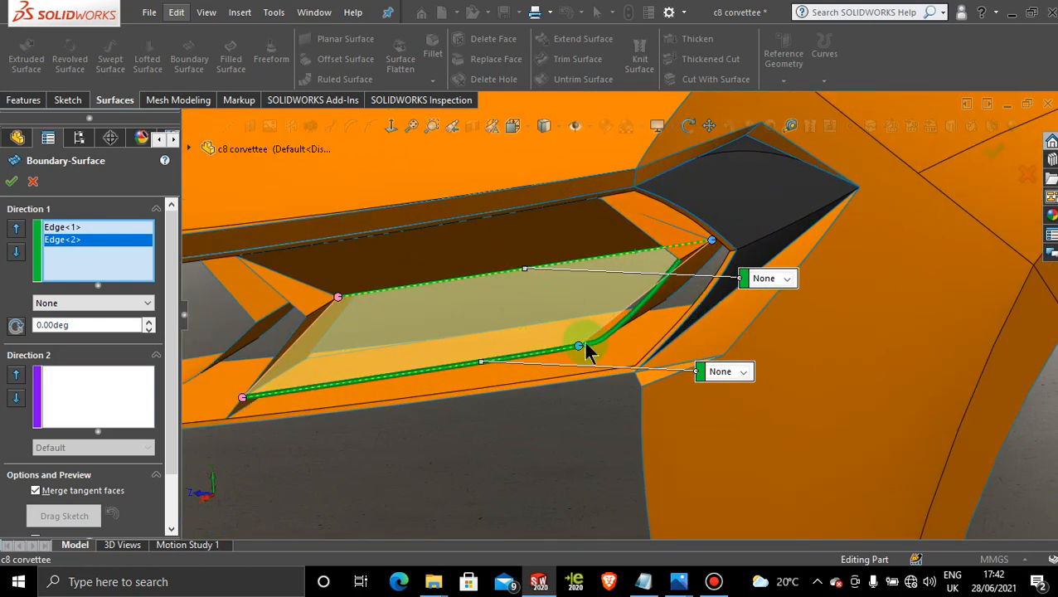
pyautogui.scroll(-2, 586, 346)
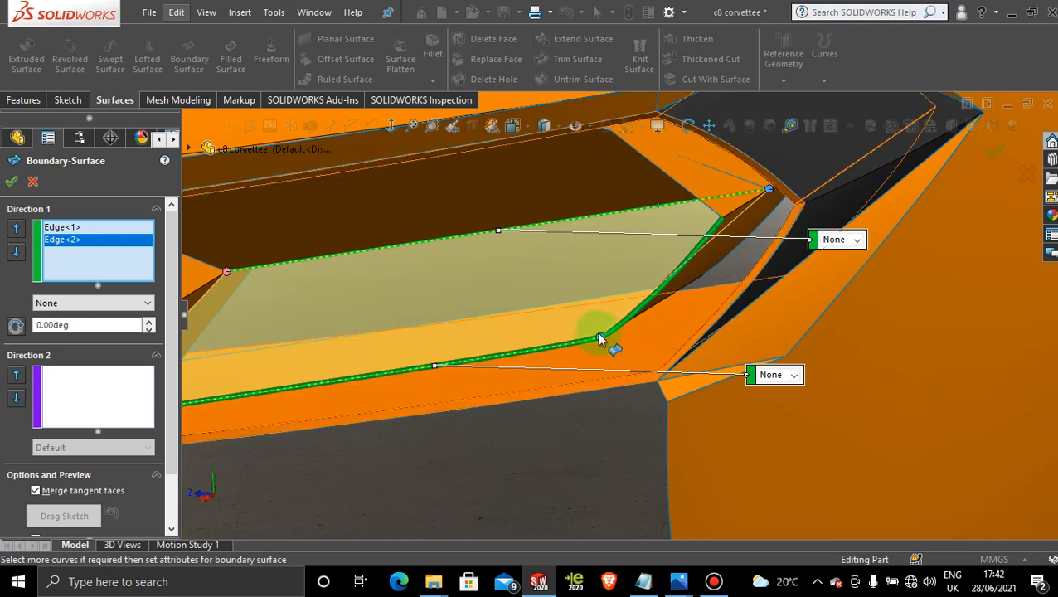
pyautogui.moveTo(599, 338); pyautogui.dragTo(635, 344)
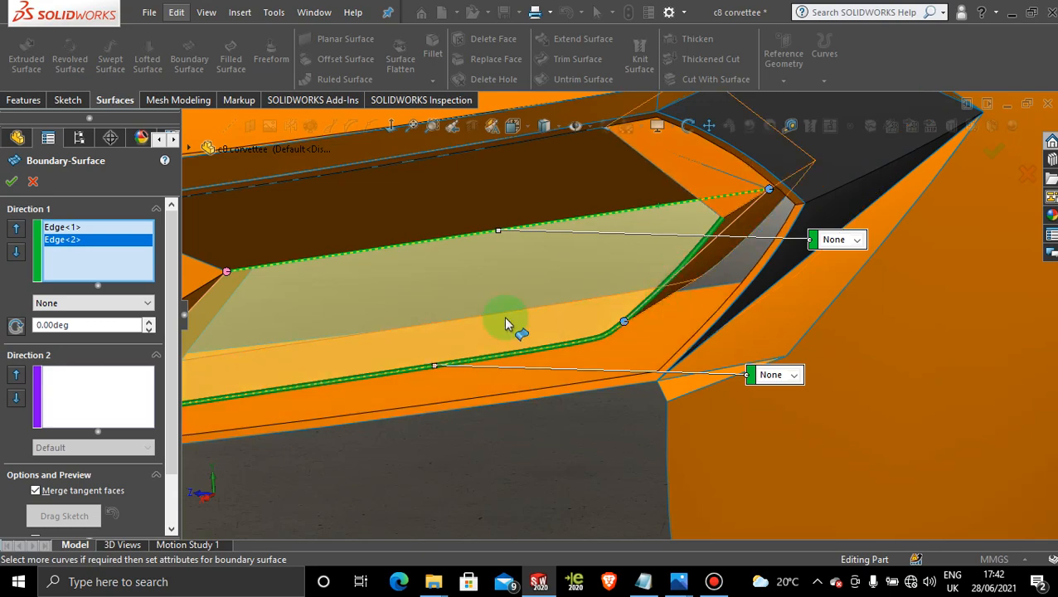
pyautogui.click(12, 182)
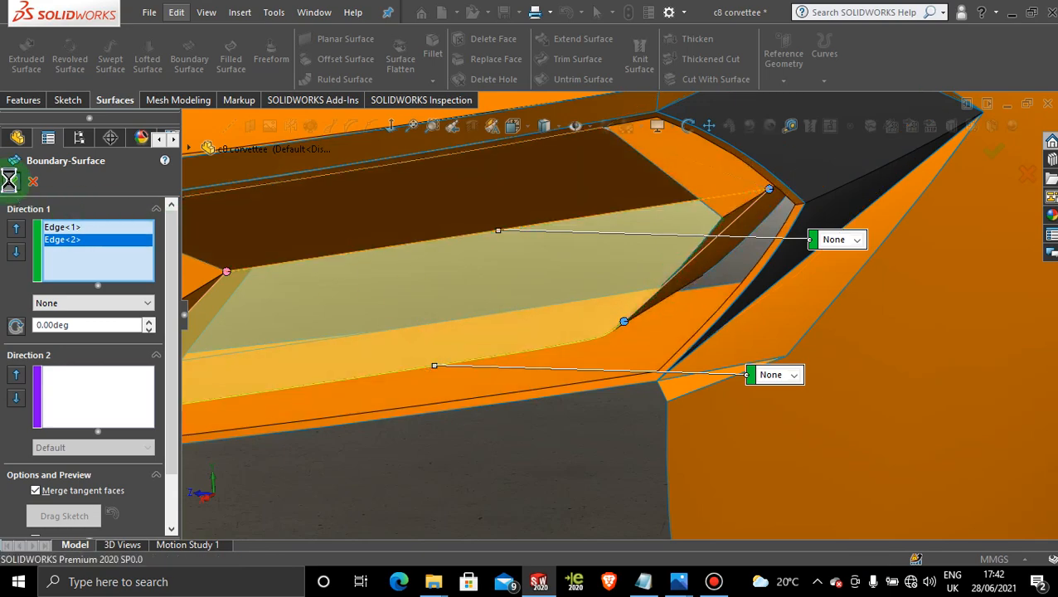
# Edit the new lower boundary surface so its outer end meets the corner where the lower lip and outer end wall bend.
pyautogui.moveTo(716, 371); pyautogui.dragTo(681, 323, button='middle')
pyautogui.scroll(-5, 665, 319)
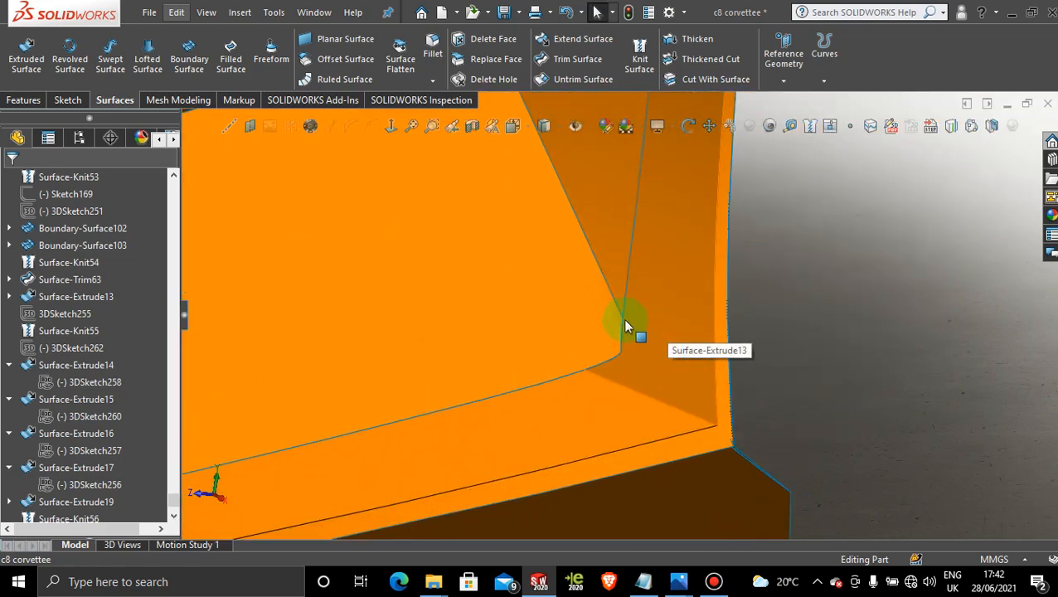
pyautogui.click(592, 272)
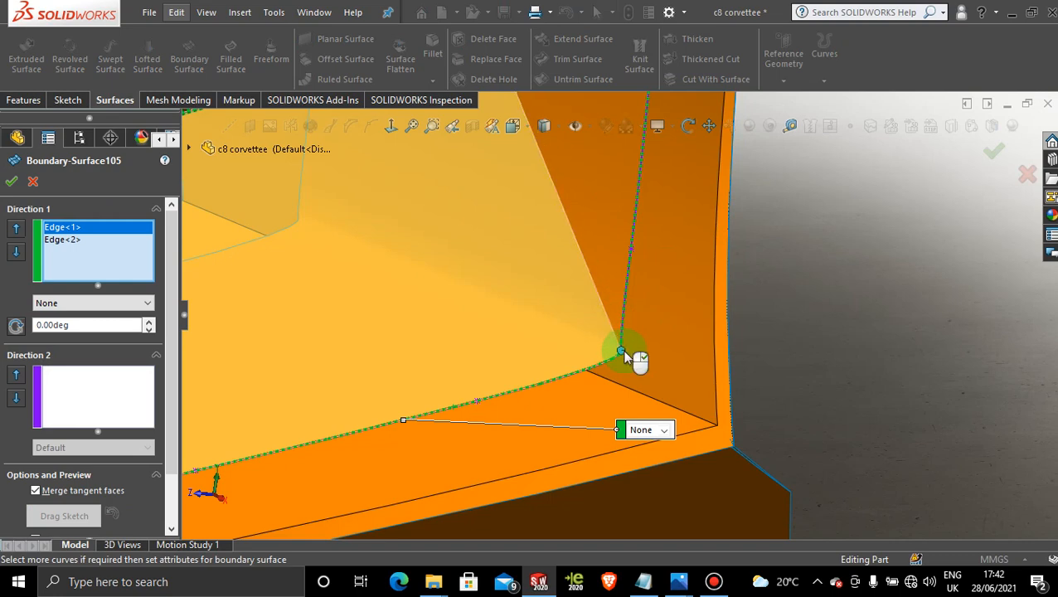
pyautogui.click(12, 186)
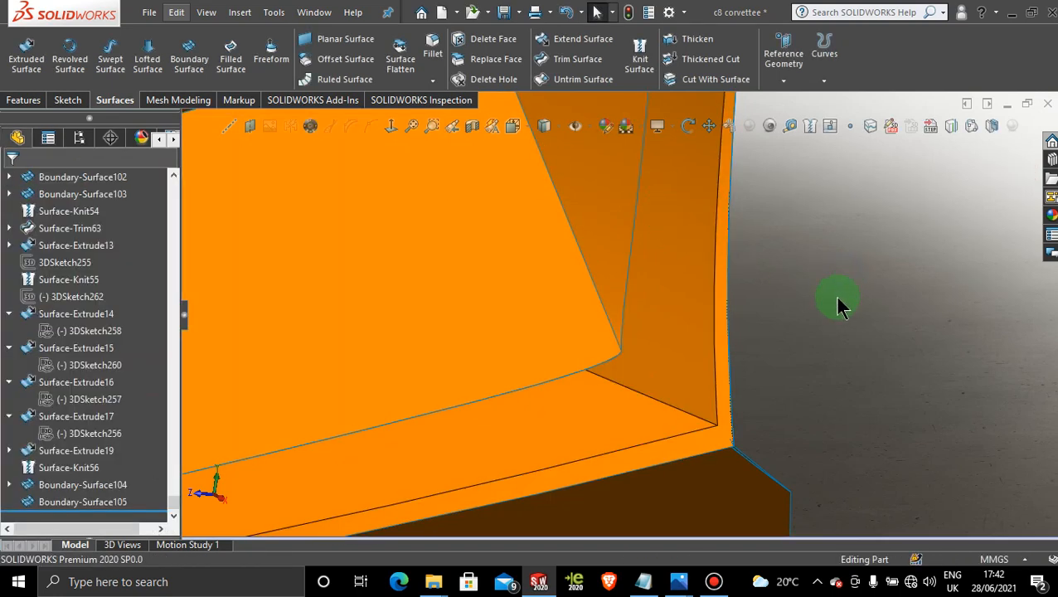
# Show the spline sketch 3DSketch263 absorbed by Boundary-Surface104.
pyautogui.scroll(11, 838, 302)
pyautogui.moveTo(530, 388); pyautogui.dragTo(568, 291, button='middle')
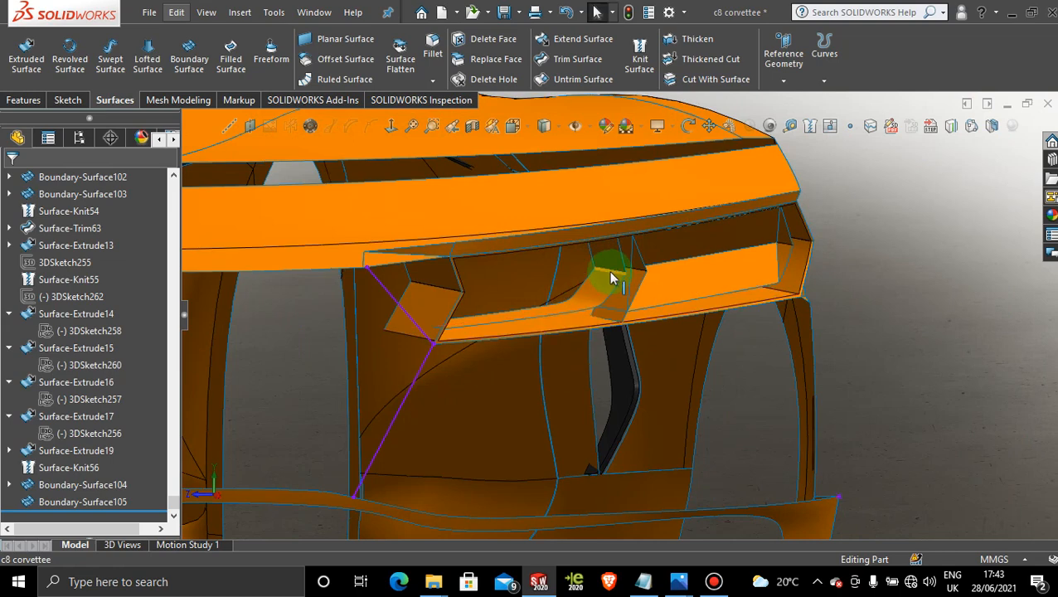
pyautogui.click(9, 450)
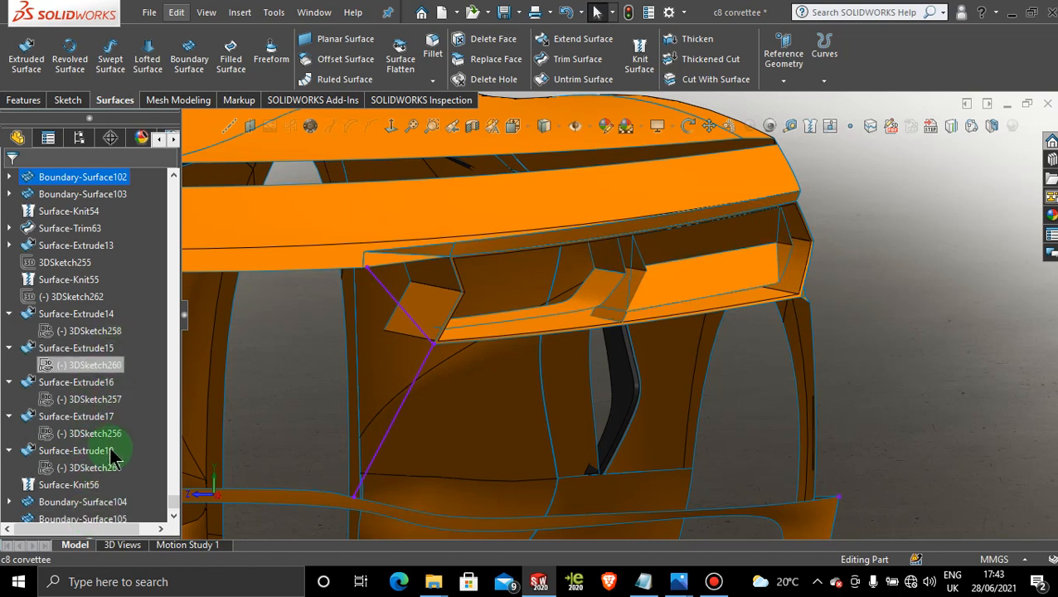
pyautogui.scroll(-1, 50, 473)
pyautogui.click(17, 485)
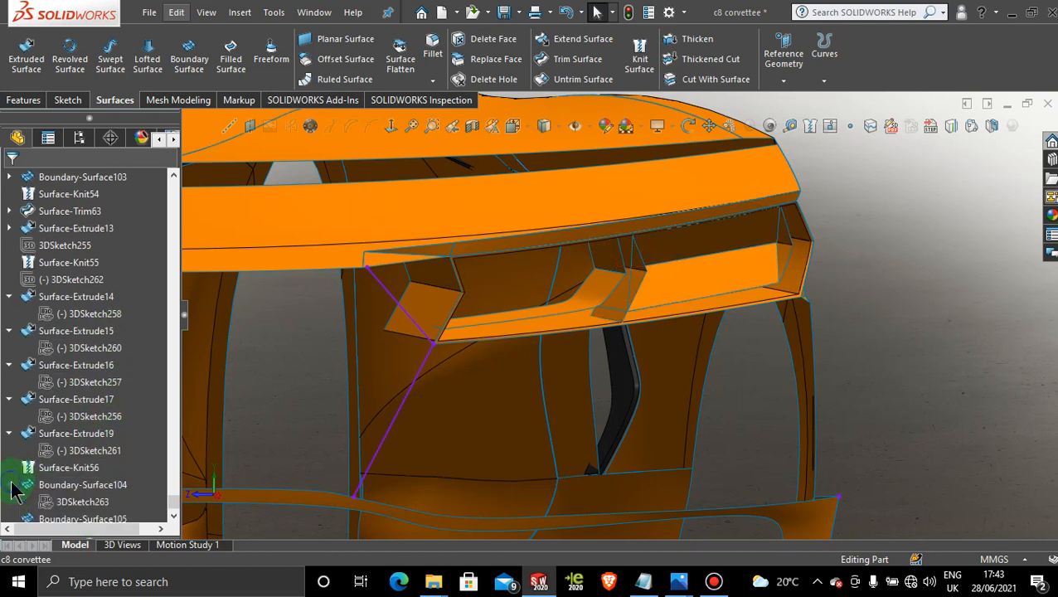
pyautogui.click(67, 503)
pyautogui.click(66, 503)
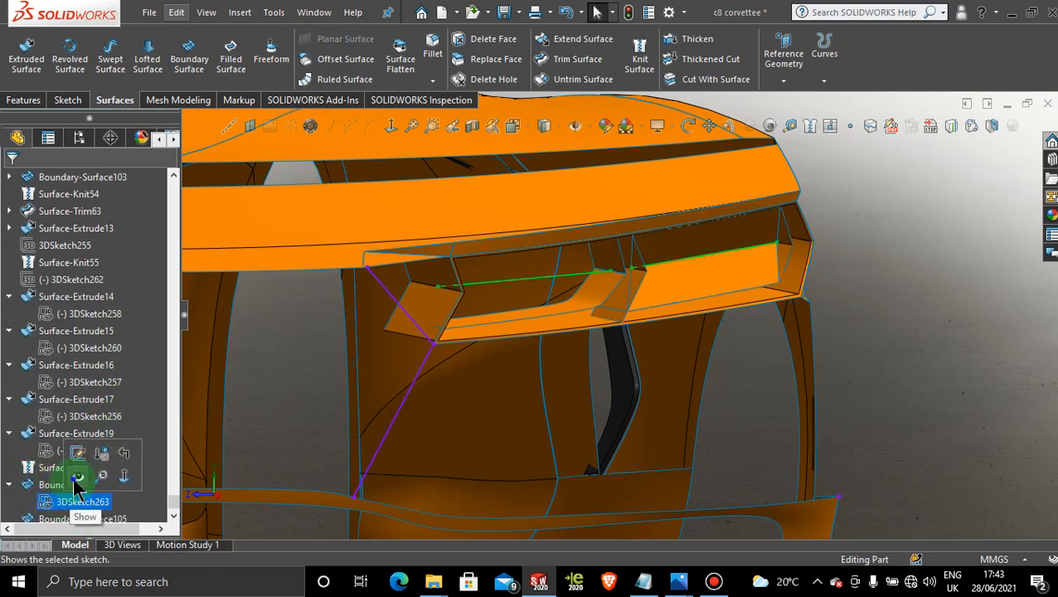
pyautogui.click(74, 484)
pyautogui.click(958, 340)
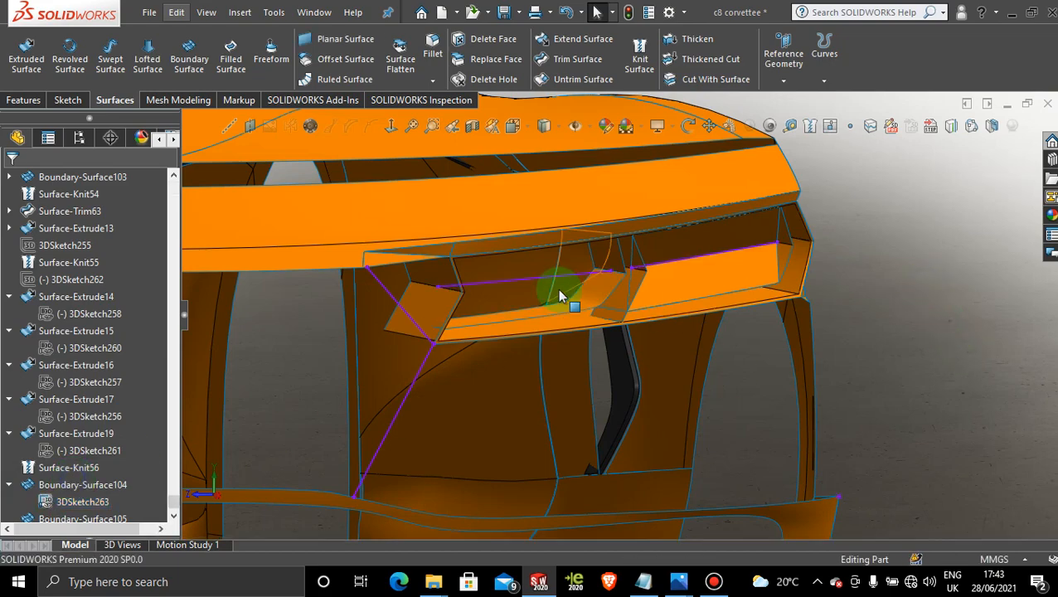
# Set up a boundary surface between the inner lamp opening's spline and the recess's upper edge.
pyautogui.scroll(2, 561, 291)
pyautogui.moveTo(591, 274); pyautogui.dragTo(562, 263, button='middle')
pyautogui.scroll(3, 580, 266)
pyautogui.scroll(-6, 602, 198)
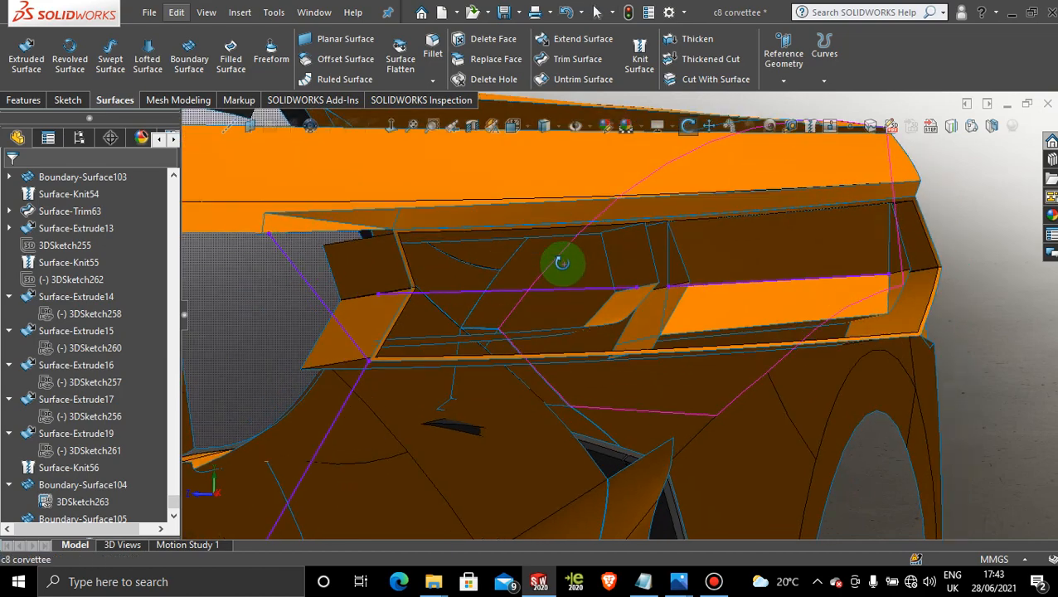
pyautogui.scroll(-4, 564, 273)
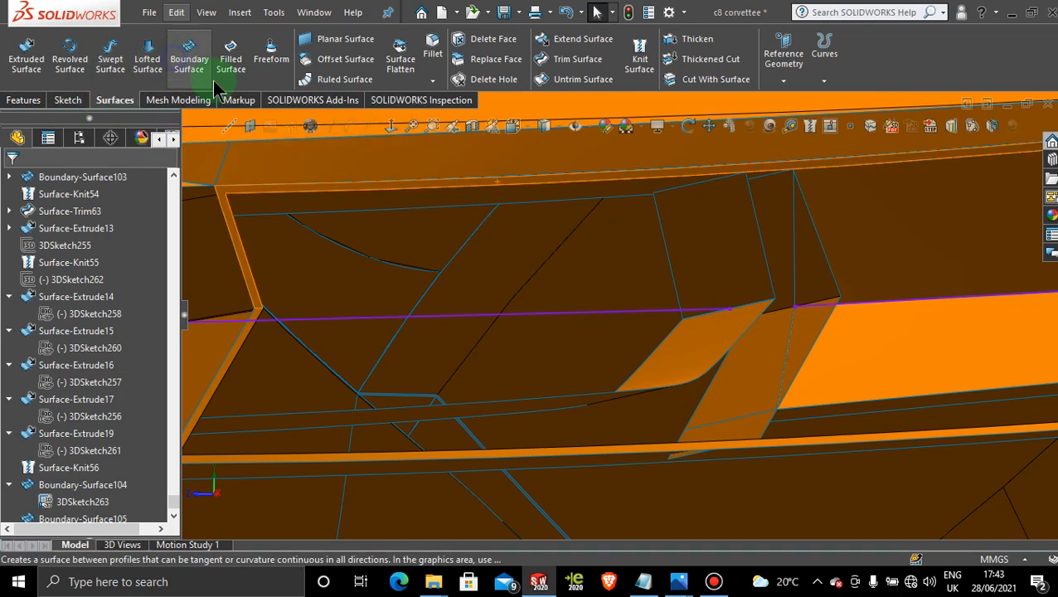
pyautogui.click(189, 58)
pyautogui.click(623, 314)
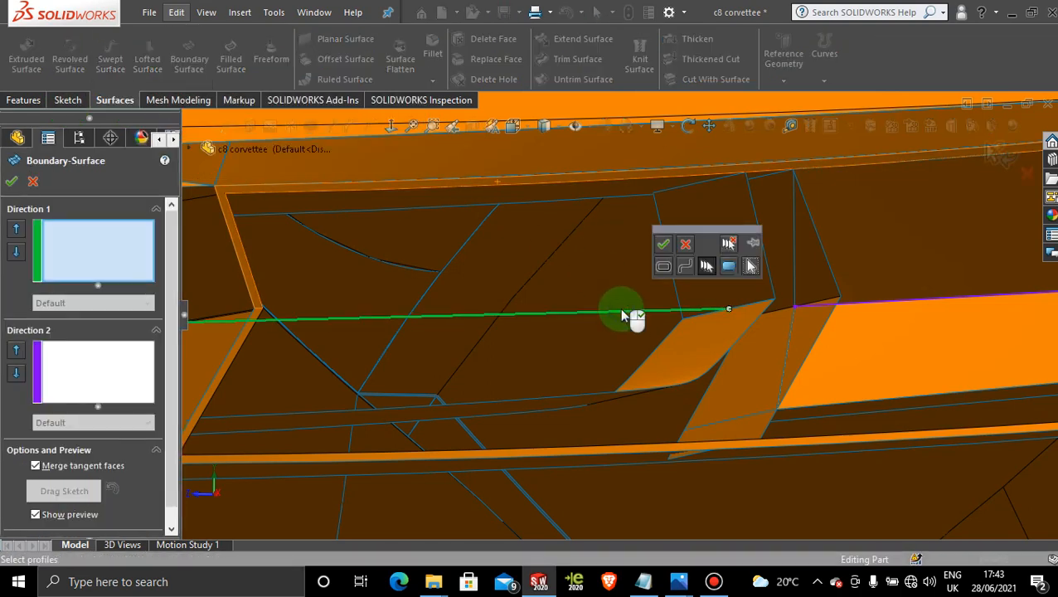
pyautogui.click(666, 245)
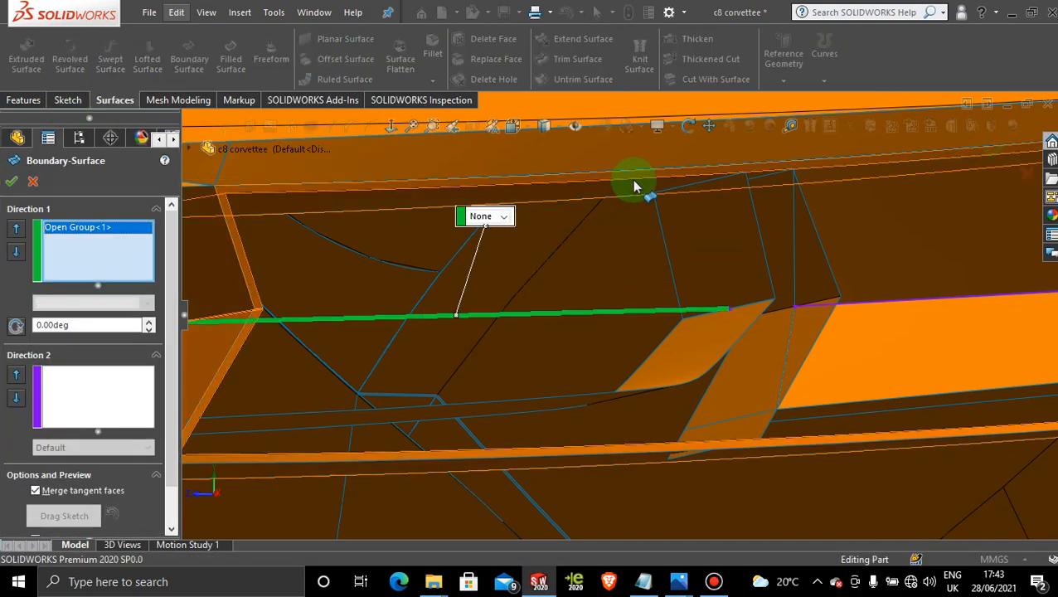
pyautogui.click(635, 183)
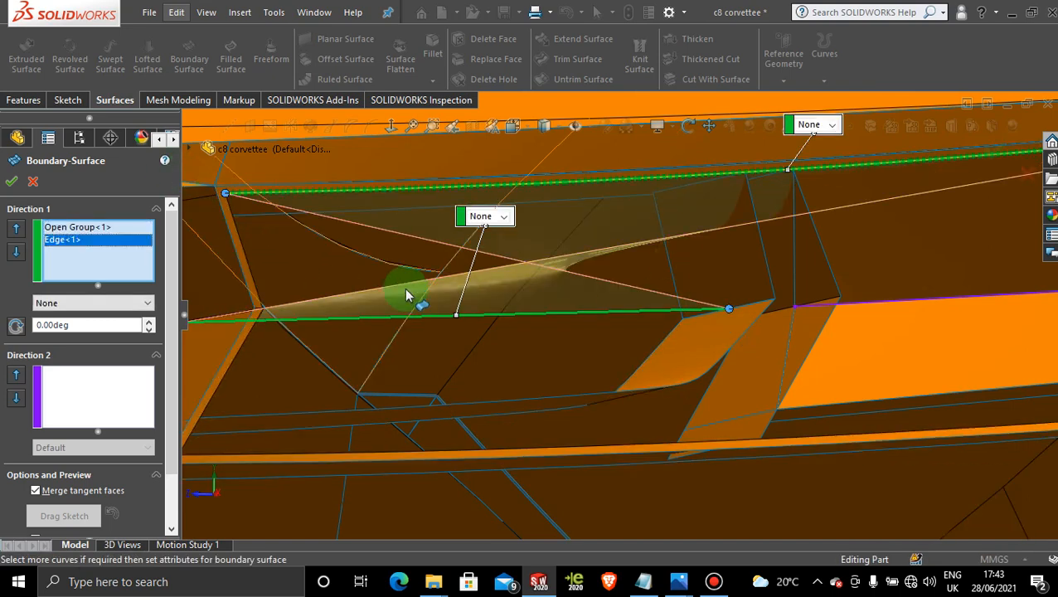
# Flip the boundary surface's connectors, move its outer end along the upper edge to the middle divider, and create the surface.
pyautogui.scroll(3, 668, 277)
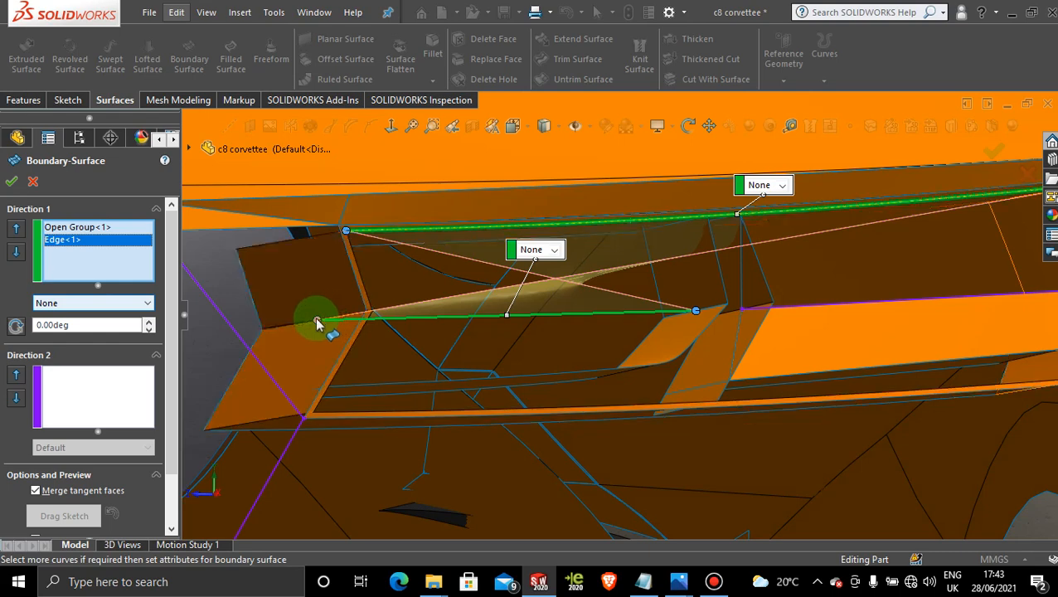
pyautogui.rightClick(316, 323)
pyautogui.click(389, 383)
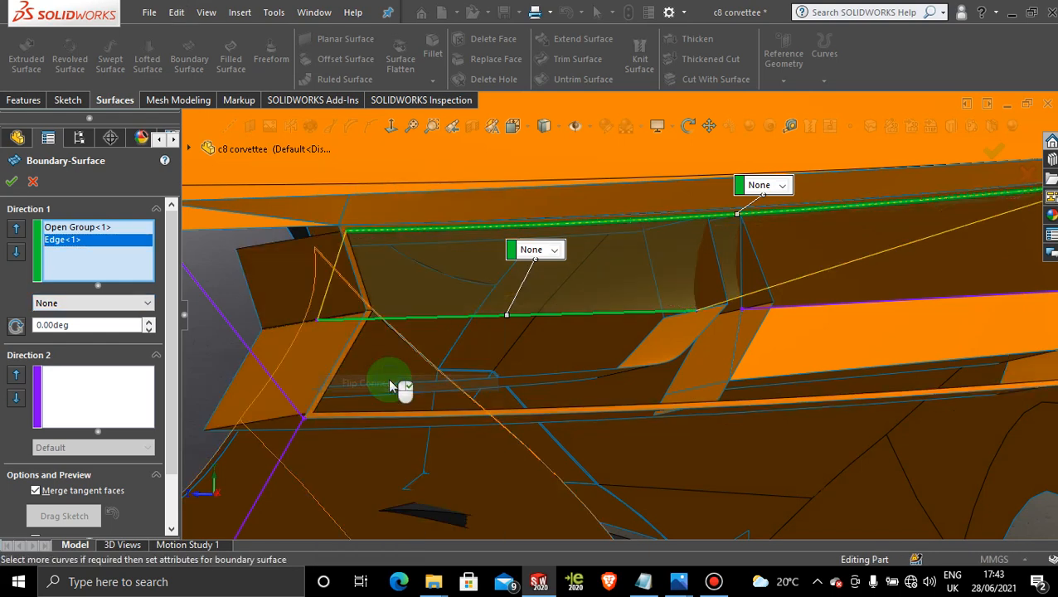
pyautogui.moveTo(586, 371); pyautogui.dragTo(962, 224, button='middle')
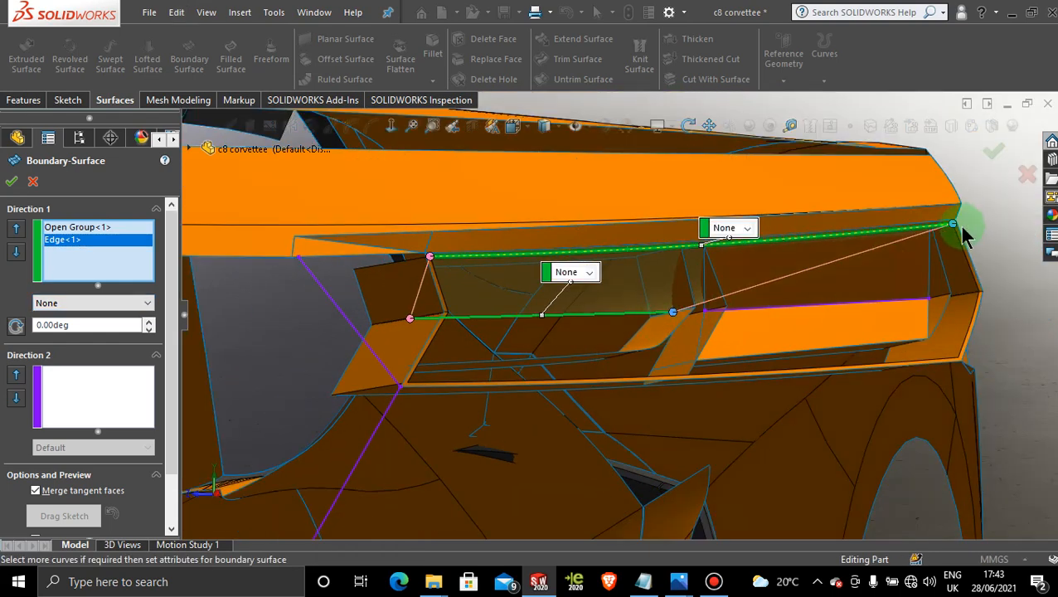
pyautogui.moveTo(954, 230); pyautogui.dragTo(707, 264)
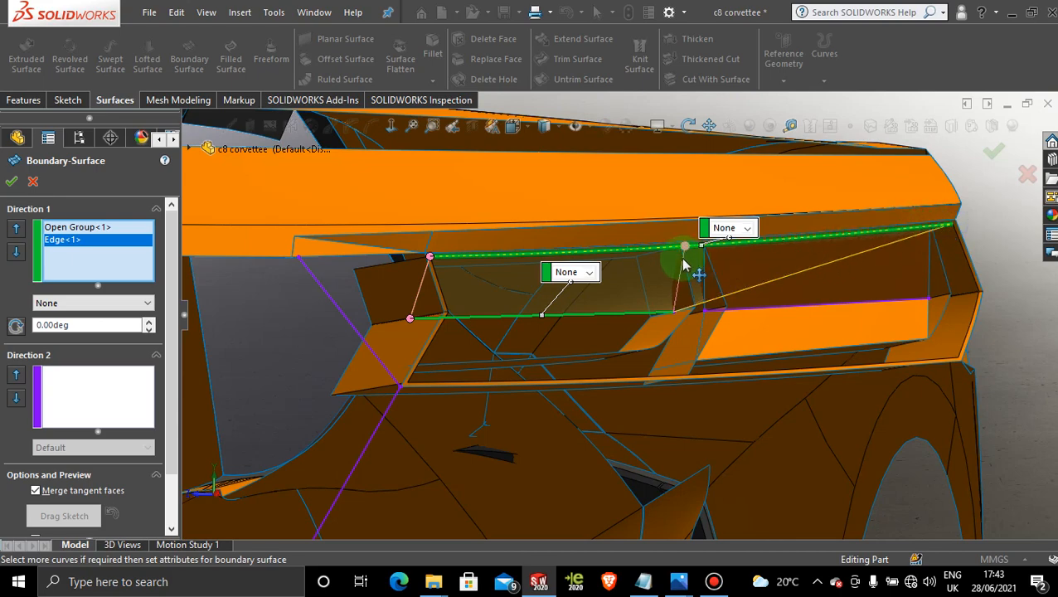
pyautogui.scroll(-2, 692, 265)
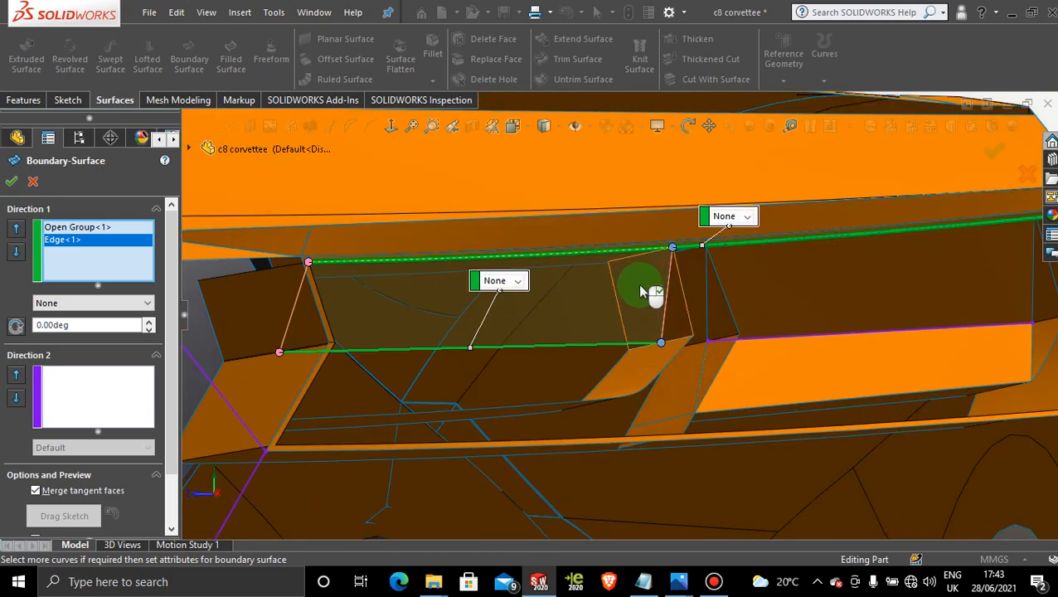
pyautogui.moveTo(626, 300); pyautogui.dragTo(603, 314, button='middle')
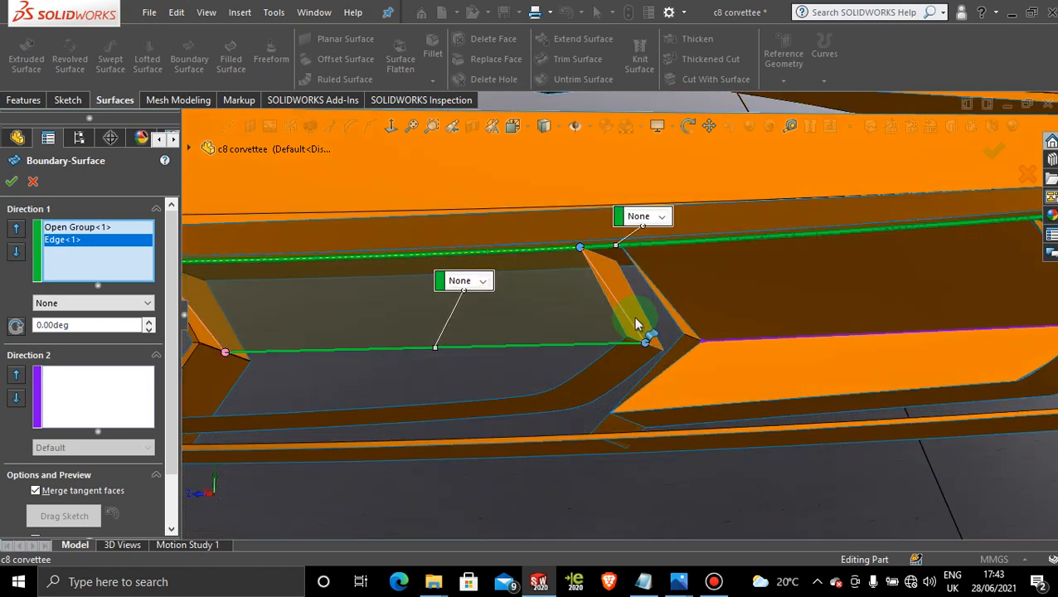
pyautogui.click(8, 180)
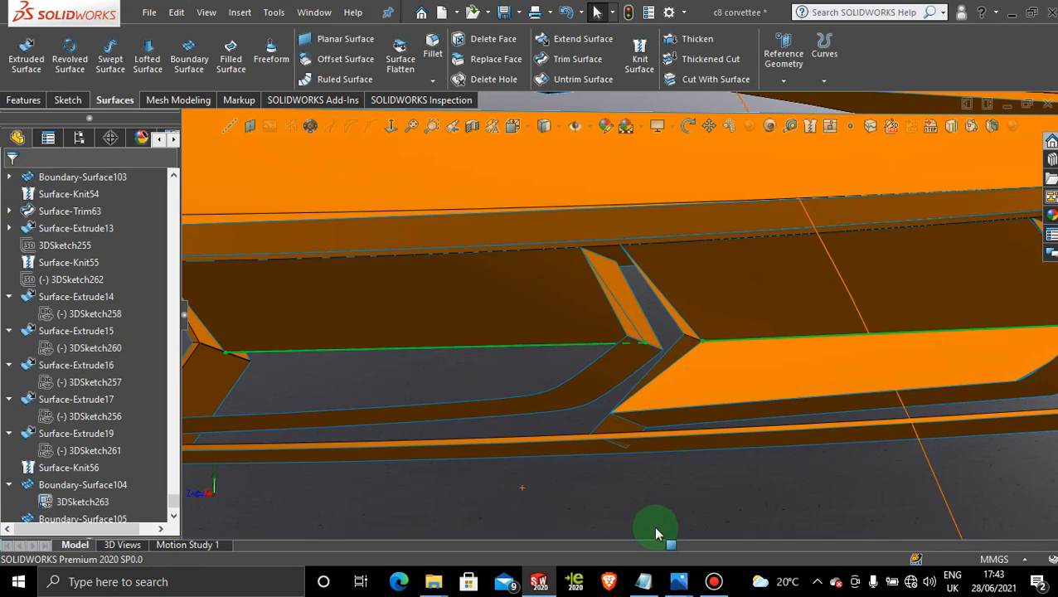
pyautogui.click(657, 503)
pyautogui.scroll(3, 567, 365)
pyautogui.scroll(5, 791, 449)
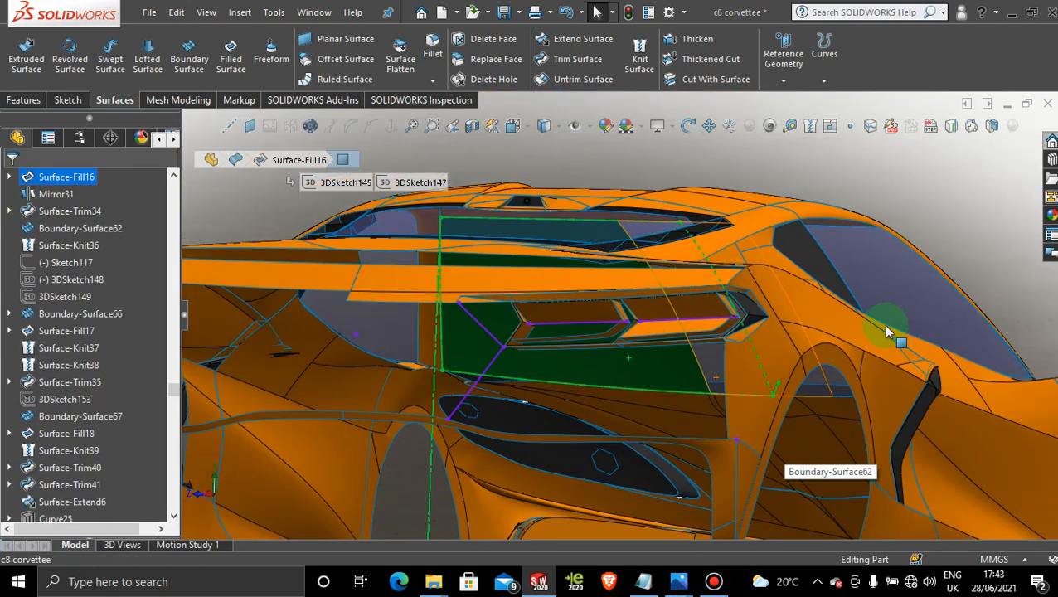
pyautogui.click(944, 195)
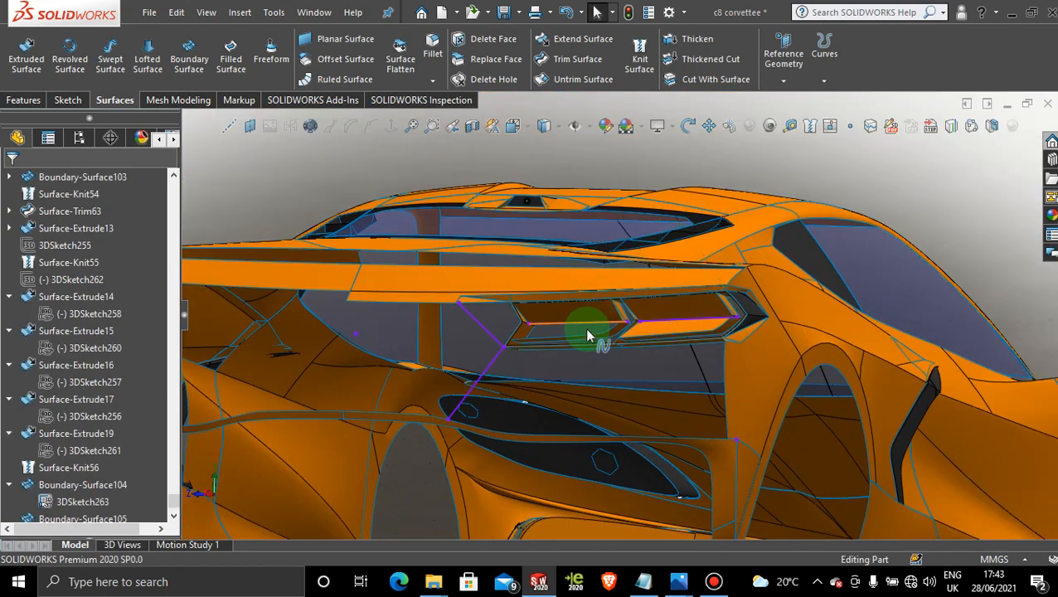
# Set up a boundary surface between the inner lamp opening's spline and the lower lip's edge that curves up to the middle divider.
pyautogui.scroll(-5, 590, 330)
pyautogui.moveTo(599, 347); pyautogui.dragTo(607, 375, button='middle')
pyautogui.scroll(-2, 590, 341)
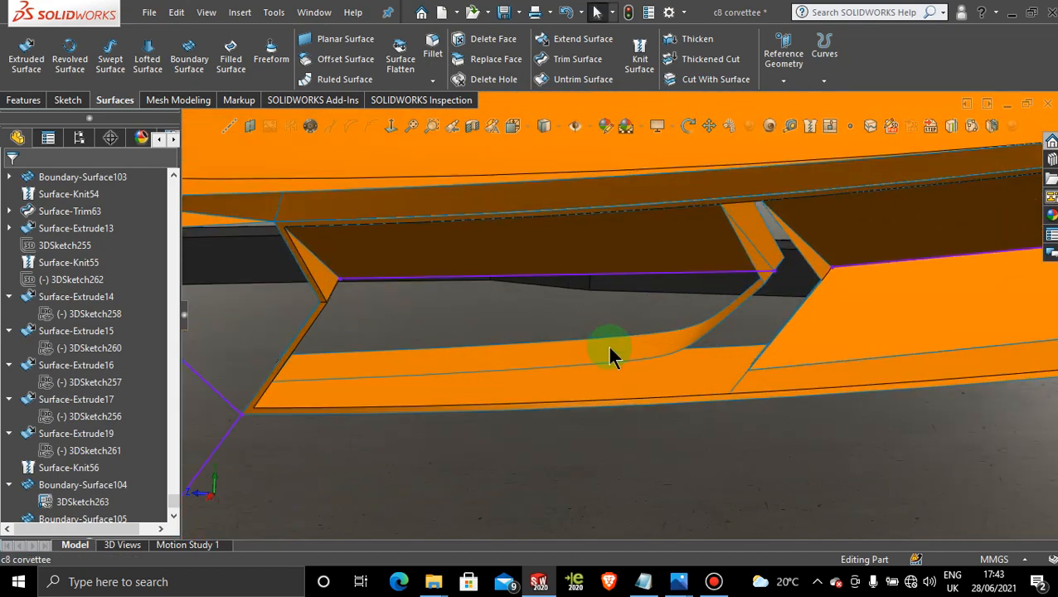
pyautogui.scroll(-2, 616, 312)
pyautogui.click(185, 64)
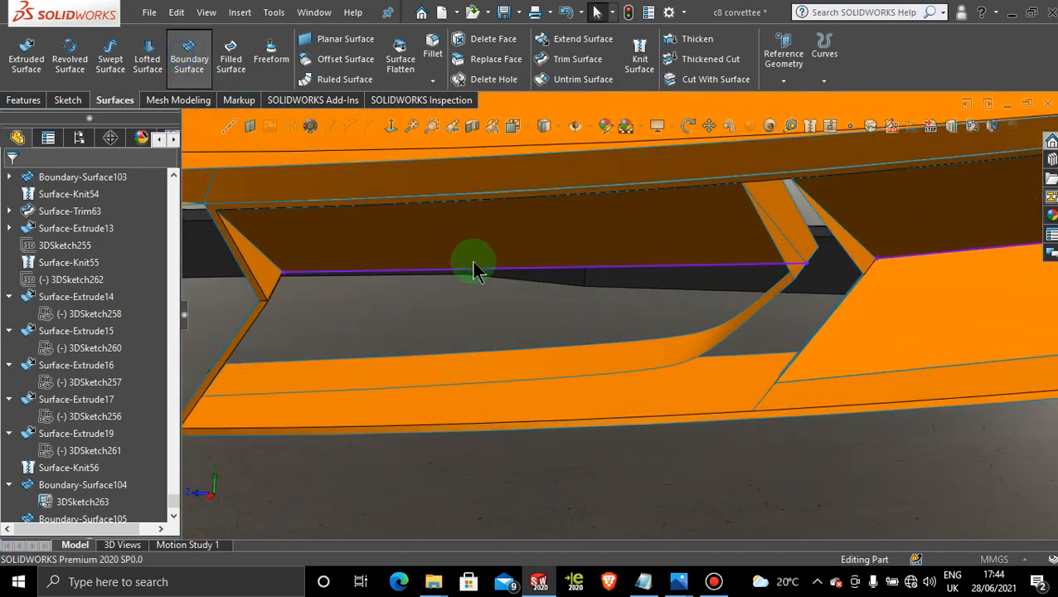
pyautogui.click(496, 272)
pyautogui.click(540, 208)
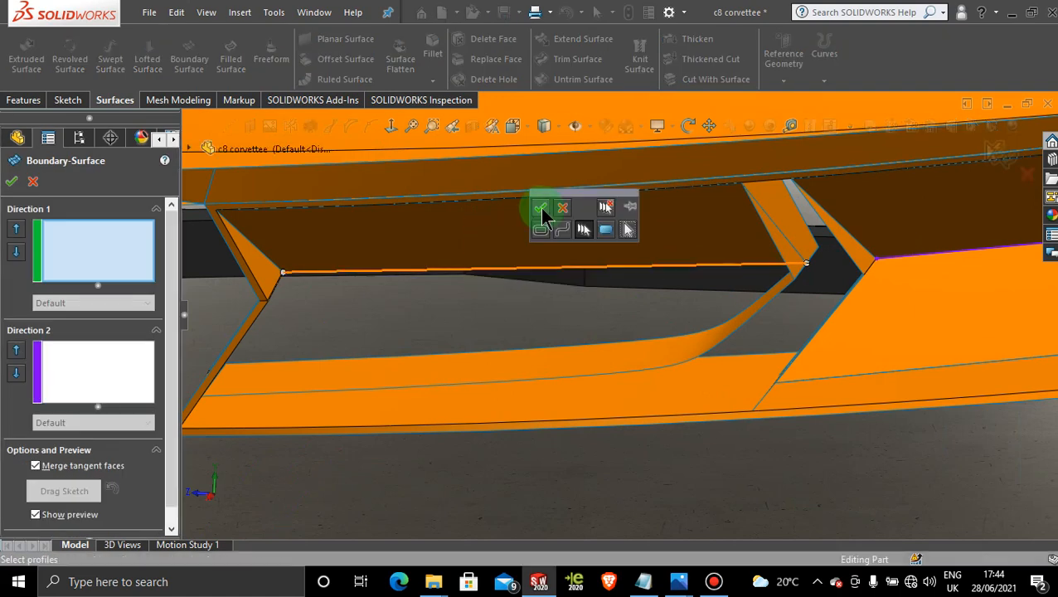
pyautogui.click(415, 388)
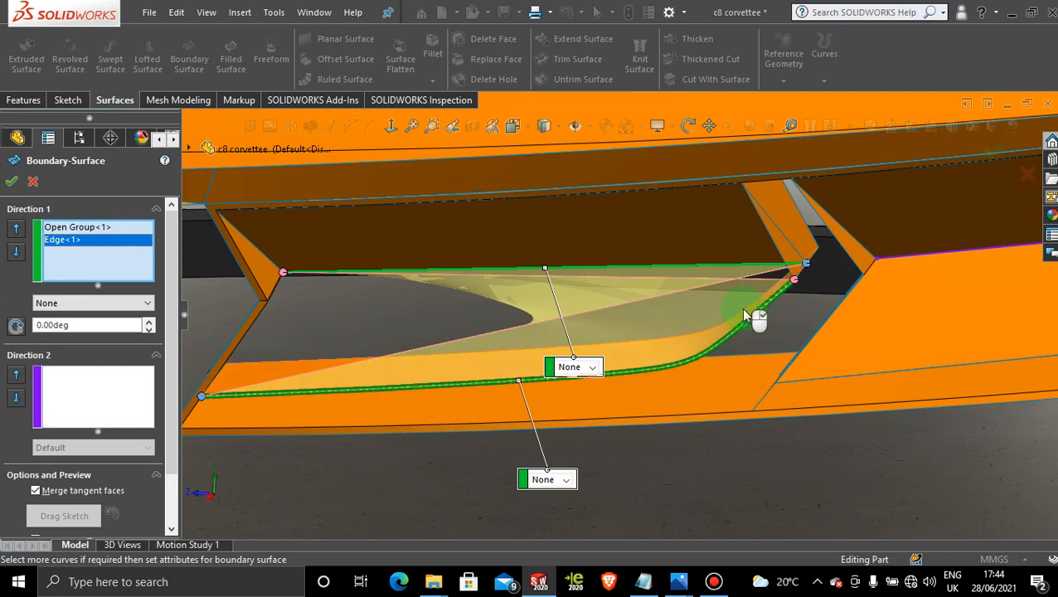
# Flip the boundary surface's connectors, move its outer end along the lower edge to where that edge bends upward, and create the surface.
pyautogui.rightClick(794, 284)
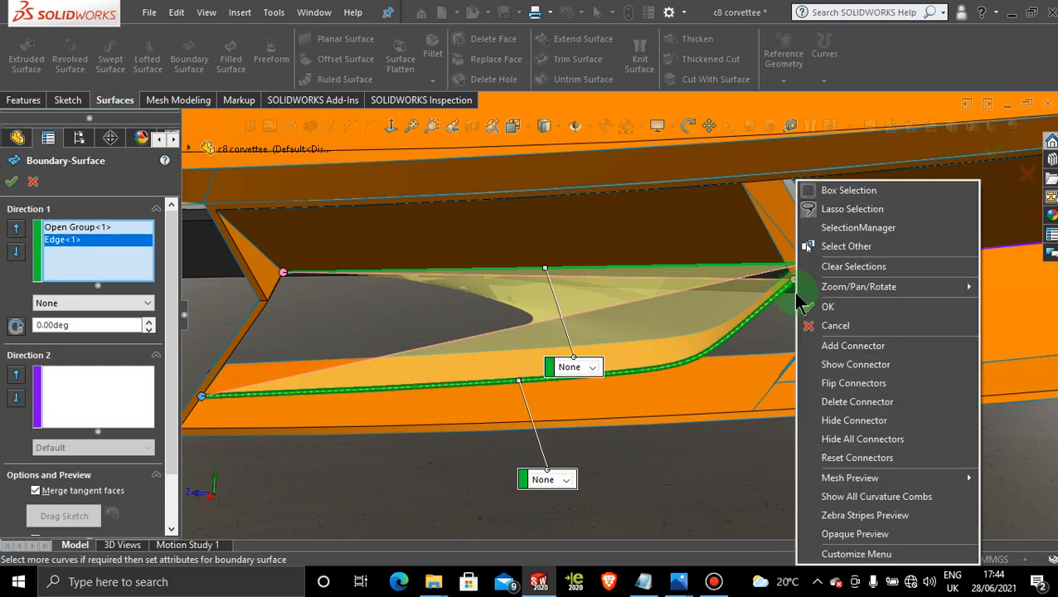
pyautogui.click(842, 386)
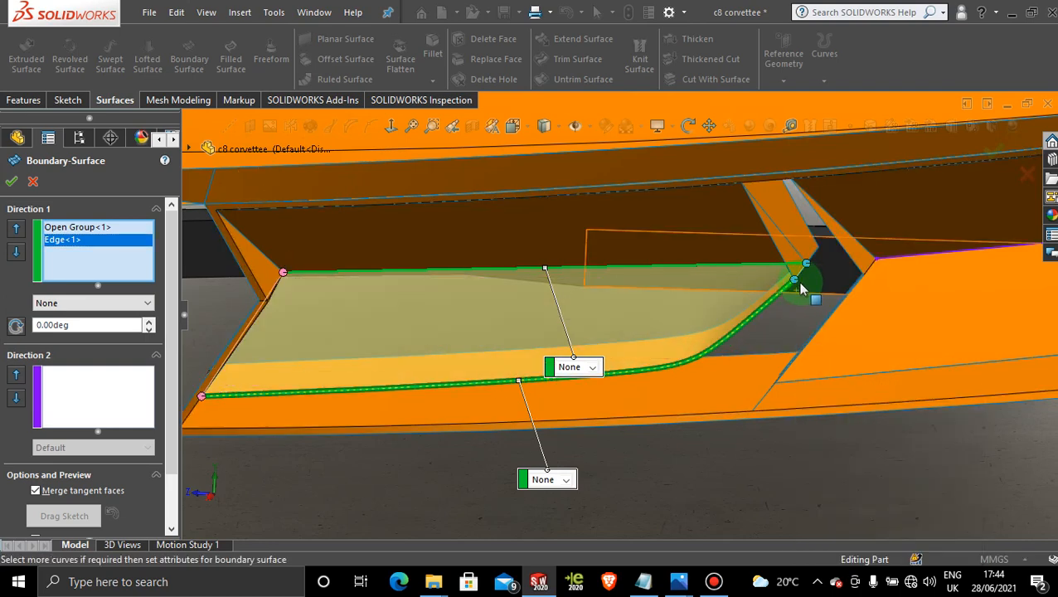
pyautogui.moveTo(796, 286); pyautogui.dragTo(726, 359)
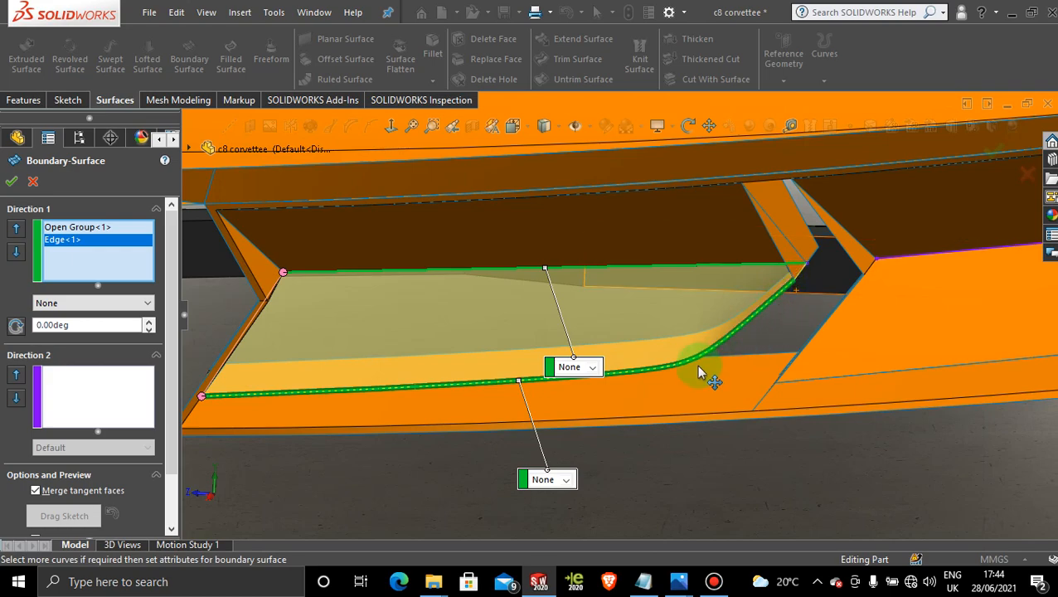
pyautogui.scroll(1, 699, 374)
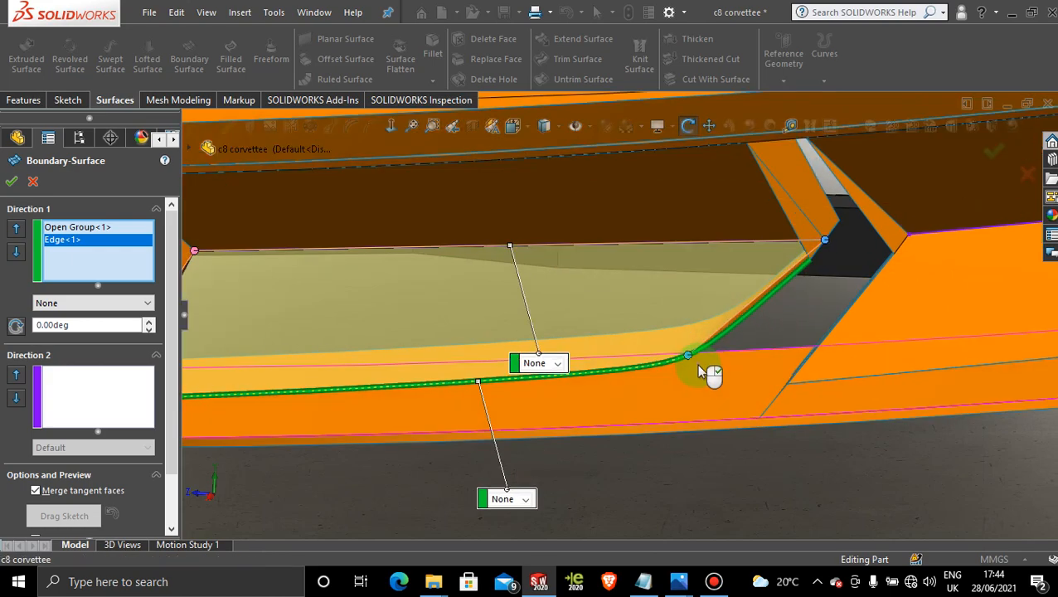
pyautogui.moveTo(698, 365)
pyautogui.mouseDown(button='middle')
pyautogui.moveTo(685, 349)
pyautogui.moveTo(704, 349)
pyautogui.mouseUp(button='middle')
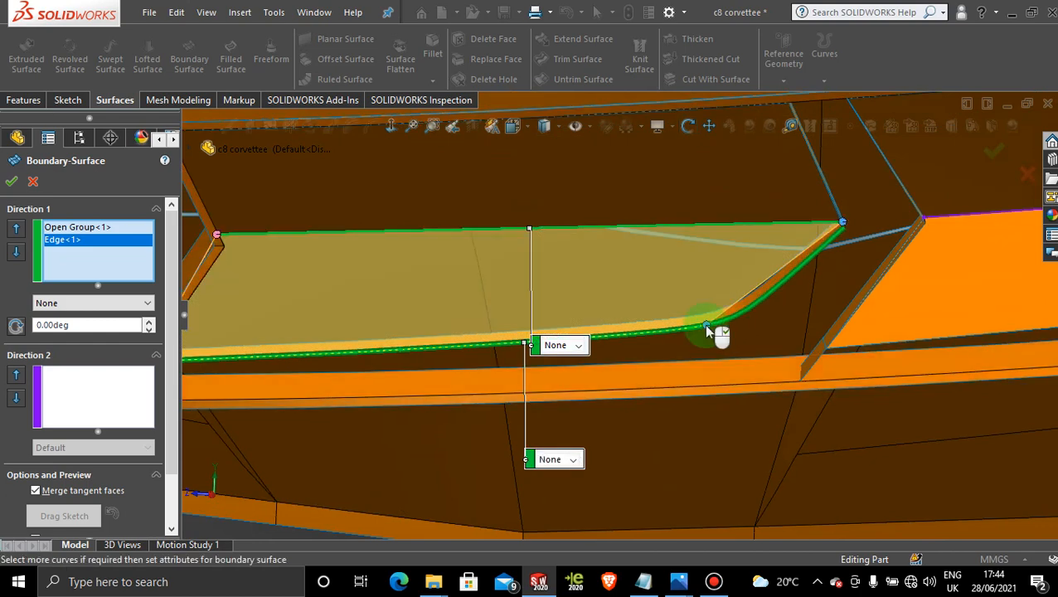
pyautogui.moveTo(706, 326); pyautogui.dragTo(724, 327)
pyautogui.scroll(1, 724, 327)
pyautogui.moveTo(723, 327); pyautogui.dragTo(711, 325, button='middle')
pyautogui.scroll(2, 605, 316)
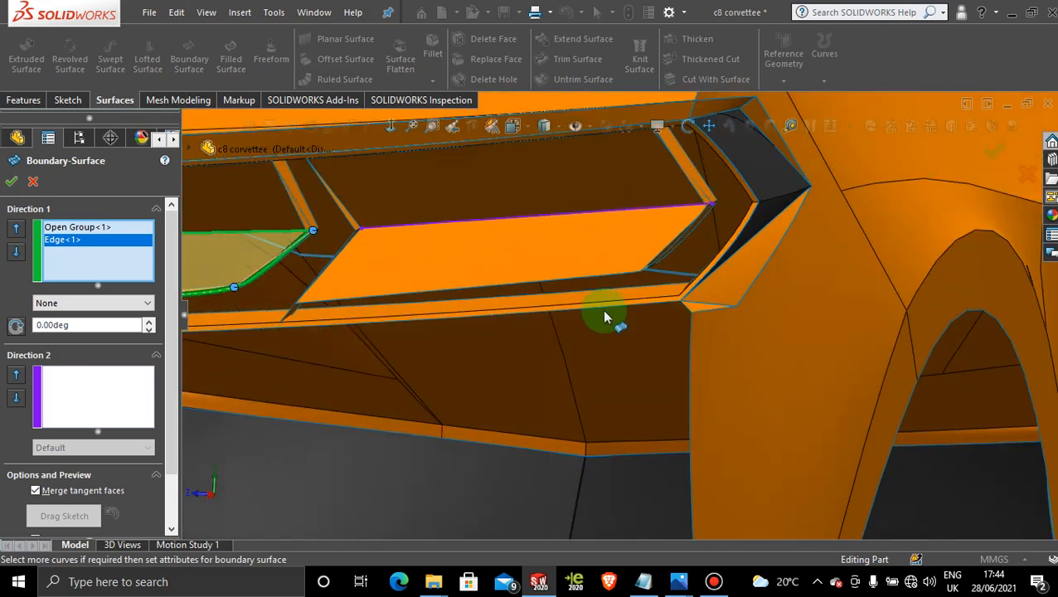
pyautogui.scroll(3, 607, 317)
pyautogui.scroll(-3, 370, 297)
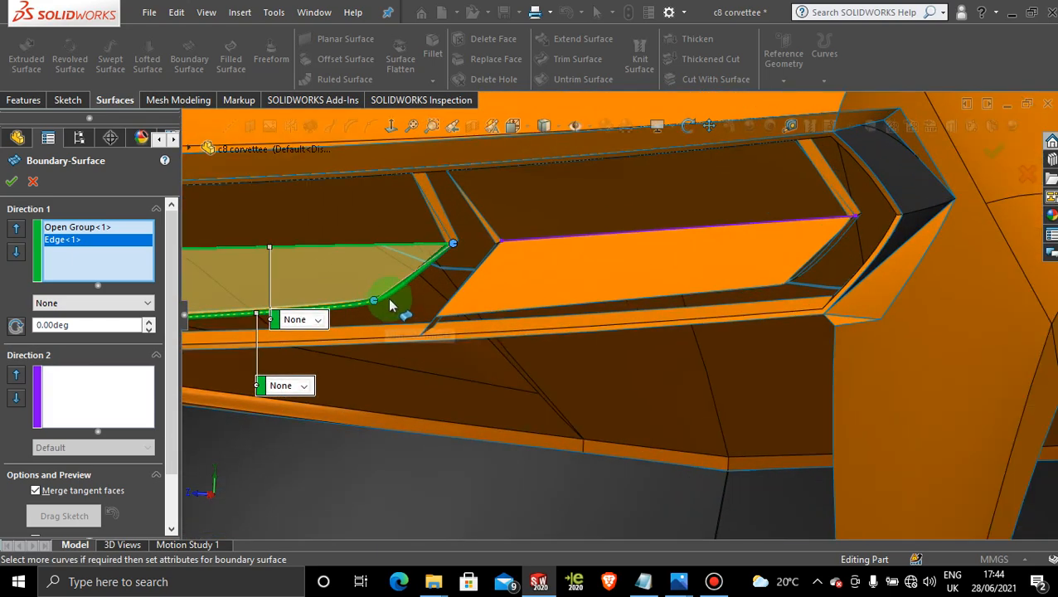
pyautogui.click(12, 183)
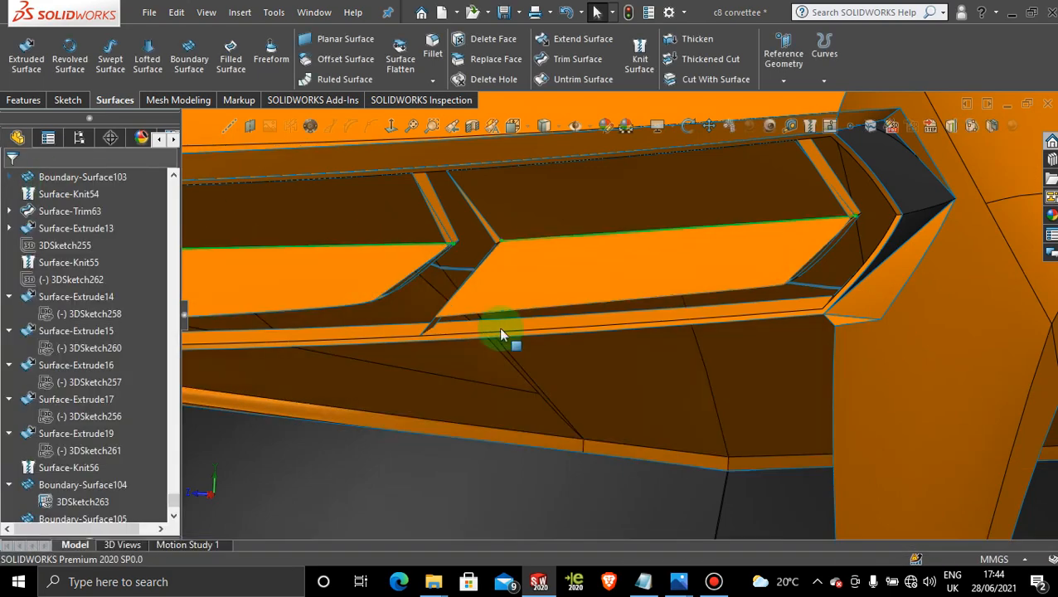
# Hide the spline sketch 3DSketch263 that runs across both lamp openings.
pyautogui.scroll(5, 500, 333)
pyautogui.scroll(3, 501, 333)
pyautogui.moveTo(514, 312); pyautogui.dragTo(488, 345, button='middle')
pyautogui.scroll(-2, 629, 330)
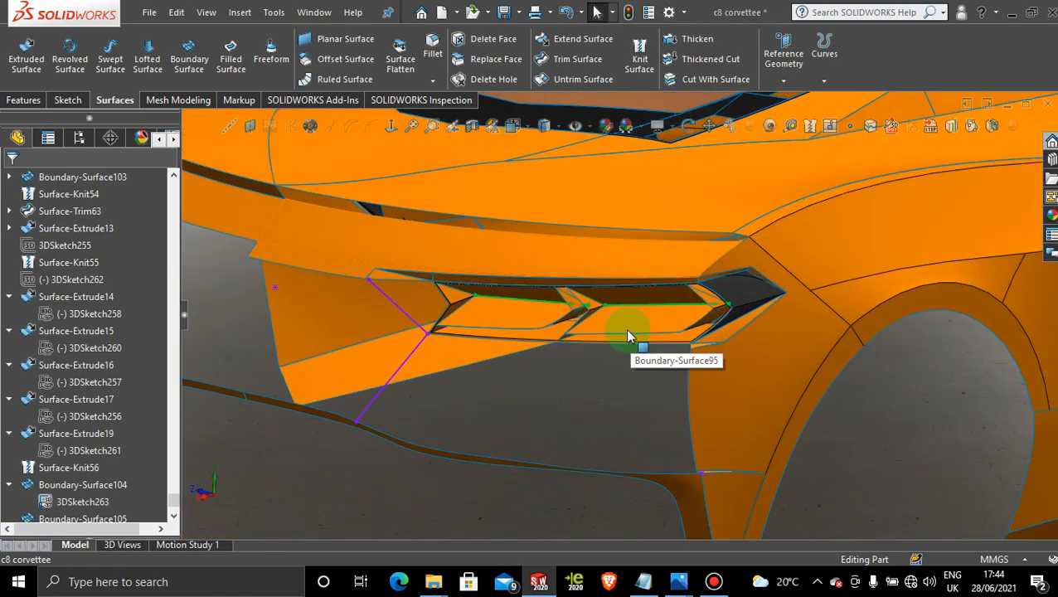
pyautogui.scroll(-4, 628, 330)
pyautogui.click(566, 438)
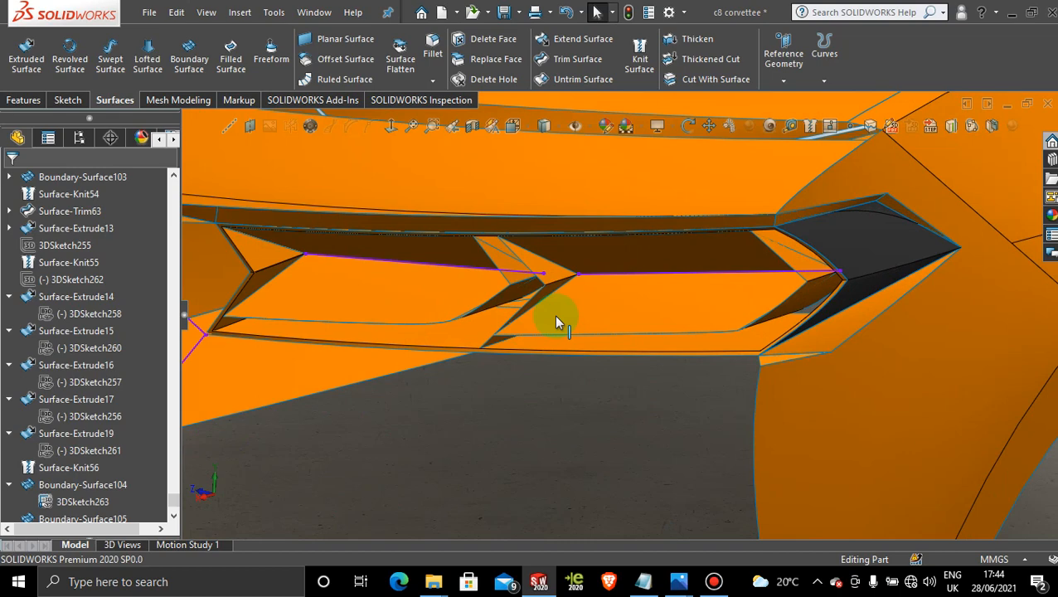
pyautogui.rightClick(608, 276)
pyautogui.press('Escape')
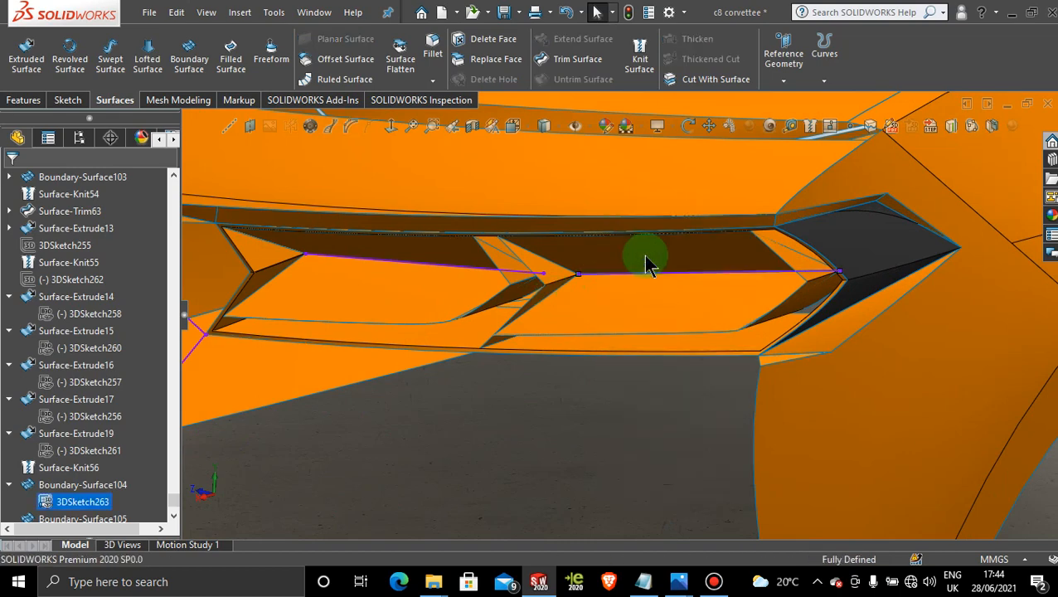
pyautogui.press('Escape')
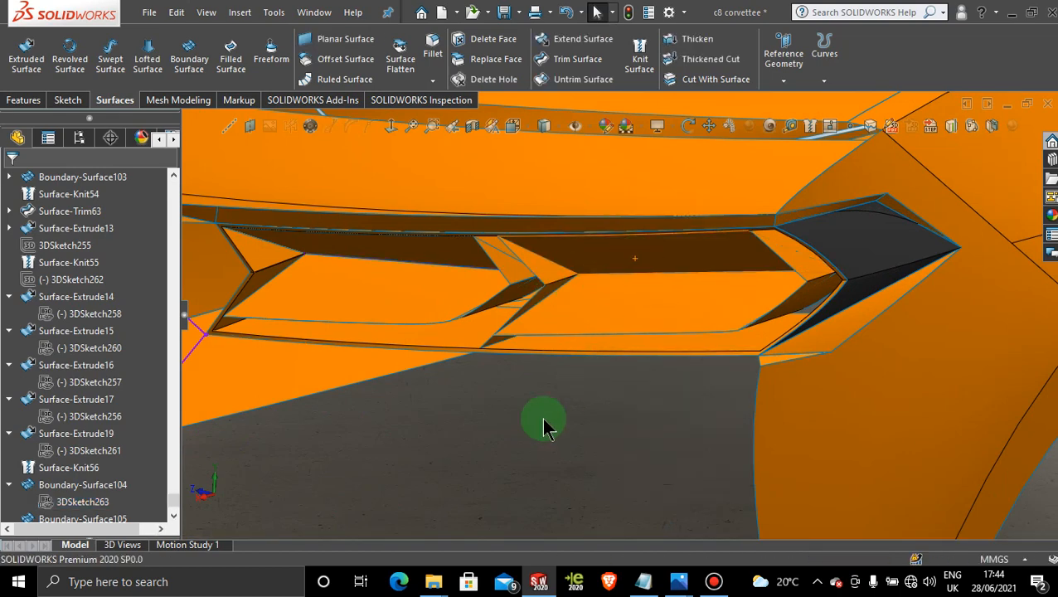
# Remove the orange appearance from the car body.
pyautogui.scroll(6, 543, 425)
pyautogui.moveTo(558, 359); pyautogui.dragTo(619, 318, button='middle')
pyautogui.scroll(-3, 618, 318)
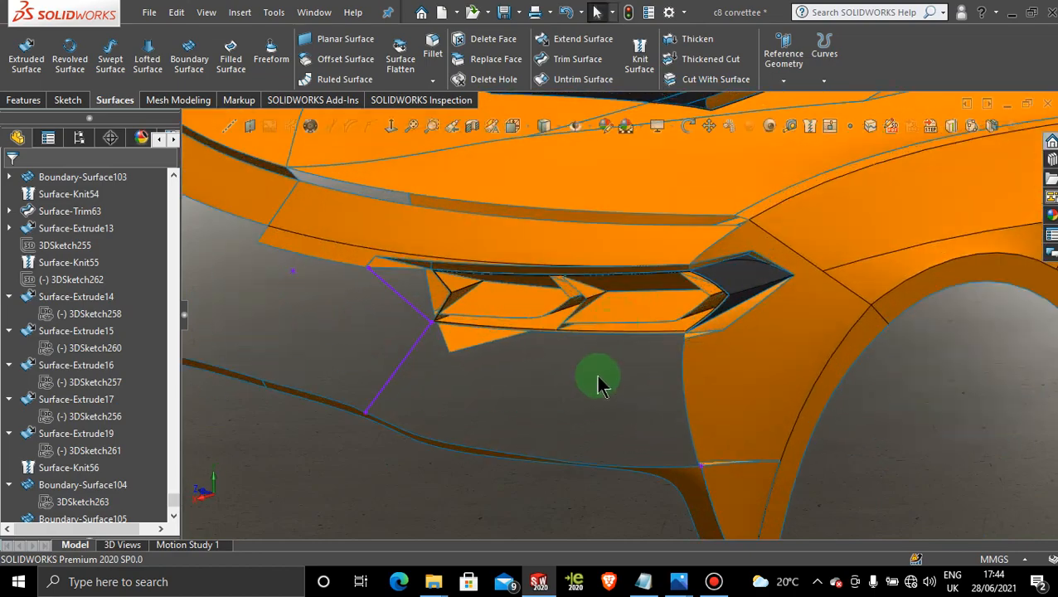
pyautogui.scroll(3, 587, 394)
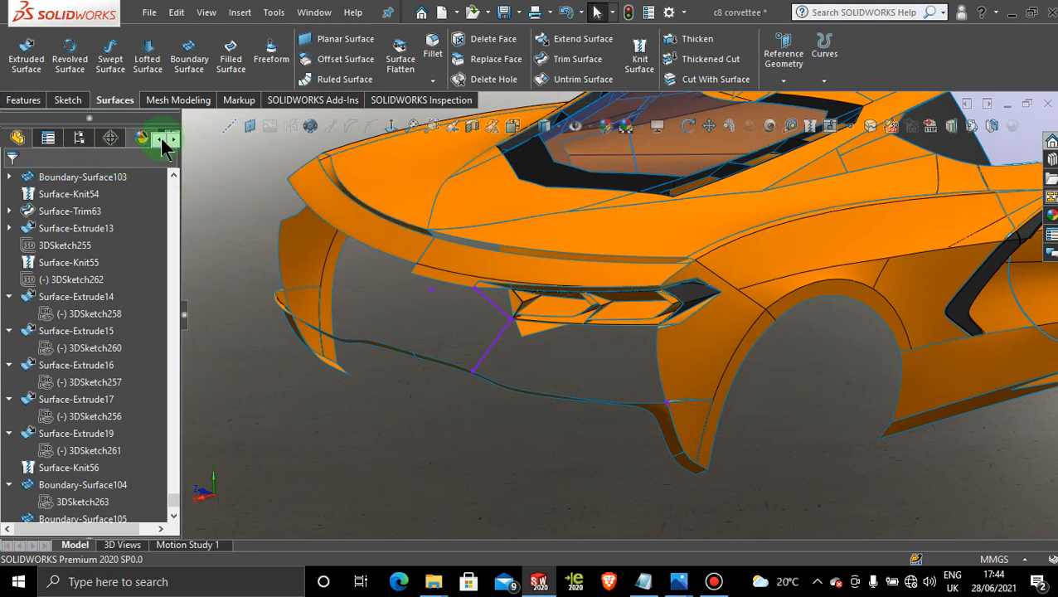
pyautogui.click(137, 141)
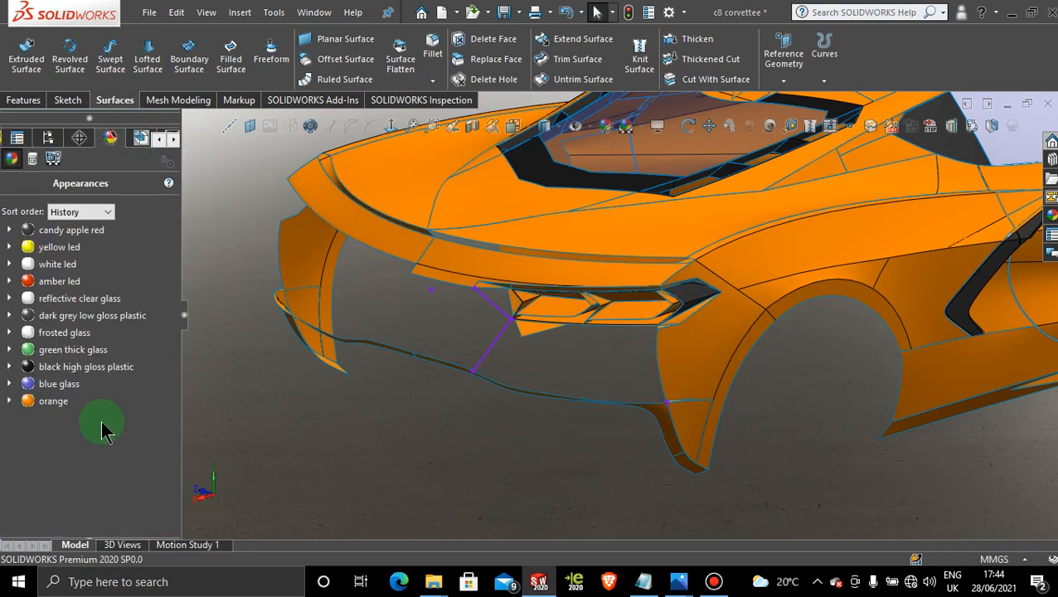
pyautogui.rightClick(53, 405)
pyautogui.click(126, 274)
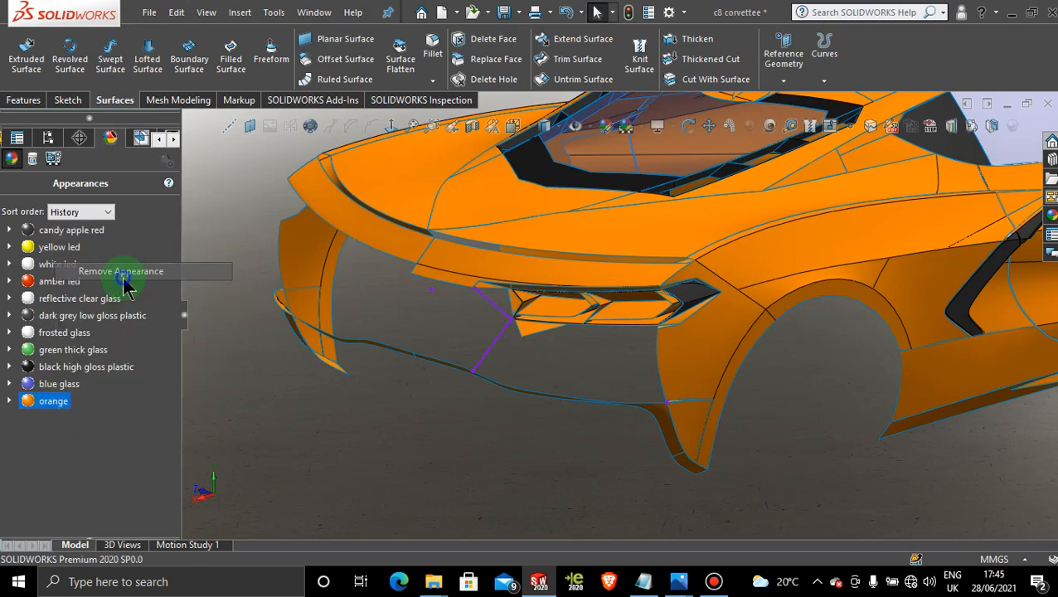
# Examine the finished tail-light recess and the surrounding rear body surfaces without the orange colour.
pyautogui.moveTo(584, 355); pyautogui.dragTo(508, 334, button='middle')
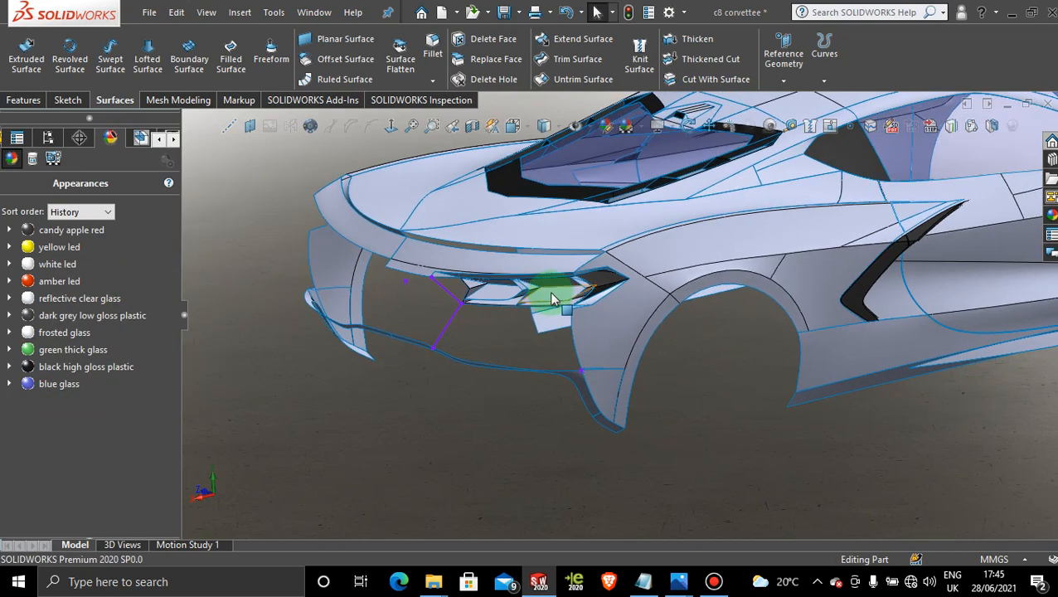
pyautogui.scroll(-4, 552, 298)
pyautogui.moveTo(615, 340); pyautogui.dragTo(633, 337, button='middle')
pyautogui.scroll(-2, 930, 275)
pyautogui.scroll(4, 924, 270)
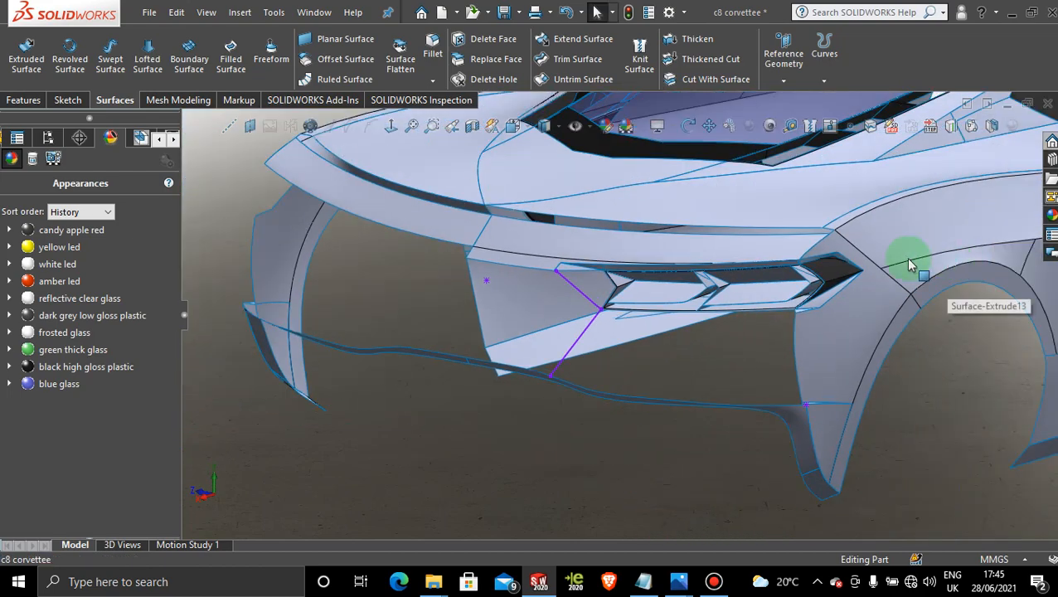
pyautogui.scroll(-4, 907, 259)
pyautogui.scroll(3, 555, 365)
pyautogui.moveTo(548, 370); pyautogui.dragTo(496, 335, button='middle')
pyautogui.scroll(-3, 610, 316)
pyautogui.scroll(3, 545, 362)
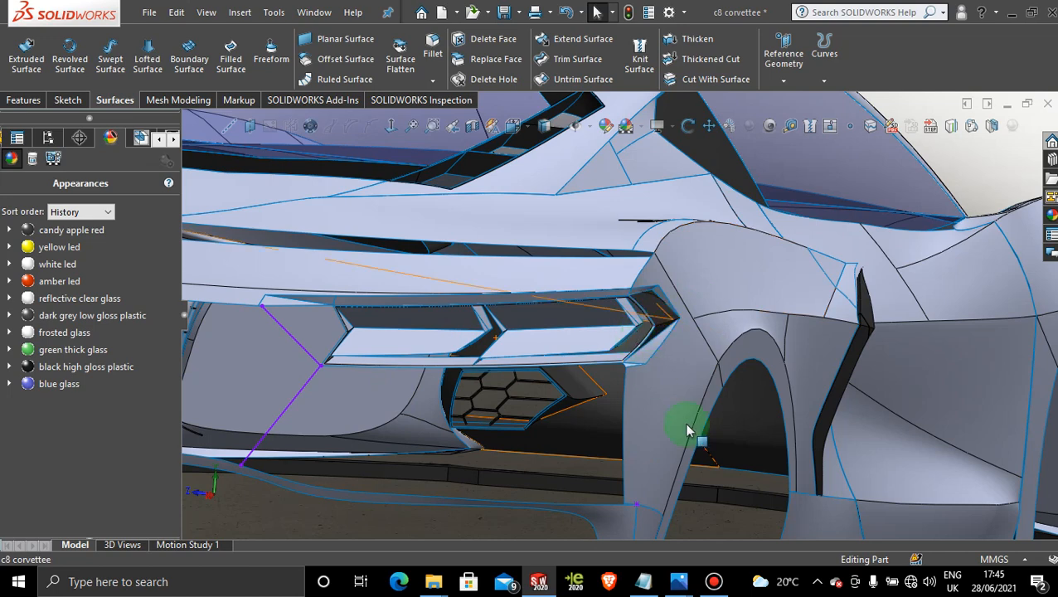
# Consult the tail-light reference photo jgvyvuij.jpg in Photos and return to the model.
pyautogui.moveTo(691, 590)
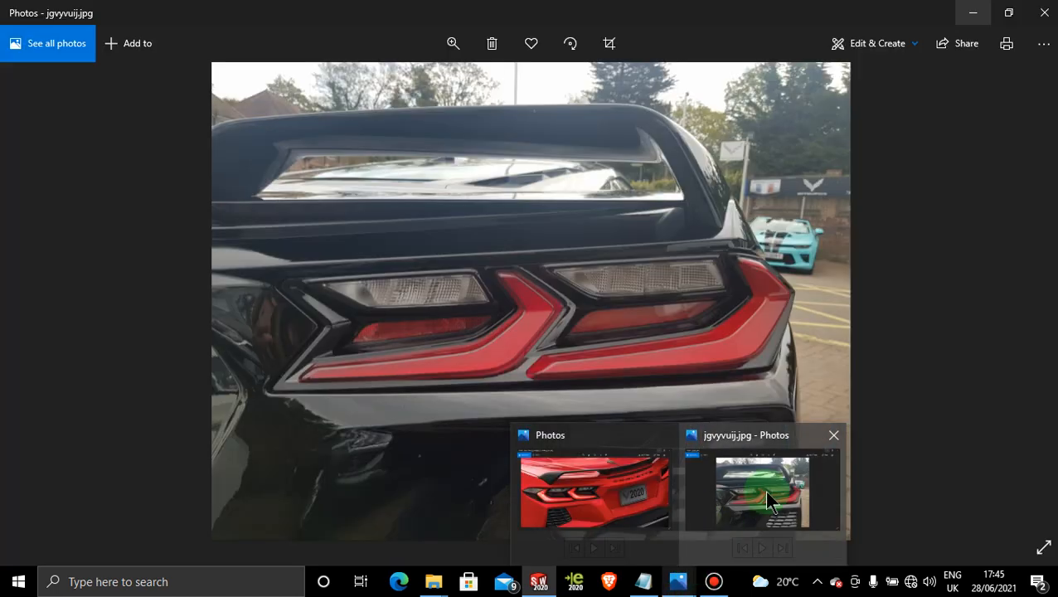
pyautogui.click(764, 490)
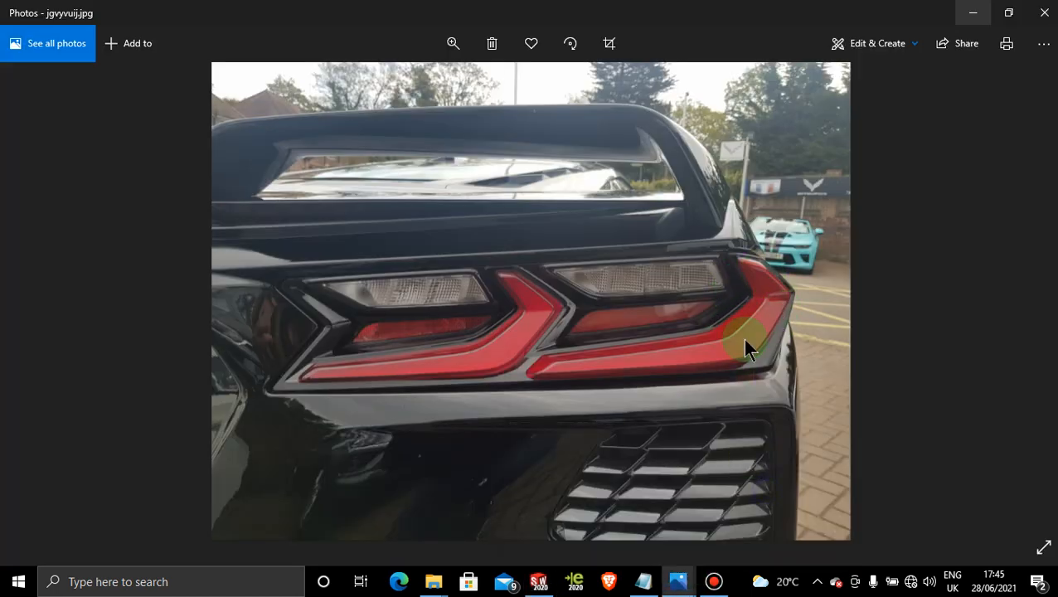
pyautogui.click(972, 12)
# Inspect the tail-light recess, its outer corner and the rear quarter panel against the reference photo.
pyautogui.scroll(1, 522, 363)
pyautogui.moveTo(523, 362); pyautogui.dragTo(506, 357, button='middle')
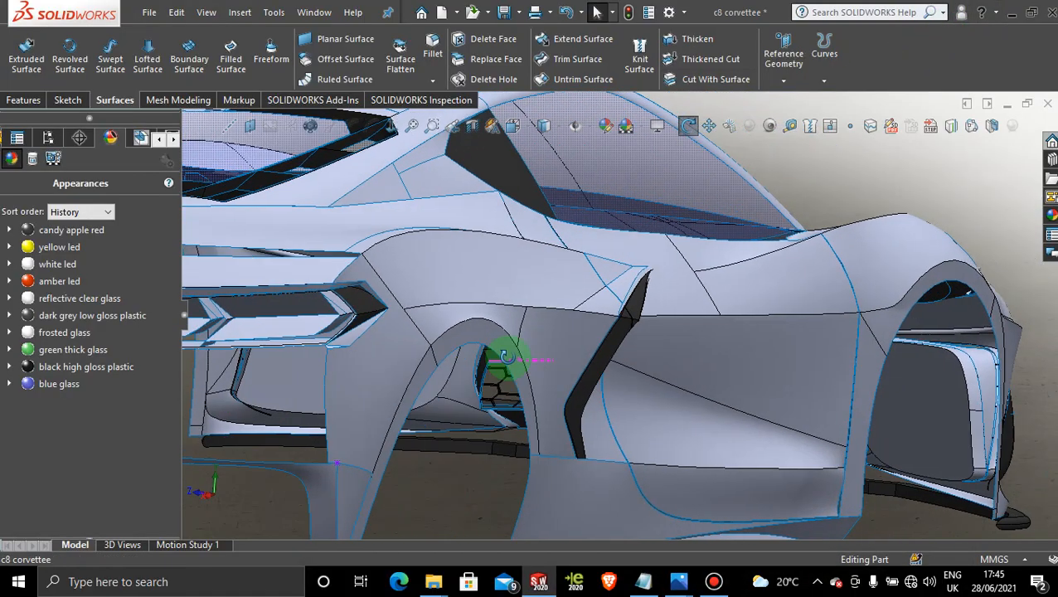
pyautogui.scroll(3, 489, 338)
pyautogui.scroll(-3, 274, 322)
pyautogui.moveTo(292, 315); pyautogui.dragTo(529, 302, button='middle')
pyautogui.scroll(-1, 726, 316)
pyautogui.scroll(-1, 747, 337)
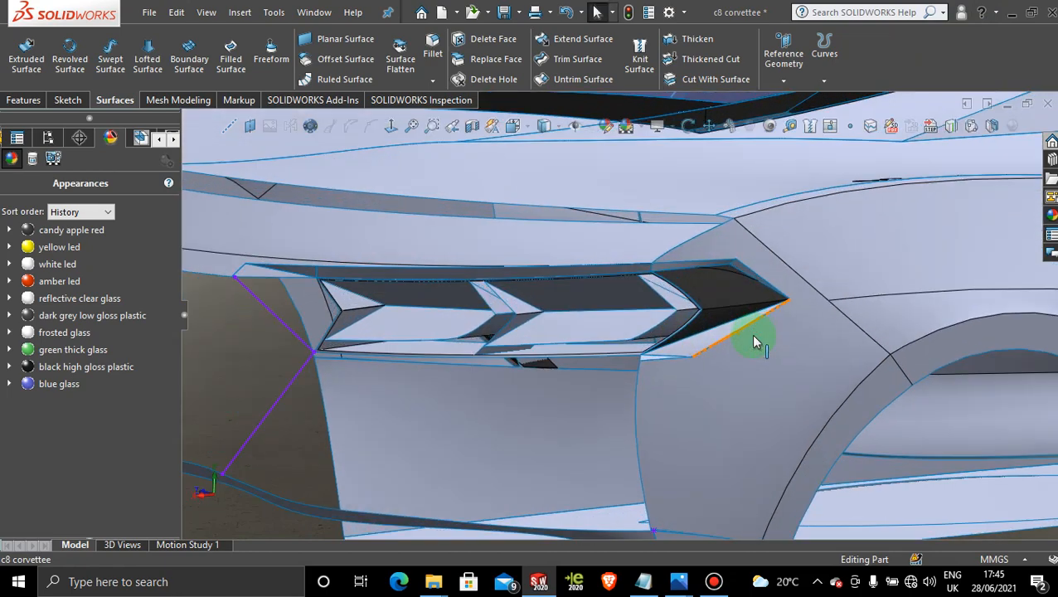
pyautogui.scroll(4, 751, 336)
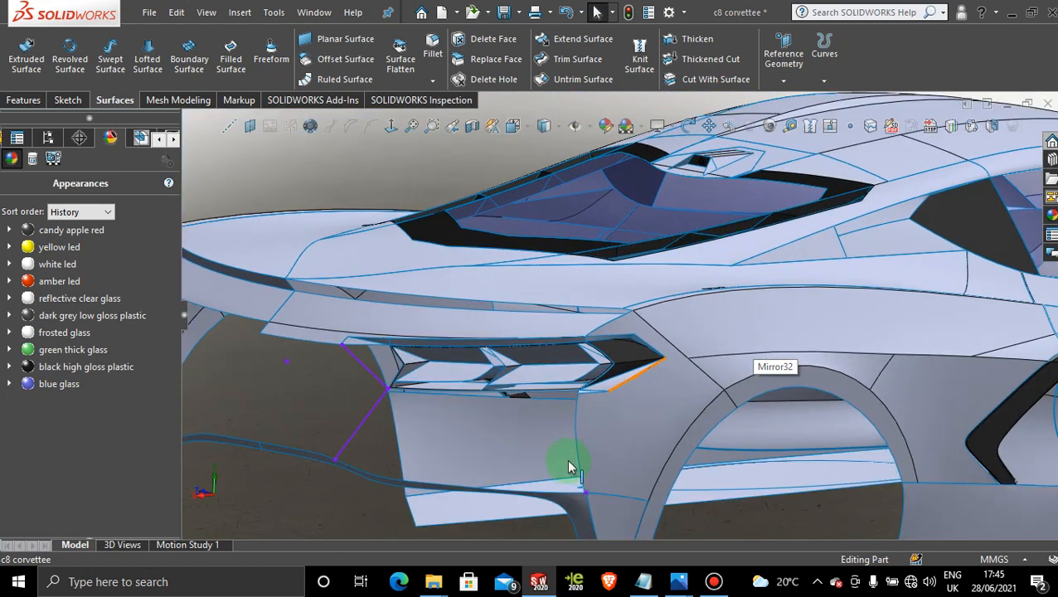
pyautogui.scroll(-2, 578, 416)
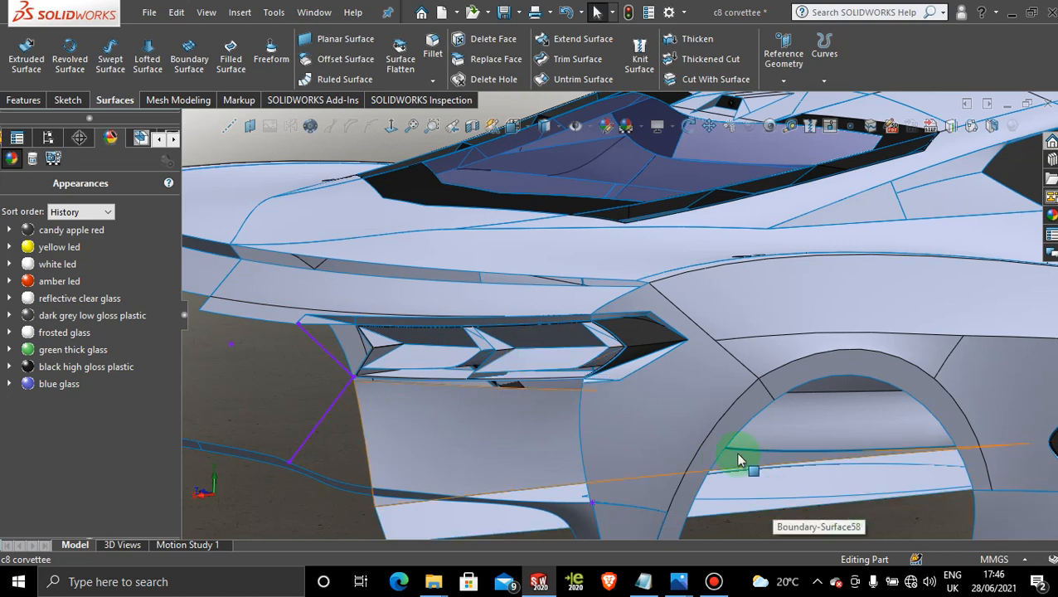
pyautogui.scroll(3, 741, 461)
pyautogui.scroll(-3, 873, 281)
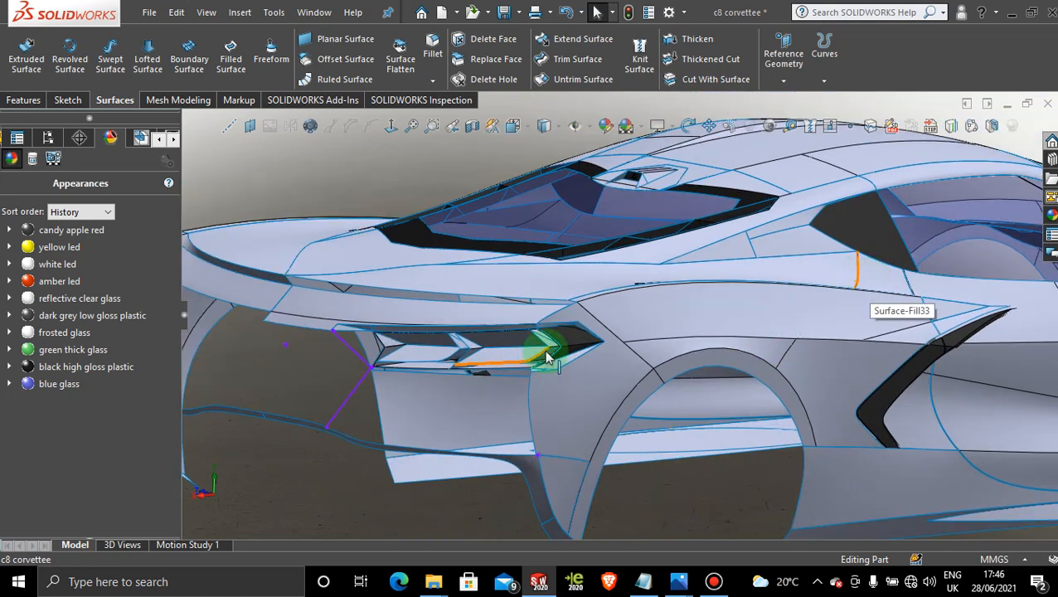
pyautogui.scroll(-2, 510, 357)
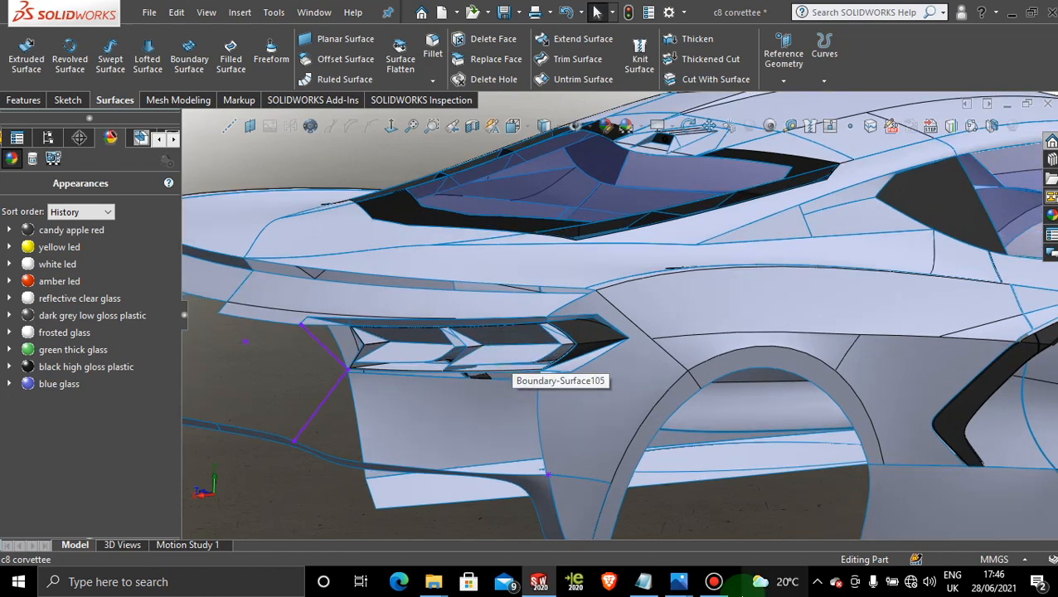
pyautogui.click(715, 583)
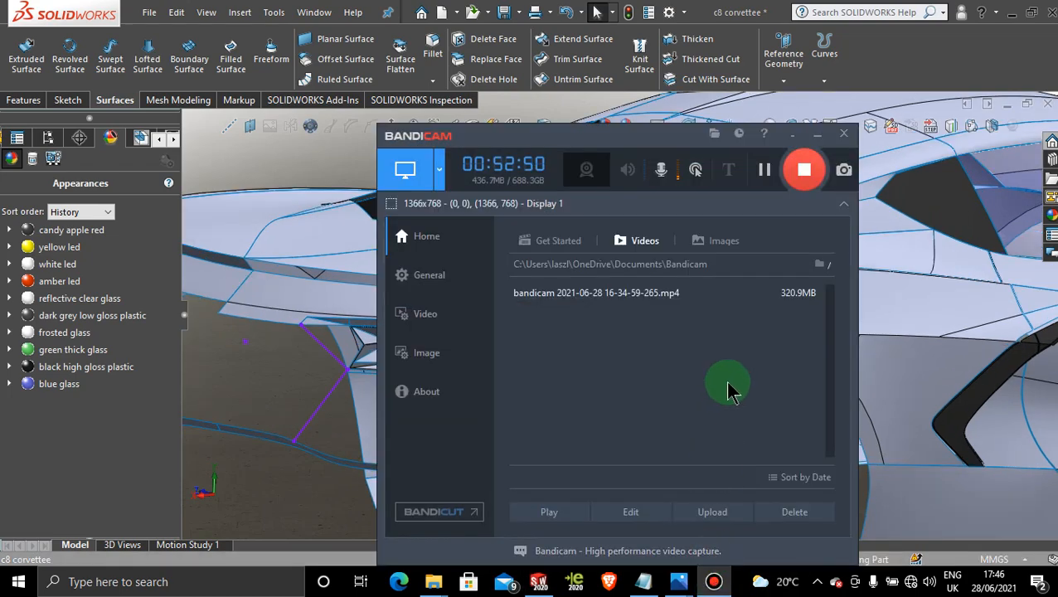